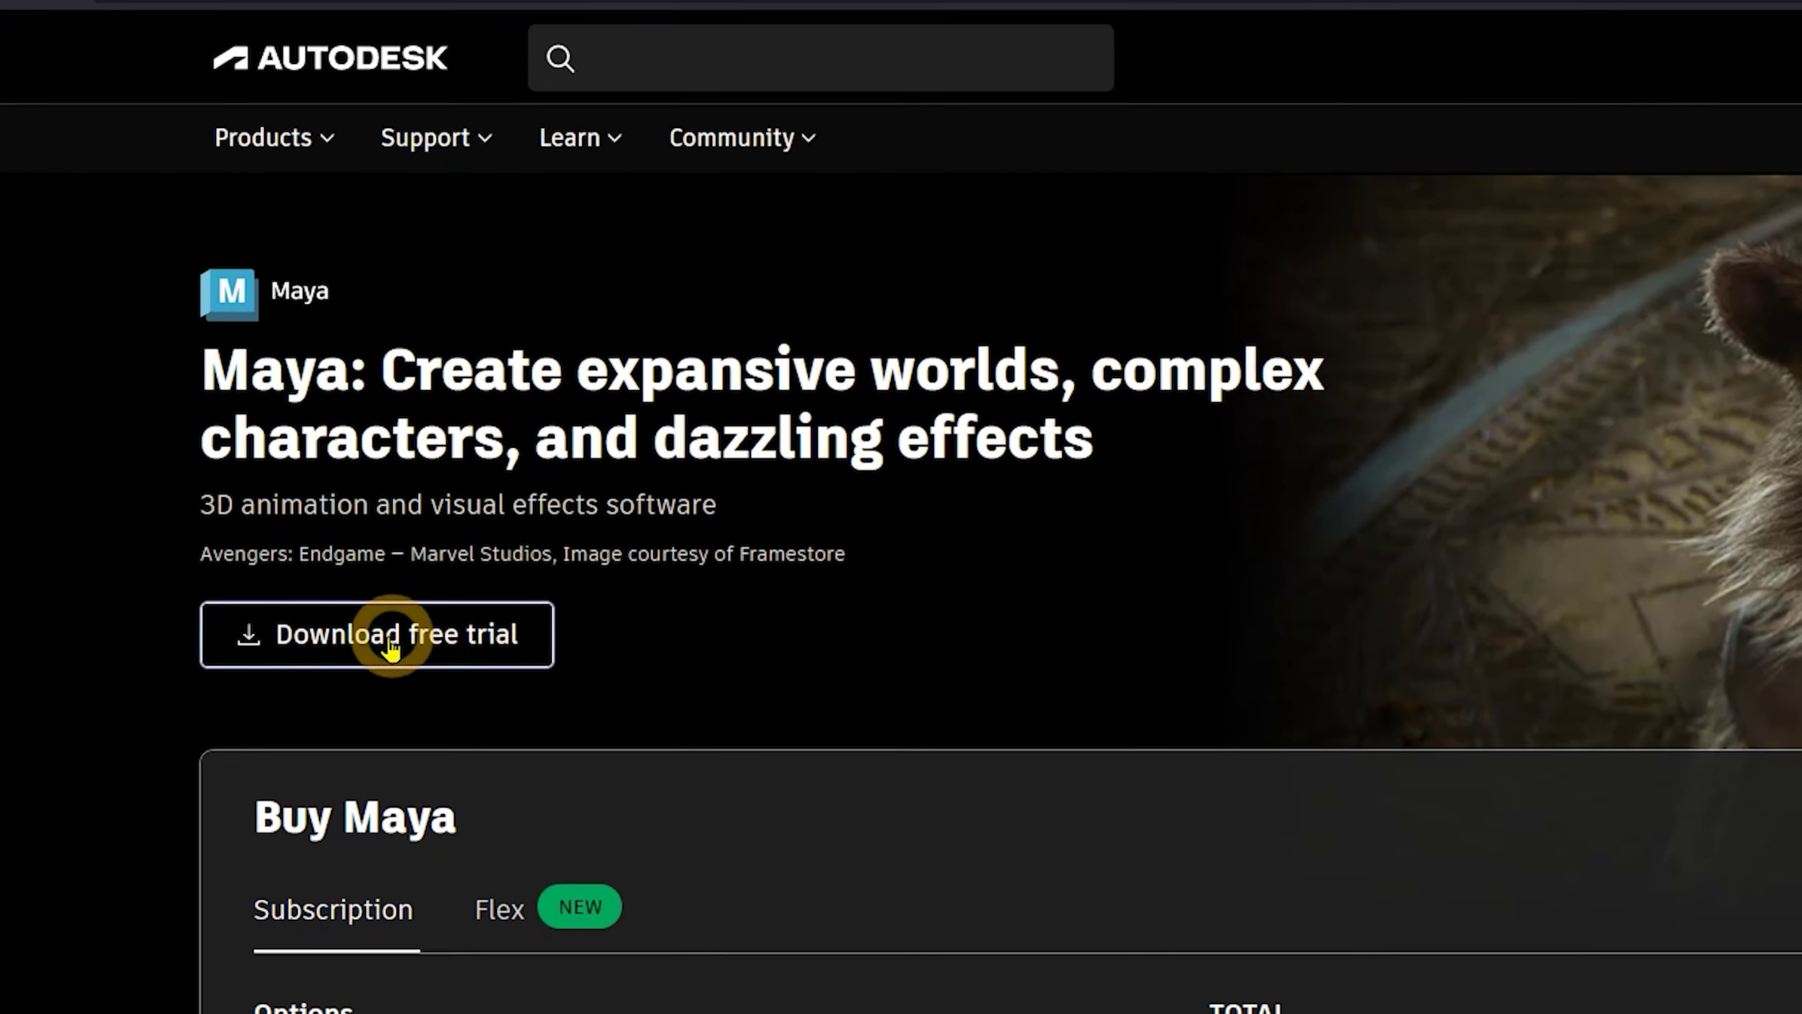
Start the Maya free trial download from the Autodesk product page
{"action": "left_click", "coordinate": [386, 661]}
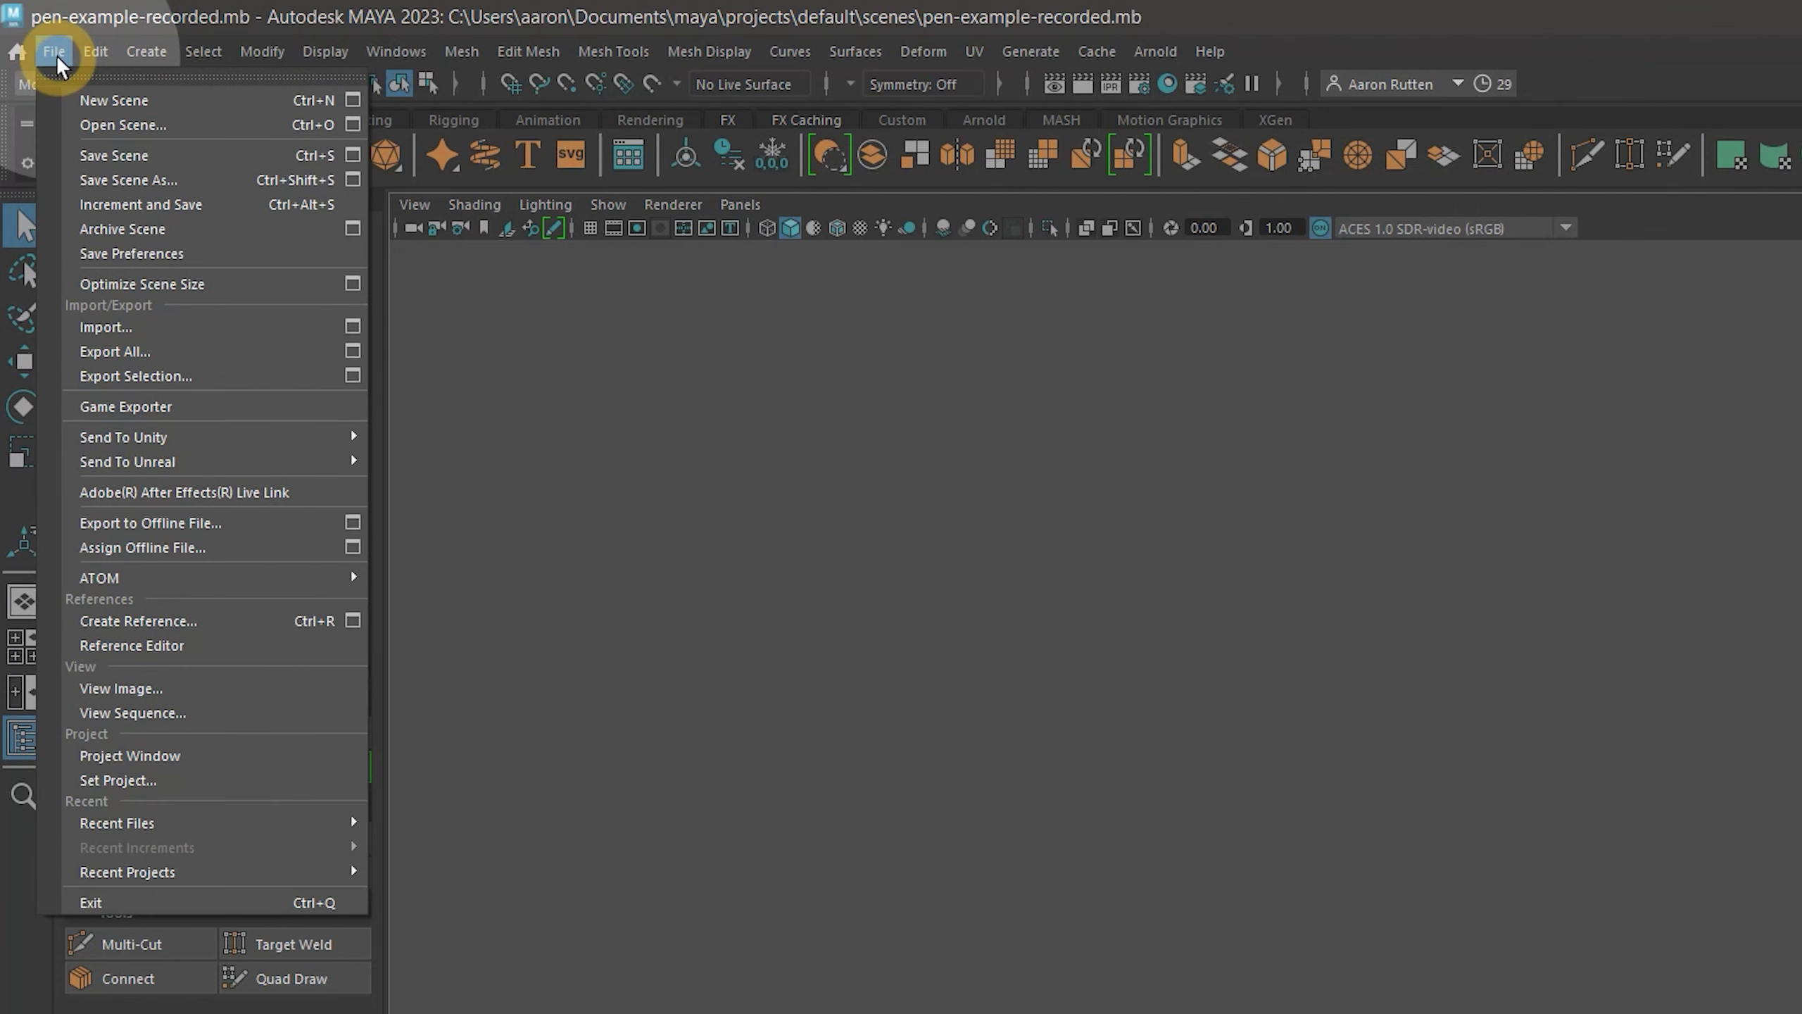
Pick the folder to use as the Maya project root
{"action": "left_click", "coordinate": [148, 780]}
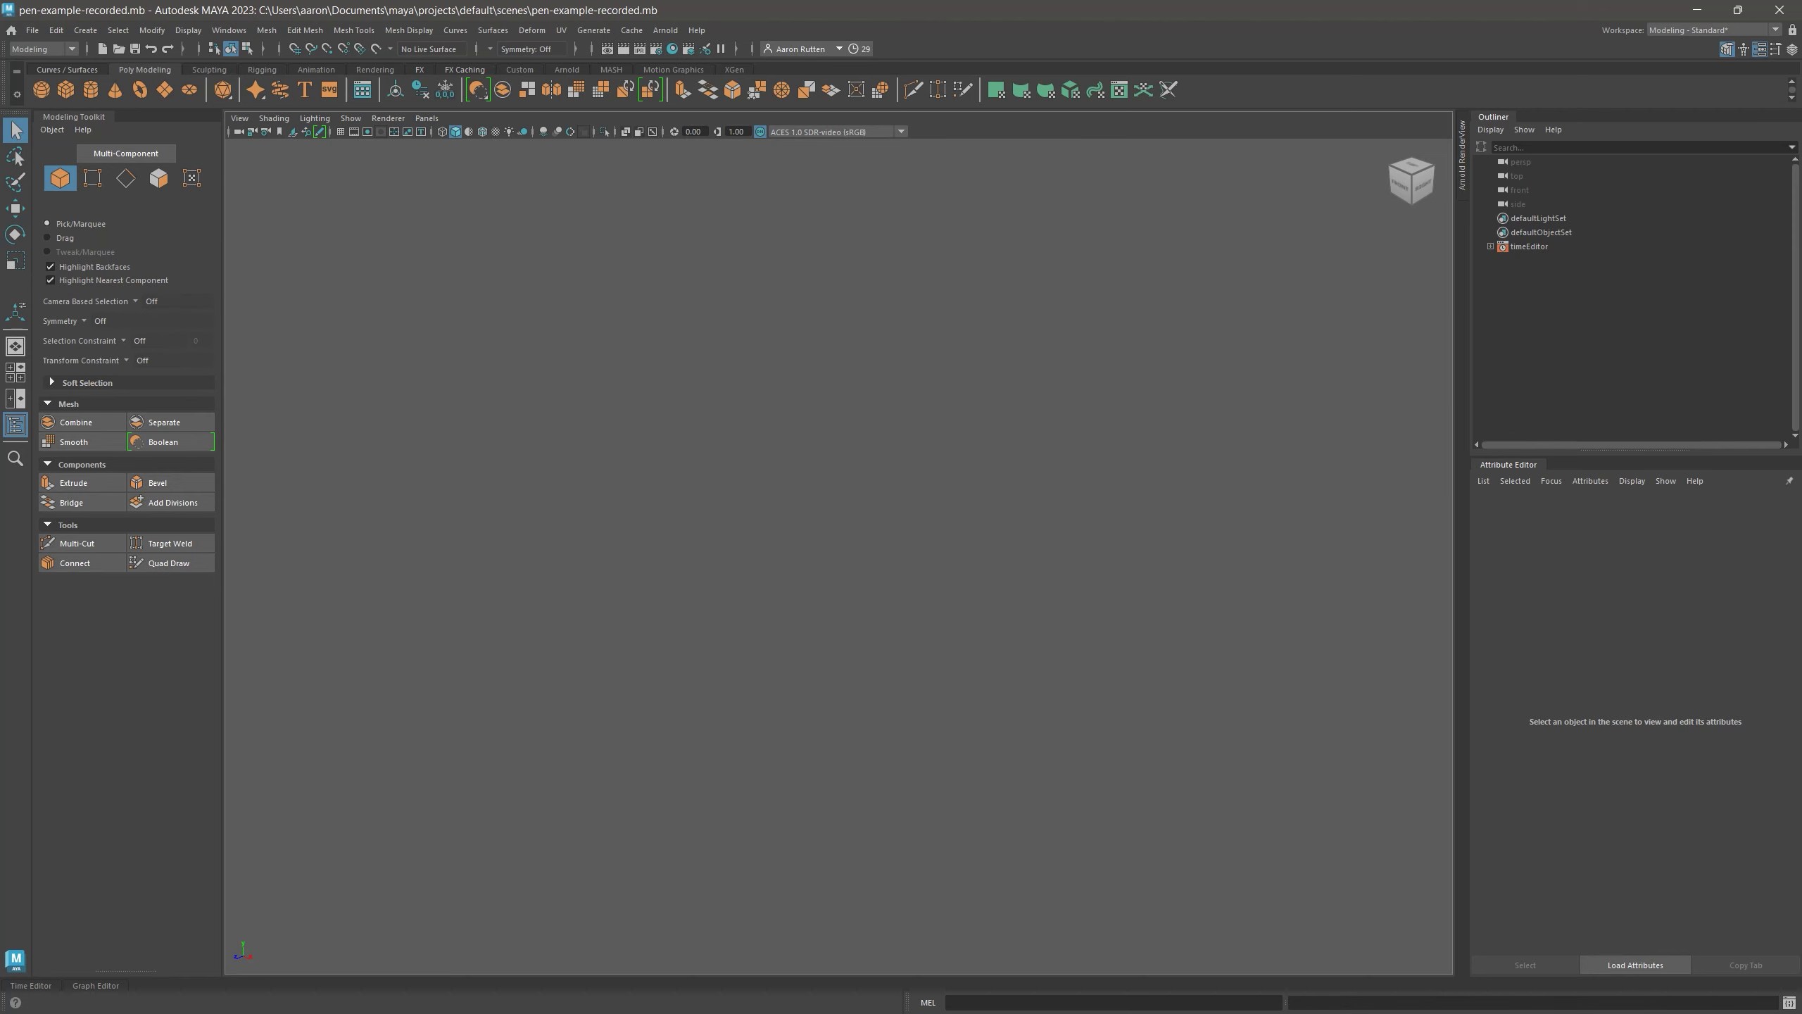
Give the viewport a blue gradient background and switch to the Modeling - Standard workspace
{"action": "key", "text": "alt+b"}
{"action": "key", "text": "alt+b"}
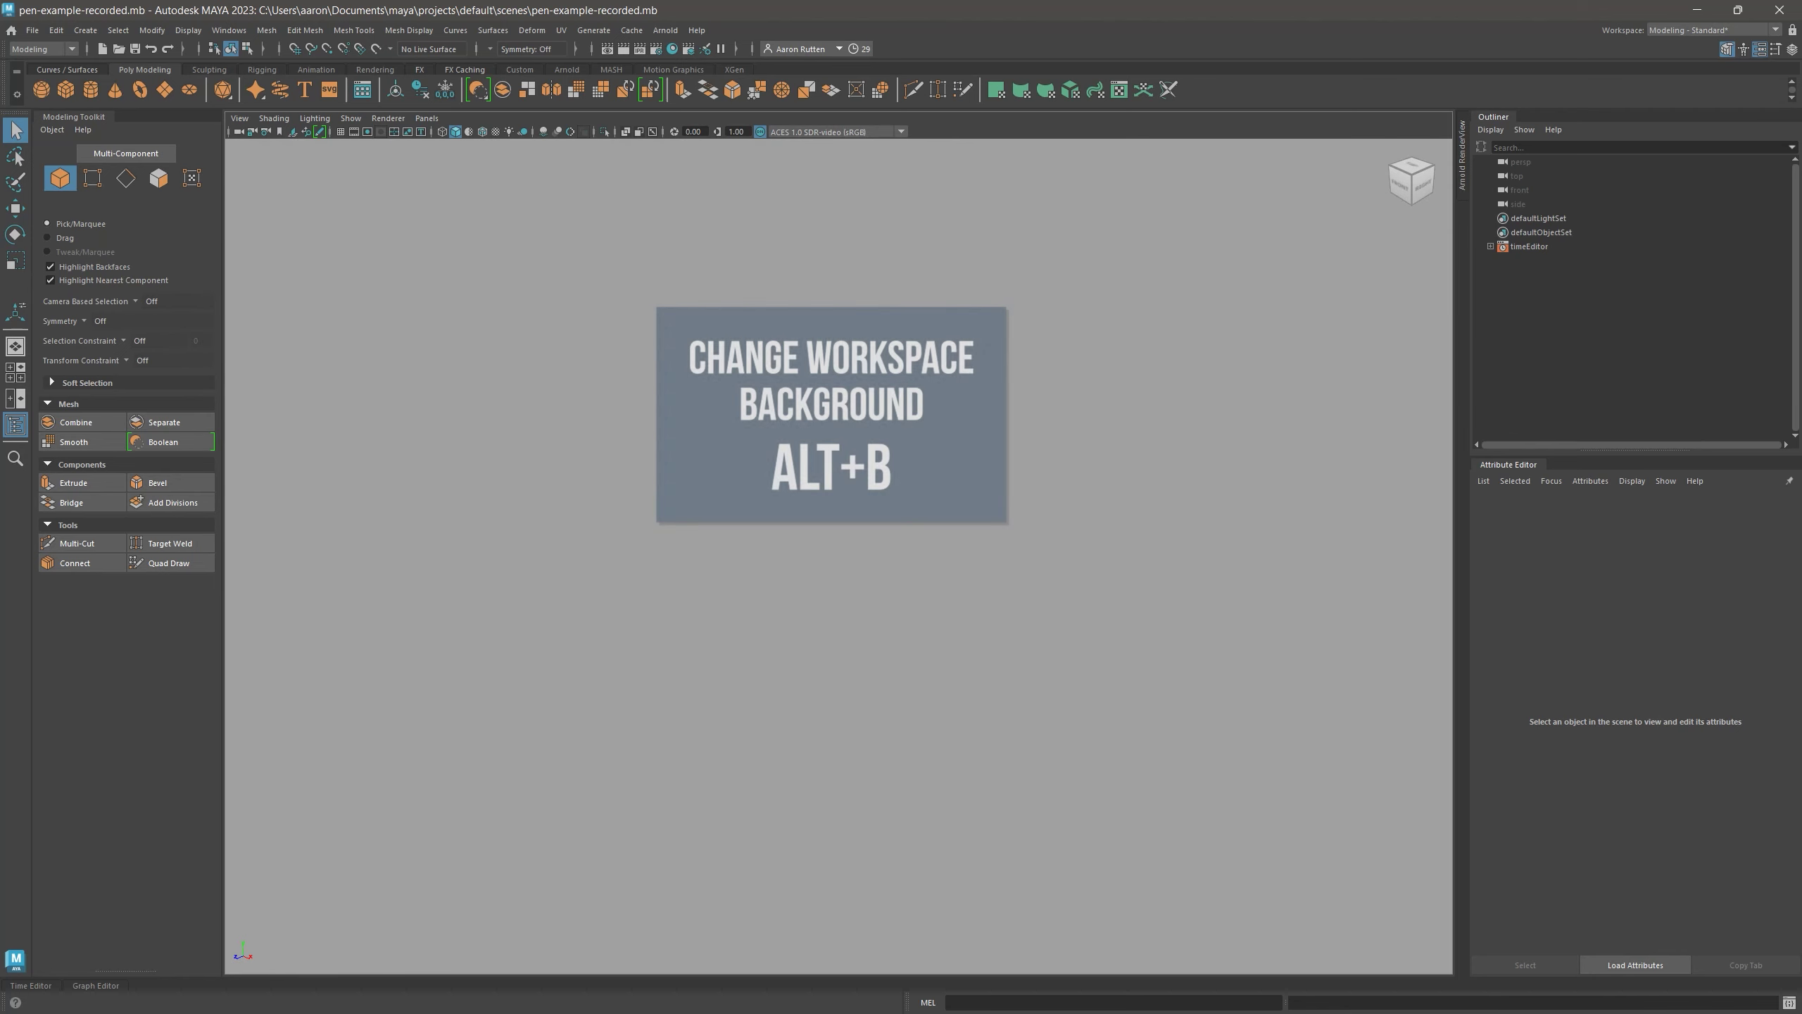
{"action": "key", "text": "alt+b"}
{"action": "key", "text": "alt+b"}
{"action": "key", "text": "alt+b"}
{"action": "key", "text": "alt+b"}
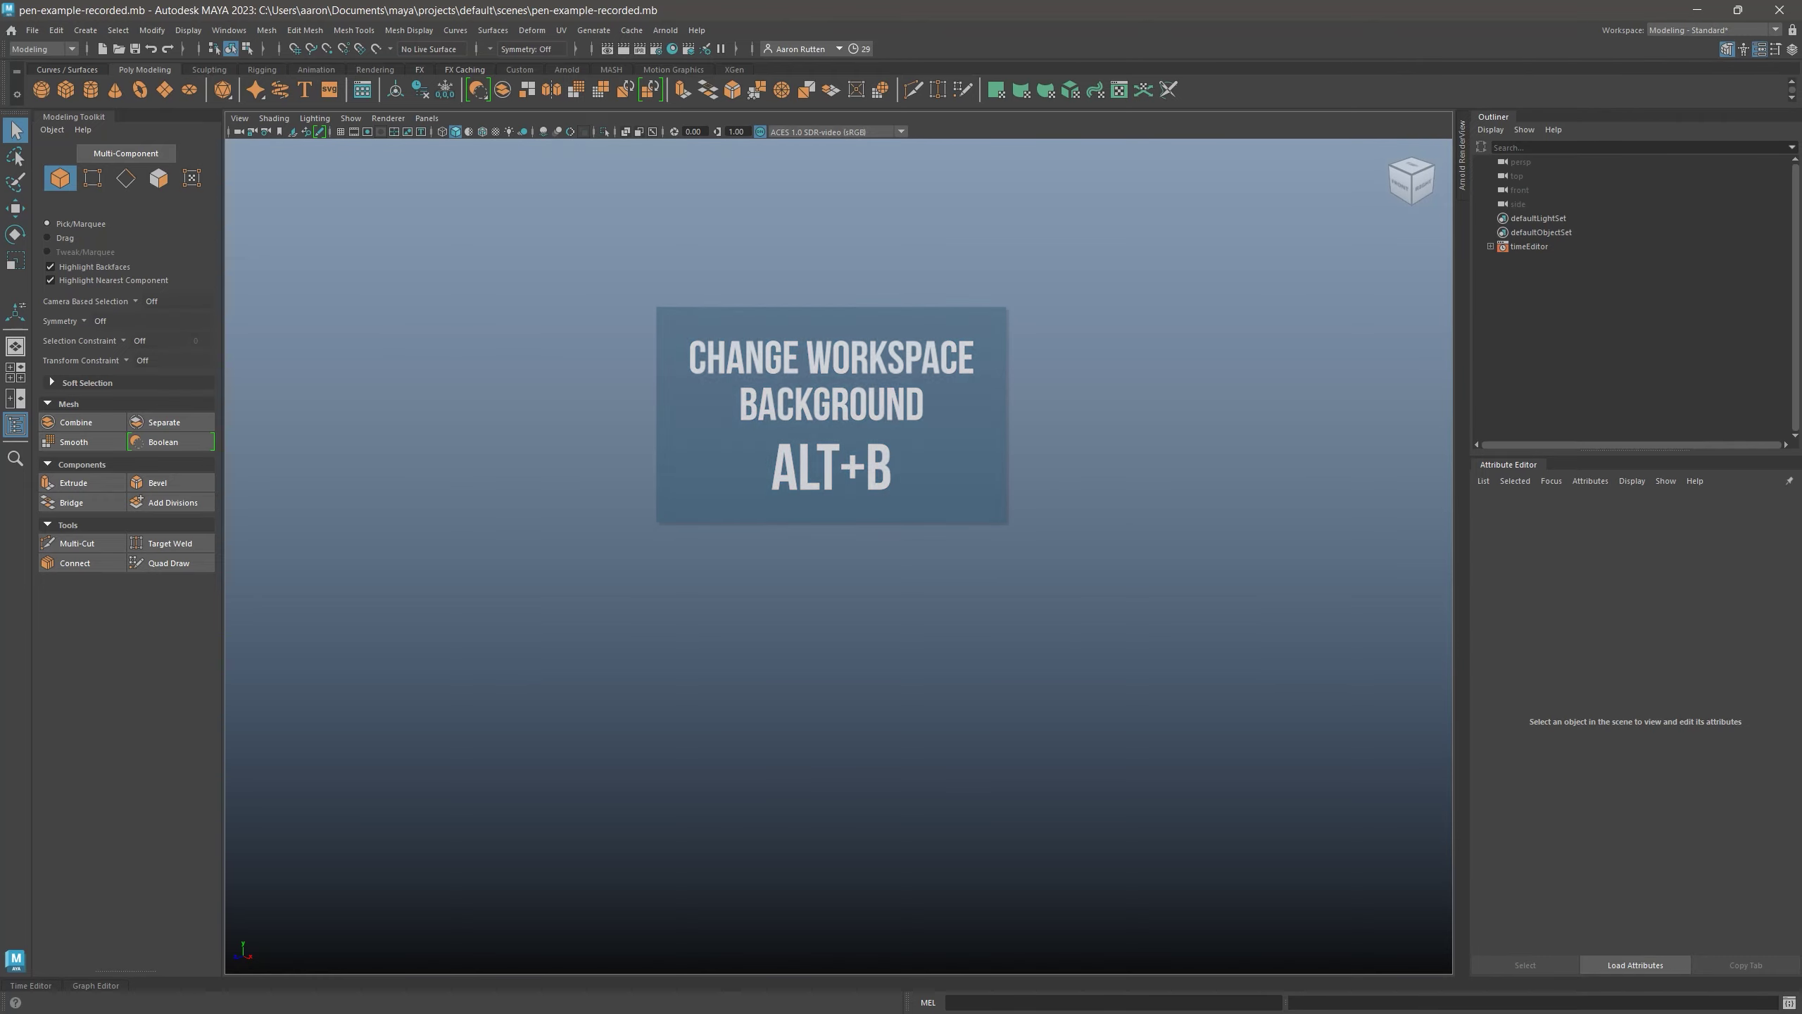
{"action": "left_click", "coordinate": [1679, 29]}
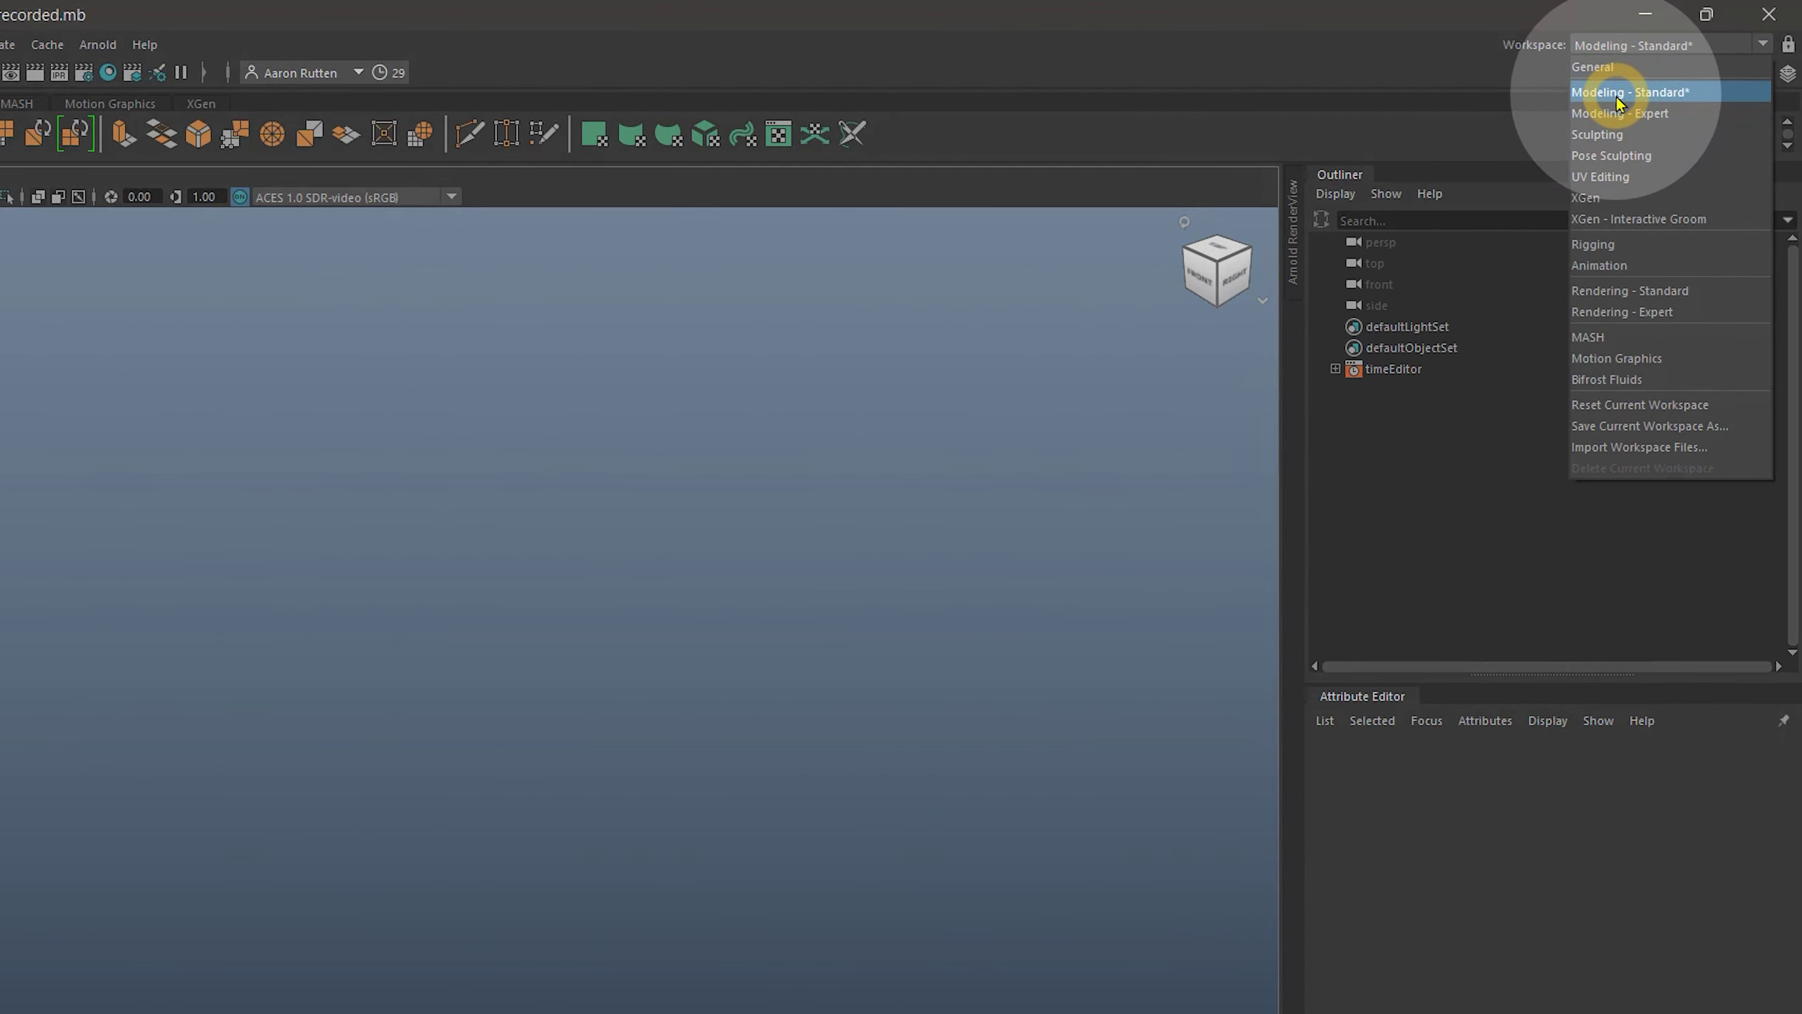
{"action": "left_click", "coordinate": [1621, 92]}
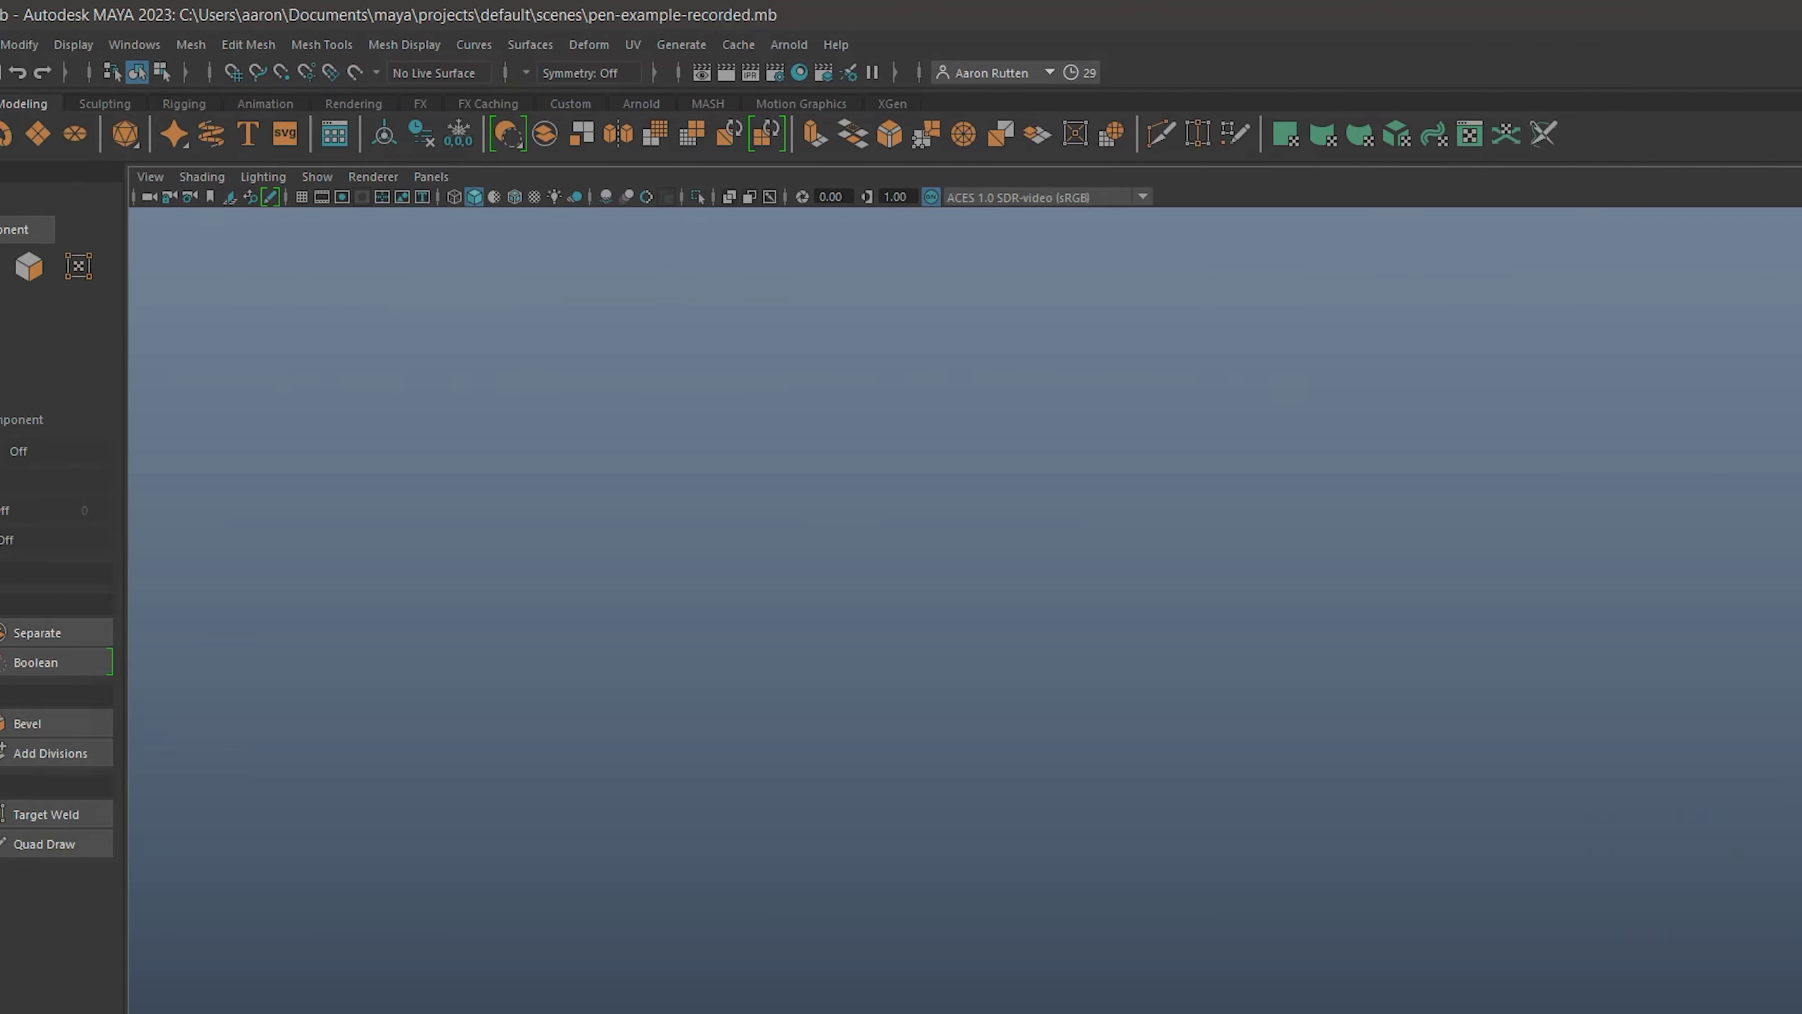
Switch to the Modeling menu set, then dismiss the Modeling Toolkit help list
{"action": "left_click", "coordinate": [42, 72]}
{"action": "left_click", "coordinate": [64, 105]}
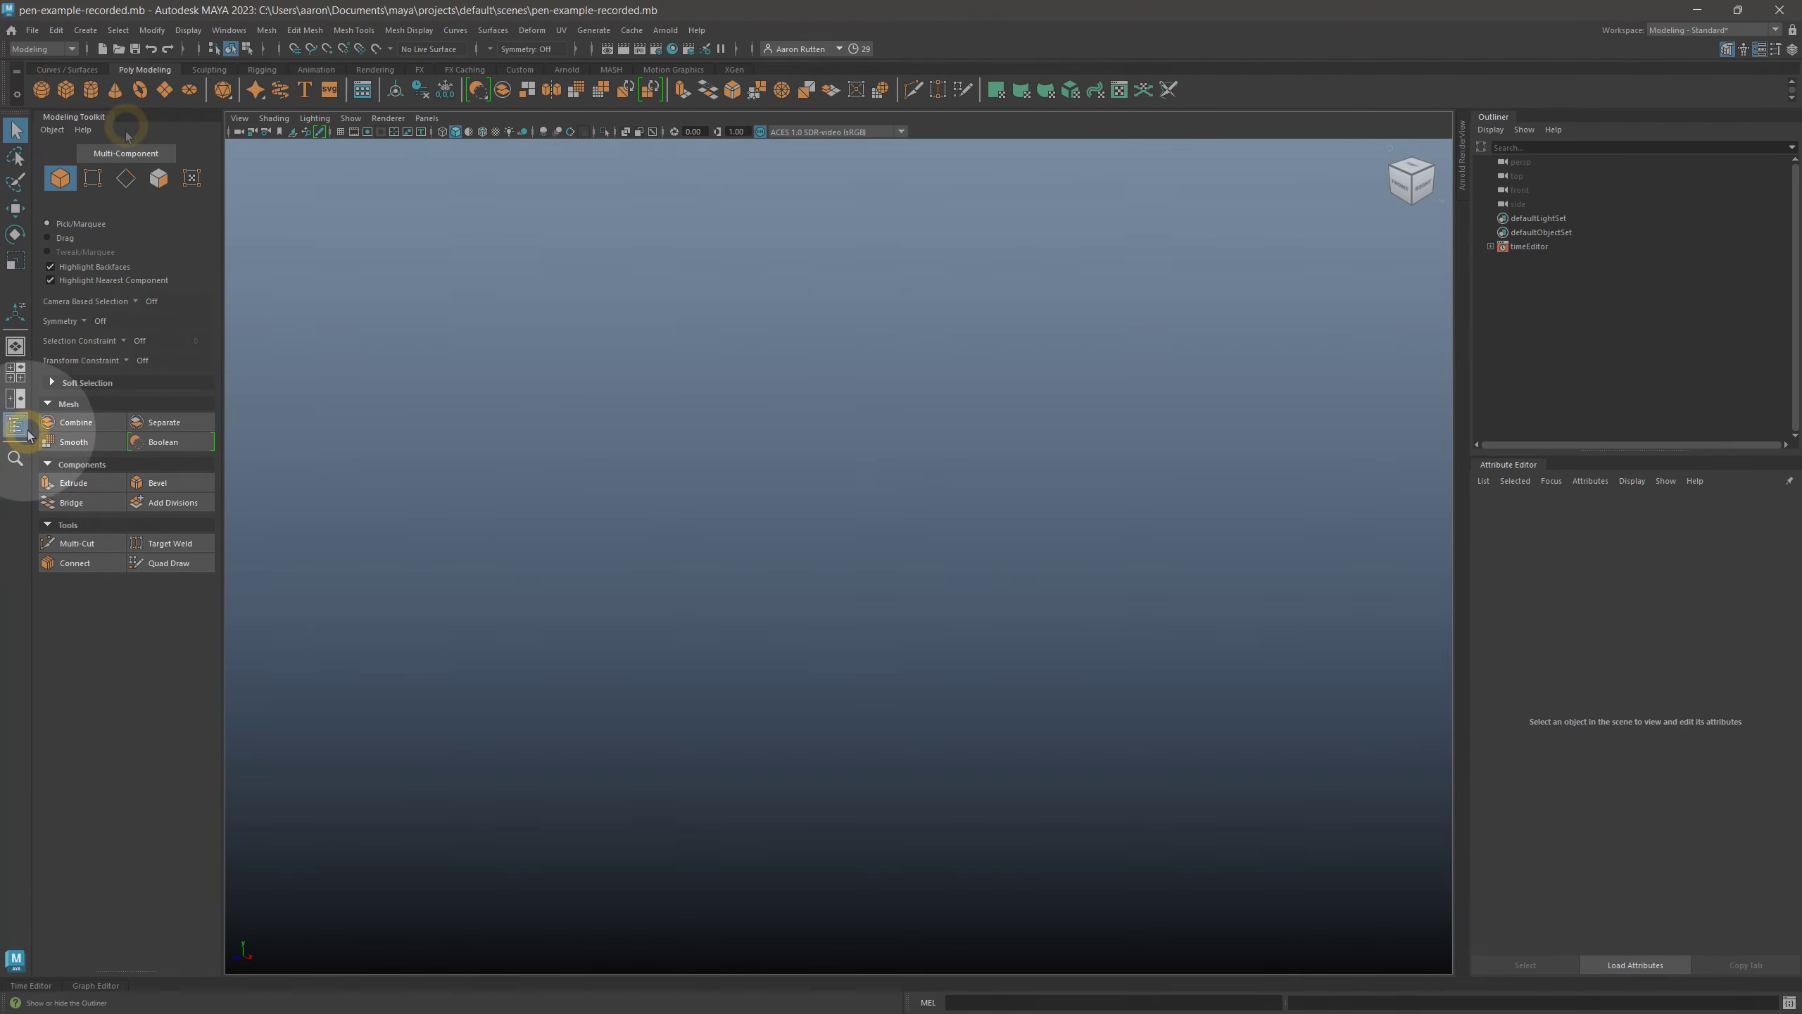
{"action": "left_click", "coordinate": [1147, 492]}
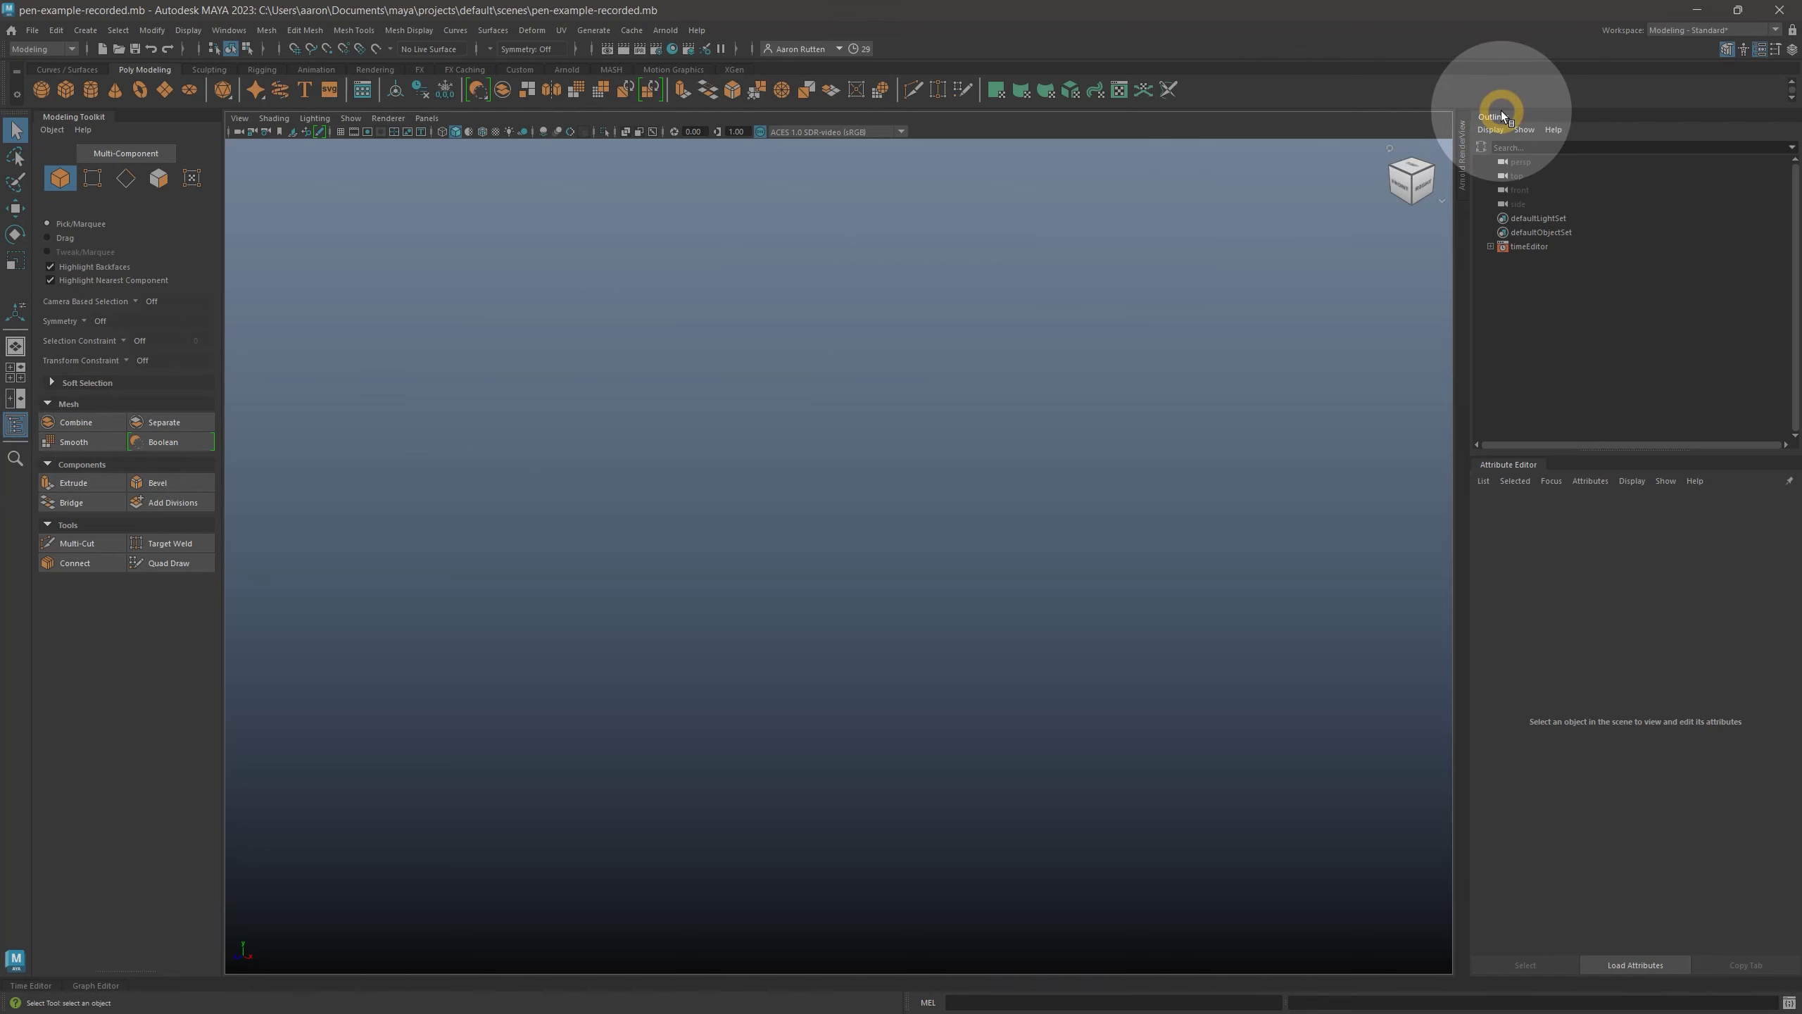
{"action": "left_click", "coordinate": [85, 130]}
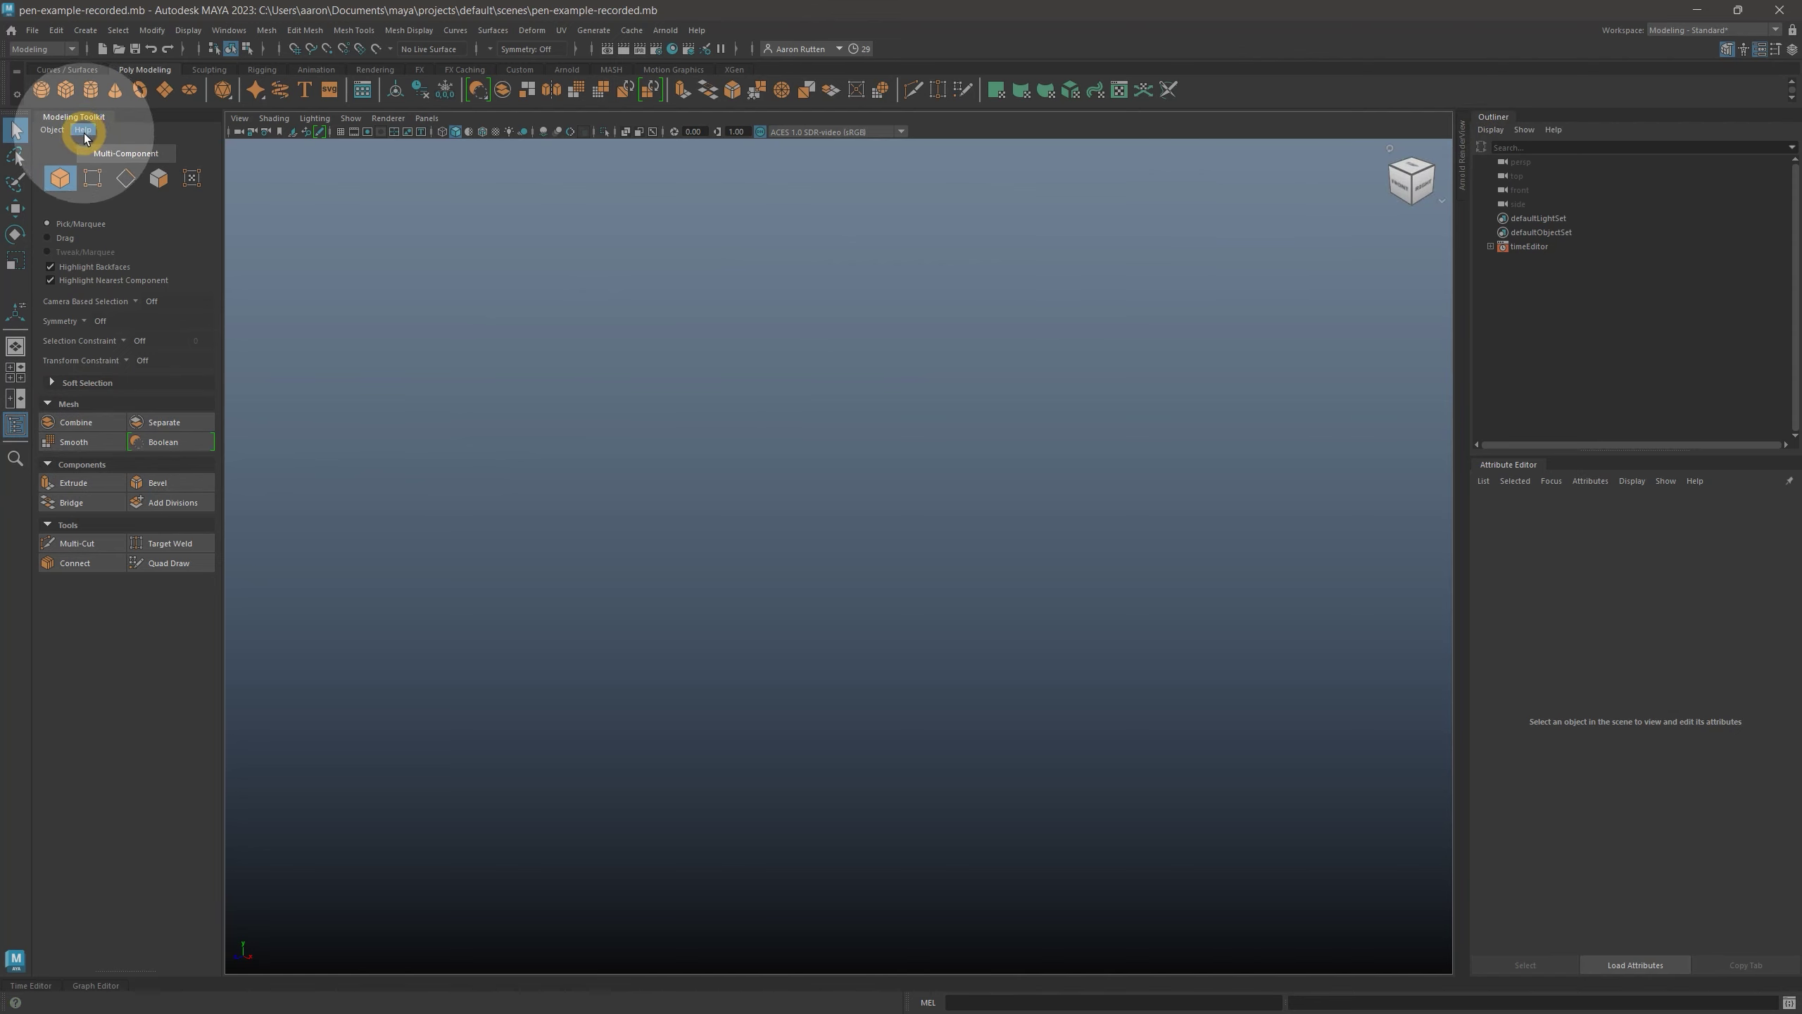
{"action": "left_click", "coordinate": [294, 209]}
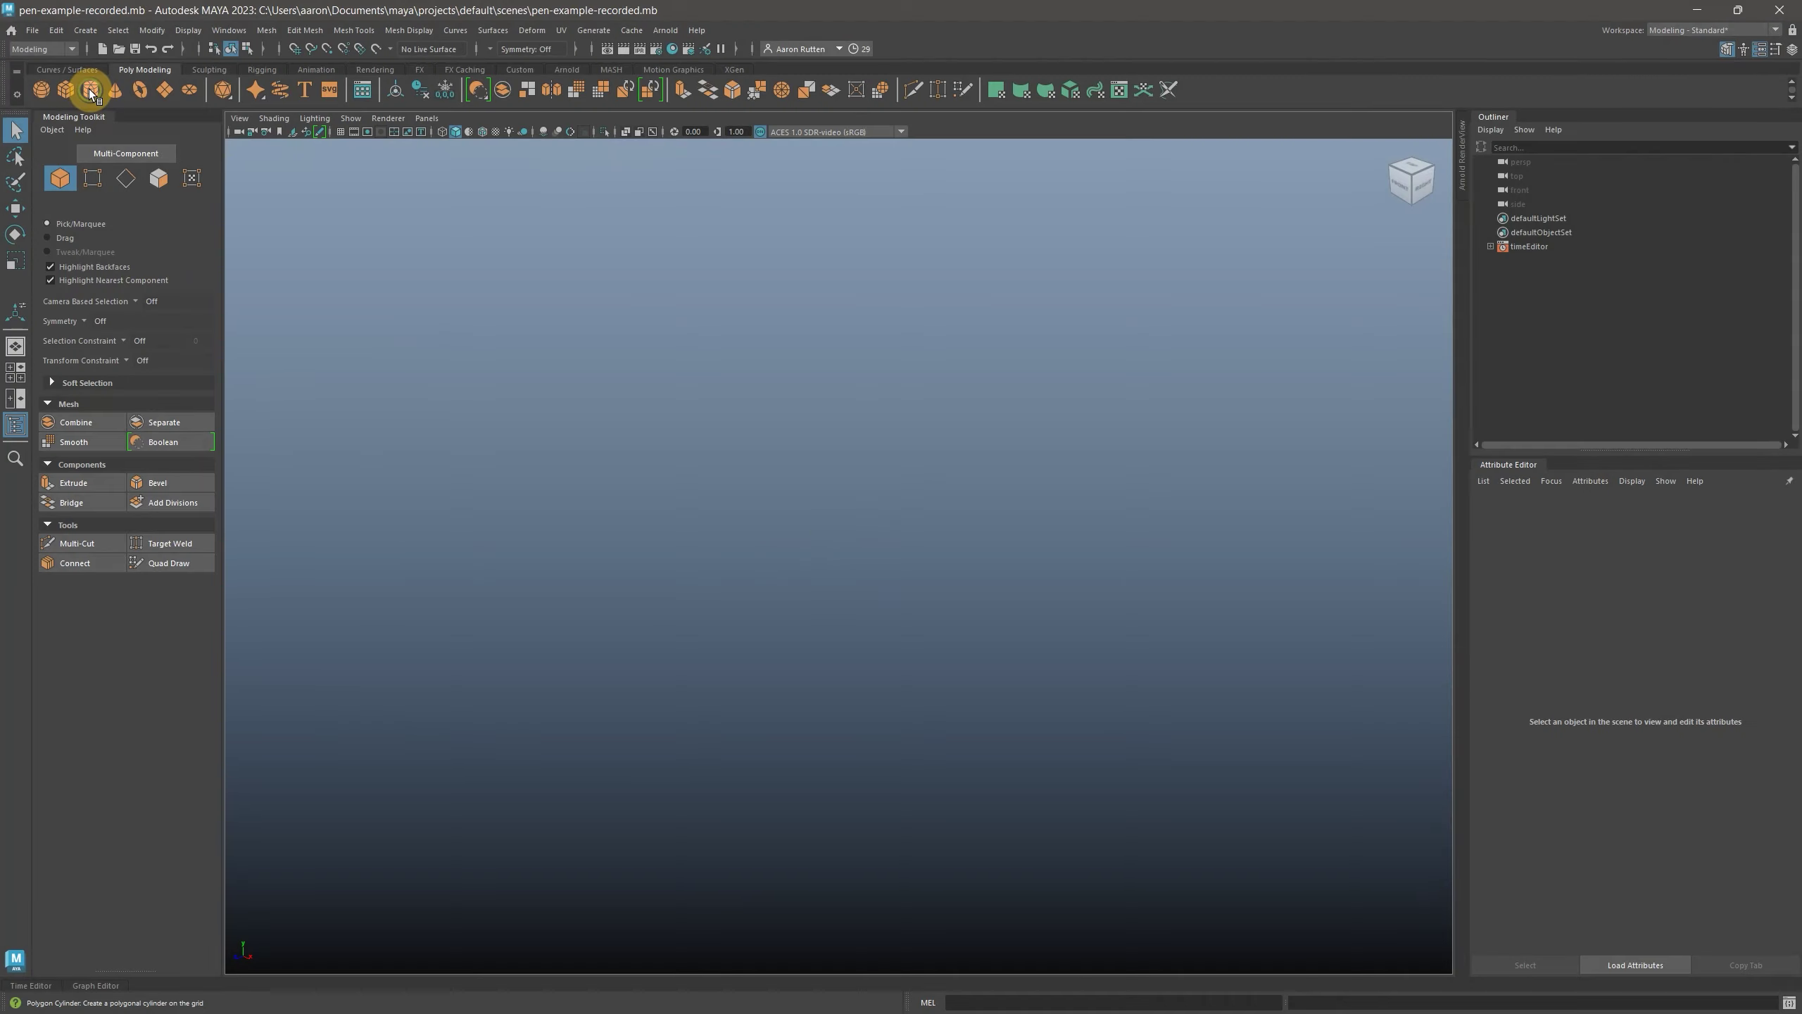
Create a polygon cylinder and set its polyCylinder1 Subdivisions Axis to 30
{"action": "left_click", "coordinate": [90, 89]}
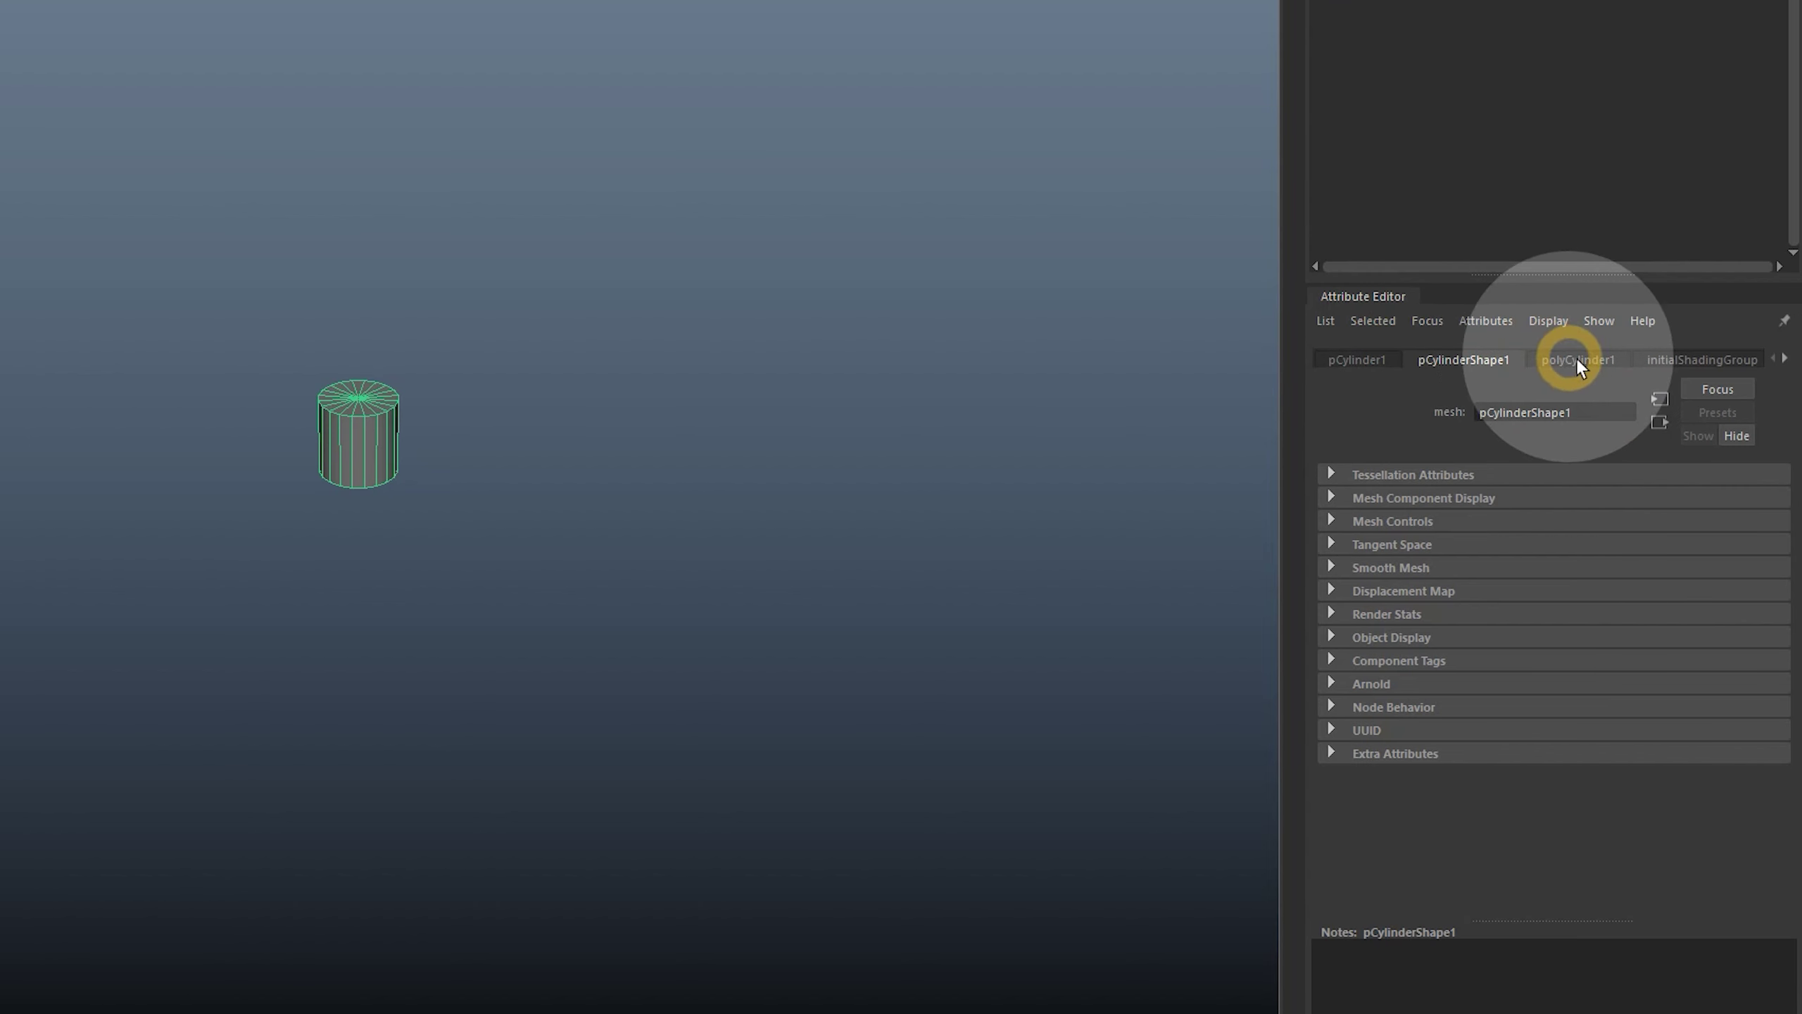
{"action": "left_click", "coordinate": [1576, 358]}
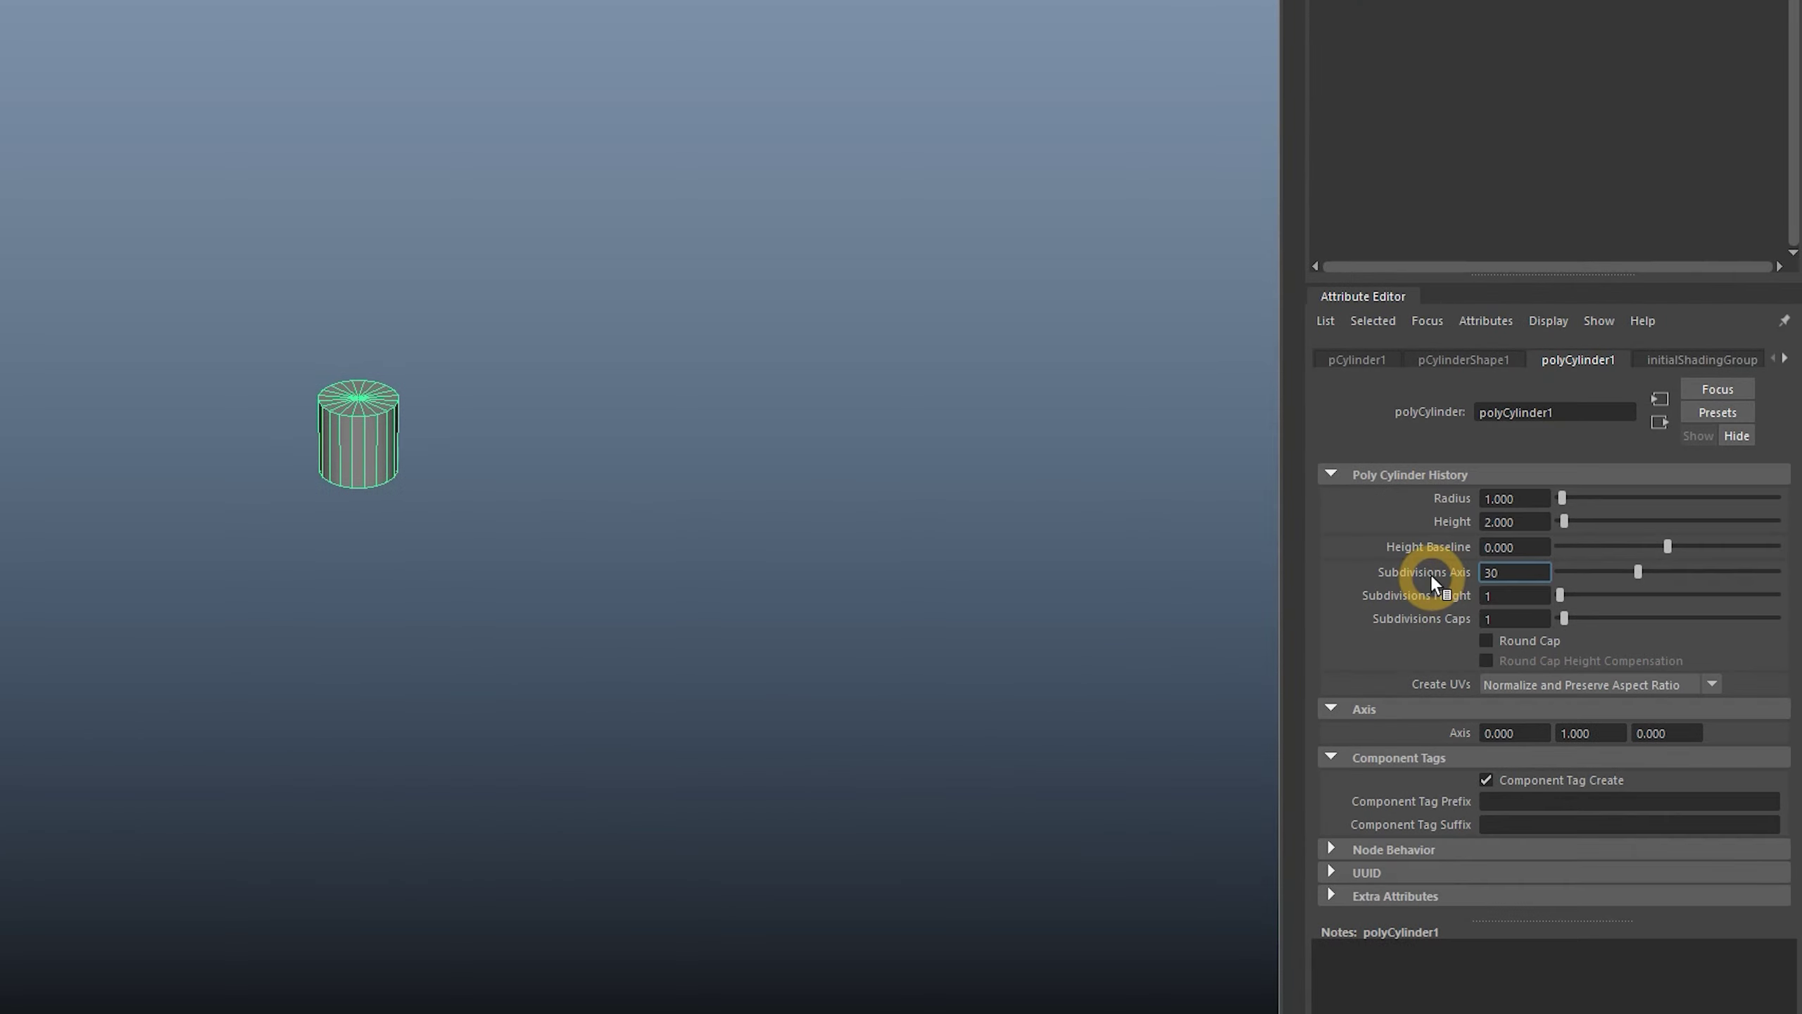
{"action": "type", "text": "30"}
{"action": "key", "text": "Return"}
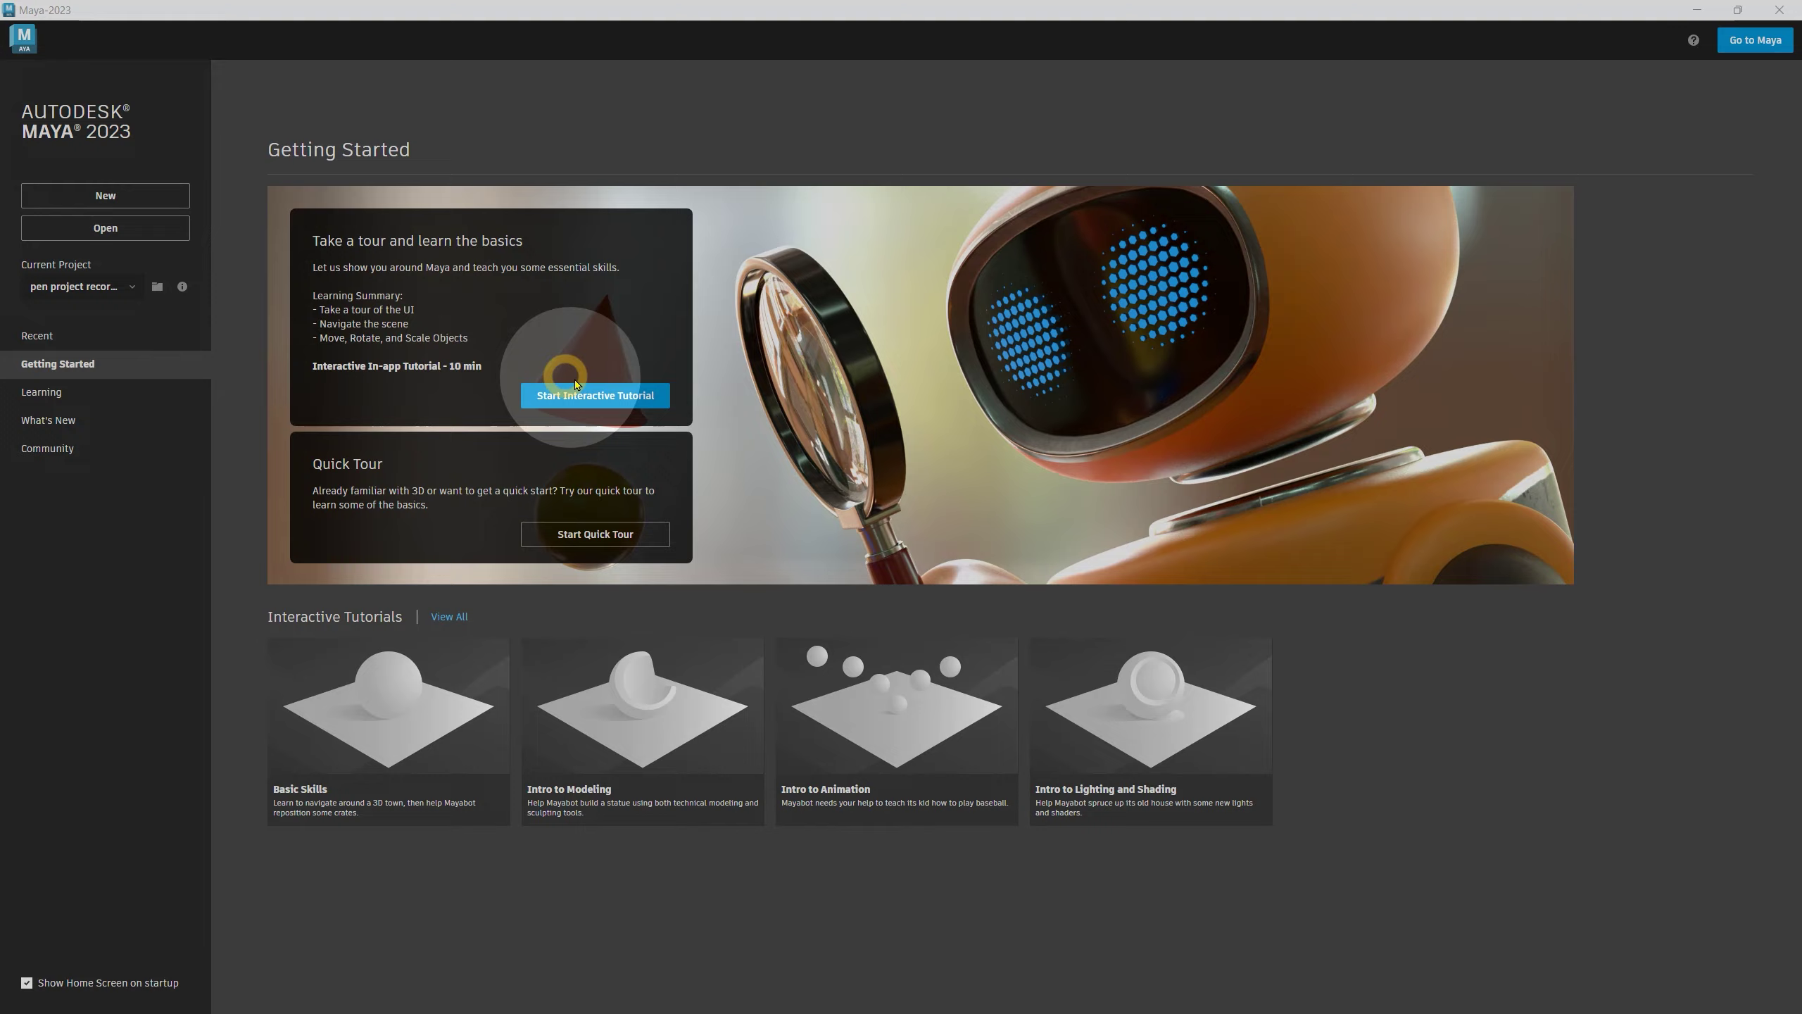
Start the basics interactive tutorial and tumble the camera around the robot
{"action": "left_click", "coordinate": [597, 398]}
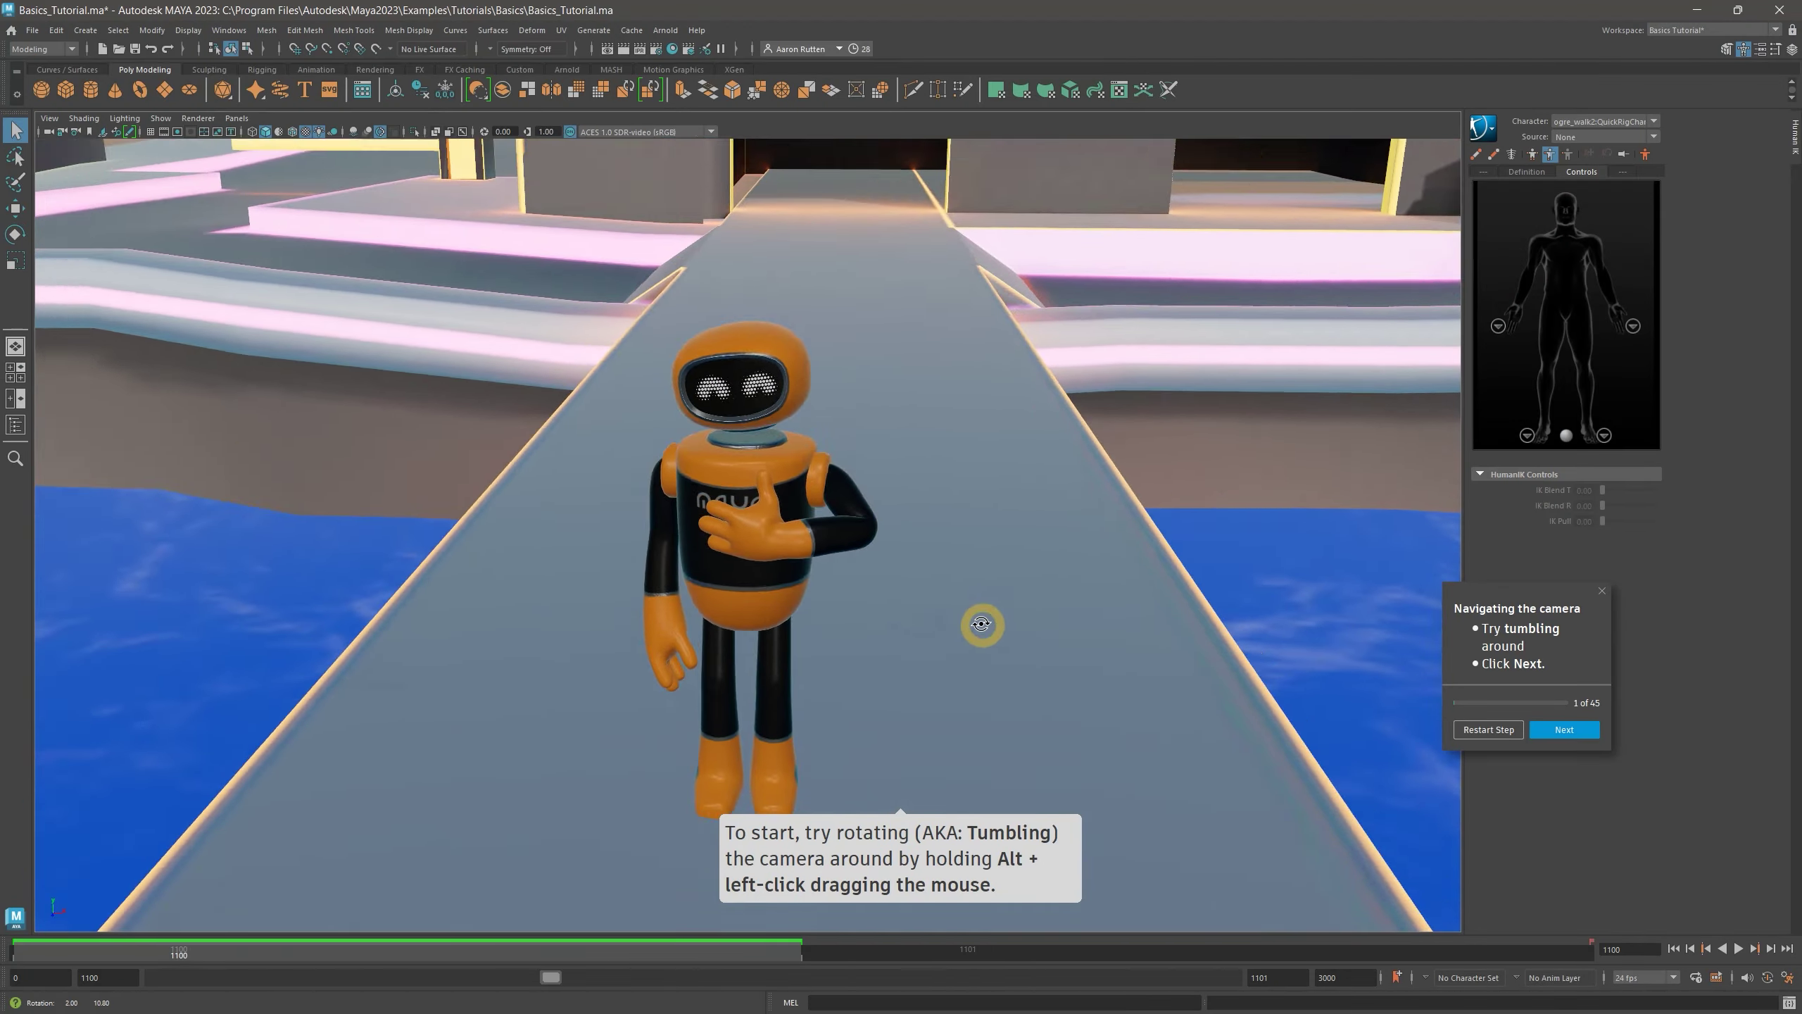
{"action": "left_click_drag", "start_coordinate": [981, 624], "coordinate": [671, 604], "text": "alt"}
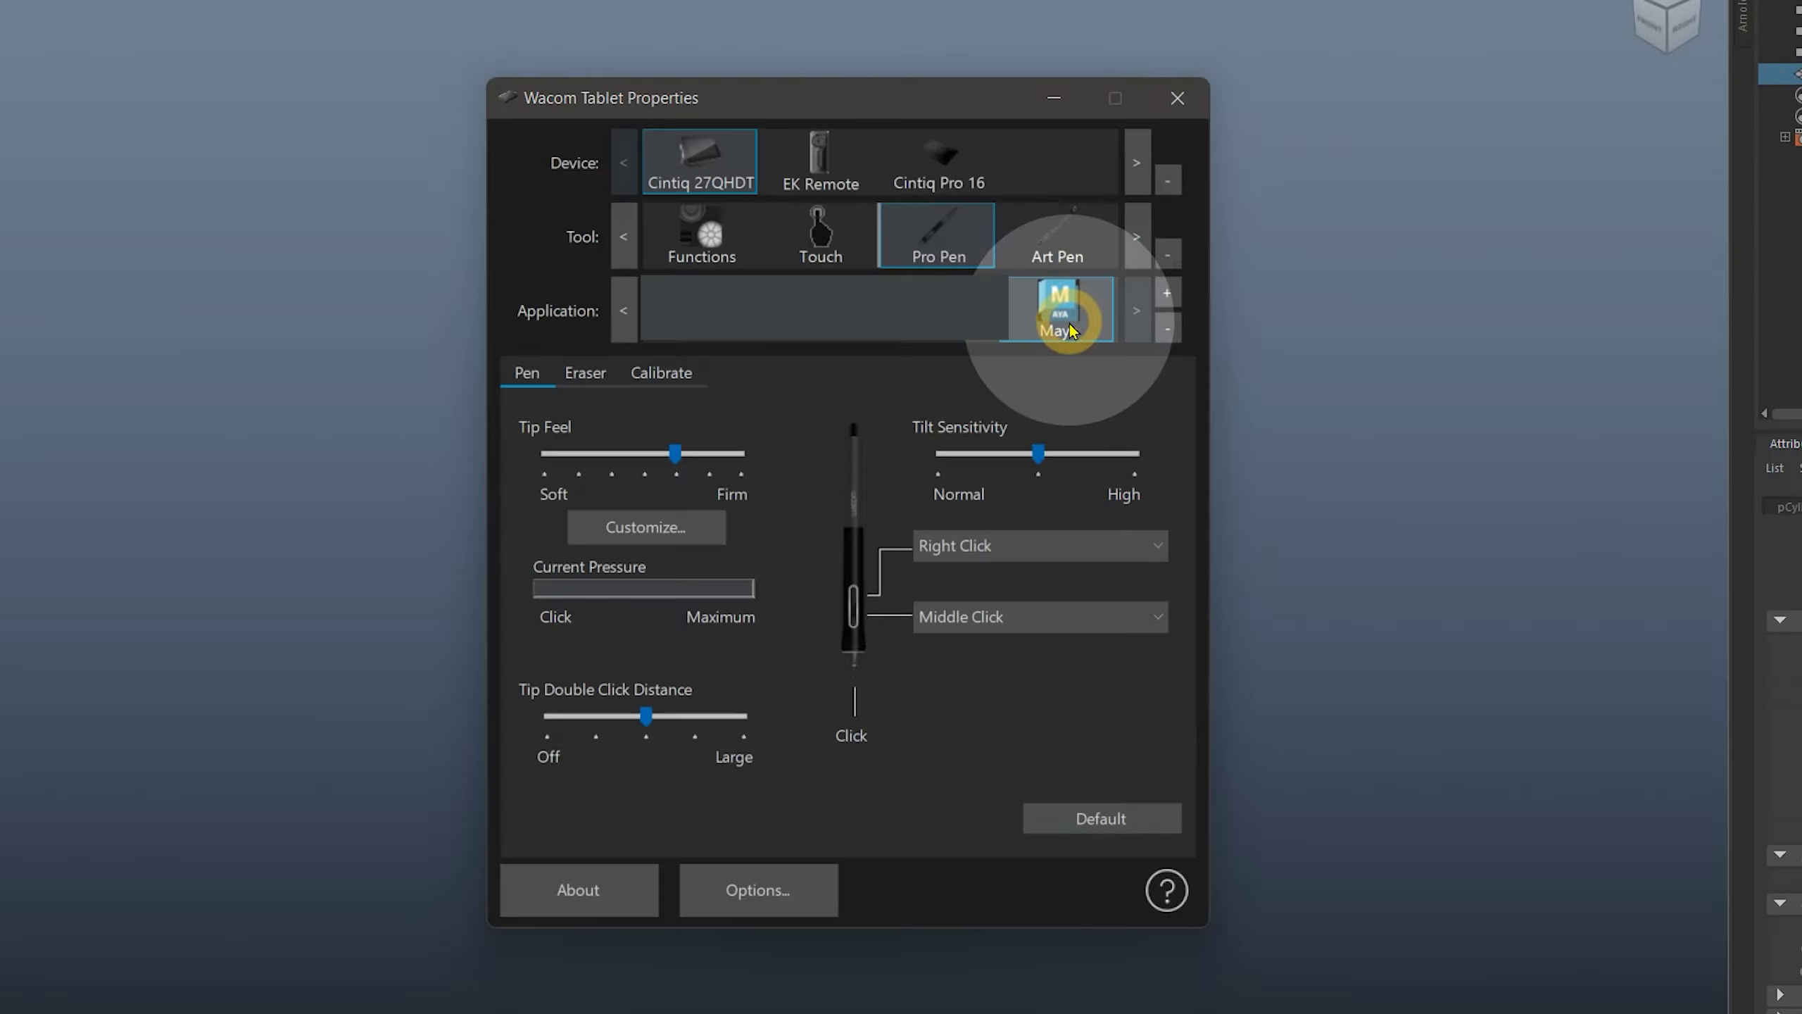
Select the Maya application tile to show its Pro Pen settings
{"action": "left_click", "coordinate": [1066, 314]}
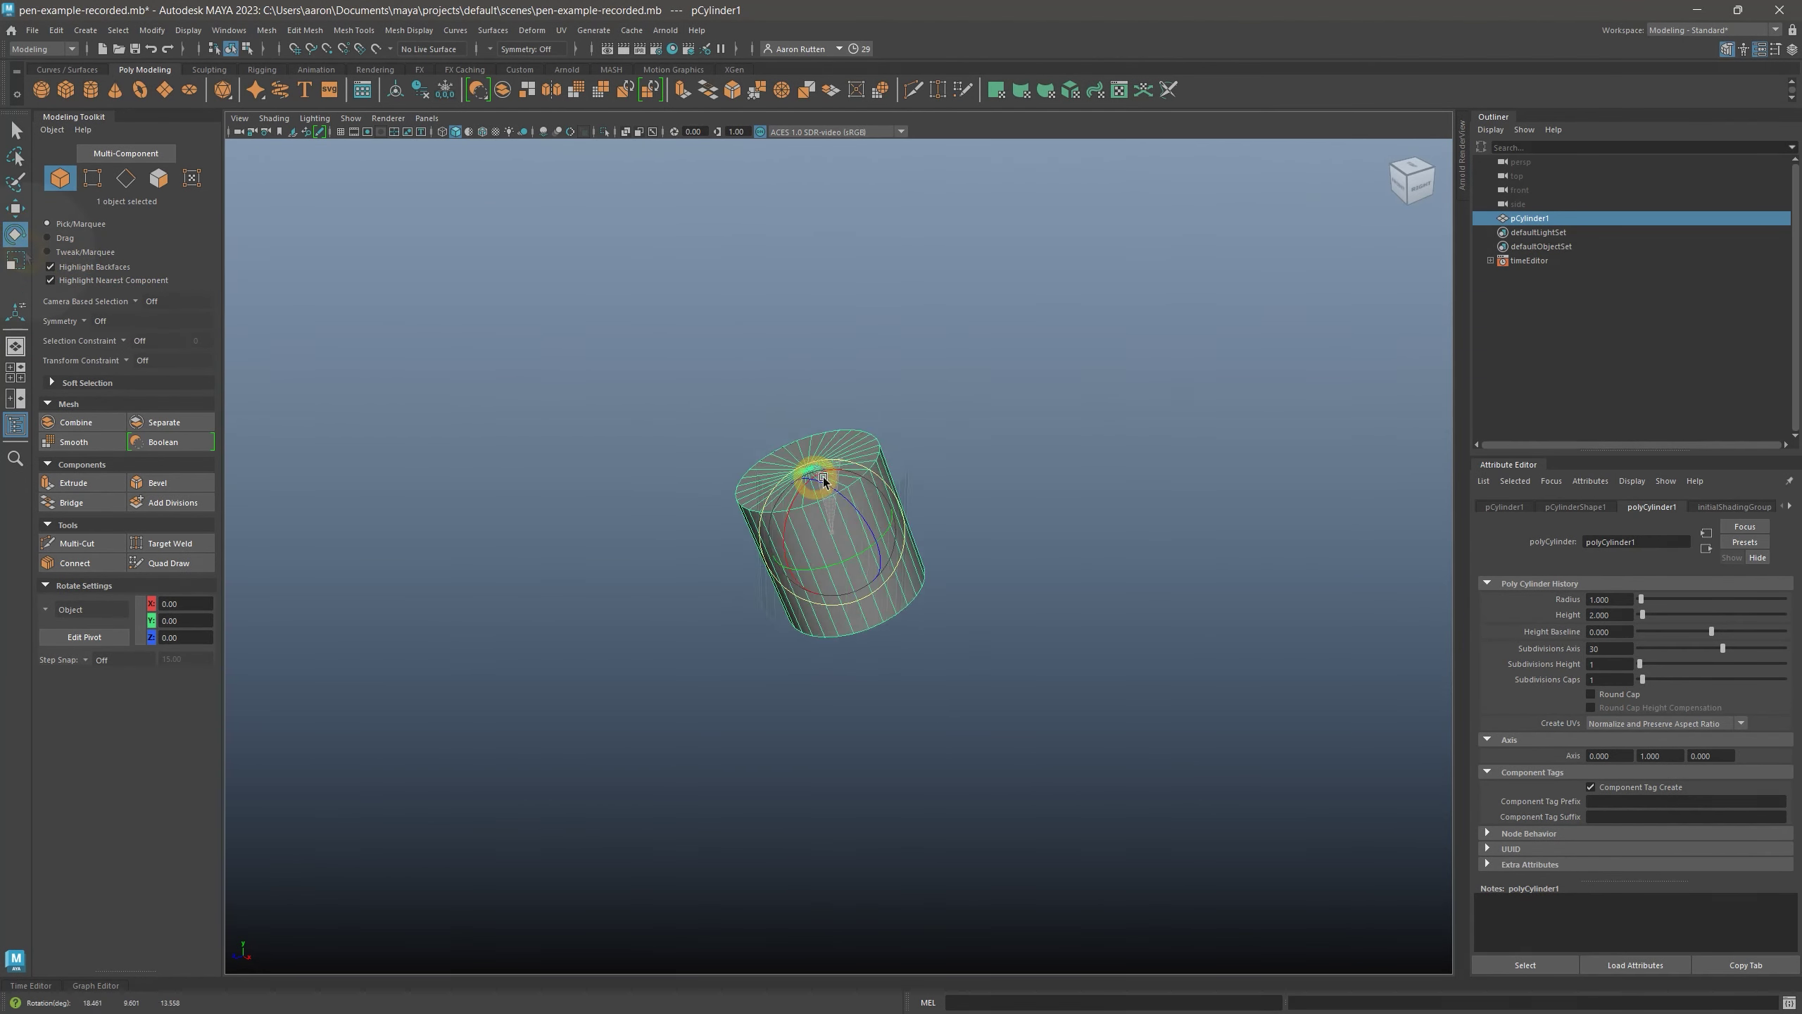
Undo the rotation, then scale pCylinder1 upright into a thin rod with Scale Y 10
{"action": "key", "text": "ctrl+z"}
{"action": "key", "text": "r"}
{"action": "left_click_drag", "start_coordinate": [869, 547], "coordinate": [1008, 680]}
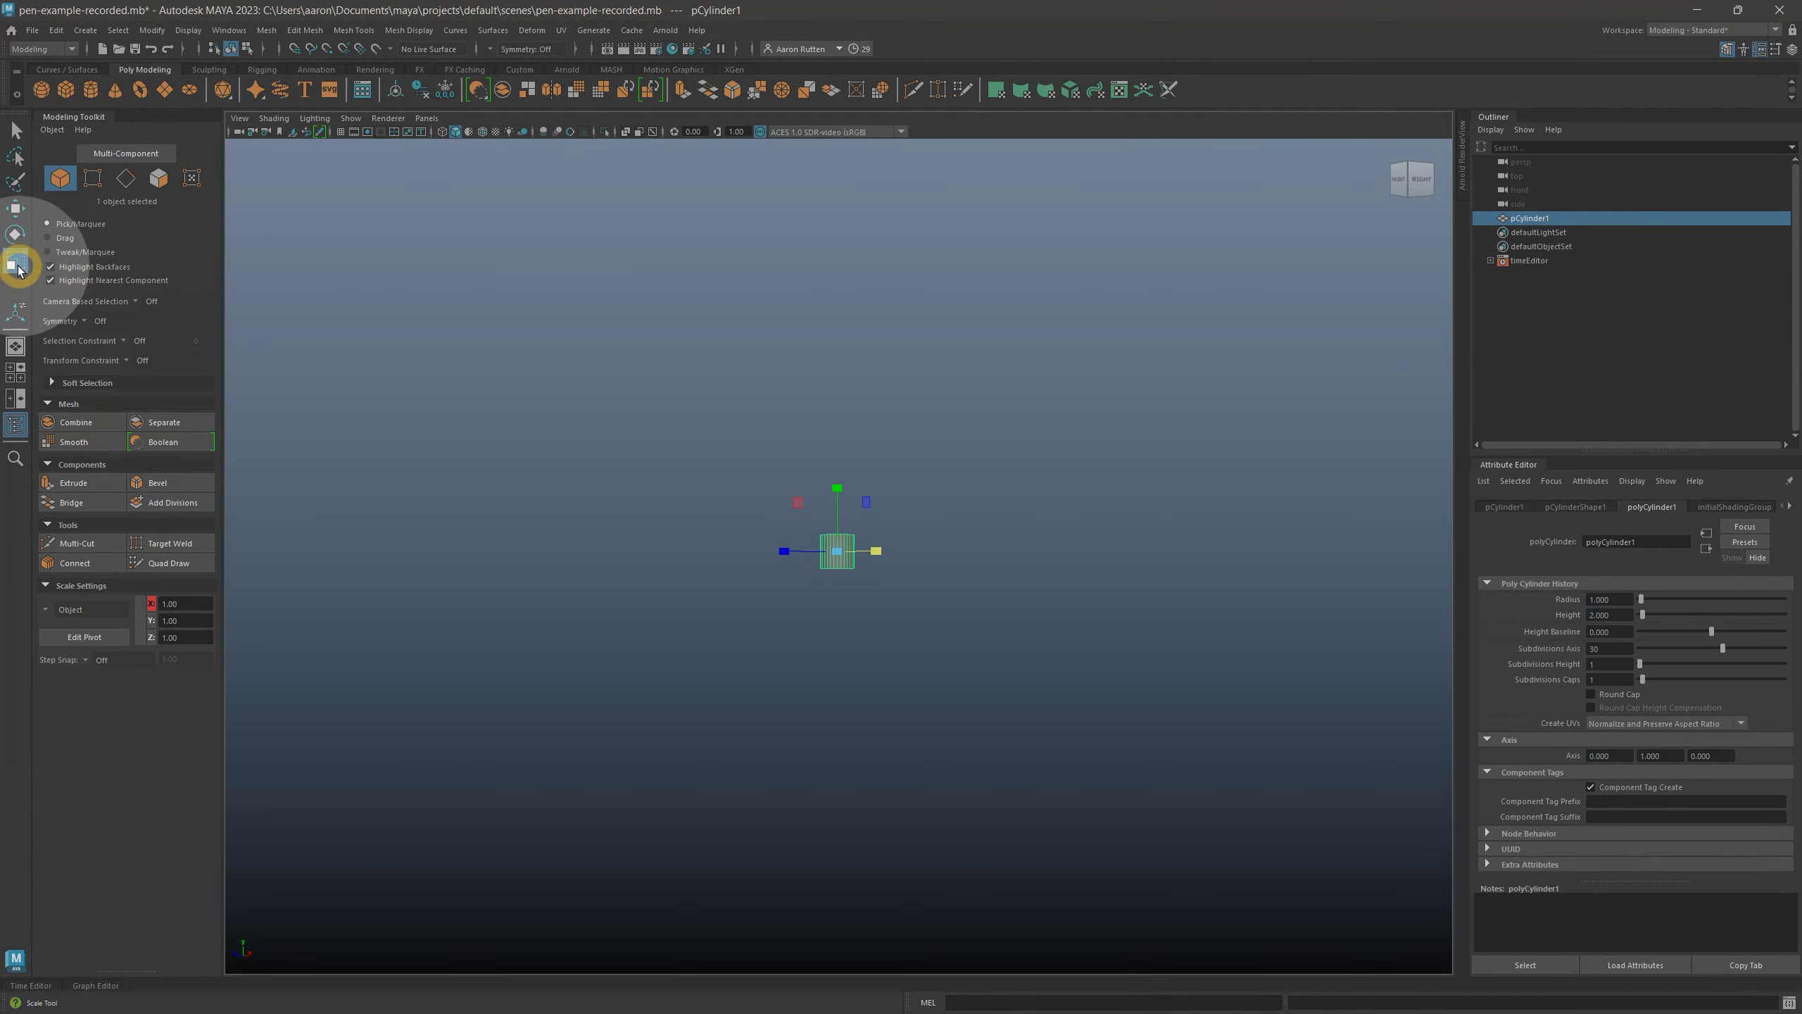
{"action": "left_click", "coordinate": [18, 264]}
{"action": "left_click_drag", "start_coordinate": [837, 488], "coordinate": [834, 139]}
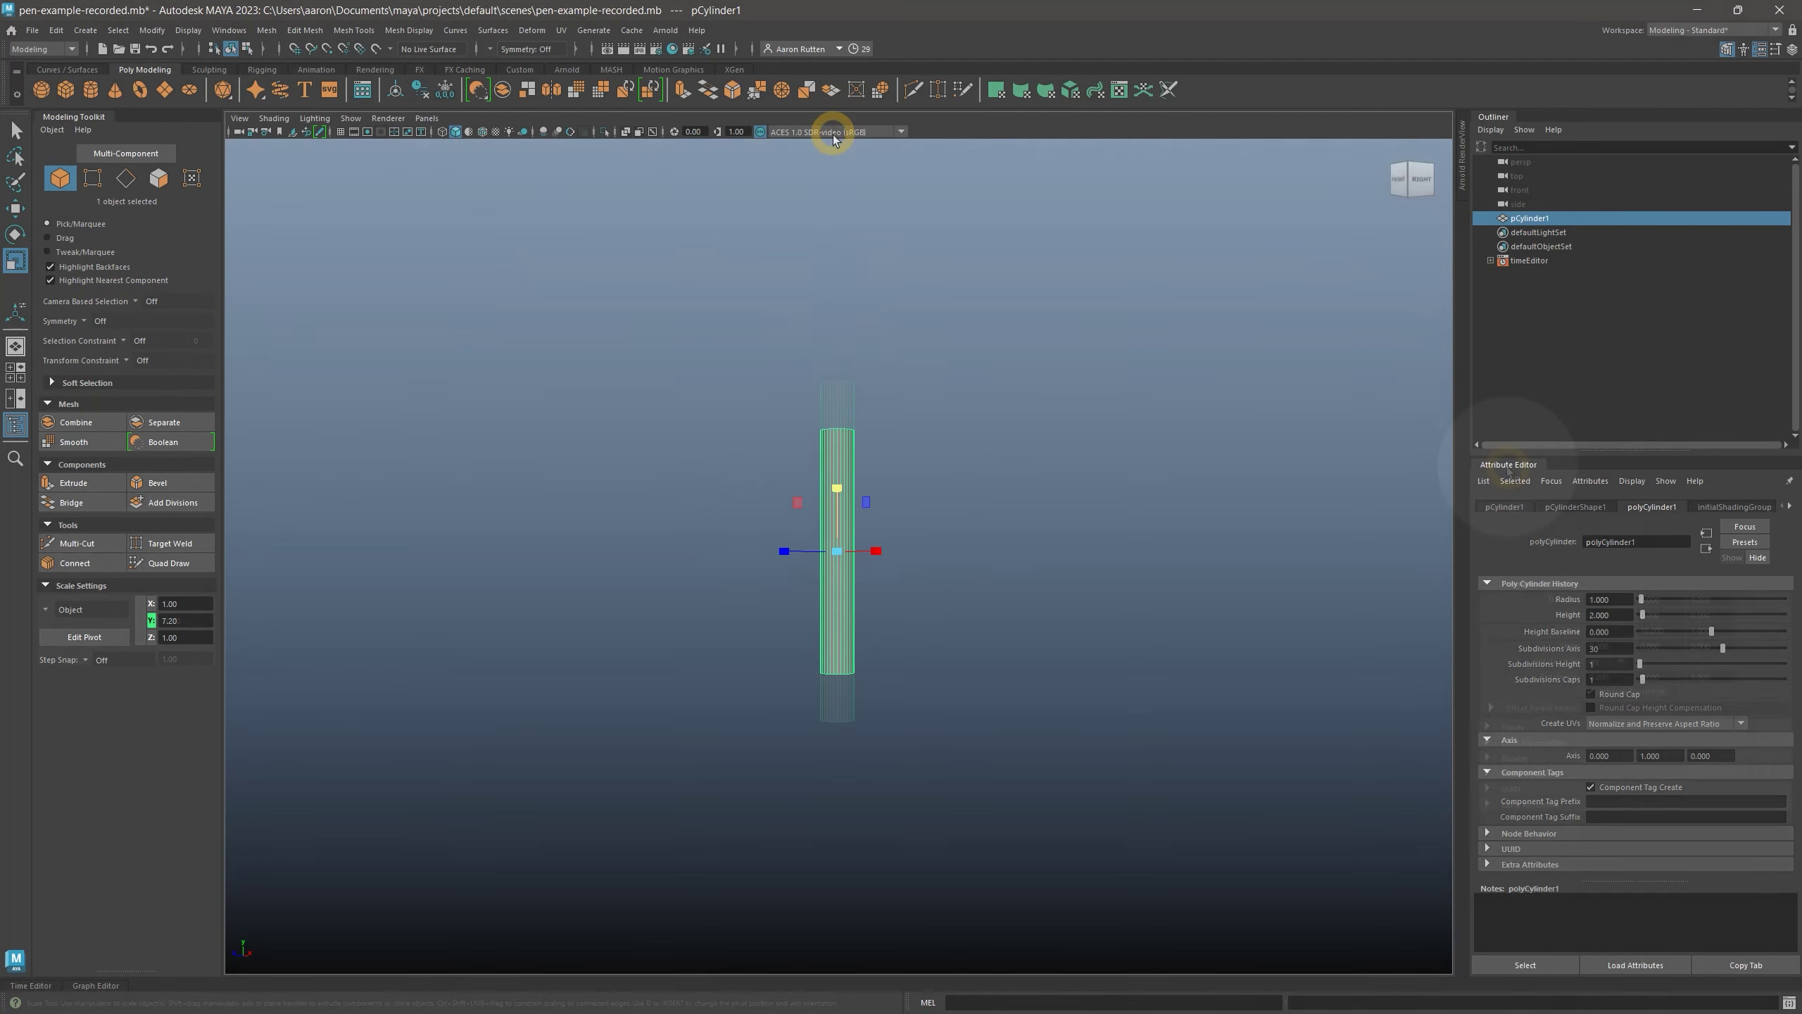
{"action": "left_click", "coordinate": [1505, 506]}
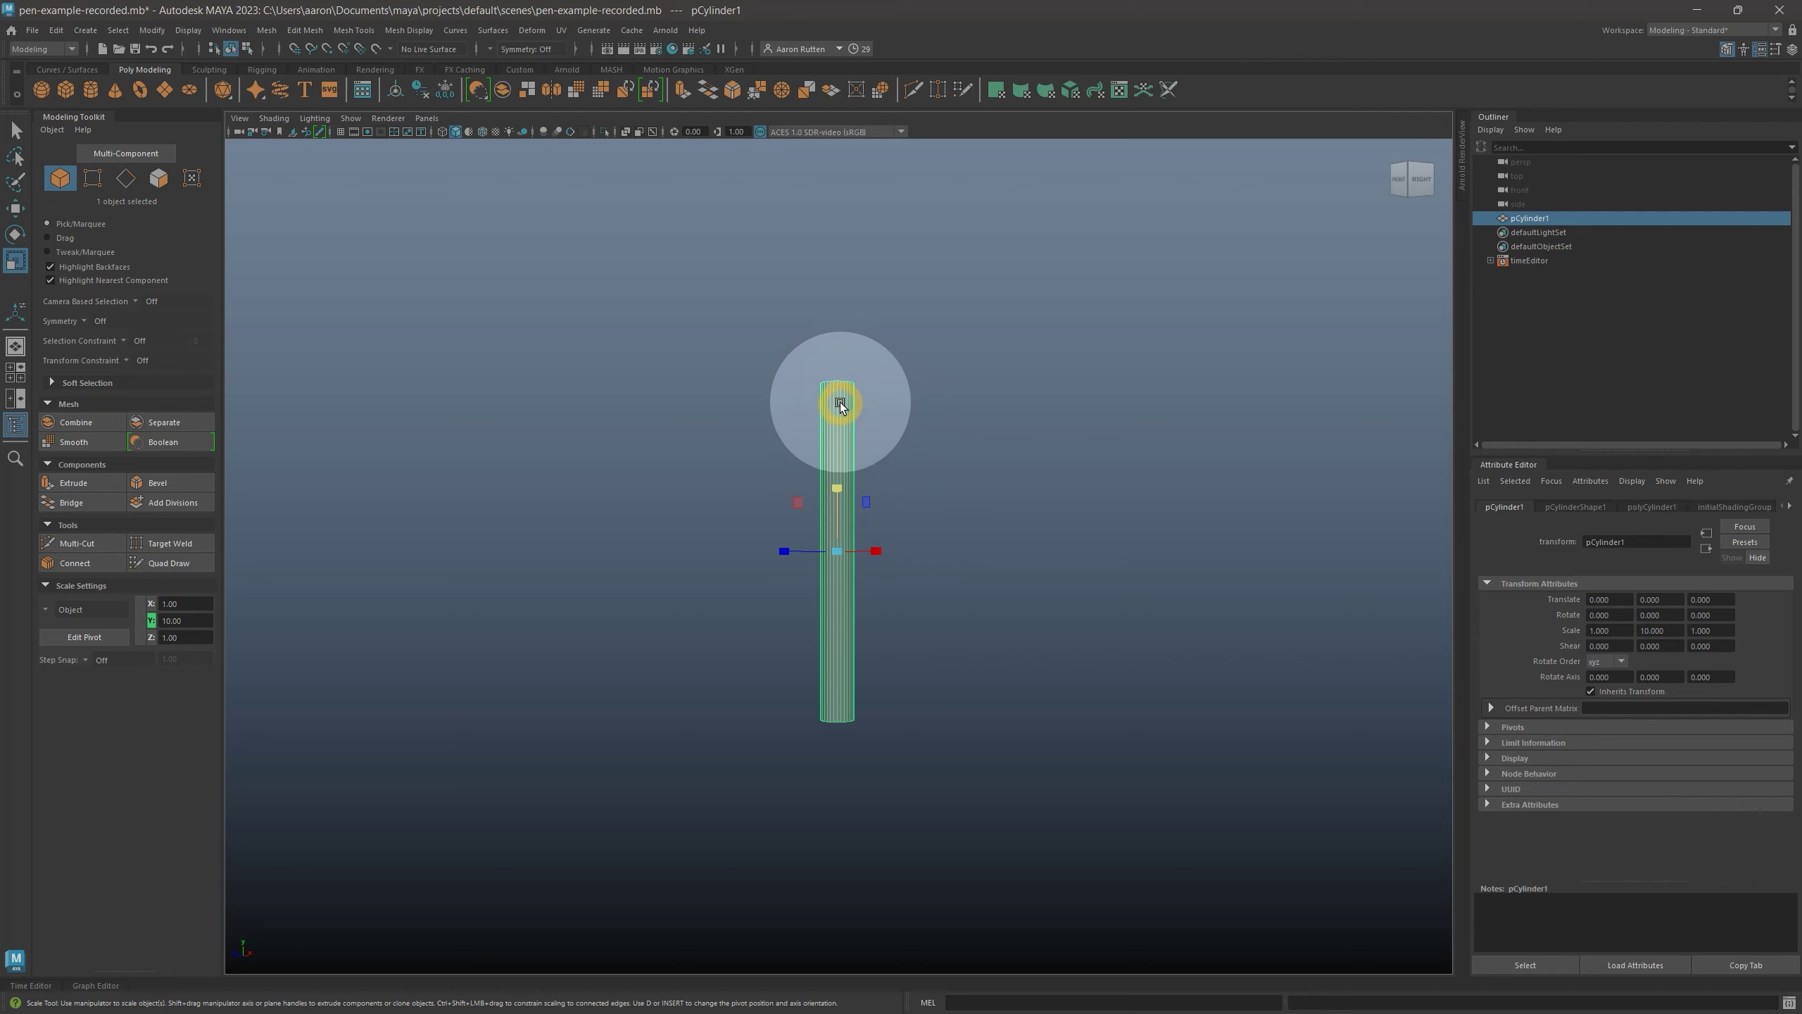
{"action": "left_click", "coordinate": [899, 443]}
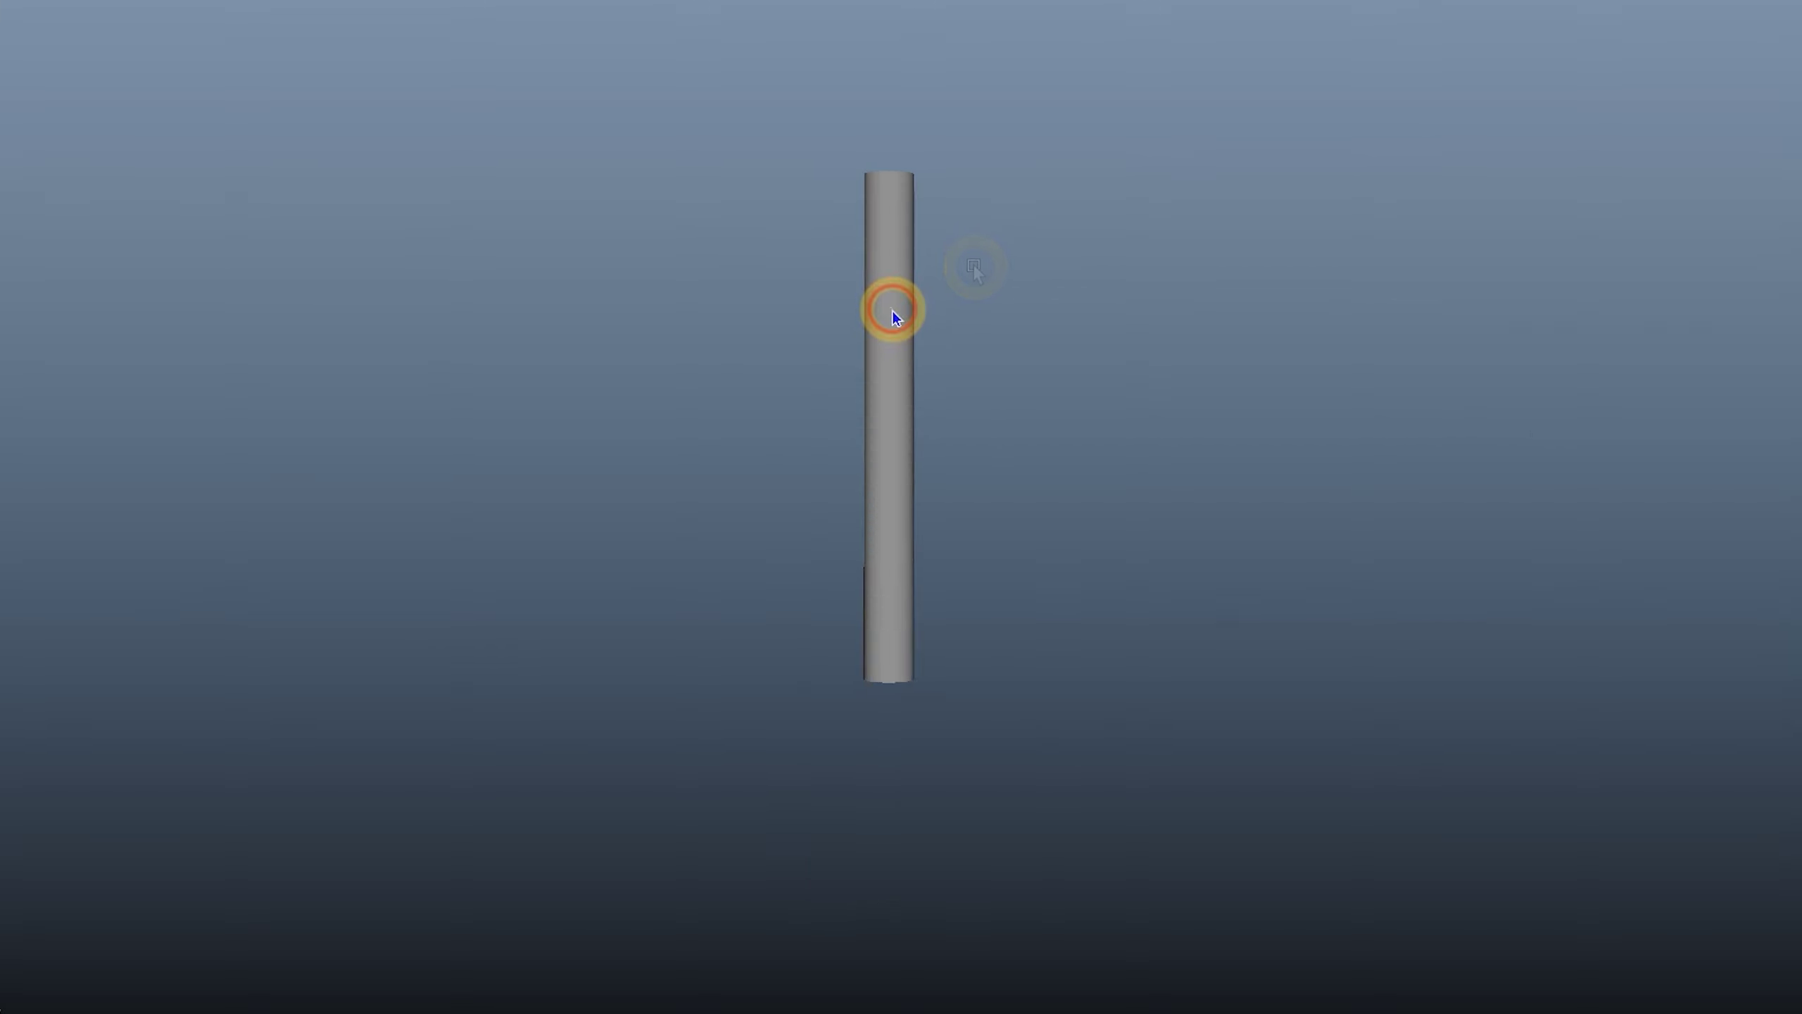
Try vertex and edge modes on the cylinder, selecting two neighbouring vertical side edges
{"action": "right_click", "coordinate": [838, 472]}
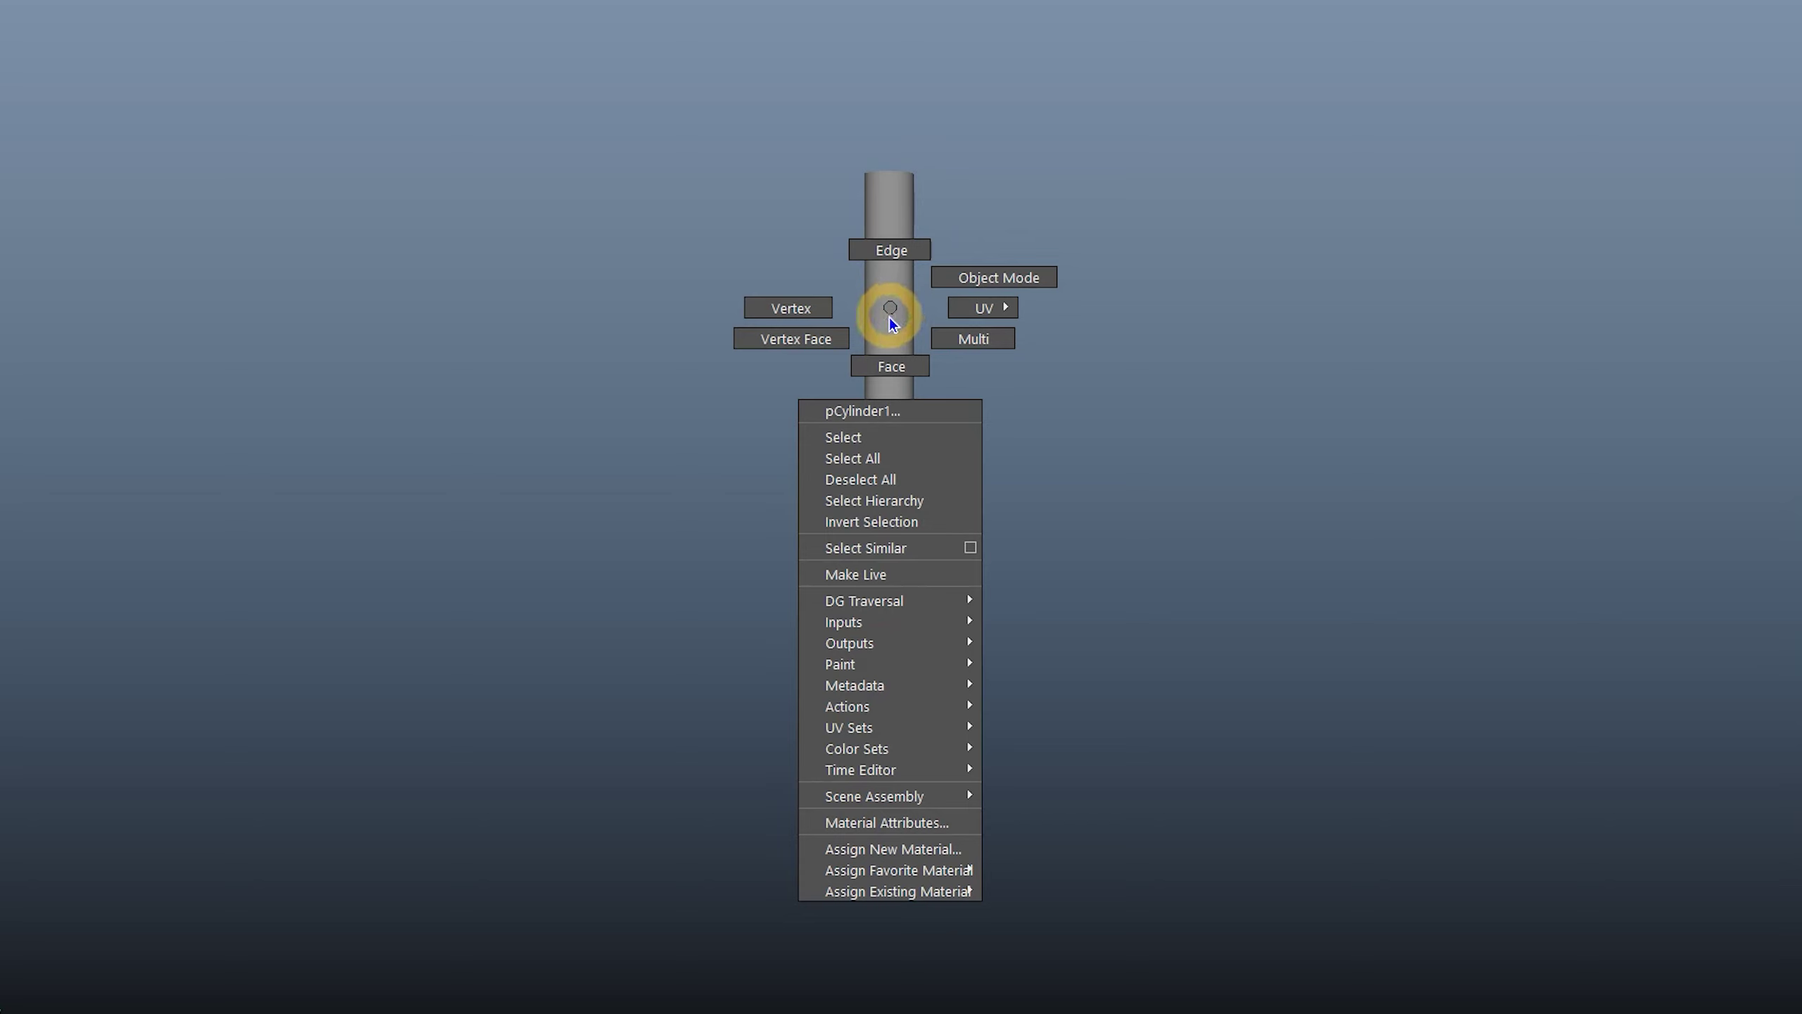
{"action": "right_click_drag", "start_coordinate": [892, 326], "coordinate": [818, 311]}
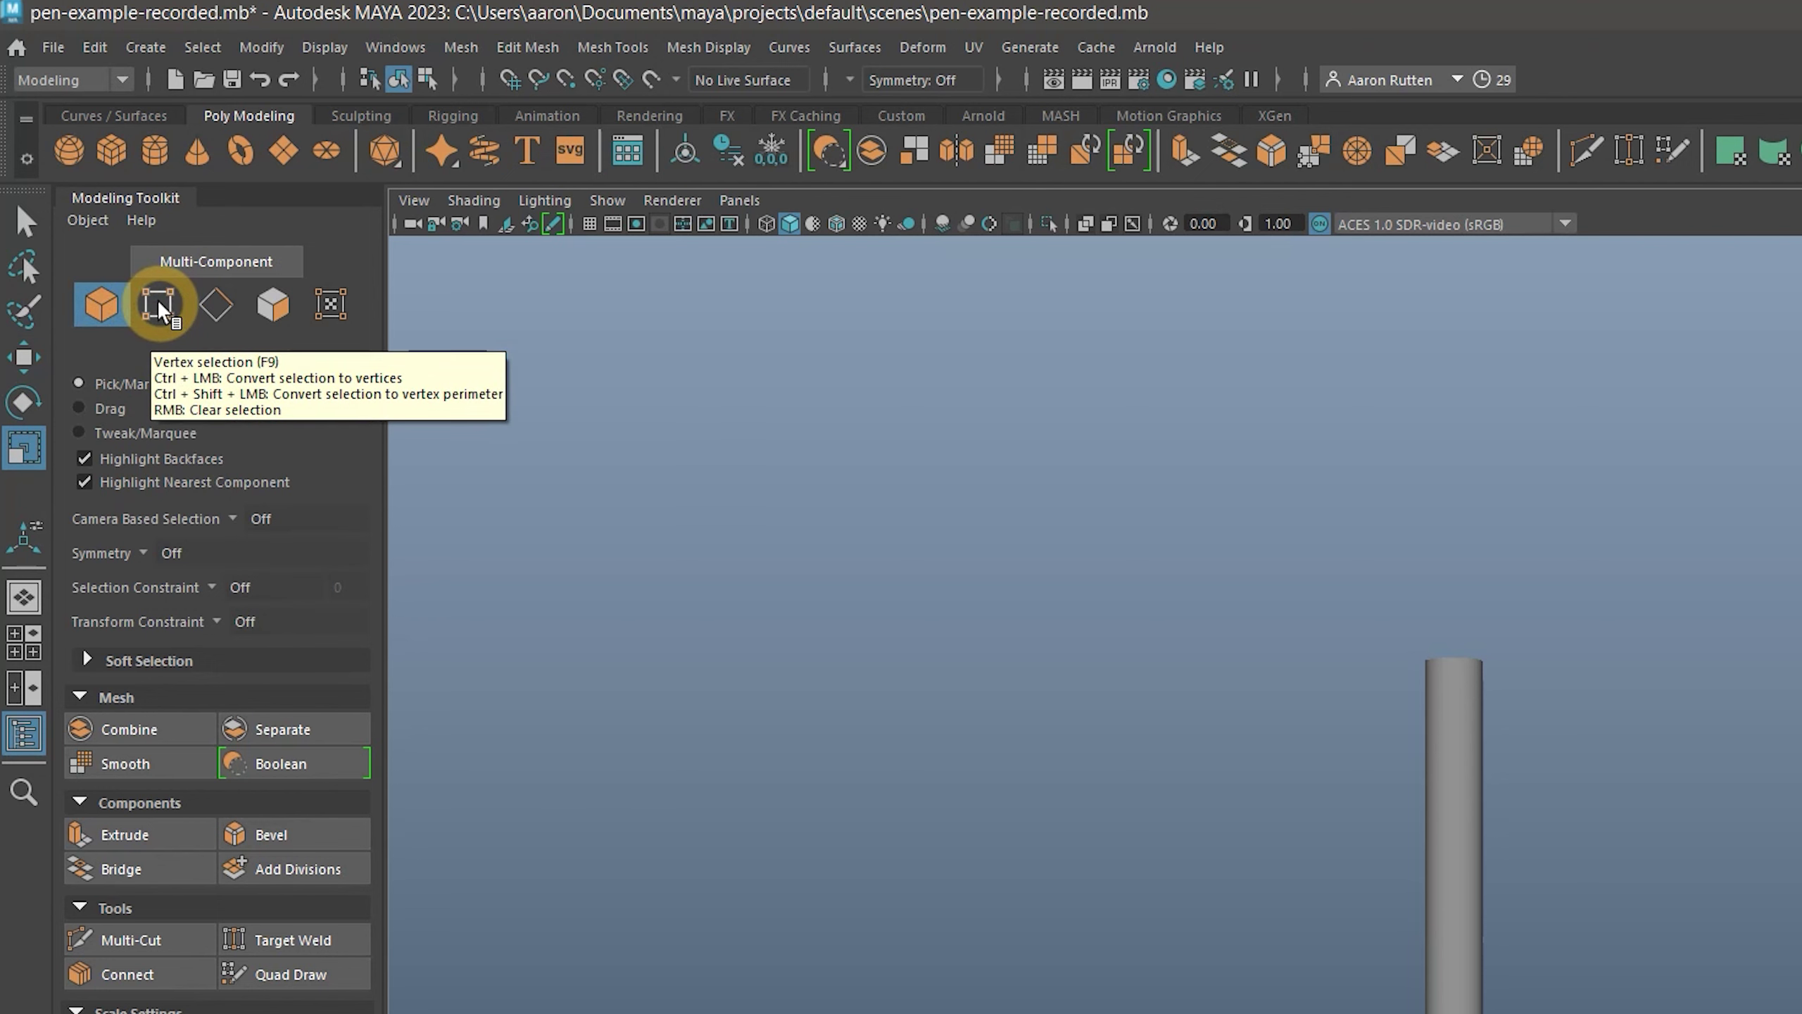
{"action": "left_click", "coordinate": [162, 307]}
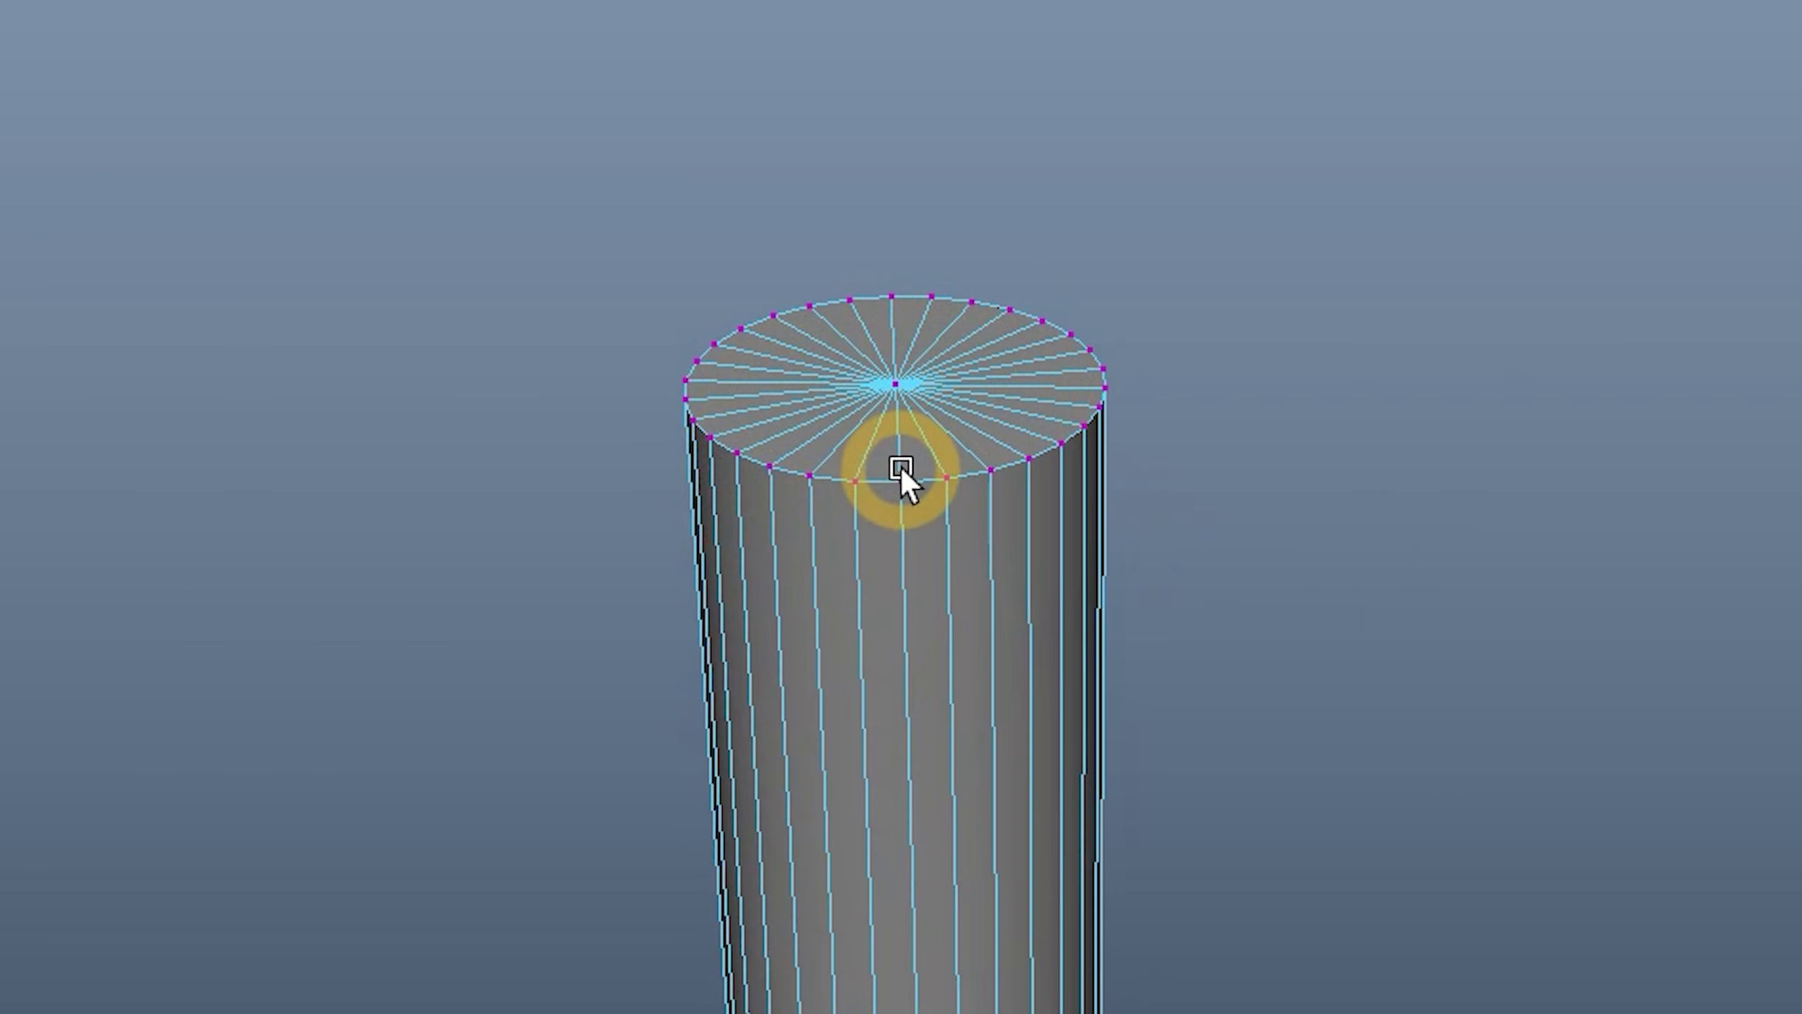
{"action": "key", "text": "F10"}
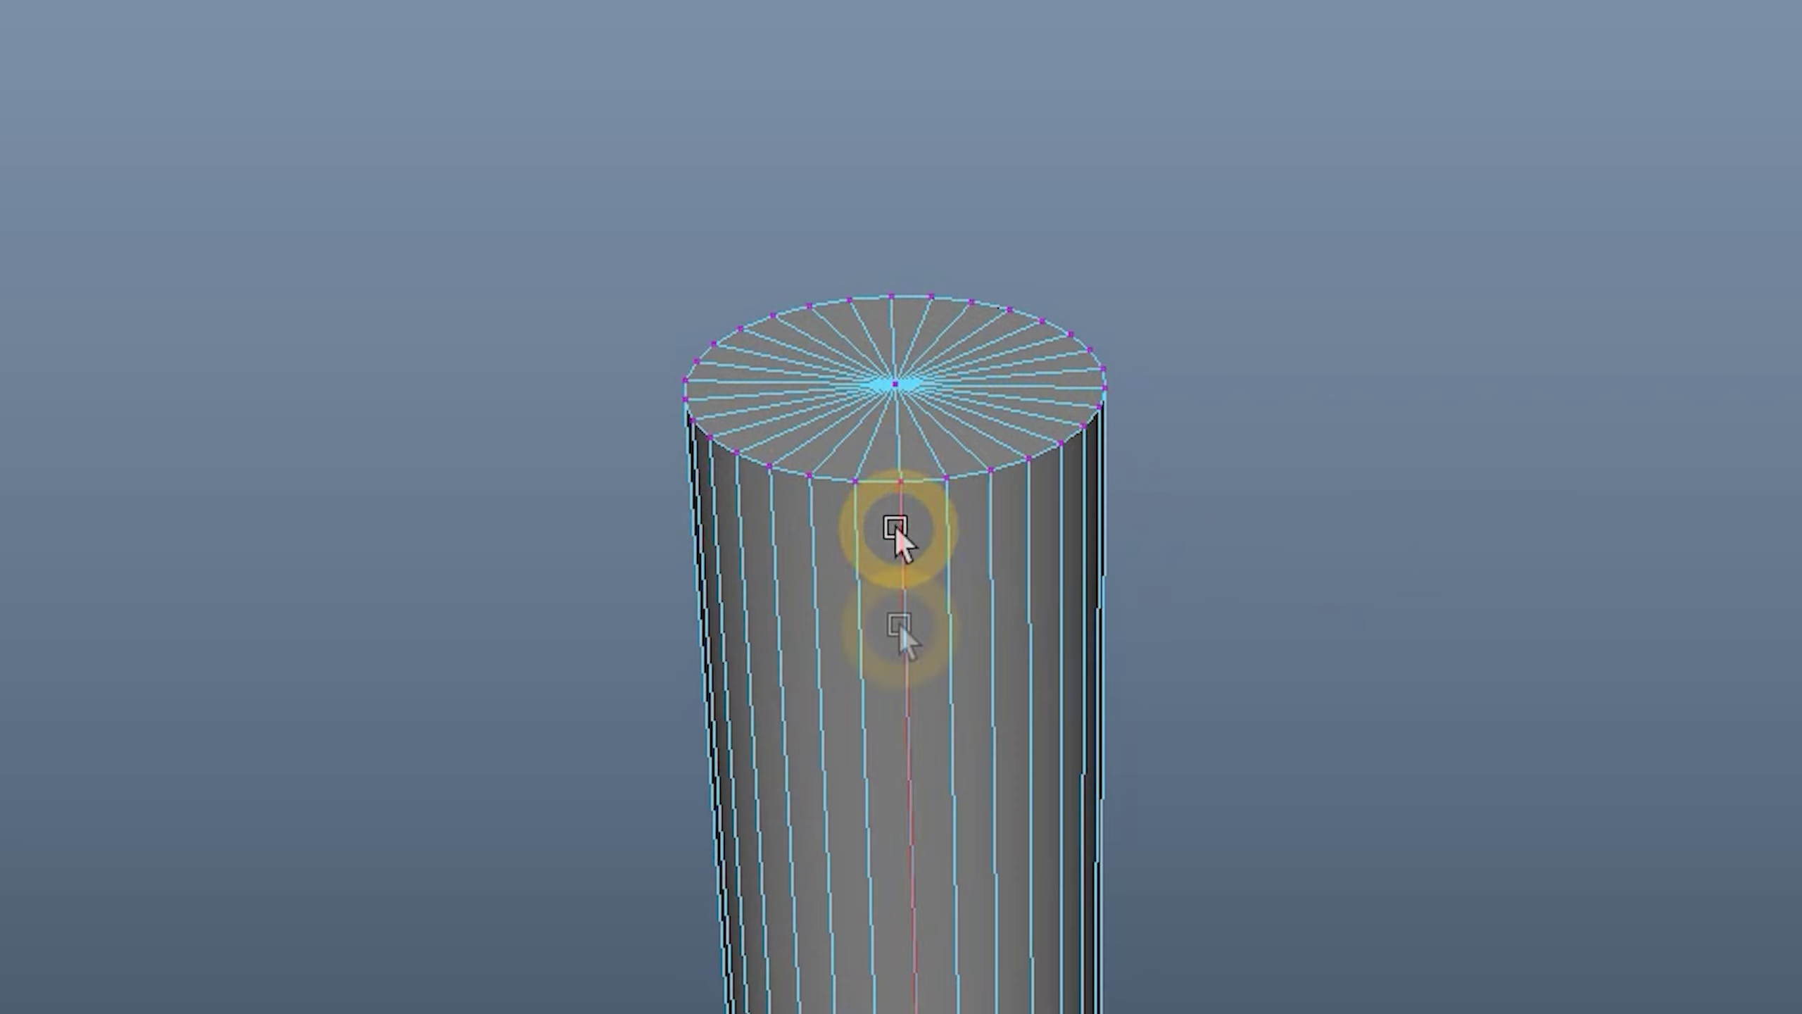
{"action": "left_click", "coordinate": [910, 620]}
{"action": "left_click", "coordinate": [979, 650]}
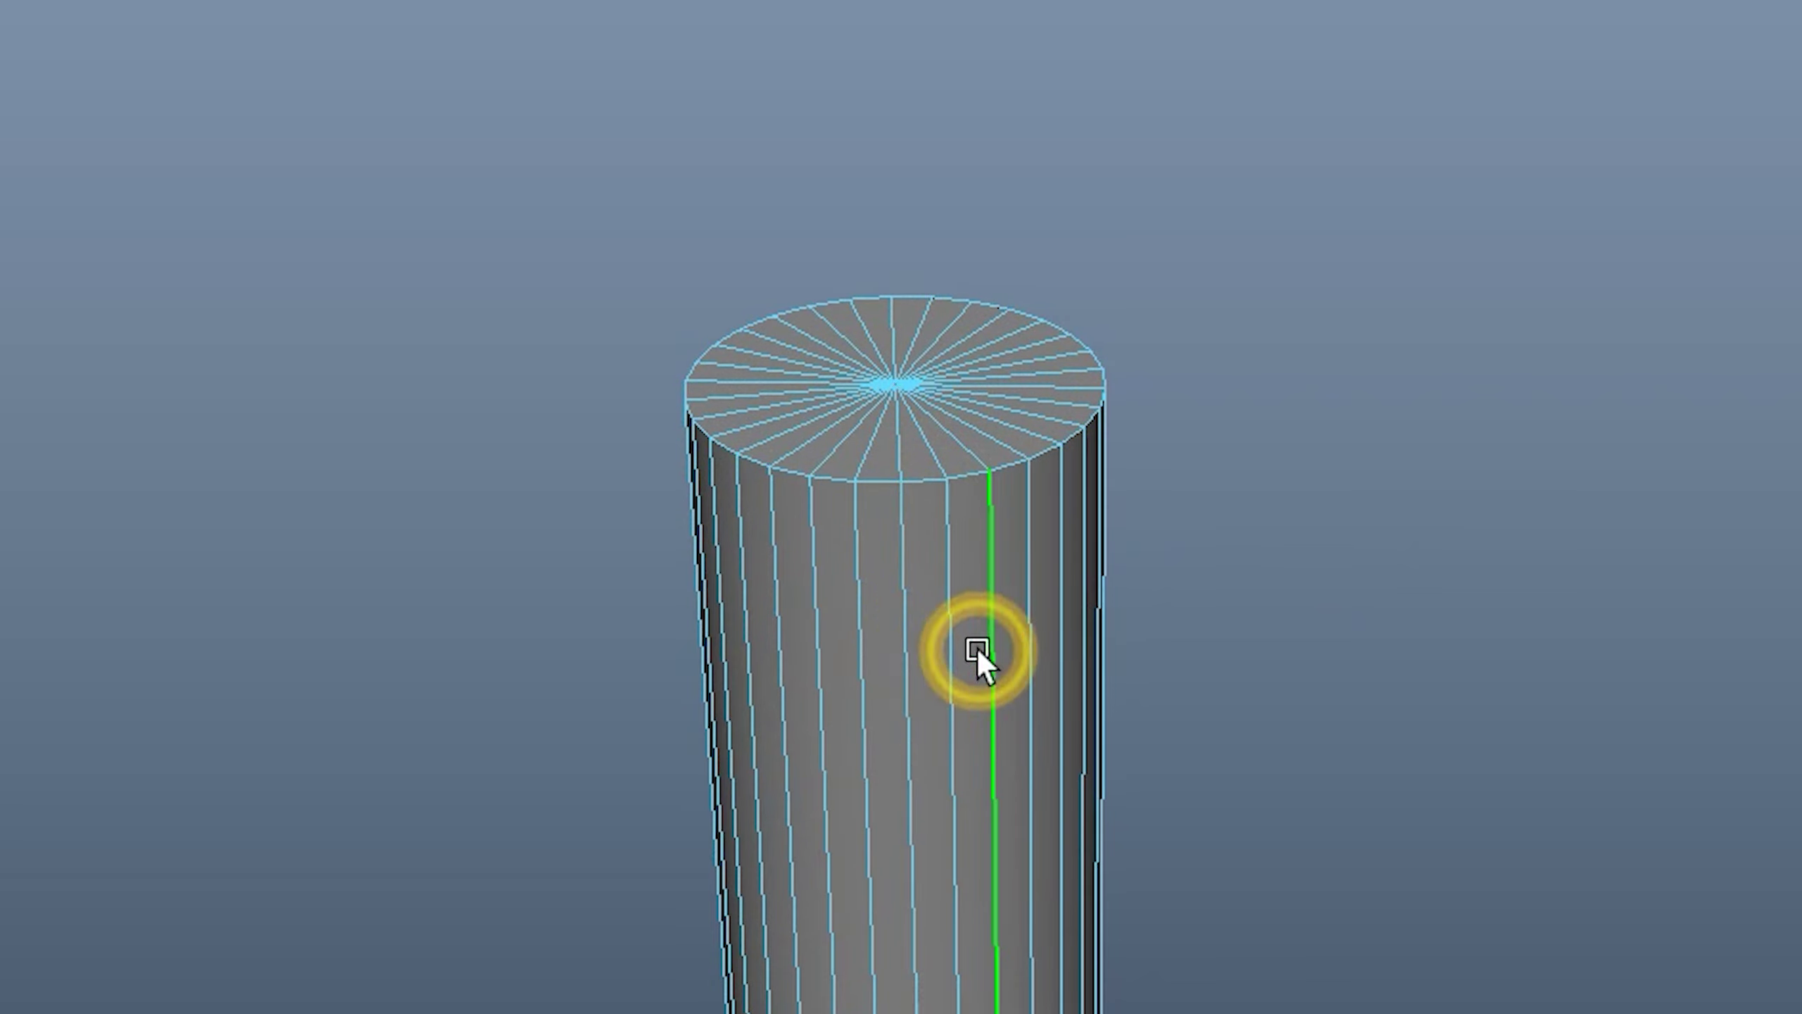
Switch to face mode and select a face on the top cap
{"action": "key", "text": "F11"}
{"action": "left_click", "coordinate": [1011, 668]}
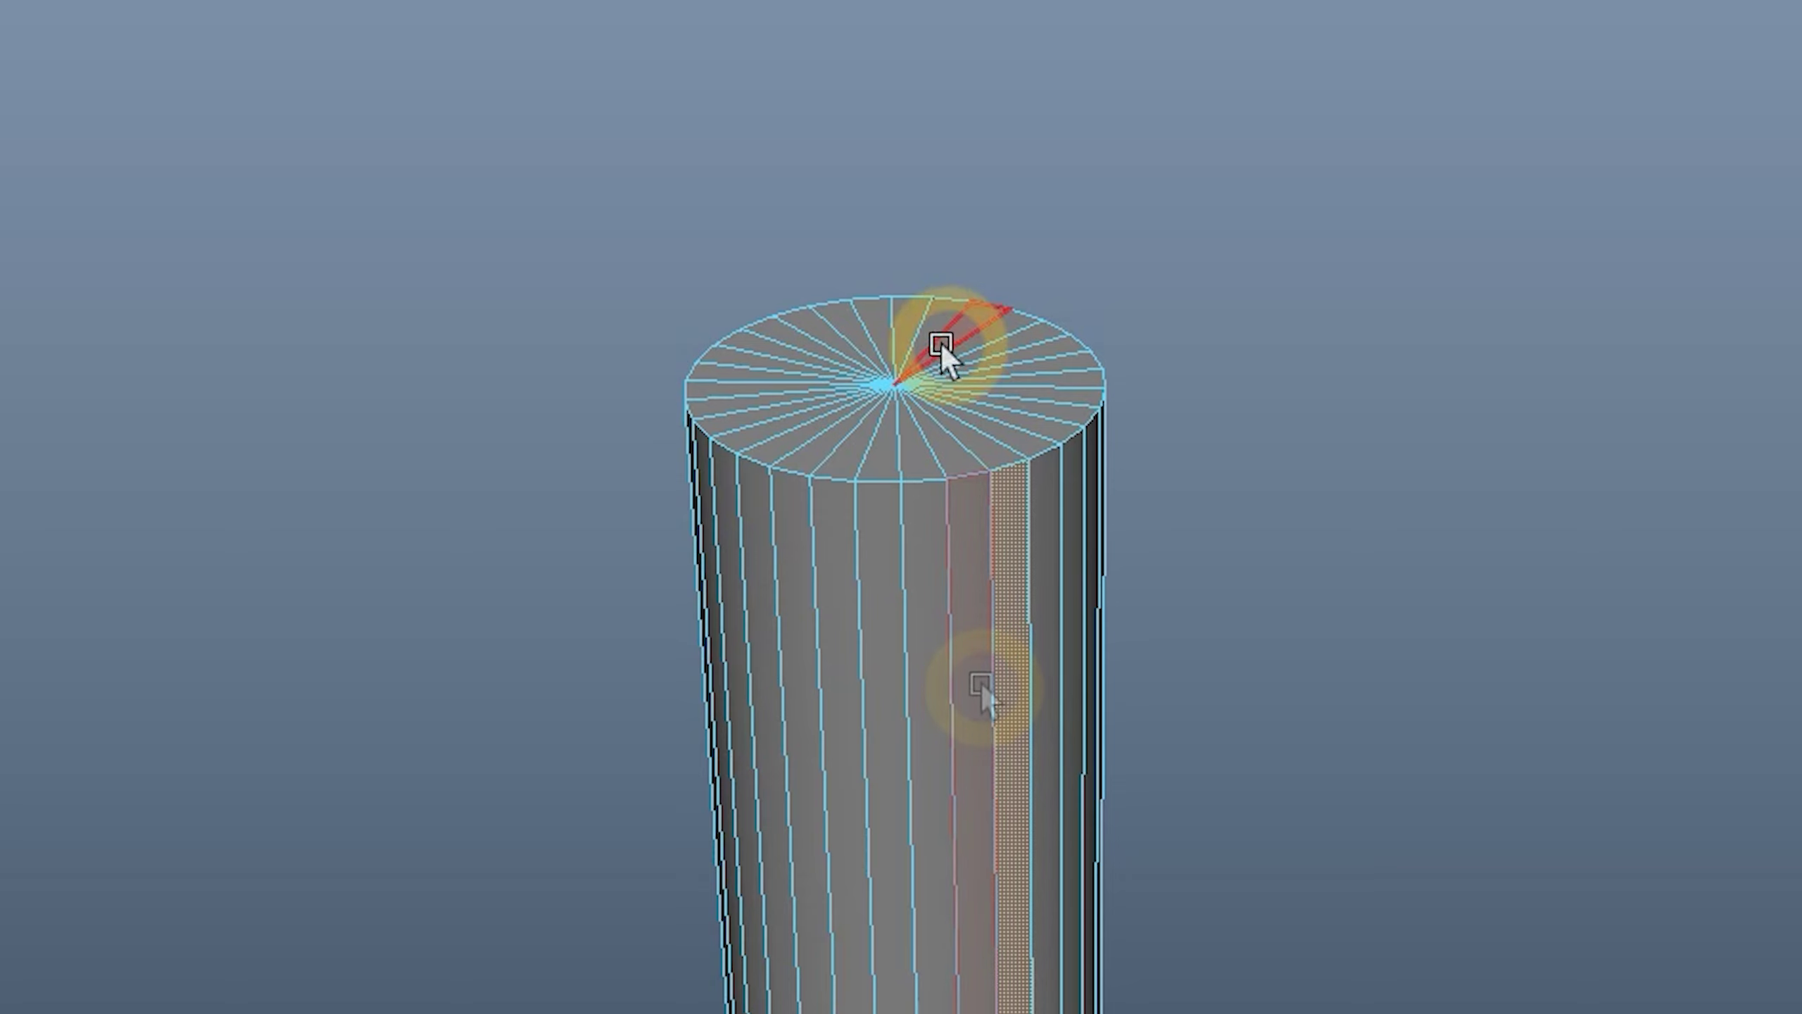
{"action": "left_click", "coordinate": [903, 323]}
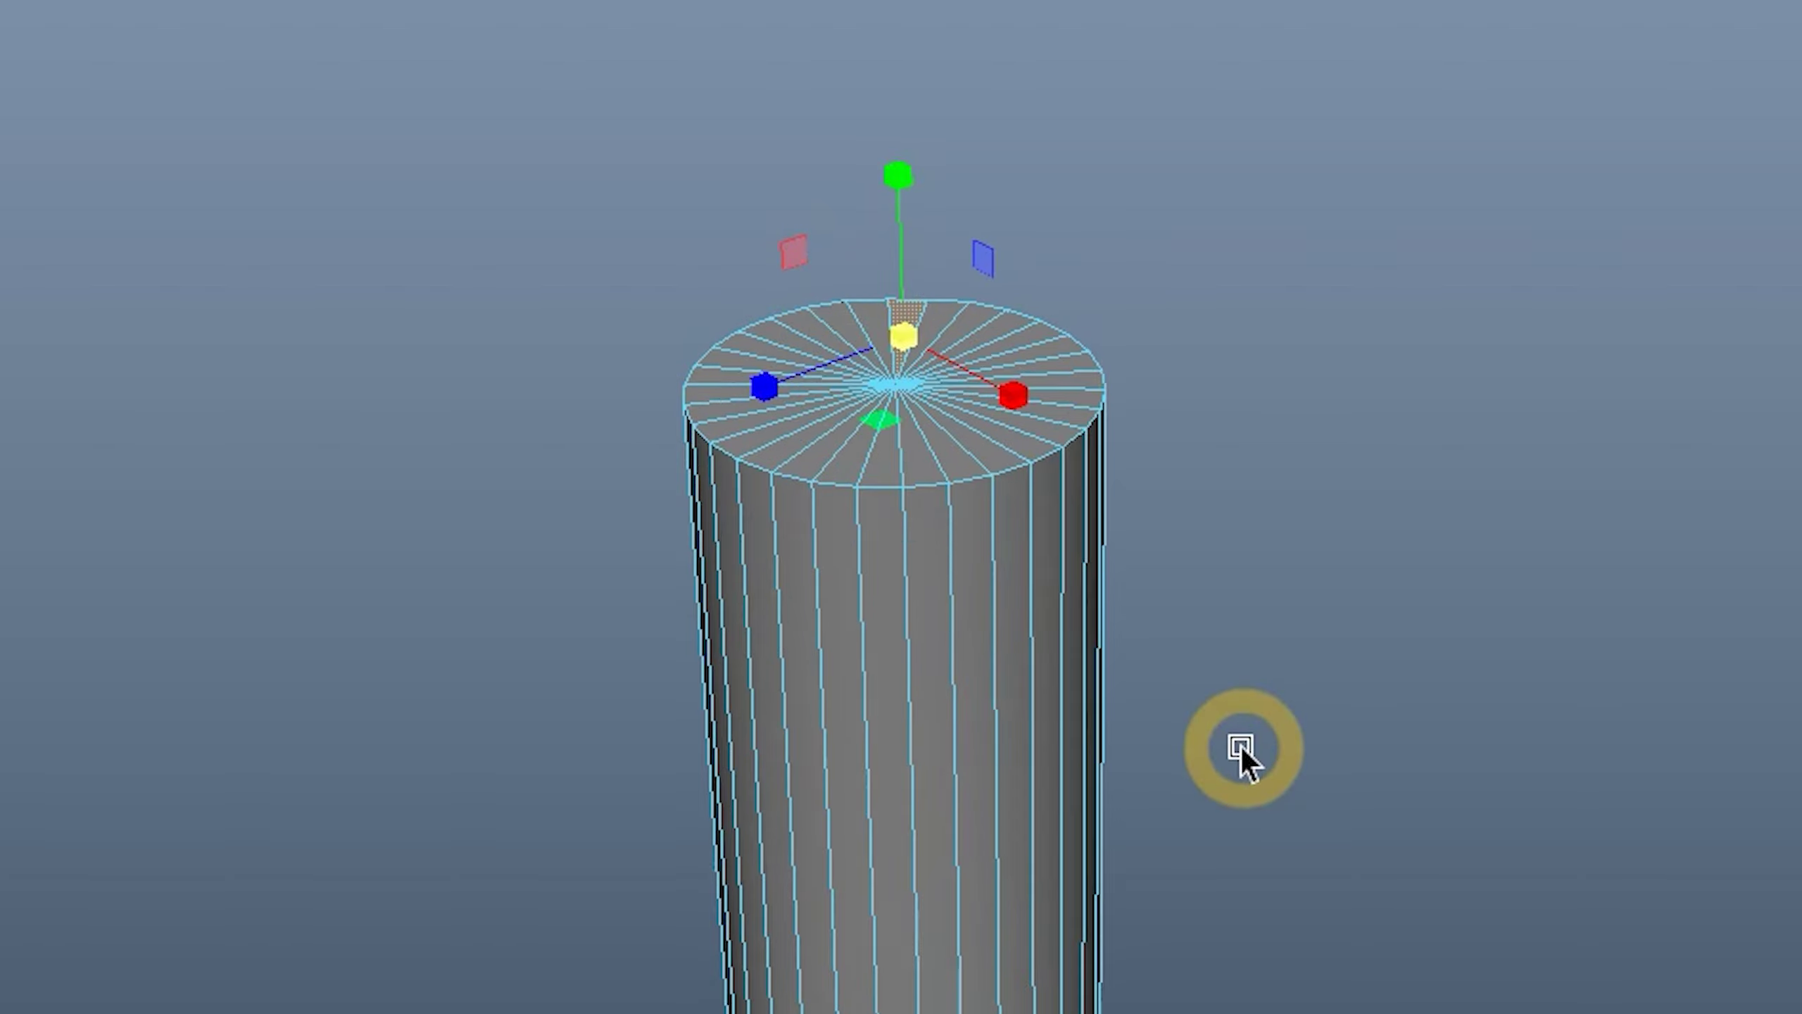
Add an edge loop near the top and taper the top cap slightly inward
{"action": "left_click_drag", "start_coordinate": [1244, 748], "coordinate": [1289, 678], "text": "alt"}
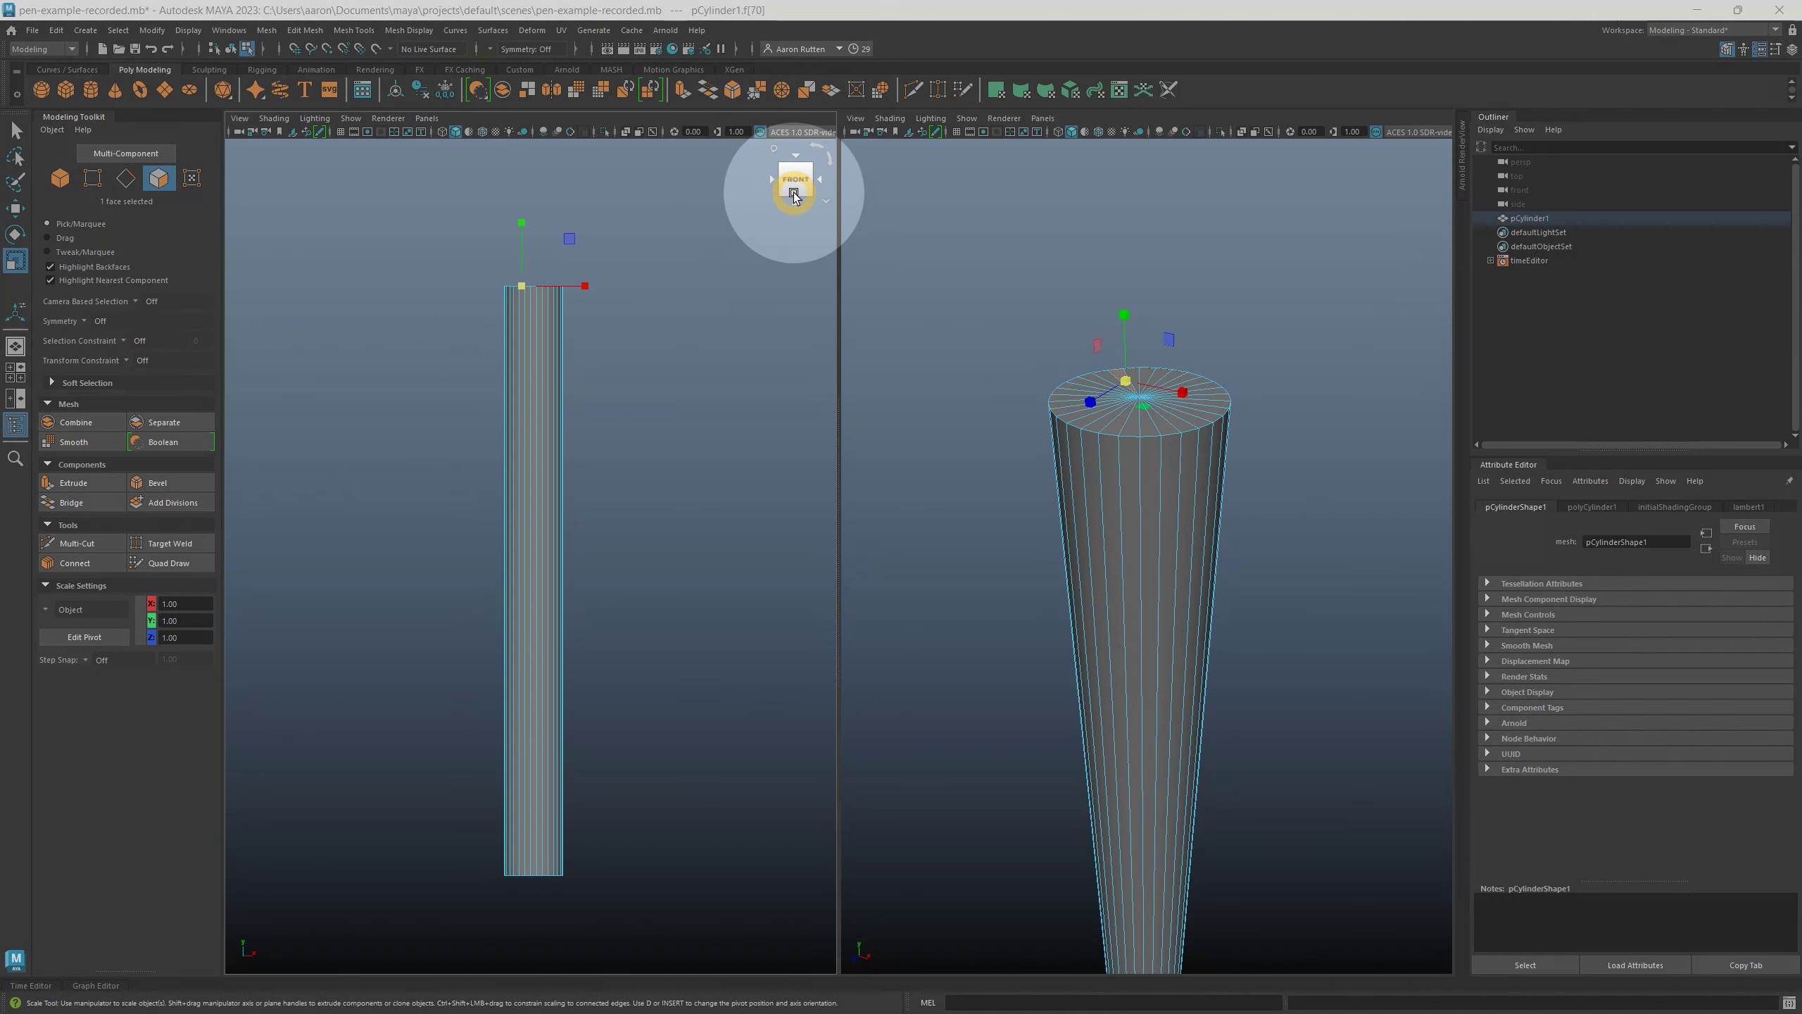
{"action": "left_click_drag", "start_coordinate": [464, 262], "coordinate": [527, 333]}
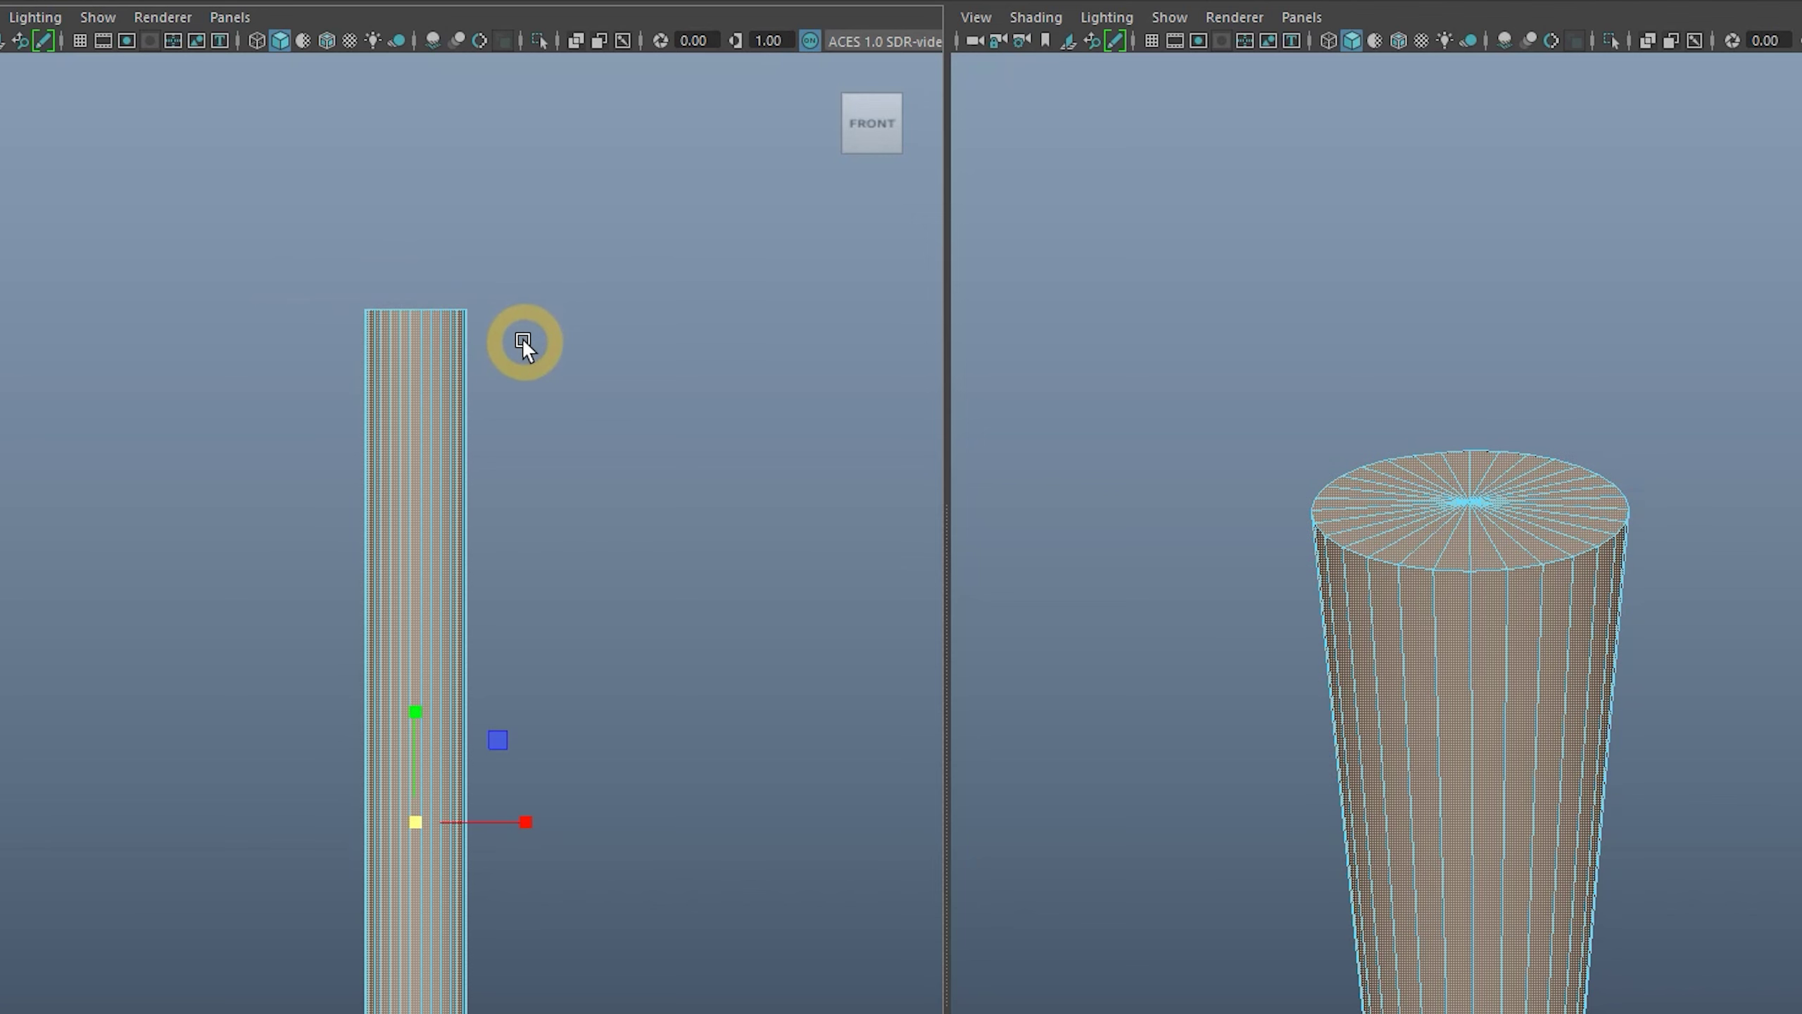
{"action": "left_click", "coordinate": [402, 626]}
{"action": "left_click_drag", "start_coordinate": [402, 626], "coordinate": [401, 664]}
{"action": "left_click_drag", "start_coordinate": [247, 597], "coordinate": [564, 686], "text": "shift"}
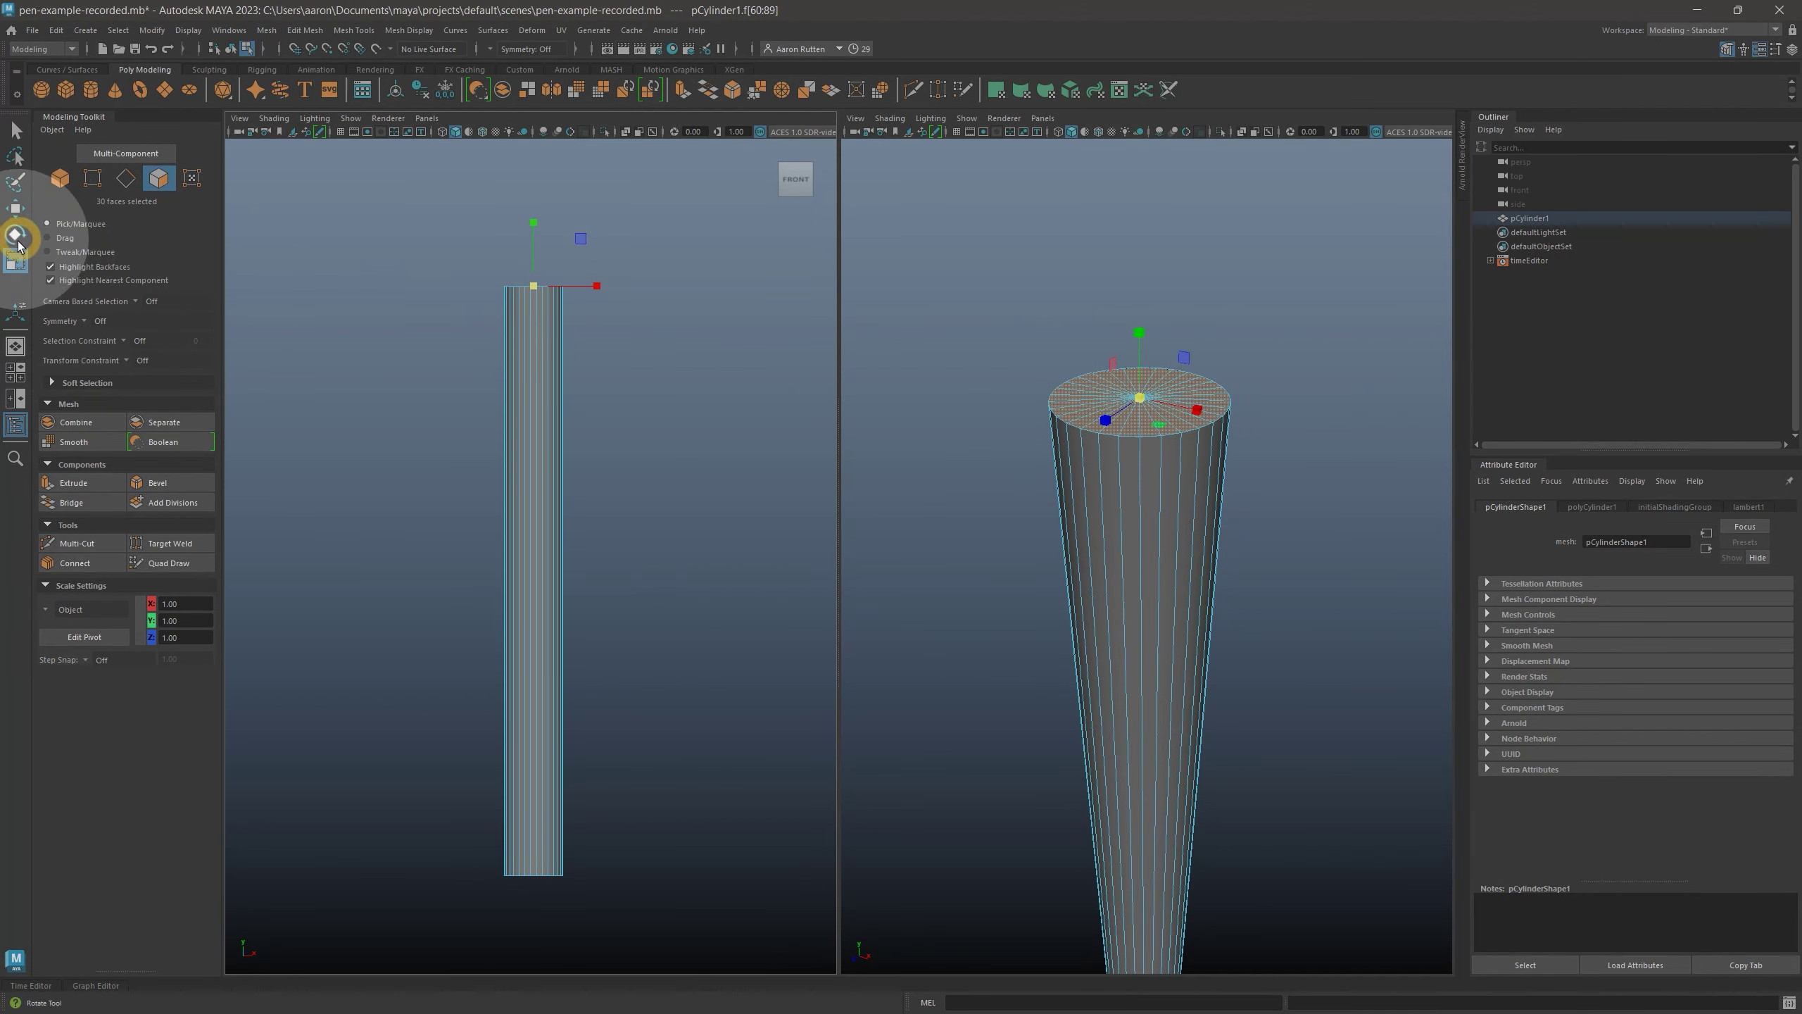
{"action": "left_click_drag", "start_coordinate": [1140, 399], "coordinate": [1077, 477]}
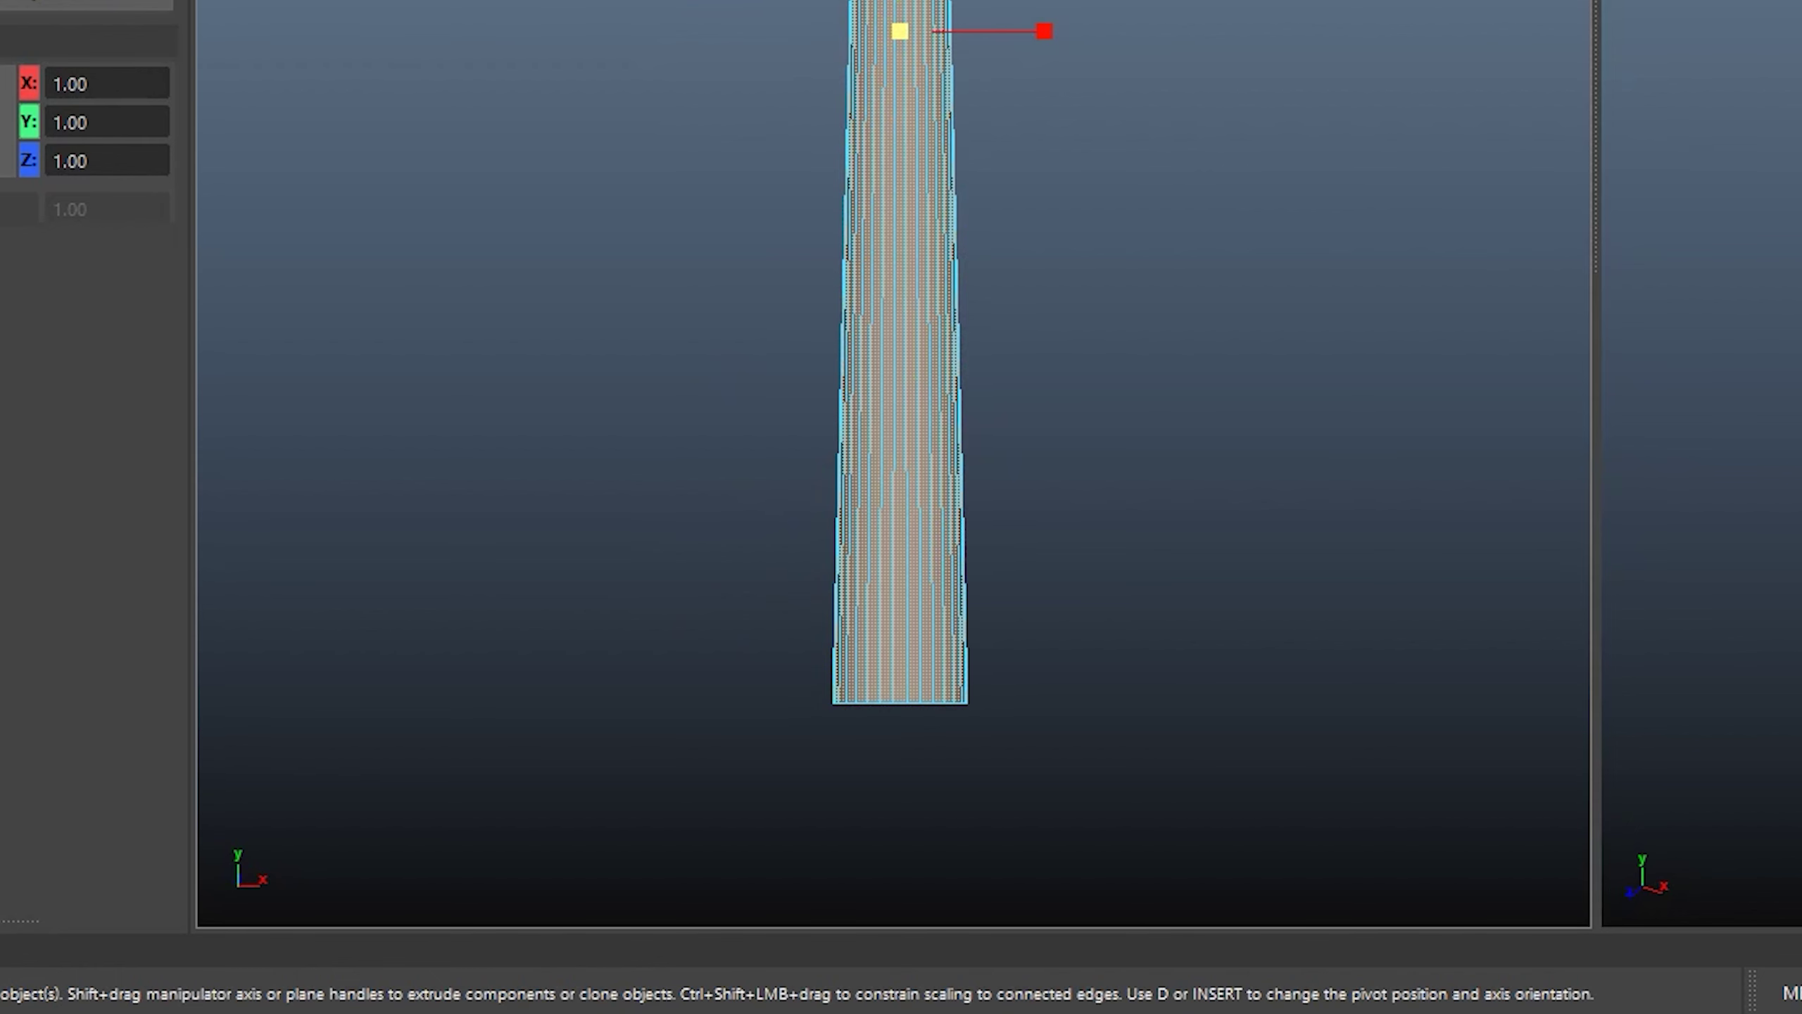
Select only the top cap faces and delete them to leave the end open
{"action": "left_click_drag", "start_coordinate": [612, 0], "coordinate": [1171, 795]}
{"action": "left_click_drag", "start_coordinate": [454, 604], "coordinate": [671, 666], "text": "ctrl"}
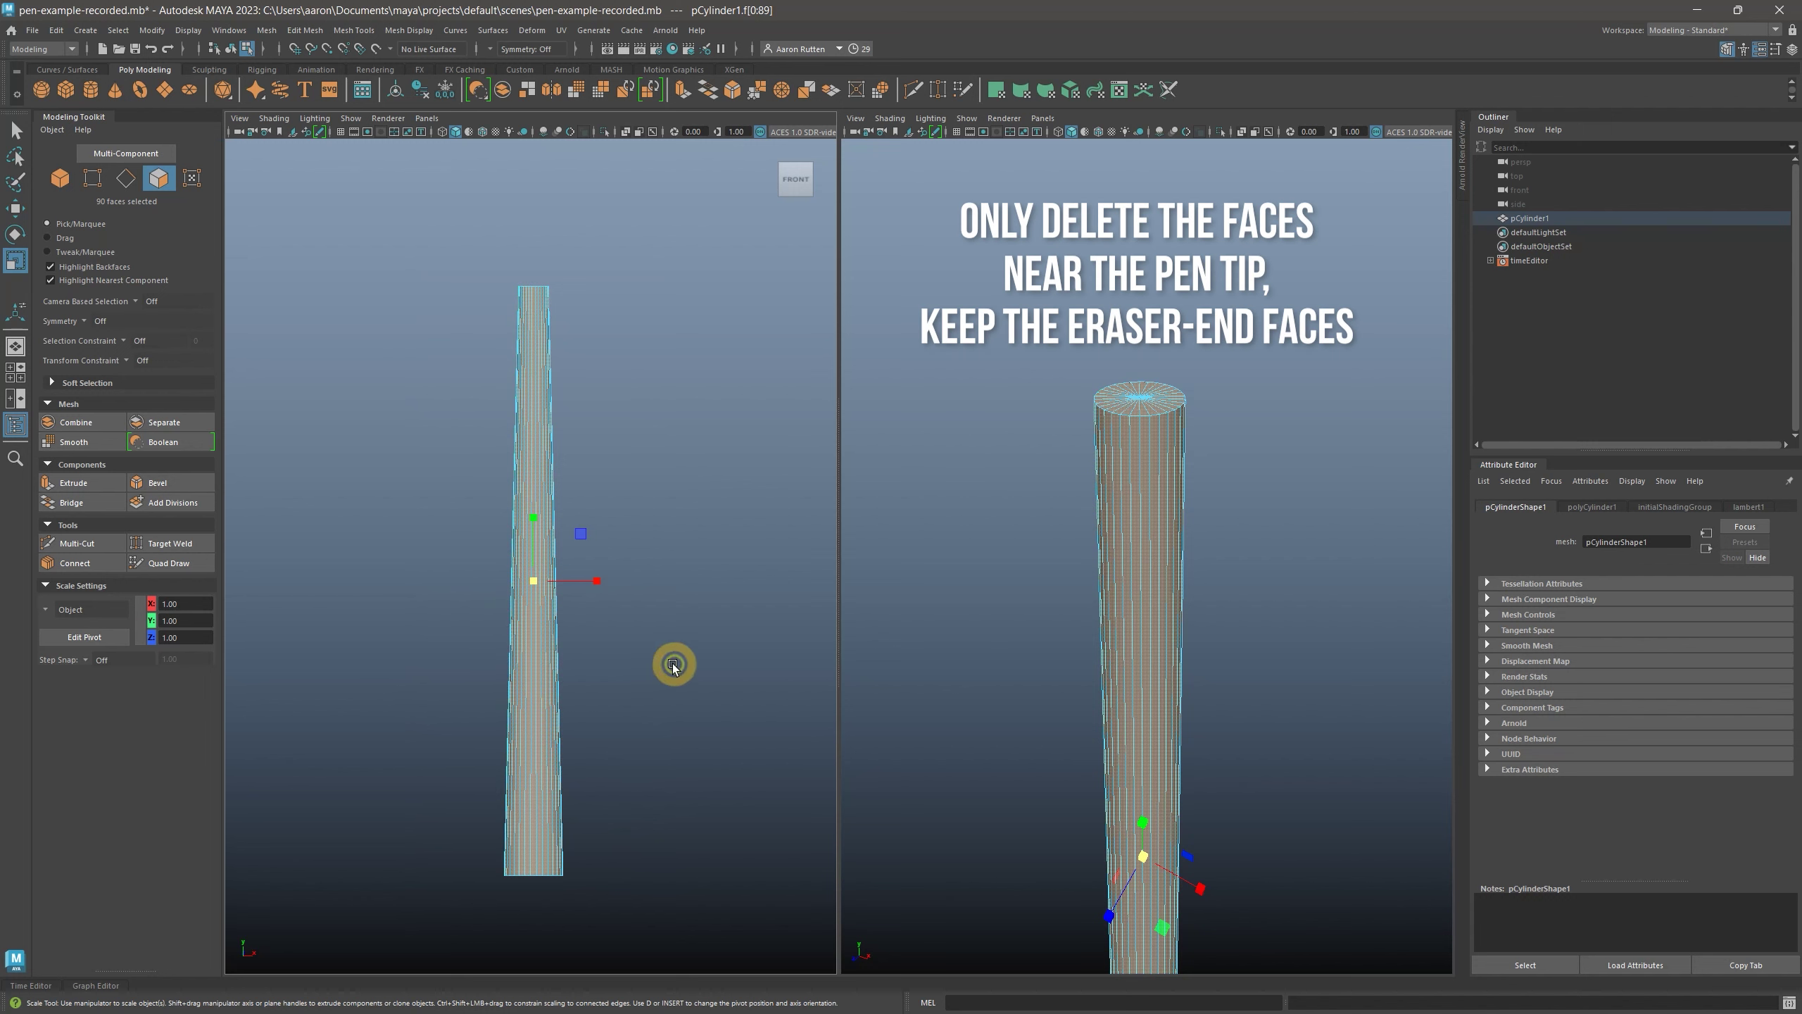
{"action": "key", "text": "Delete"}
{"action": "left_click_drag", "start_coordinate": [1200, 588], "coordinate": [1227, 523], "text": "alt"}
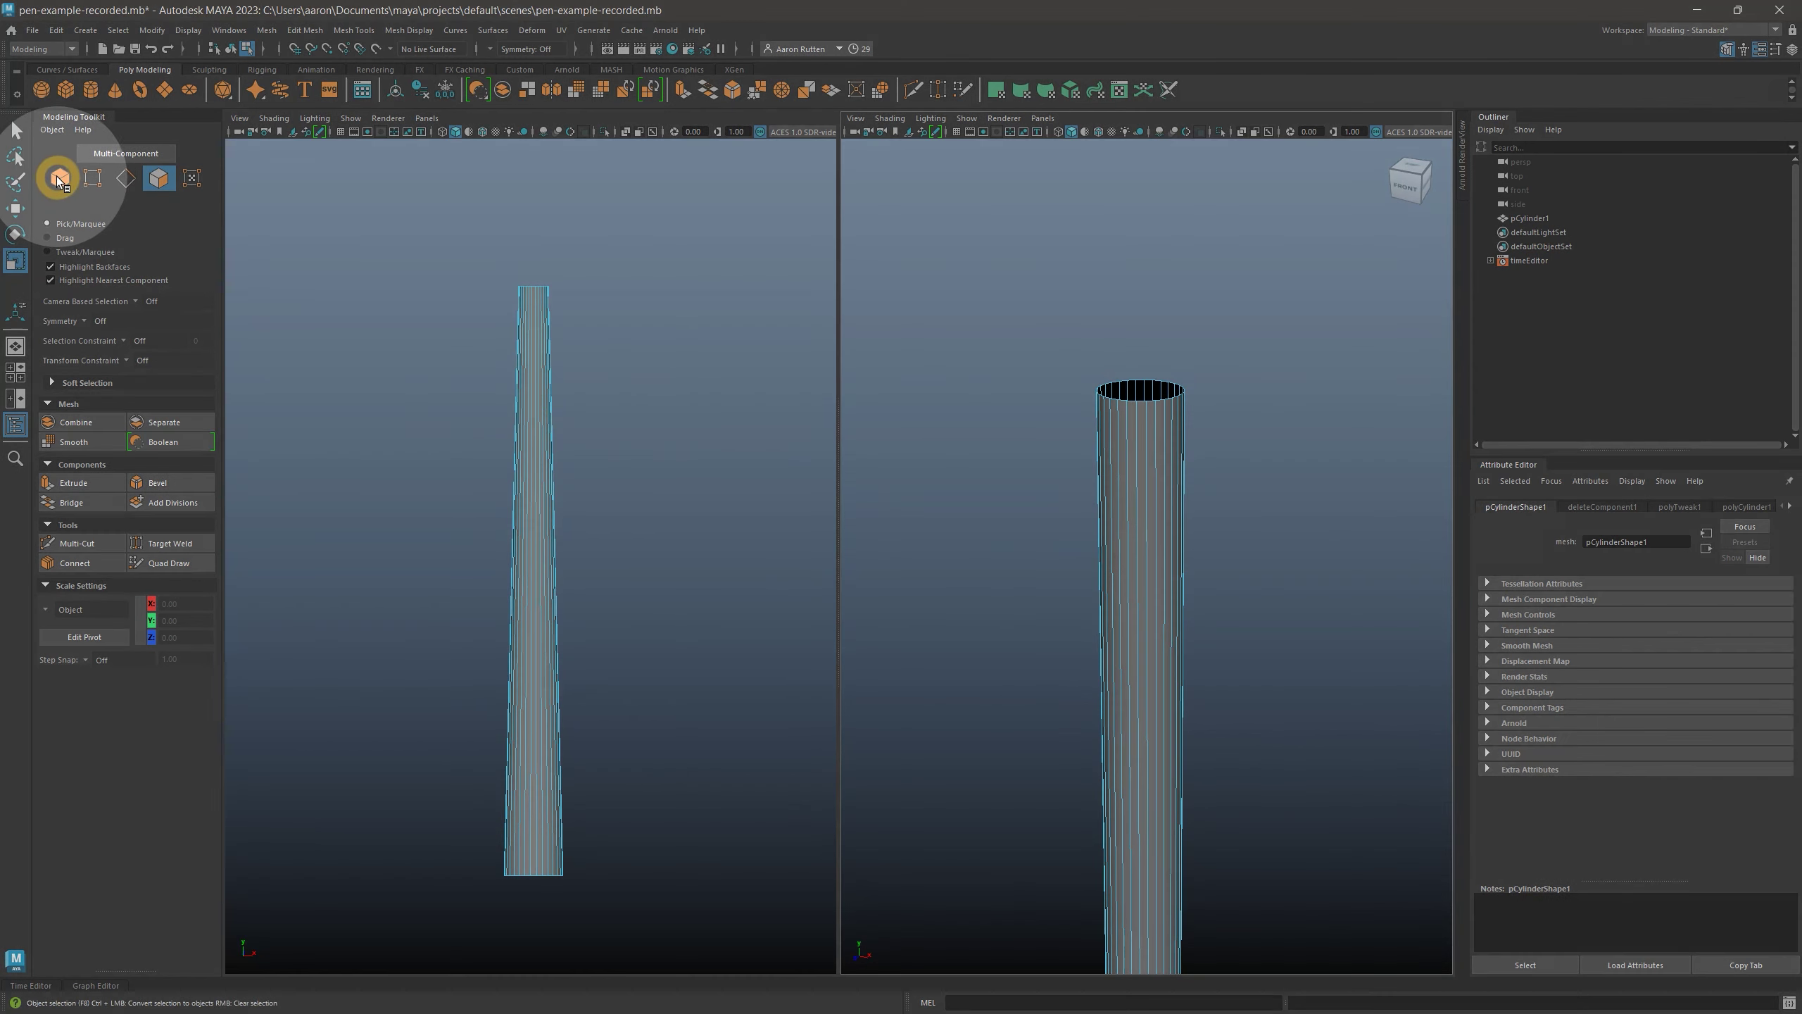
Return to object mode, clear the selection and add polygon cone pCone1 at the origin
{"action": "left_click", "coordinate": [58, 181]}
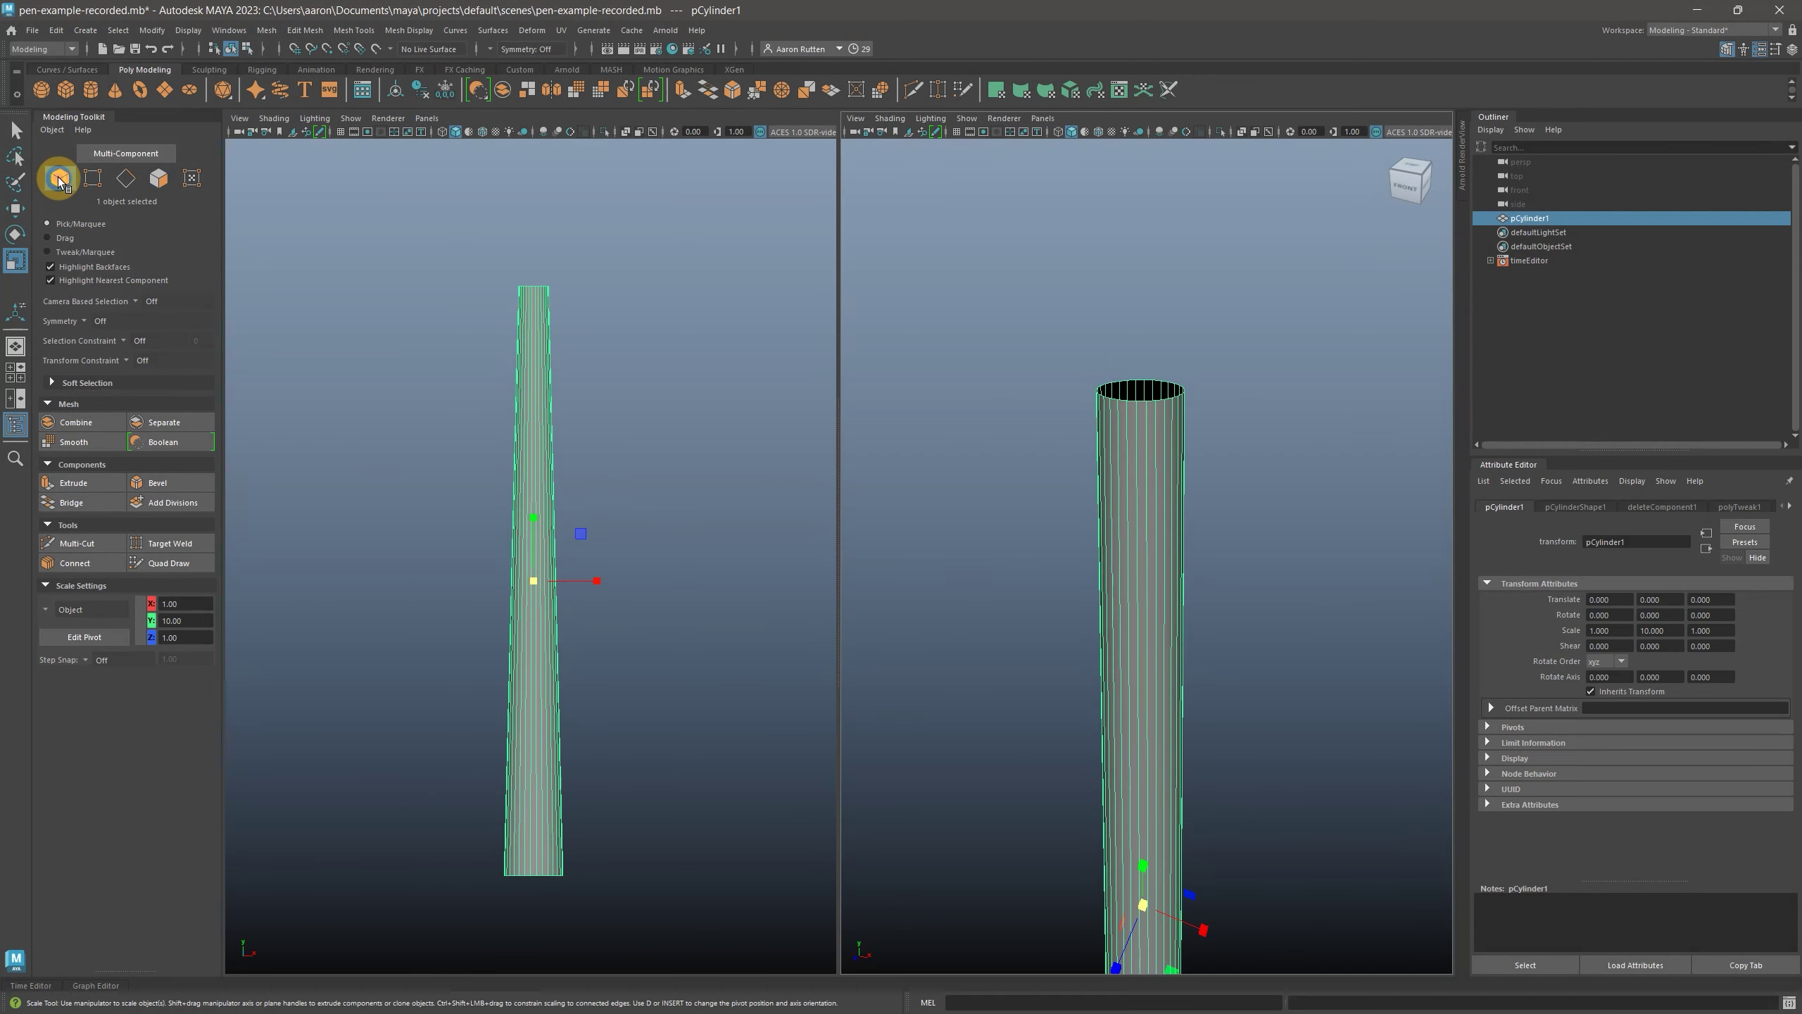
{"action": "left_click", "coordinate": [410, 422]}
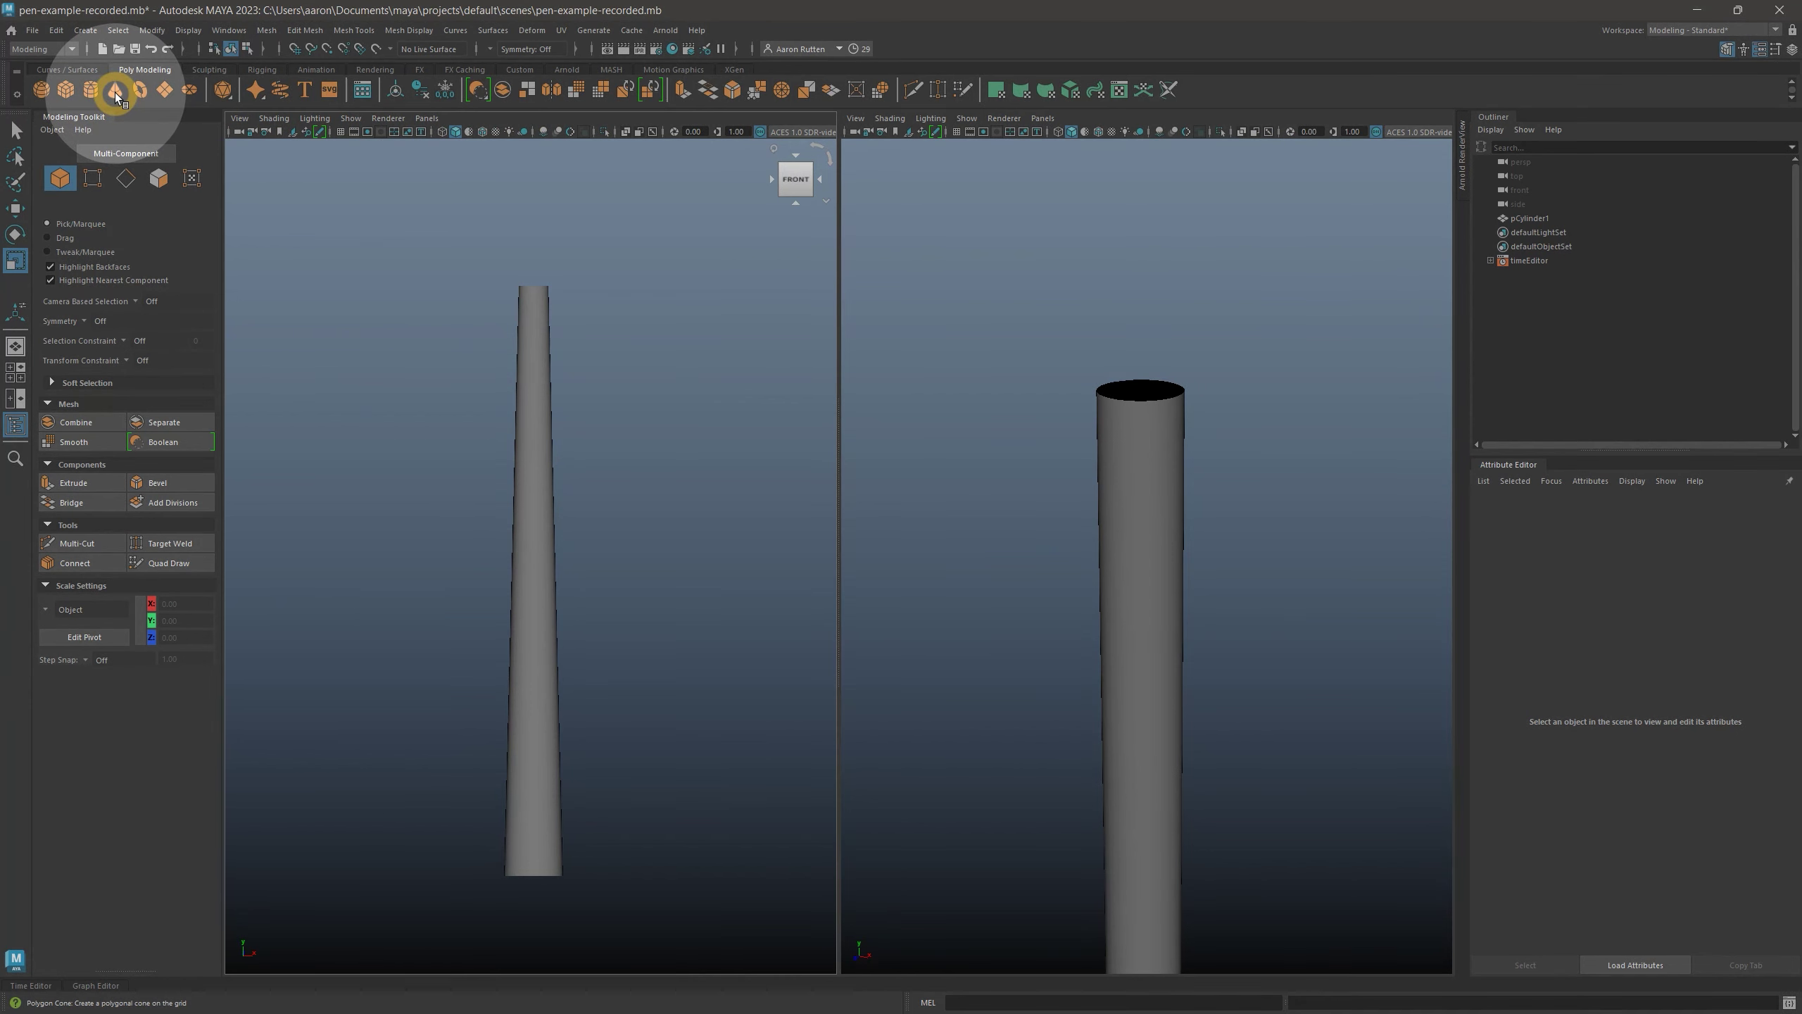
{"action": "left_click", "coordinate": [115, 92]}
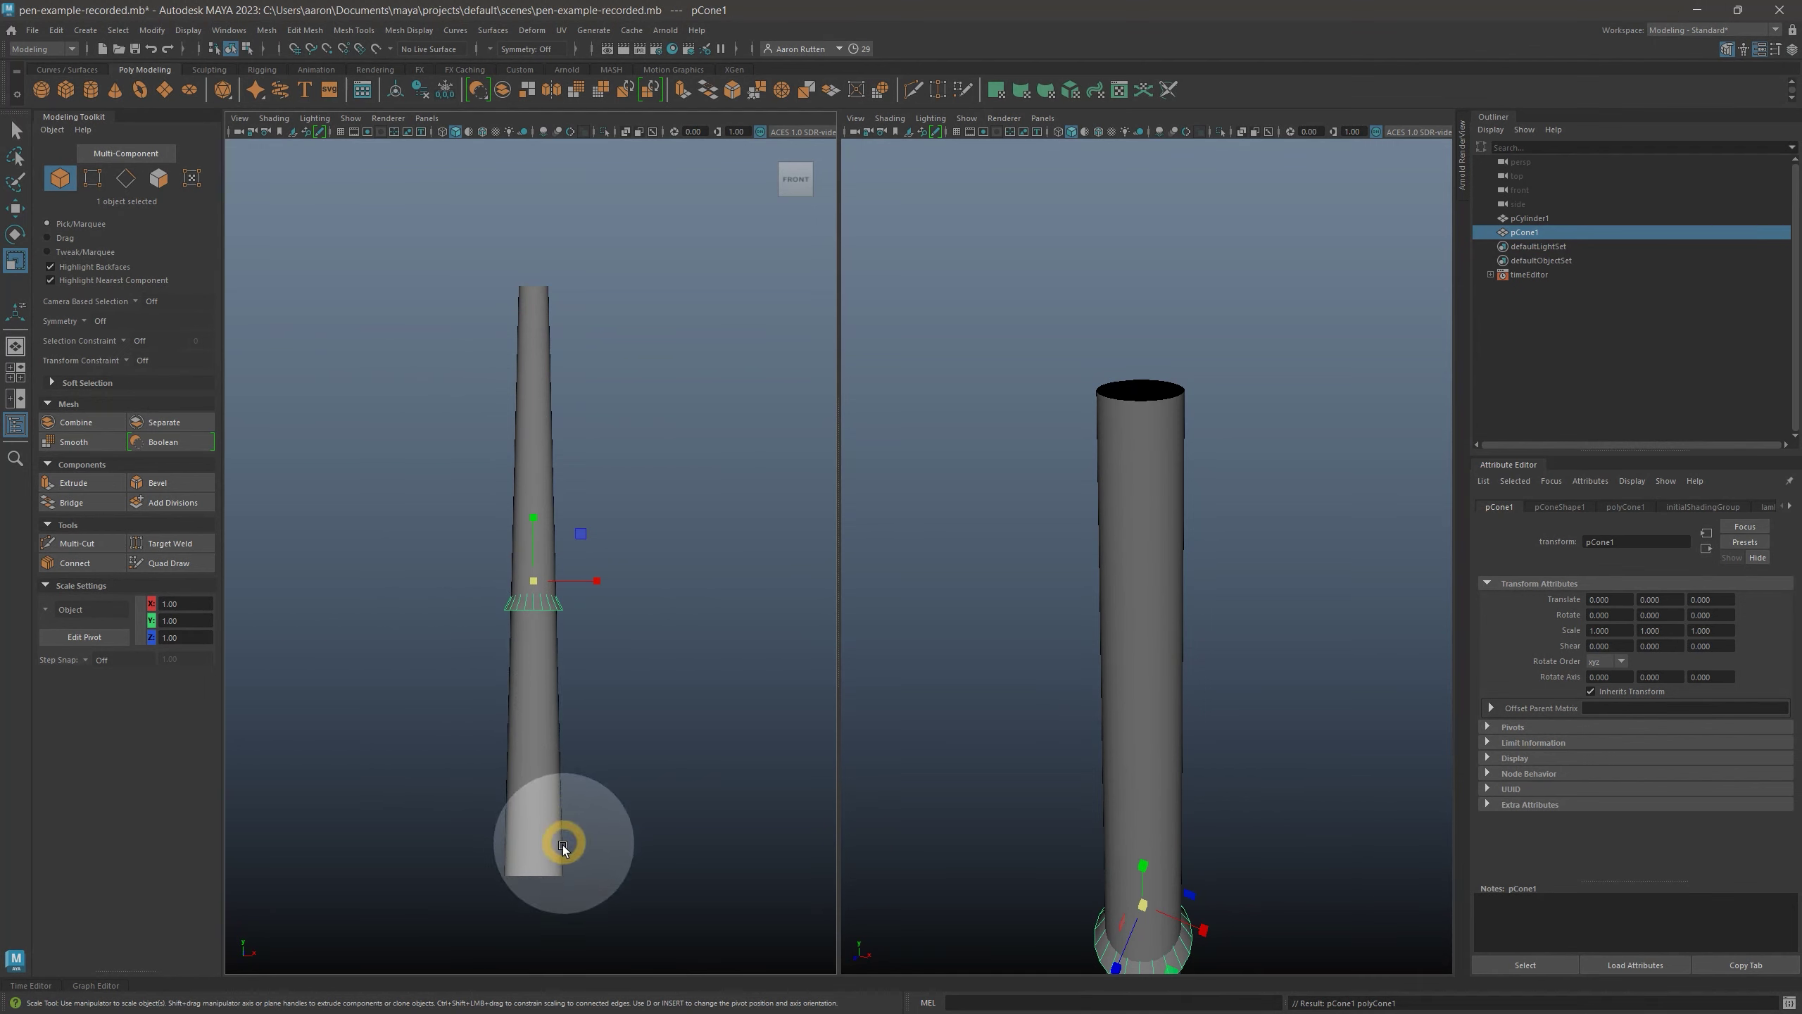
{"action": "left_click", "coordinate": [1236, 515]}
{"action": "mouse_move", "coordinate": [1235, 516]}
{"action": "left_mouse_down", "text": "alt"}
{"action": "mouse_move", "coordinate": [1240, 568]}
{"action": "mouse_move", "coordinate": [1247, 519]}
{"action": "mouse_move", "coordinate": [1244, 551]}
{"action": "left_mouse_up", "text": "alt"}
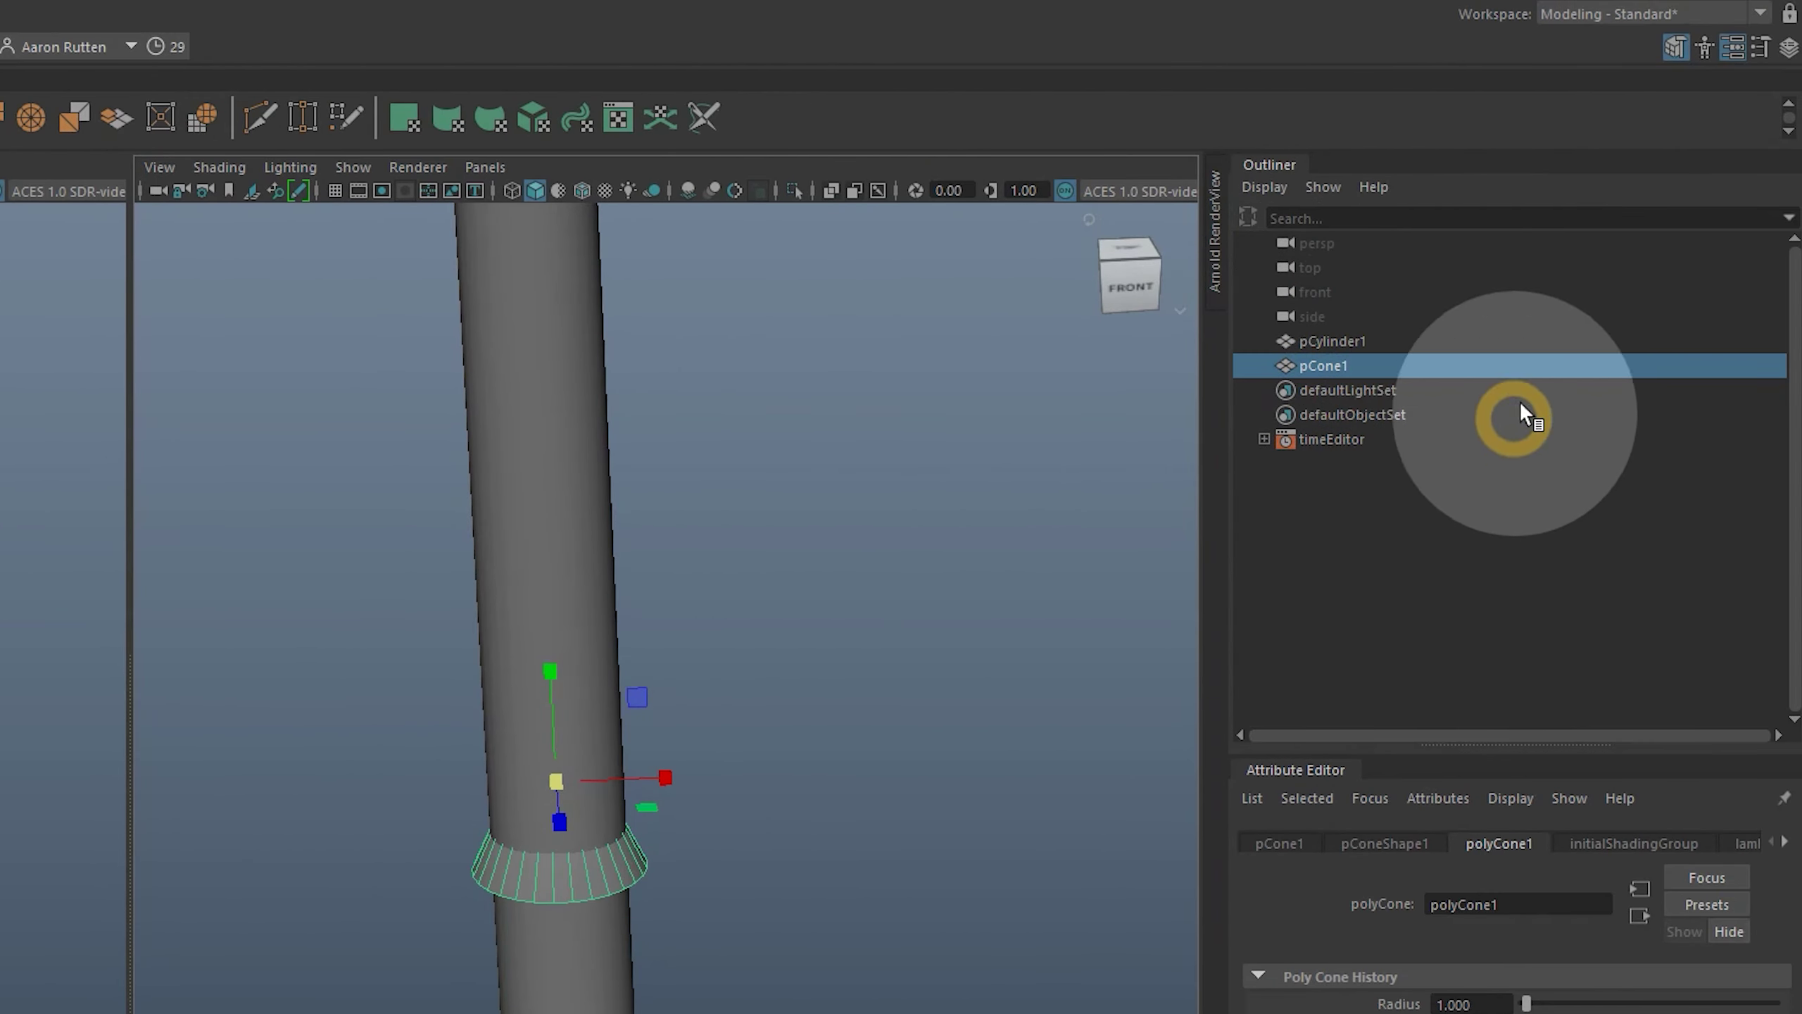
Name the cylinder pen_barrel and the cone pen_tip, and set pen_tip's Rotate Z to 180
{"action": "left_click", "coordinate": [1349, 341]}
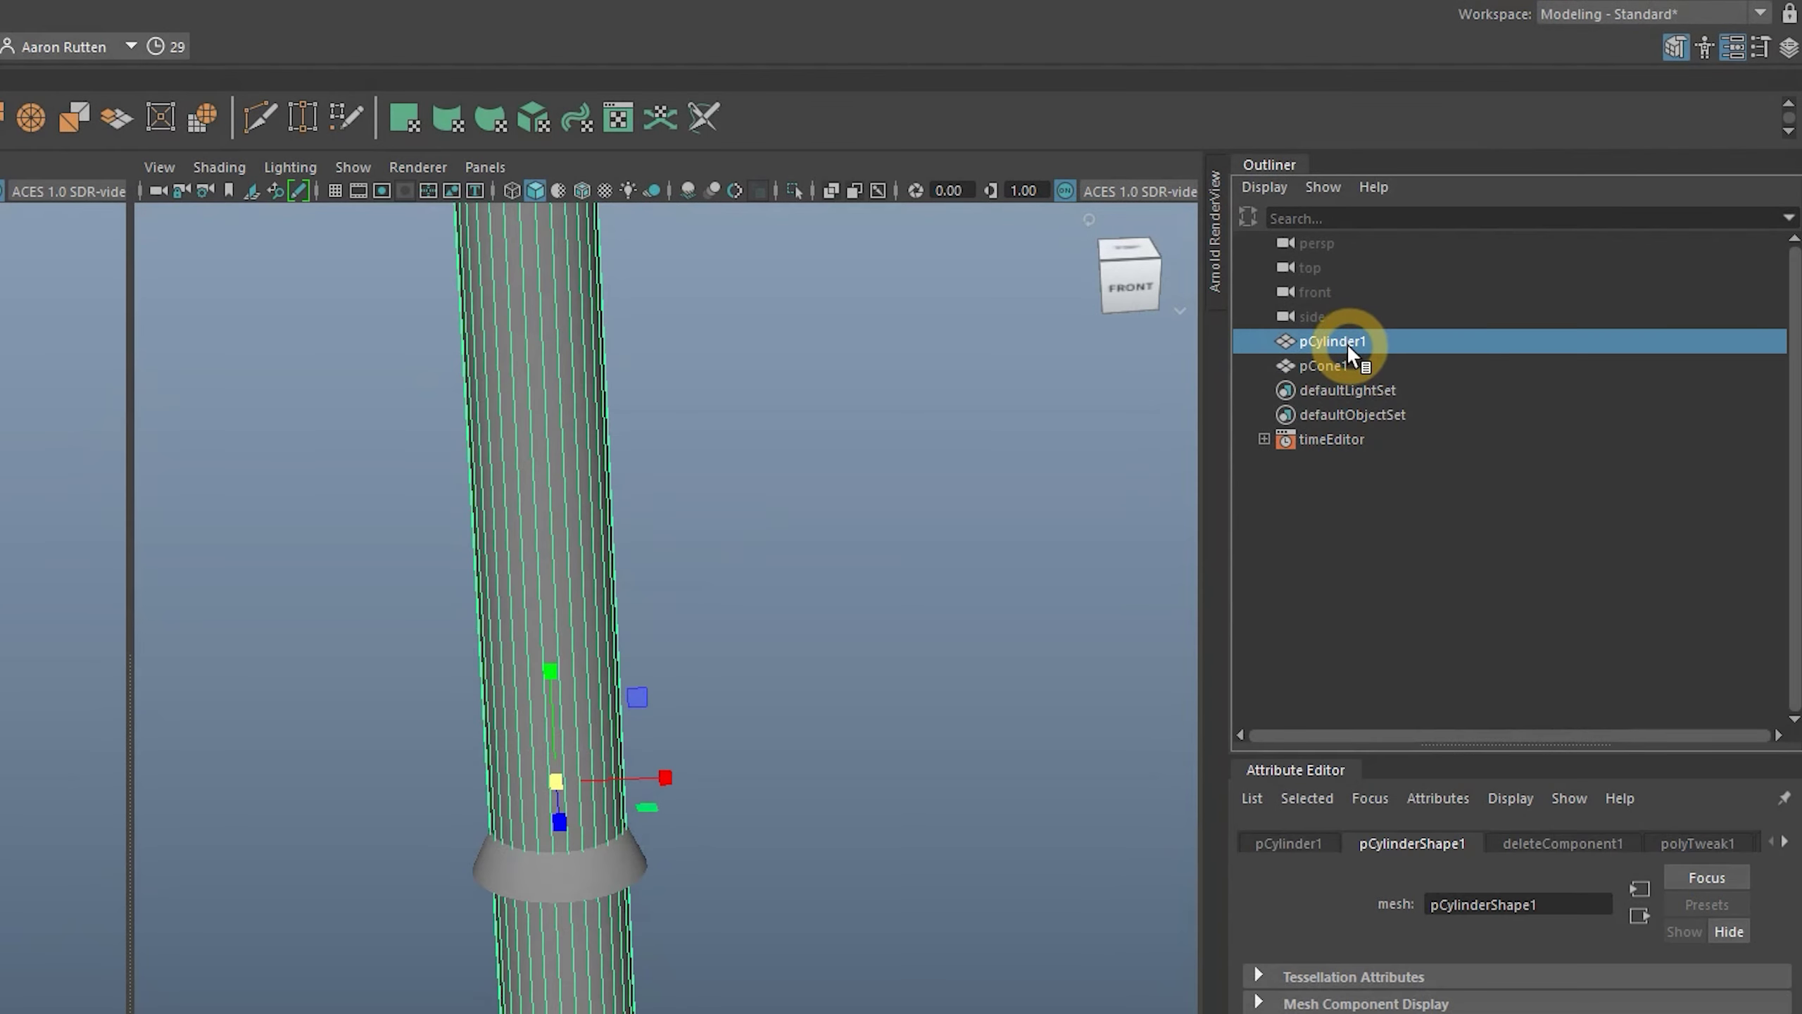
{"action": "left_click", "coordinate": [1342, 363]}
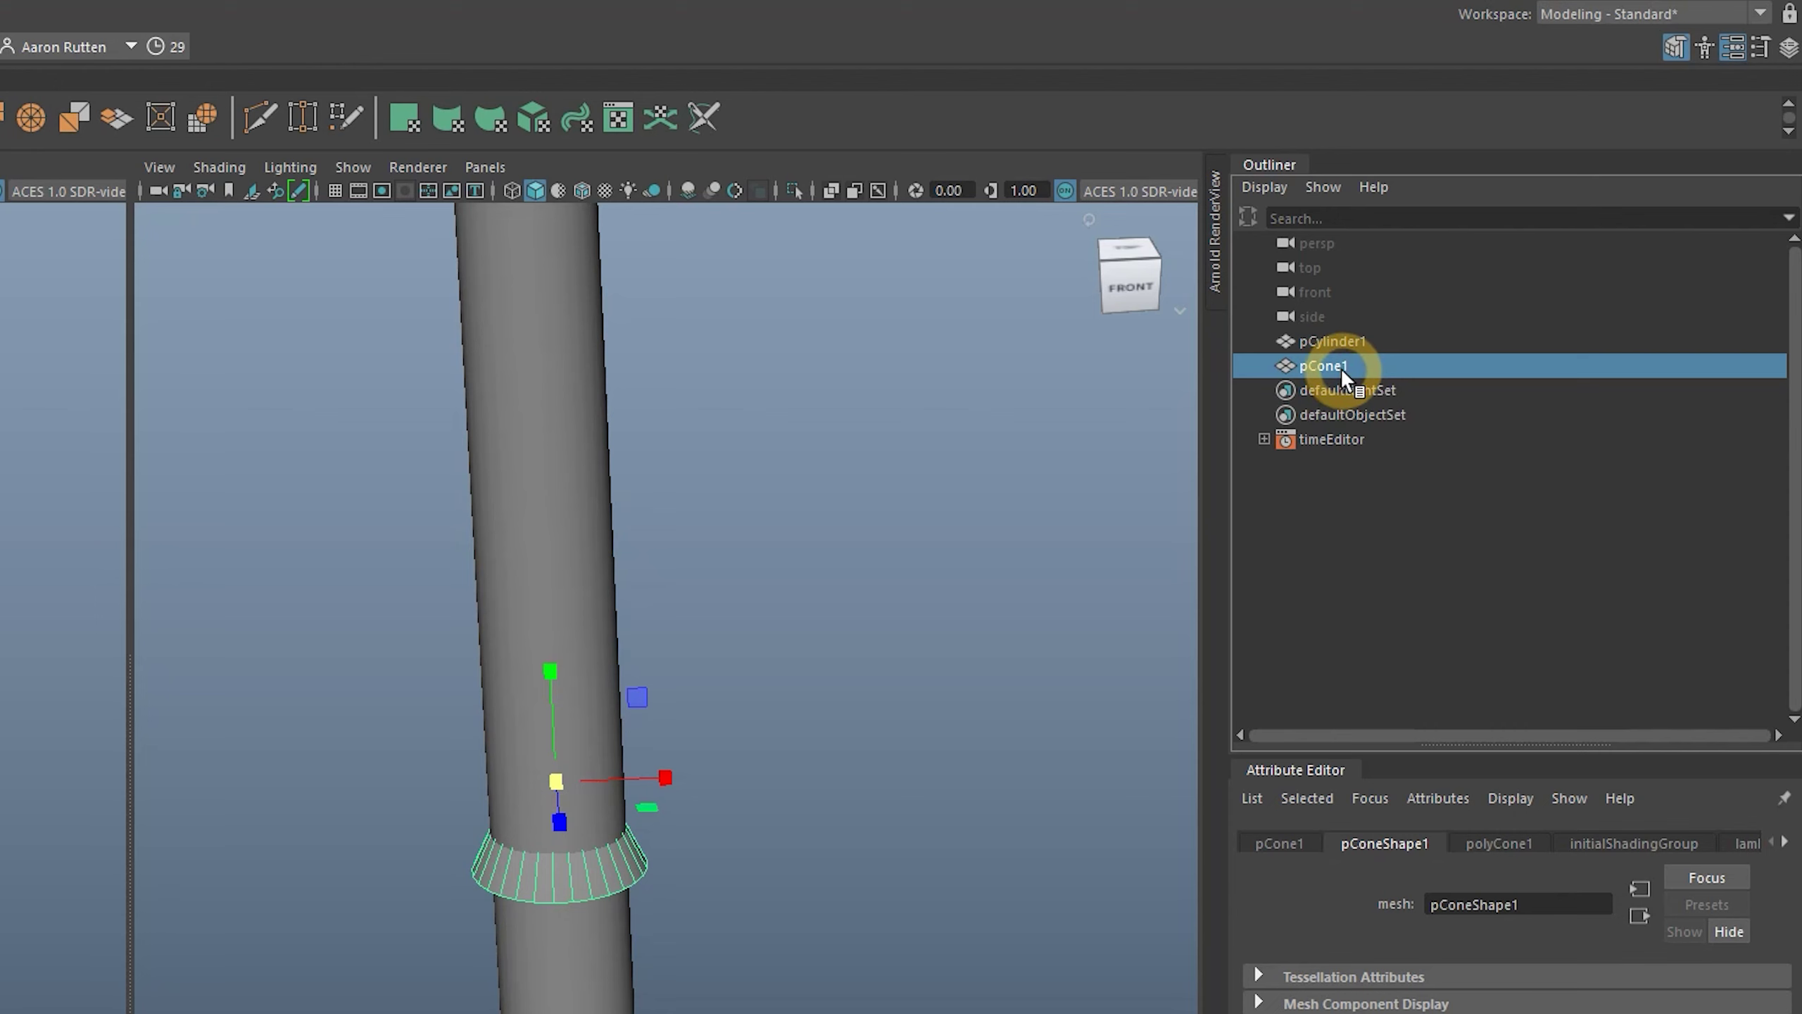
{"action": "double_click", "coordinate": [1339, 365]}
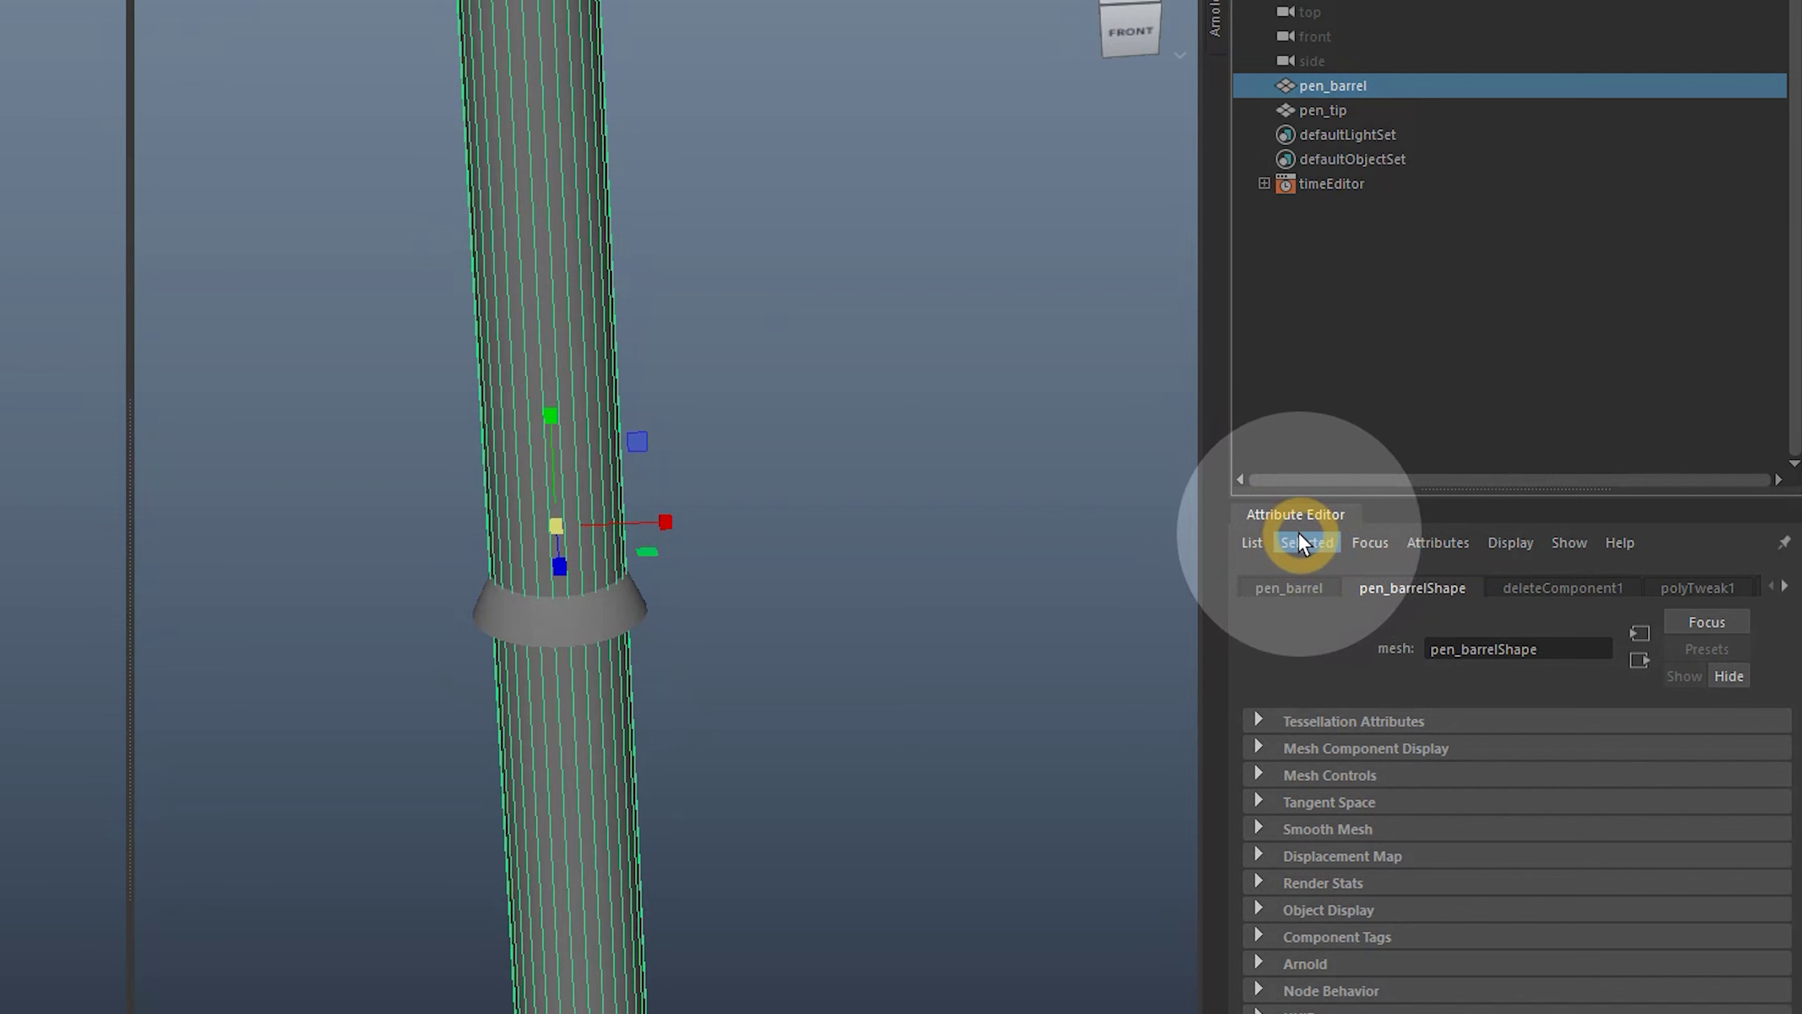
{"action": "left_click", "coordinate": [1301, 587]}
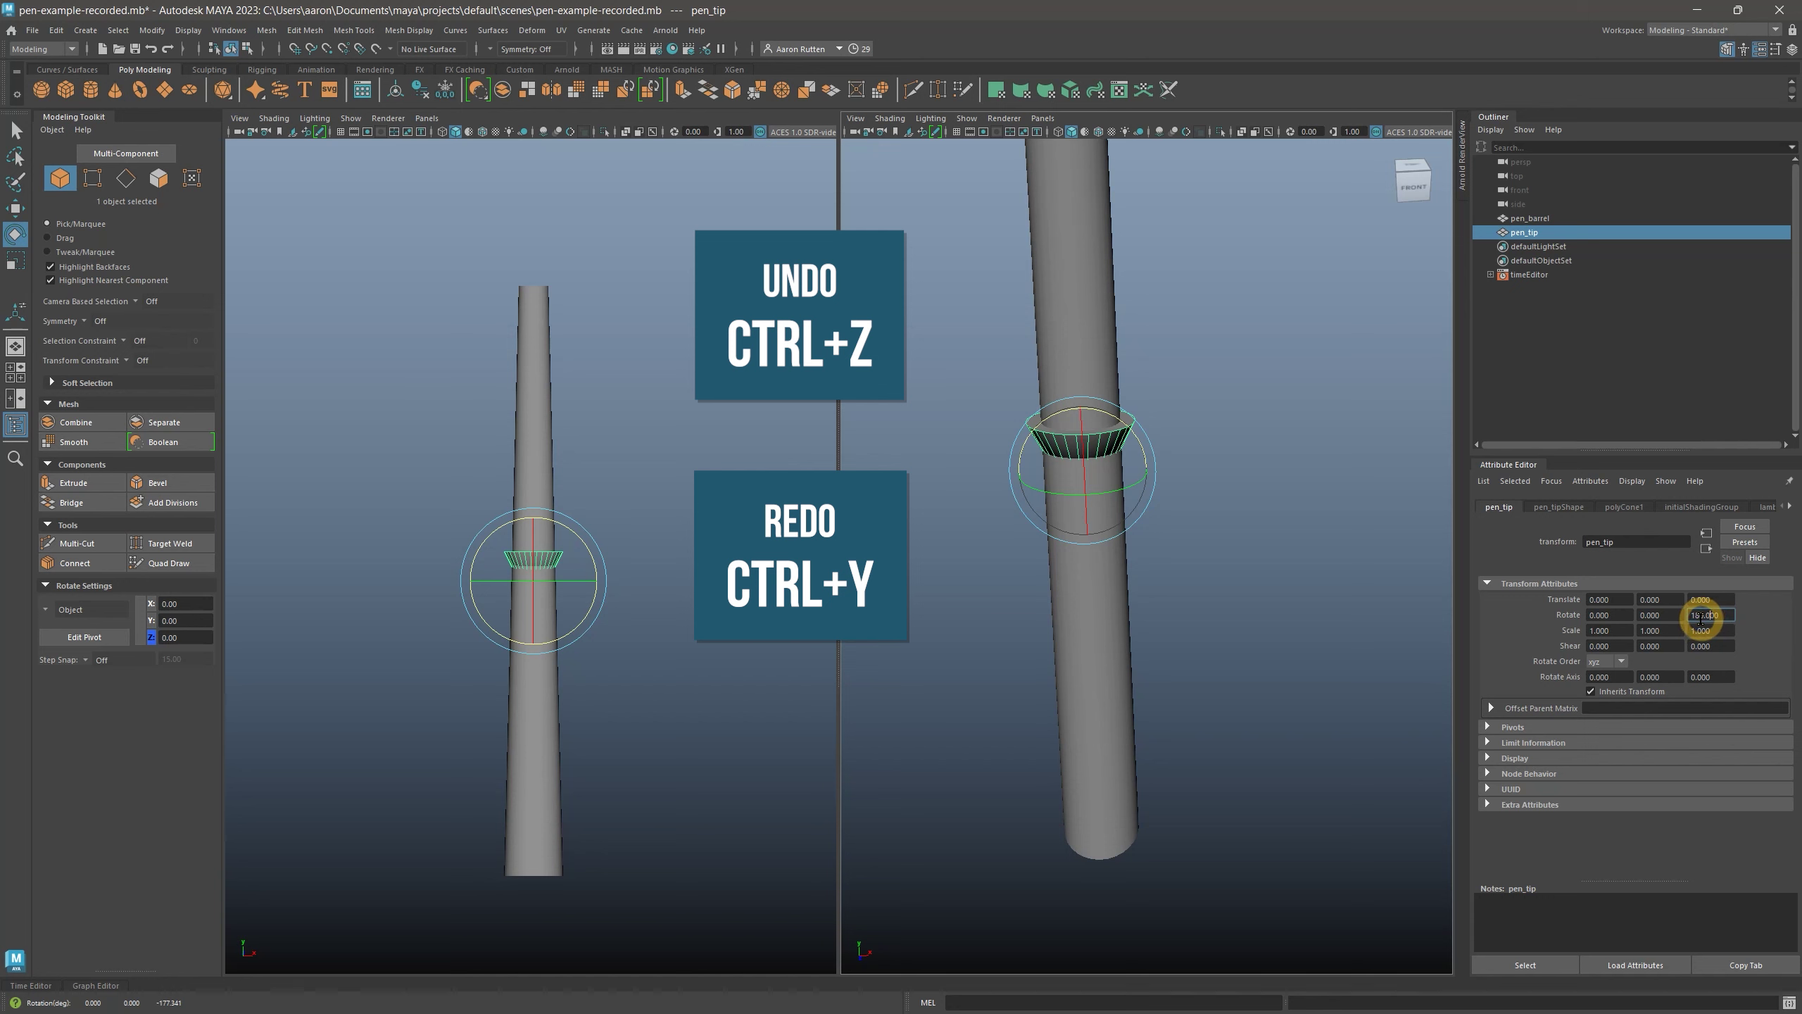
{"action": "left_click", "coordinate": [32, 29]}
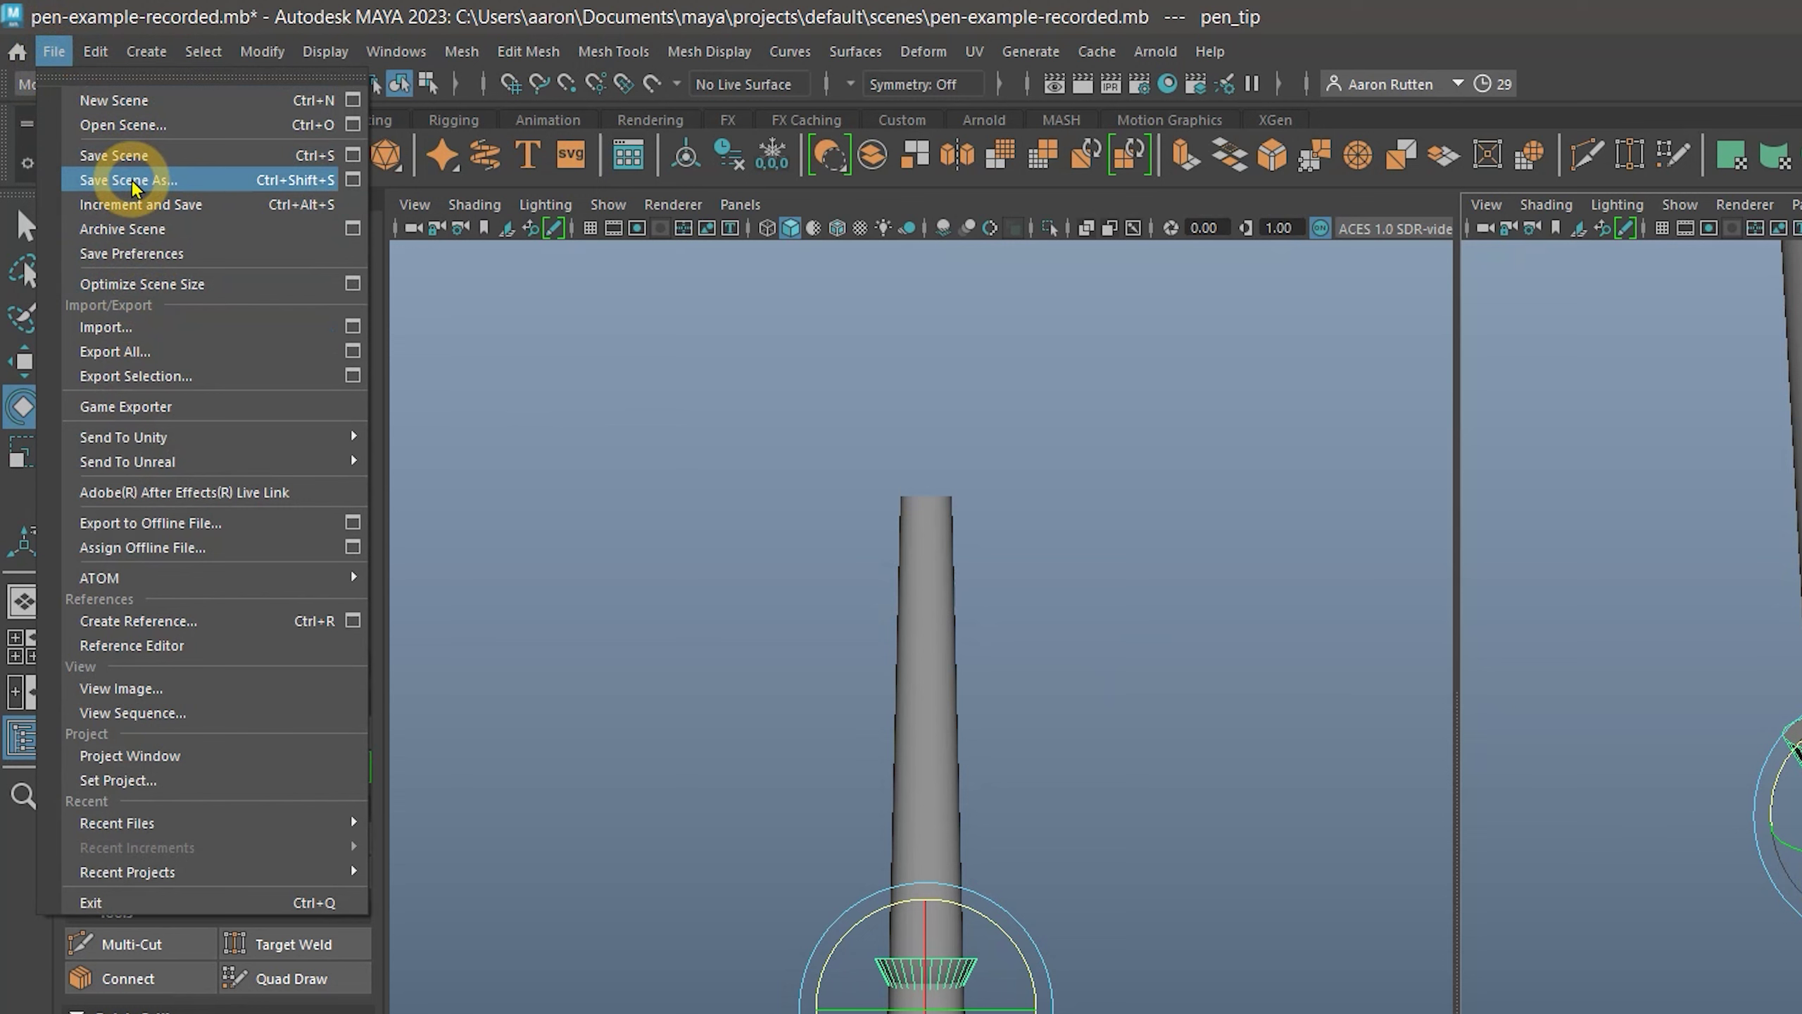
Move the pen_tip cone down to the barrel's bottom end
{"action": "left_click", "coordinate": [24, 361]}
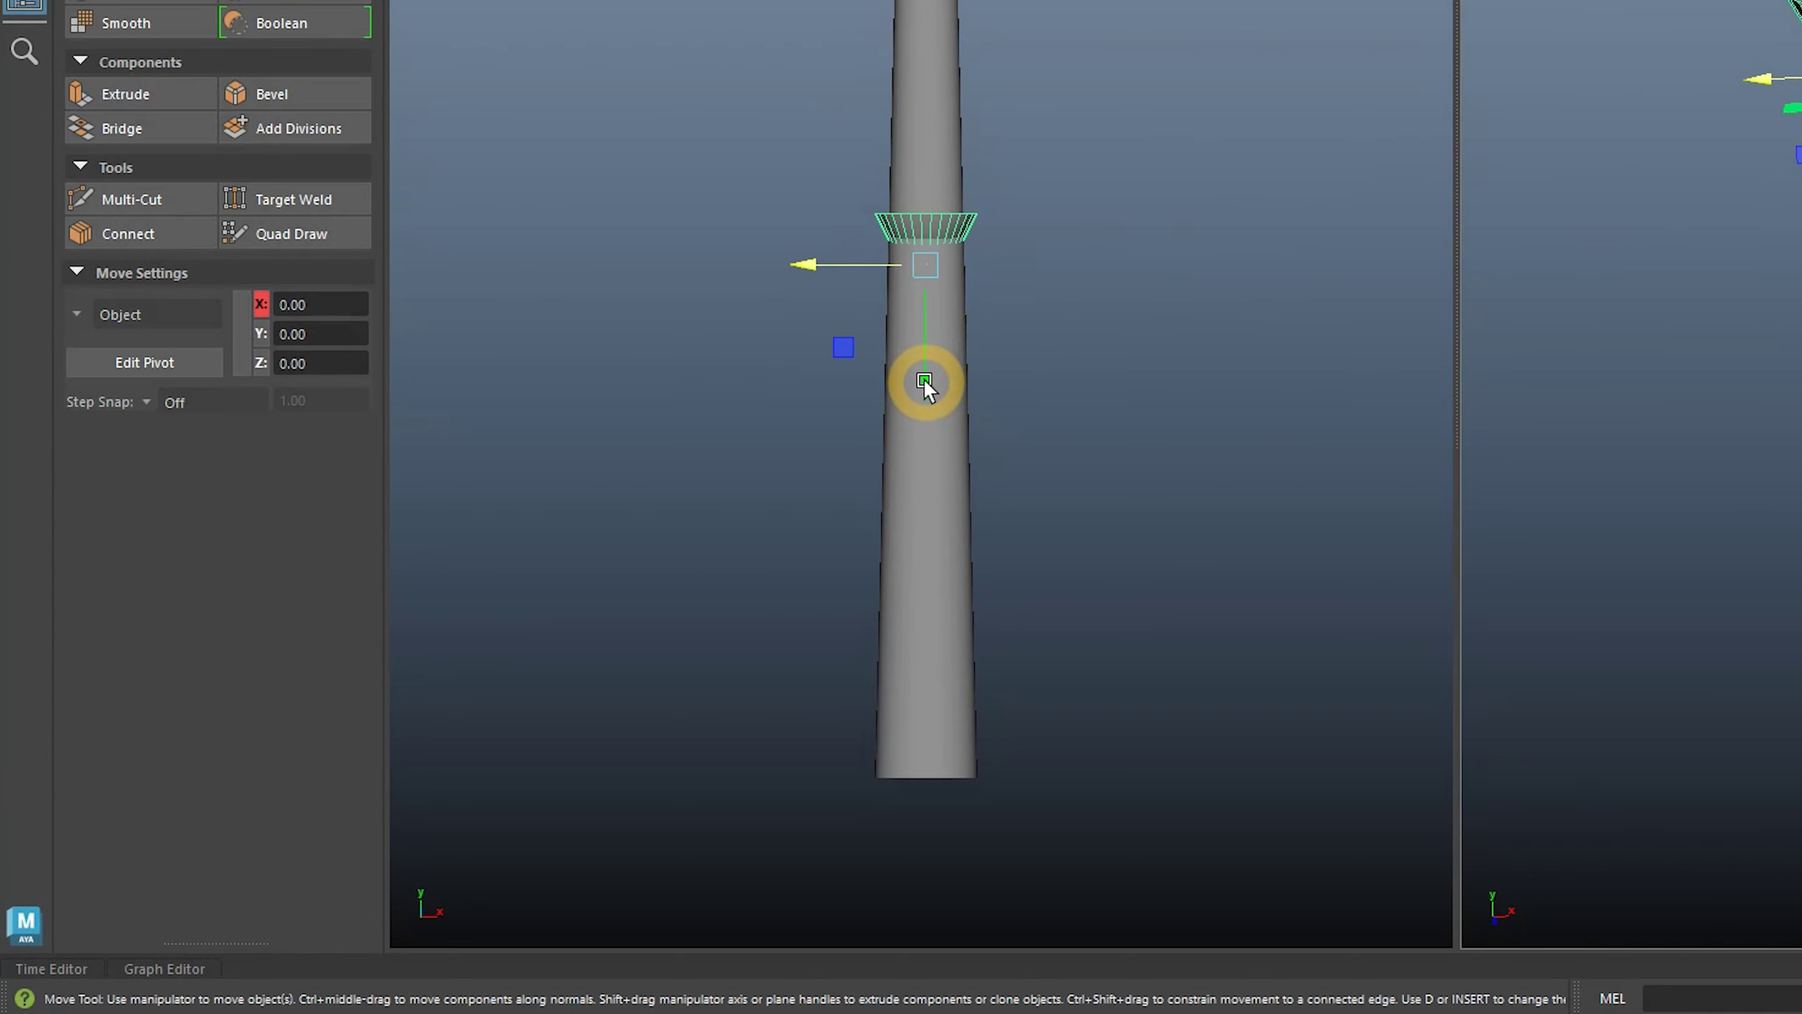
{"action": "left_click_drag", "start_coordinate": [925, 383], "coordinate": [958, 944]}
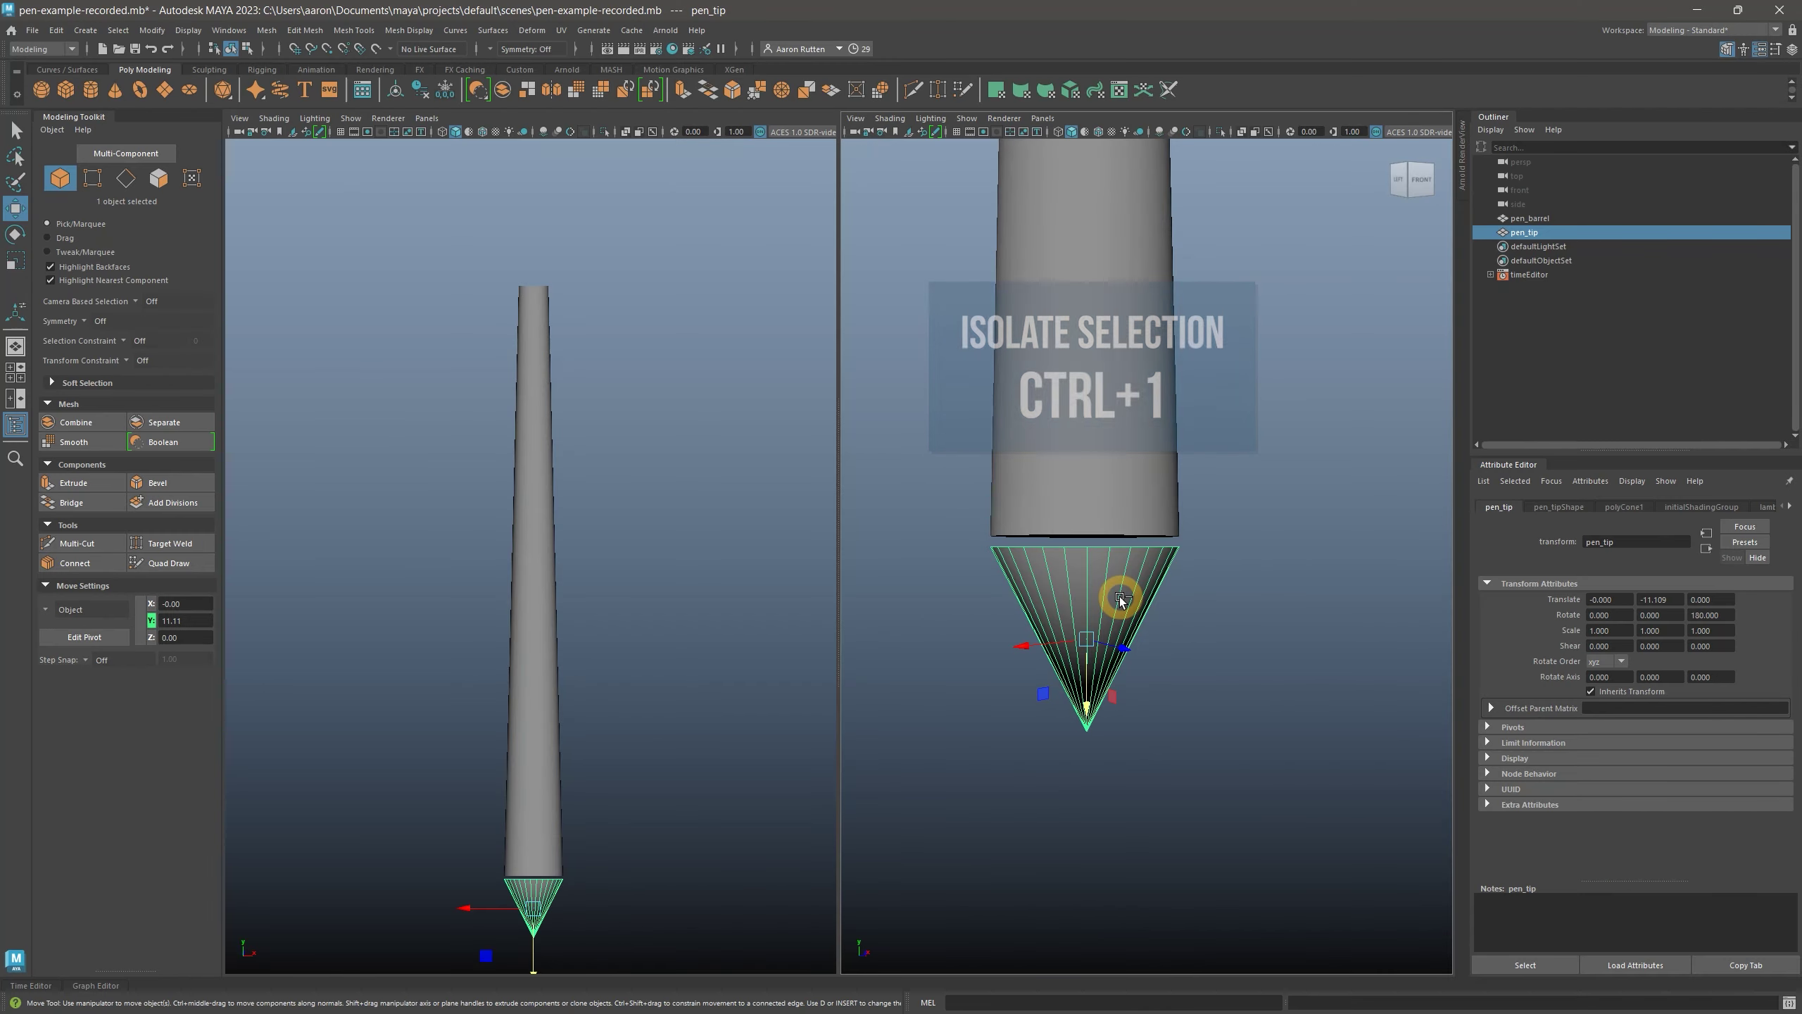
{"action": "key", "text": "ctrl+1"}
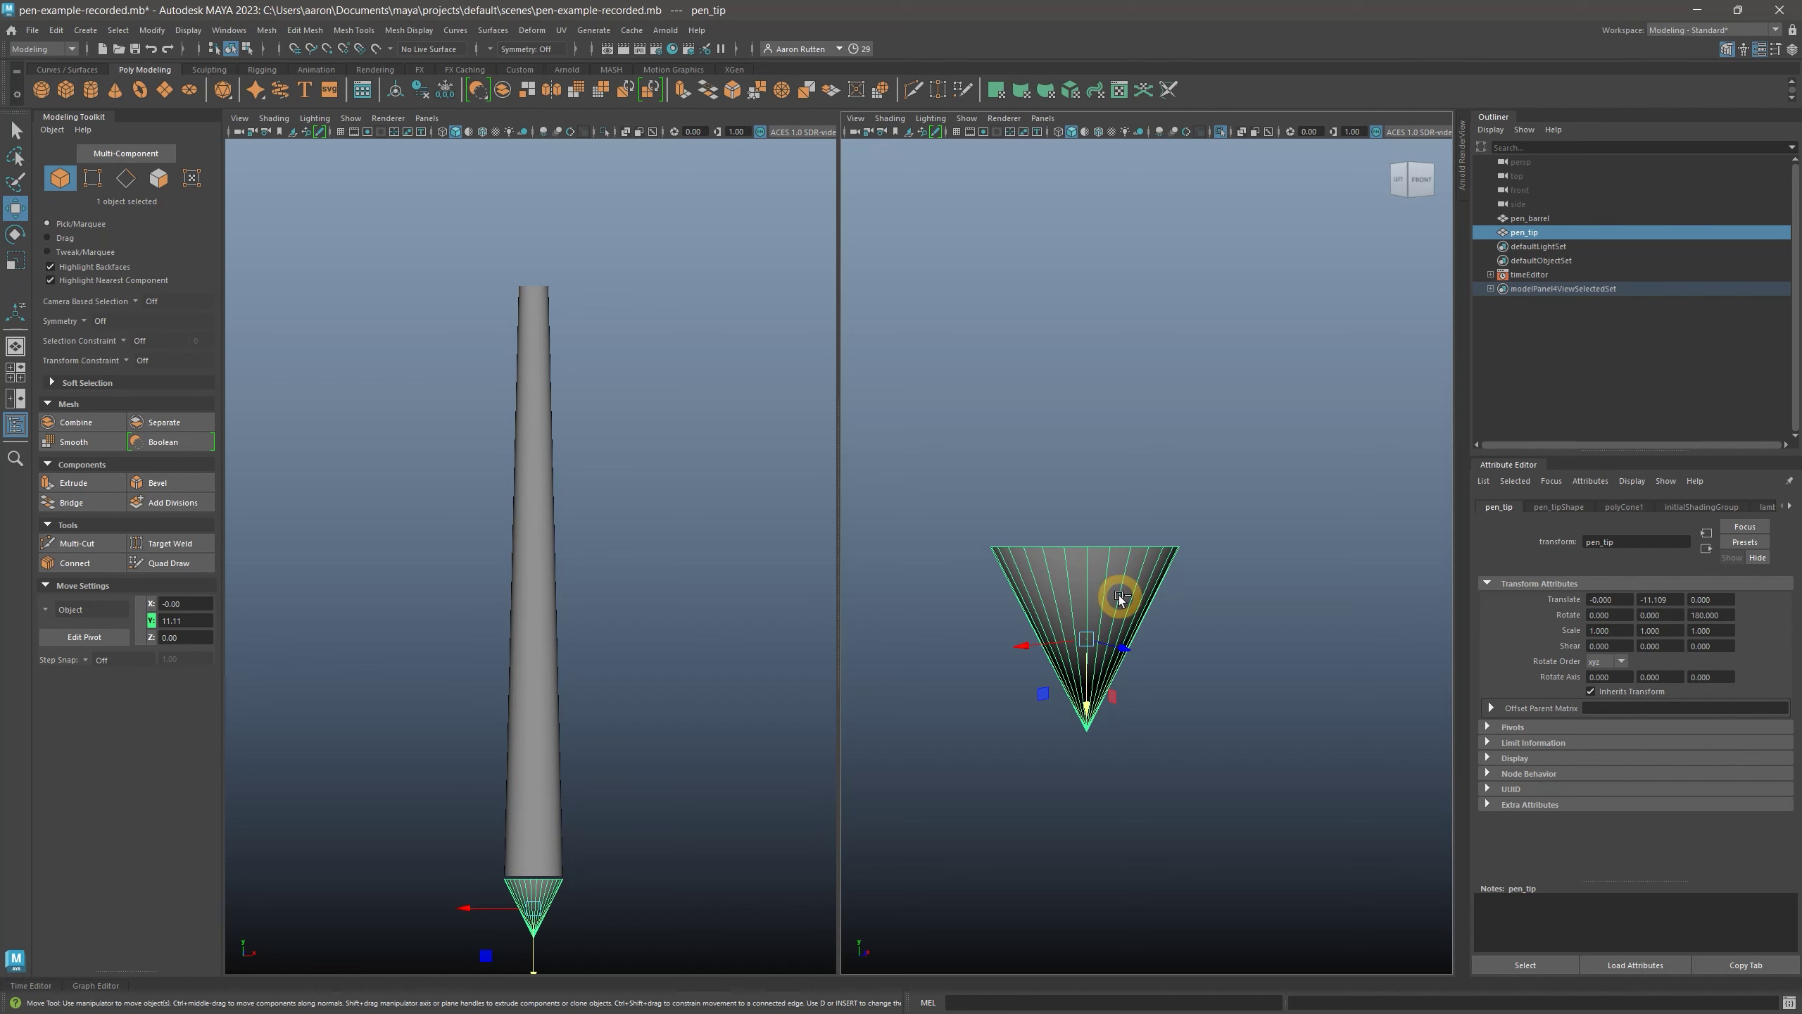
{"action": "key", "text": "ctrl+1"}
{"action": "key", "text": "ctrl+1"}
{"action": "key", "text": "ctrl+1"}
{"action": "key", "text": "ctrl+1"}
Delete the wide top face of the pen_tip cone
{"action": "left_click_drag", "start_coordinate": [1194, 580], "coordinate": [1132, 529], "text": "alt"}
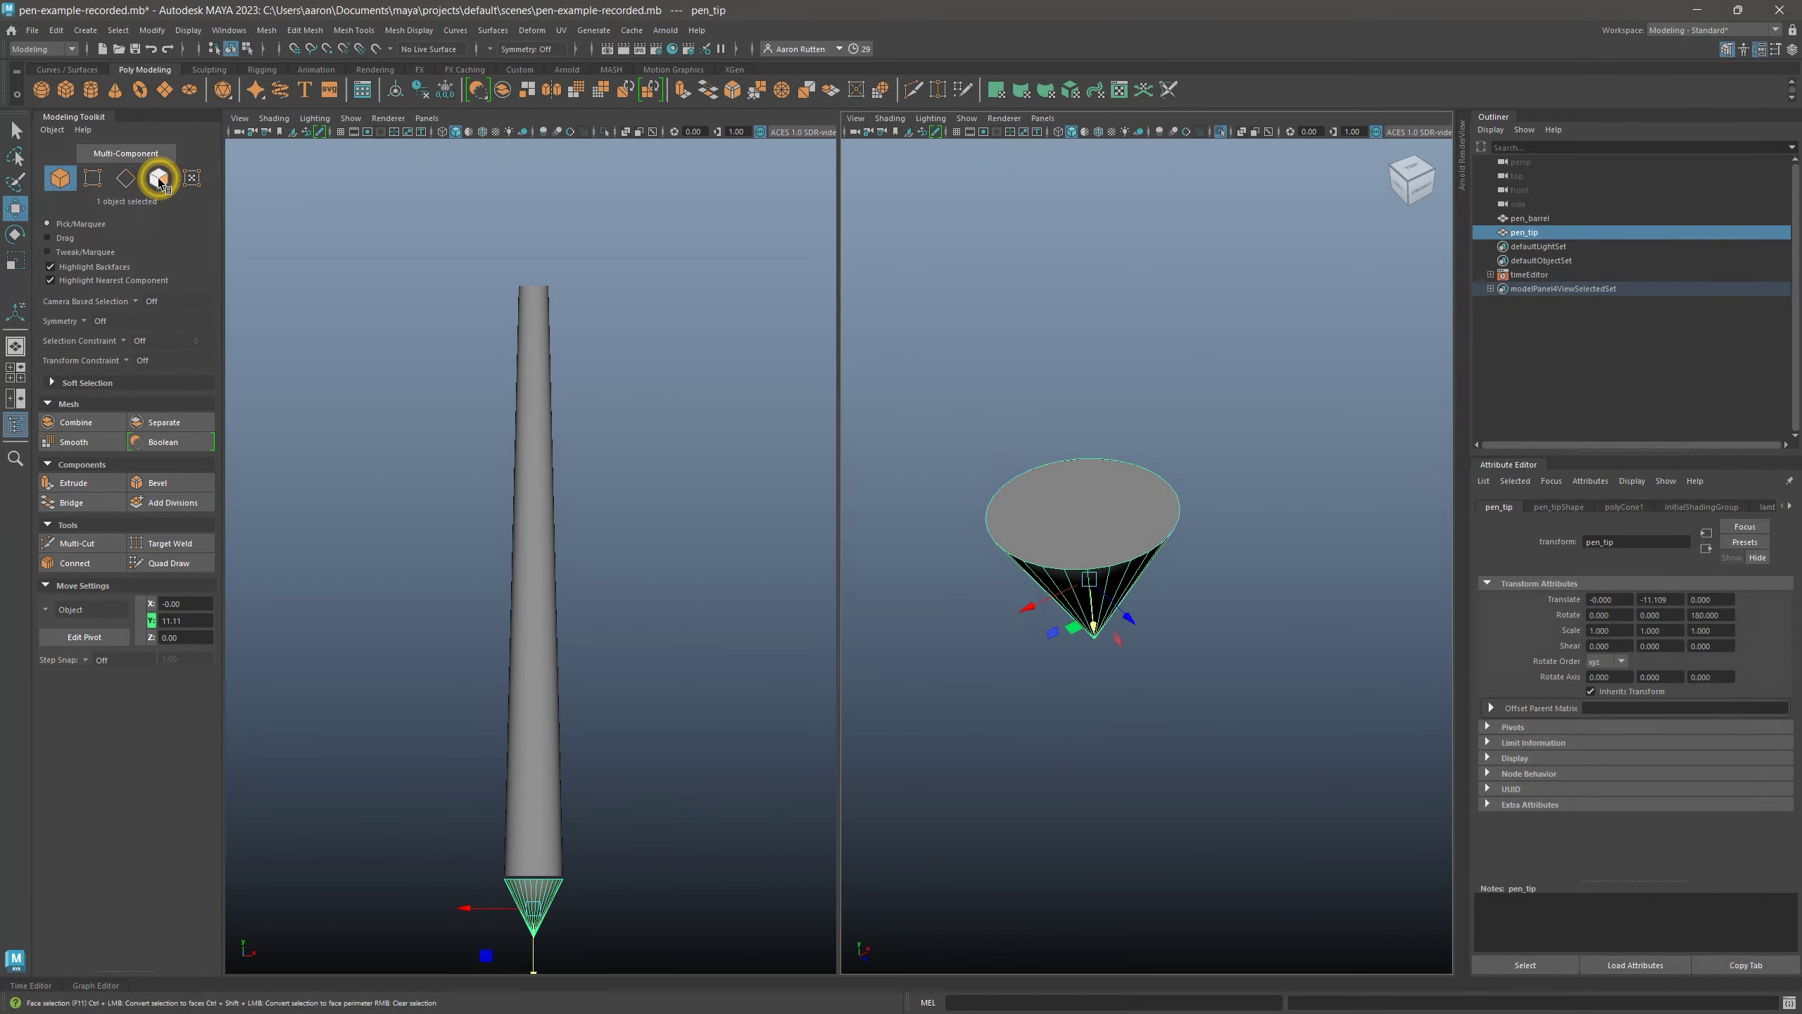
{"action": "left_click", "coordinate": [158, 178]}
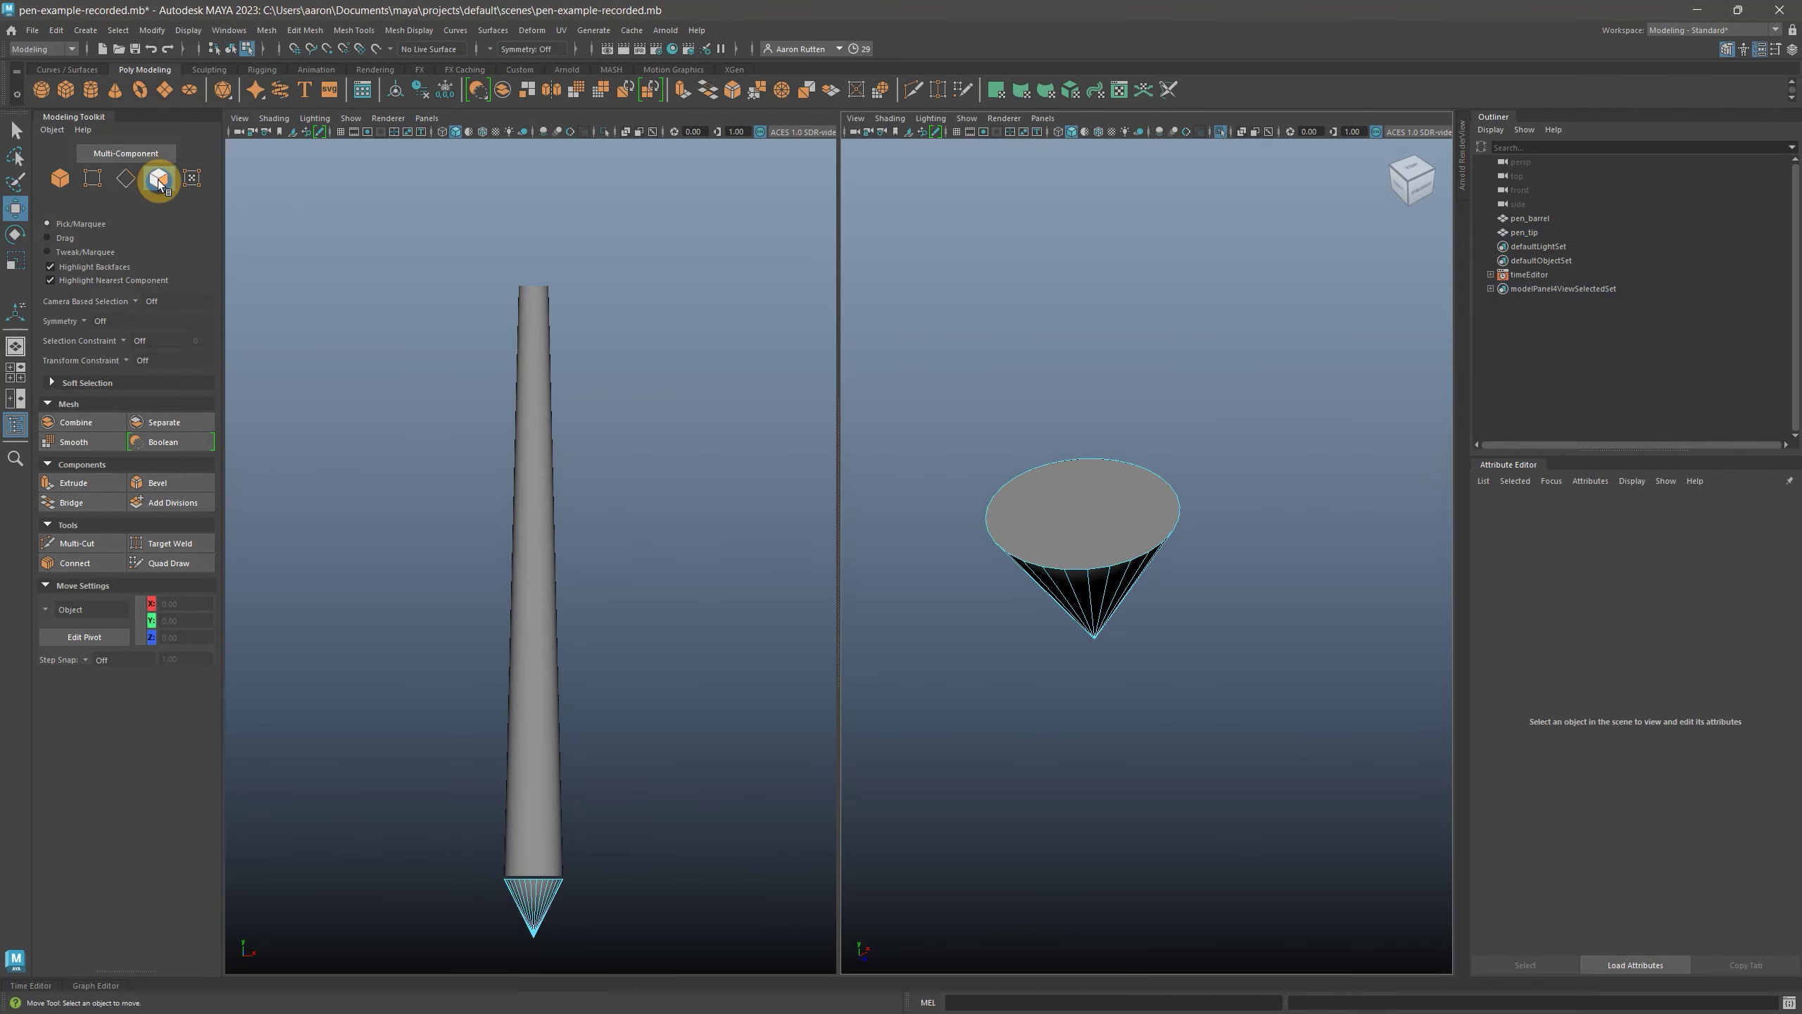
{"action": "left_click", "coordinate": [1093, 517]}
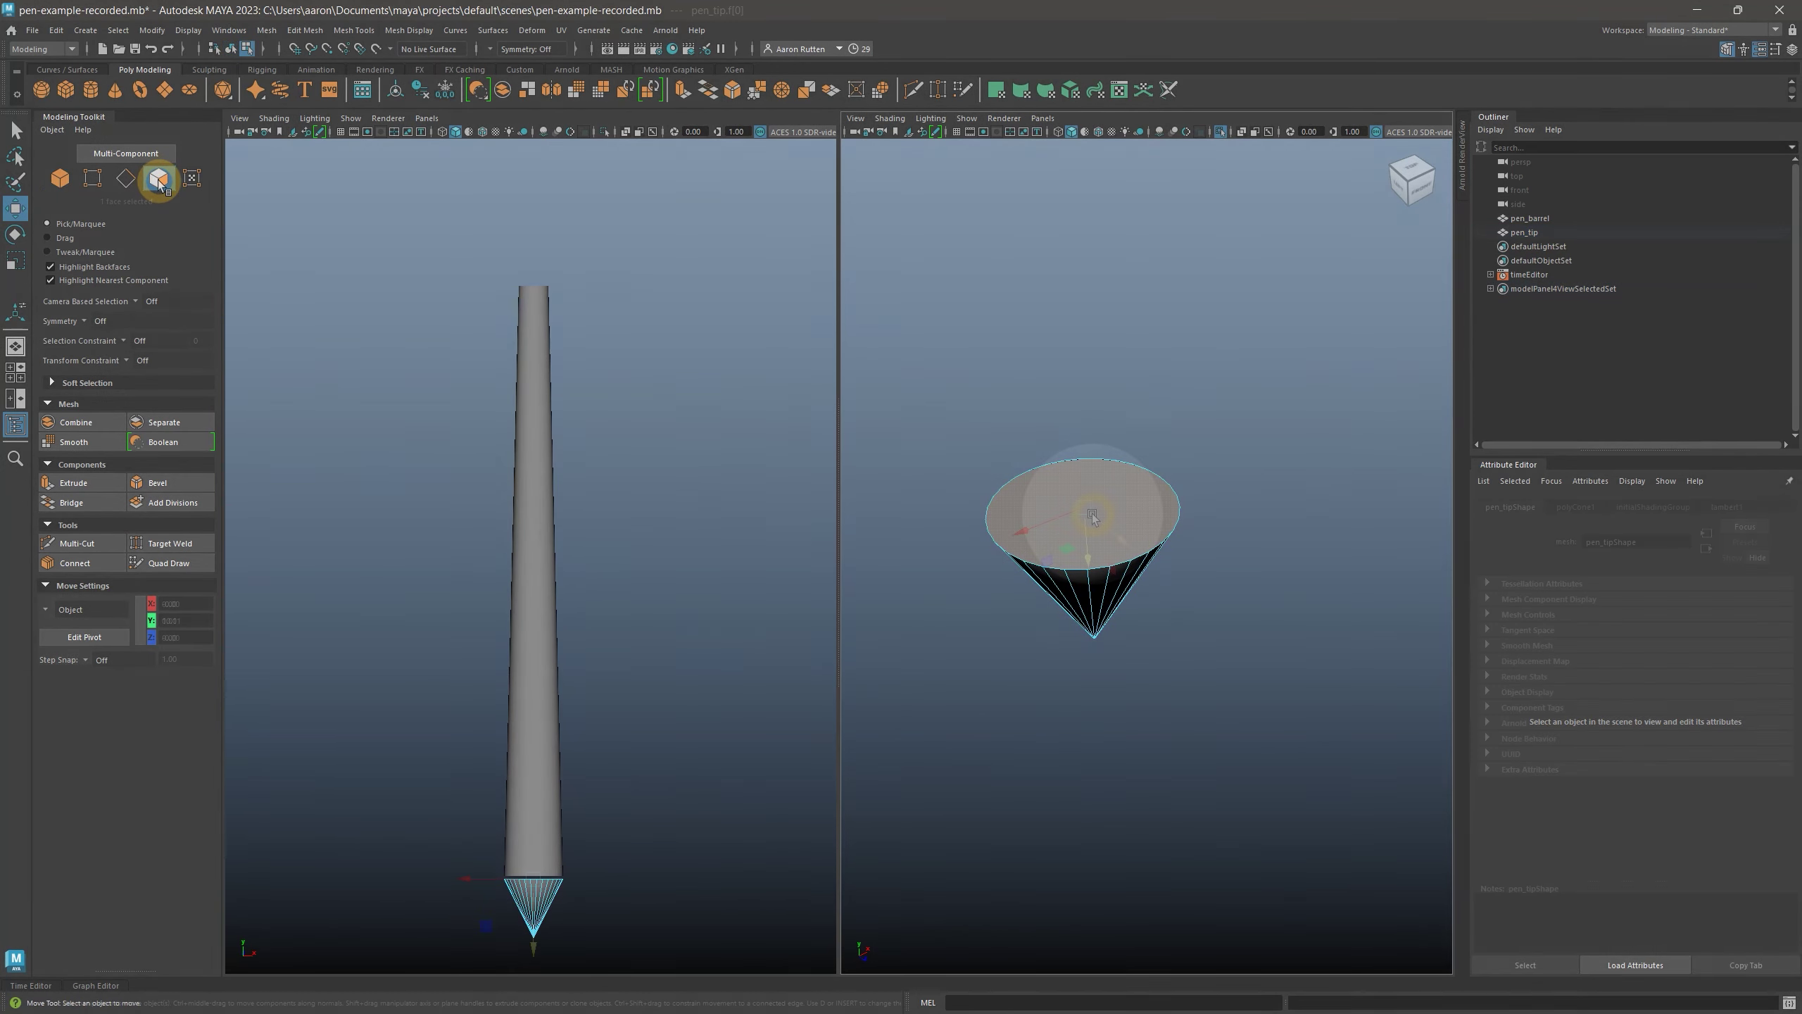
{"action": "key", "text": "Delete"}
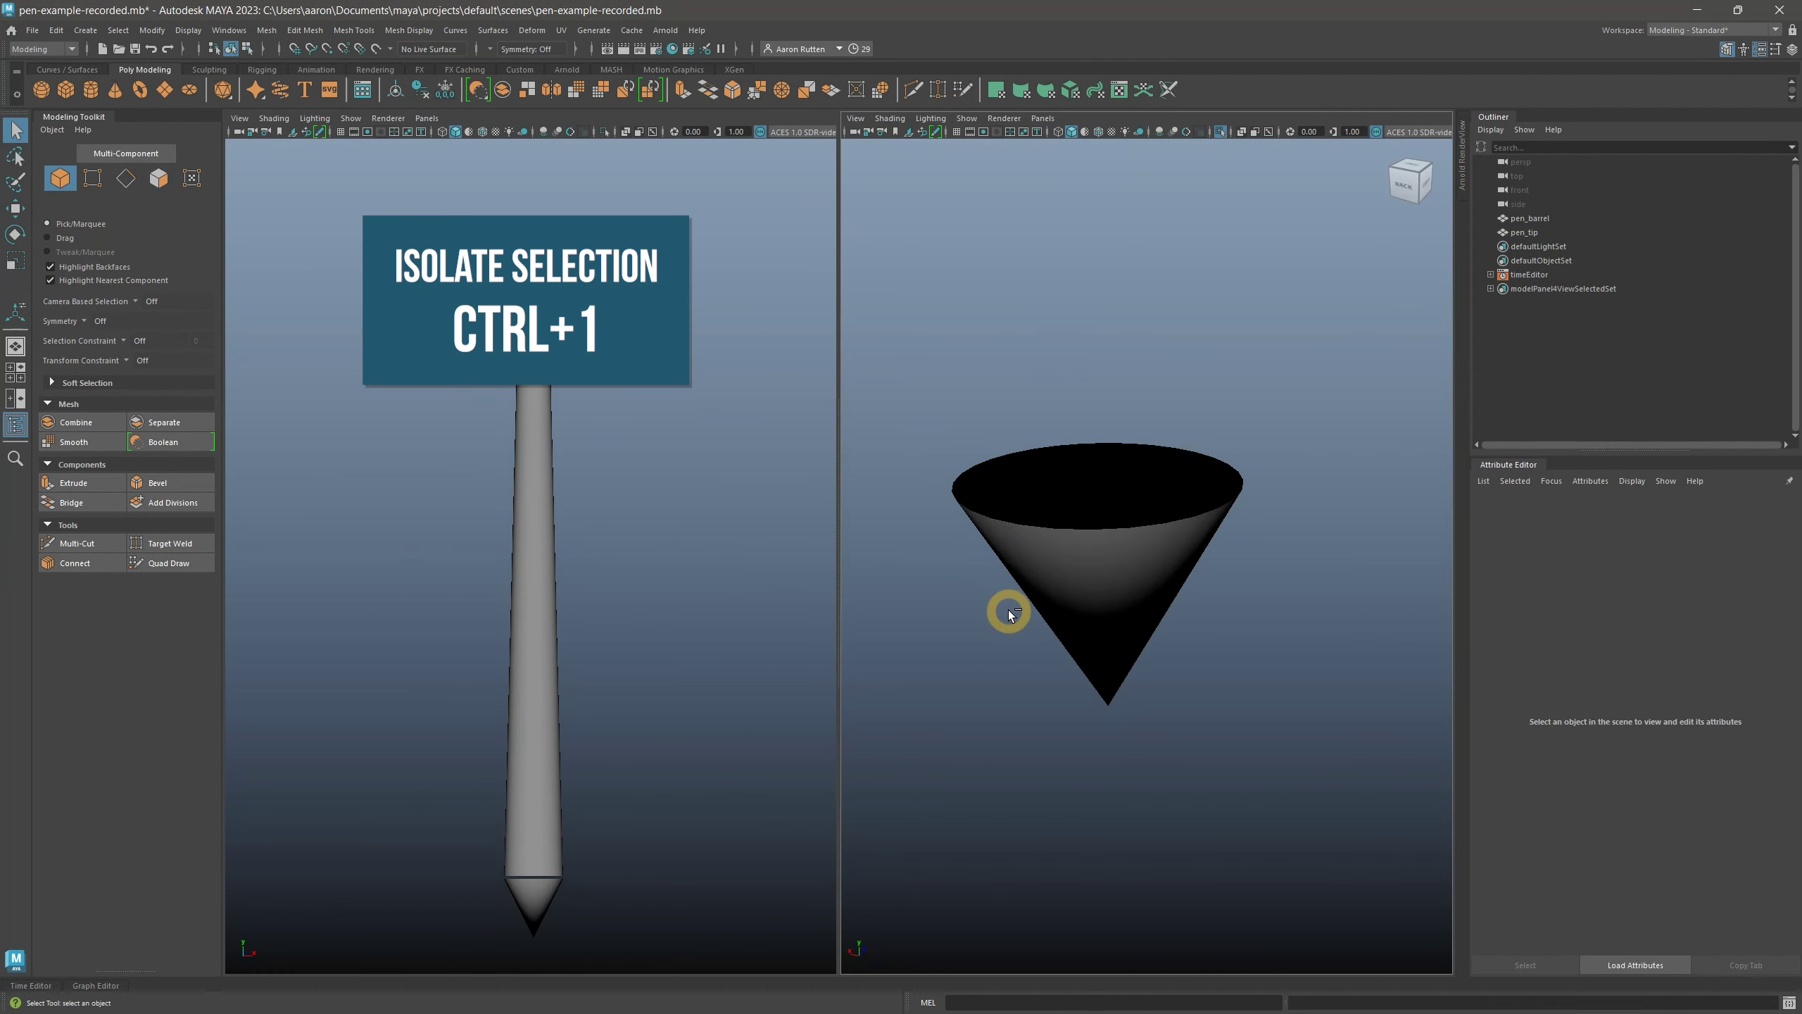
Raise pen_tip until it sits flush against the bottom of pen_barrel
{"action": "key", "text": "ctrl+1"}
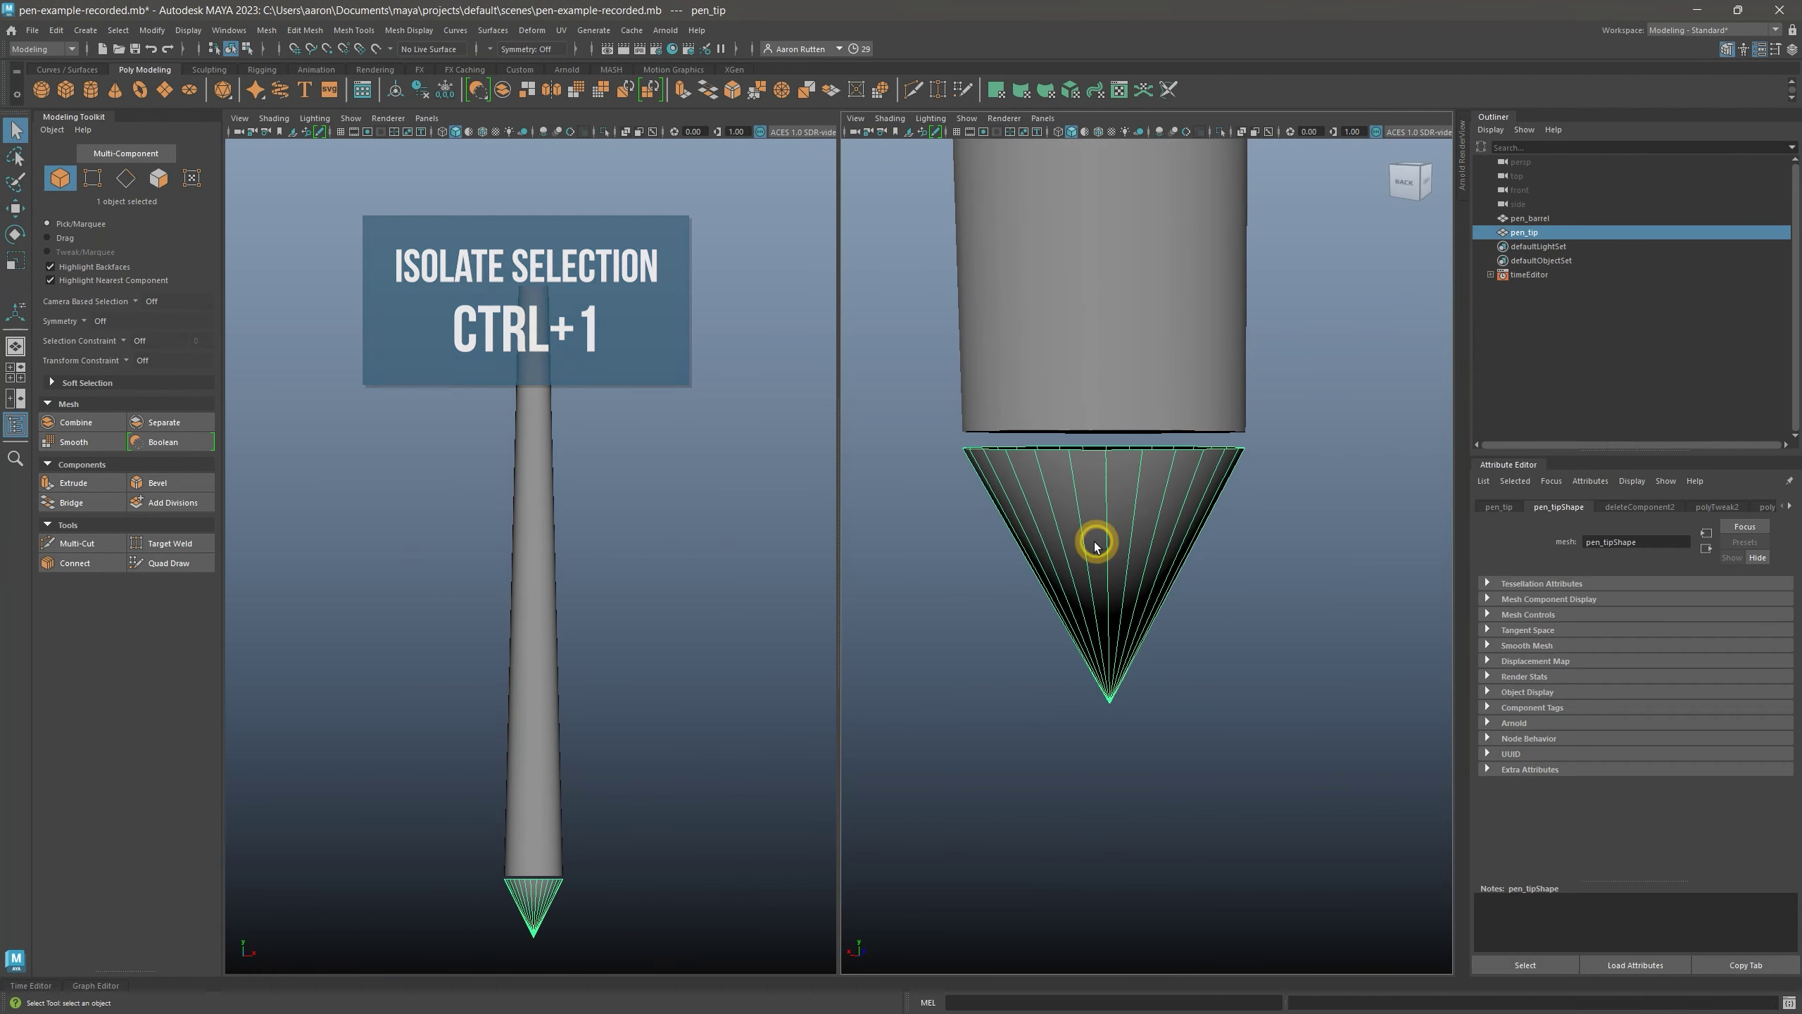
{"action": "left_click", "coordinate": [14, 207]}
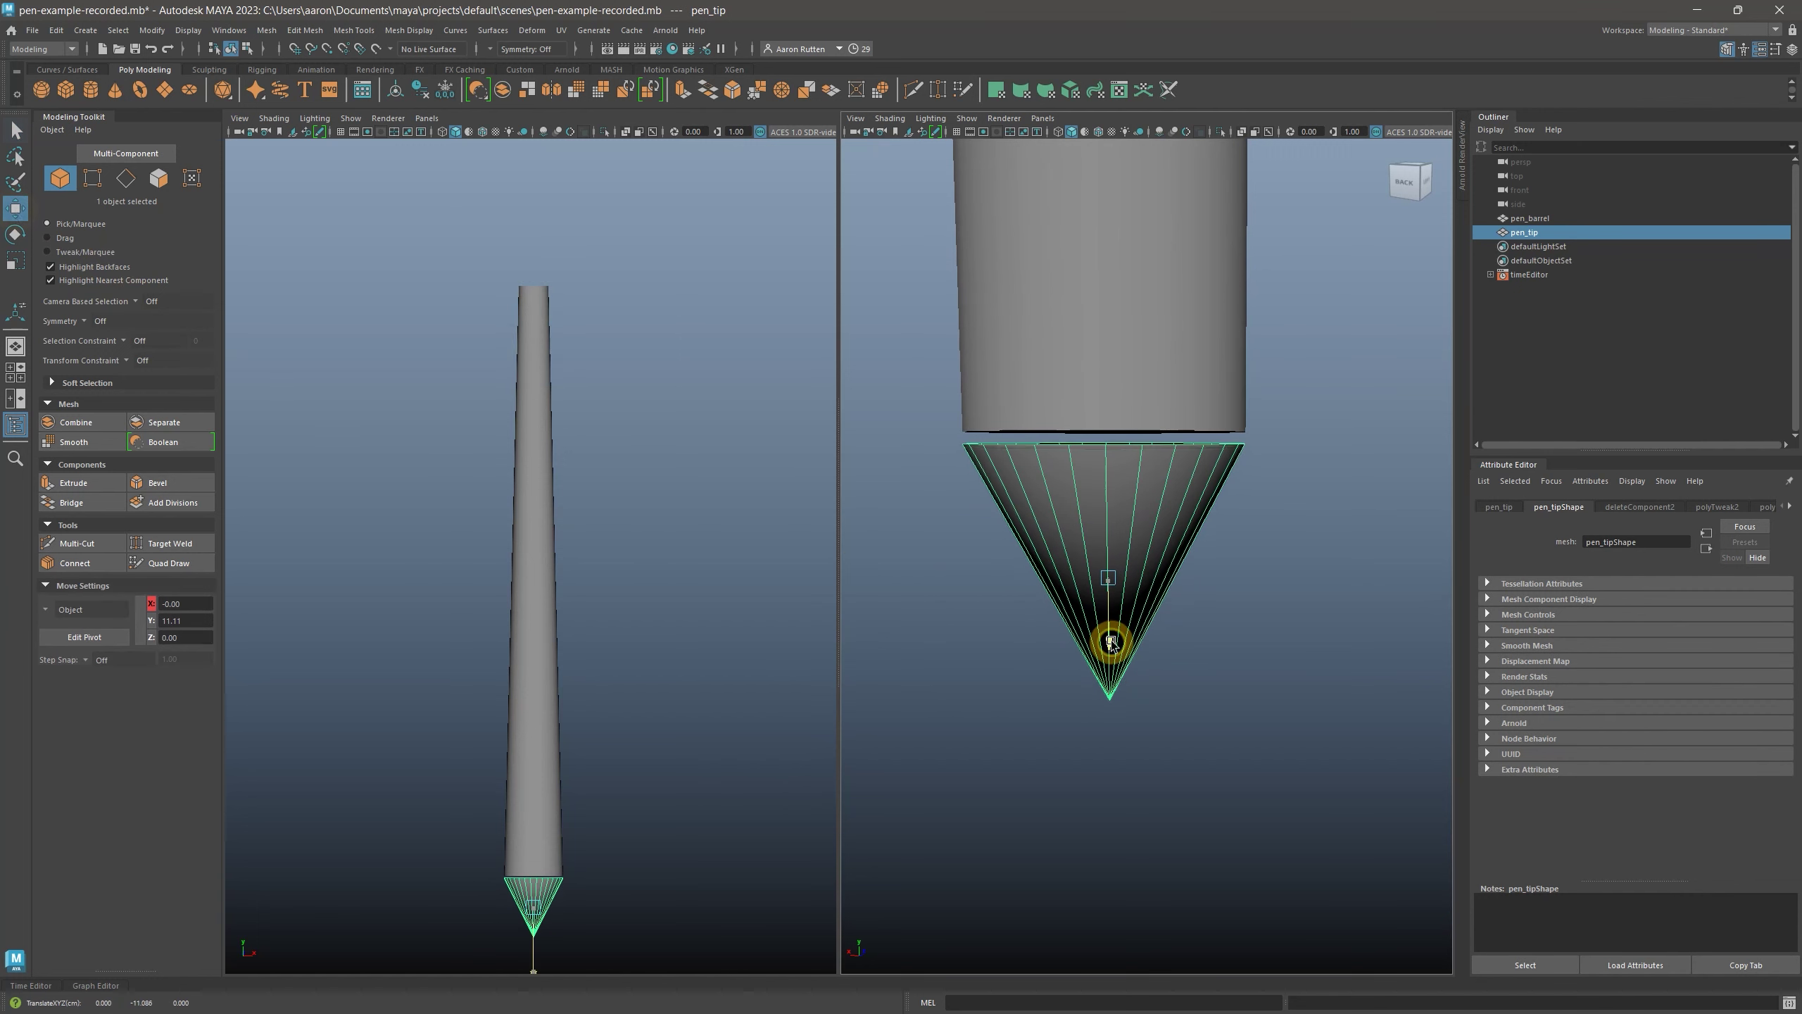
{"action": "left_click_drag", "start_coordinate": [1111, 643], "coordinate": [1114, 638]}
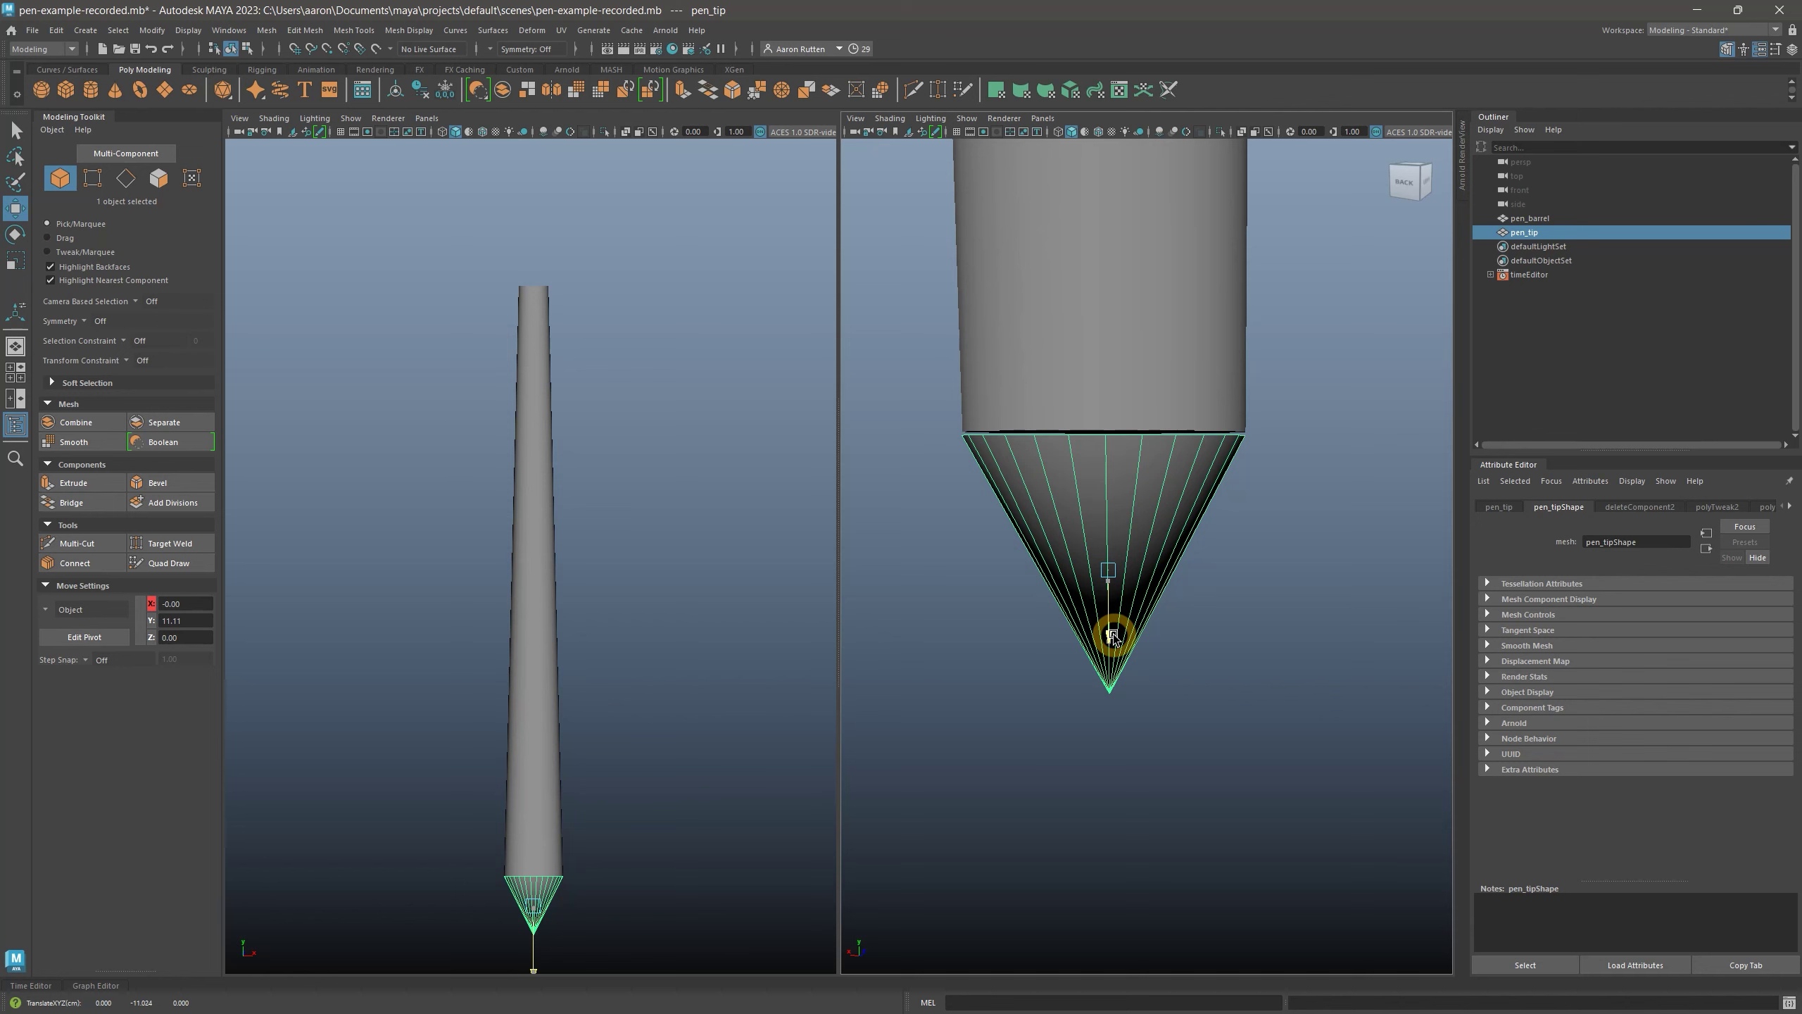
{"action": "left_click", "coordinate": [1185, 624]}
{"action": "left_click_drag", "start_coordinate": [901, 764], "coordinate": [909, 767], "text": "alt"}
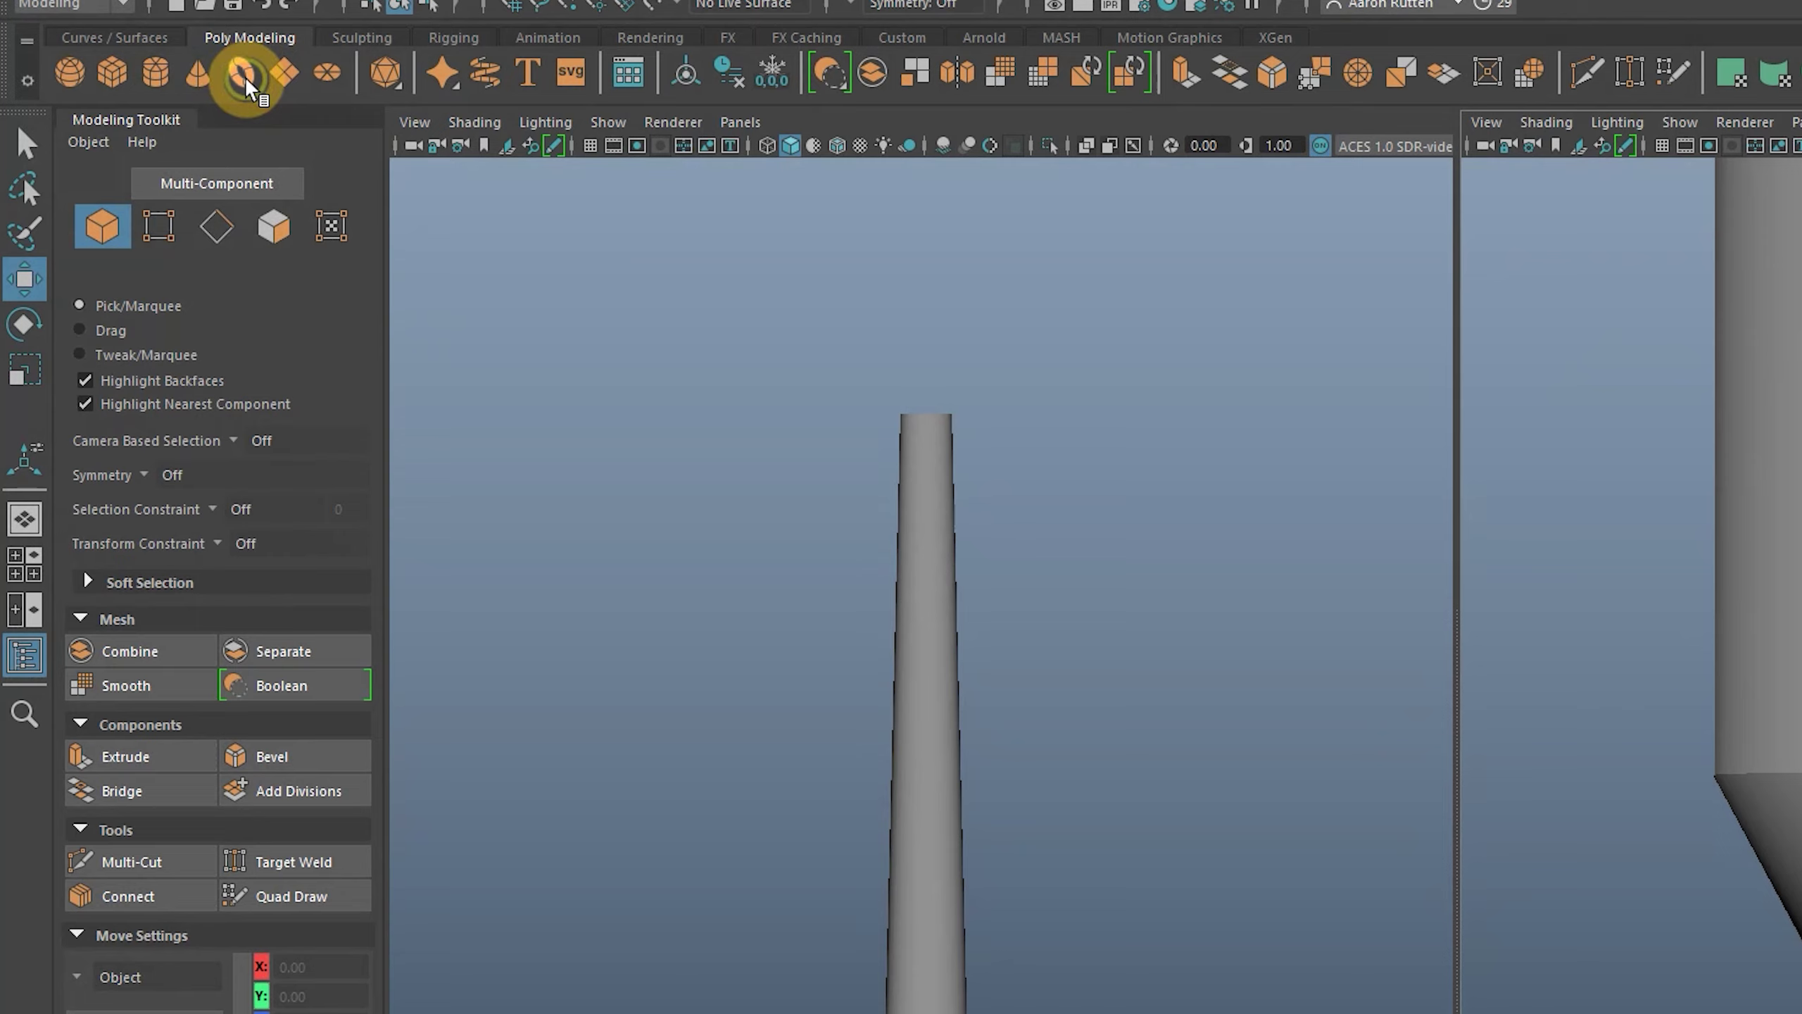
Create a polygon torus and move it down to the pen tip
{"action": "left_click", "coordinate": [245, 78]}
{"action": "left_click_drag", "start_coordinate": [533, 554], "coordinate": [535, 793]}
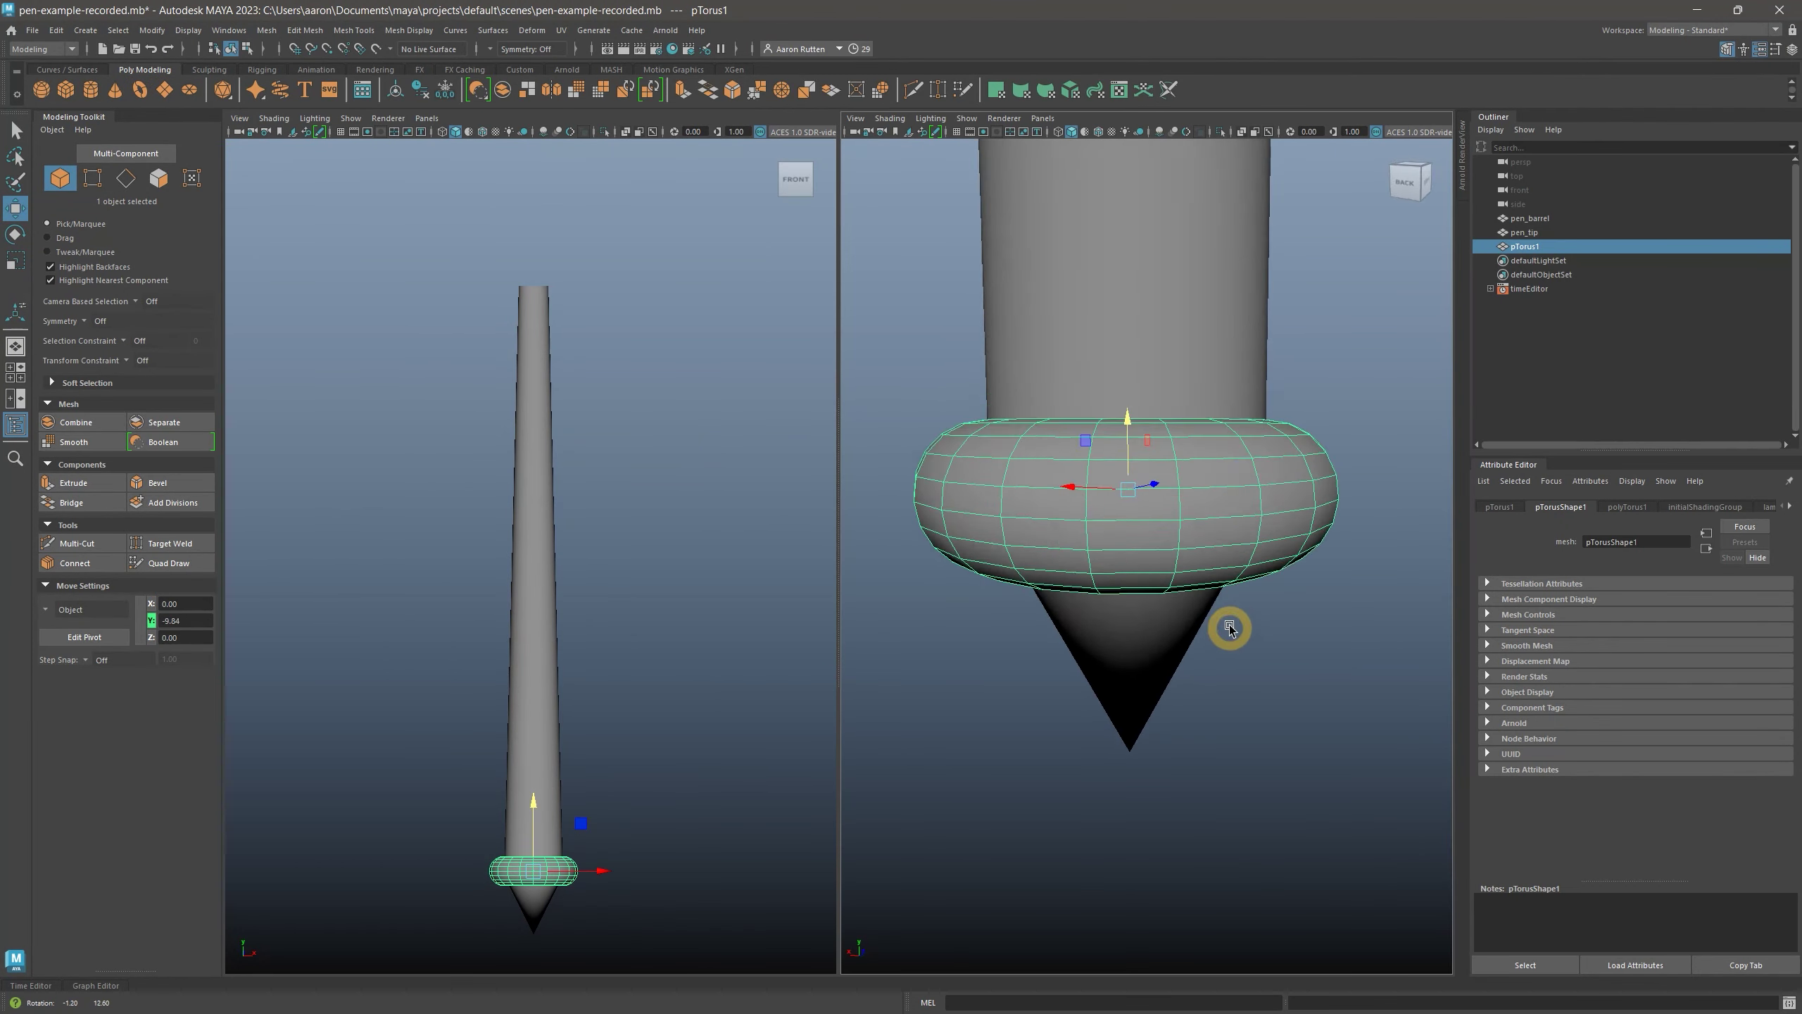
{"action": "left_click_drag", "start_coordinate": [1230, 628], "coordinate": [1226, 616], "text": "alt"}
{"action": "left_click", "coordinate": [1627, 506]}
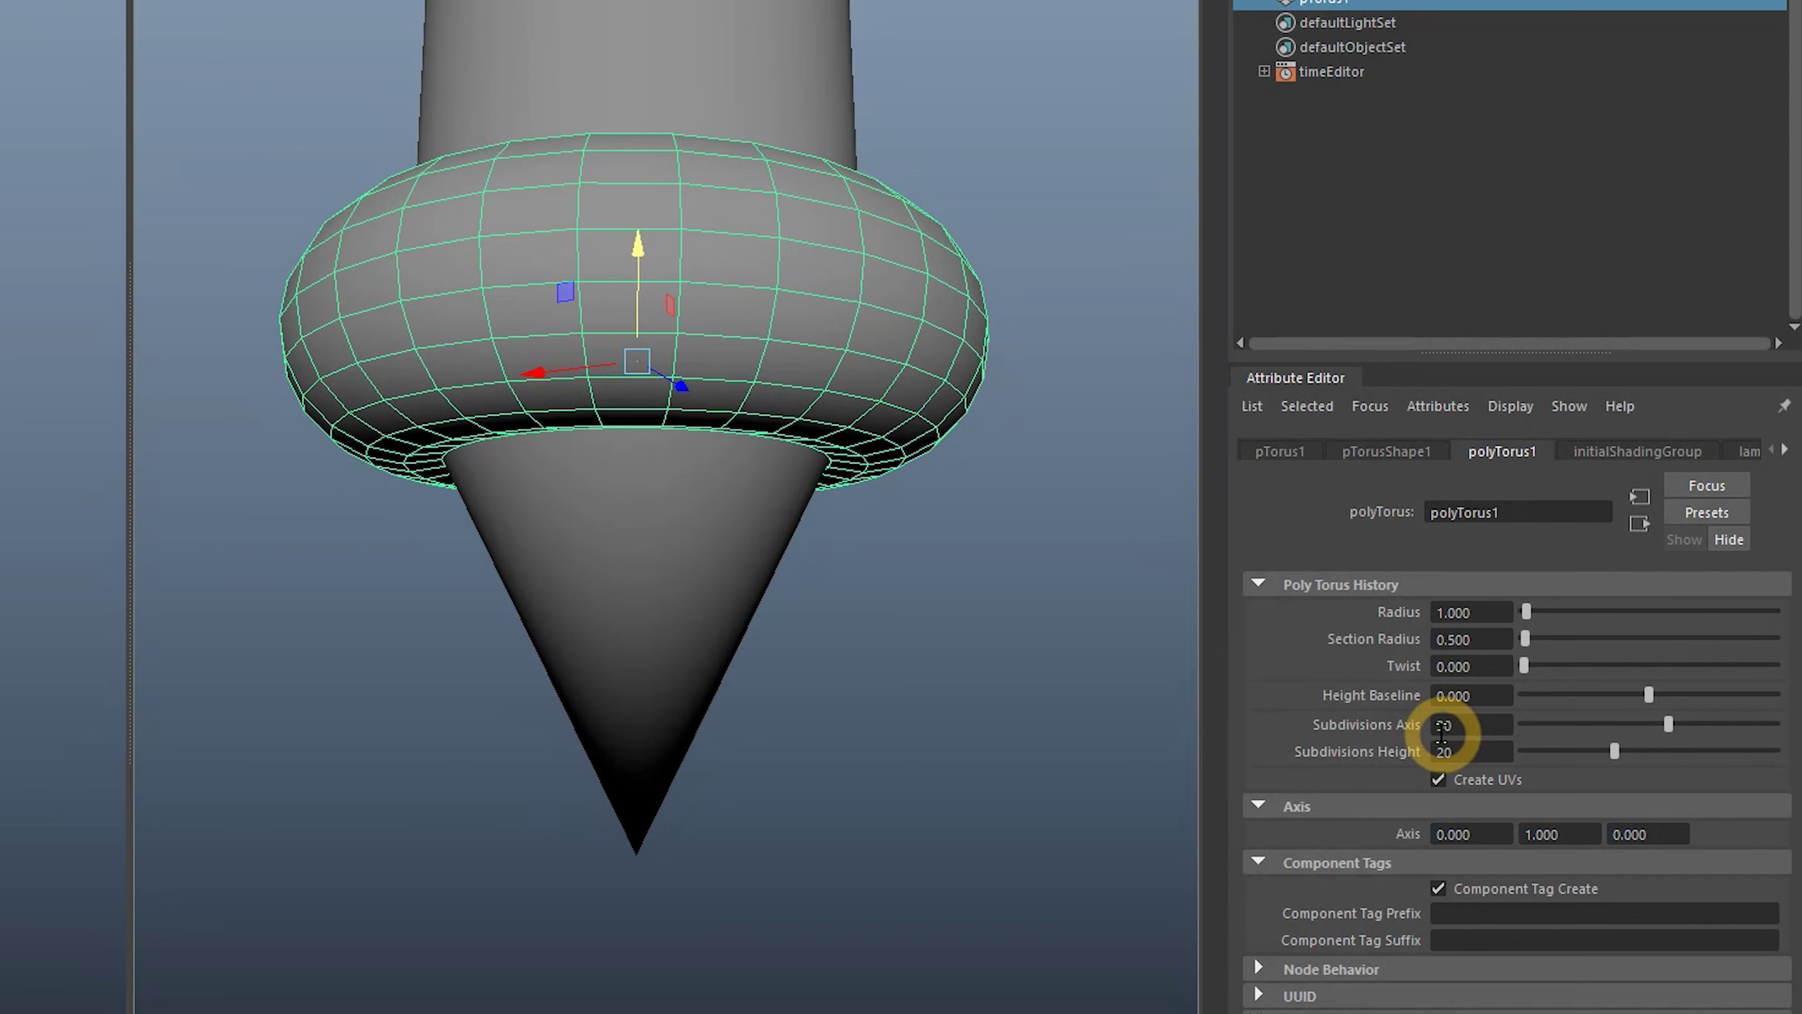
Shrink and flatten the torus into a thin ring at the tip-barrel seam
{"action": "left_click", "coordinate": [15, 260]}
{"action": "left_click_drag", "start_coordinate": [1128, 472], "coordinate": [1042, 523]}
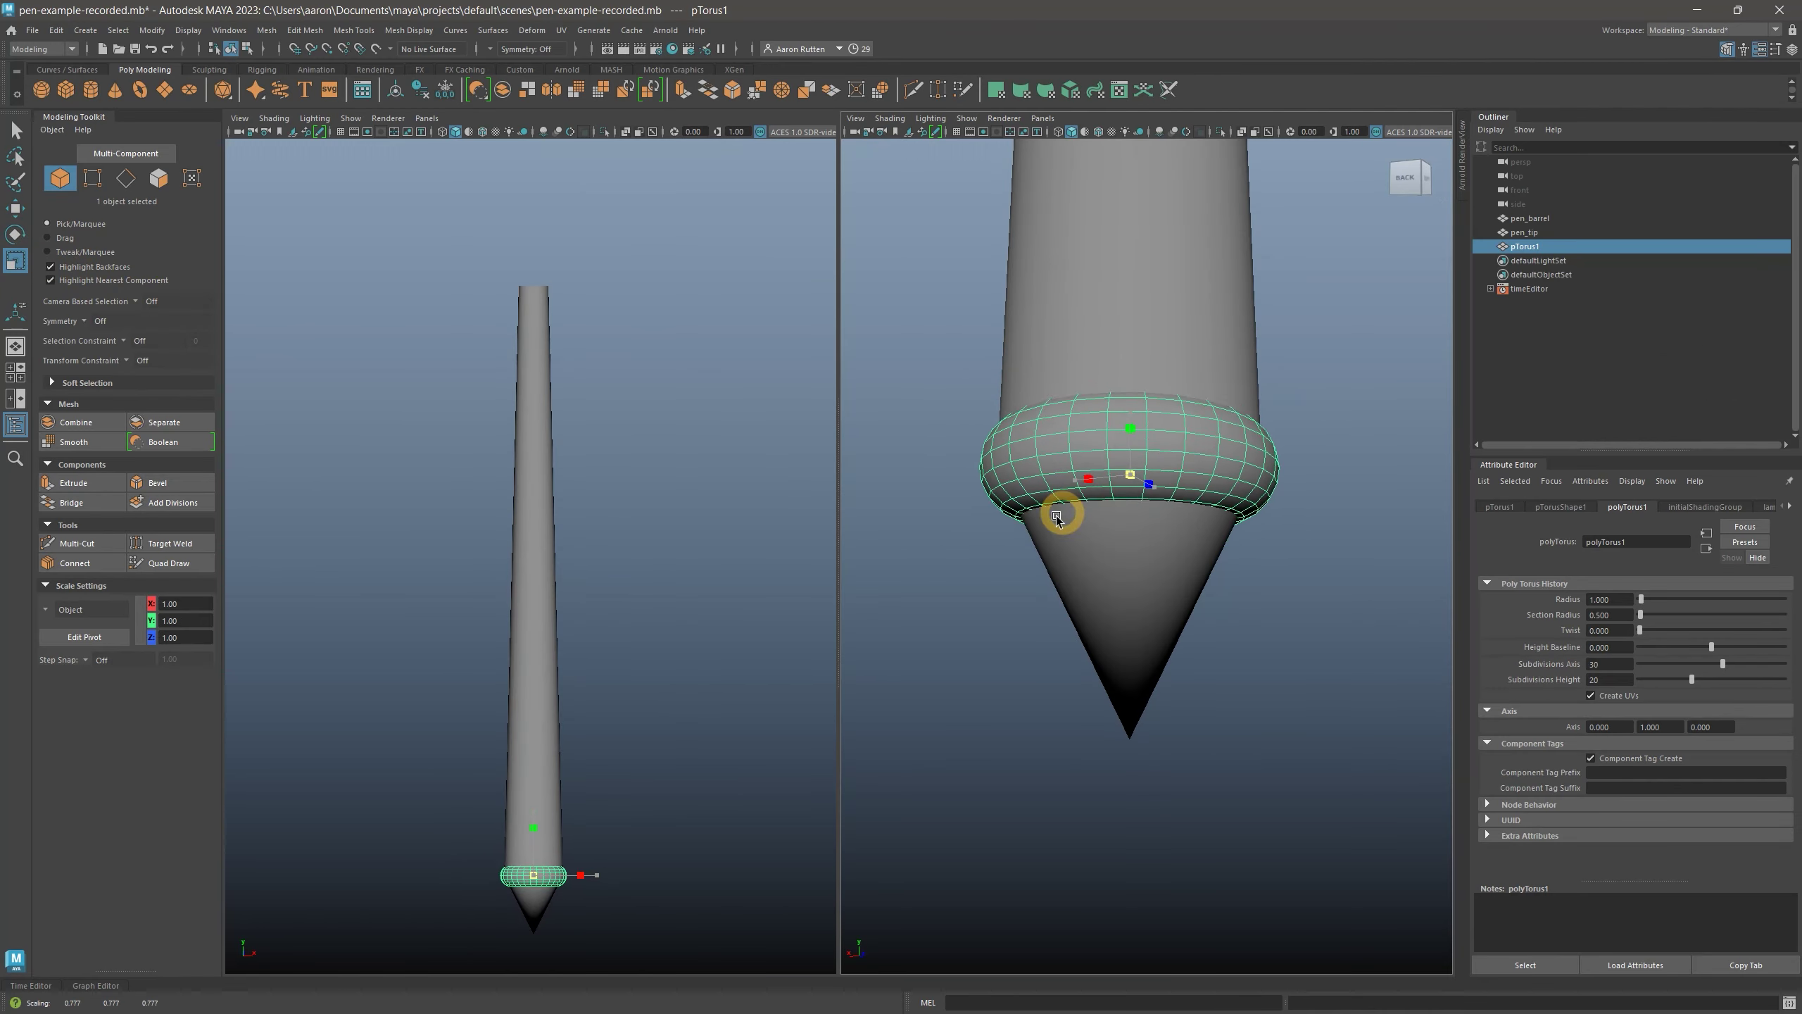
{"action": "left_click_drag", "start_coordinate": [1135, 431], "coordinate": [1007, 643], "text": "alt"}
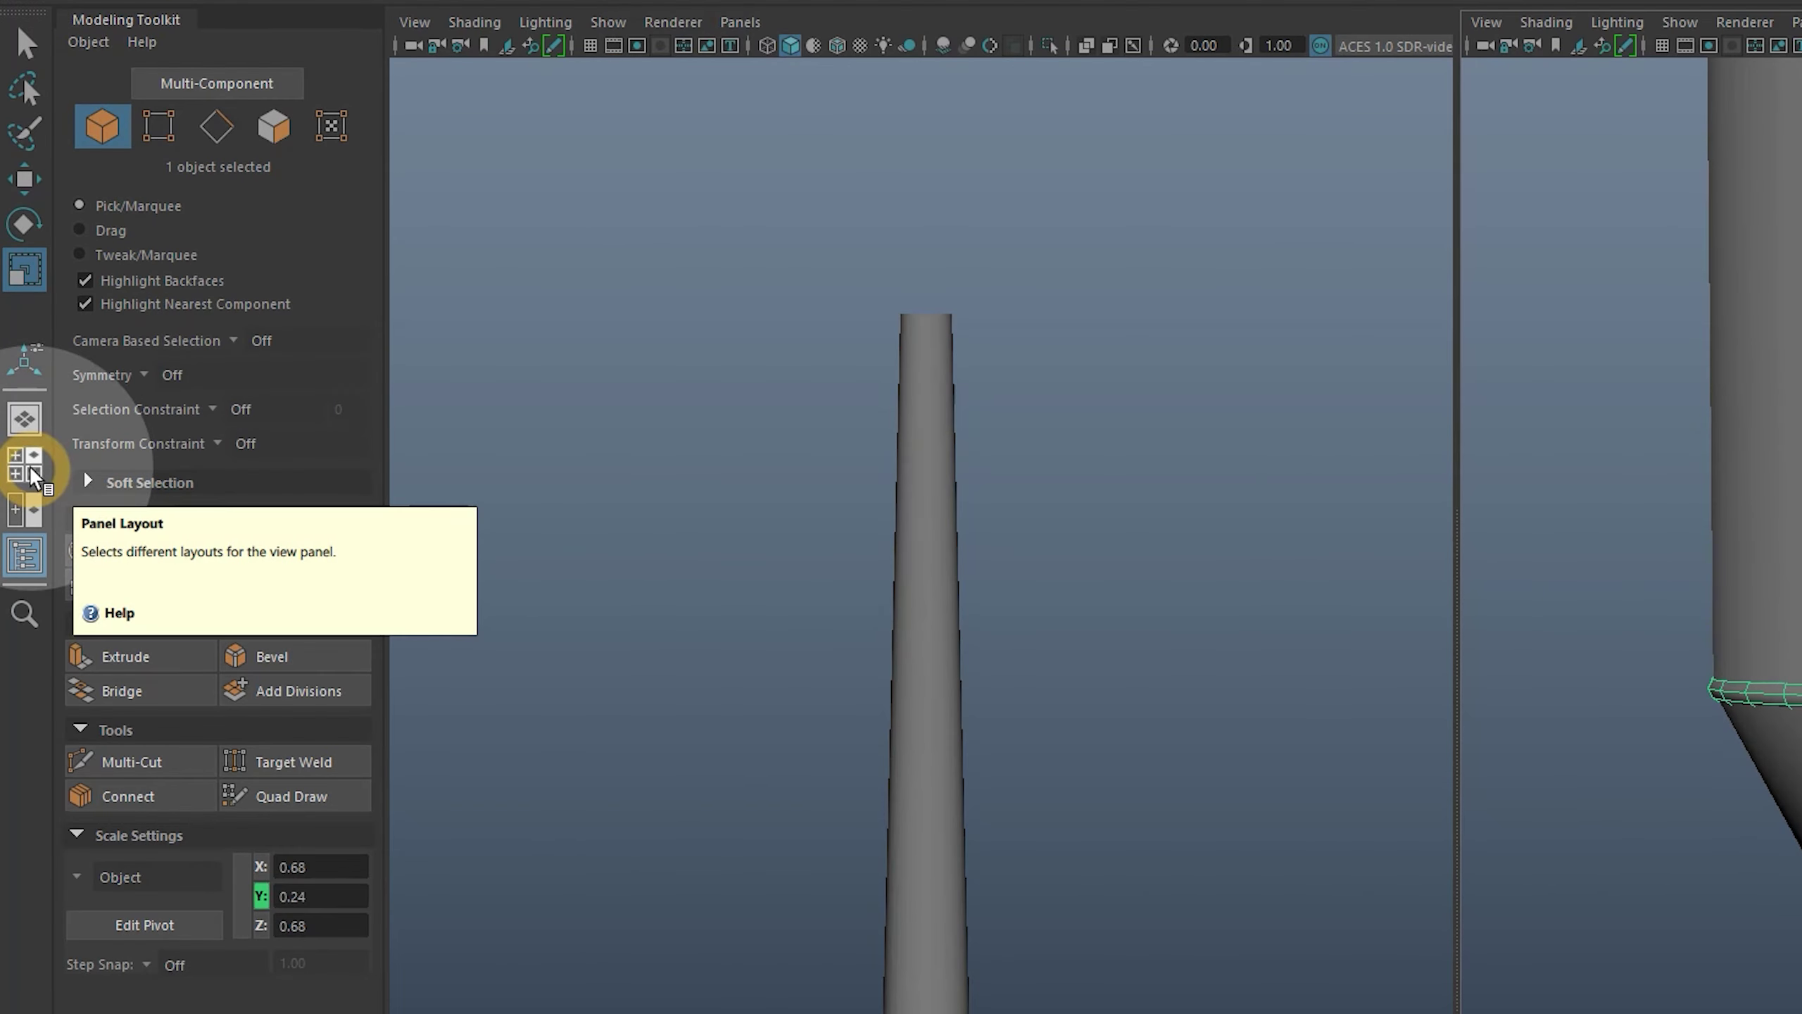
Switch the viewports to a four-view panel layout
{"action": "left_click", "coordinate": [31, 474]}
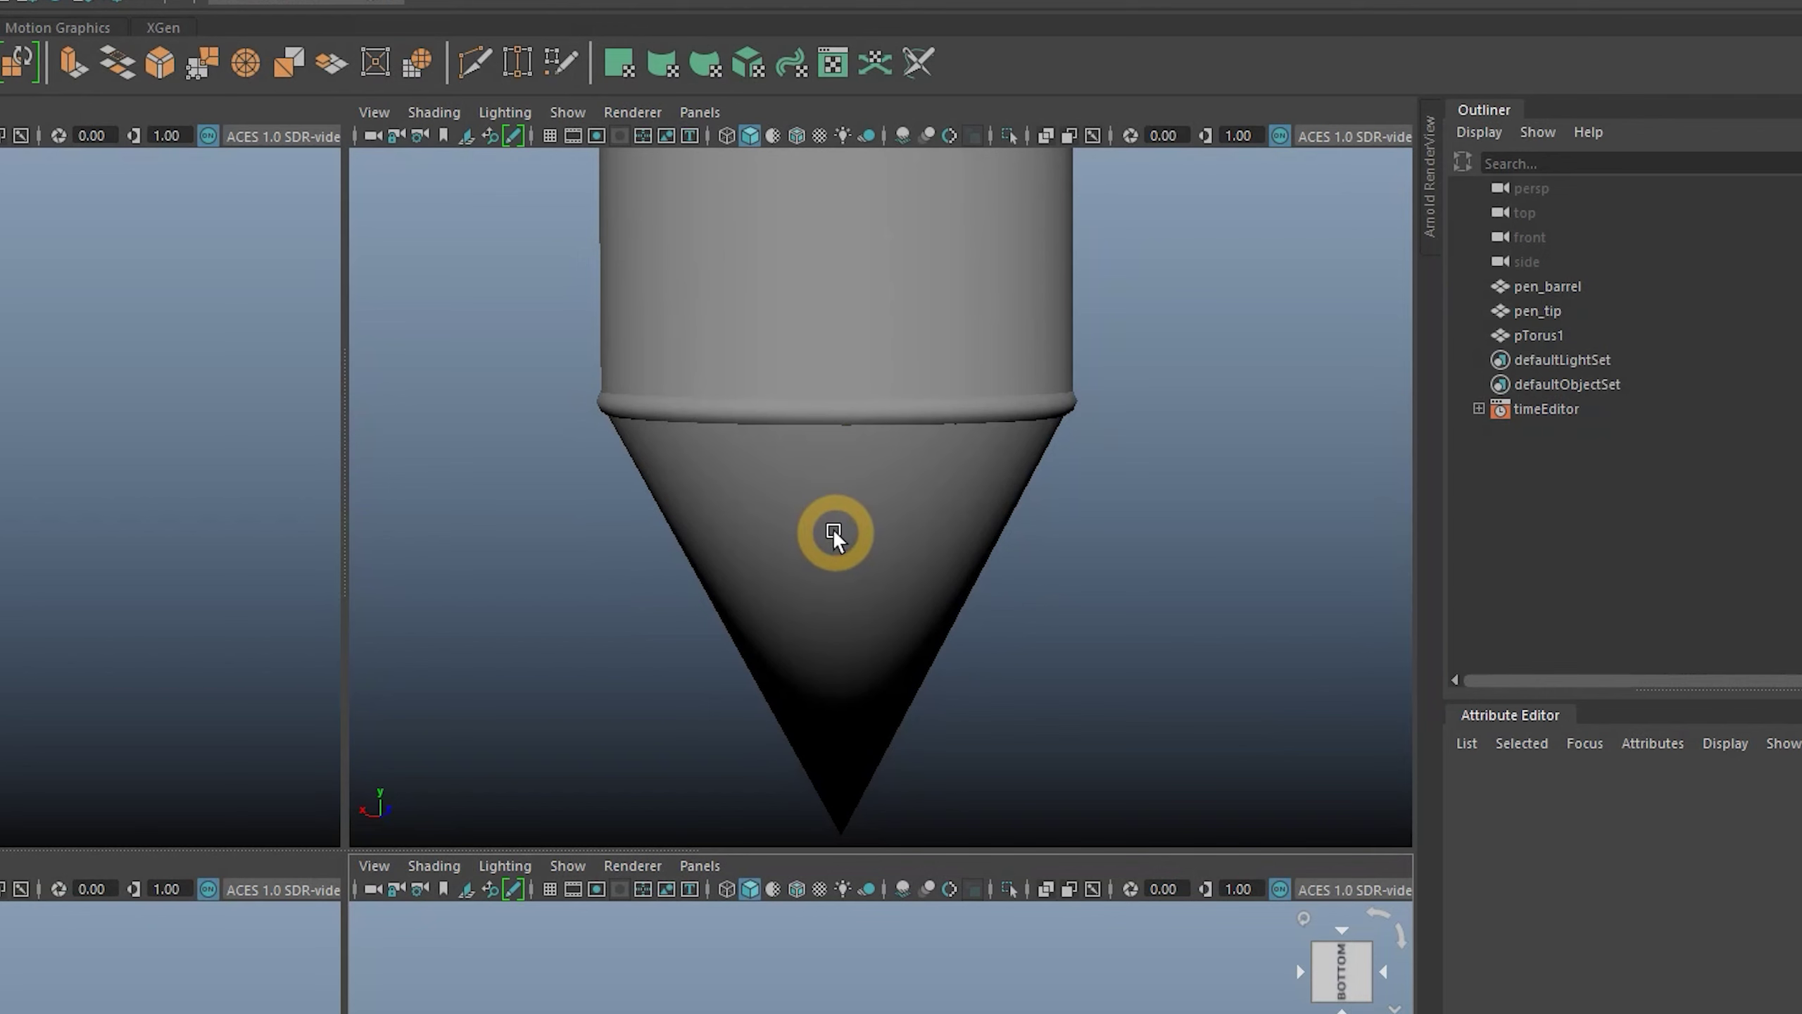
Bevel the cone's apex vertex so the pen tip ends in a tiny flat point
{"action": "left_click_drag", "start_coordinate": [836, 533], "coordinate": [959, 648], "text": "alt"}
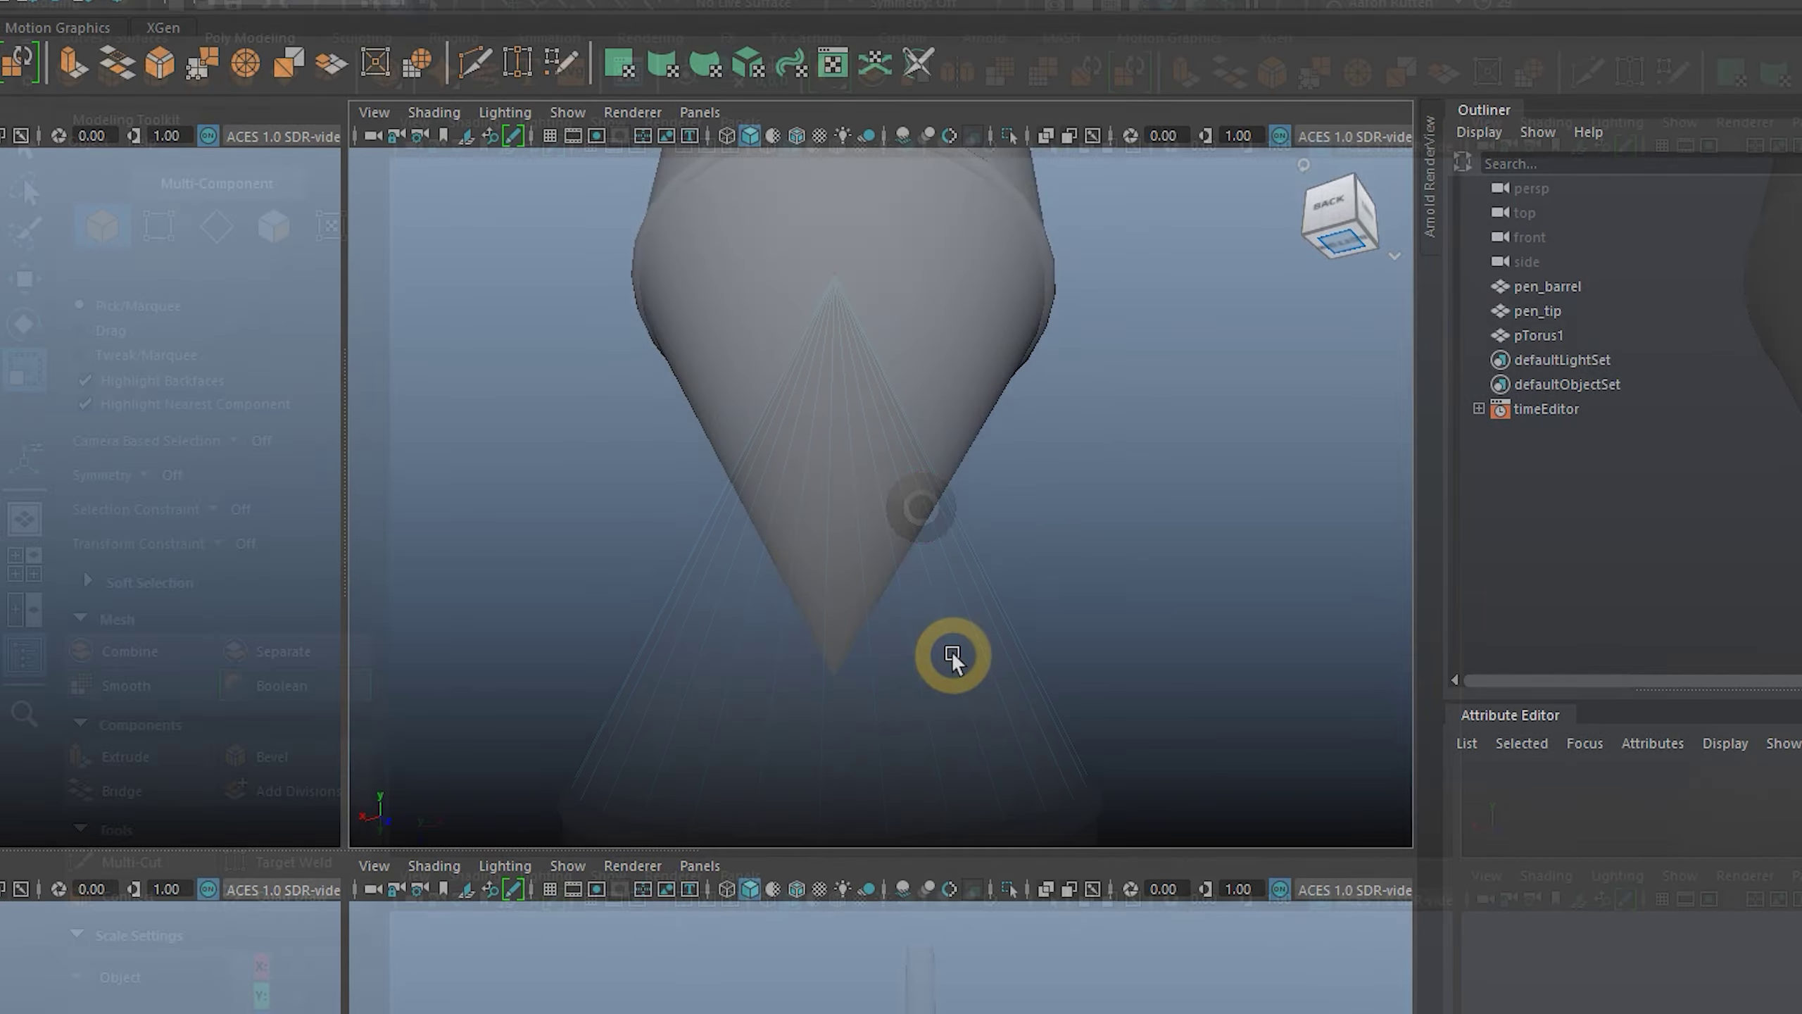
{"action": "left_click", "coordinate": [159, 229]}
{"action": "left_click", "coordinate": [161, 233]}
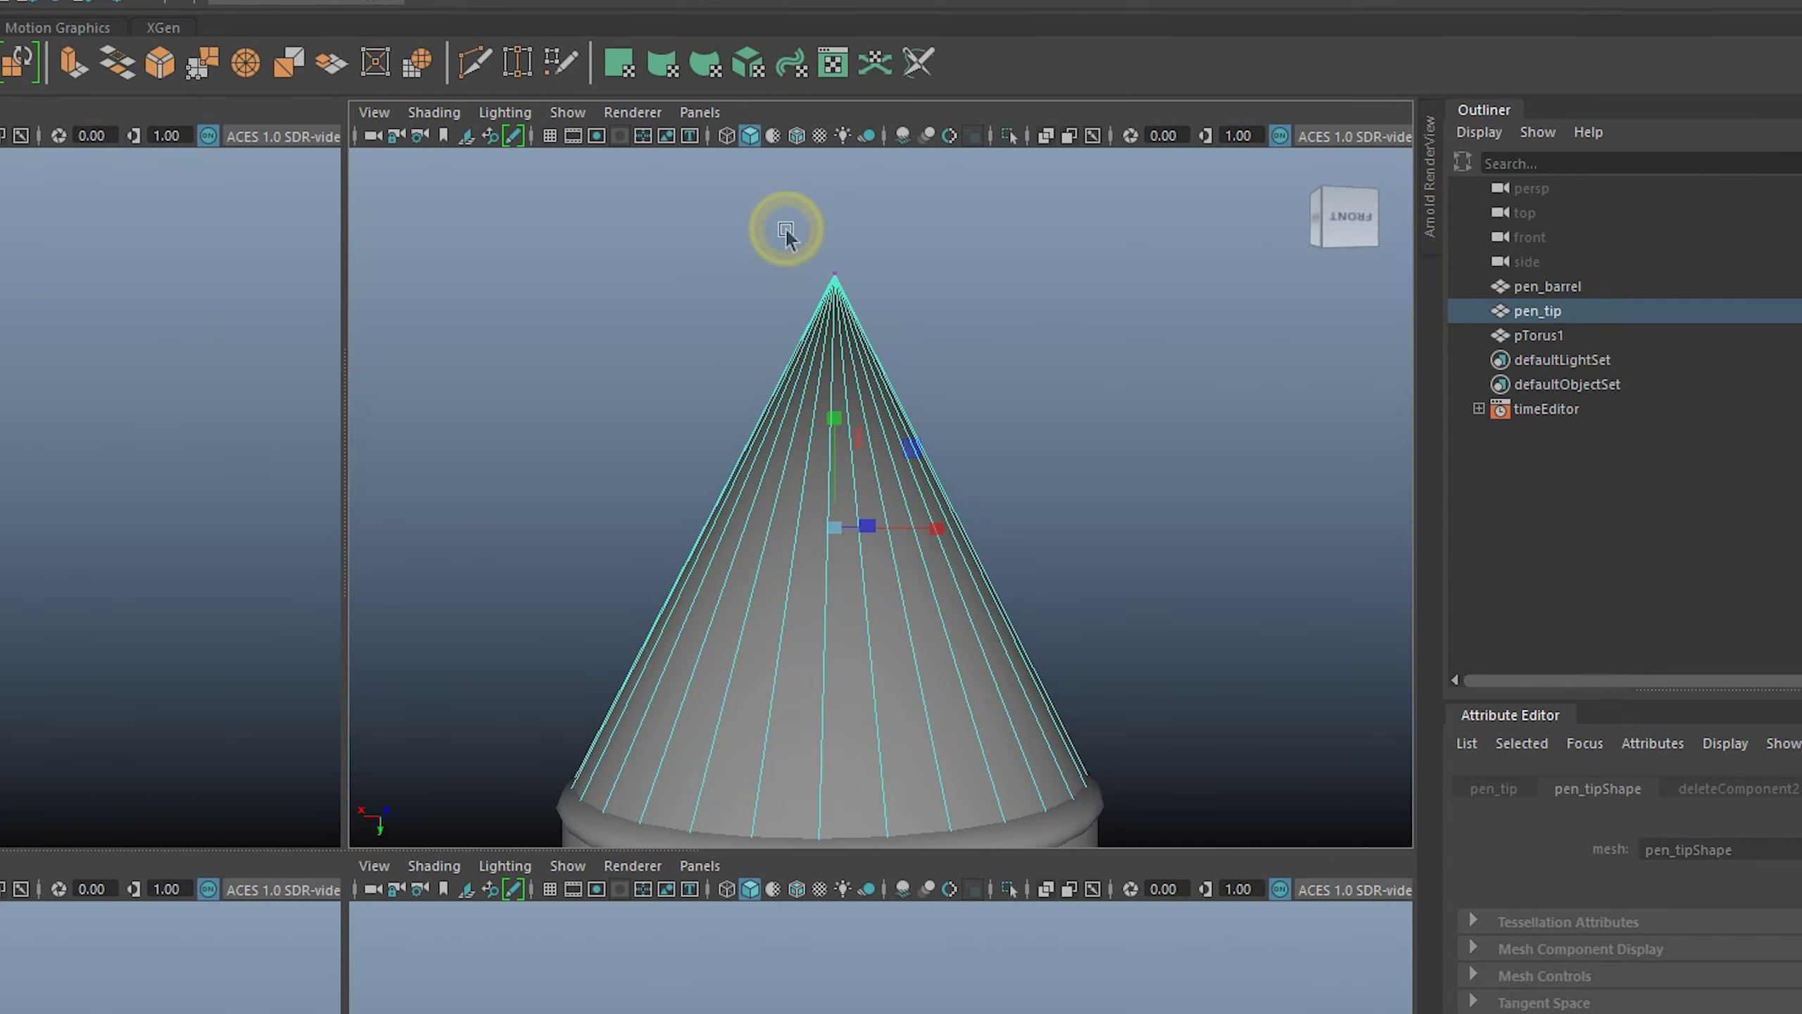
{"action": "left_click_drag", "start_coordinate": [784, 222], "coordinate": [914, 310]}
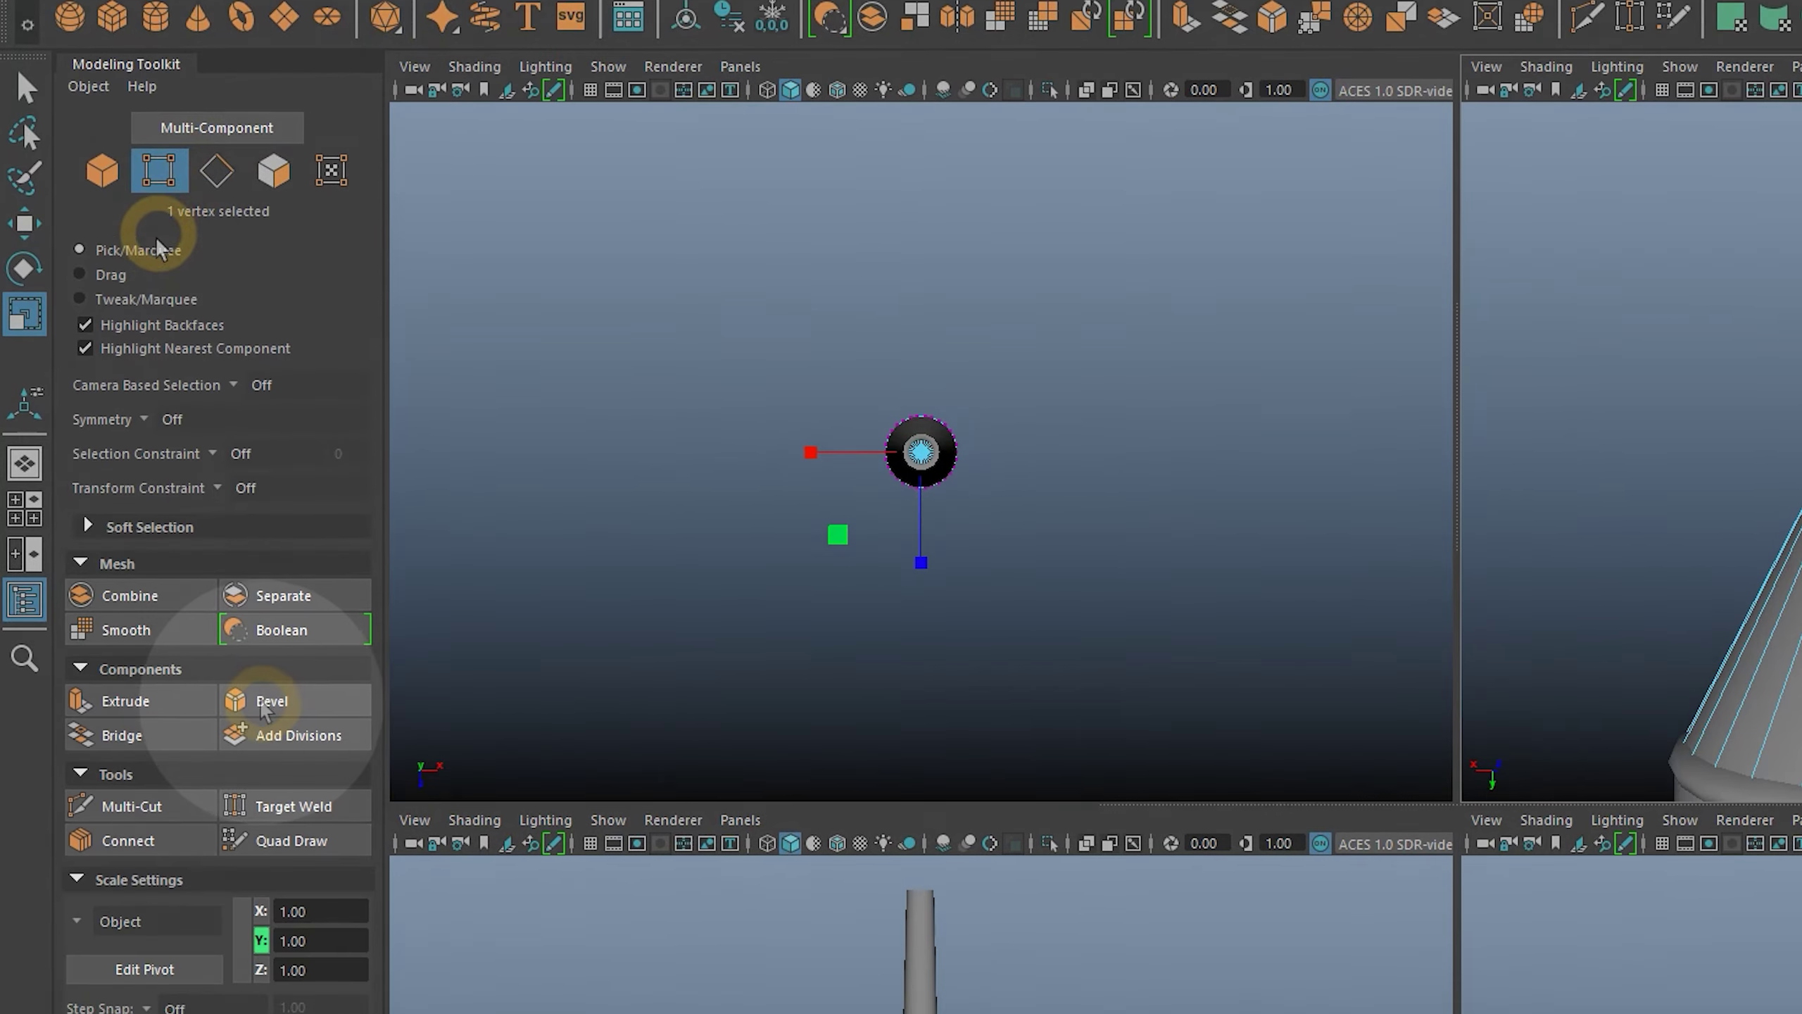
{"action": "left_click", "coordinate": [272, 832]}
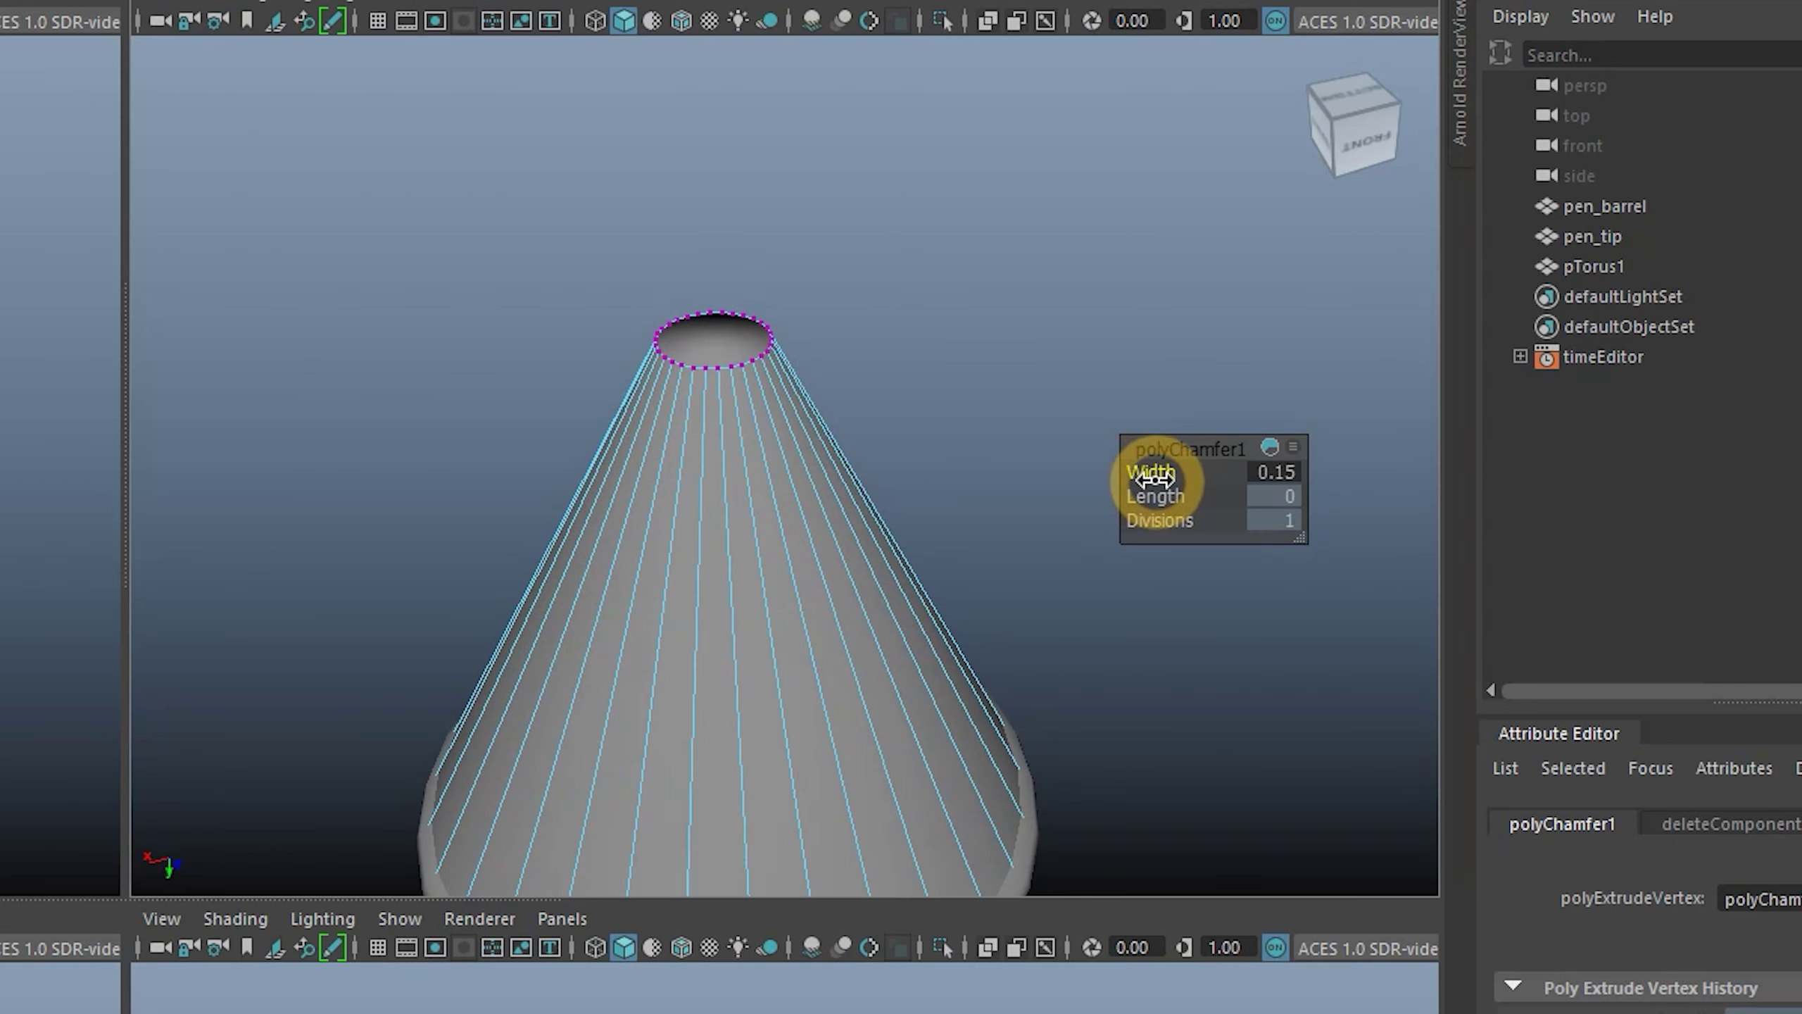
{"action": "left_click_drag", "start_coordinate": [1155, 479], "coordinate": [954, 487]}
{"action": "right_click", "coordinate": [951, 489]}
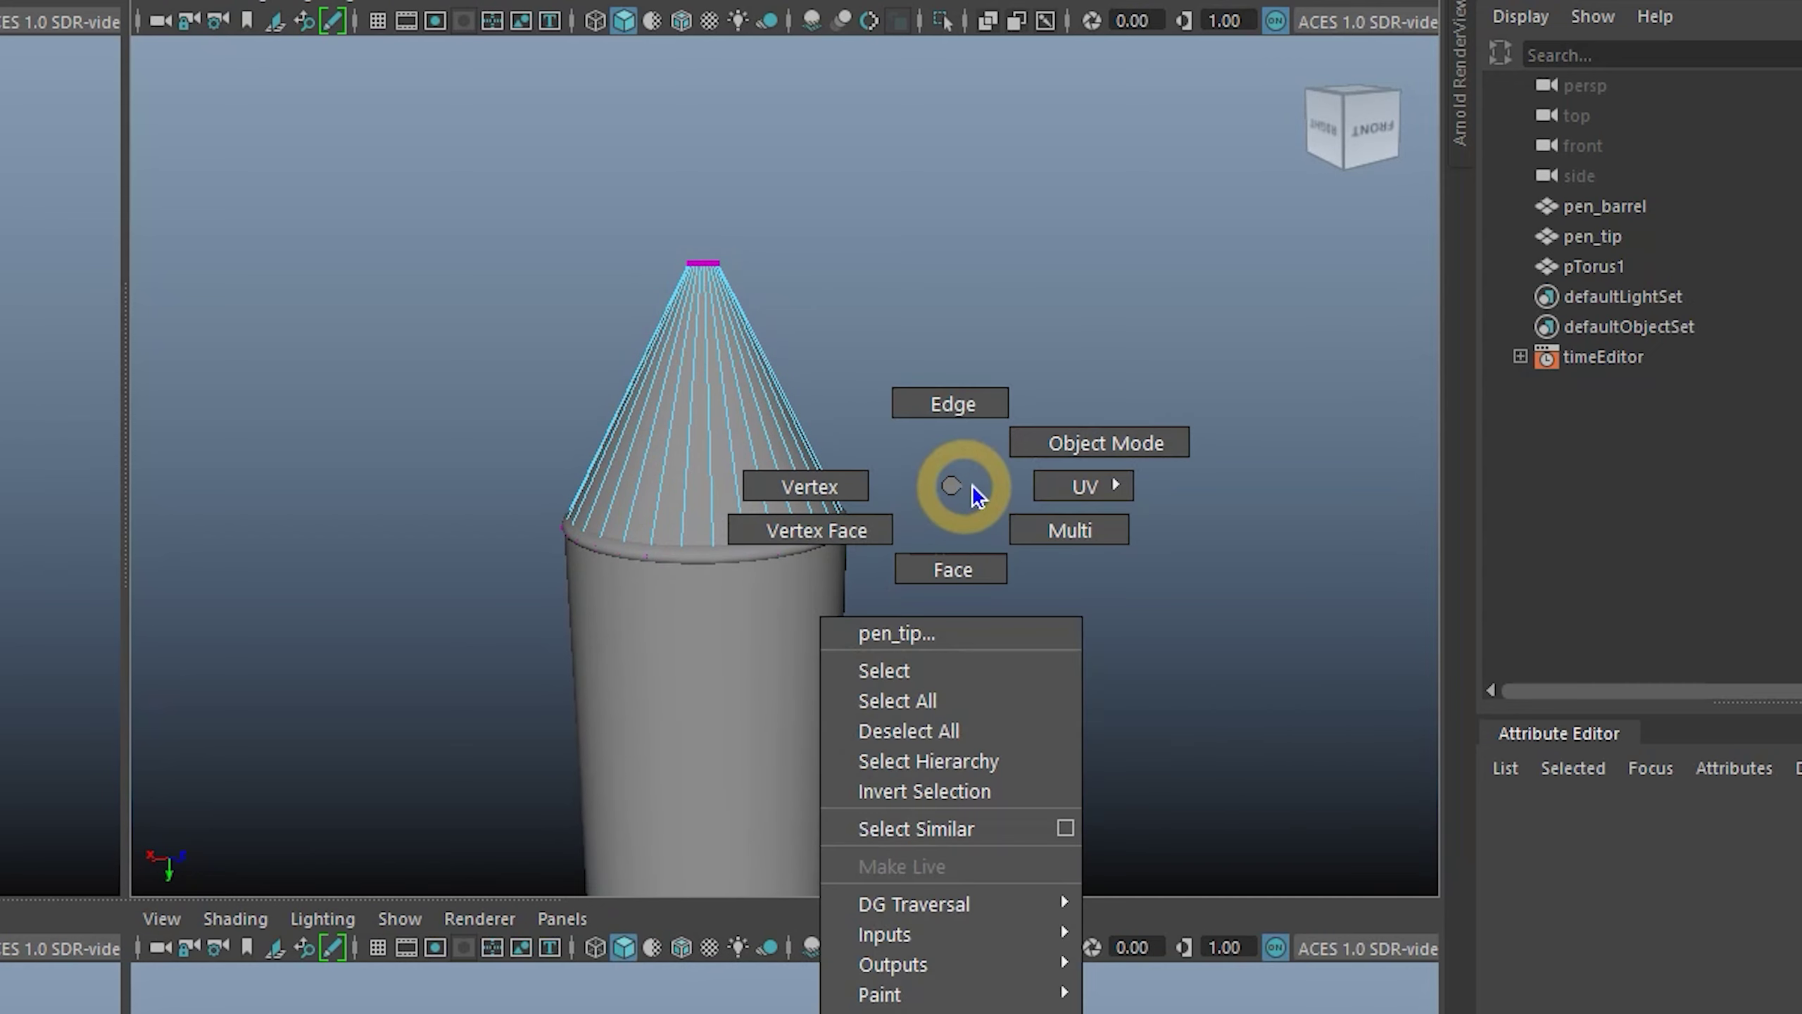
{"action": "left_click", "coordinate": [1062, 442]}
{"action": "left_click", "coordinate": [991, 485]}
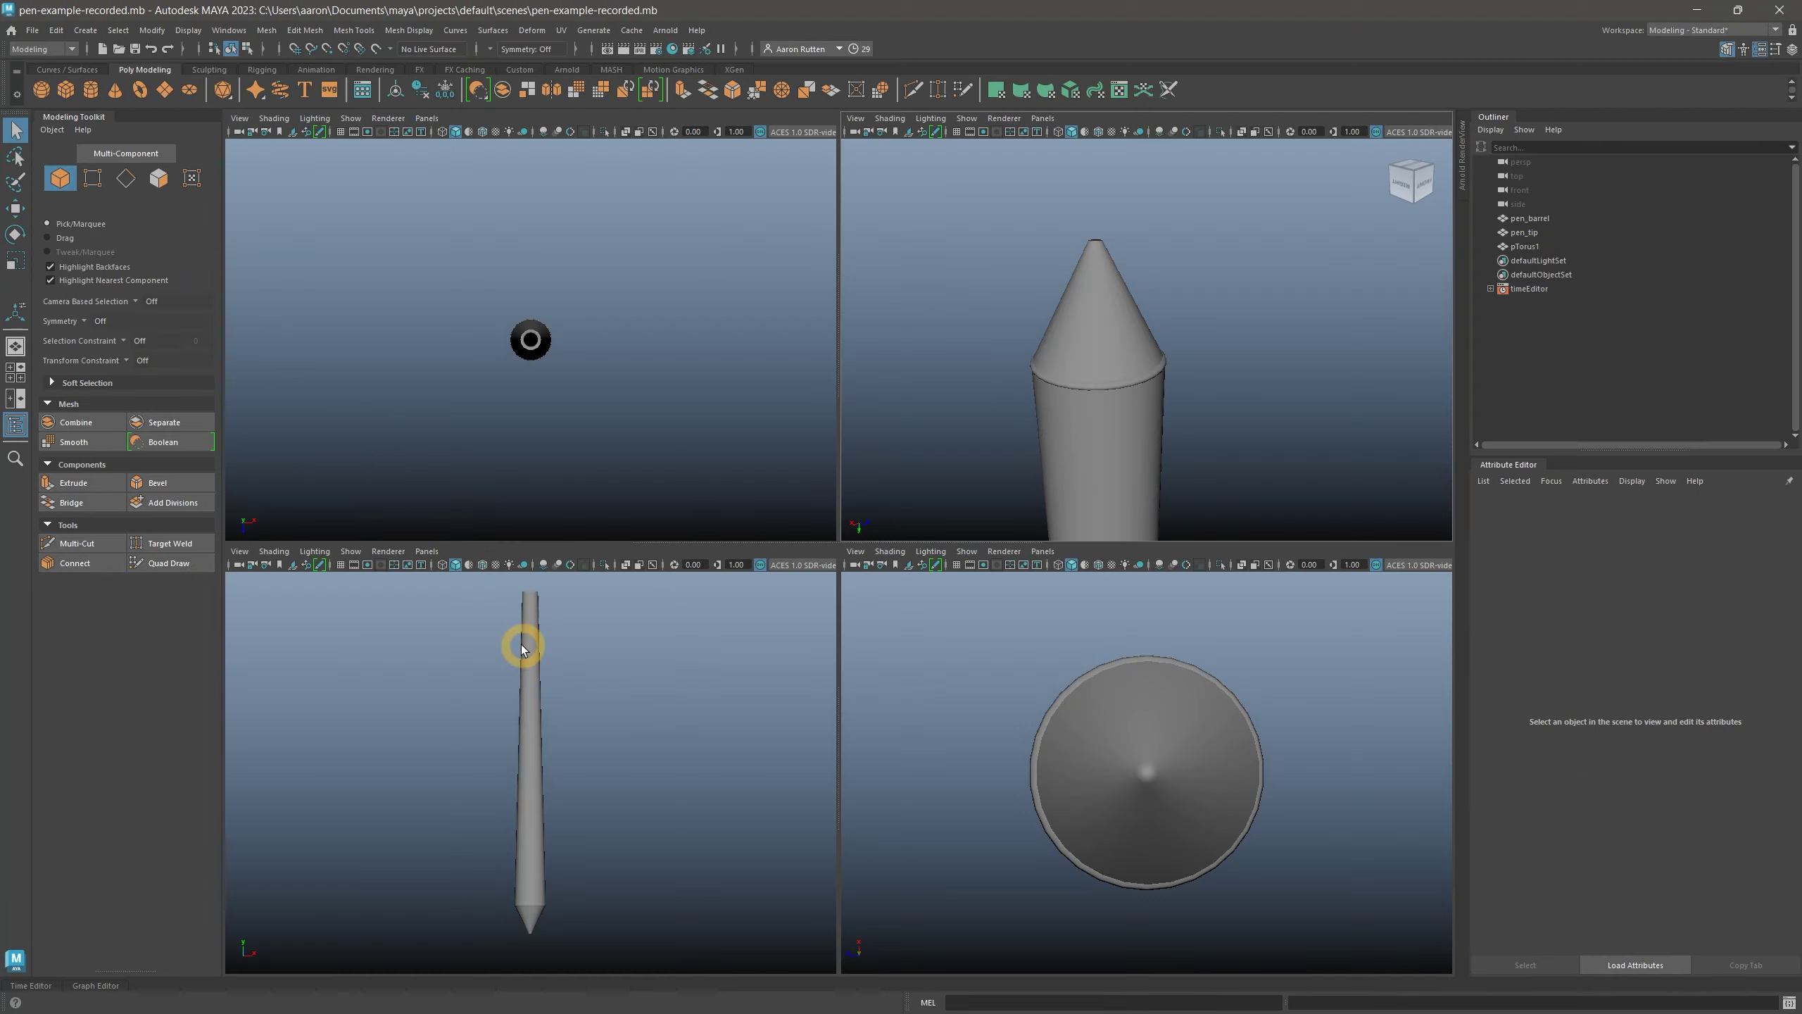
Create a polygon cylinder and move it below the pen tip
{"action": "left_click", "coordinate": [154, 0]}
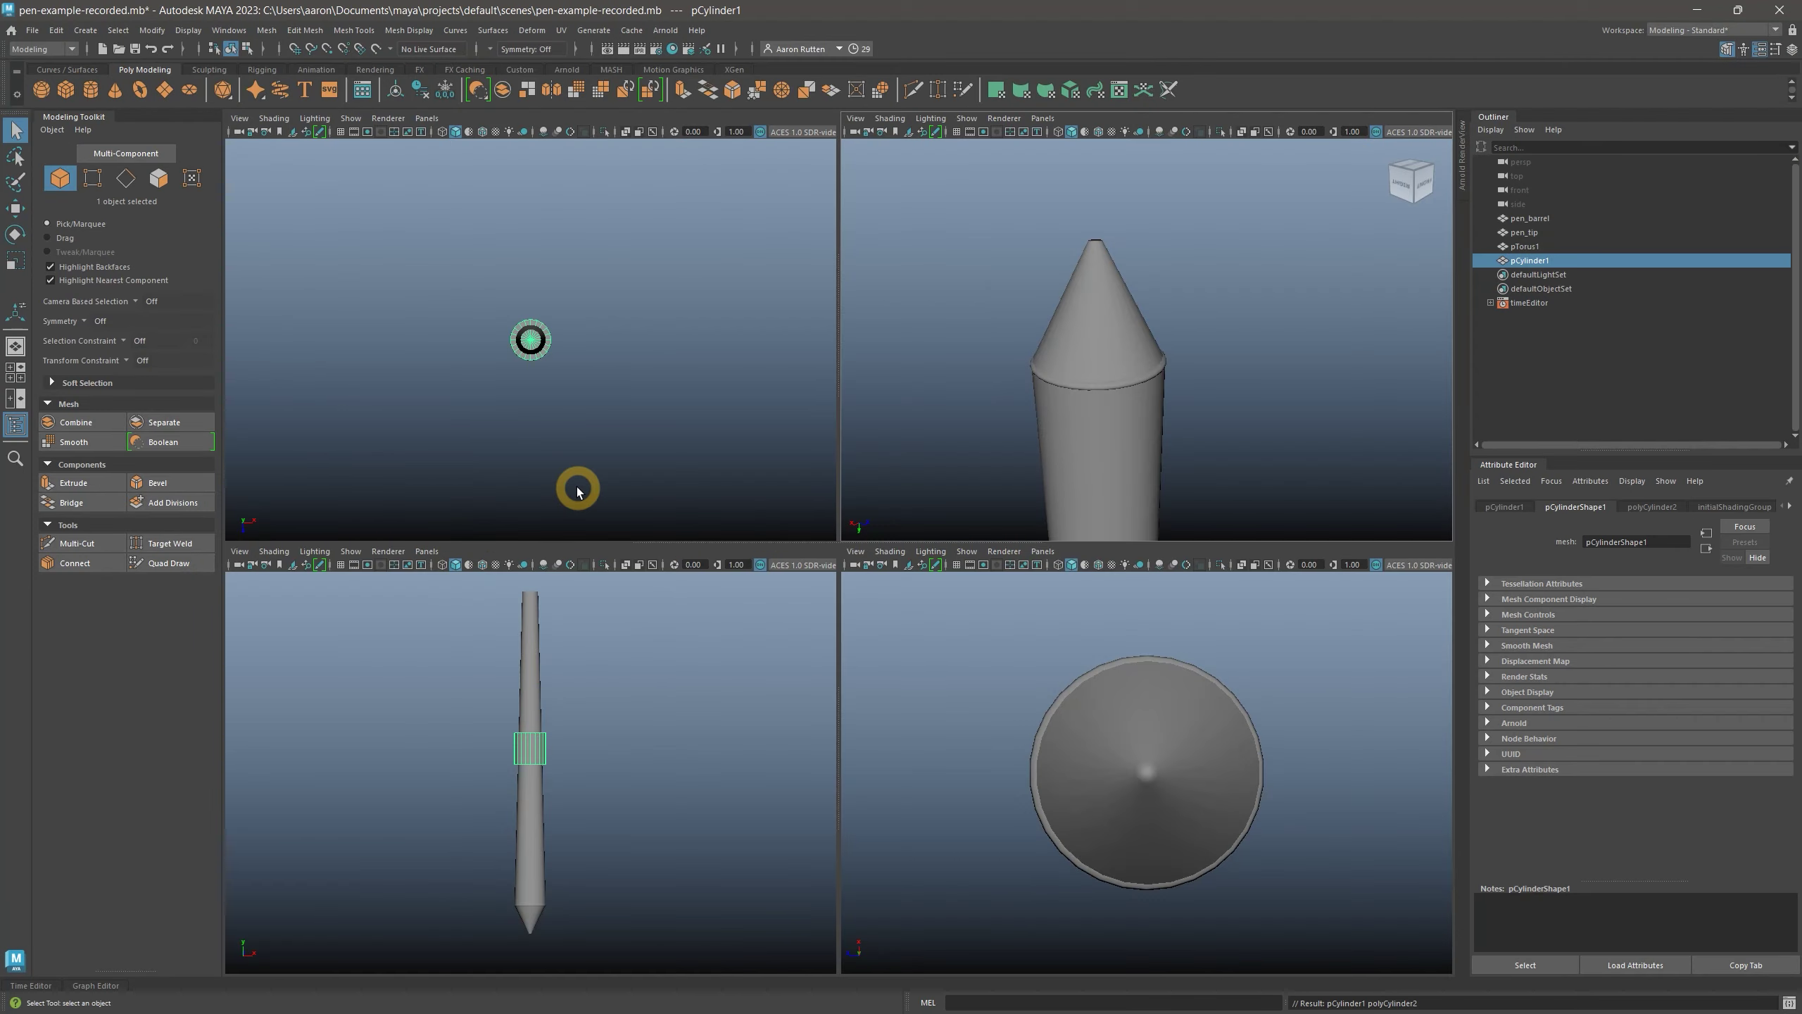
{"action": "left_click", "coordinate": [15, 207]}
{"action": "left_click_drag", "start_coordinate": [530, 681], "coordinate": [543, 877]}
{"action": "middle_click_drag", "start_coordinate": [516, 877], "coordinate": [592, 799], "text": "alt"}
Create a polygon sphere and place it below the pen tip beside the cylinder
{"action": "left_click", "coordinate": [40, 90]}
{"action": "left_click_drag", "start_coordinate": [529, 604], "coordinate": [540, 836]}
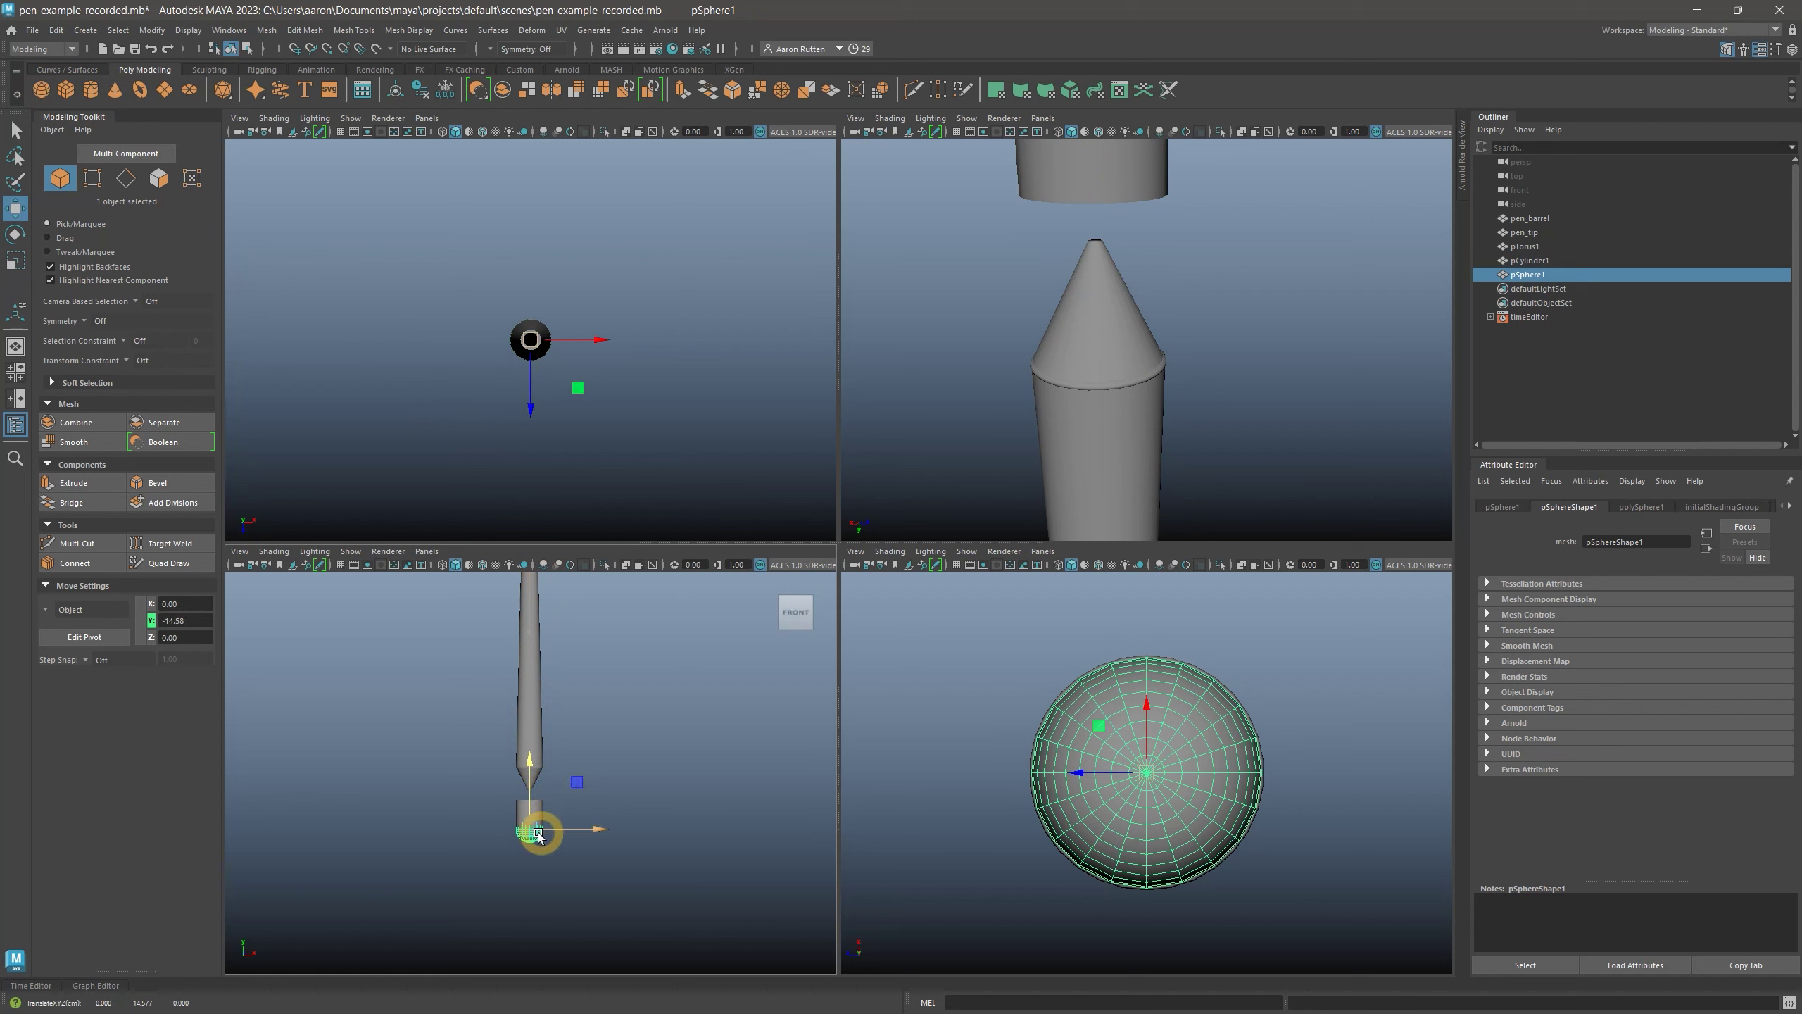
{"action": "scroll", "coordinate": [539, 836], "scroll_direction": "up", "scroll_amount": 5}
{"action": "middle_click_drag", "start_coordinate": [1128, 220], "coordinate": [1126, 455], "text": "alt"}
Delete the sphere's upper half faces, leaving a hemisphere
{"action": "key", "text": "ctrl+1"}
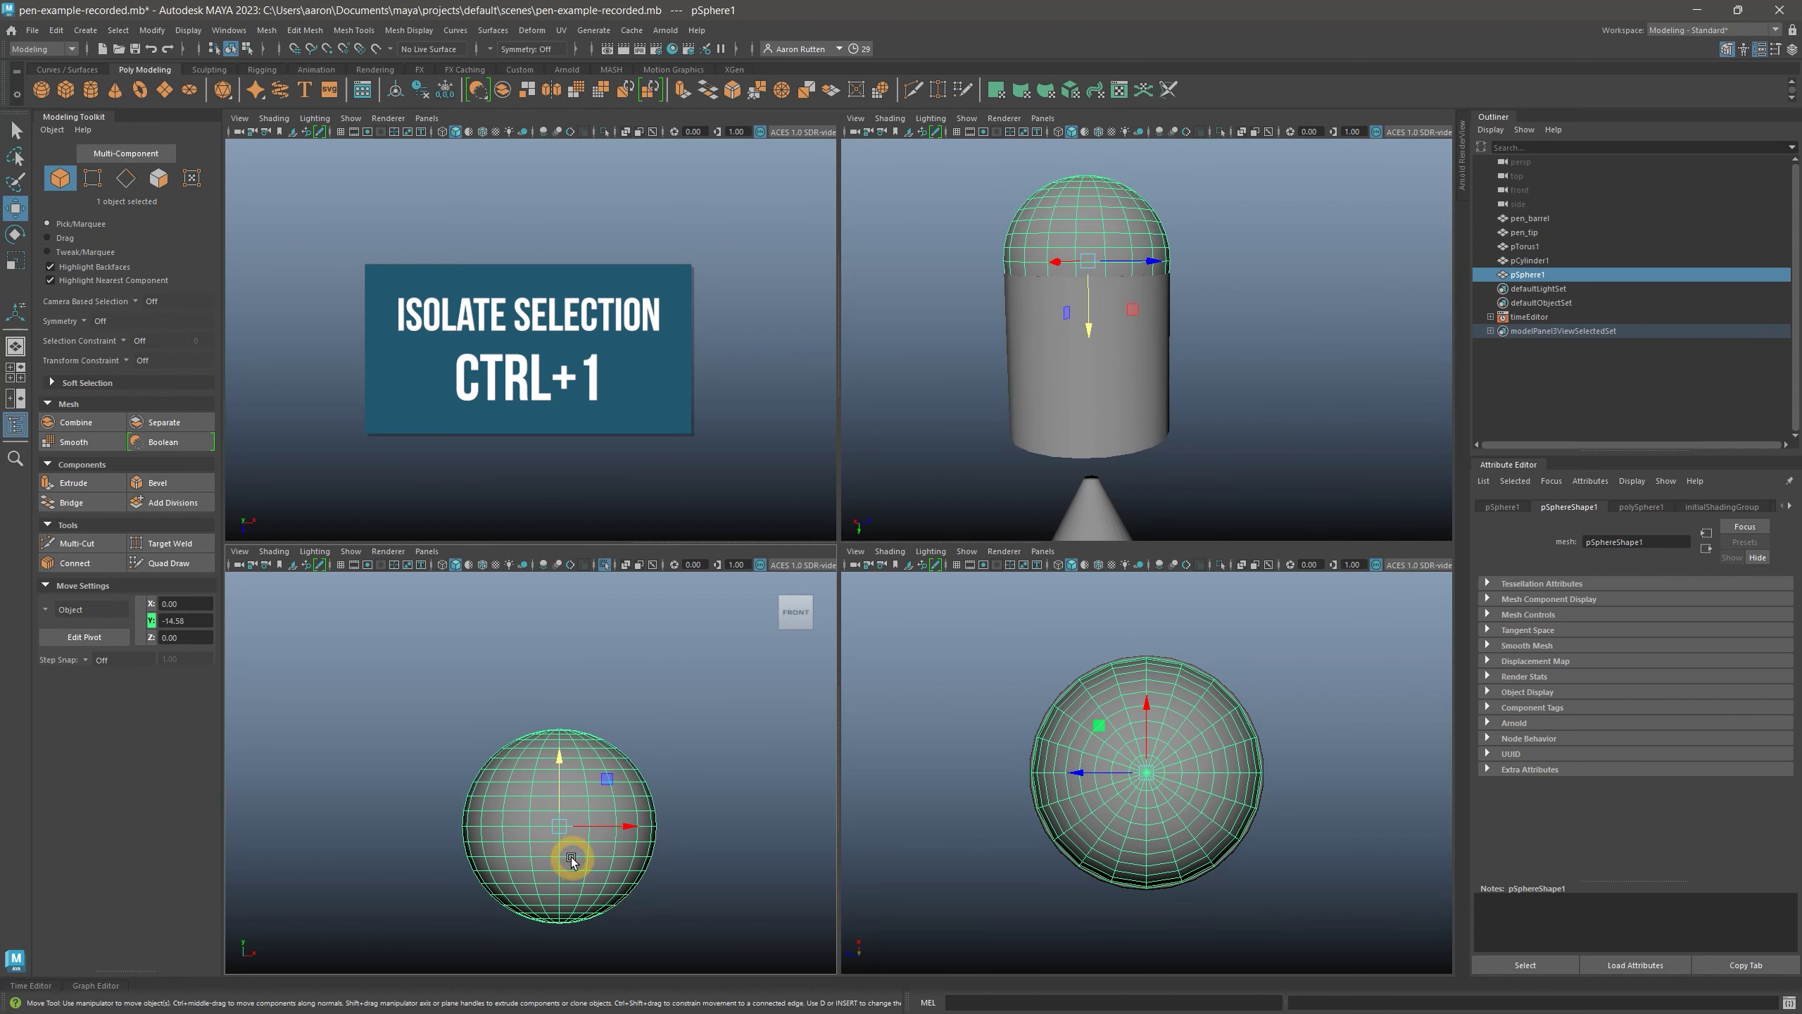
{"action": "left_click", "coordinate": [531, 339]}
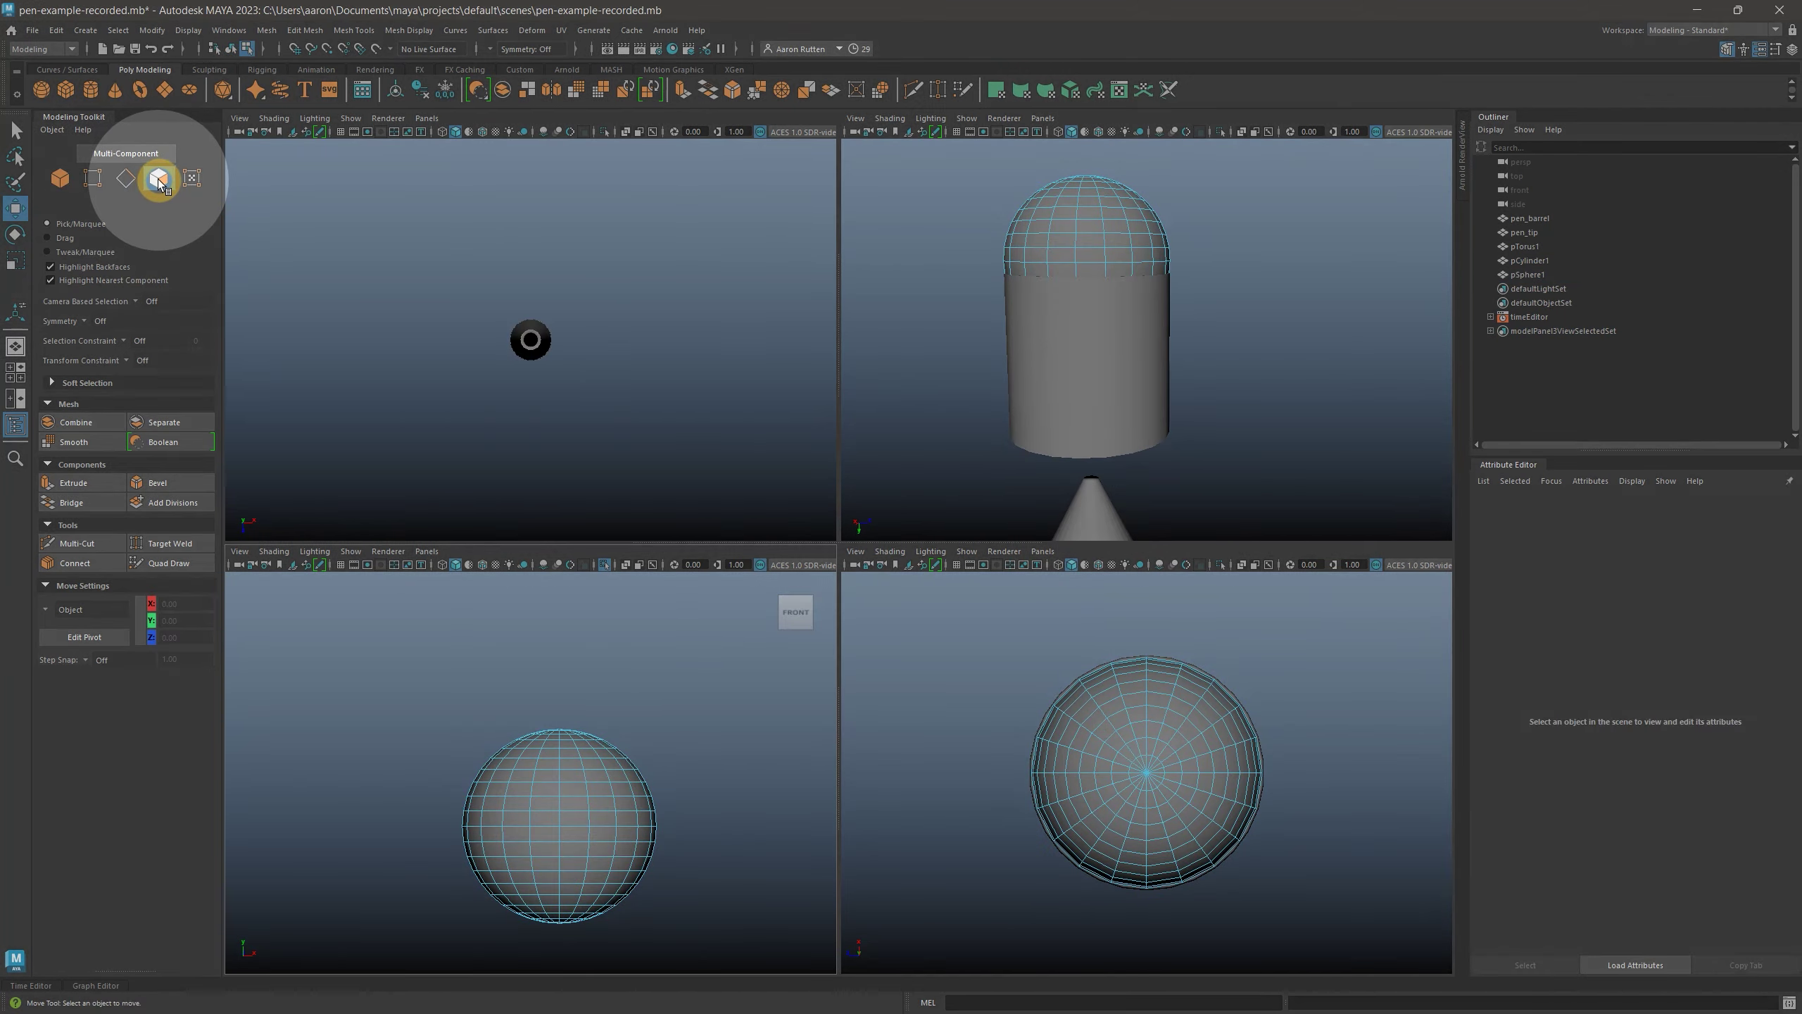
{"action": "left_click_drag", "start_coordinate": [440, 709], "coordinate": [715, 821]}
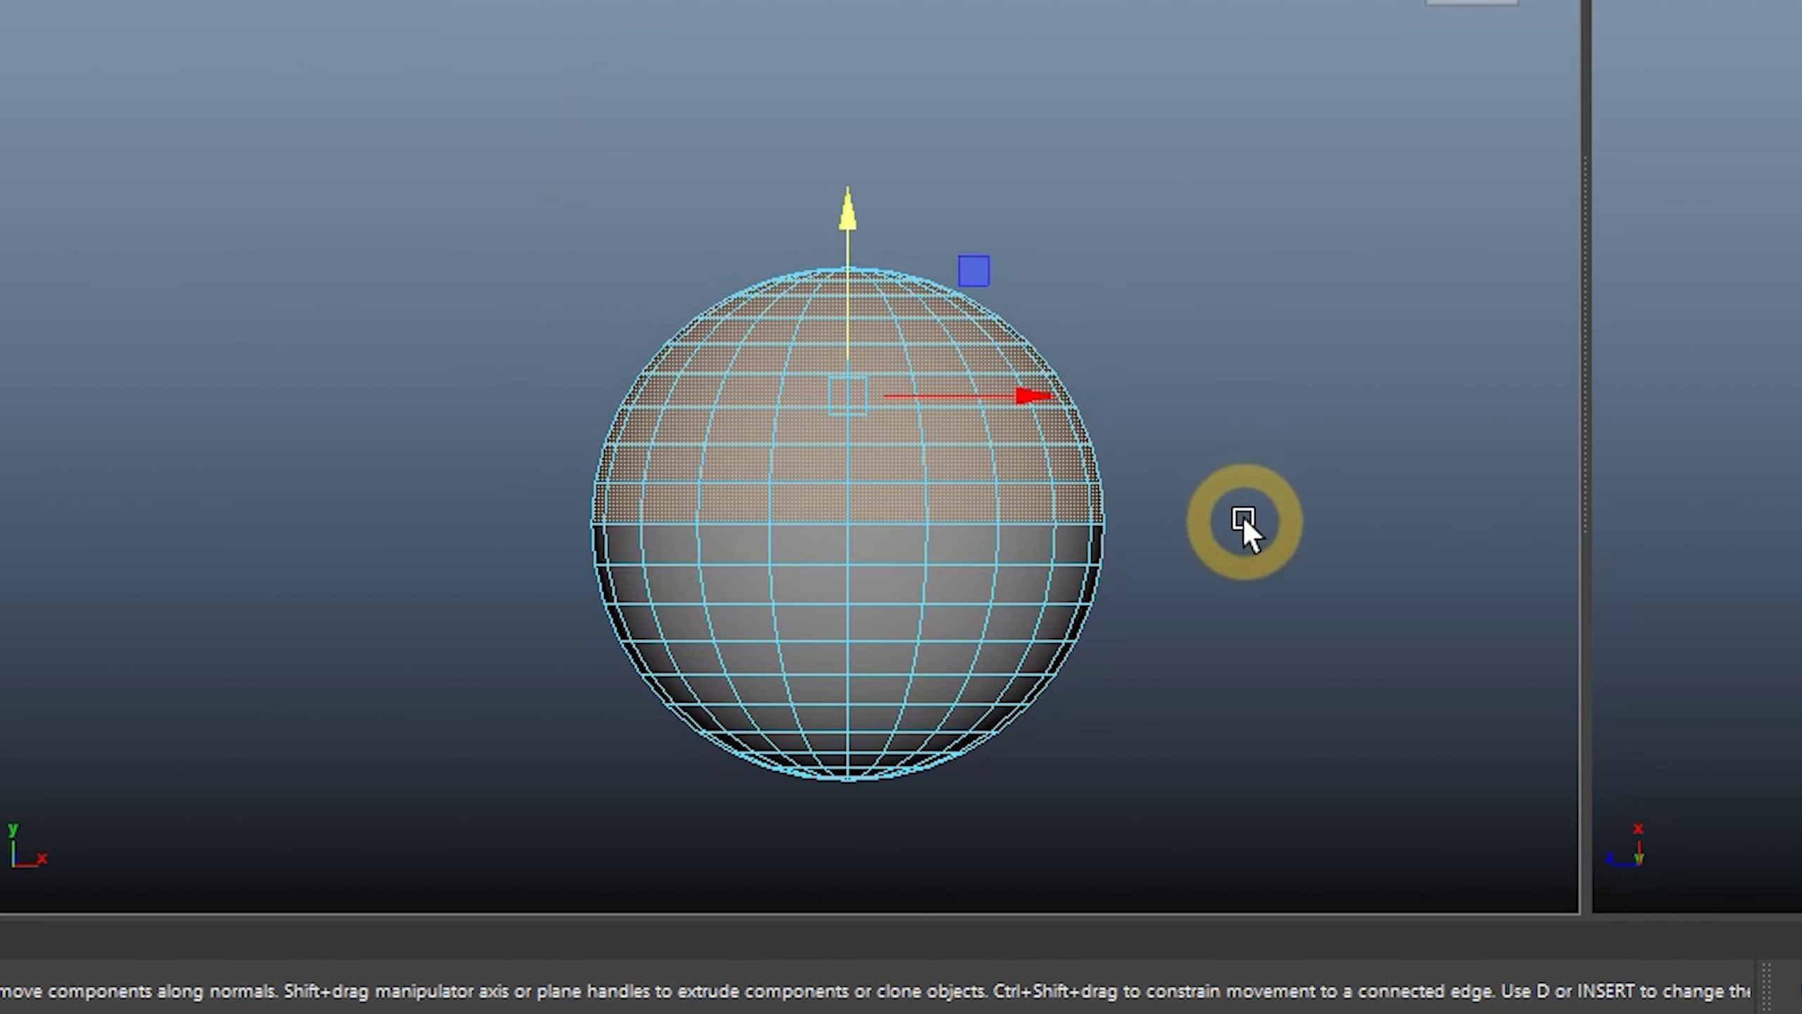
{"action": "key", "text": "Delete"}
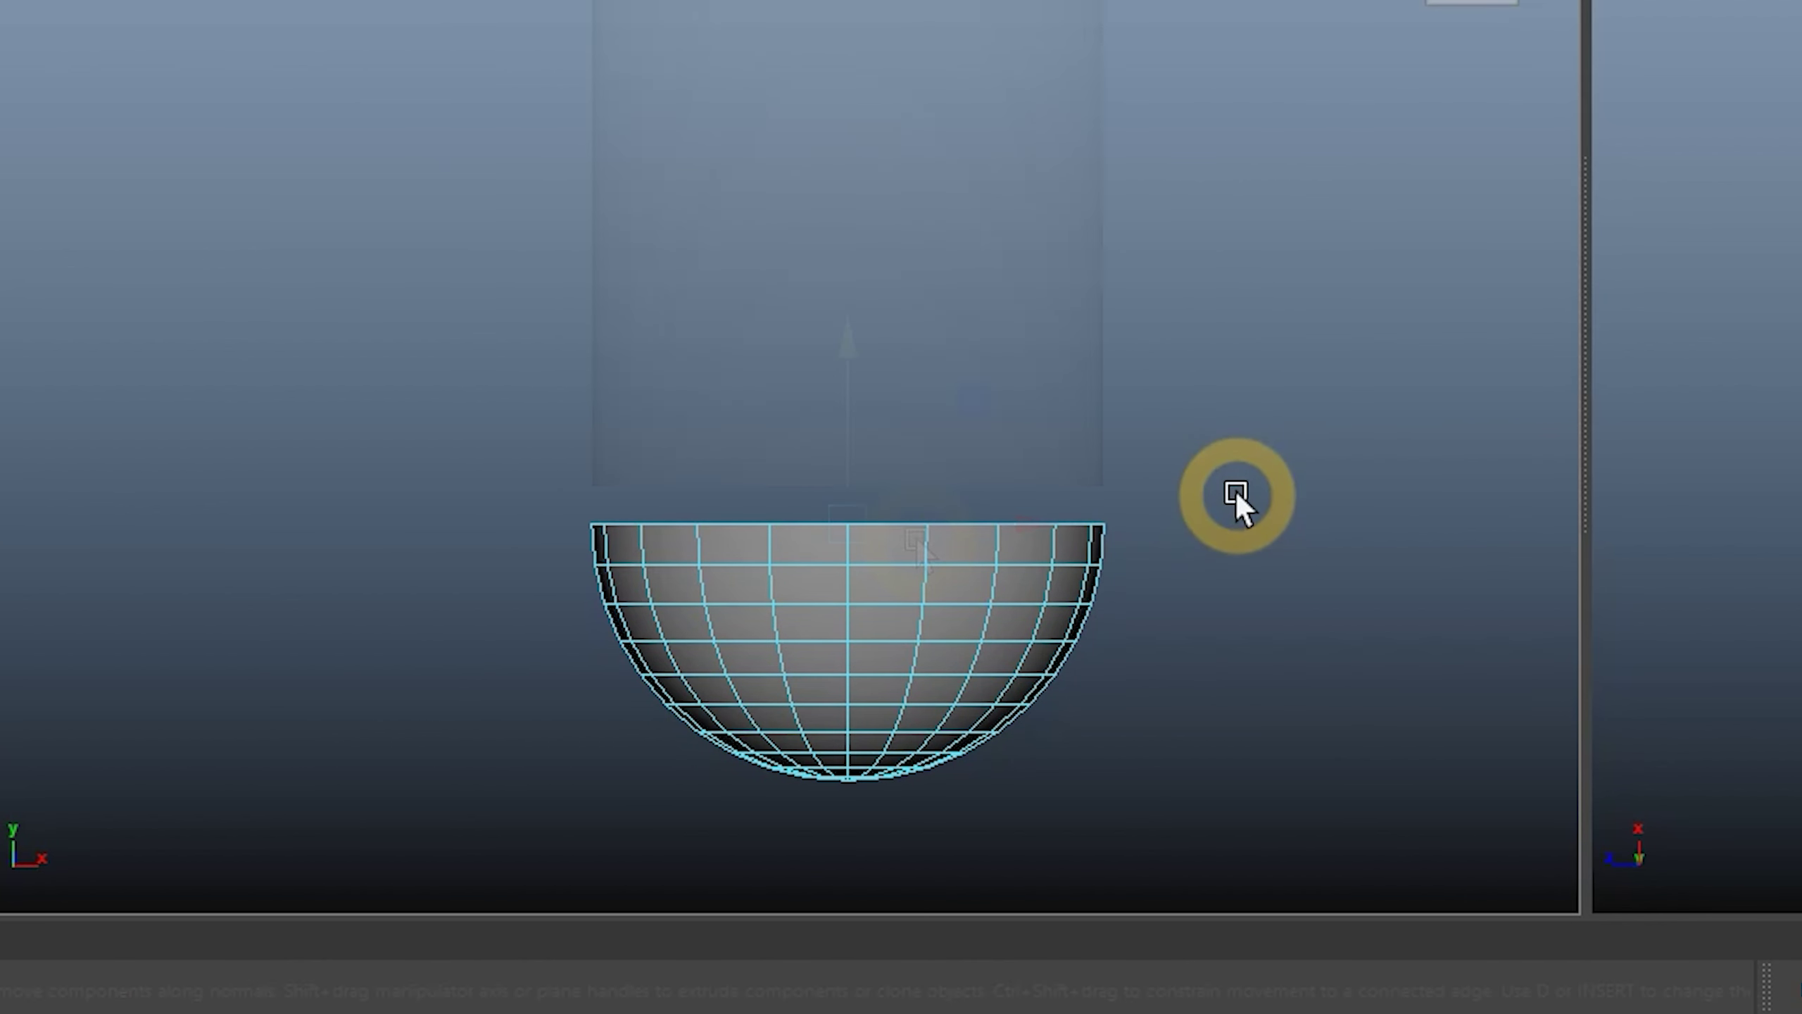
{"action": "left_click", "coordinate": [917, 540]}
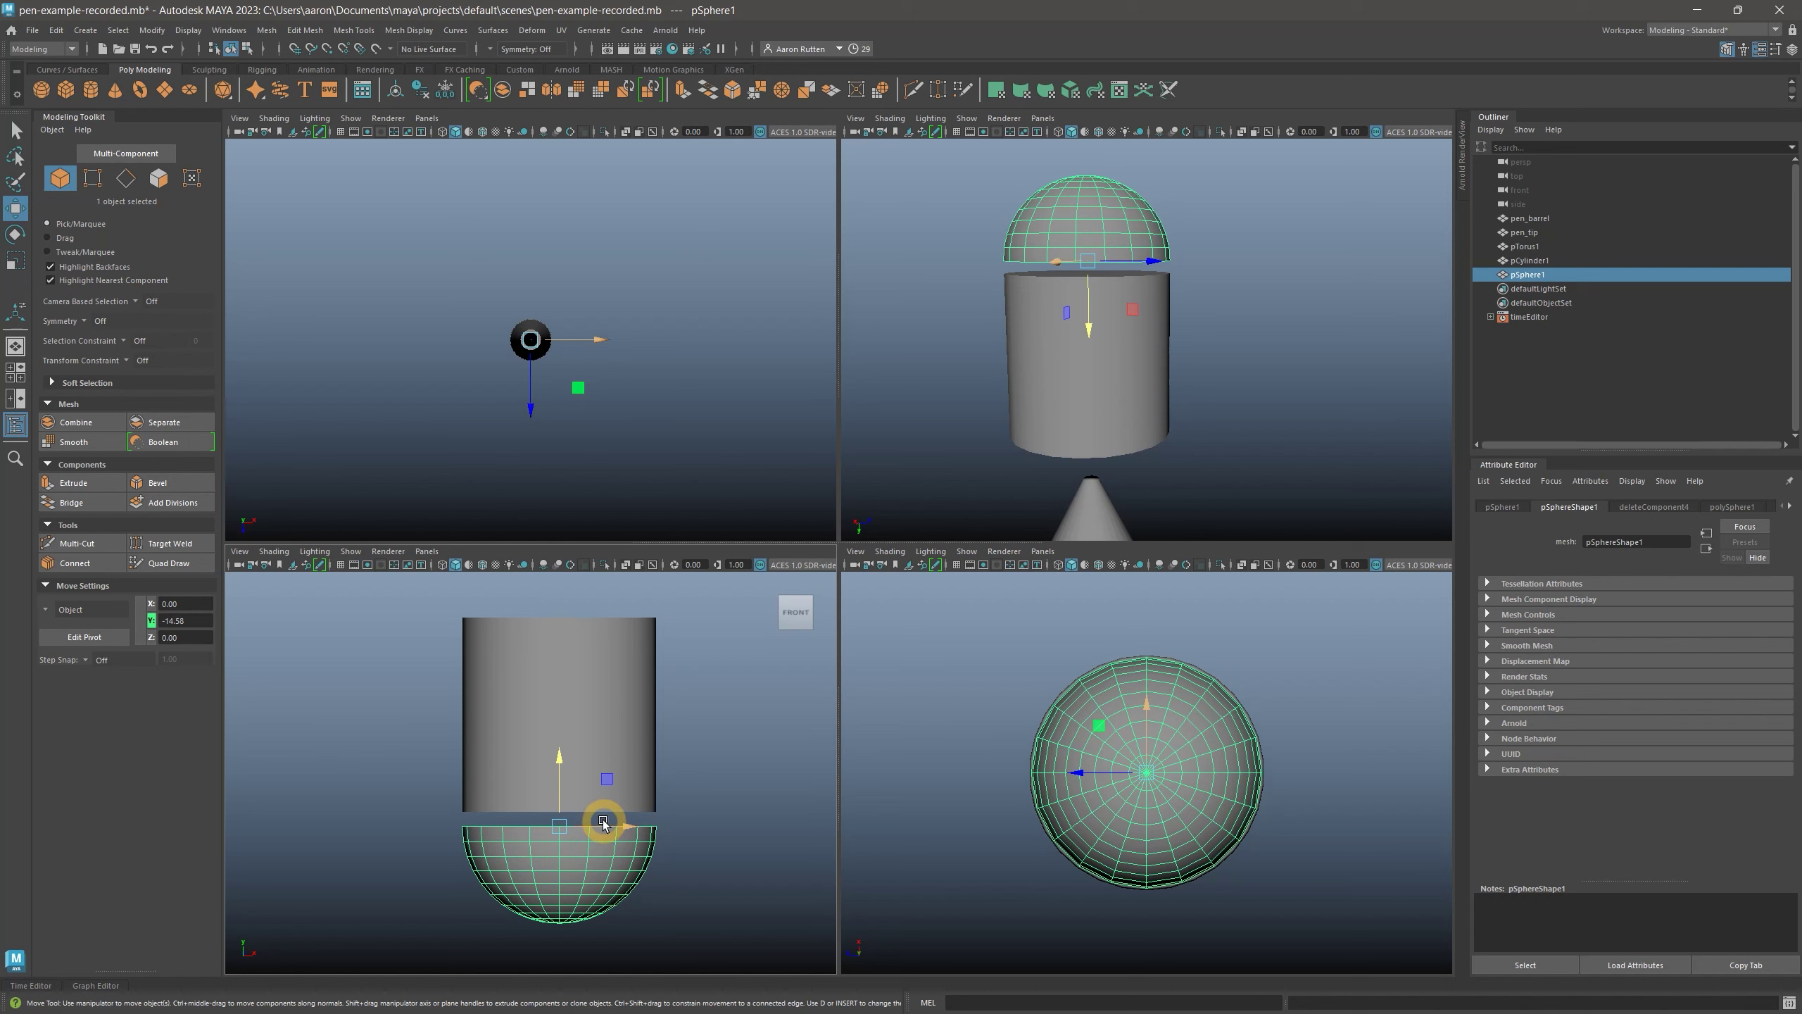
Duplicate the cylinder and hemisphere and move the copies to the pen's top end
{"action": "left_click_drag", "start_coordinate": [781, 723], "coordinate": [415, 856]}
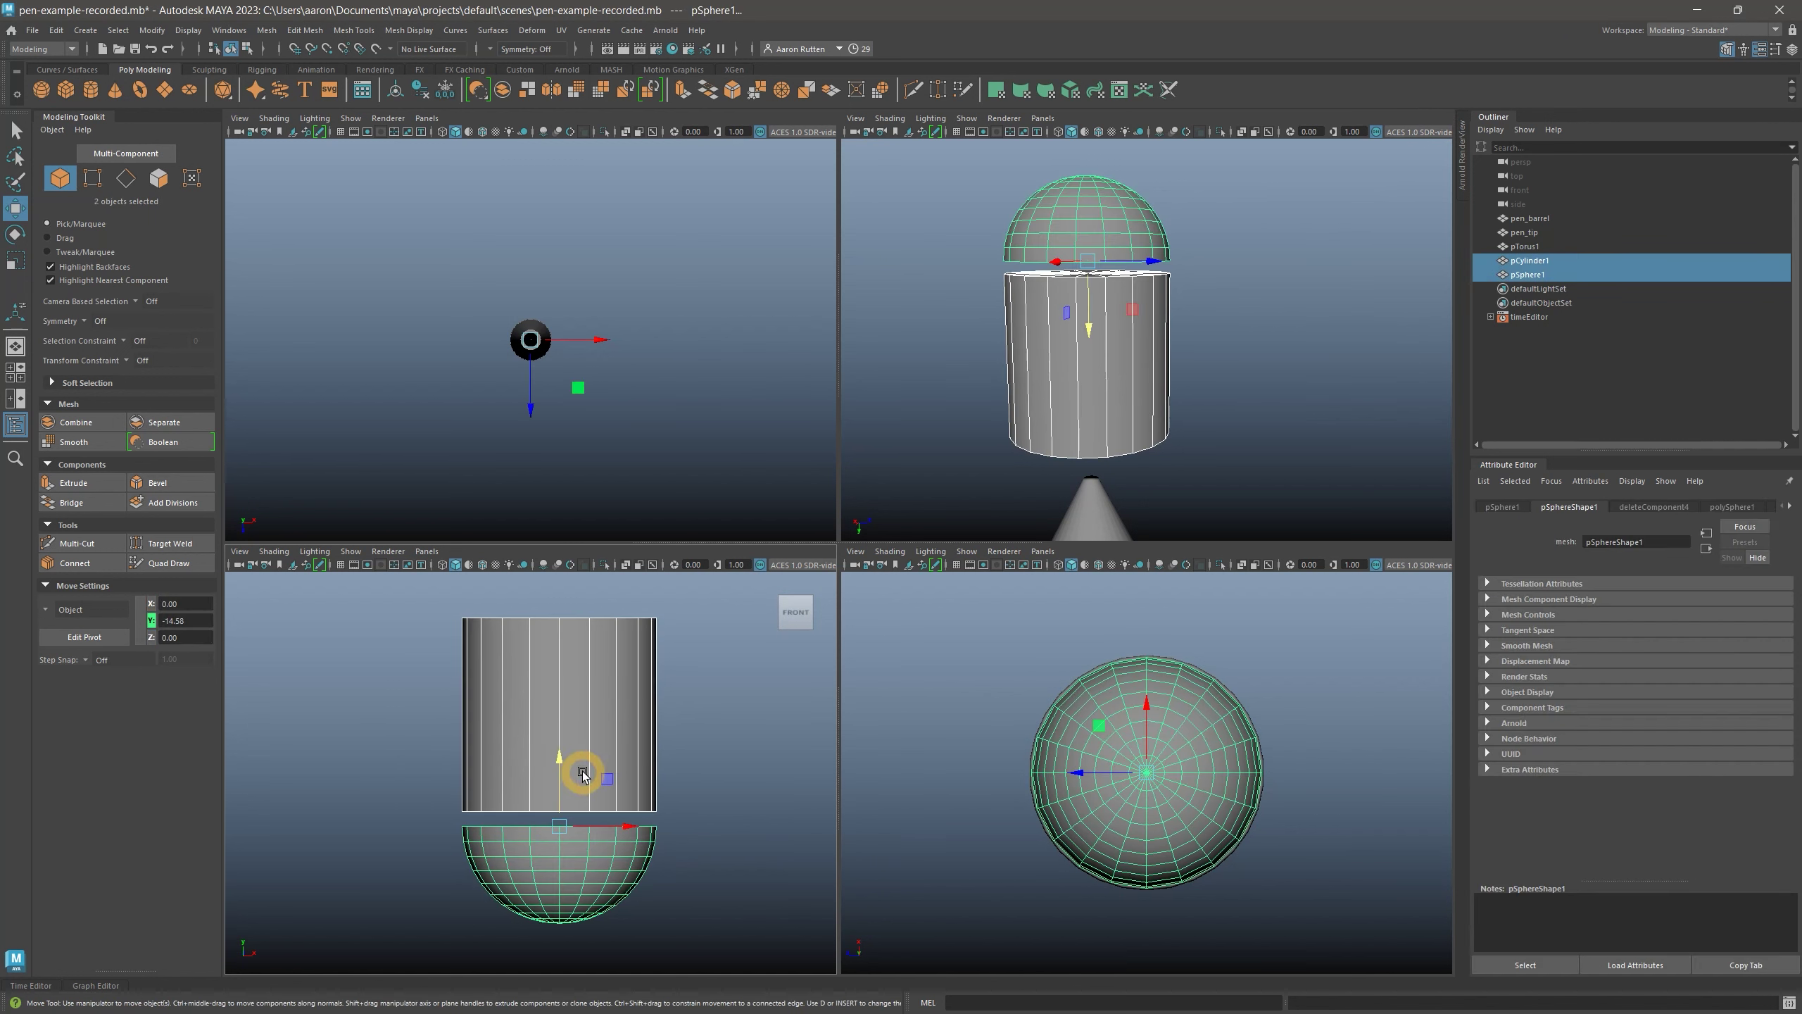
{"action": "key", "text": "ctrl+d"}
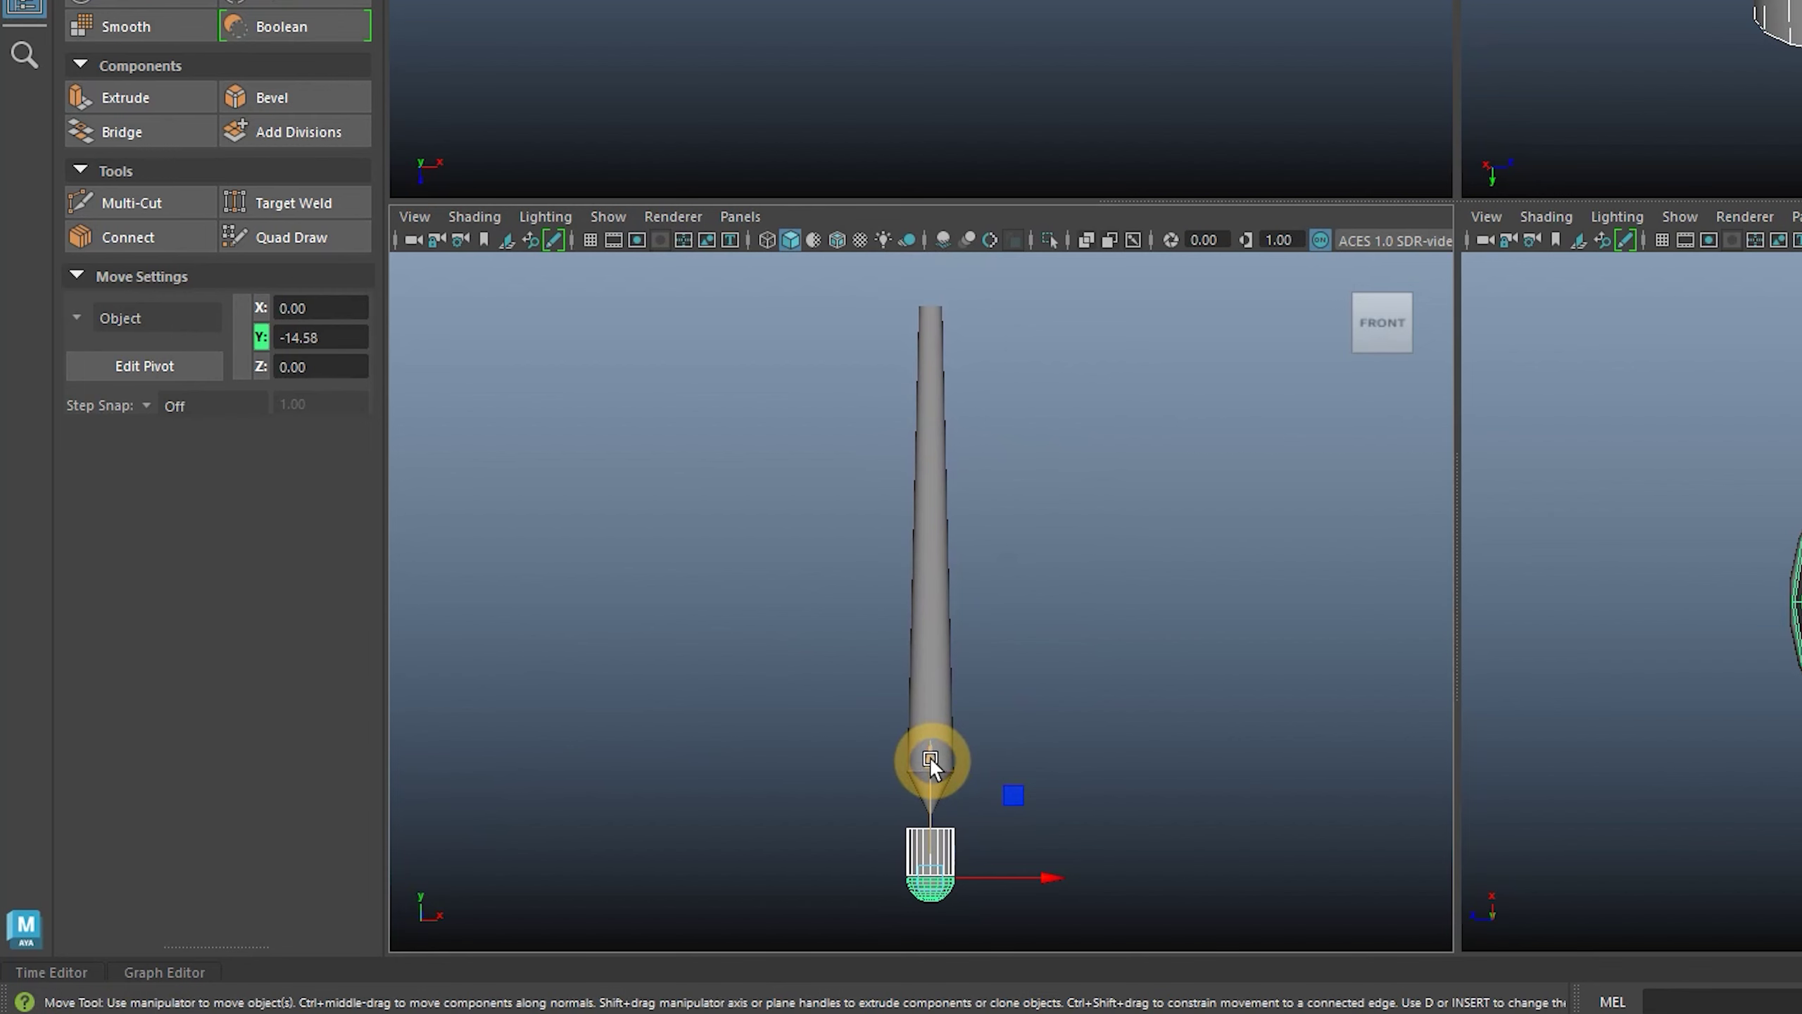
{"action": "left_click_drag", "start_coordinate": [537, 859], "coordinate": [560, 512]}
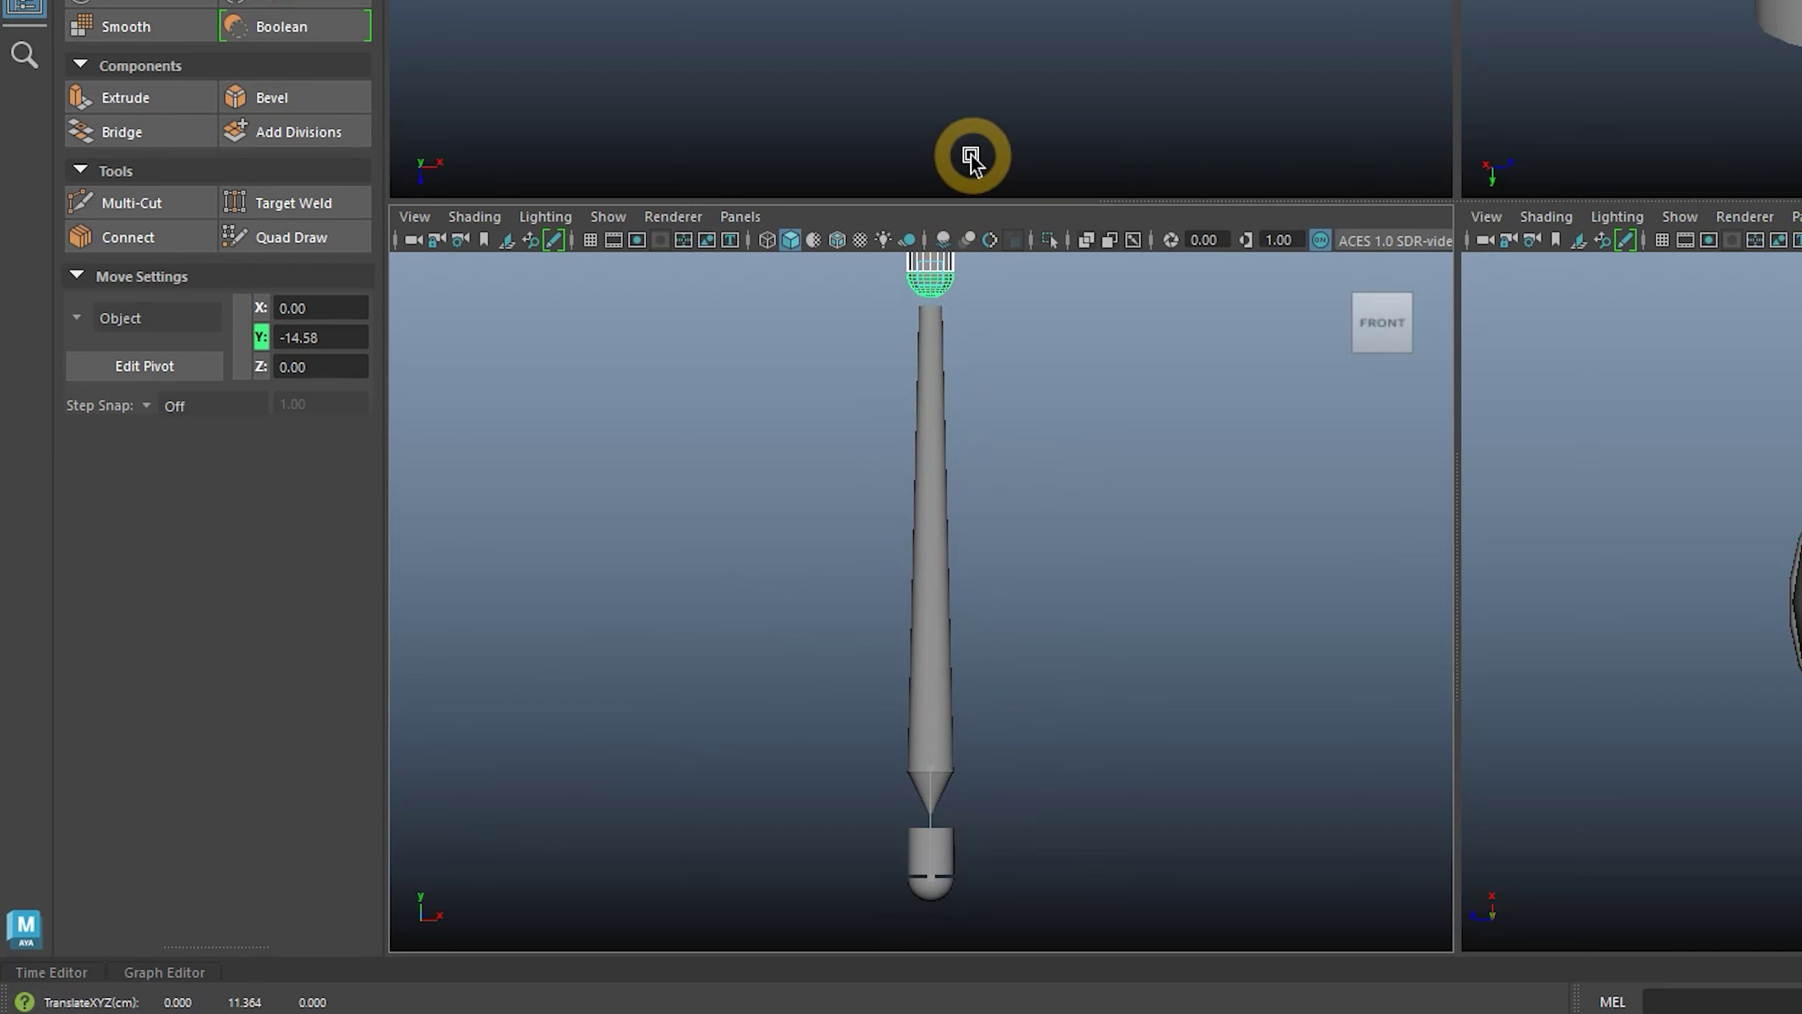
{"action": "left_click_drag", "start_coordinate": [971, 160], "coordinate": [973, 169]}
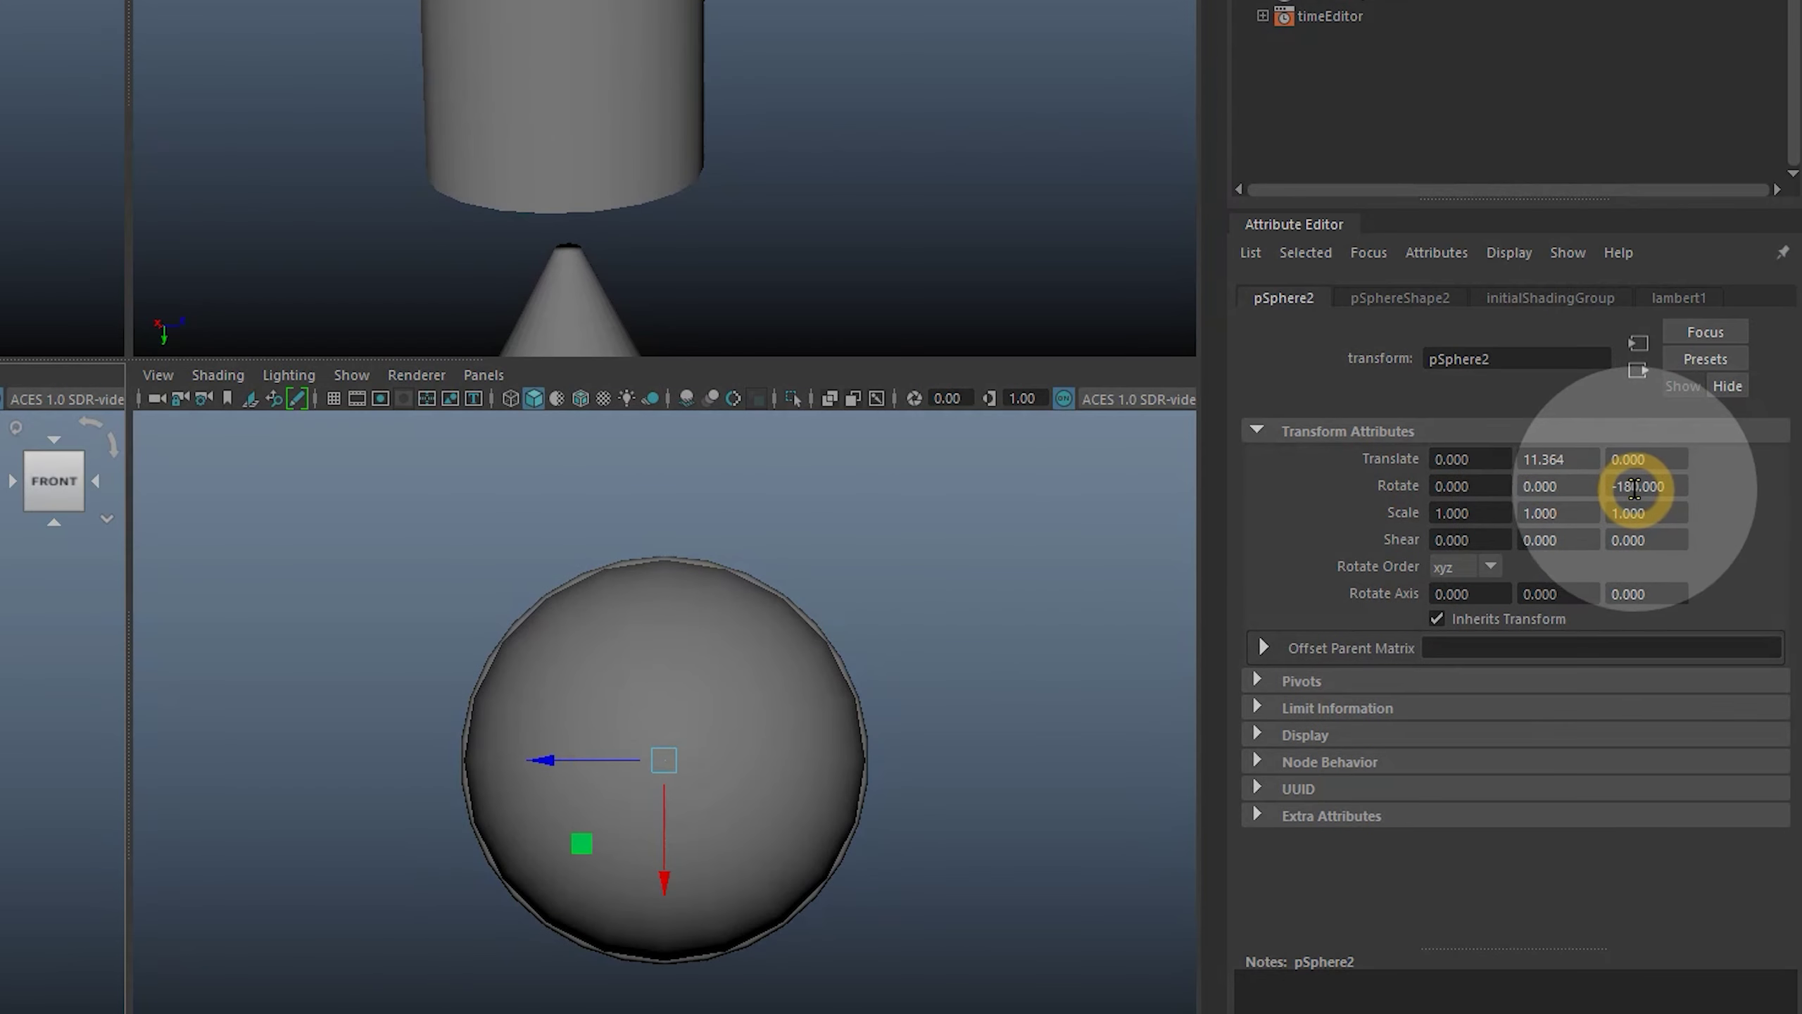
Flip the copied dome with Rotate Z -180 and stretch it taller in Y
{"action": "left_click", "coordinate": [1639, 487]}
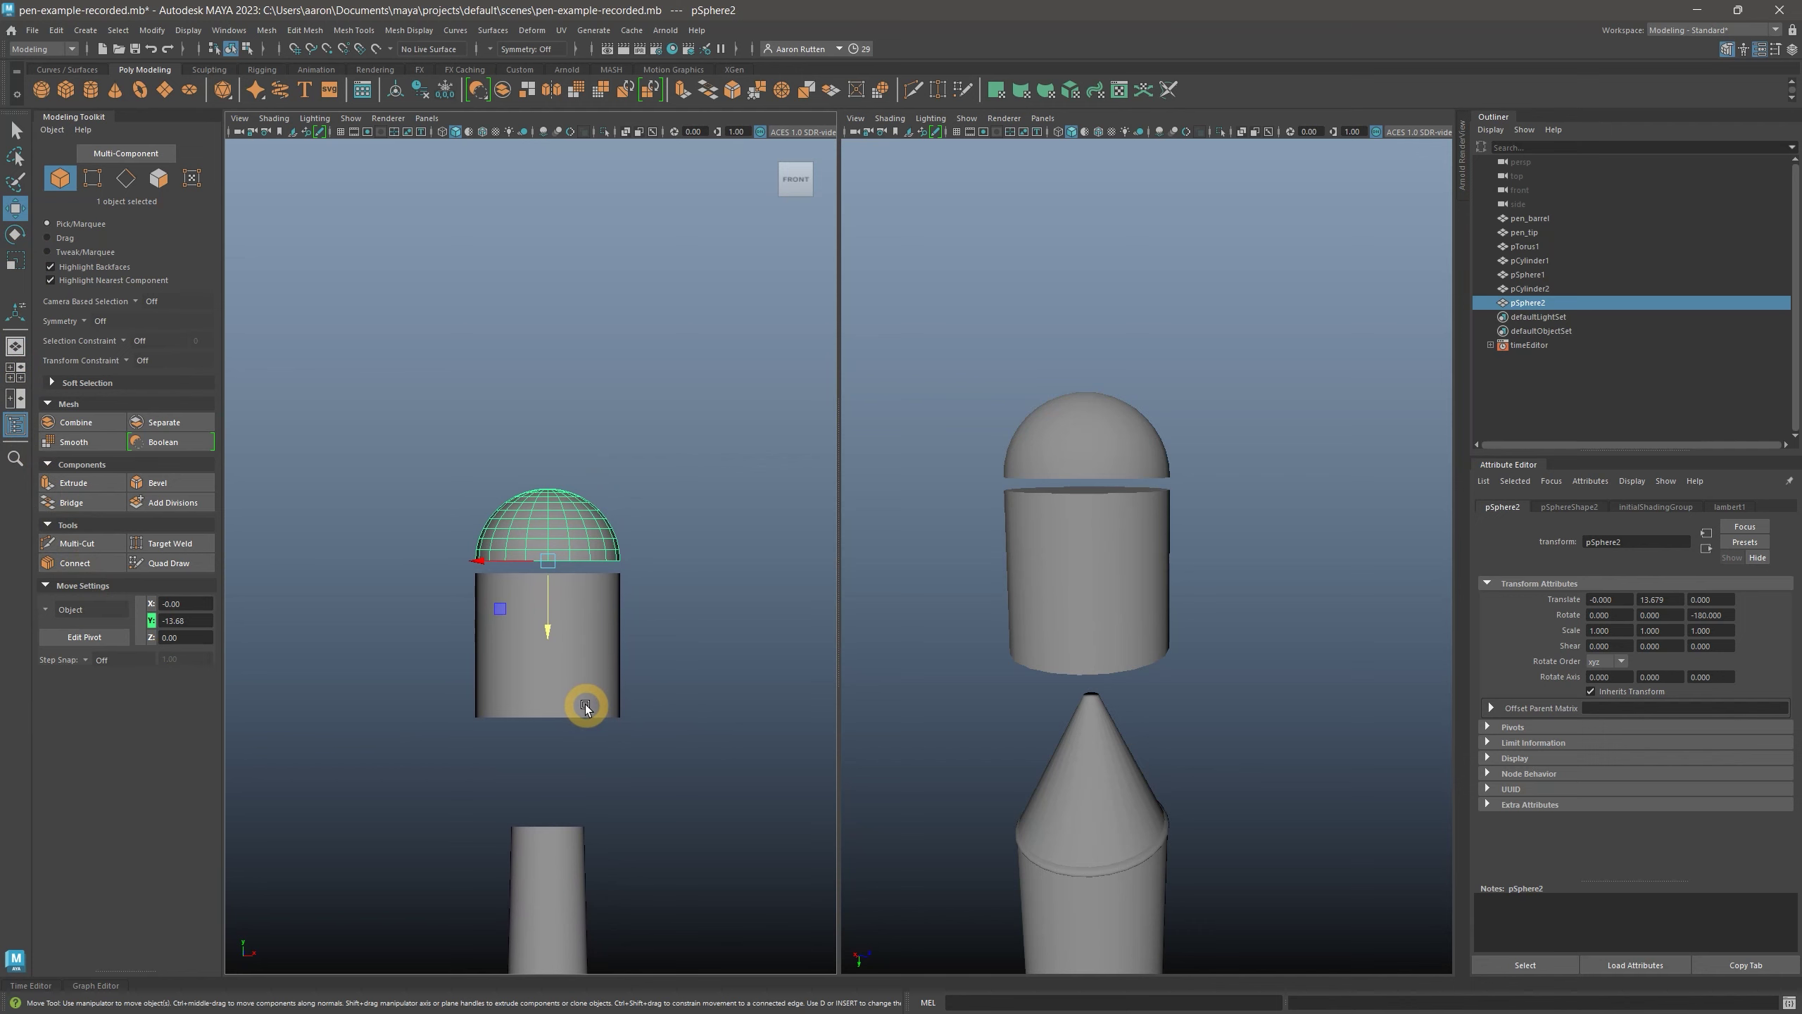
{"action": "key", "text": "r"}
{"action": "left_click_drag", "start_coordinate": [545, 614], "coordinate": [547, 674]}
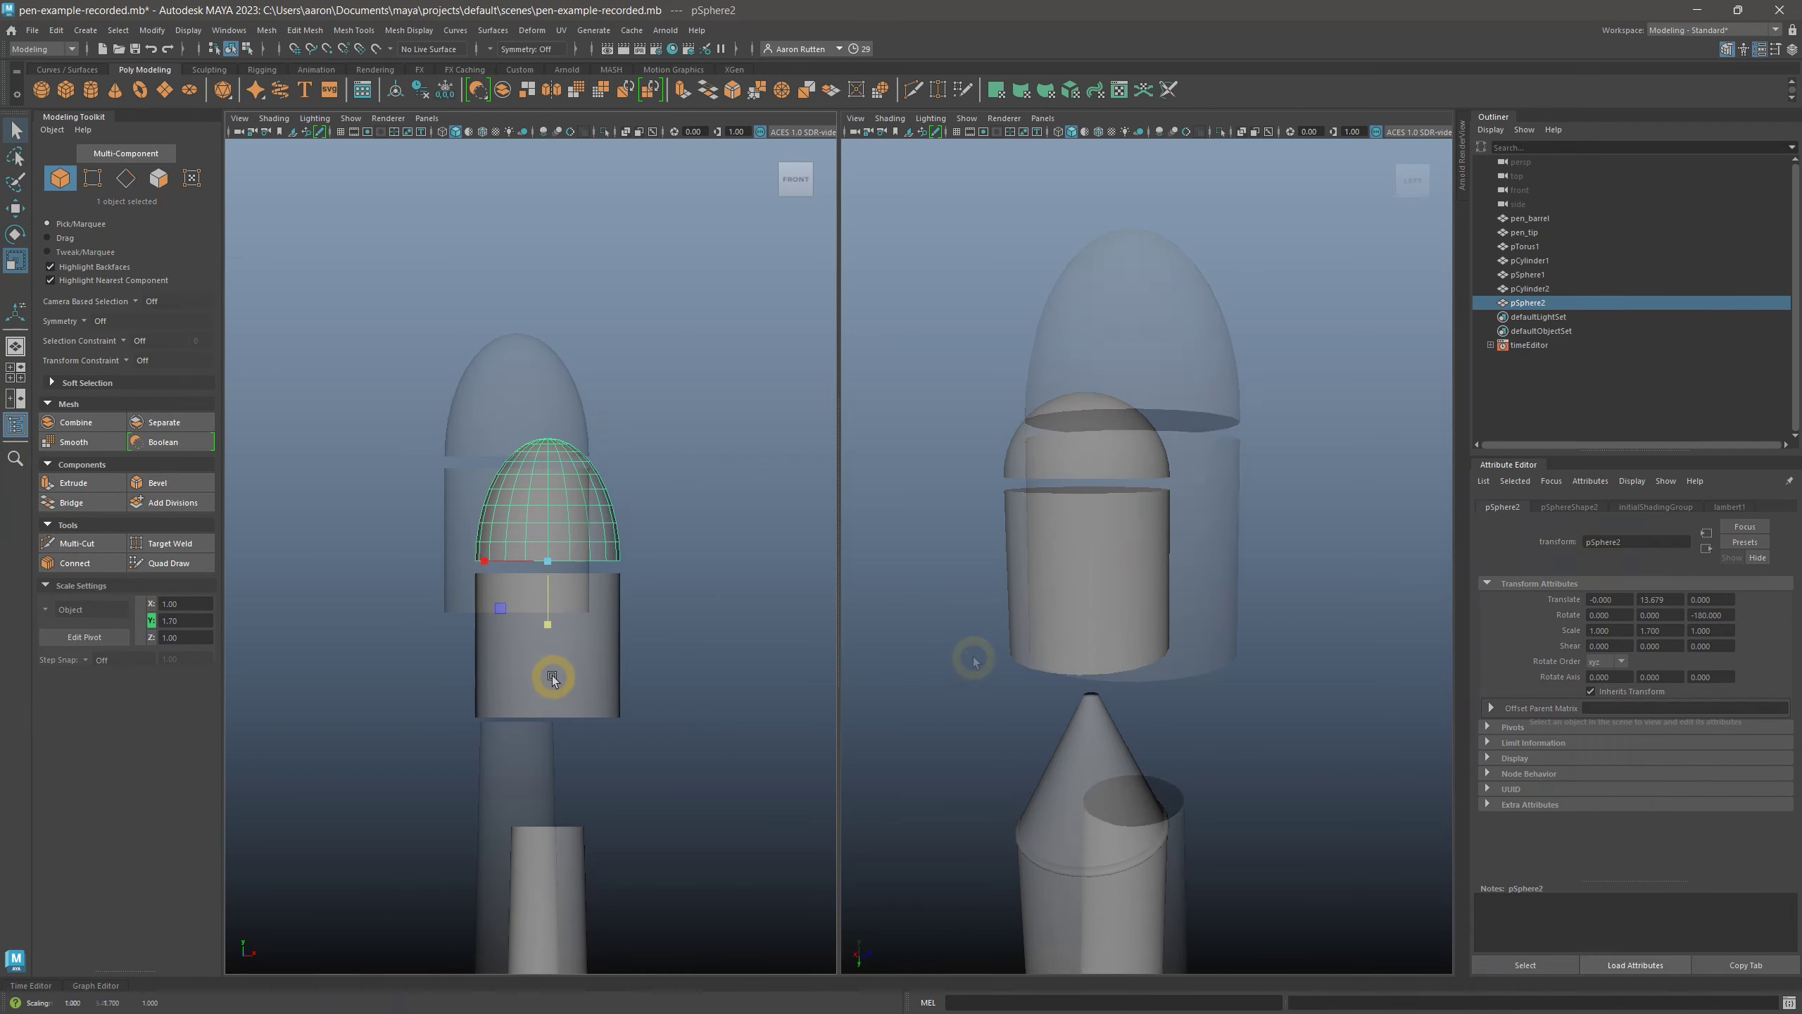
{"action": "left_click", "coordinate": [367, 491]}
{"action": "left_click", "coordinate": [158, 180]}
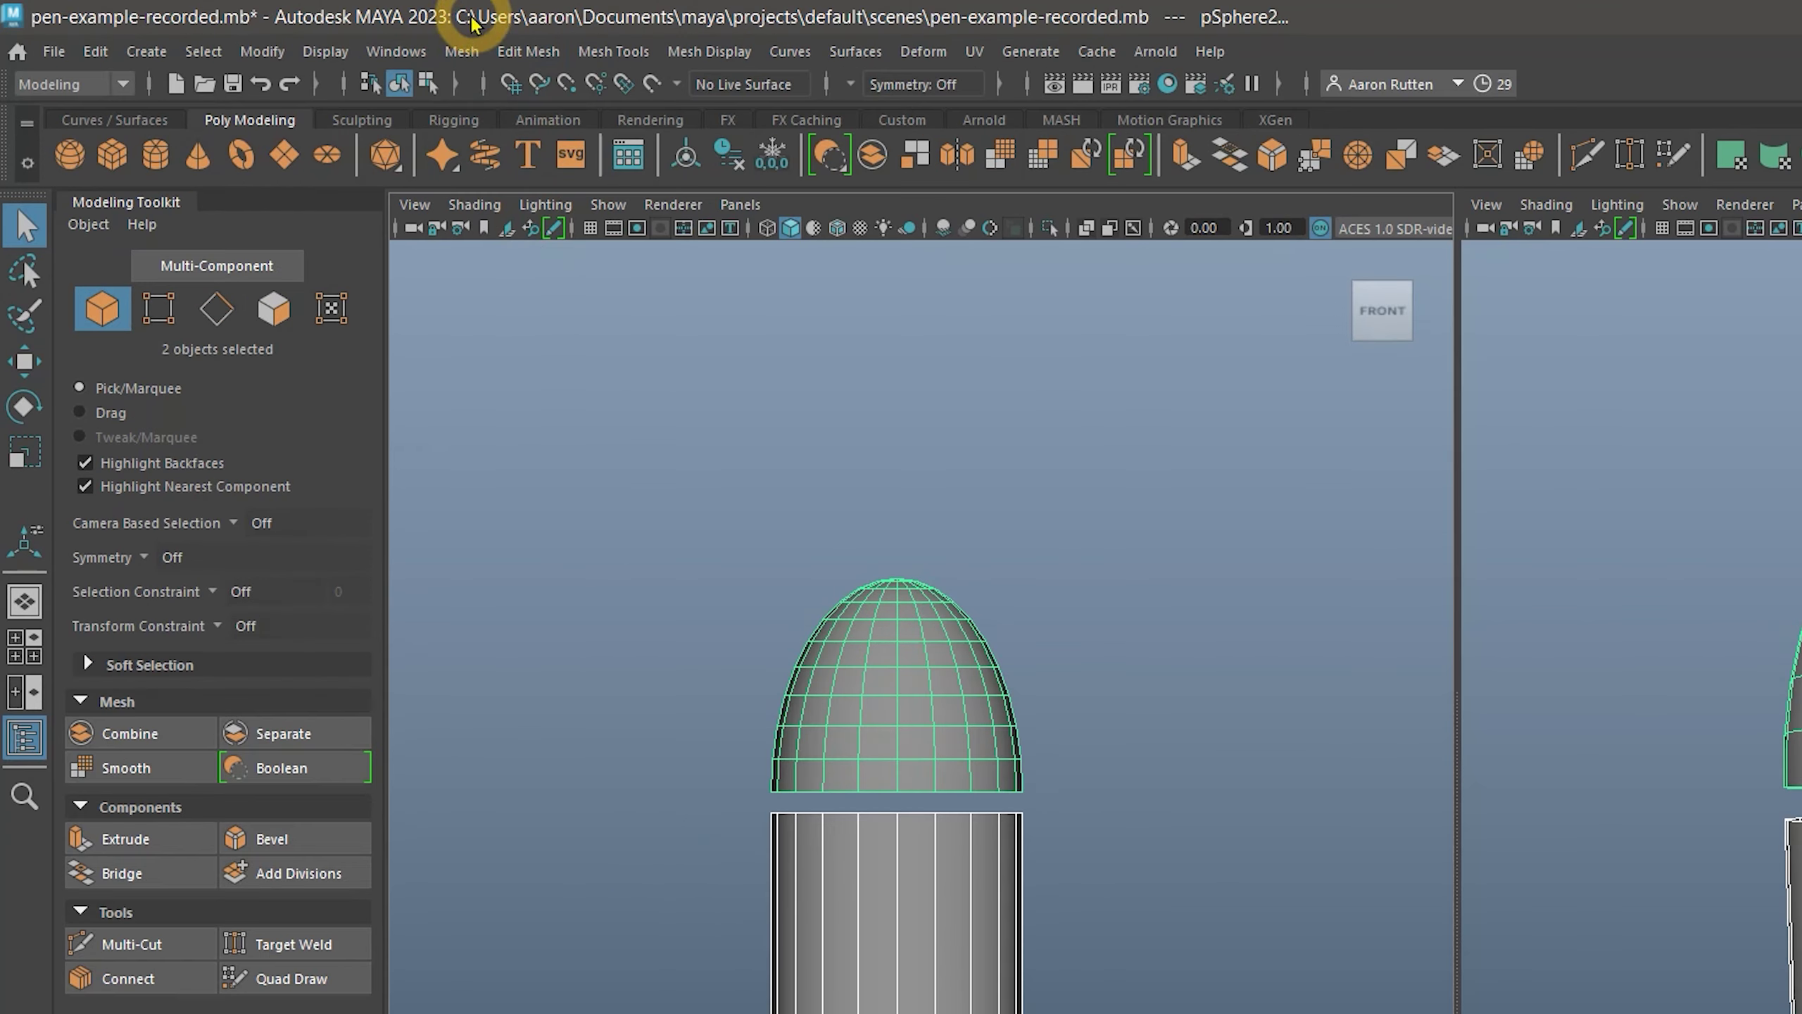
Combine the dome and short cylinder into one mesh with Mesh > Combine
{"action": "left_click", "coordinate": [345, 35]}
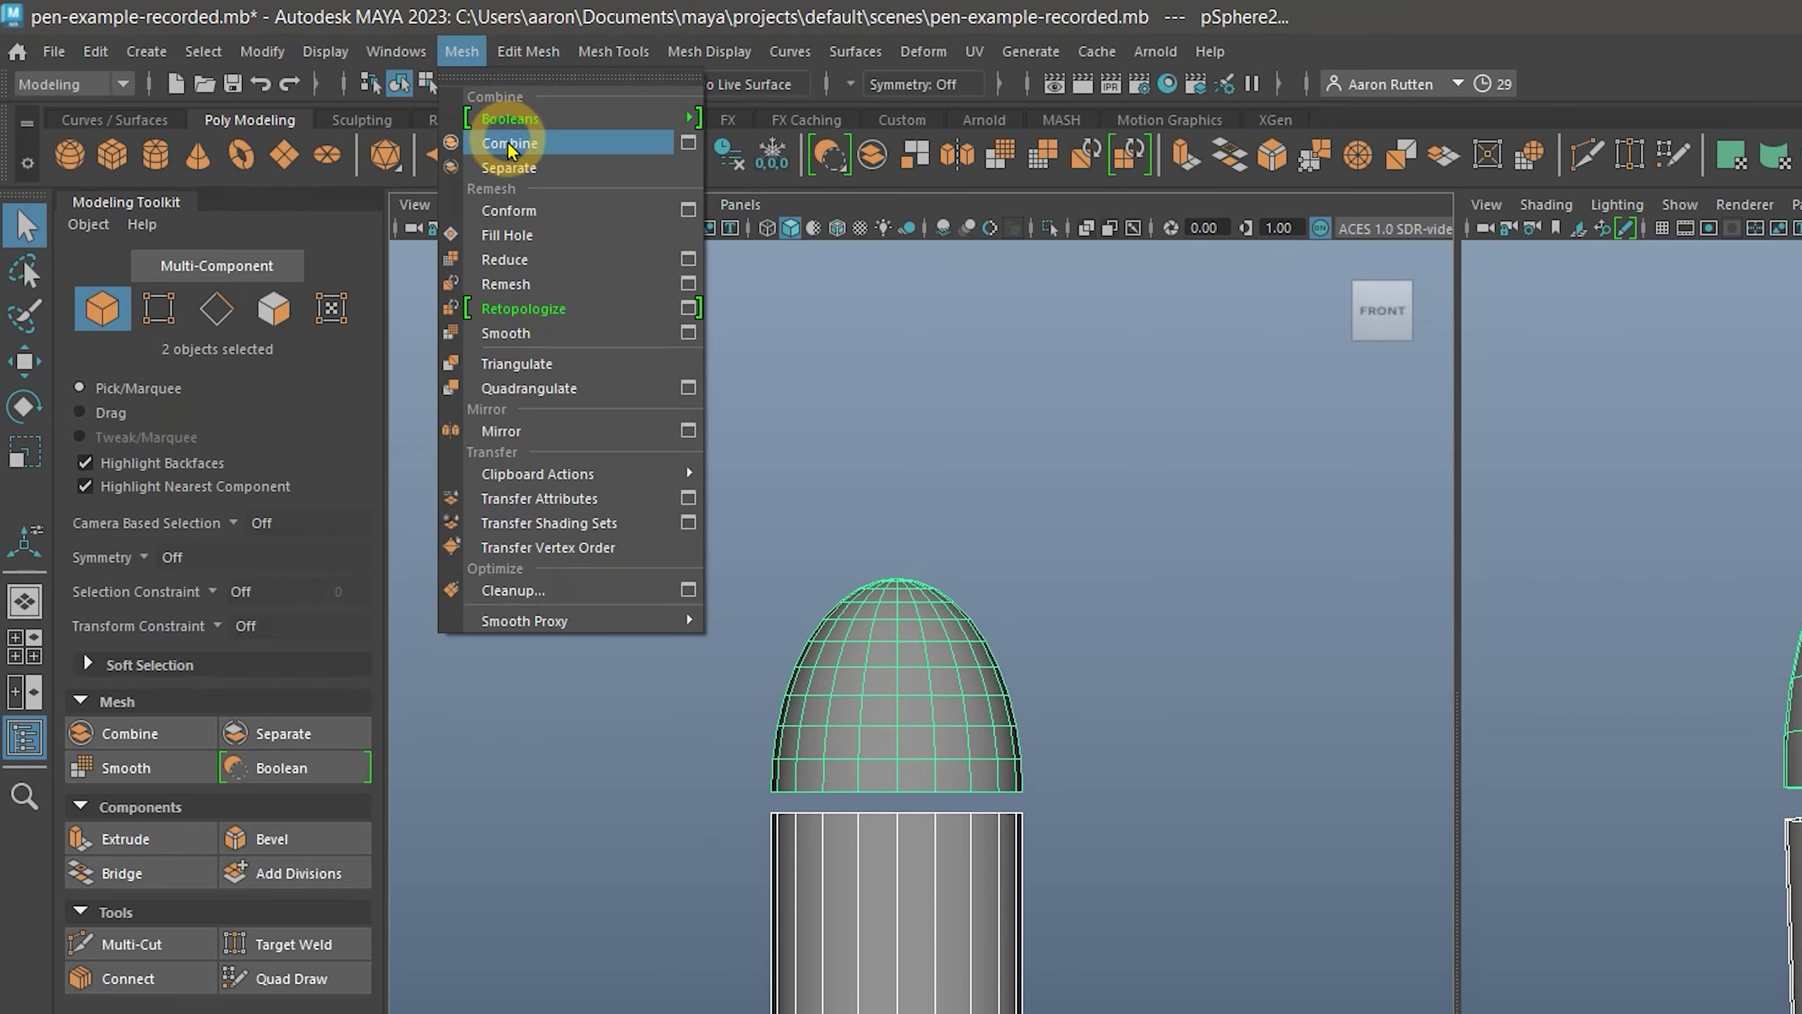
{"action": "left_click", "coordinate": [122, 730]}
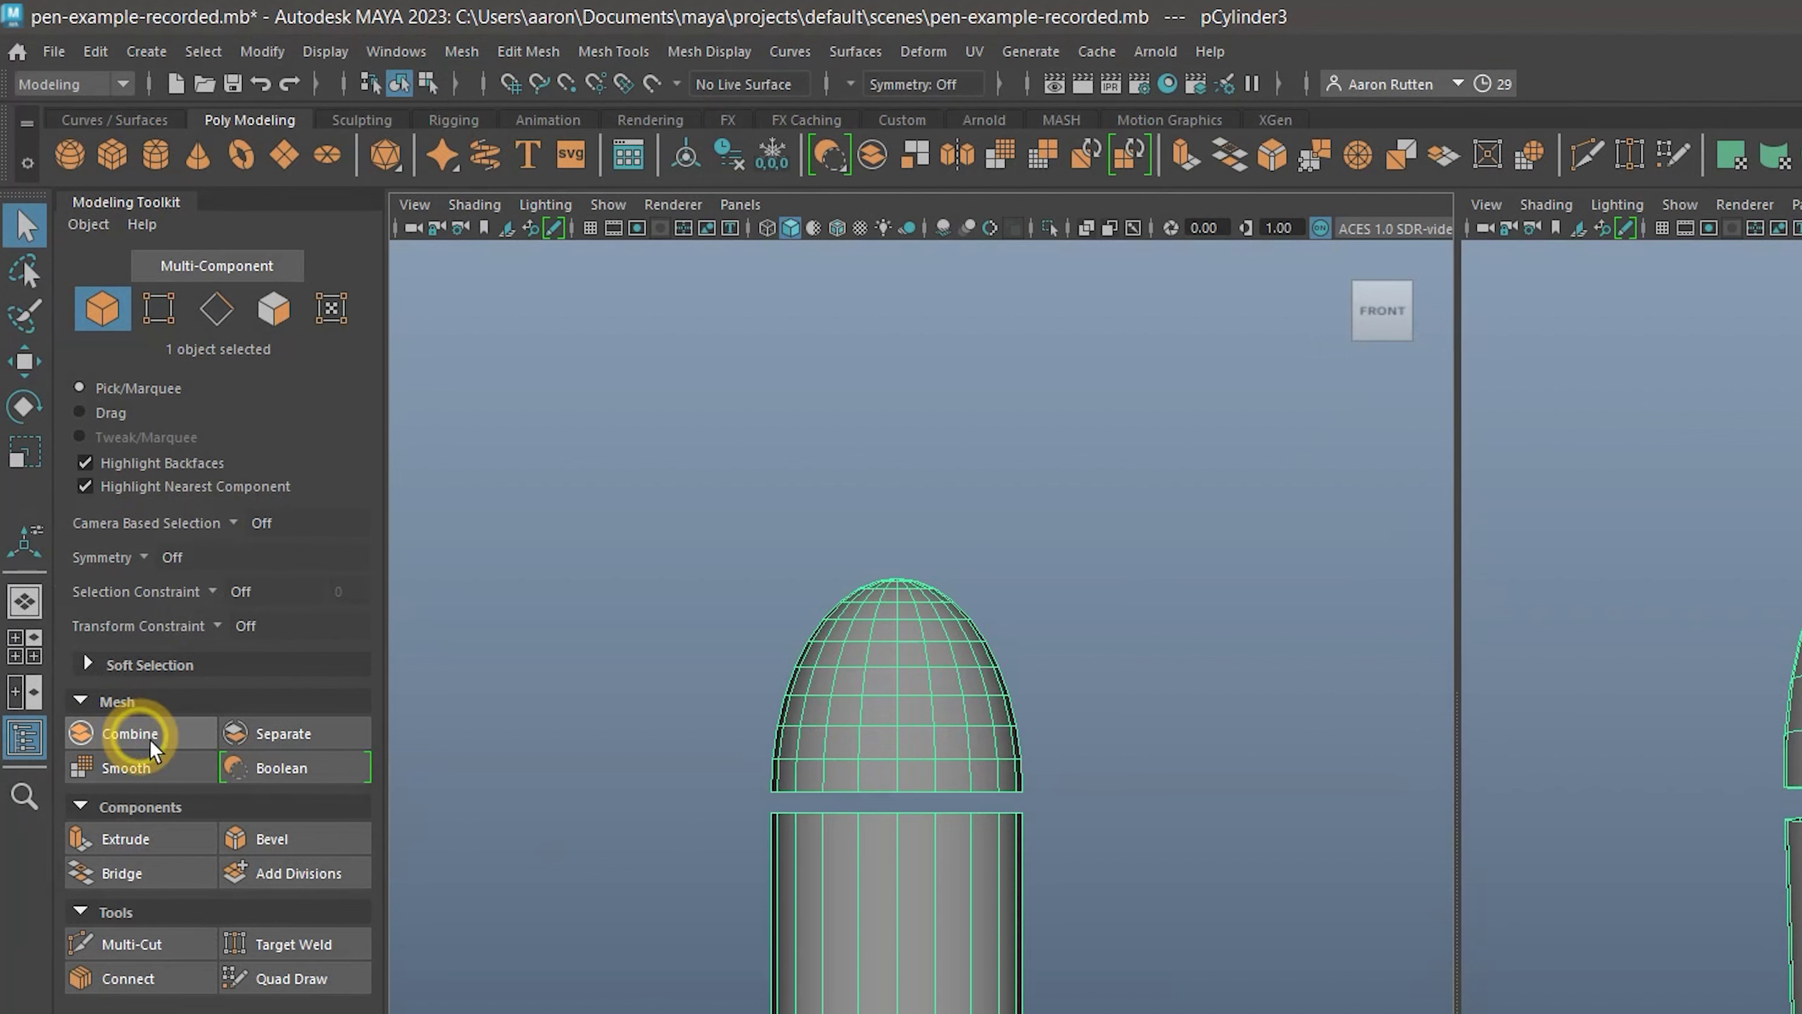
{"action": "left_click_drag", "start_coordinate": [1147, 597], "coordinate": [716, 966]}
{"action": "left_click", "coordinate": [1011, 830], "text": "shift"}
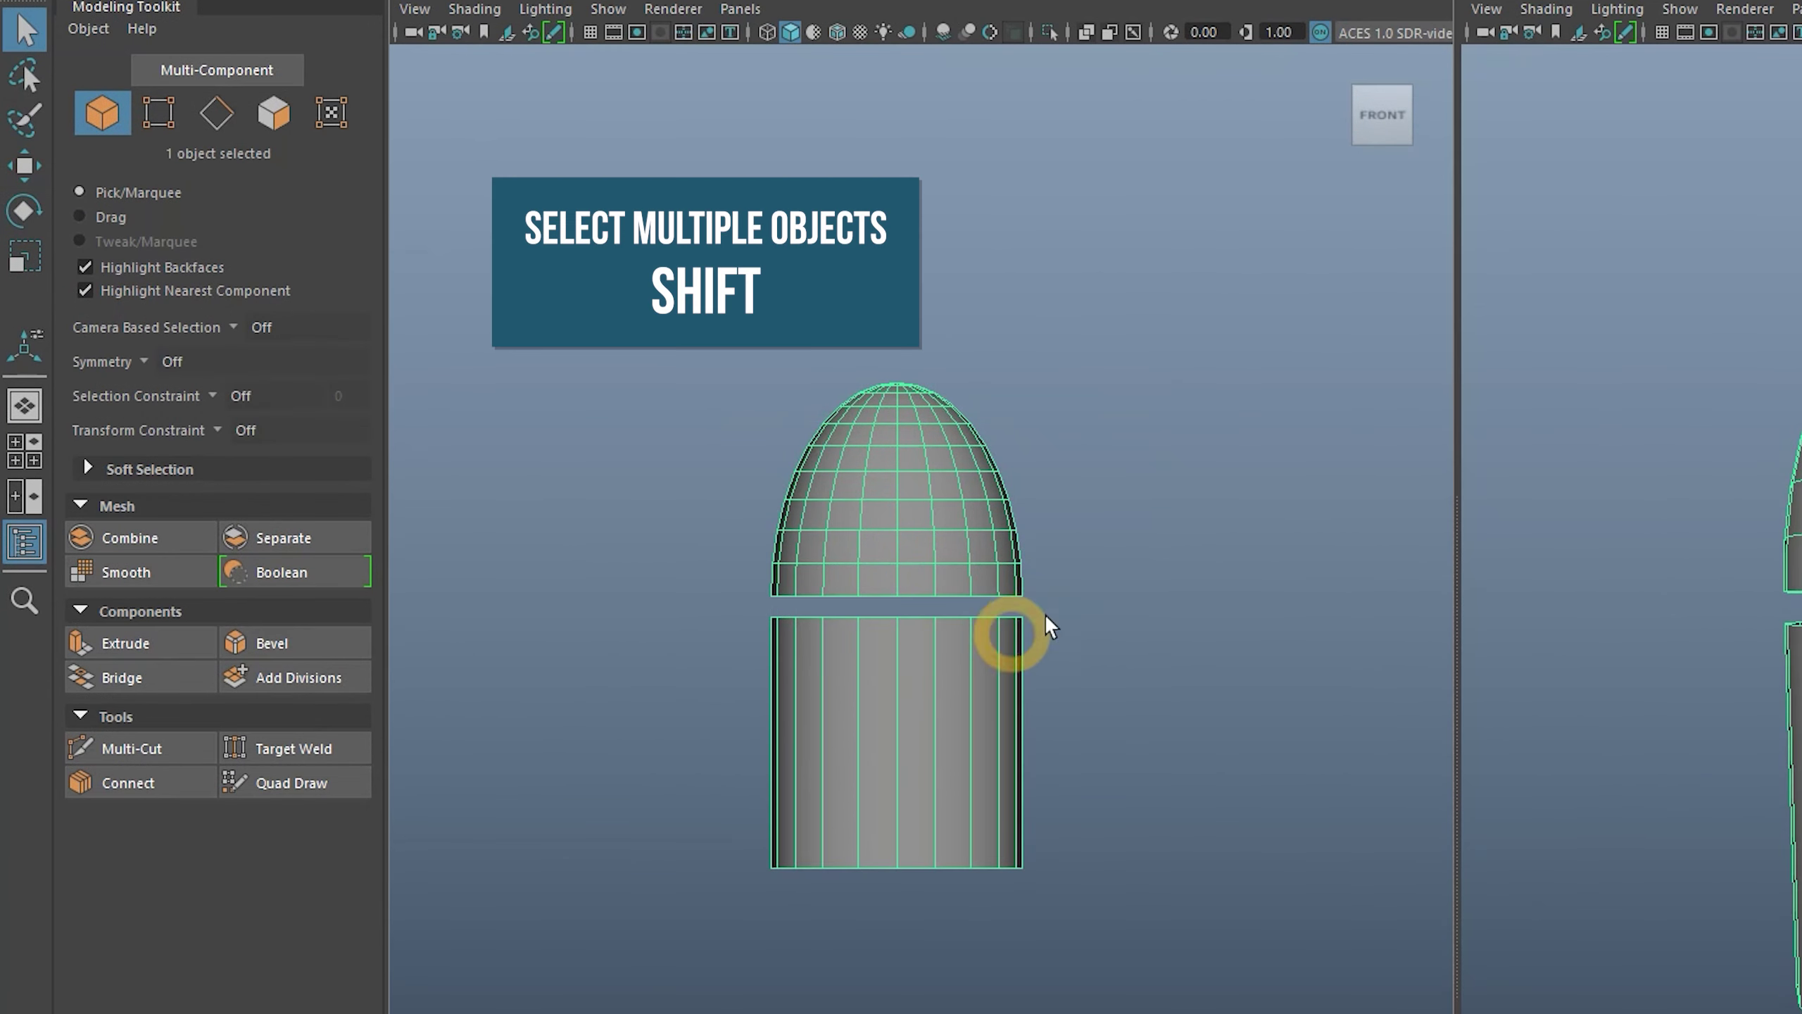
Bridge the two border vertex rows to close the gap in the cap
{"action": "left_click", "coordinate": [1141, 583], "text": "shift"}
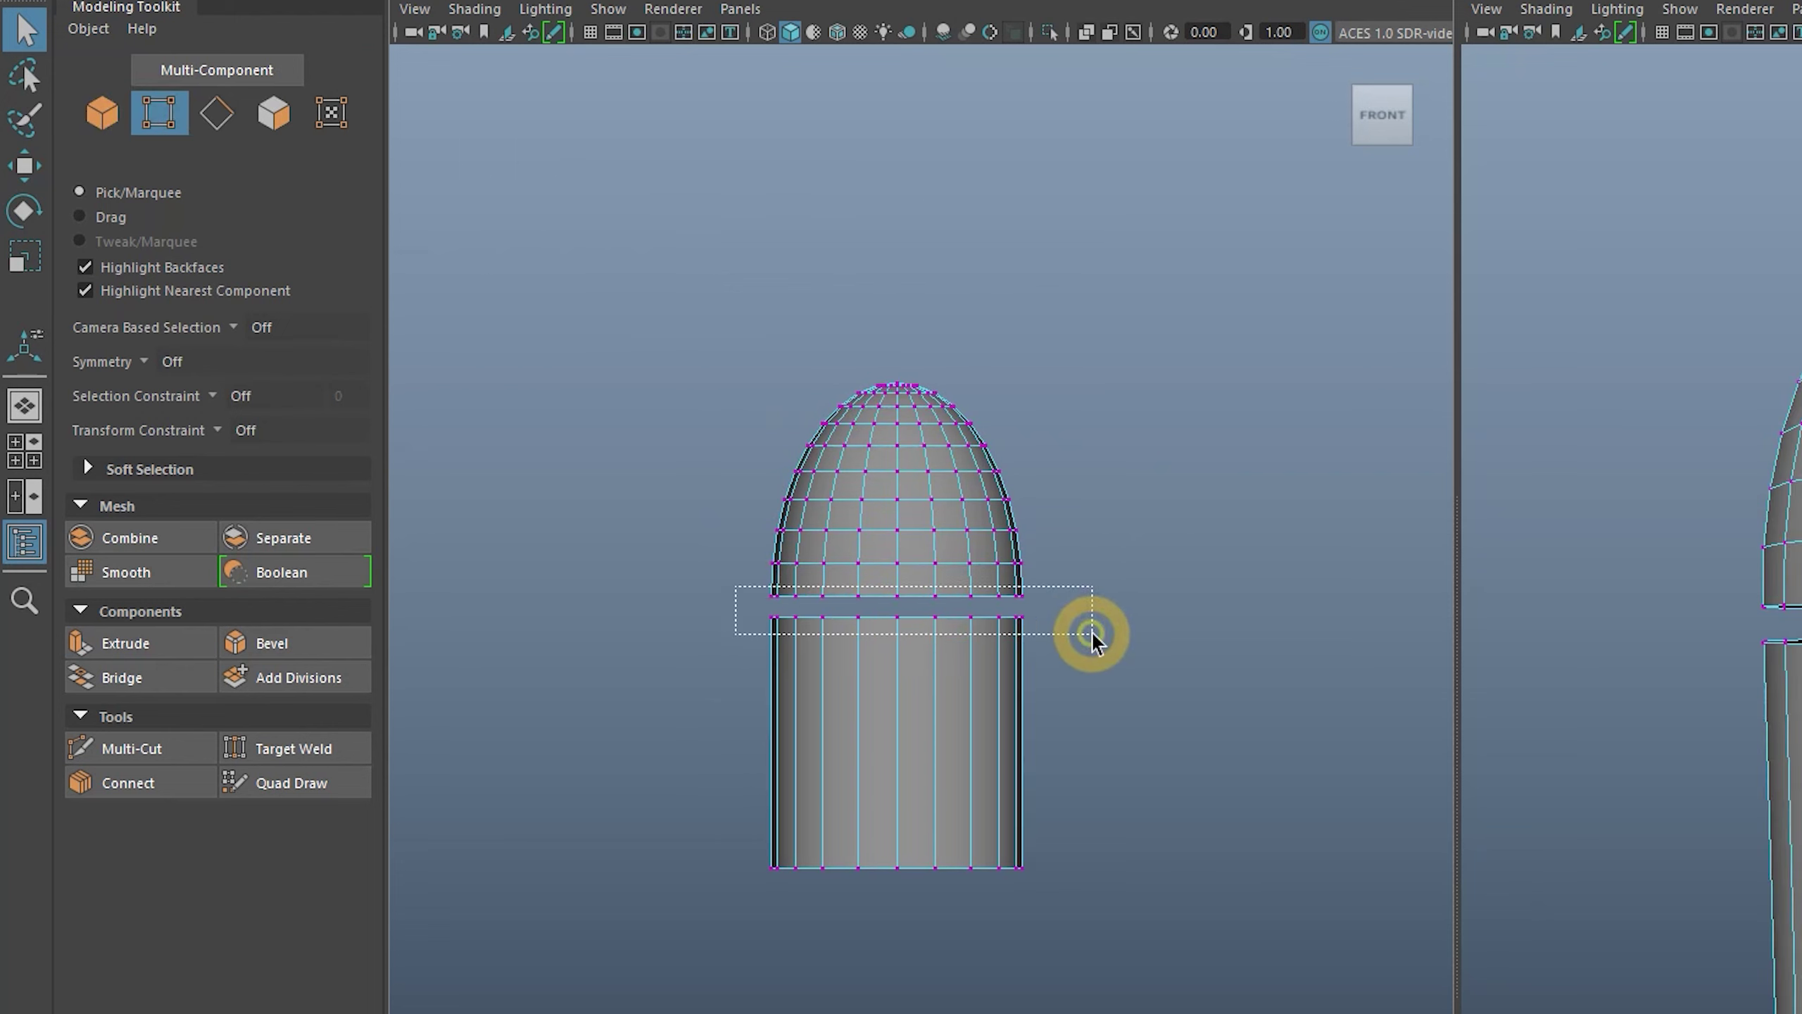
{"action": "left_click_drag", "start_coordinate": [1093, 632], "coordinate": [1091, 633]}
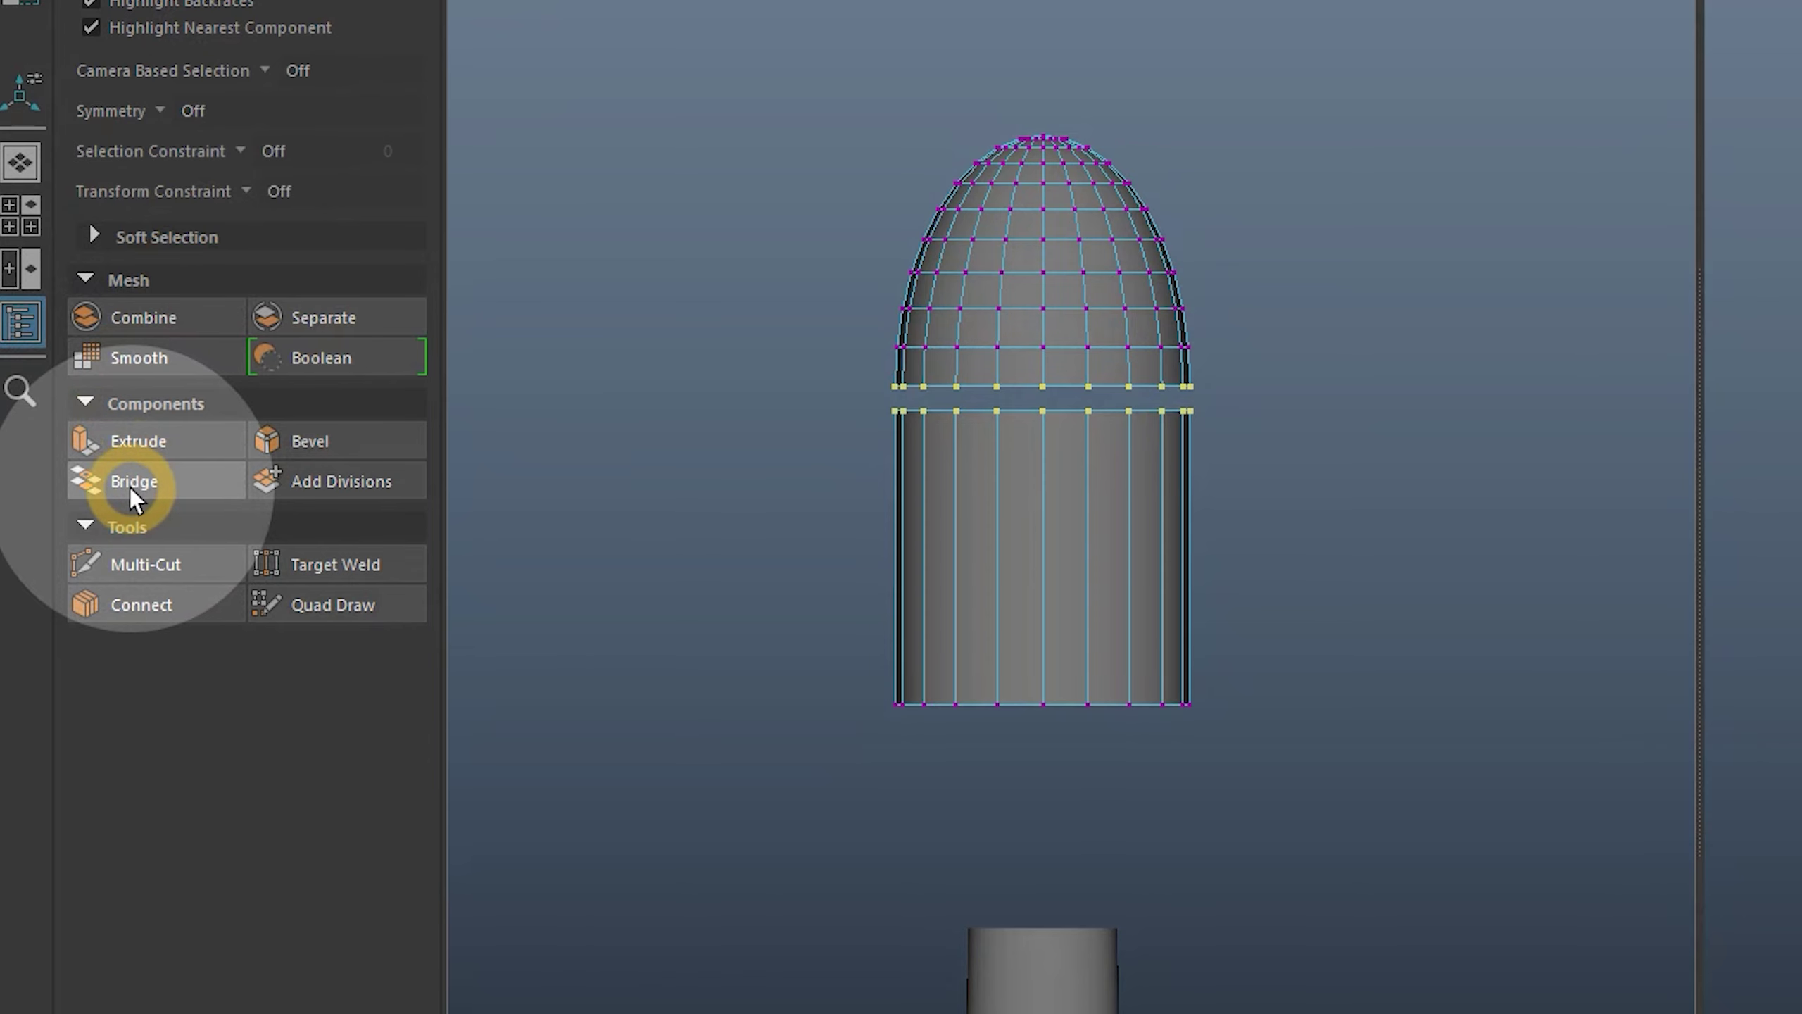
{"action": "left_click", "coordinate": [71, 507]}
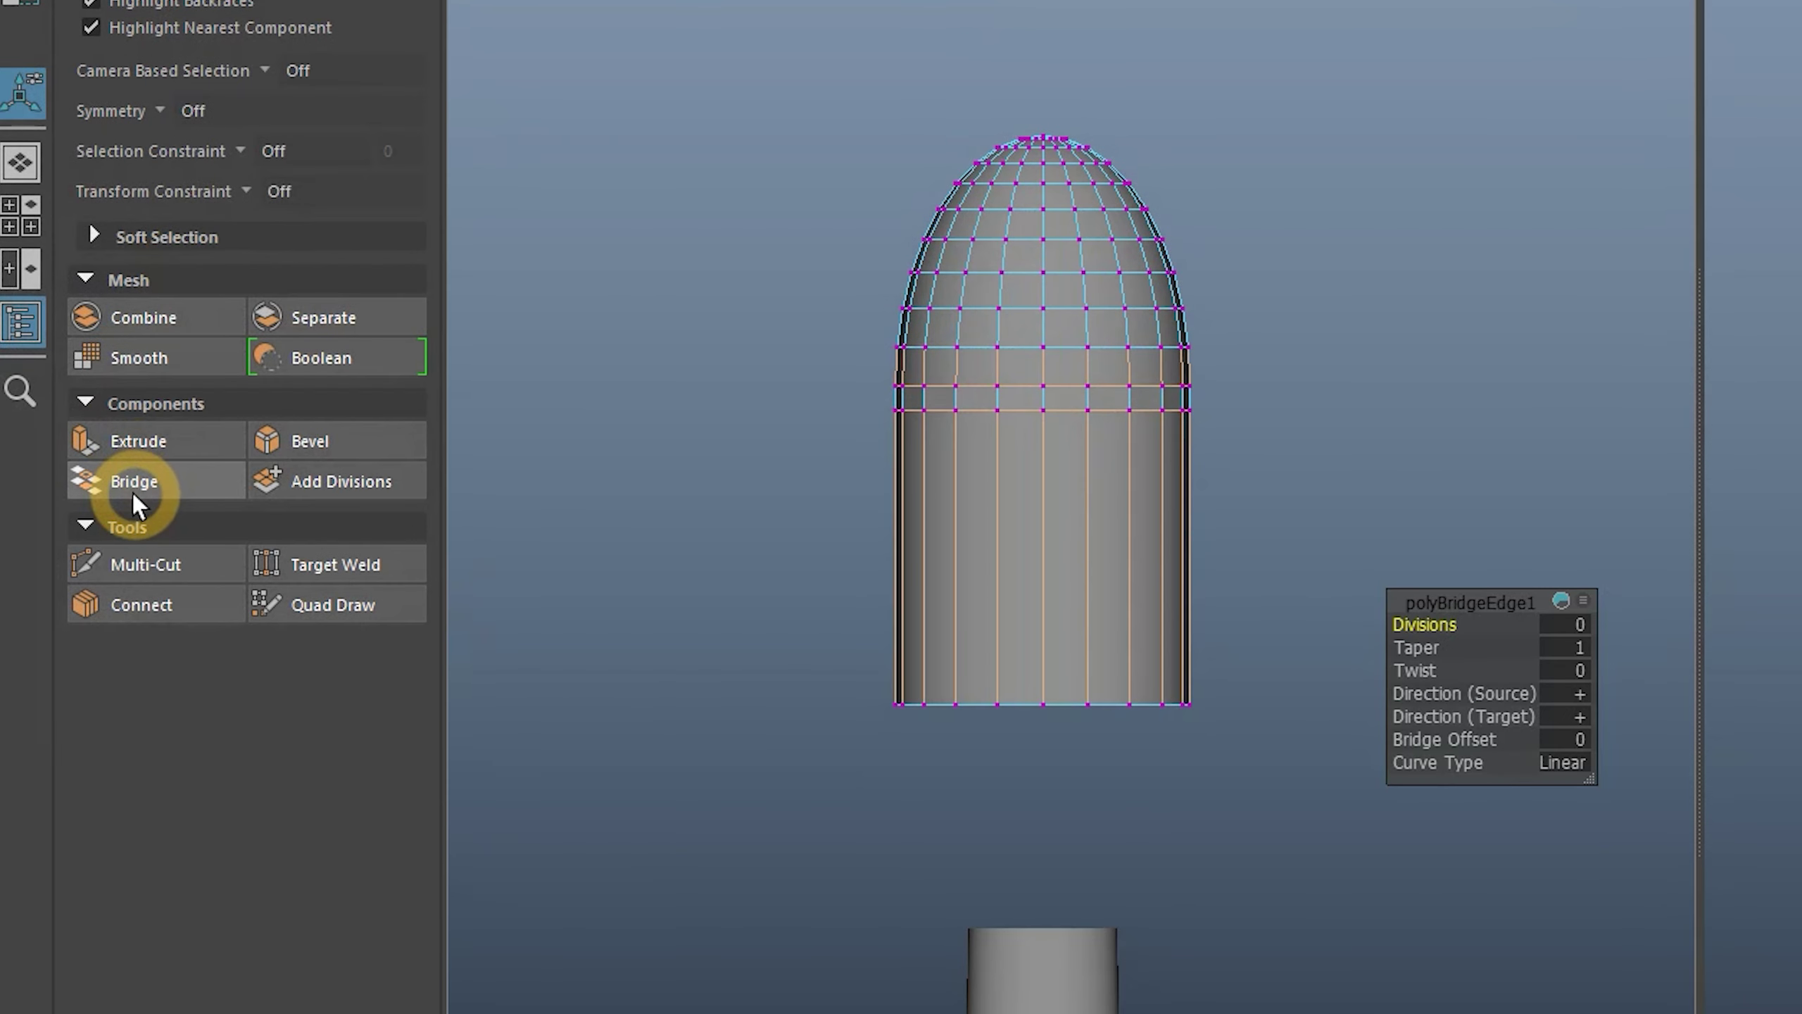
Insert two edge loops on the capsule and bevel each one
{"action": "left_click", "coordinate": [106, 565]}
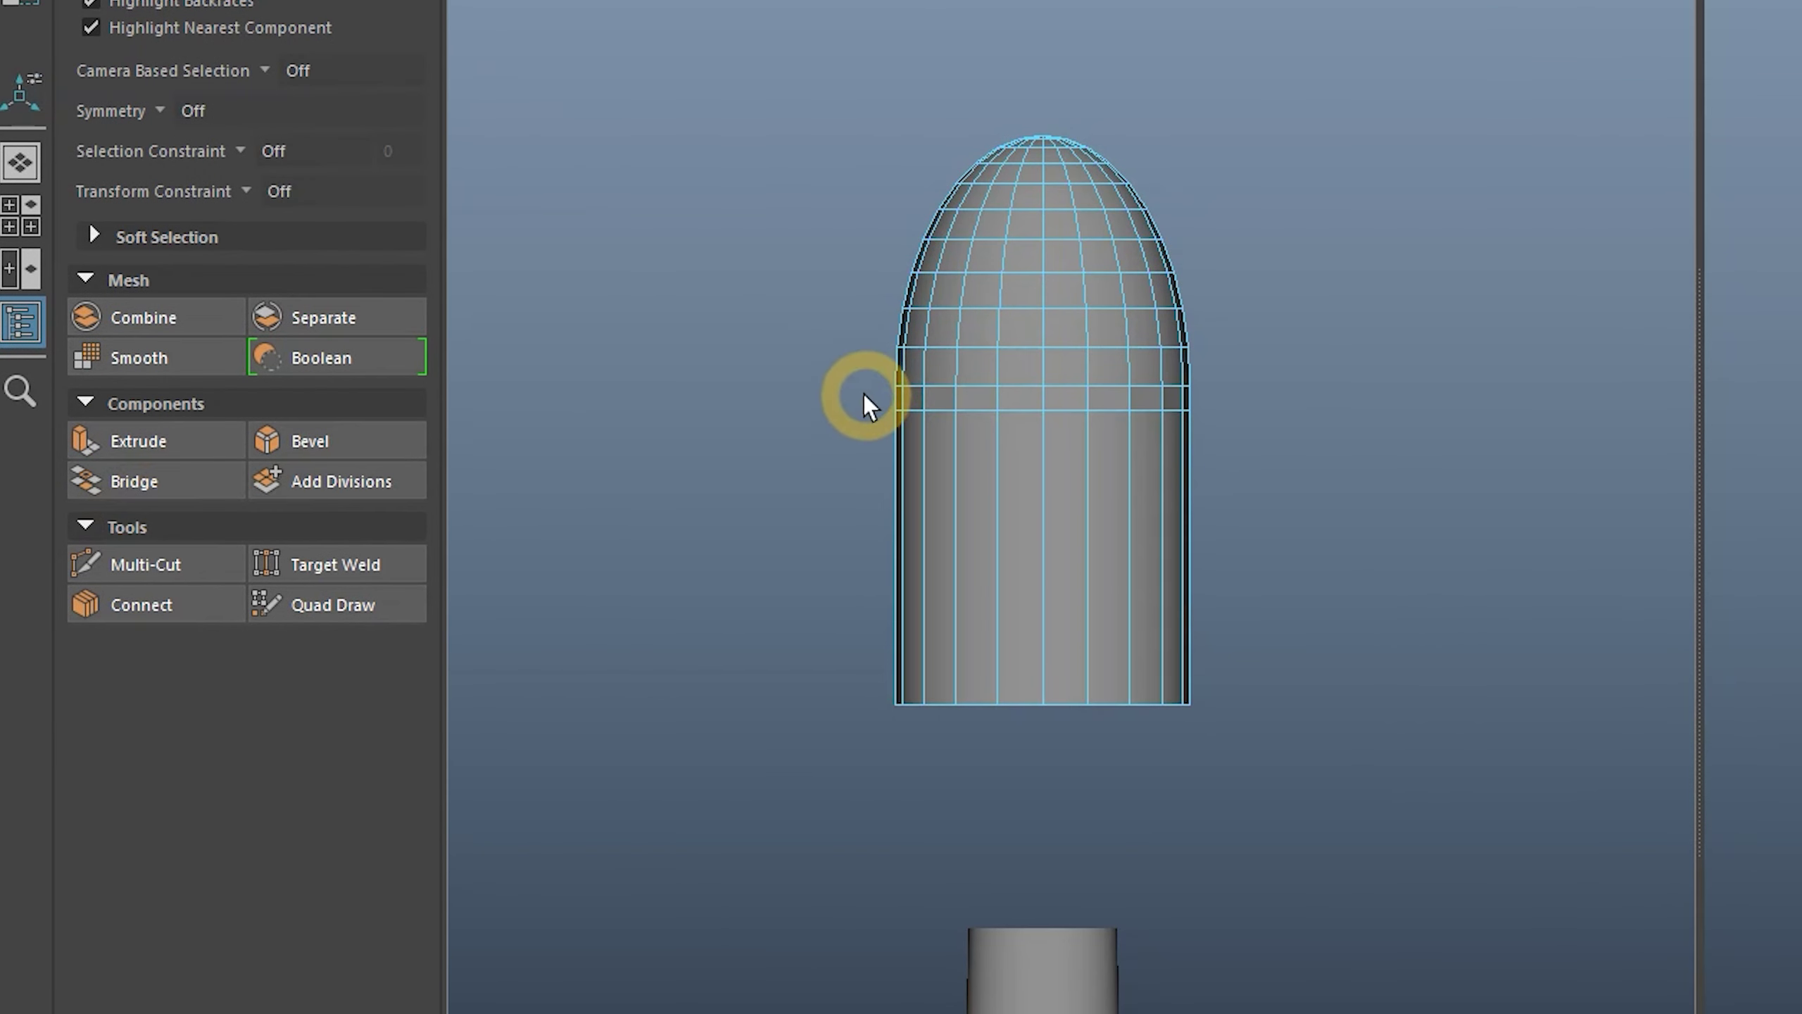
{"action": "left_click", "coordinate": [1252, 398], "text": "ctrl"}
{"action": "left_click", "coordinate": [309, 441]}
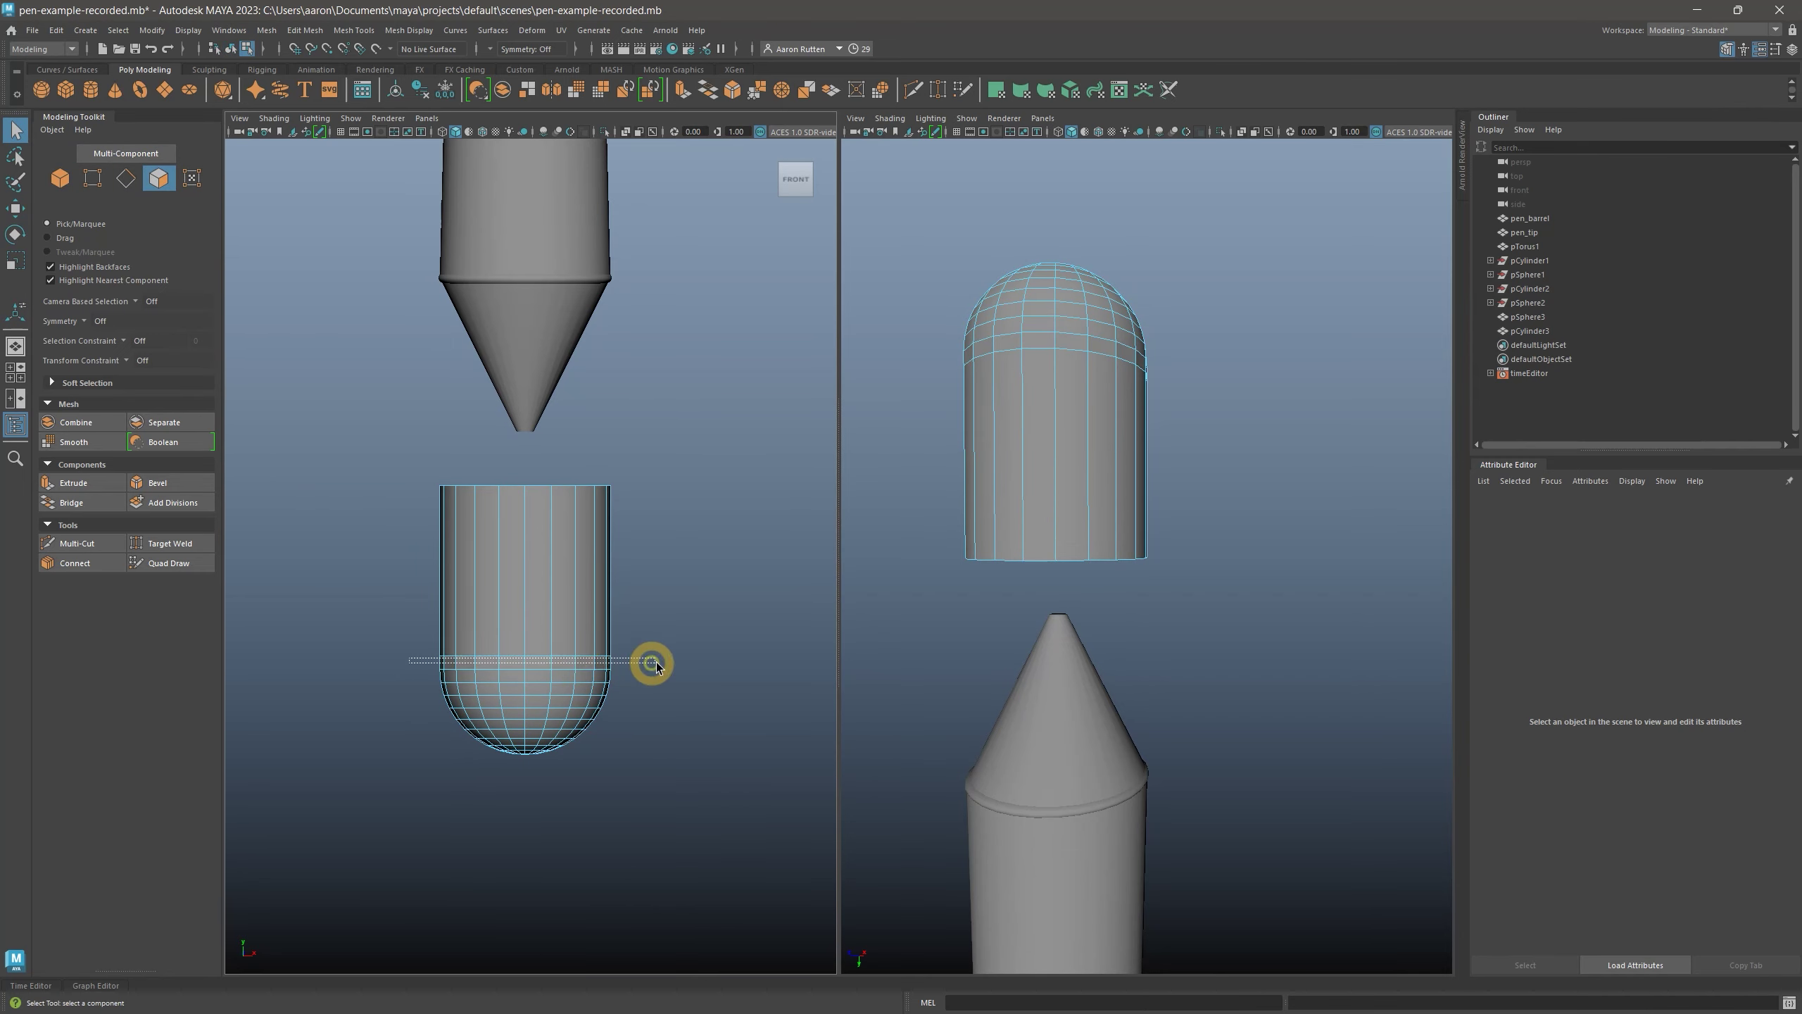
{"action": "left_click", "coordinate": [653, 662], "text": "ctrl"}
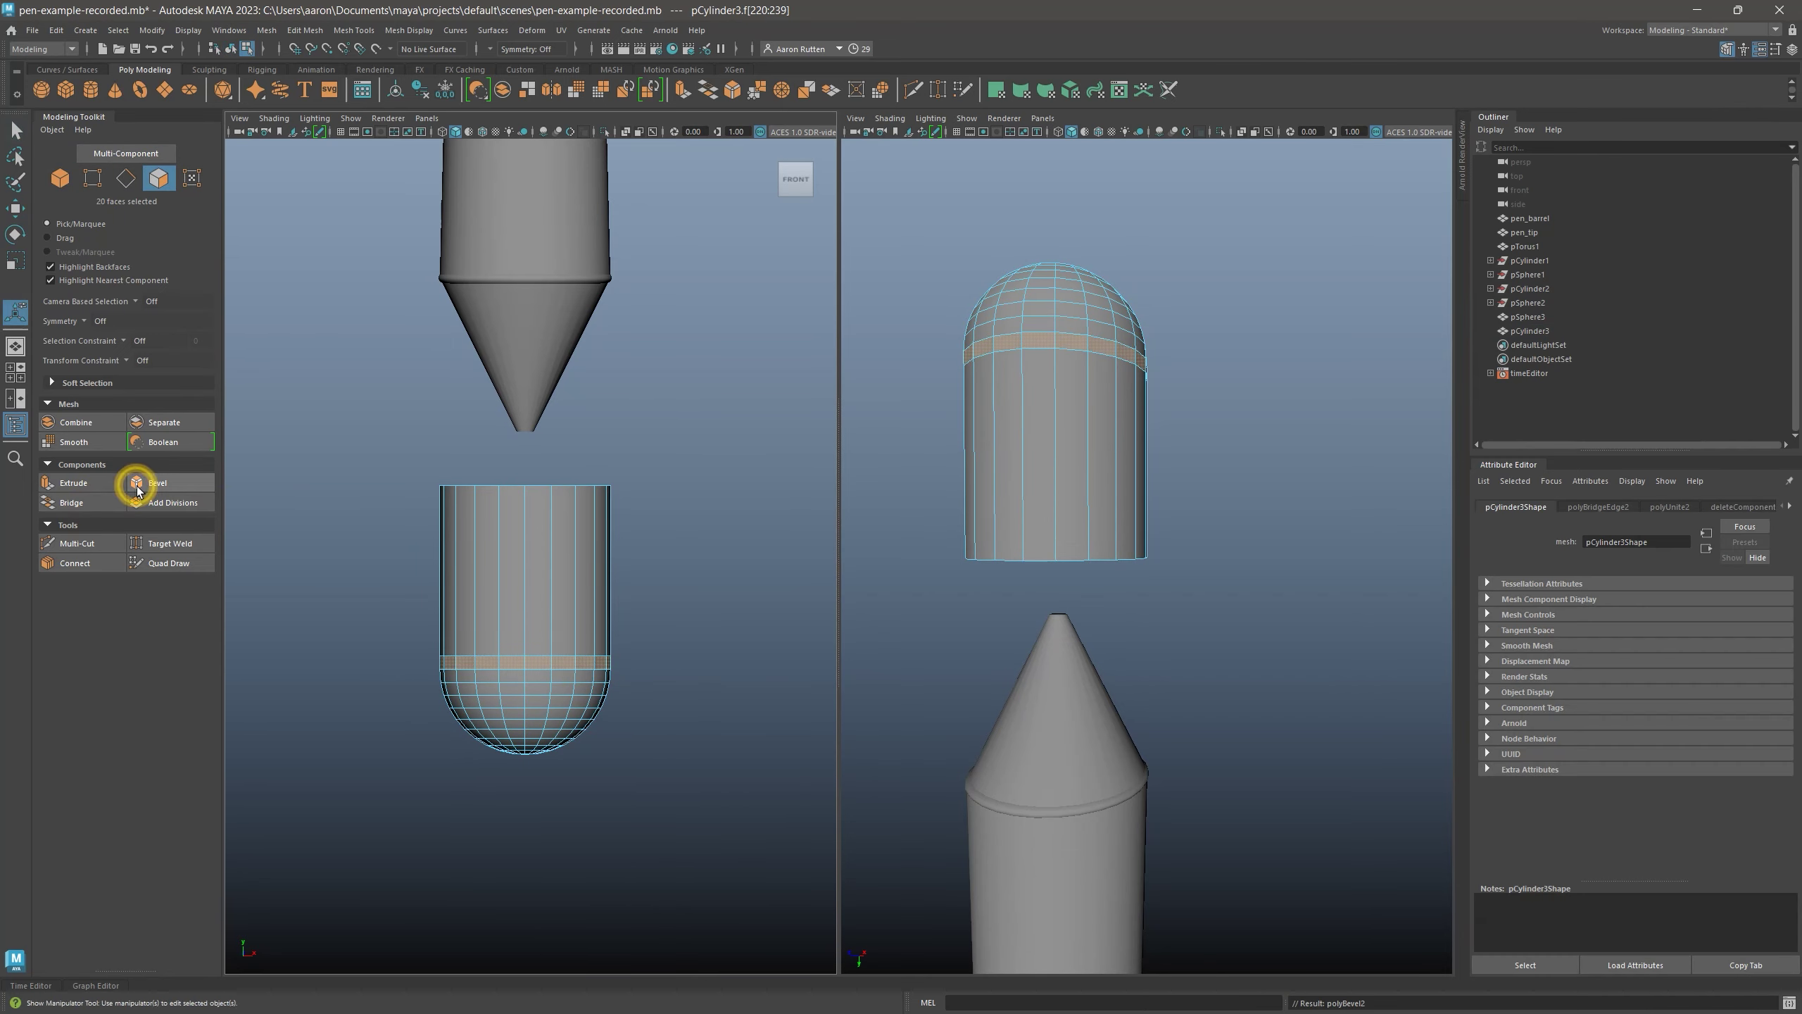
{"action": "left_click", "coordinate": [138, 483]}
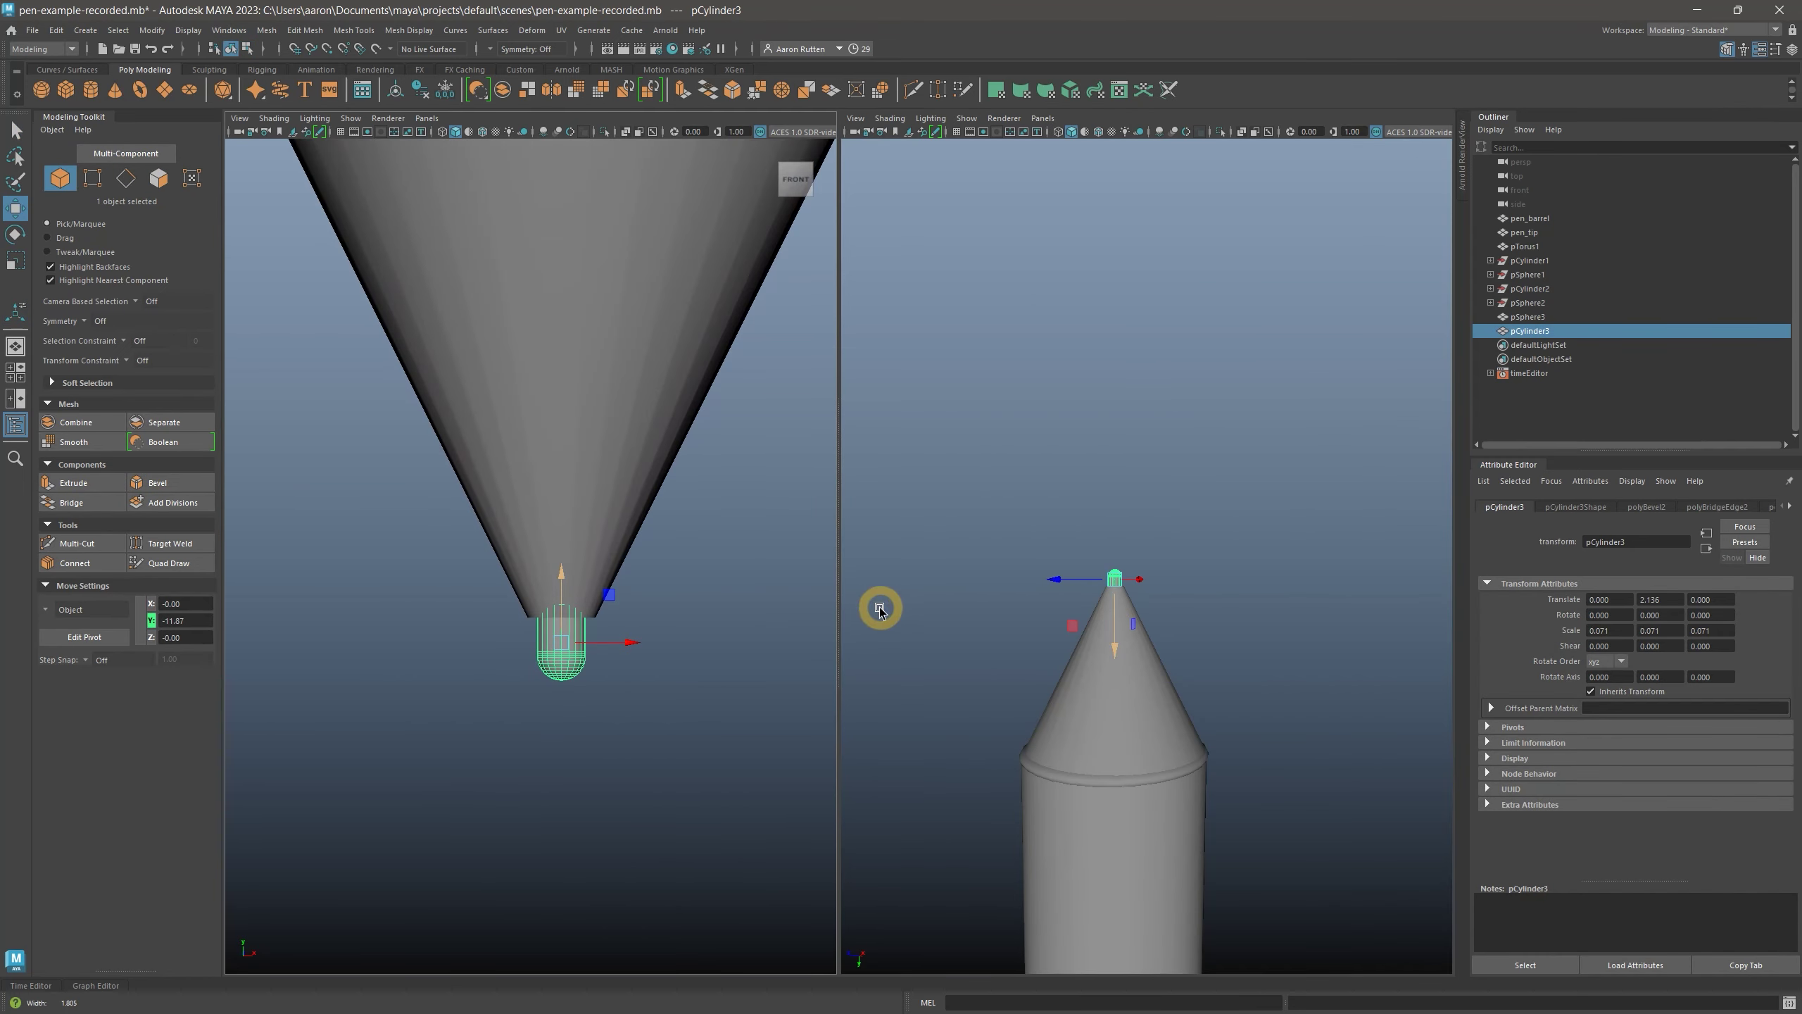
Seat the shrunken capsule on the cone's point as a rounded nib
{"action": "left_click_drag", "start_coordinate": [567, 590], "coordinate": [570, 595]}
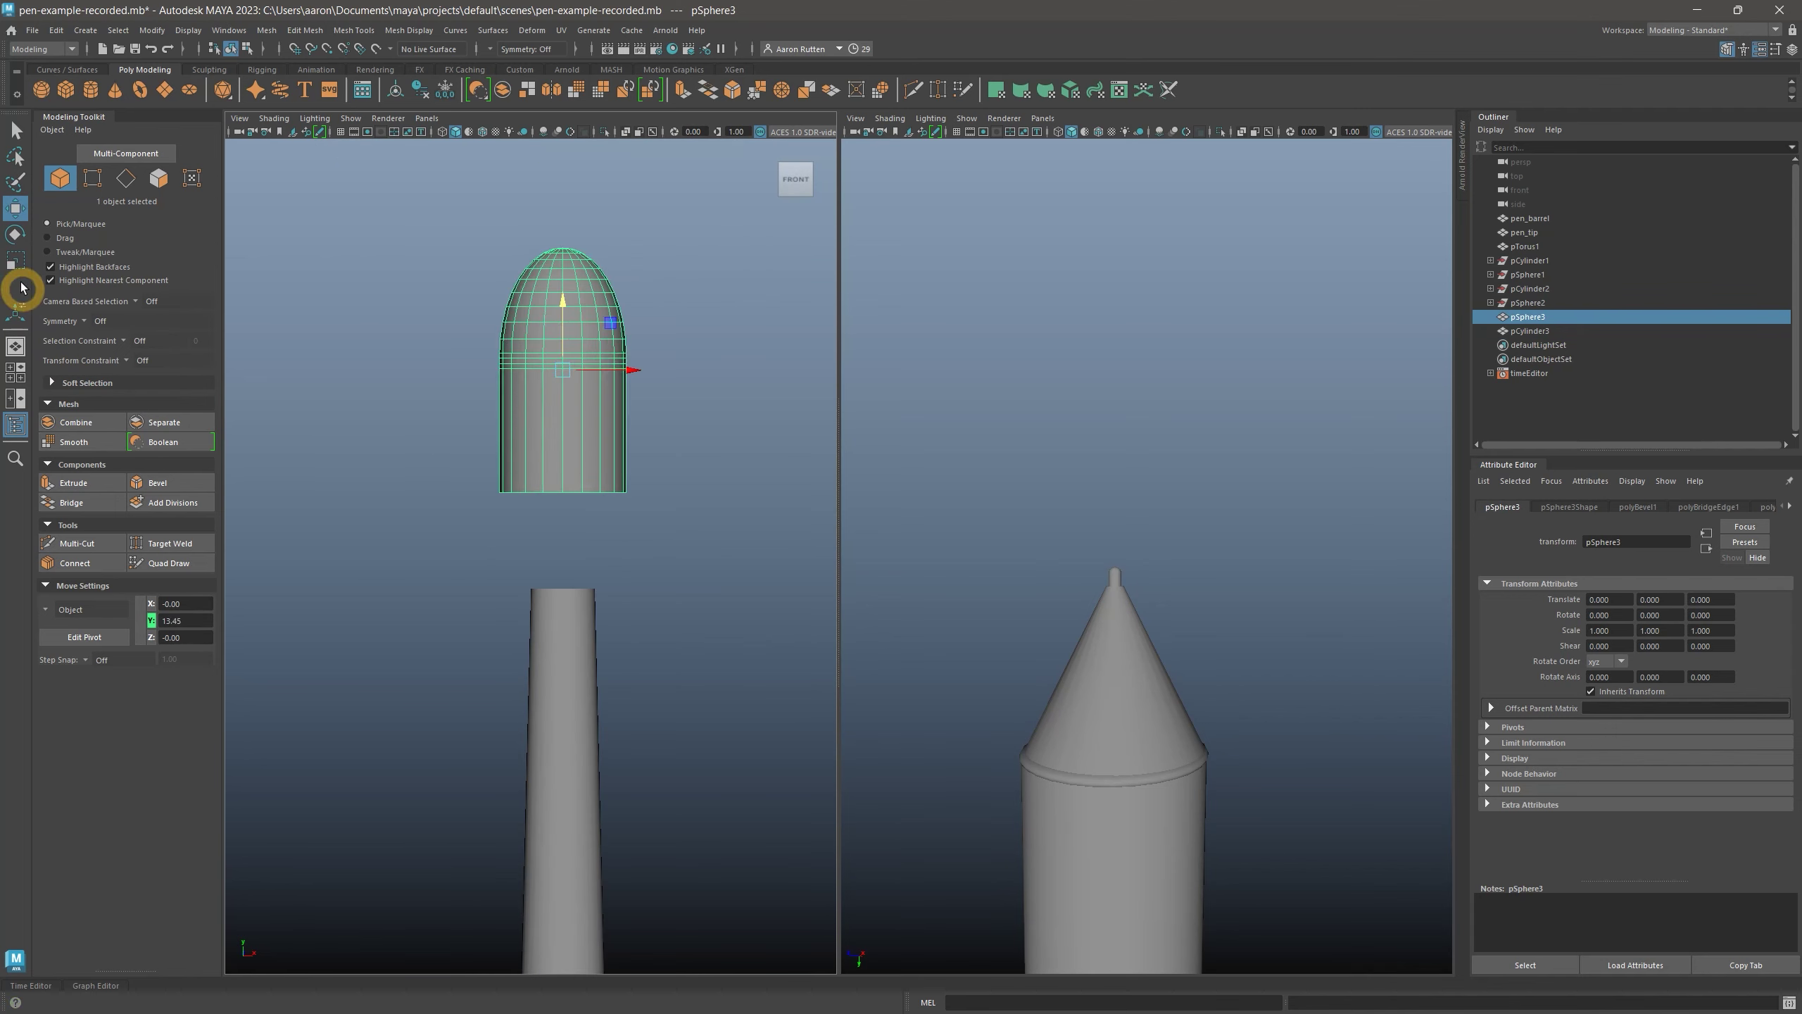
{"action": "left_click_drag", "start_coordinate": [567, 305], "coordinate": [568, 487]}
{"action": "left_click", "coordinate": [447, 254]}
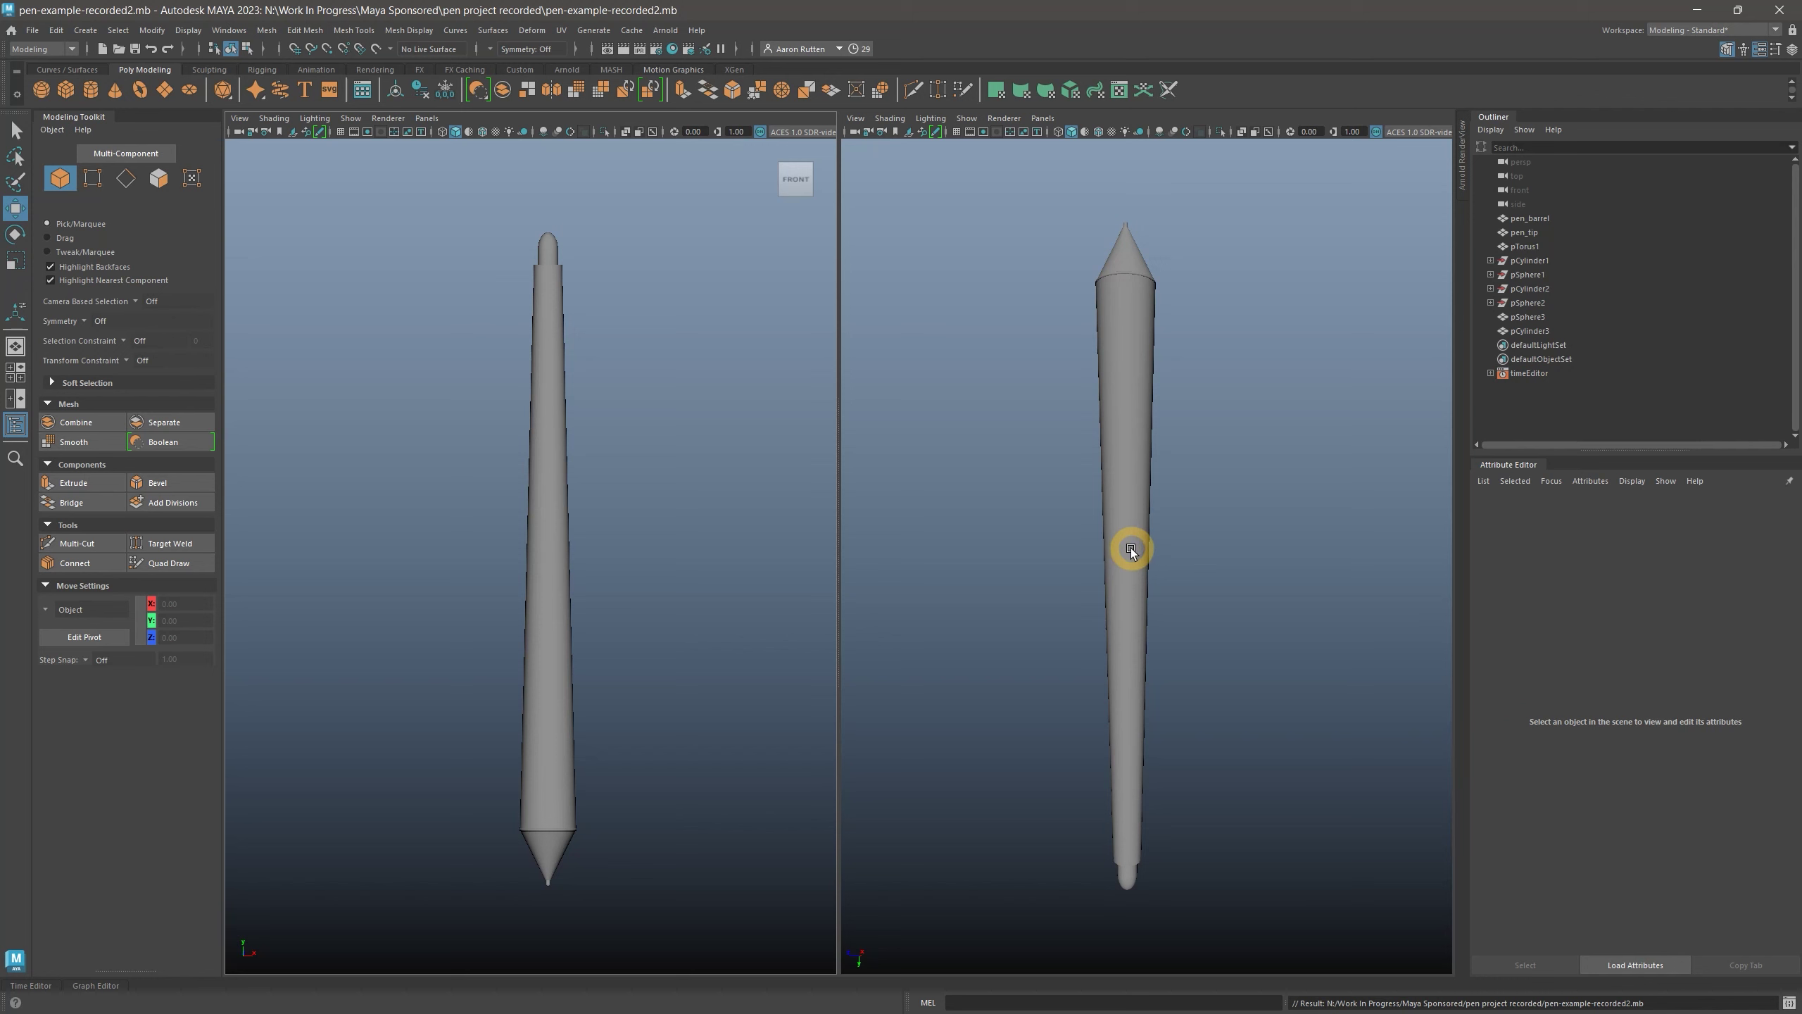
Duplicate pen_barrel and shorten the copy by moving its top edge loop down
{"action": "left_click", "coordinate": [1132, 538]}
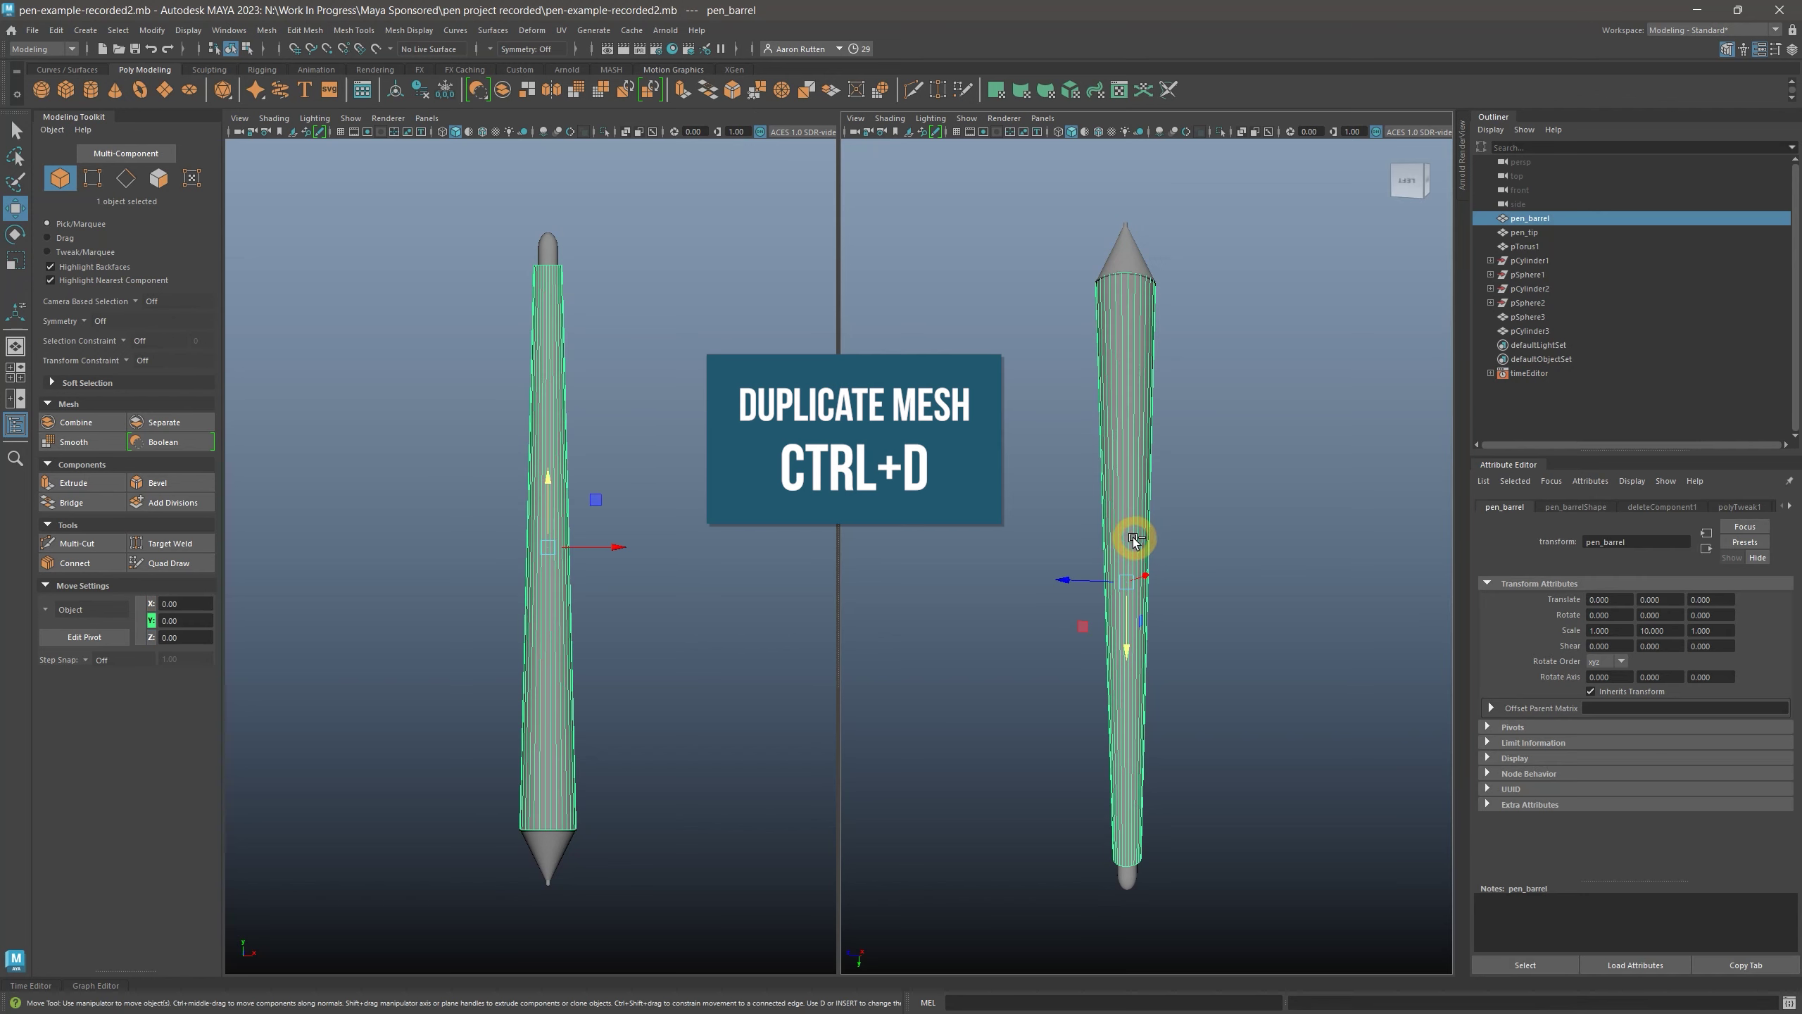
{"action": "key", "text": "ctrl+d"}
{"action": "left_click", "coordinate": [604, 132]}
{"action": "left_click", "coordinate": [126, 178]}
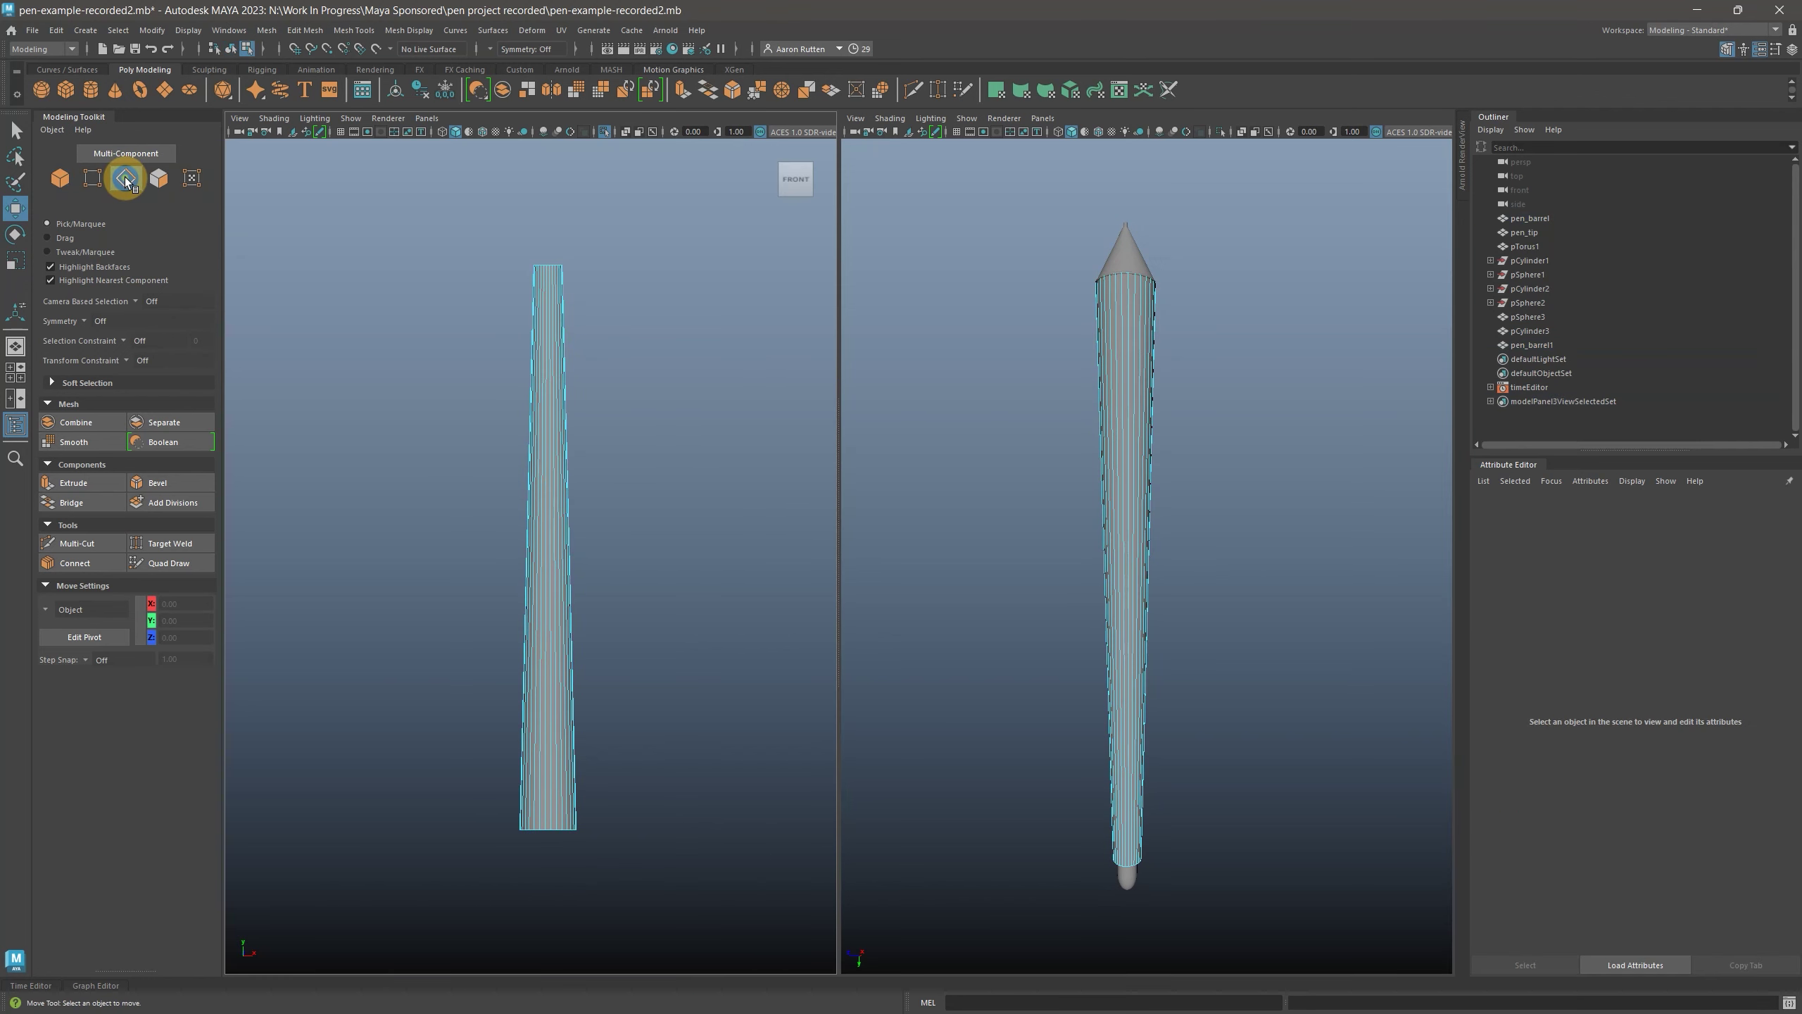
{"action": "double_click", "coordinate": [538, 267]}
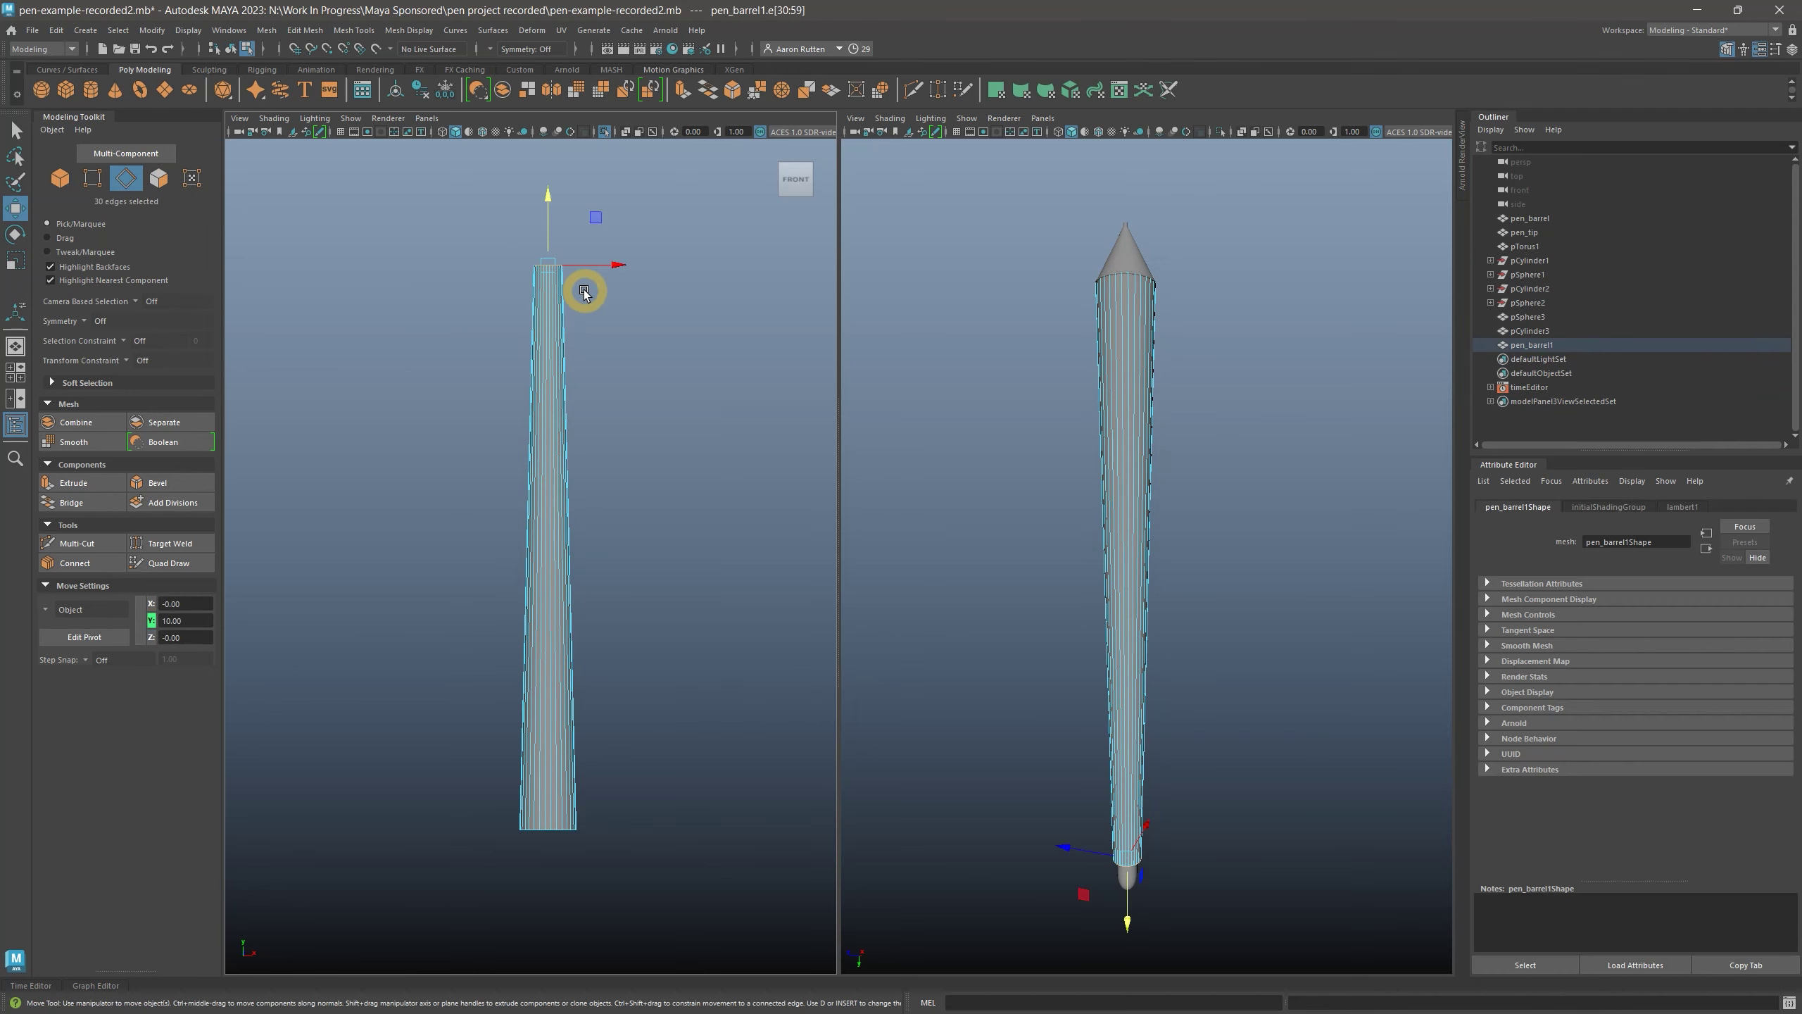
{"action": "left_click_drag", "start_coordinate": [545, 201], "coordinate": [627, 632]}
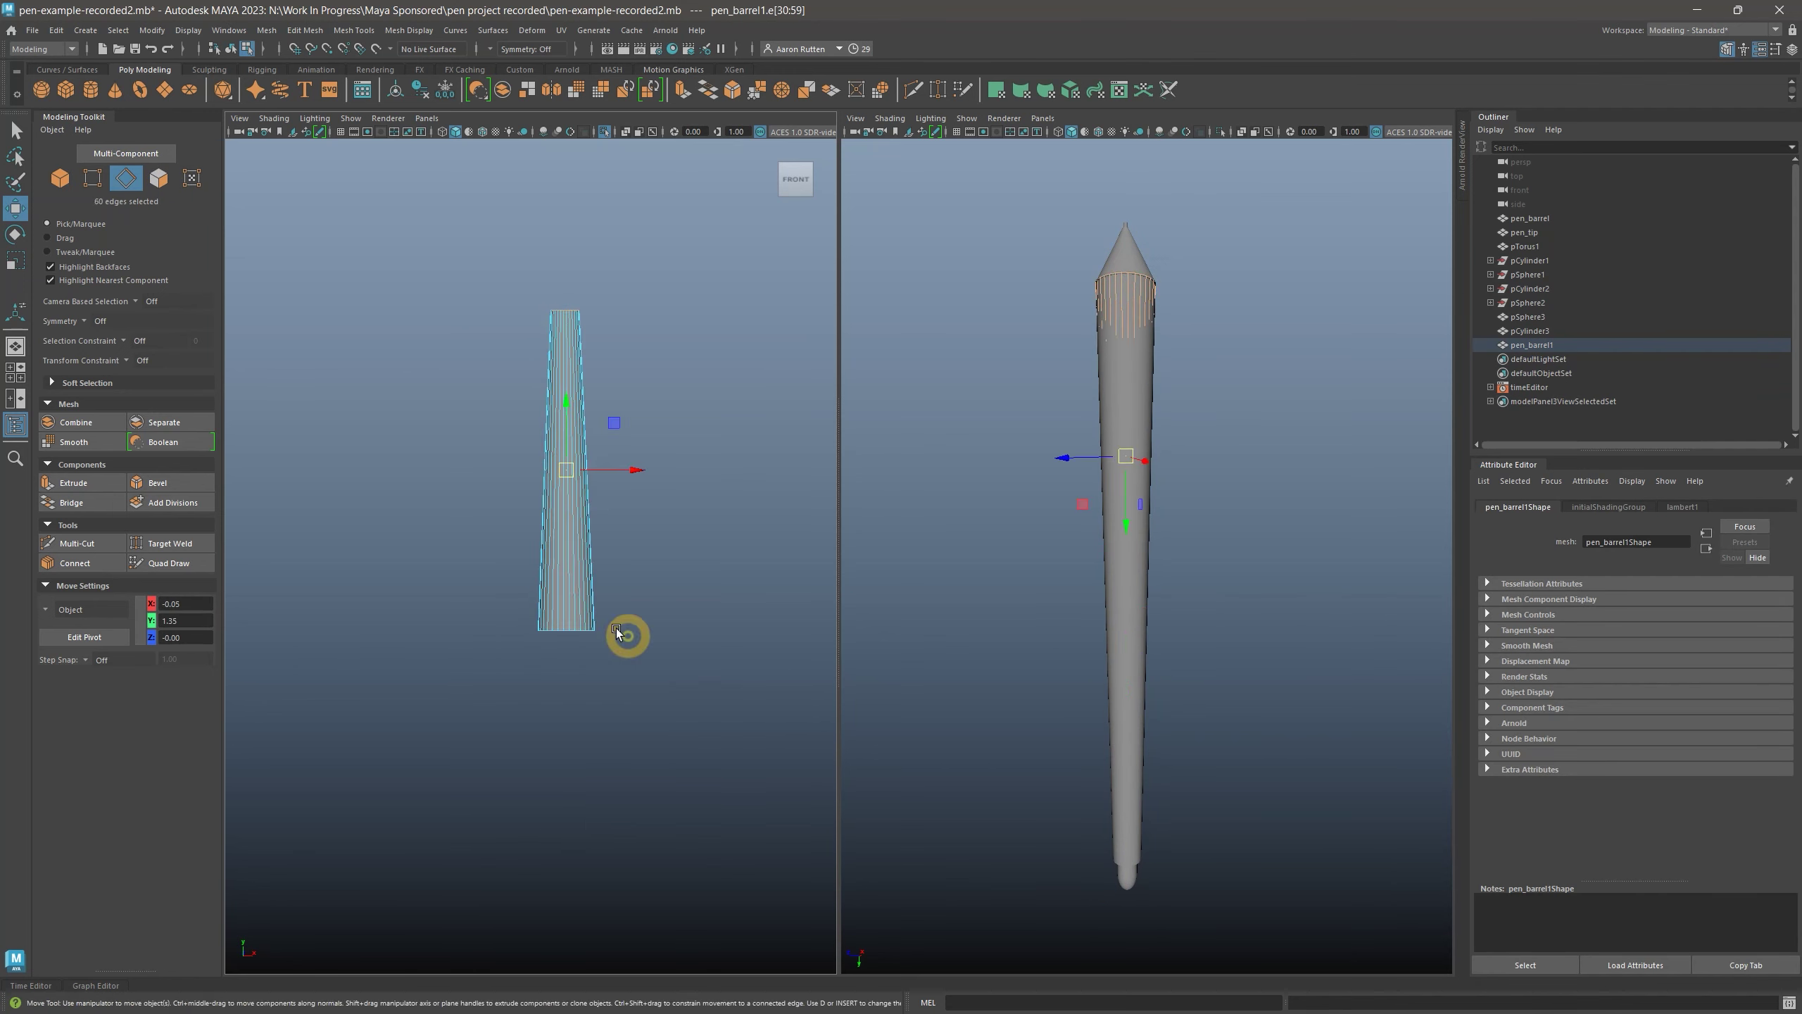
Scale the copy's edge loops to shape a slightly thicker grip near the tip
{"action": "left_click", "coordinate": [15, 264]}
{"action": "left_click_drag", "start_coordinate": [564, 310], "coordinate": [566, 310]}
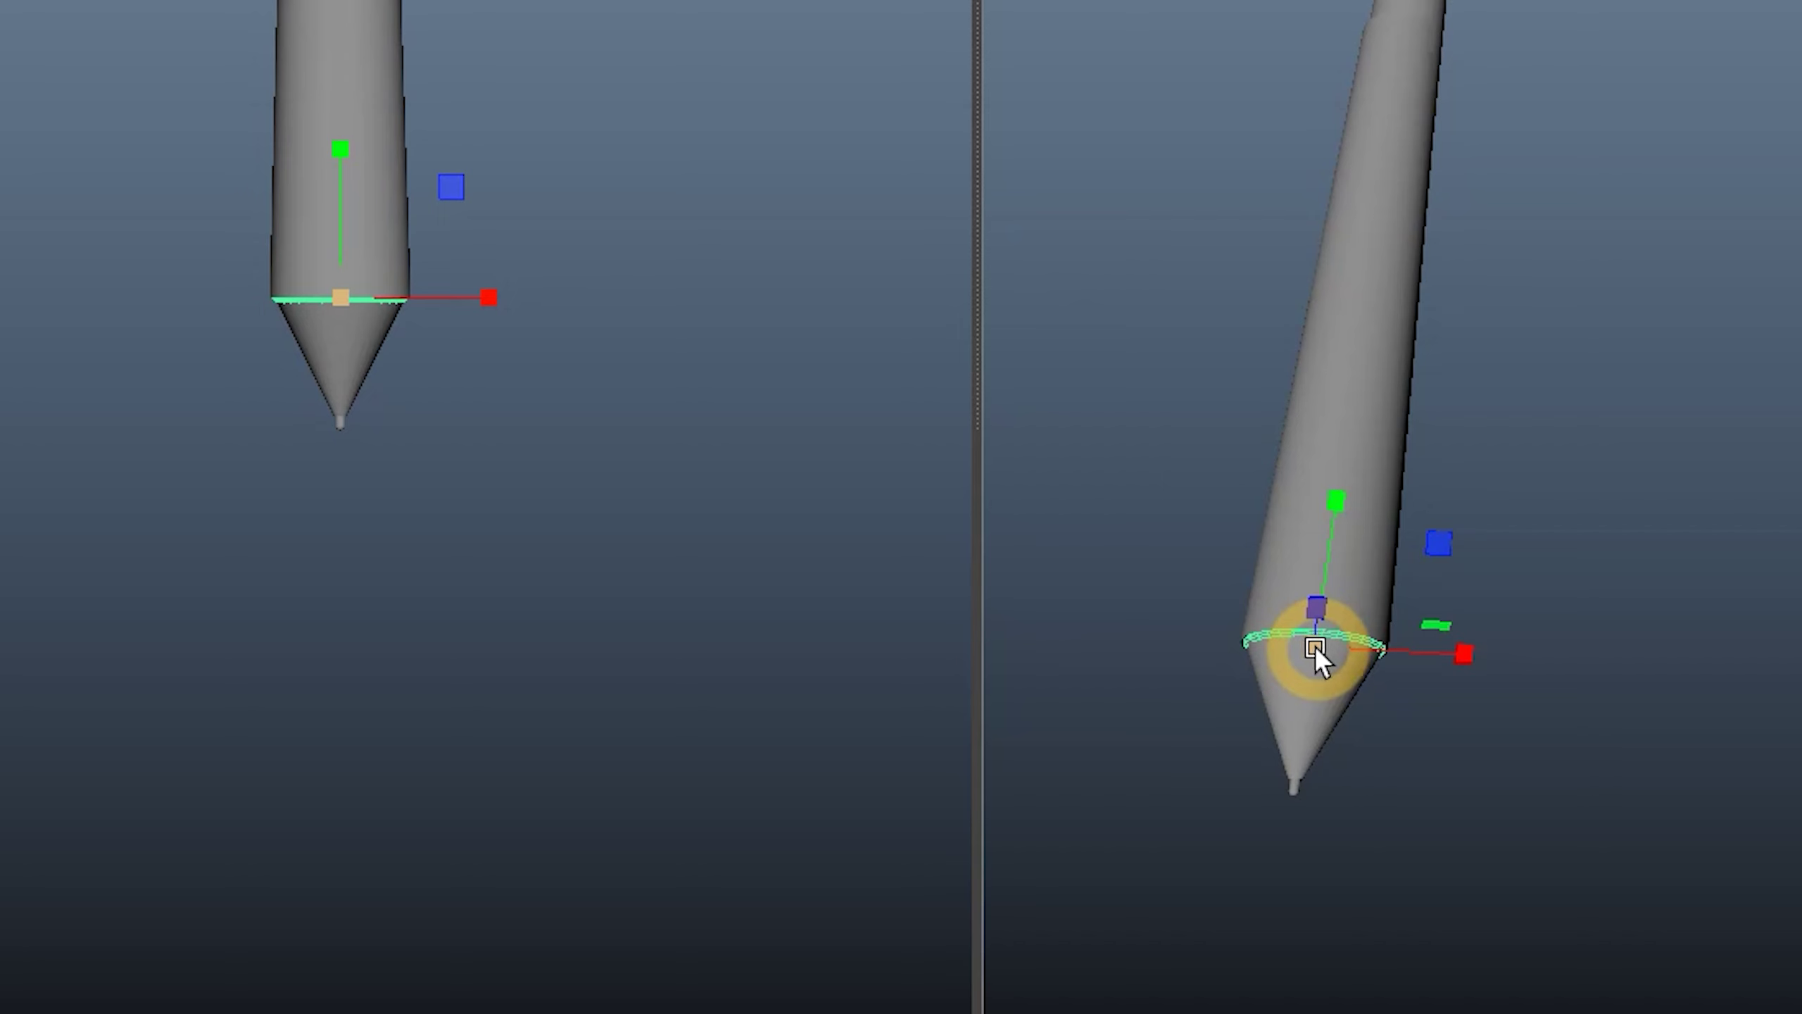
{"action": "left_click_drag", "start_coordinate": [332, 293], "coordinate": [346, 290]}
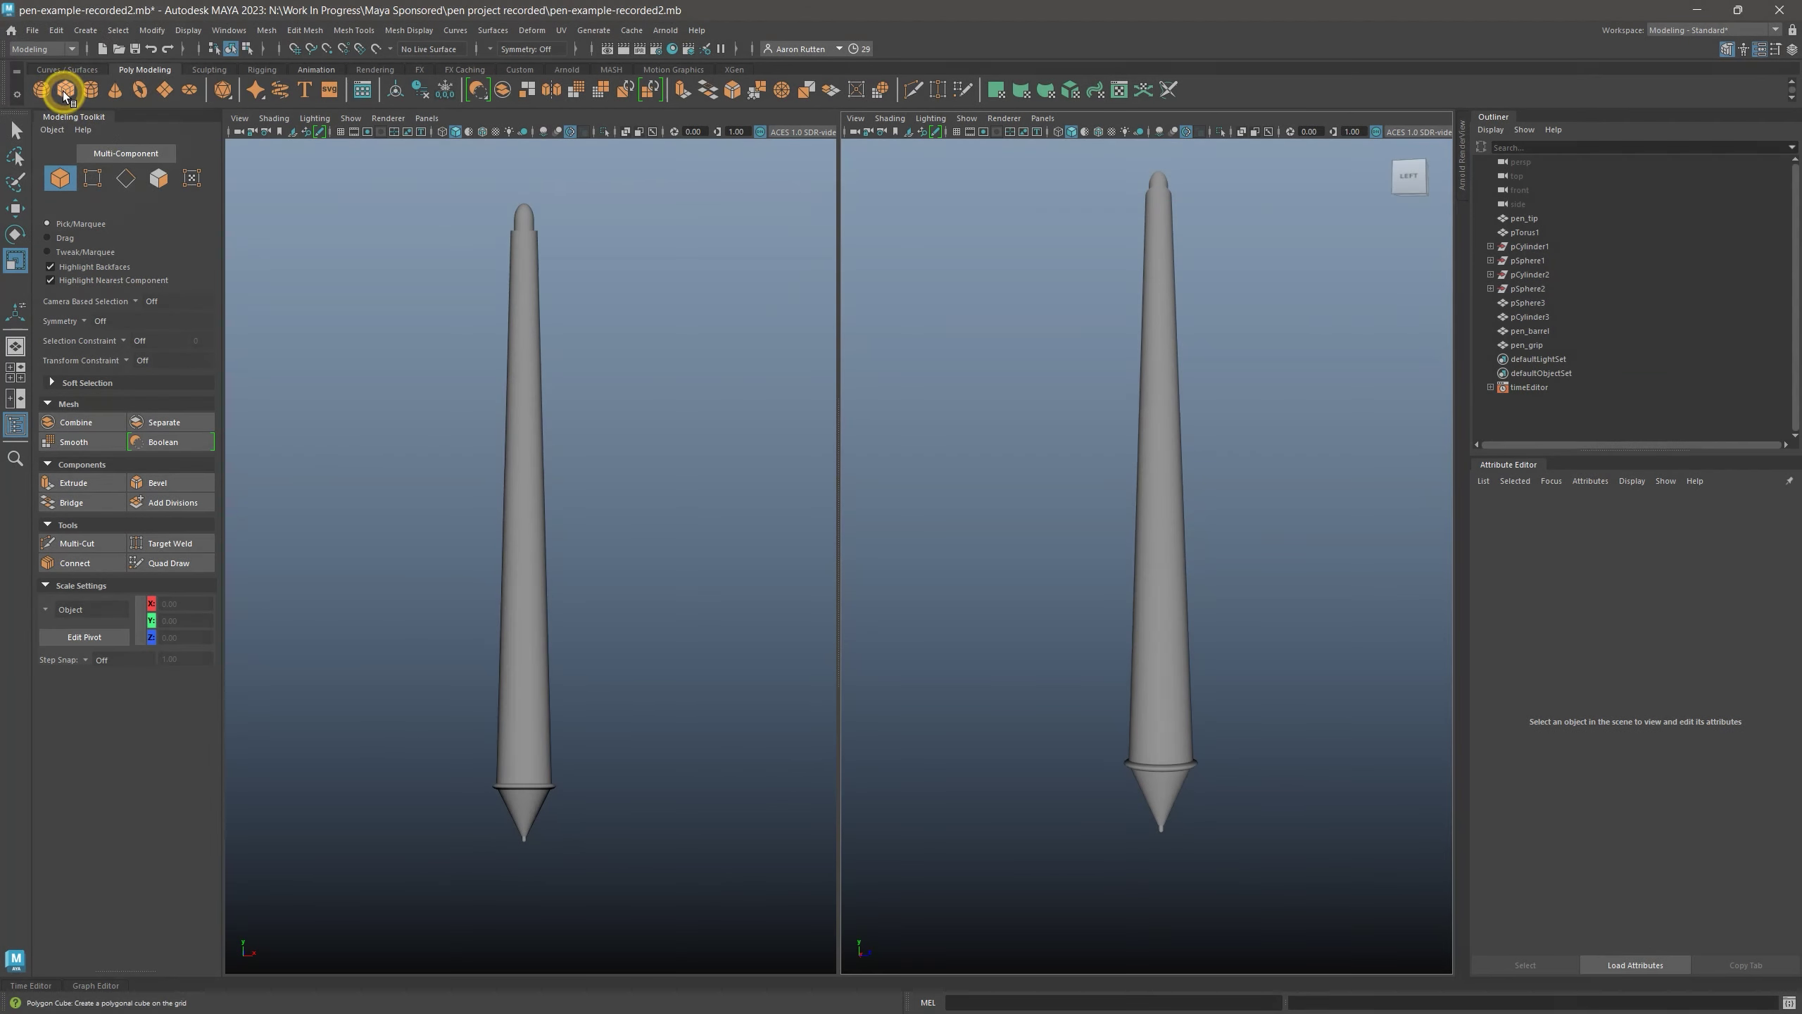
Create a polygon cube and scale it thin and tall against the lower pen barrel
{"action": "left_click", "coordinate": [65, 91]}
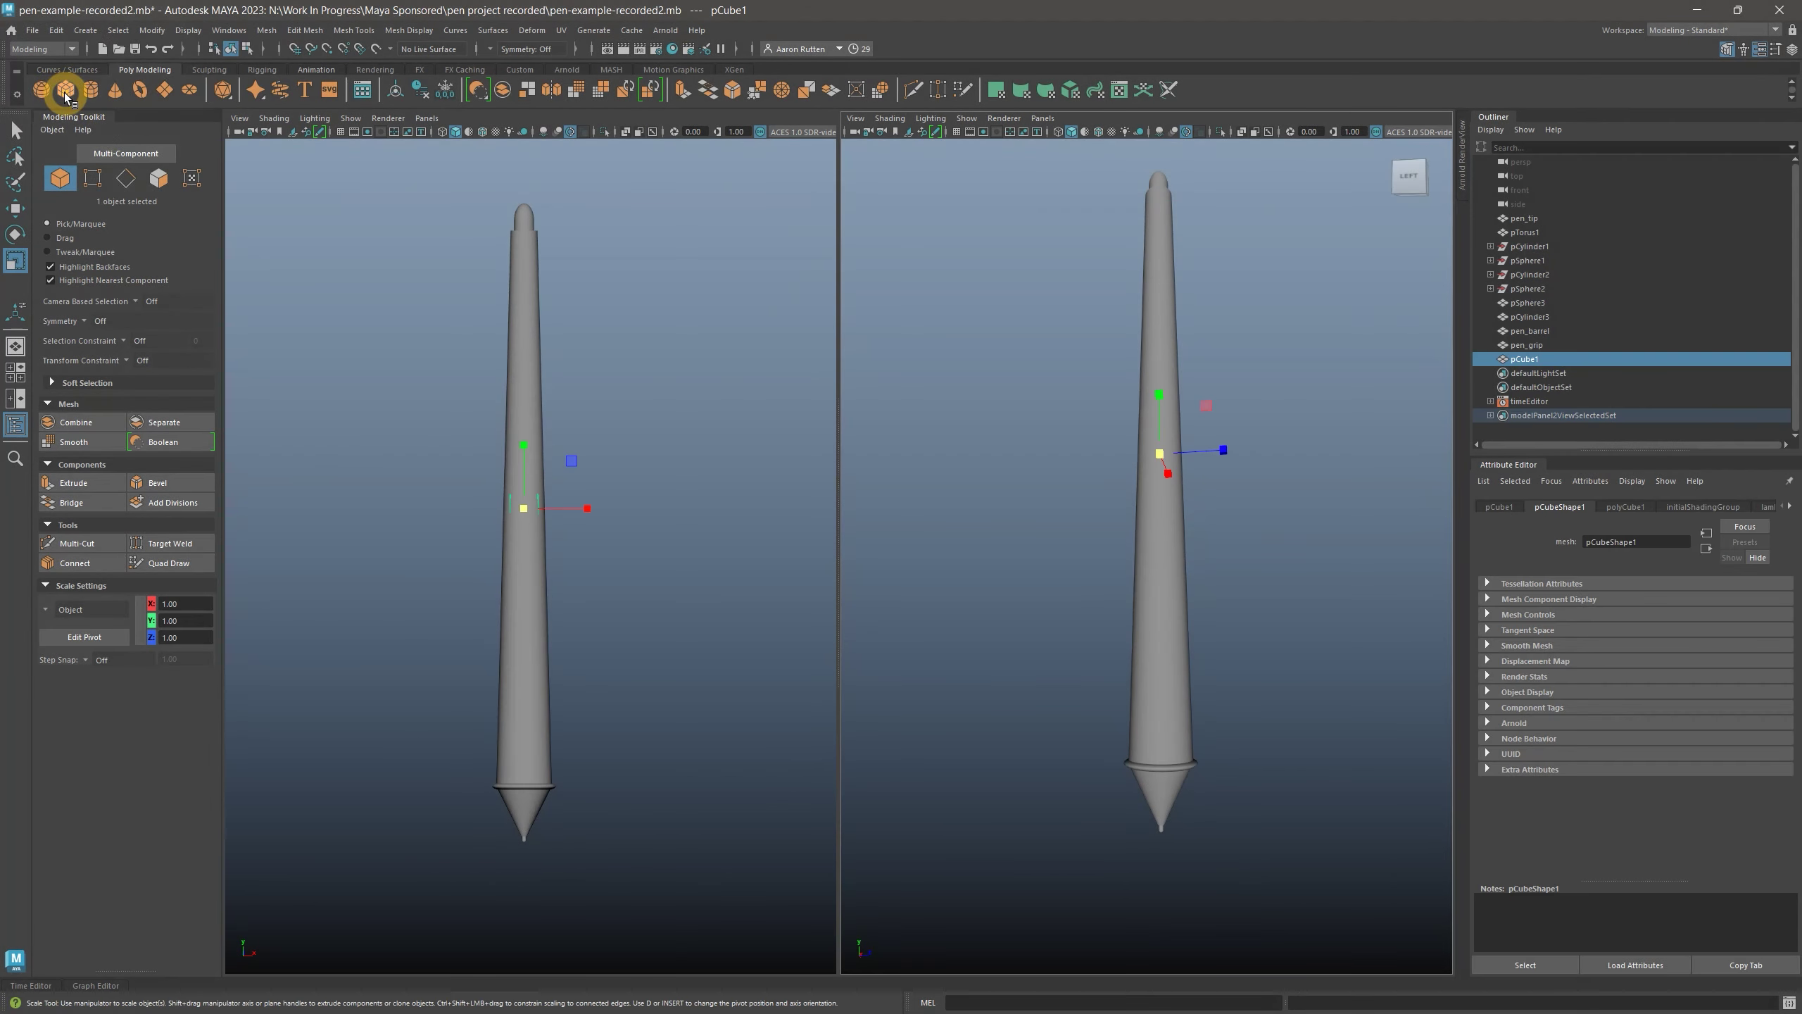
{"action": "key", "text": "w"}
{"action": "left_click_drag", "start_coordinate": [887, 461], "coordinate": [998, 511], "text": "alt"}
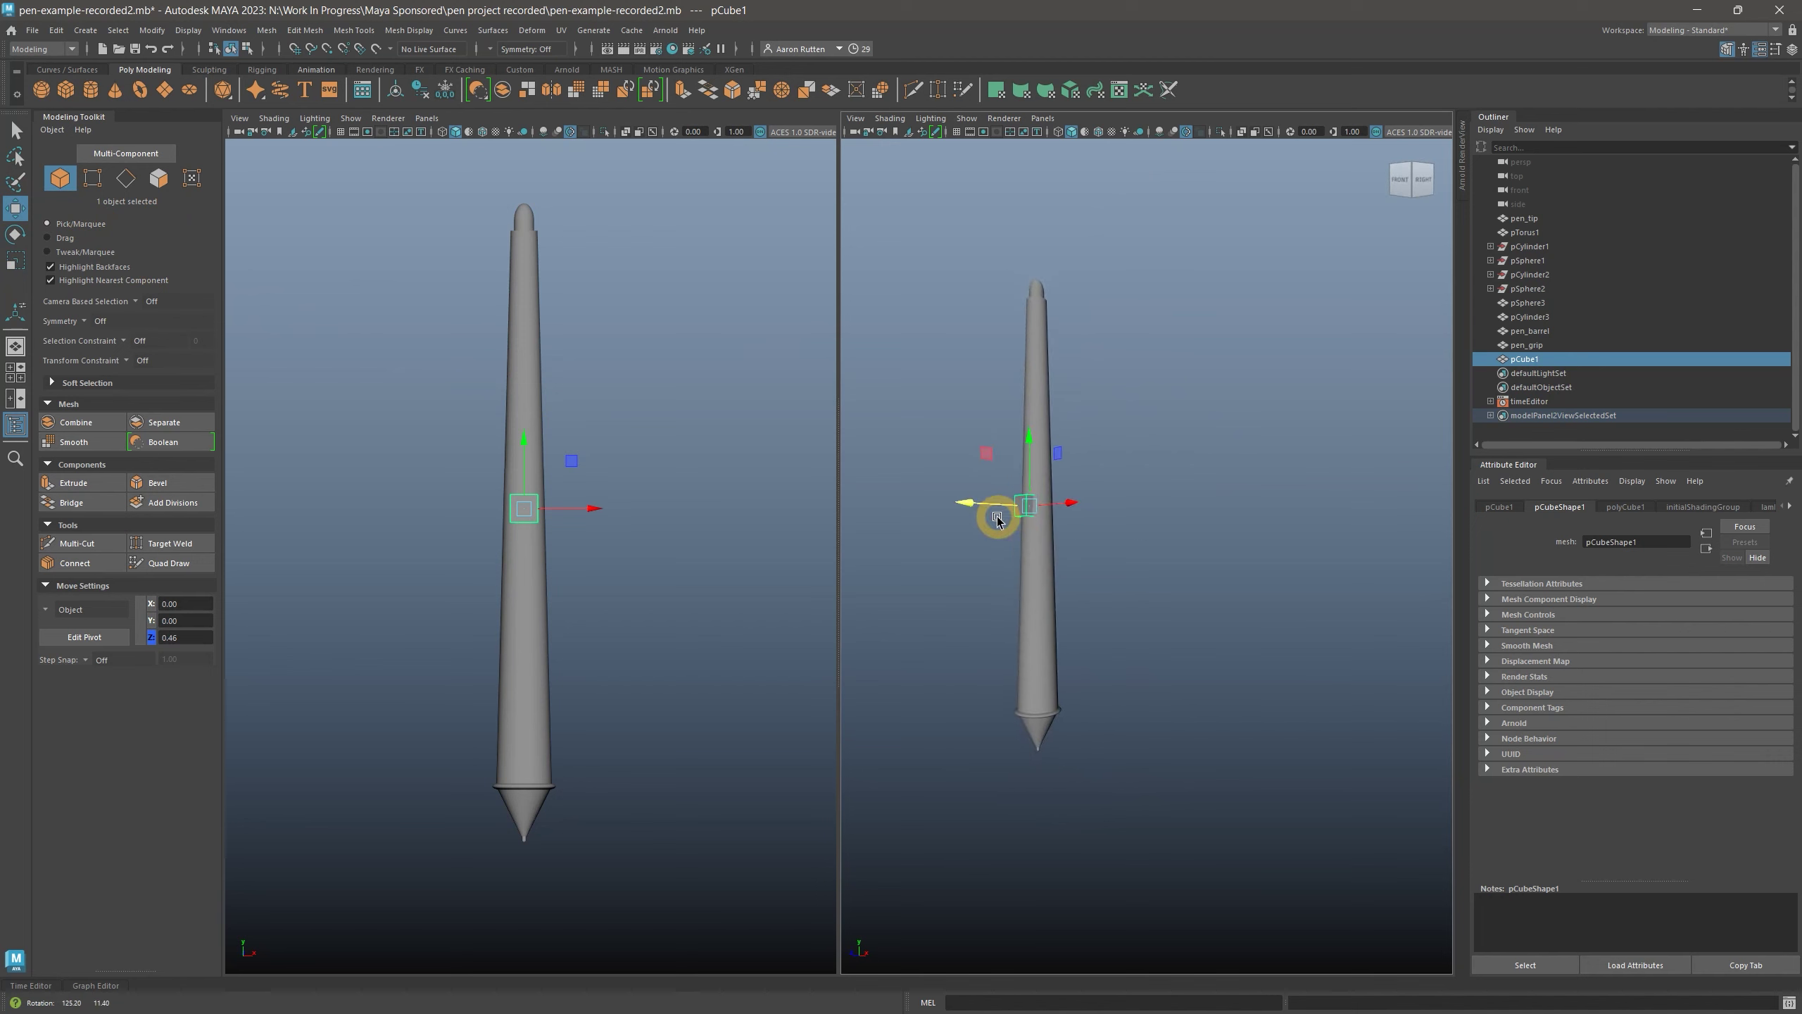
{"action": "scroll", "coordinate": [1066, 555], "scroll_direction": "up", "scroll_amount": 6}
{"action": "key", "text": "r"}
{"action": "left_click_drag", "start_coordinate": [1022, 376], "coordinate": [1035, 338]}
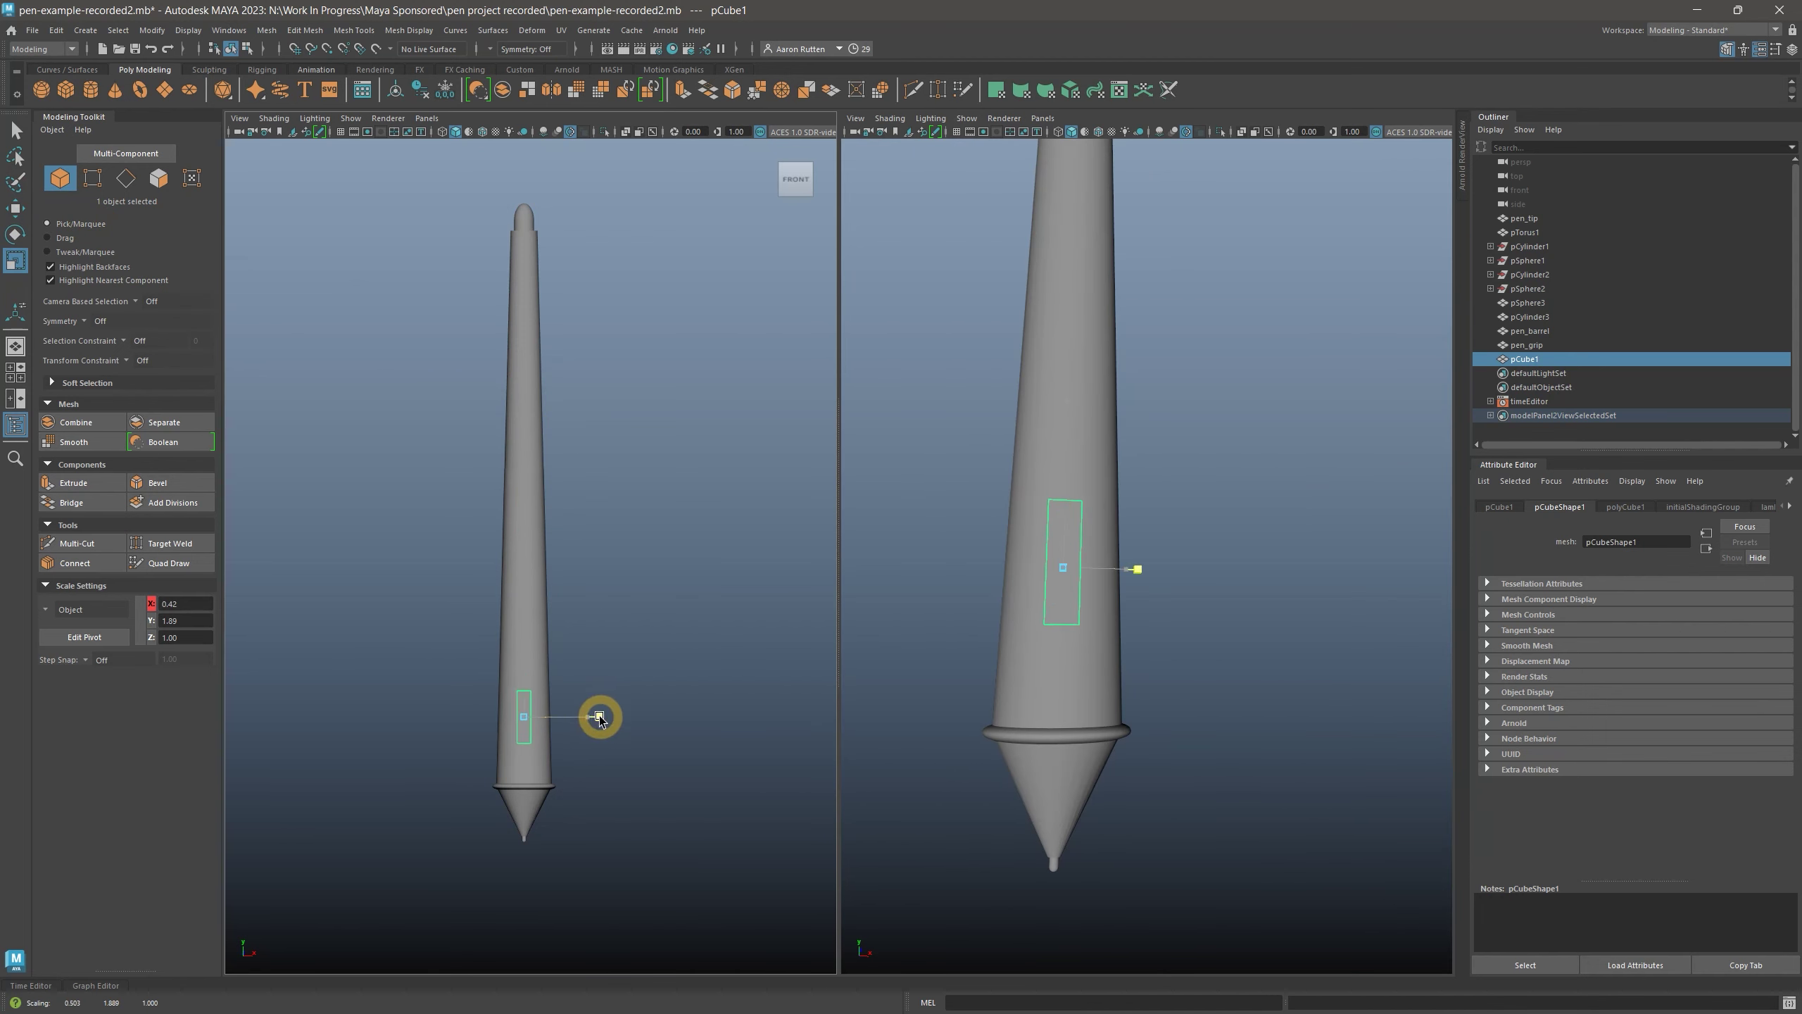
{"action": "scroll", "coordinate": [1058, 645], "scroll_direction": "up", "scroll_amount": 5}
{"action": "left_click", "coordinate": [1058, 644]}
{"action": "left_click_drag", "start_coordinate": [1059, 644], "coordinate": [1033, 726], "text": "alt"}
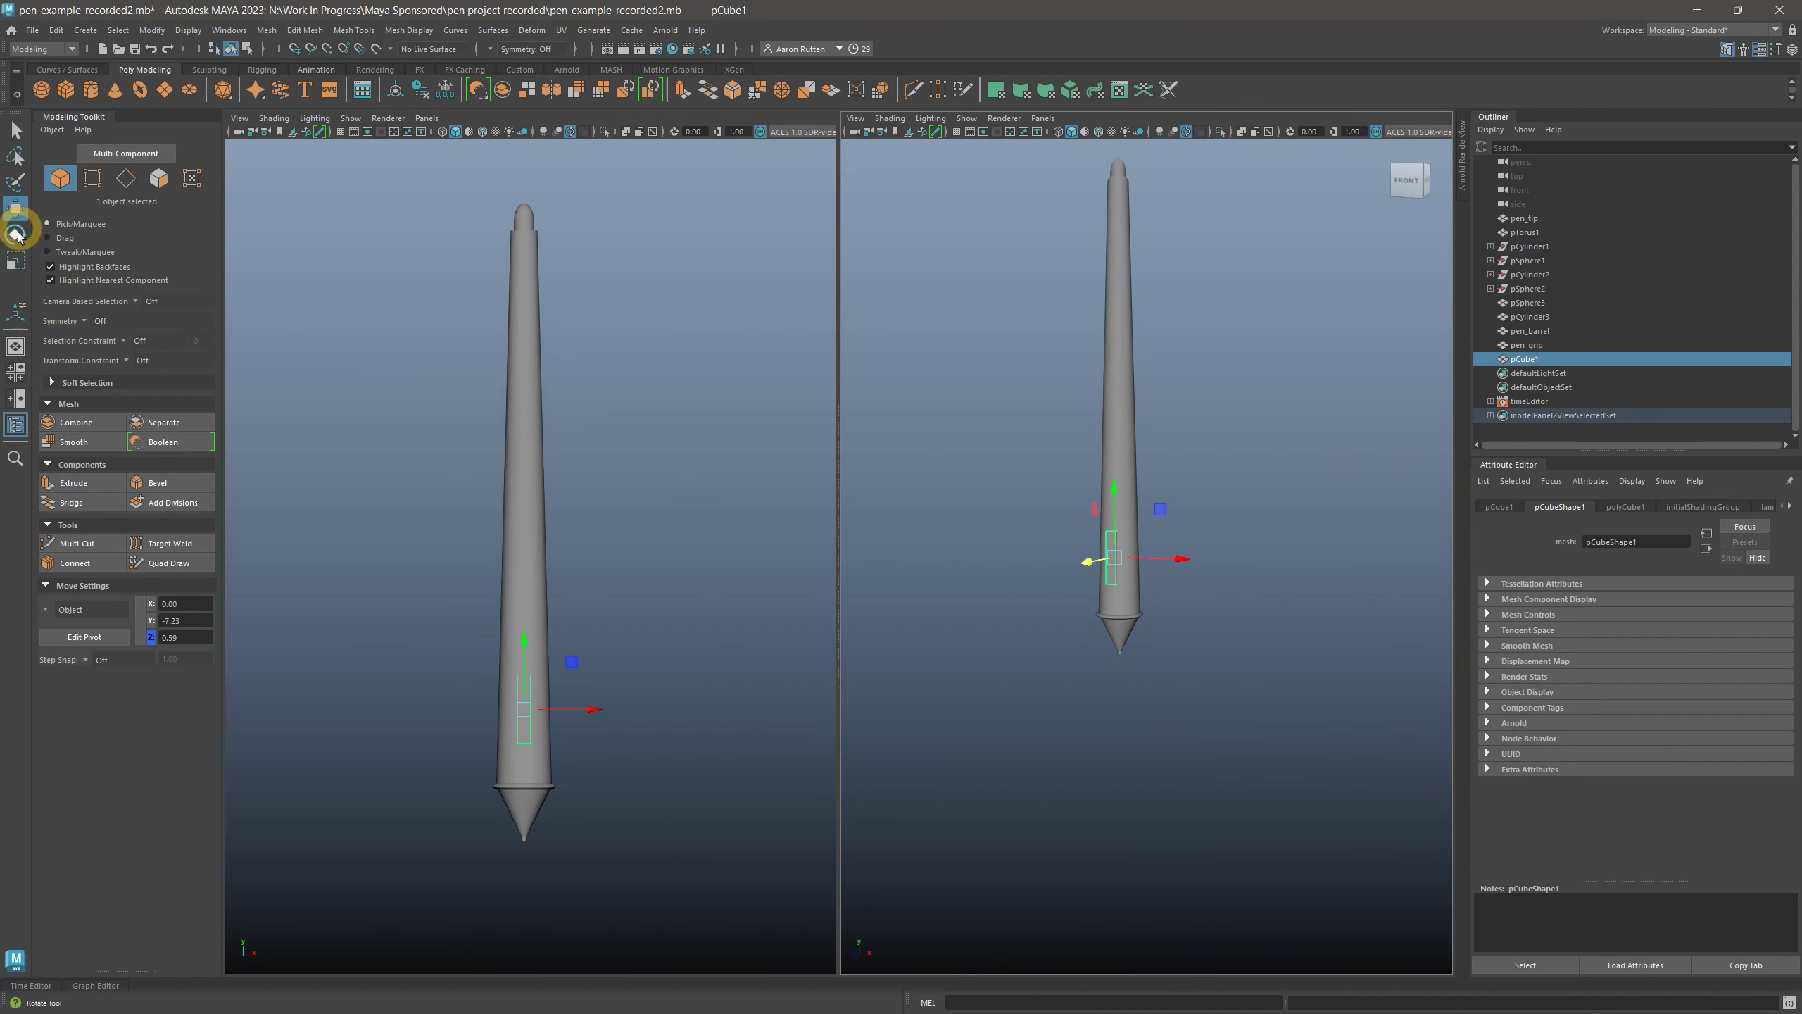
{"action": "left_click", "coordinate": [15, 260]}
{"action": "left_click_drag", "start_coordinate": [1115, 491], "coordinate": [1117, 487]}
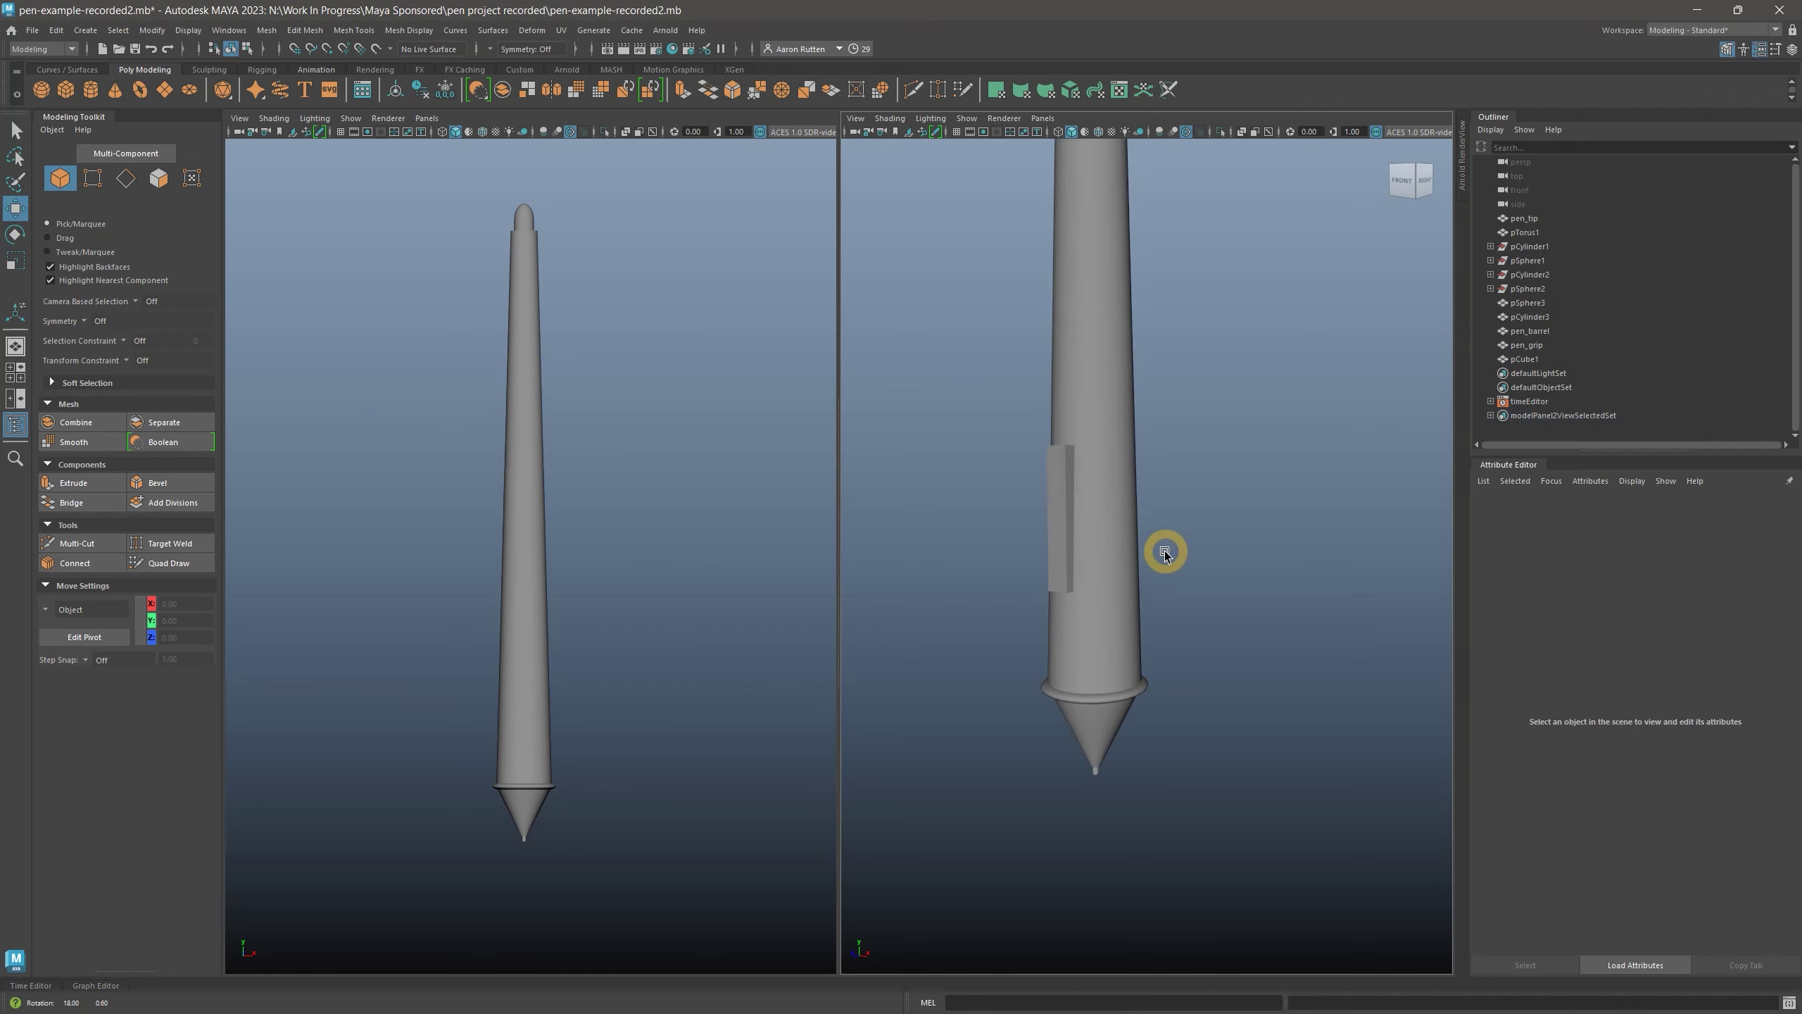
{"action": "mouse_move", "coordinate": [1163, 552]}
{"action": "left_mouse_down", "text": "alt"}
{"action": "mouse_move", "coordinate": [1131, 539]}
{"action": "mouse_move", "coordinate": [1147, 539]}
{"action": "left_mouse_up", "text": "alt"}
Duplicate the button, move the copy toward the barrel, enlarge it, and reduce its depth
{"action": "key", "text": "ctrl+d"}
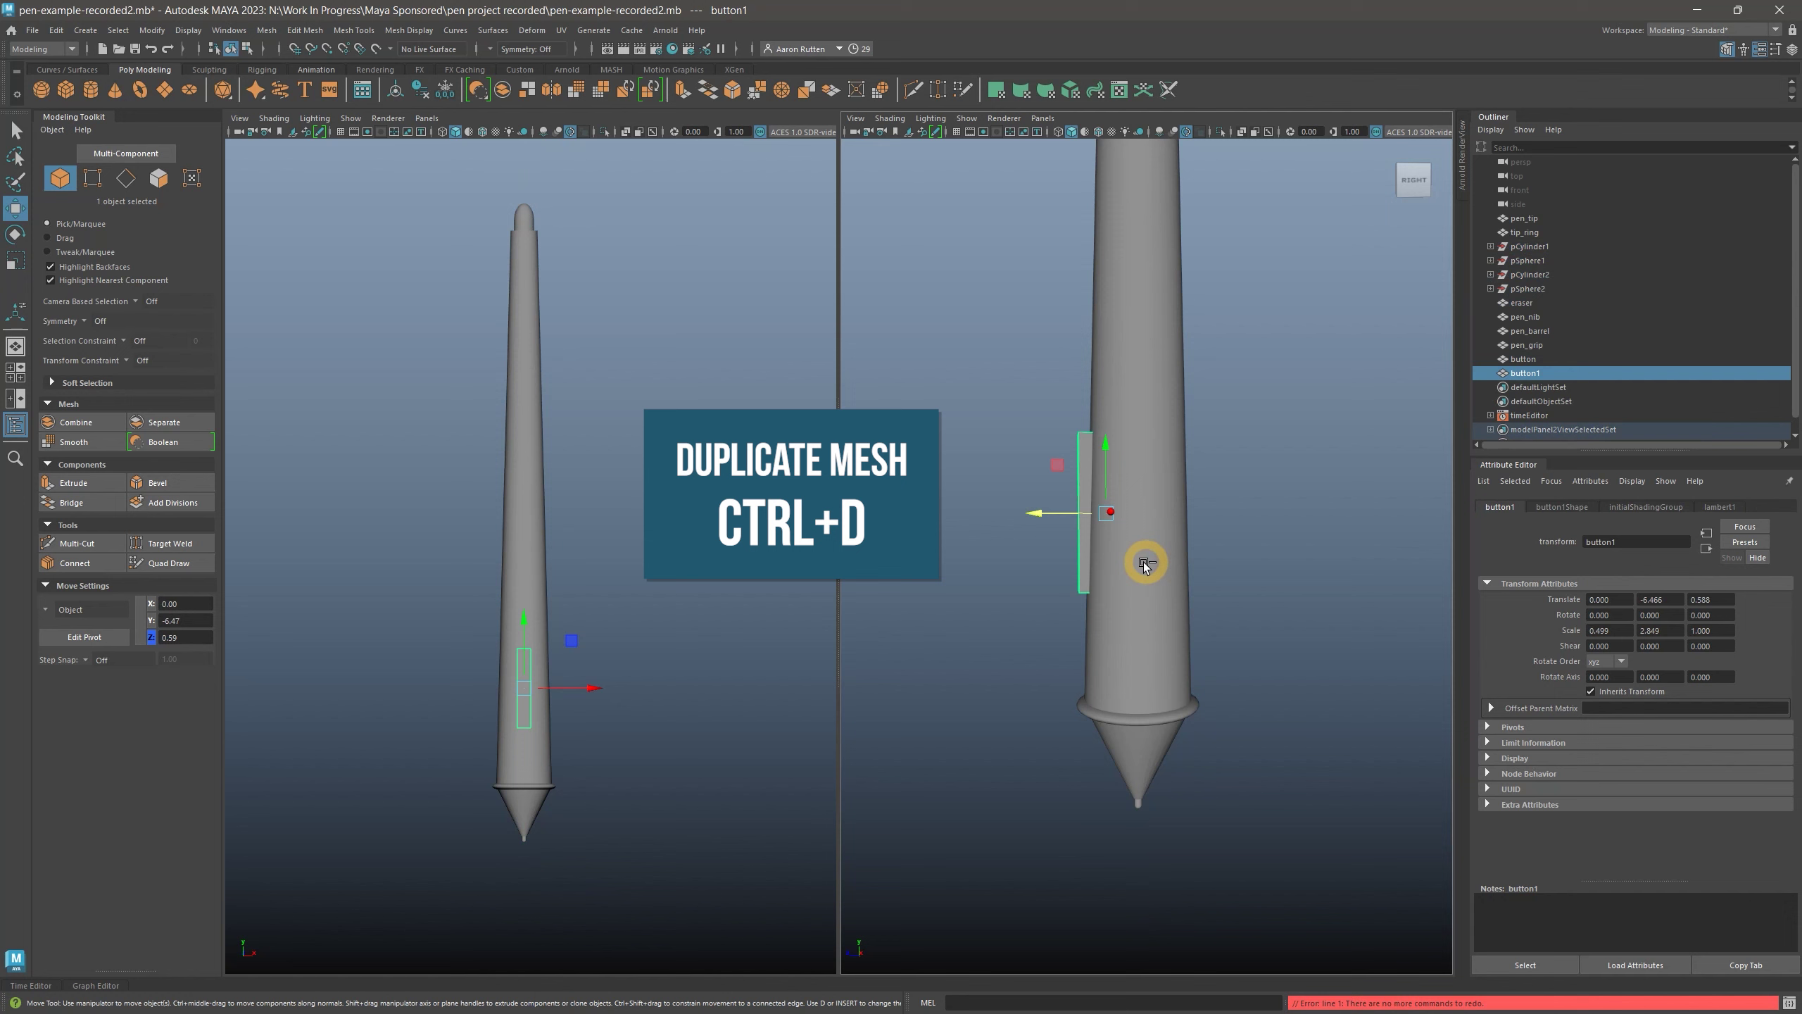
{"action": "left_click_drag", "start_coordinate": [1078, 555], "coordinate": [1117, 630]}
{"action": "left_click", "coordinate": [14, 260]}
{"action": "left_click_drag", "start_coordinate": [1055, 516], "coordinate": [933, 568]}
{"action": "left_click_drag", "start_coordinate": [1135, 616], "coordinate": [1043, 521], "text": "alt"}
{"action": "left_click_drag", "start_coordinate": [1043, 522], "coordinate": [1022, 506]}
{"action": "left_click_drag", "start_coordinate": [1021, 506], "coordinate": [1115, 684], "text": "alt"}
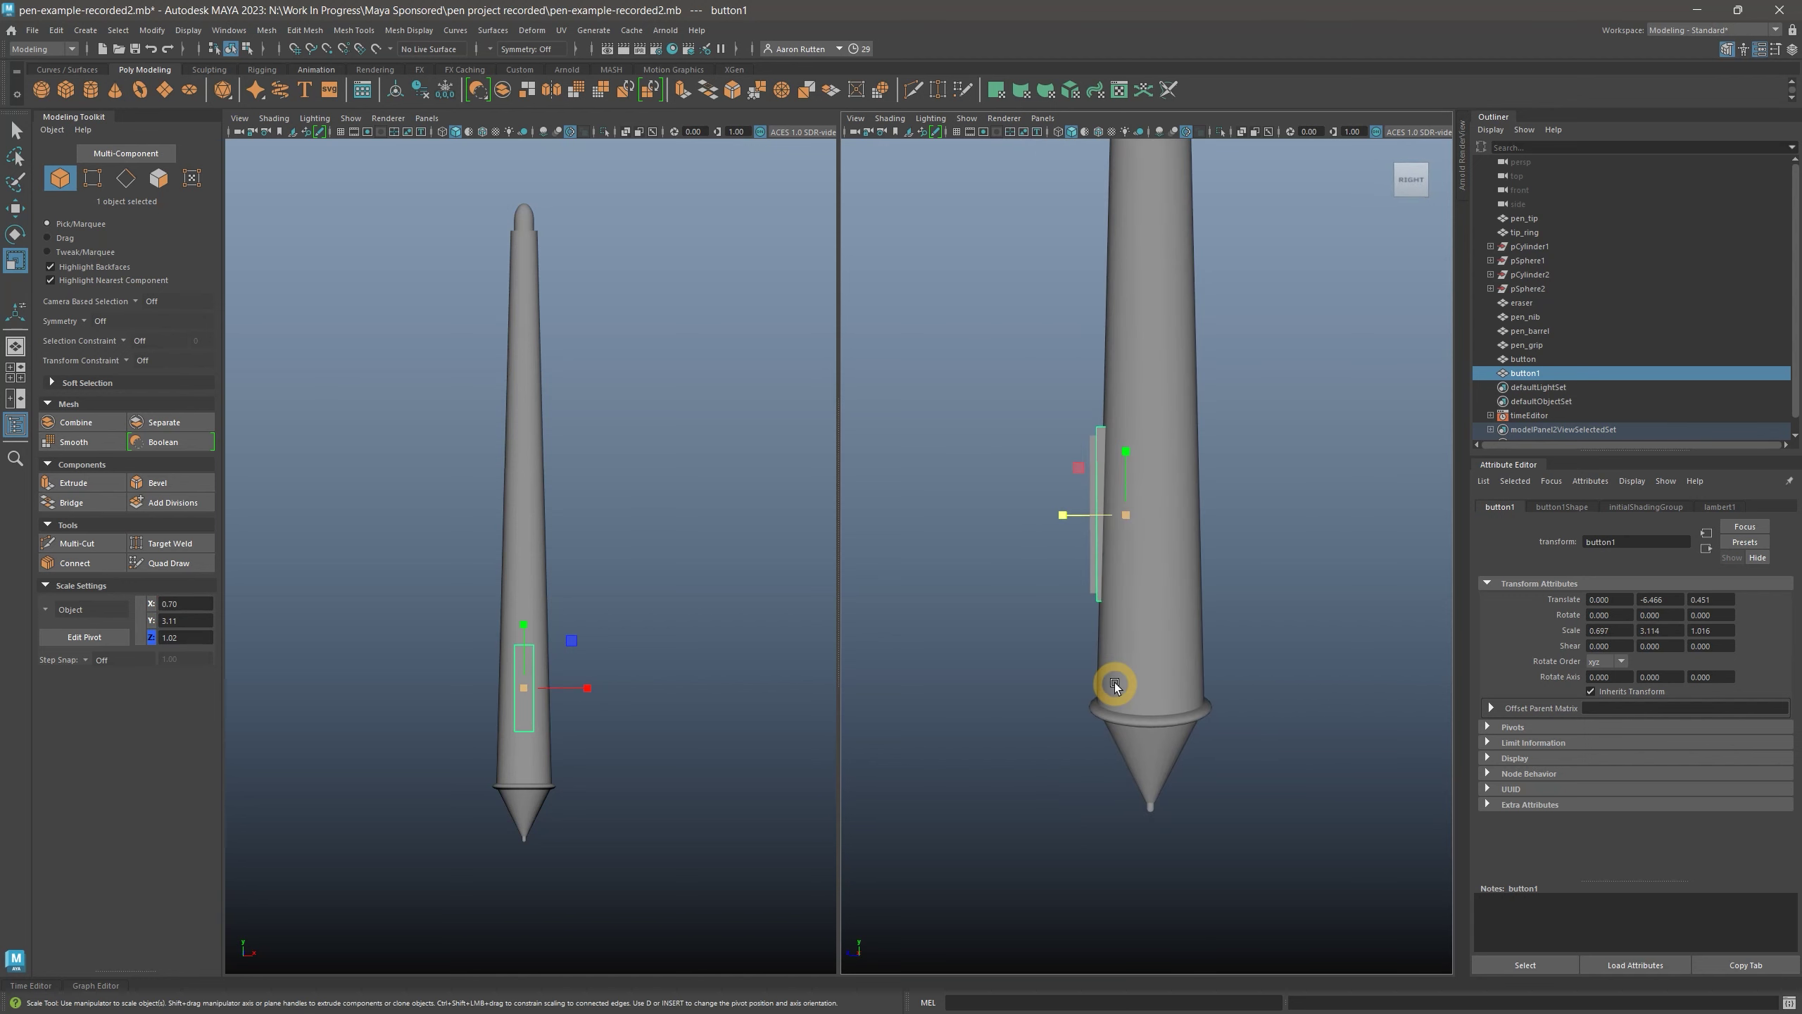
Tilt the original button slightly and nudge both buttons toward the barrel
{"action": "left_click", "coordinate": [1092, 505]}
{"action": "left_click", "coordinate": [15, 233]}
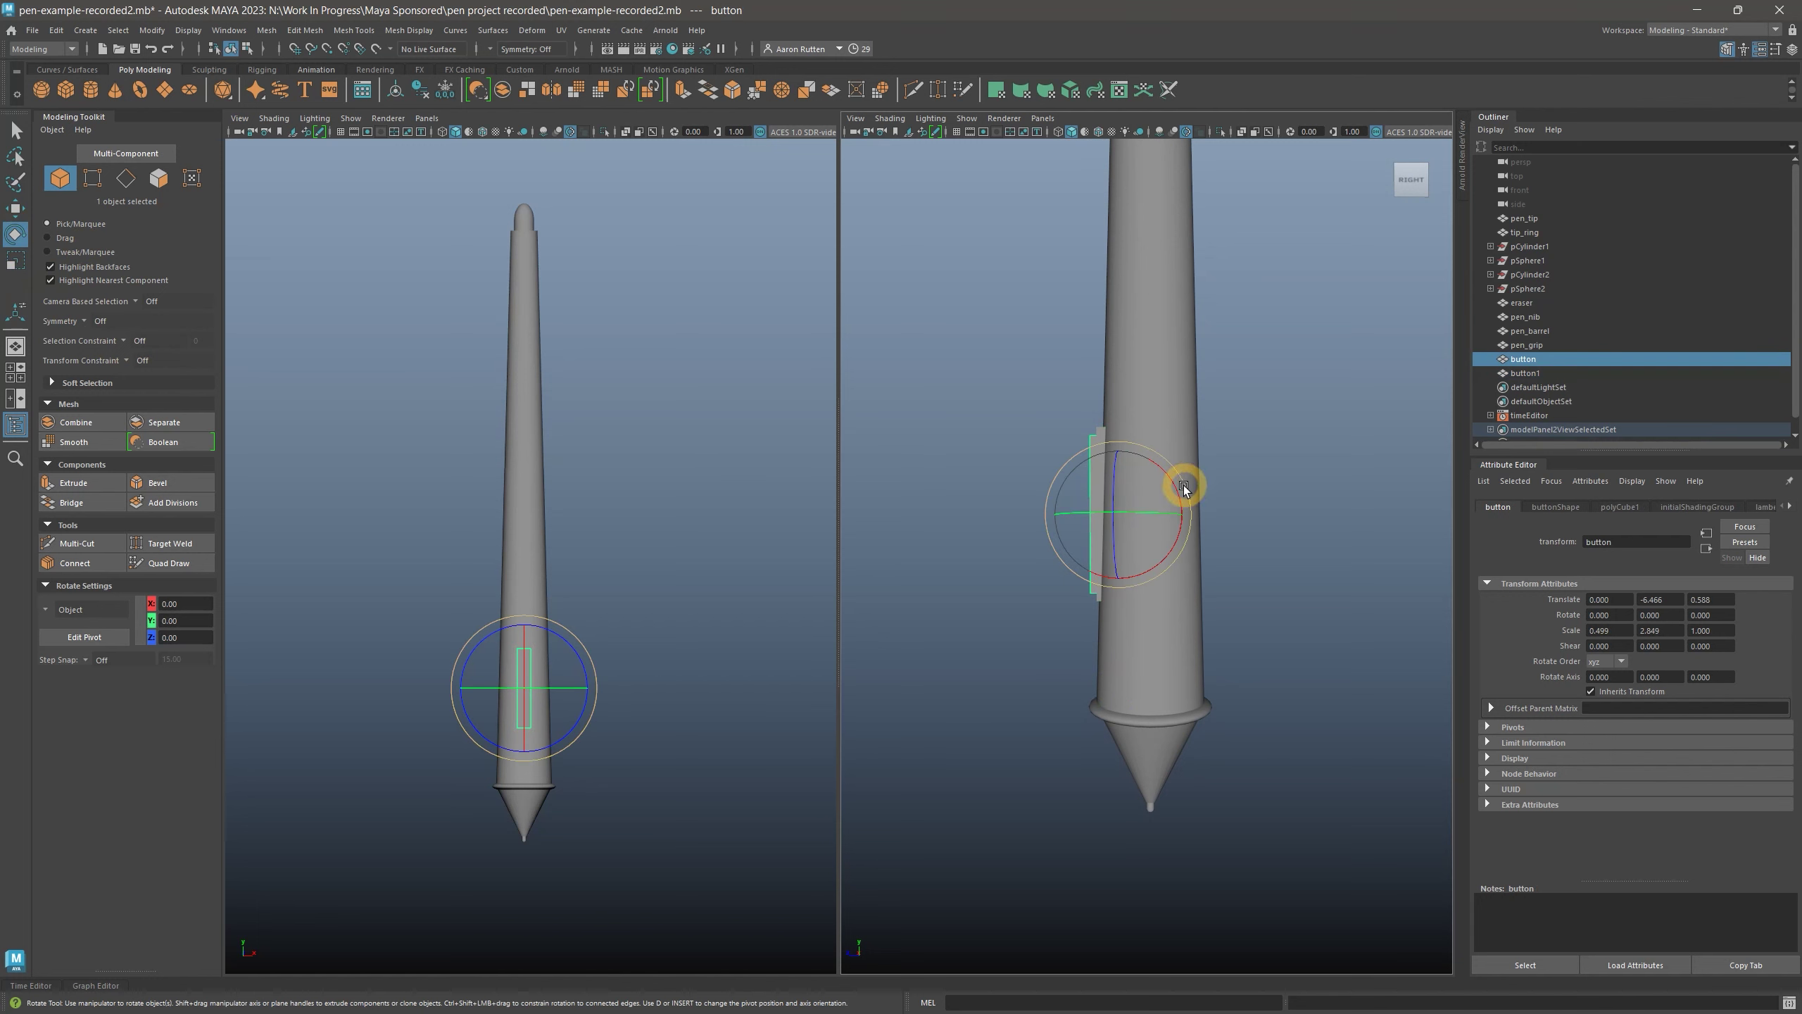
{"action": "left_click_drag", "start_coordinate": [1184, 487], "coordinate": [1183, 486]}
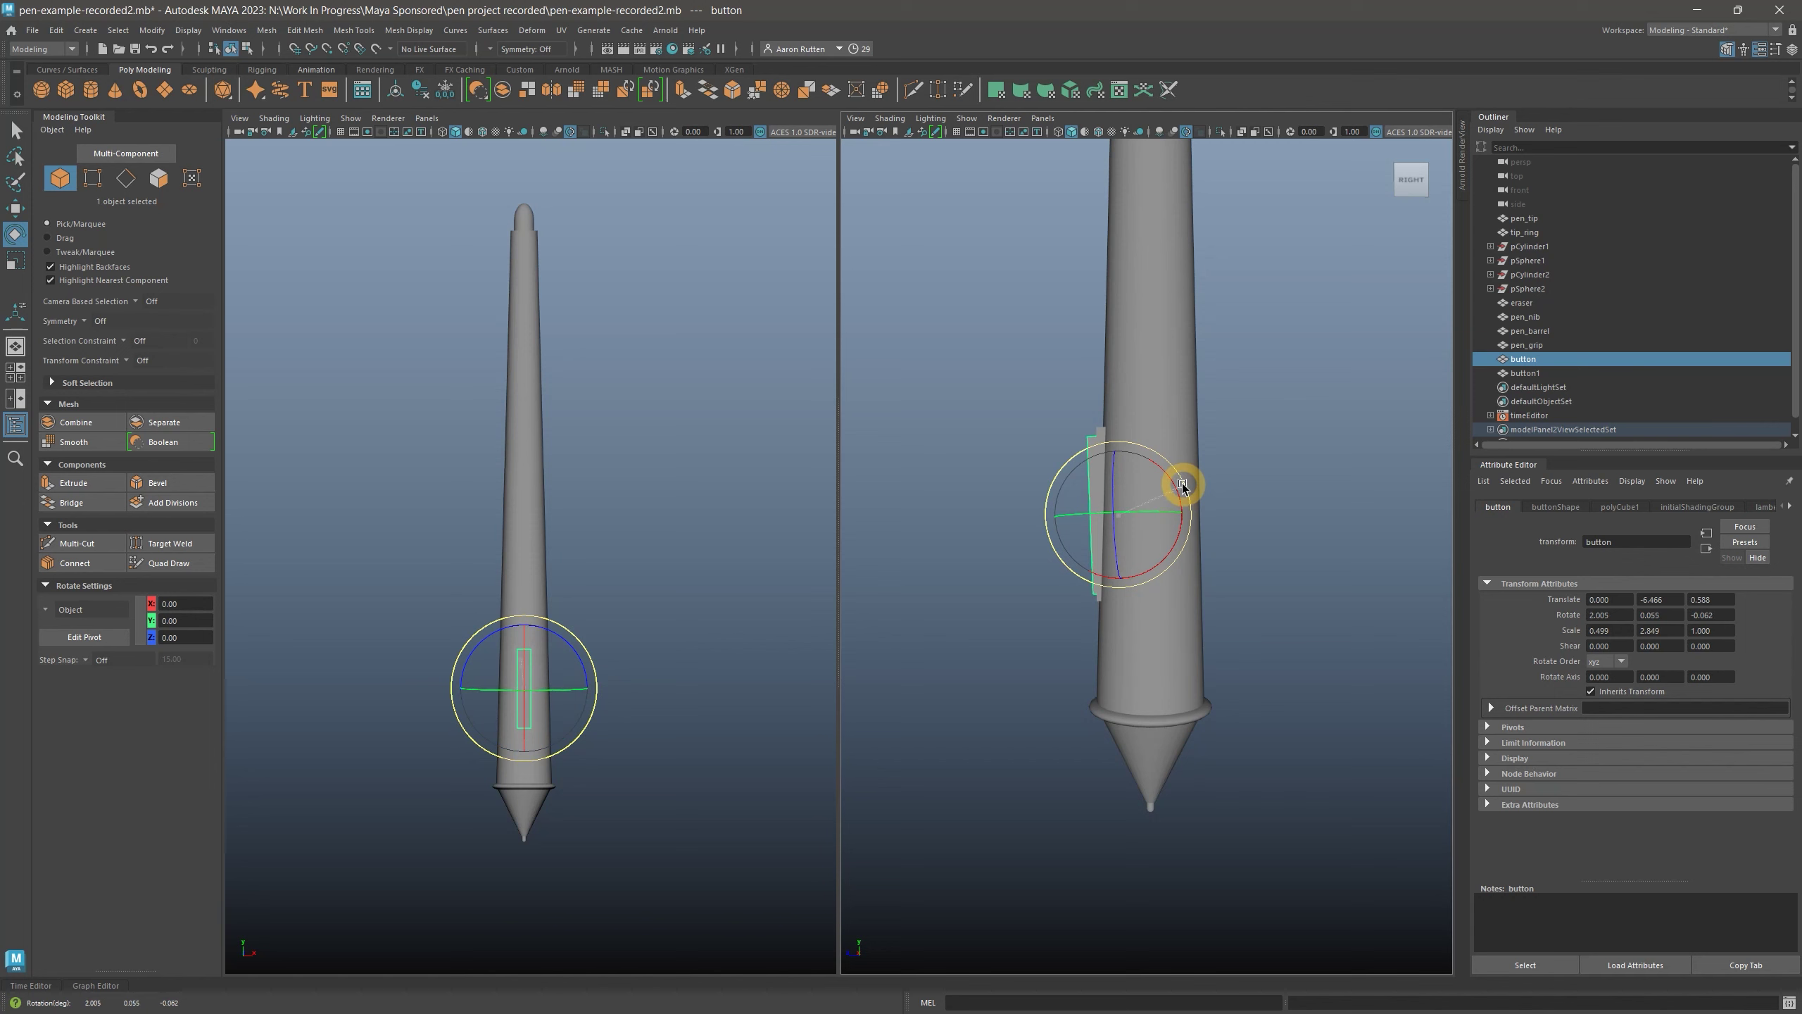
{"action": "left_click", "coordinate": [1095, 515], "text": "shift"}
{"action": "key", "text": "w"}
{"action": "left_click_drag", "start_coordinate": [1066, 517], "coordinate": [1187, 535]}
{"action": "left_click", "coordinate": [1186, 535]}
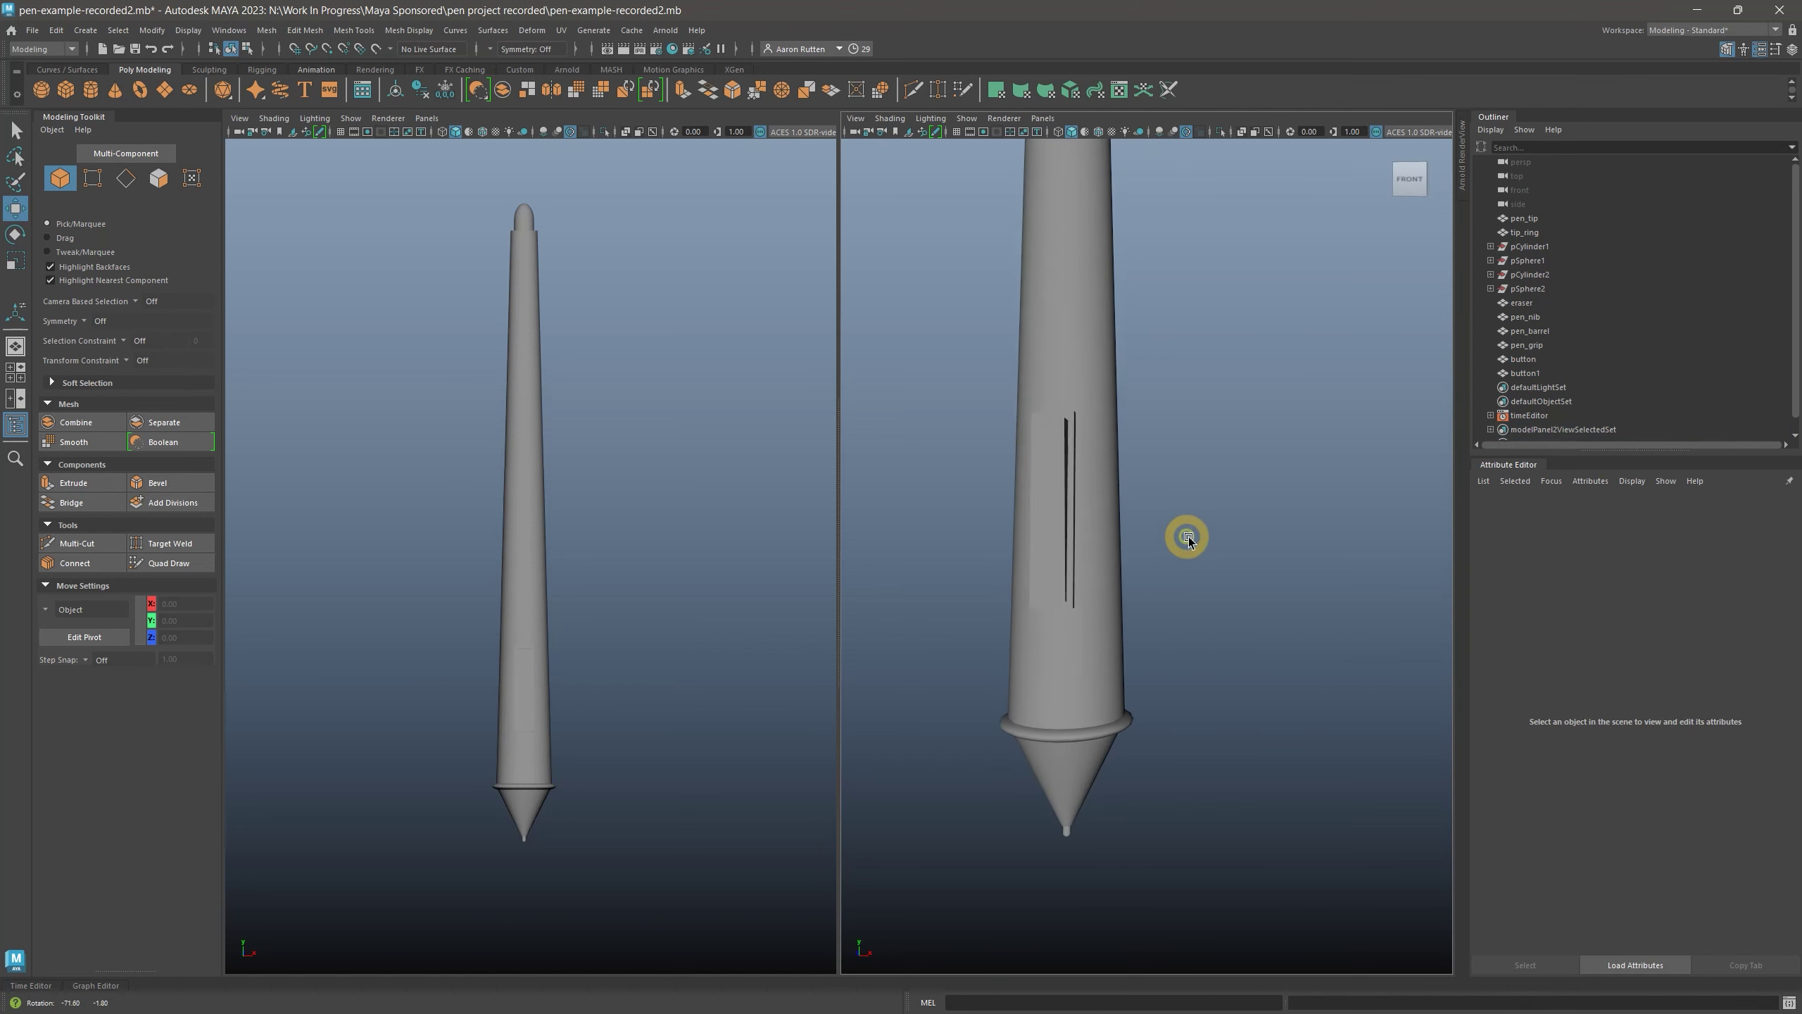
Add divisions to the button and select its middle edge
{"action": "left_click", "coordinate": [1055, 508]}
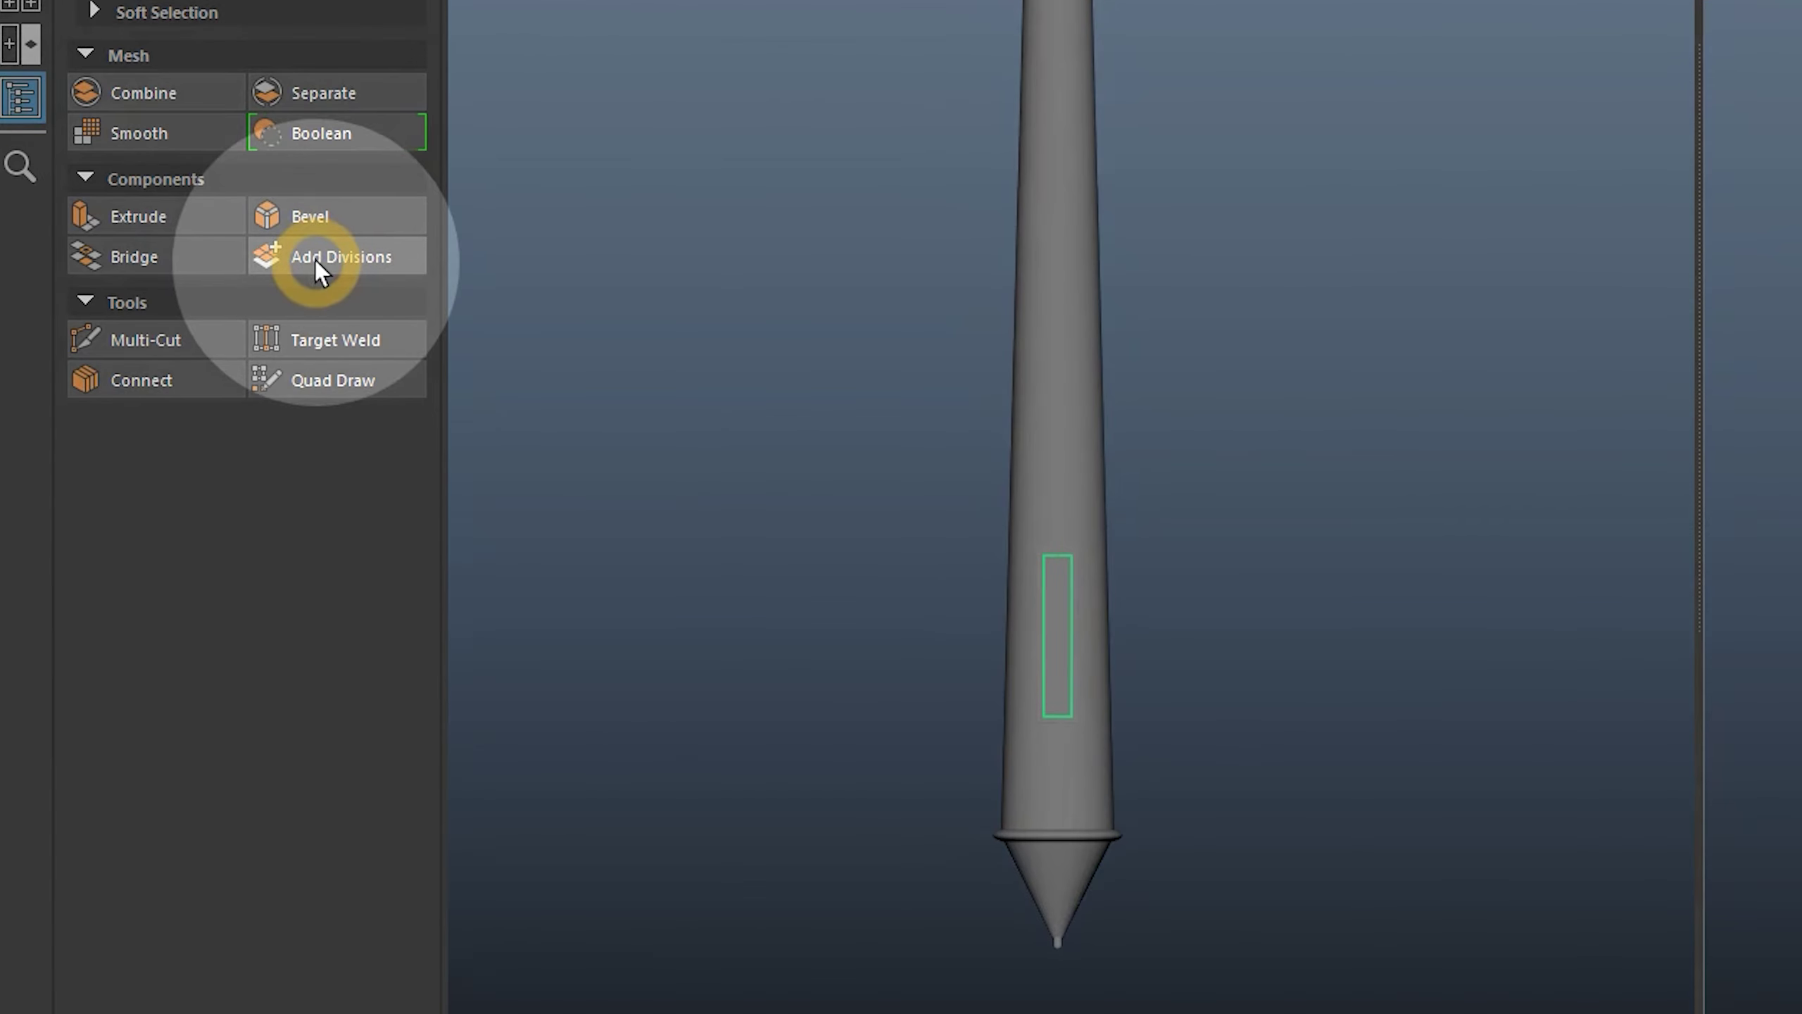
{"action": "left_click", "coordinate": [161, 503]}
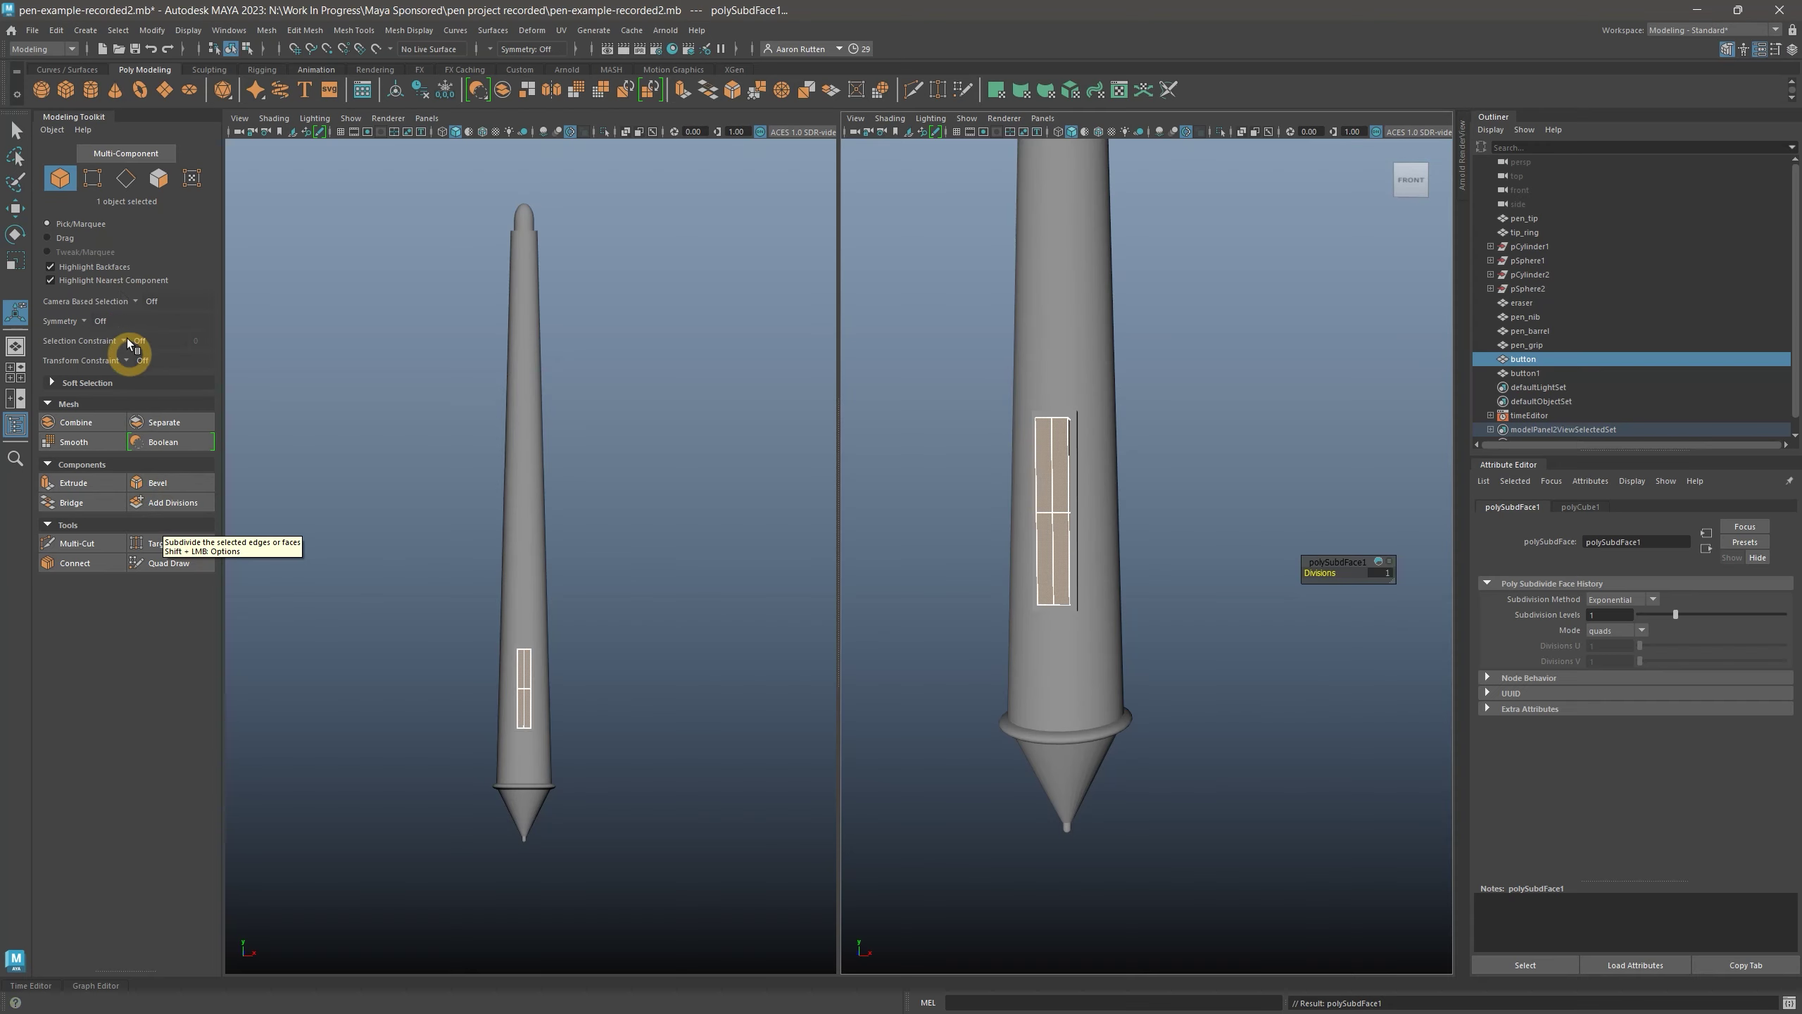
{"action": "left_click", "coordinate": [126, 180]}
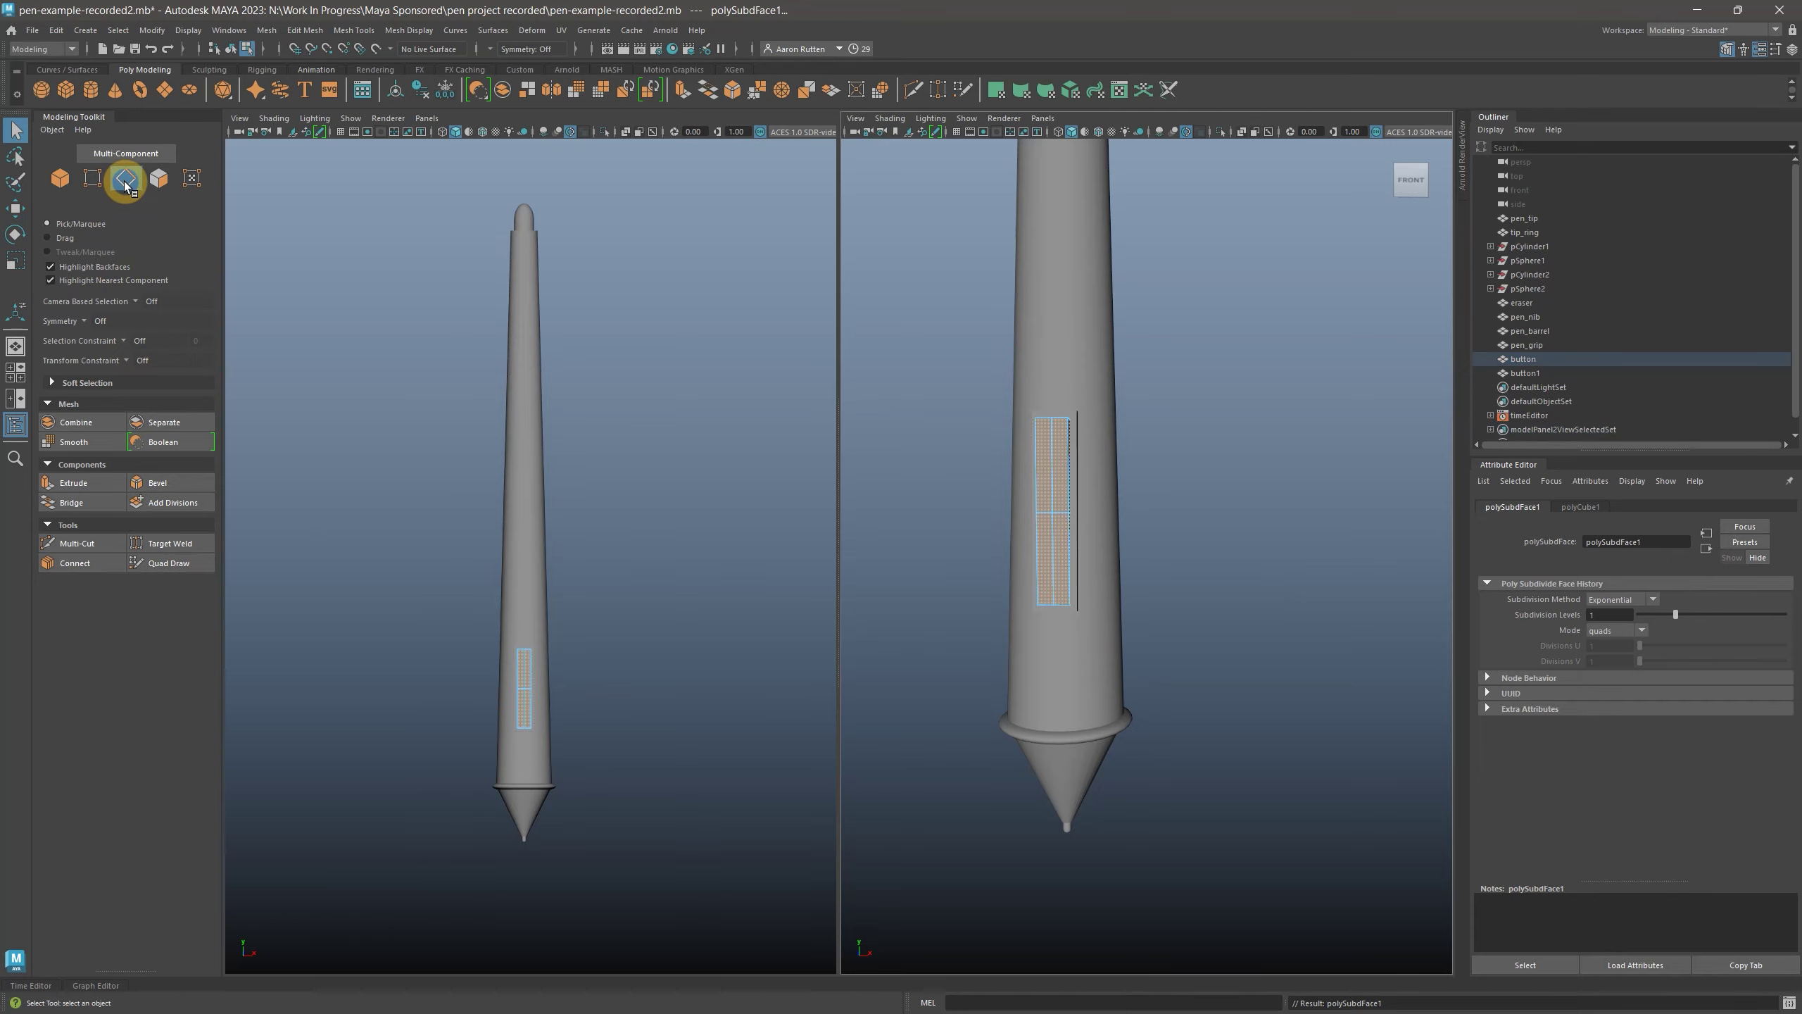
{"action": "left_click", "coordinate": [1057, 513]}
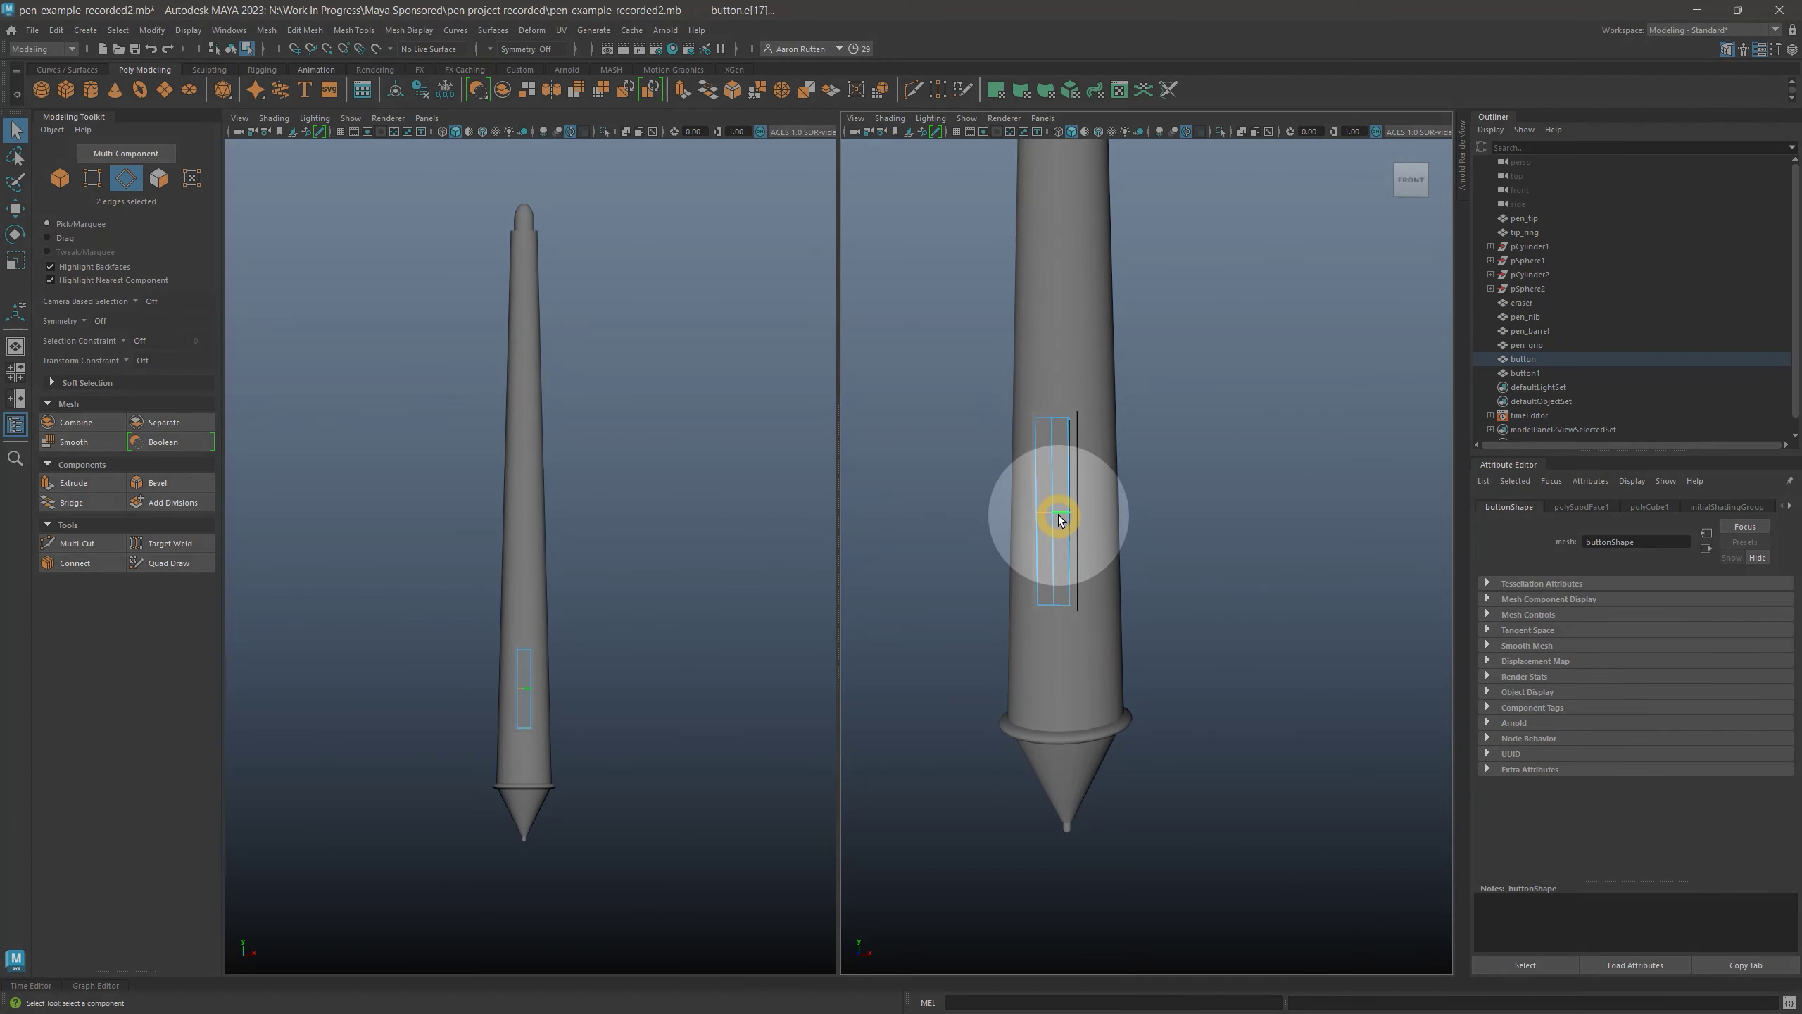
Bevel the middle edge with 2 segments and push the bevelled edges inward into a V-notch
{"action": "left_click", "coordinate": [171, 485]}
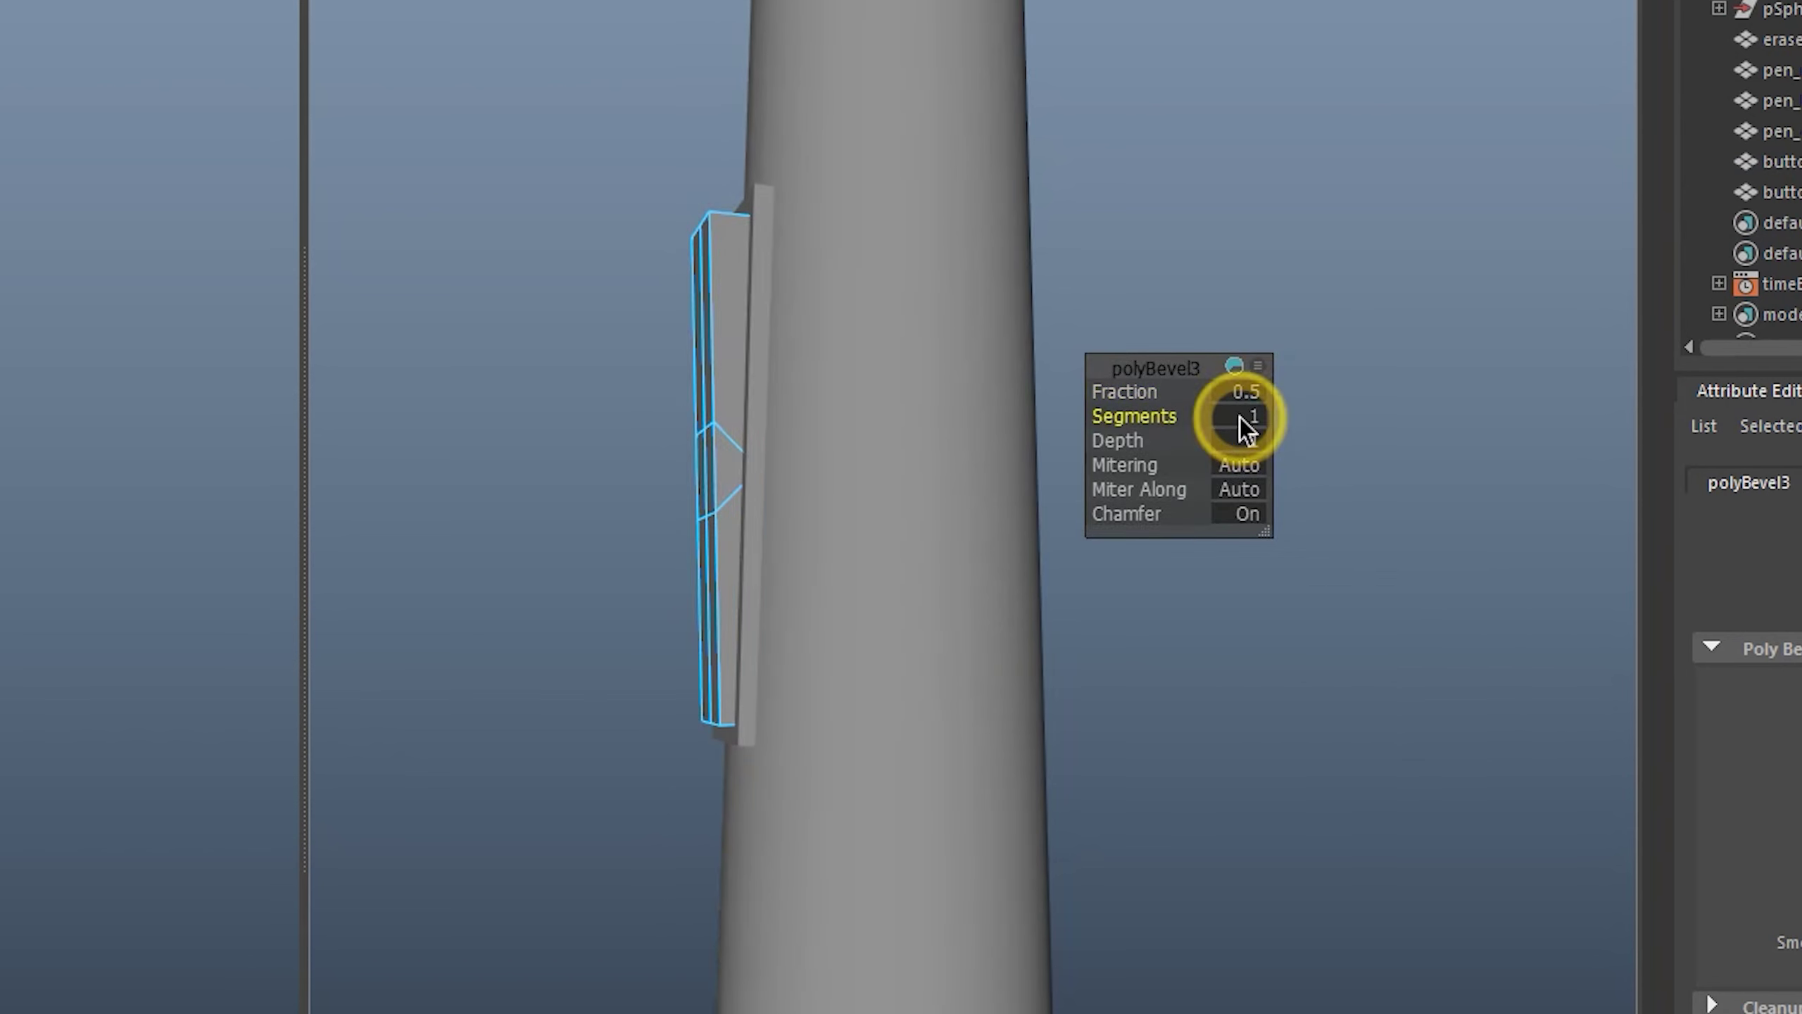
{"action": "left_click", "coordinate": [1244, 423]}
{"action": "type", "text": "2"}
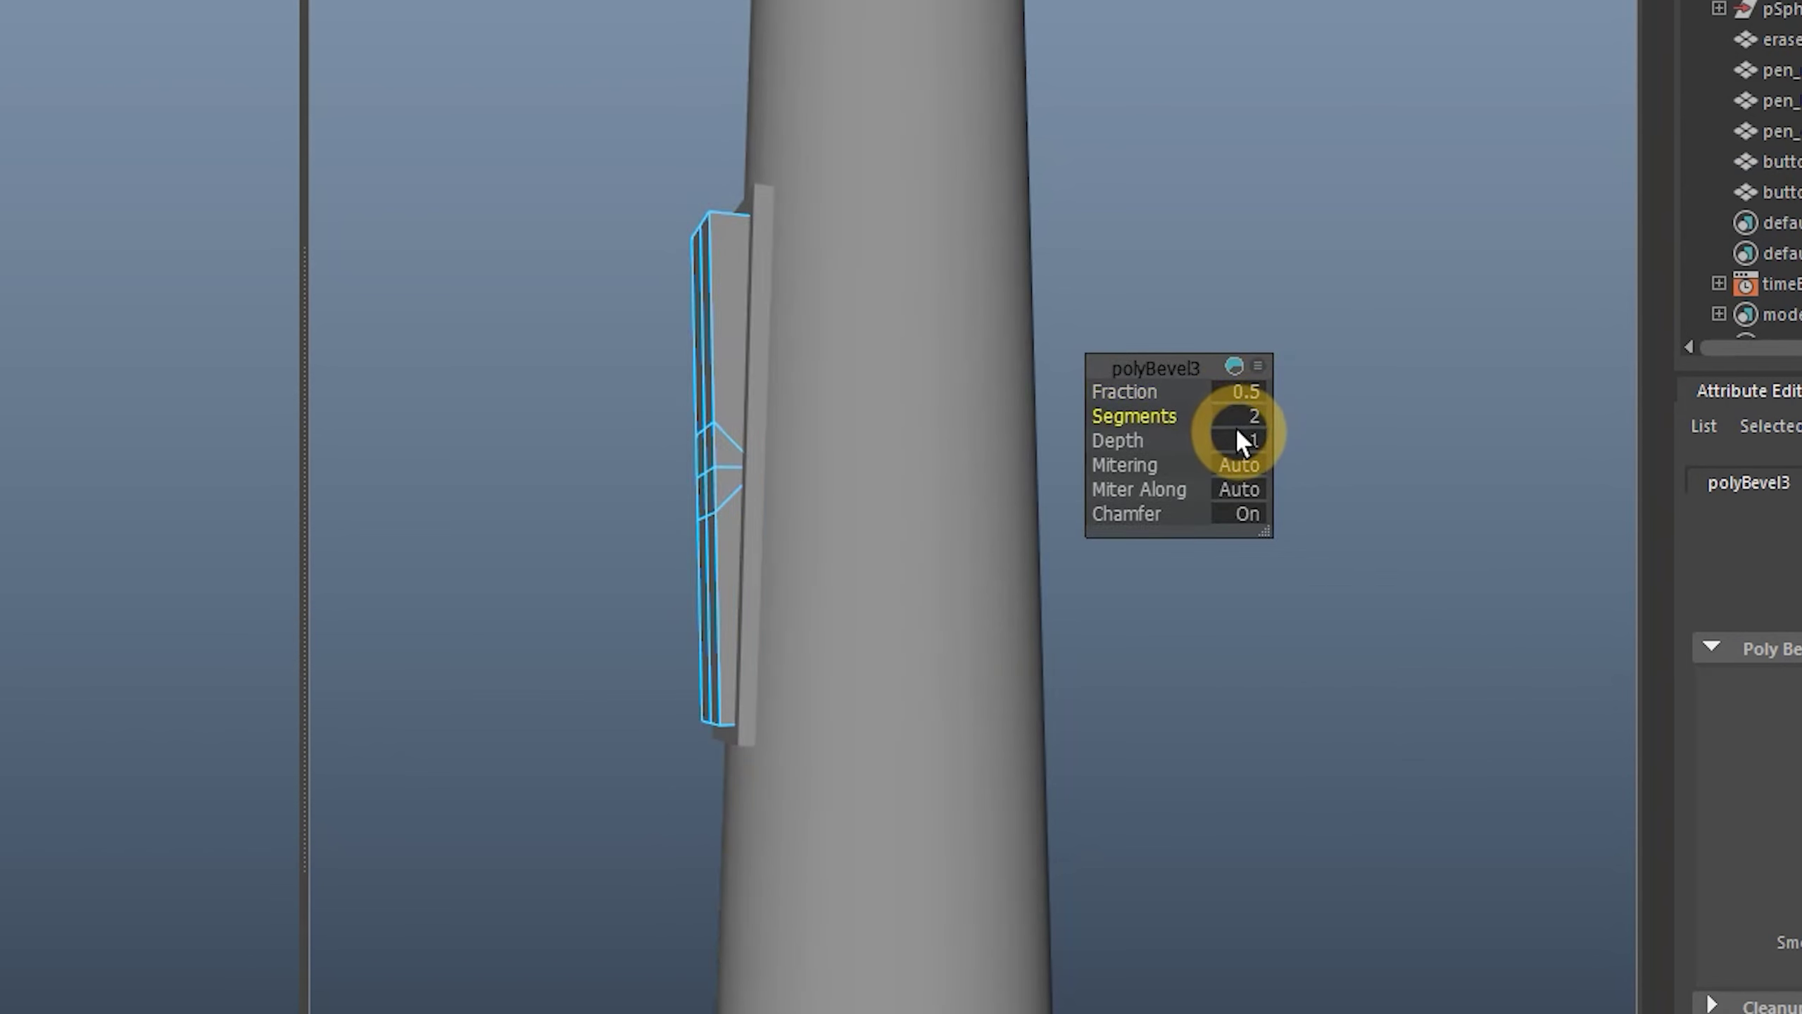
{"action": "left_click_drag", "start_coordinate": [1065, 447], "coordinate": [603, 451], "text": "alt"}
{"action": "left_click_drag", "start_coordinate": [663, 503], "coordinate": [580, 548], "text": "alt"}
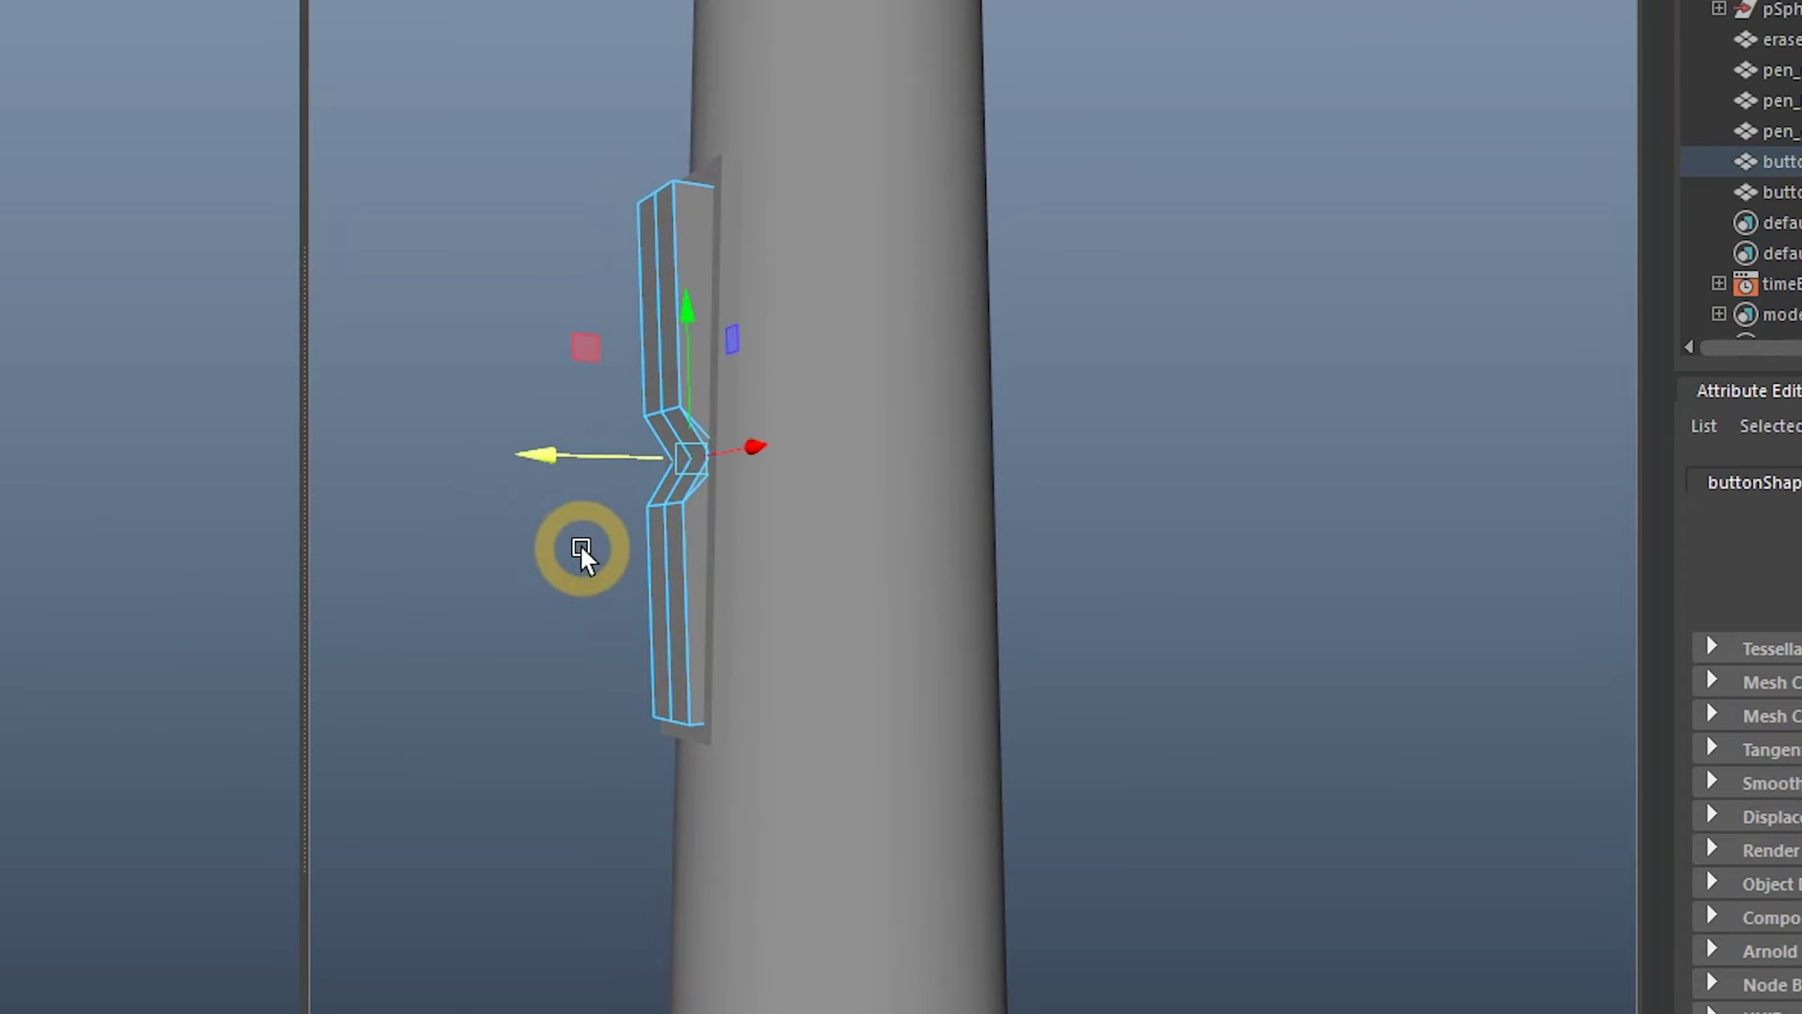
{"action": "left_click_drag", "start_coordinate": [536, 455], "coordinate": [982, 703], "text": "alt"}
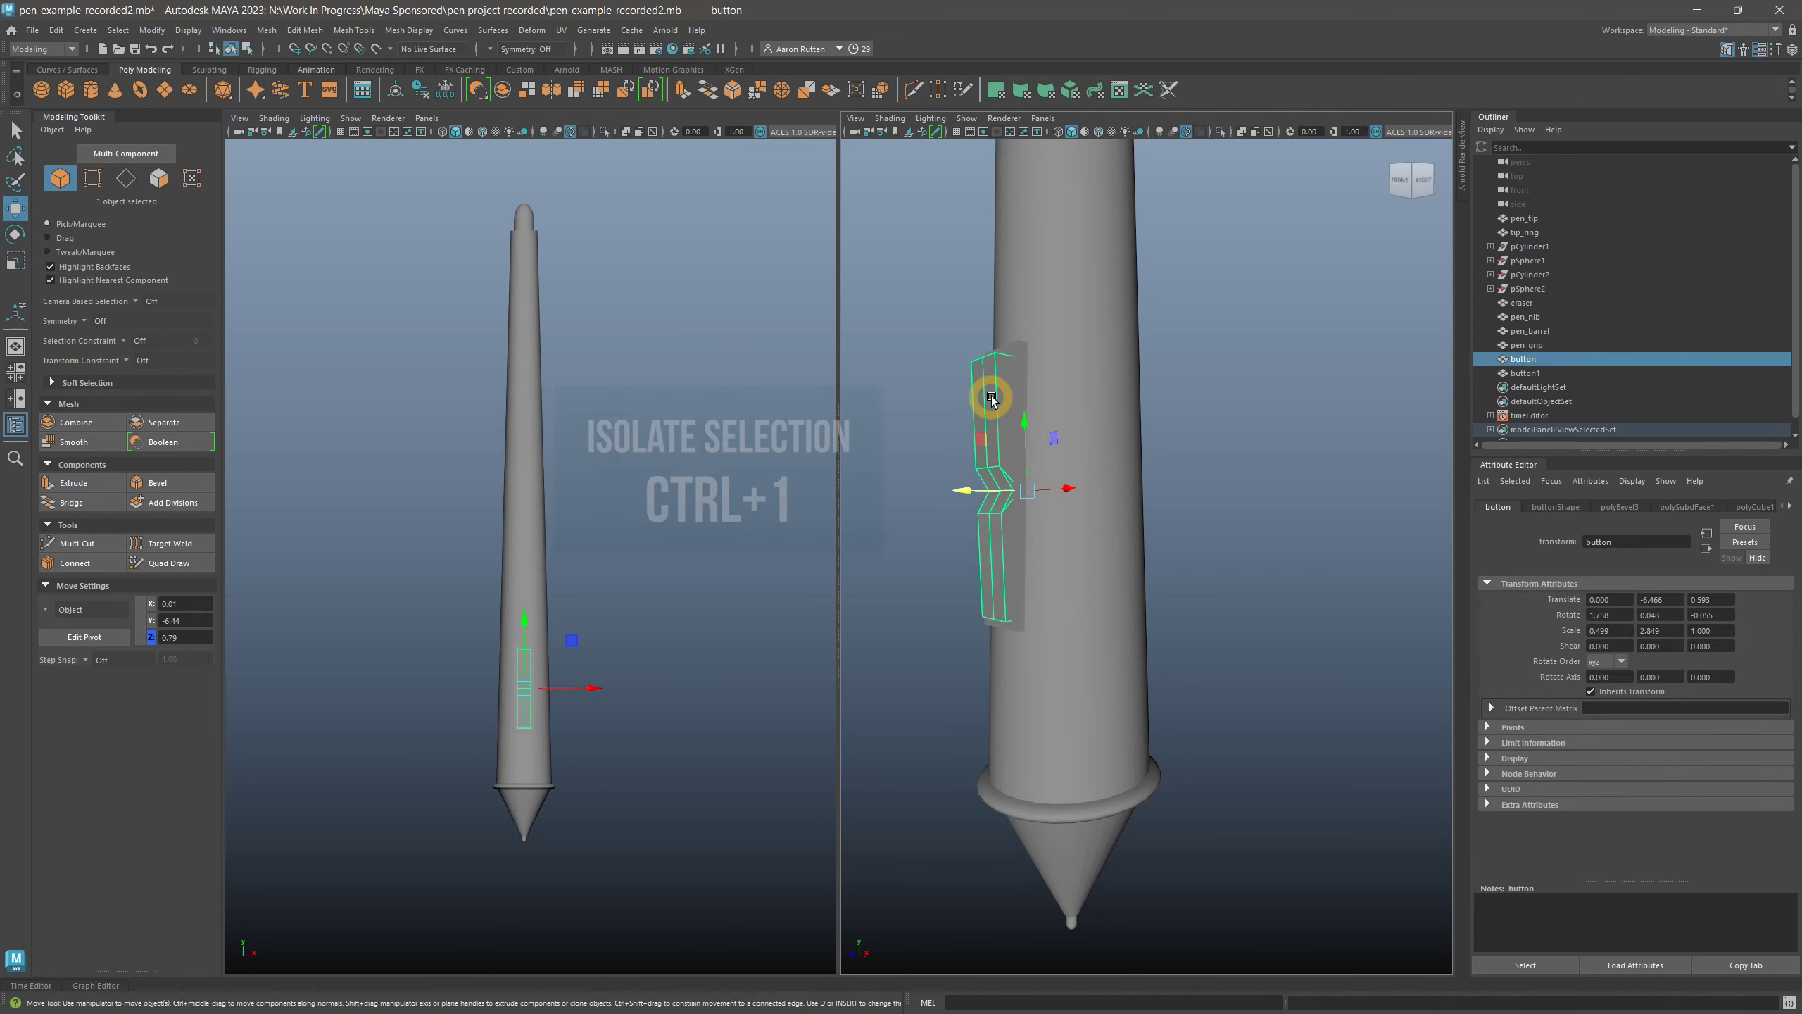
Isolate the button, paint-select its faces, and bevel them
{"action": "key", "text": "ctrl+1"}
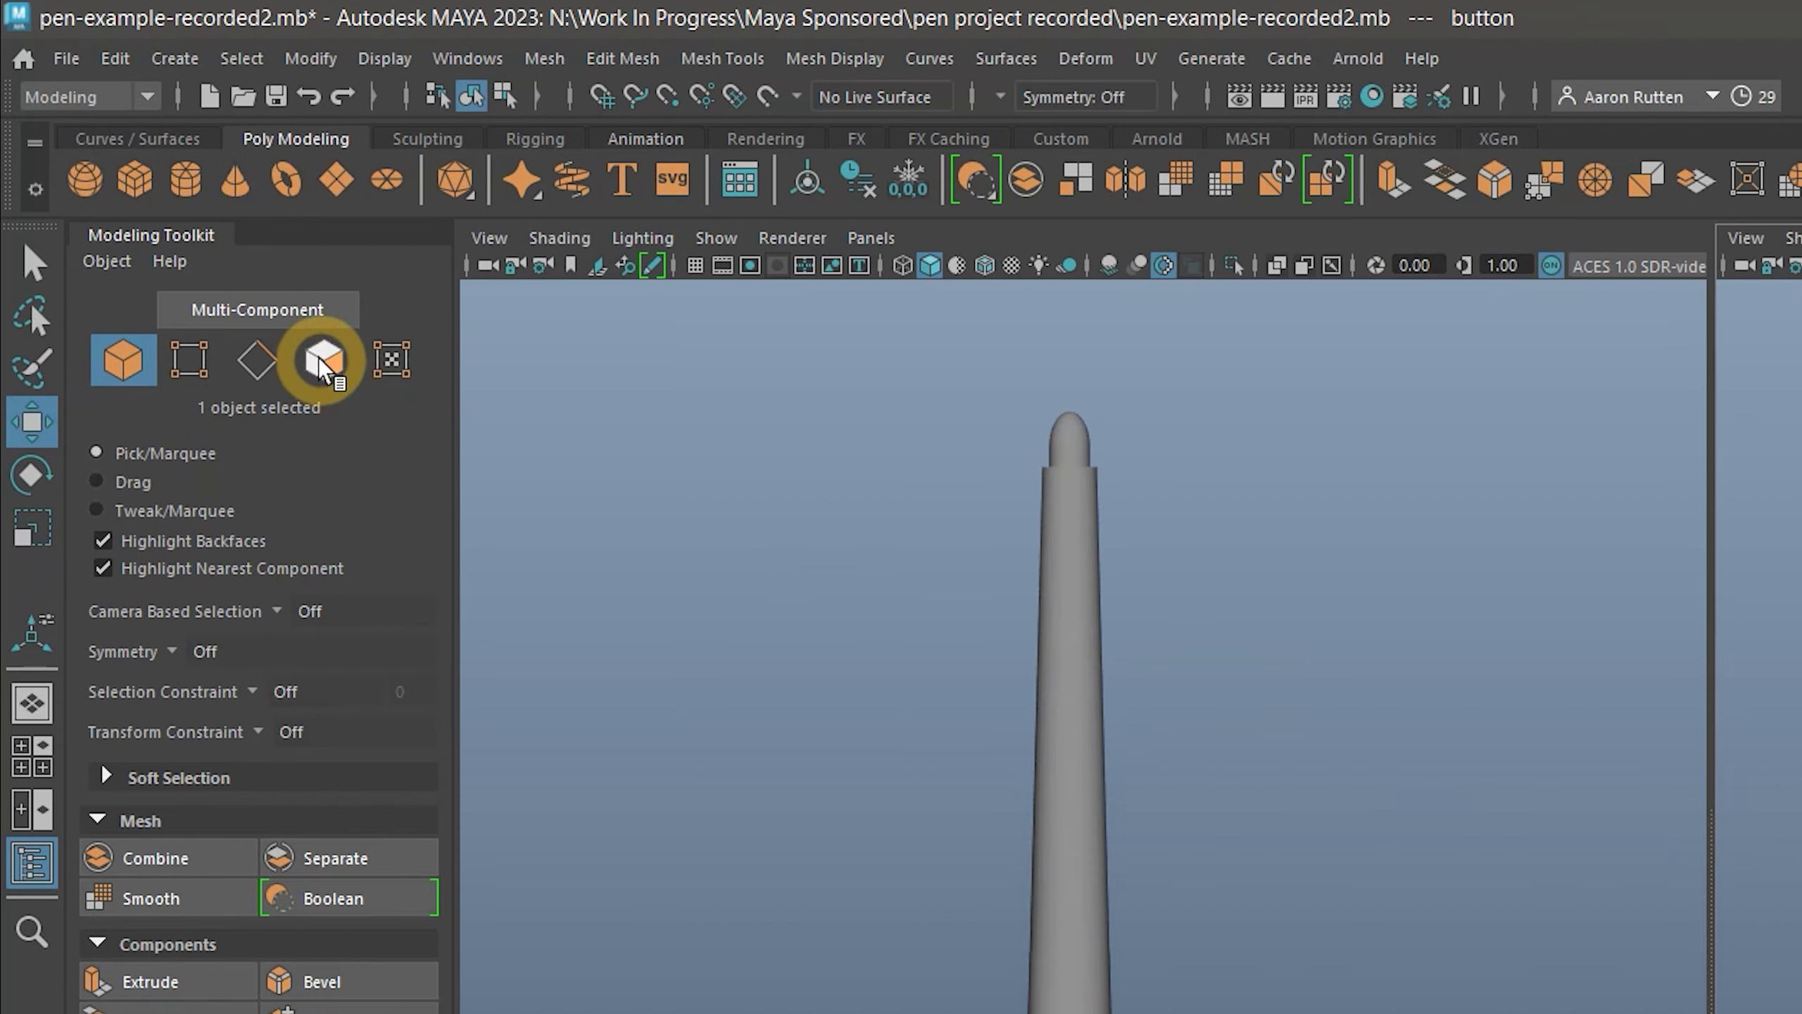
{"action": "left_click", "coordinate": [324, 363]}
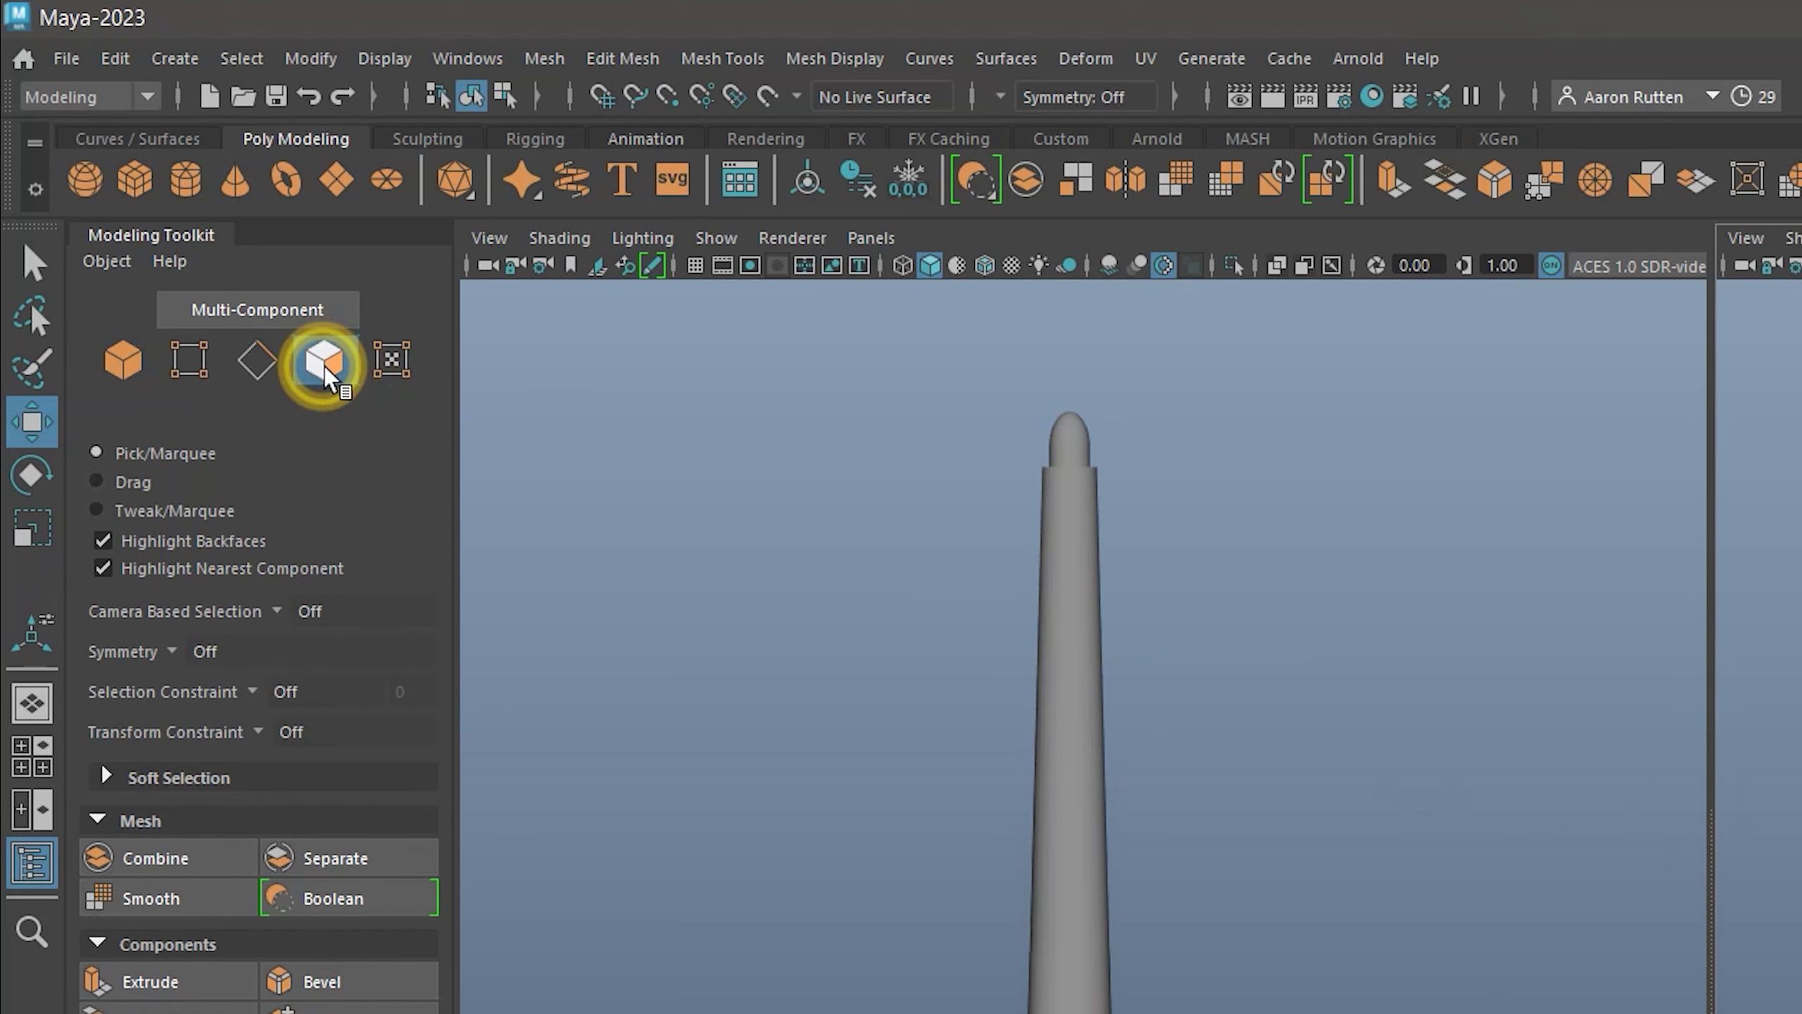
{"action": "left_click", "coordinate": [29, 371]}
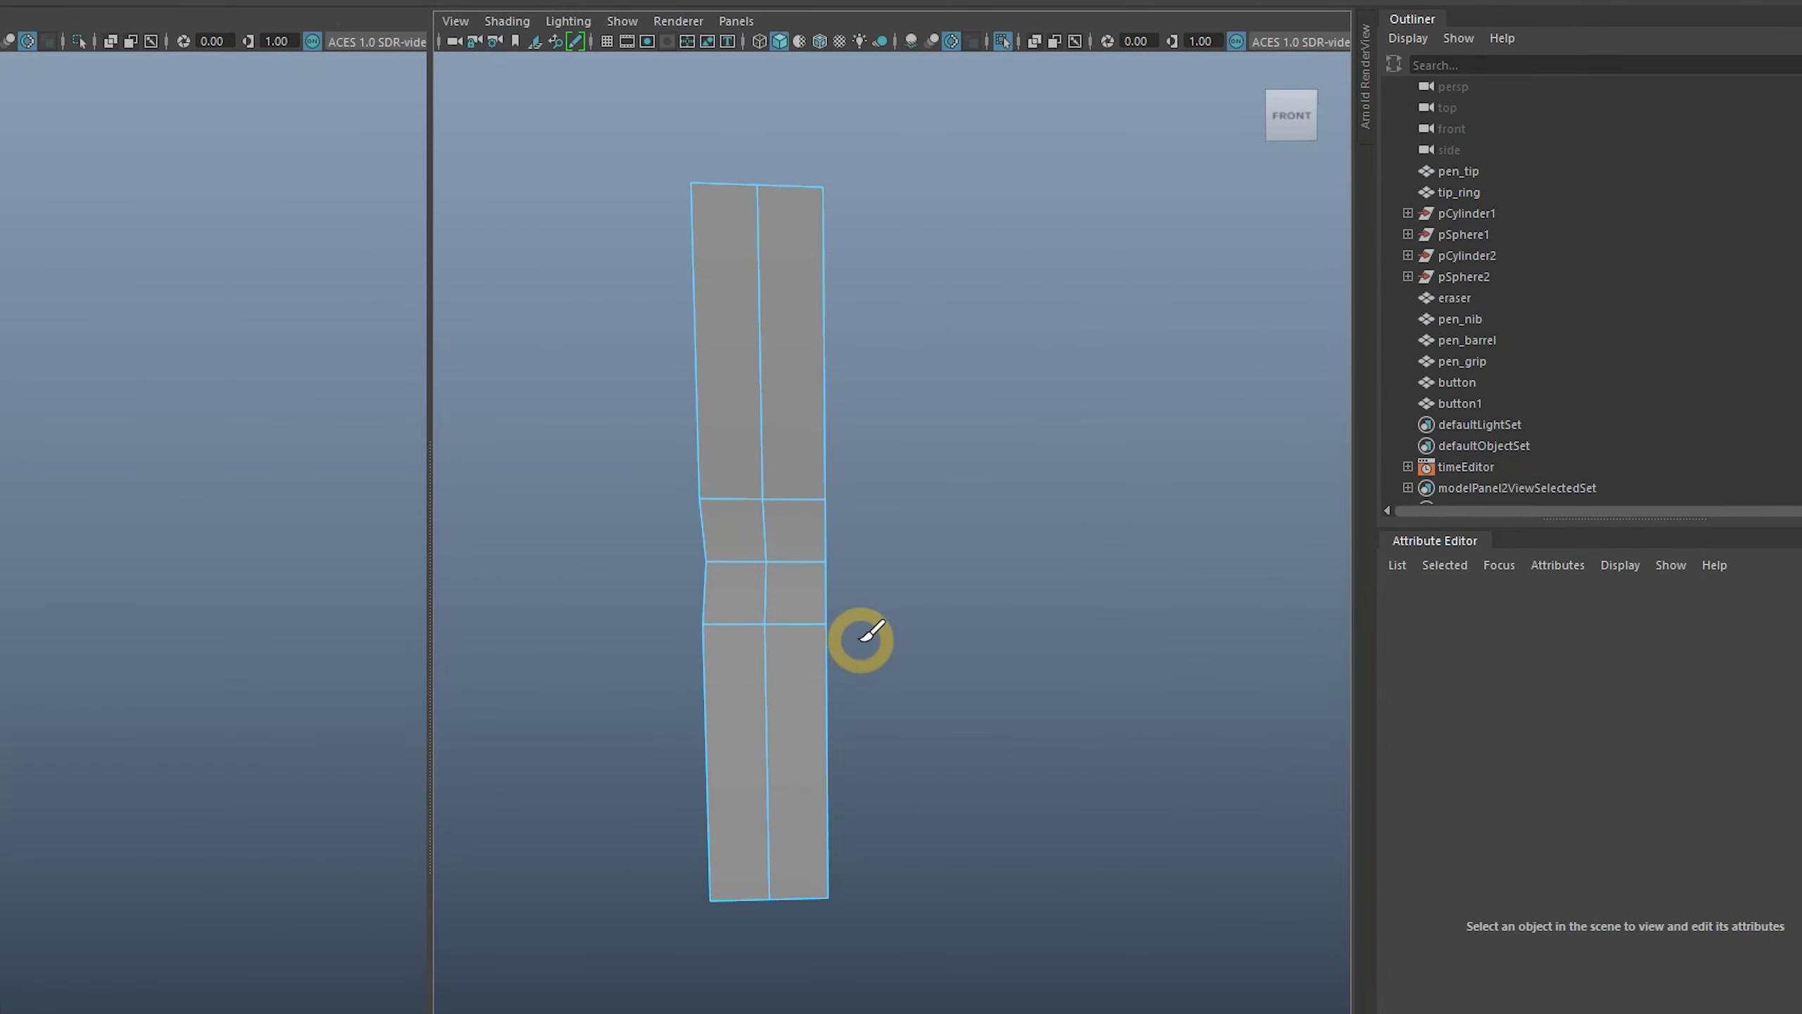
{"action": "left_click_drag", "start_coordinate": [881, 576], "coordinate": [905, 564], "text": "alt"}
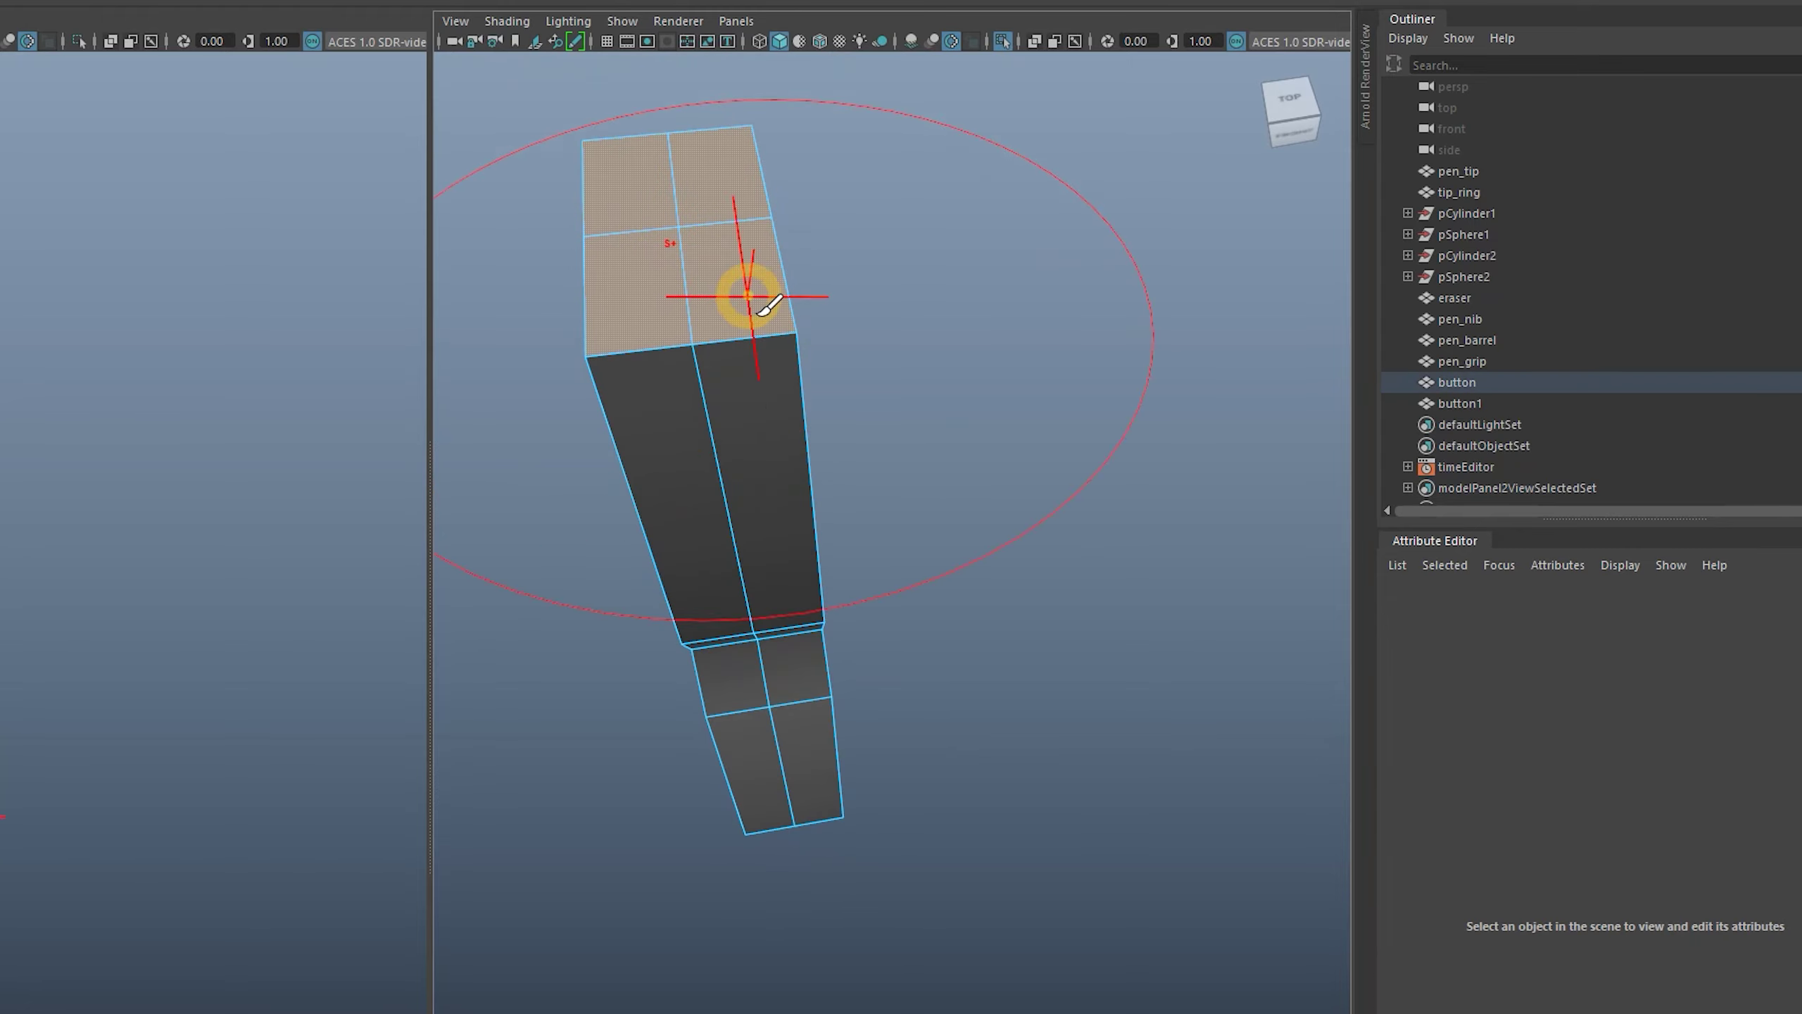
{"action": "mouse_move", "coordinate": [744, 294]}
{"action": "left_mouse_down", "text": "alt"}
{"action": "mouse_move", "coordinate": [800, 418]}
{"action": "mouse_move", "coordinate": [752, 540]}
{"action": "left_mouse_up", "text": "alt"}
{"action": "left_click_drag", "start_coordinate": [710, 639], "coordinate": [748, 729]}
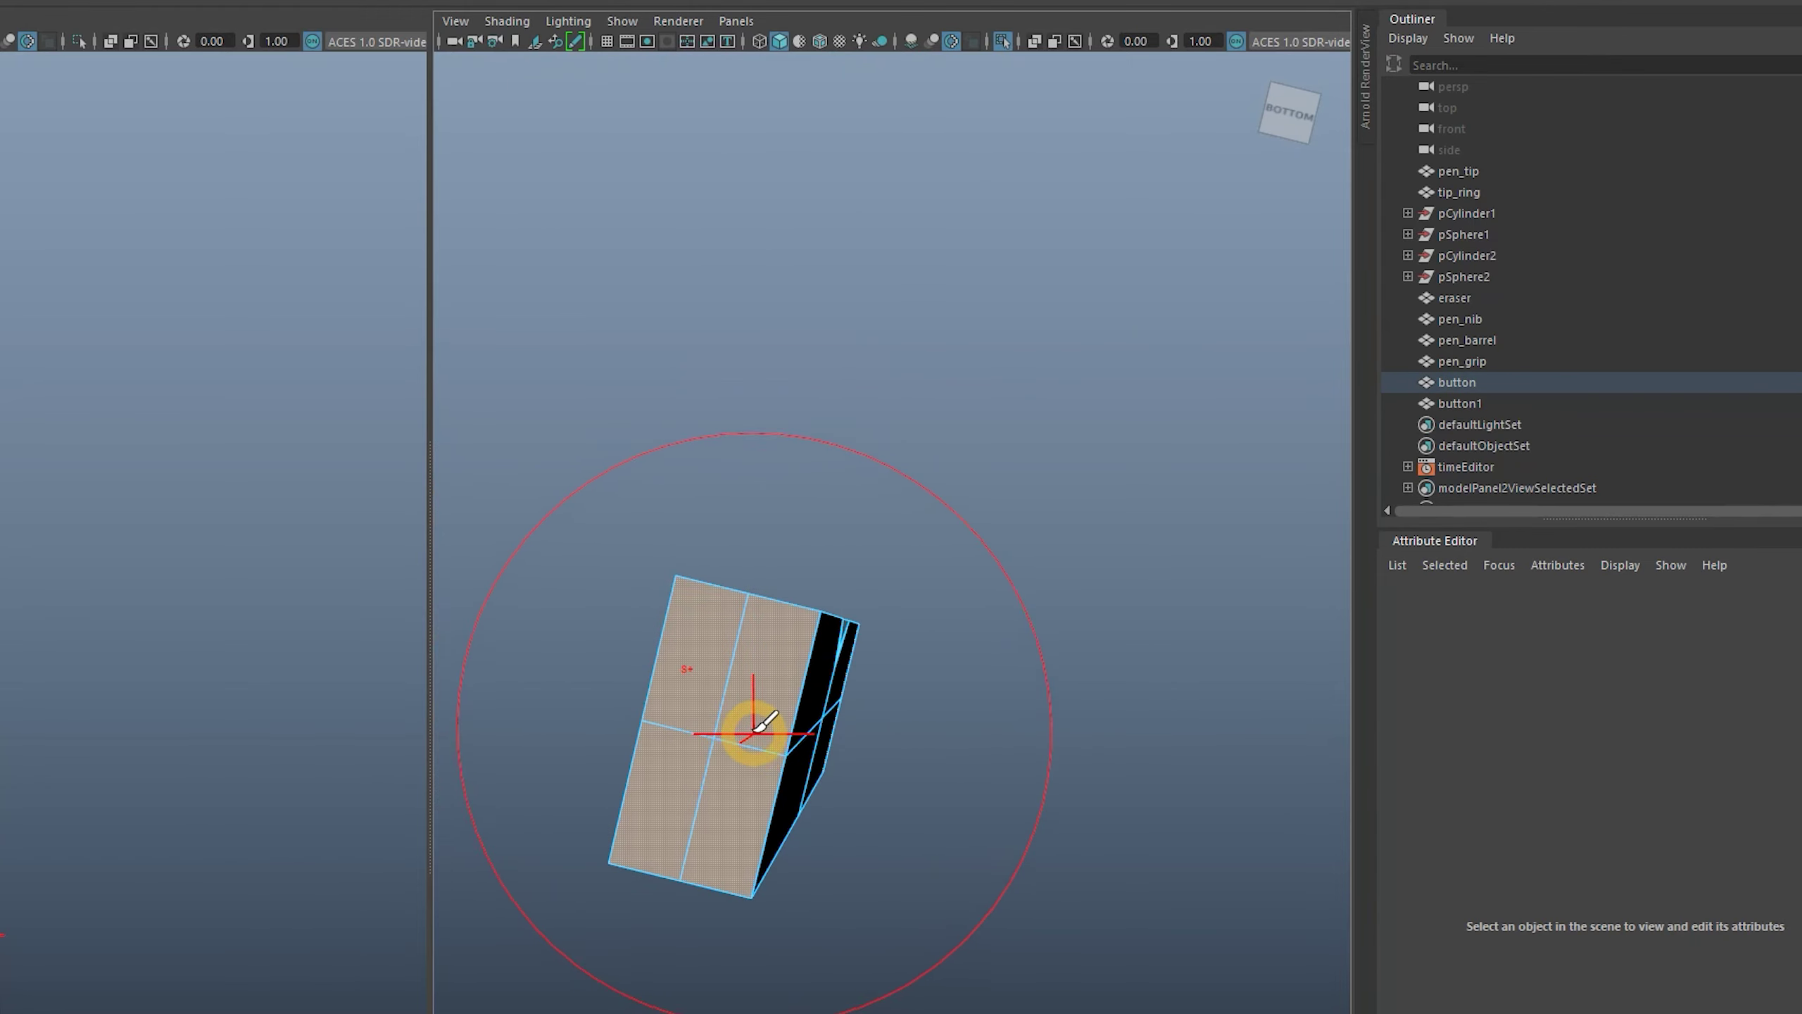
{"action": "left_click", "coordinate": [150, 484]}
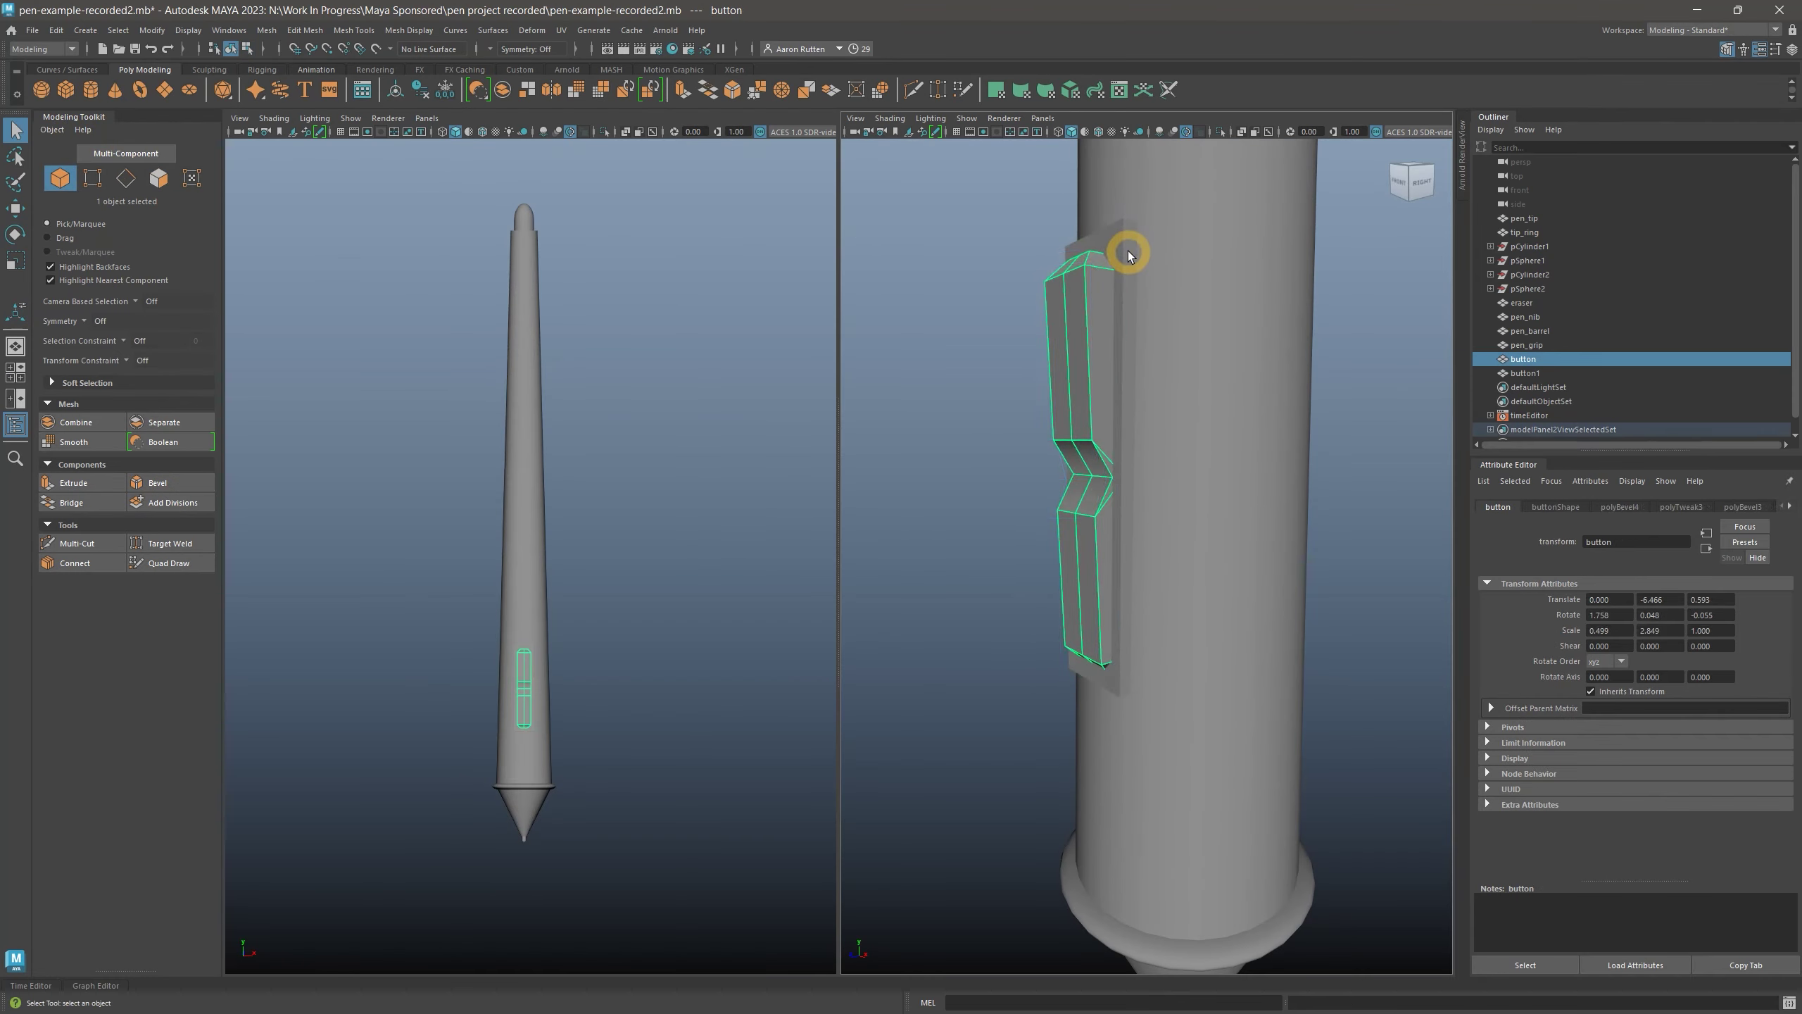
Bevel button1 and stretch it slightly taller, then reselect the original button
{"action": "left_click", "coordinate": [1130, 262]}
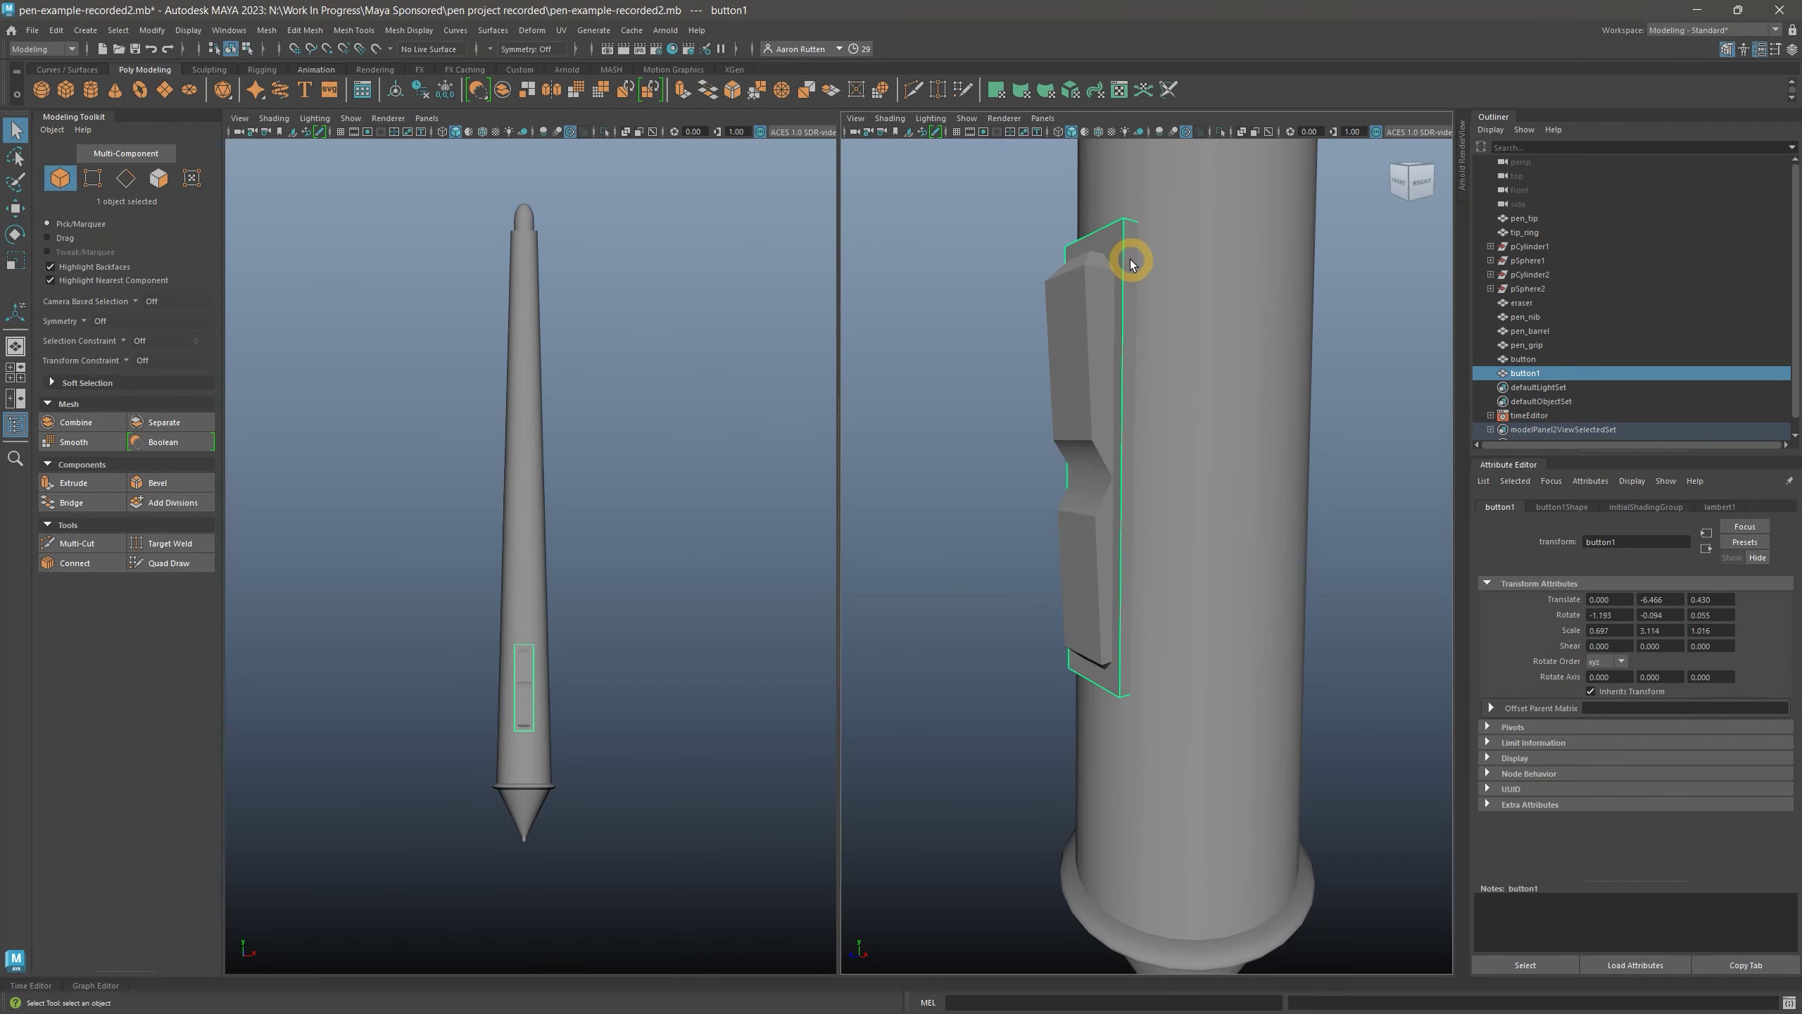
{"action": "left_click", "coordinate": [158, 482]}
{"action": "key", "text": "r"}
{"action": "left_click_drag", "start_coordinate": [1149, 681], "coordinate": [1246, 460], "text": "alt"}
{"action": "scroll", "coordinate": [1243, 454], "scroll_direction": "down", "scroll_amount": 5}
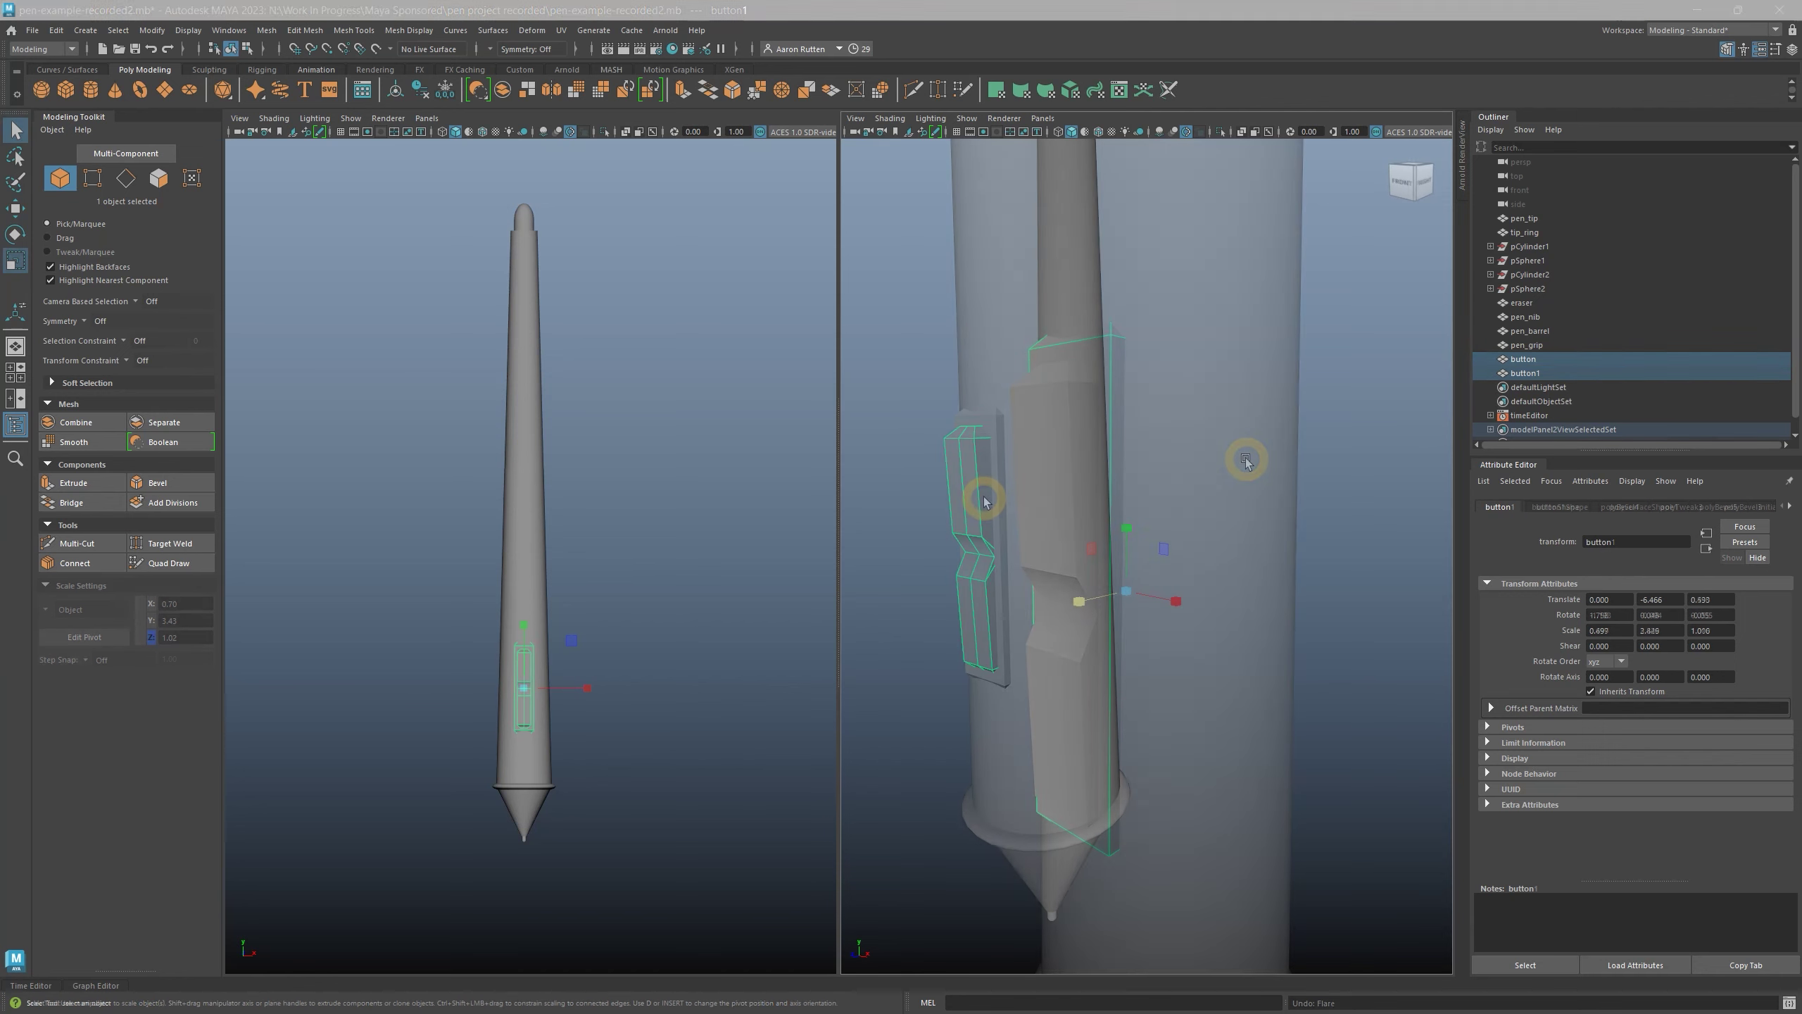
{"action": "key", "text": "q"}
{"action": "left_click", "coordinate": [985, 501]}
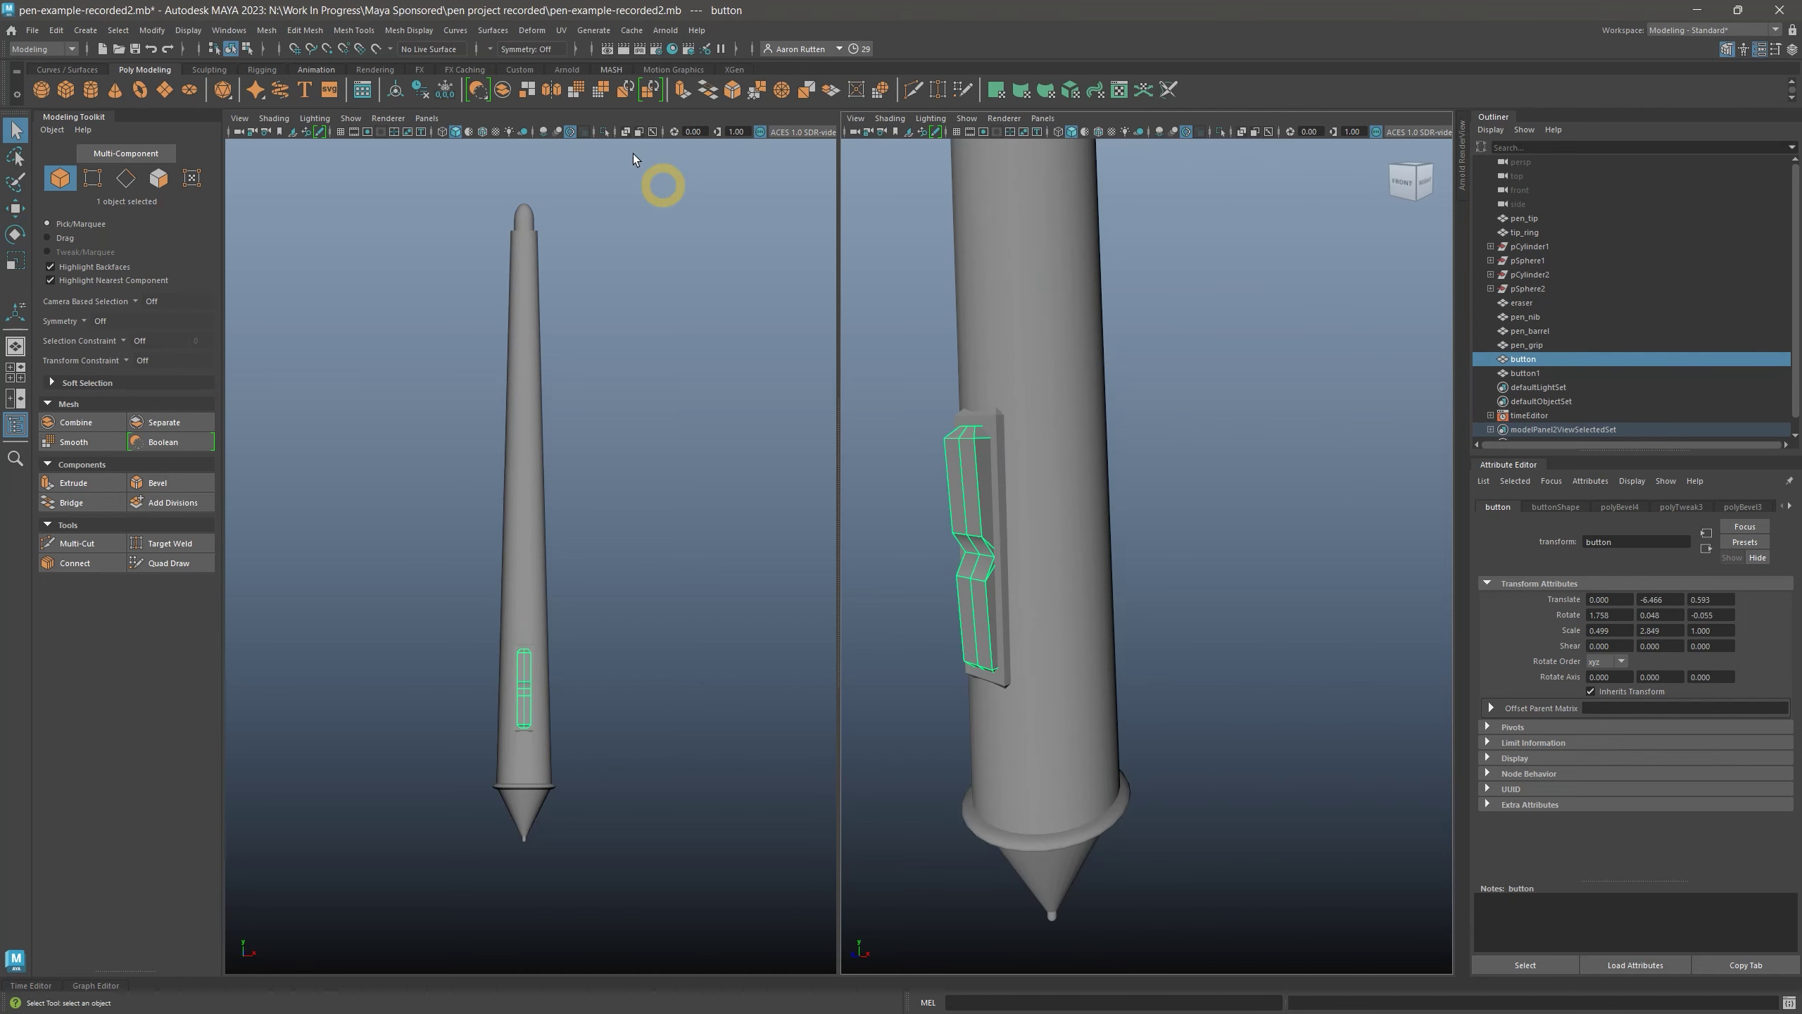
Add a Flare deformer to the button with End Flare X and Z 0.6 and Curve -0.4
{"action": "left_click", "coordinate": [532, 30]}
{"action": "mouse_move", "coordinate": [621, 294]}
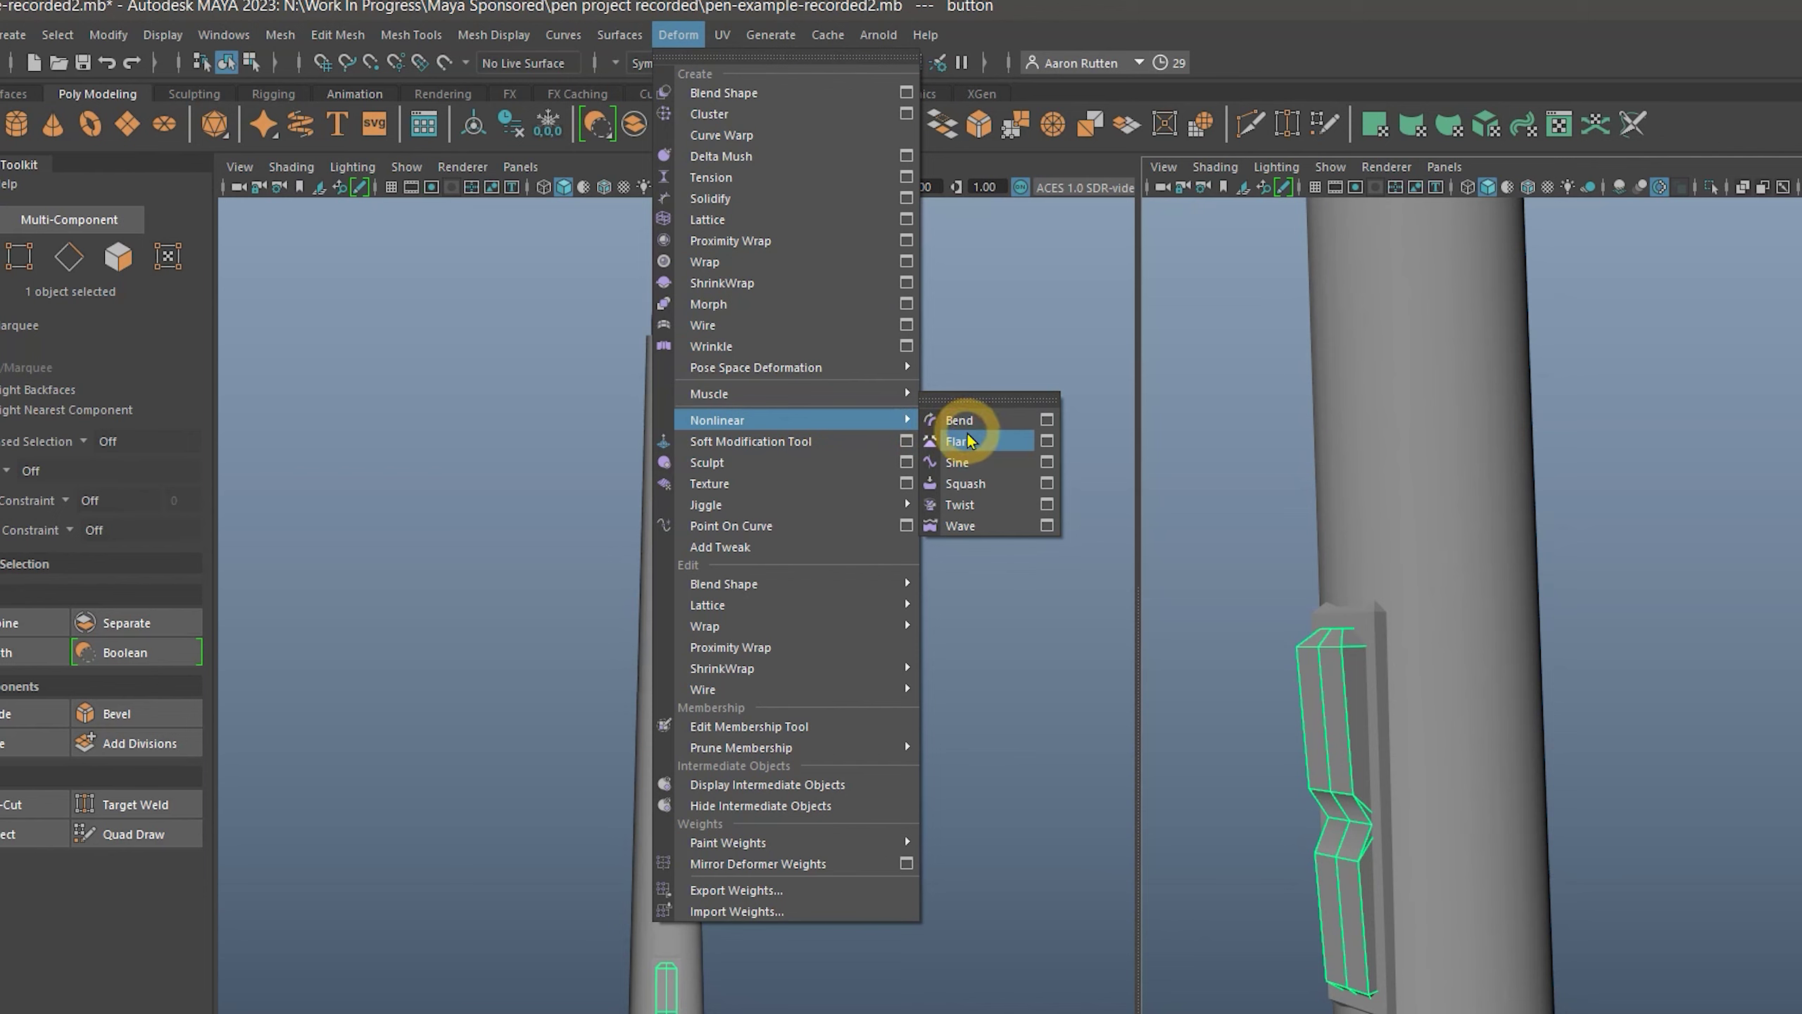
{"action": "left_click", "coordinate": [959, 441]}
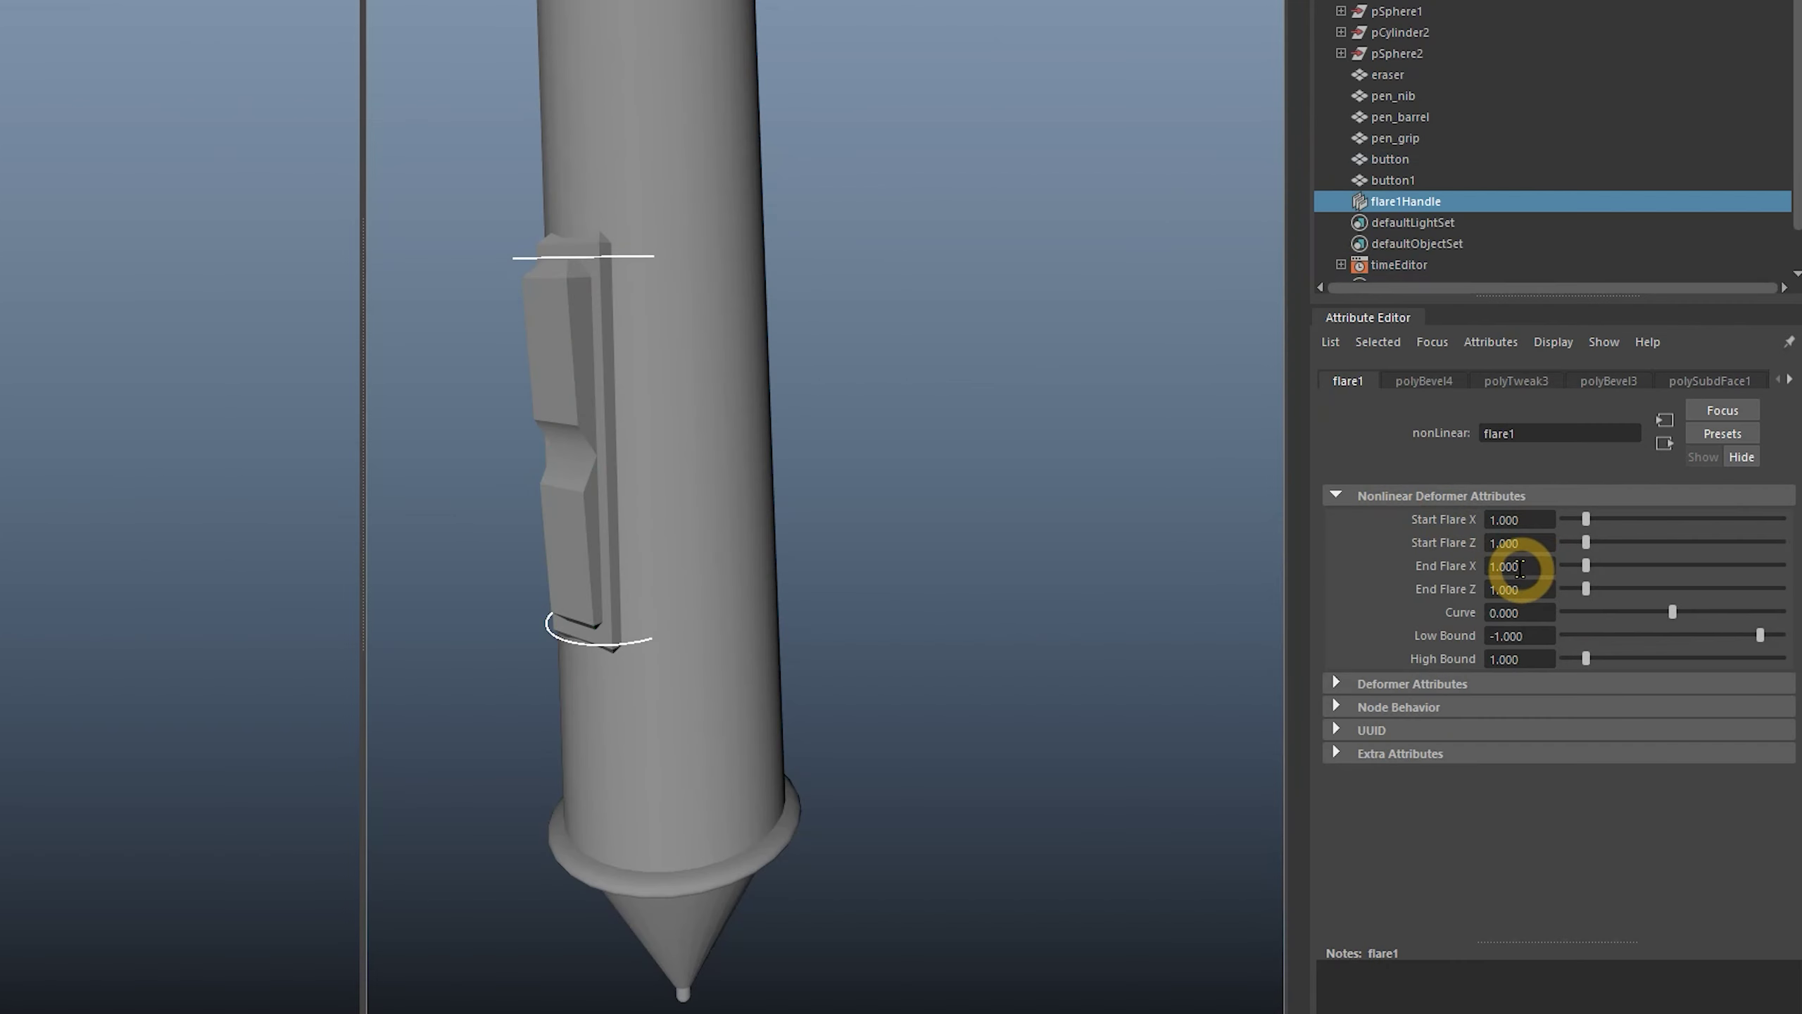
{"action": "double_click", "coordinate": [1527, 566]}
{"action": "type", "text": "0.6"}
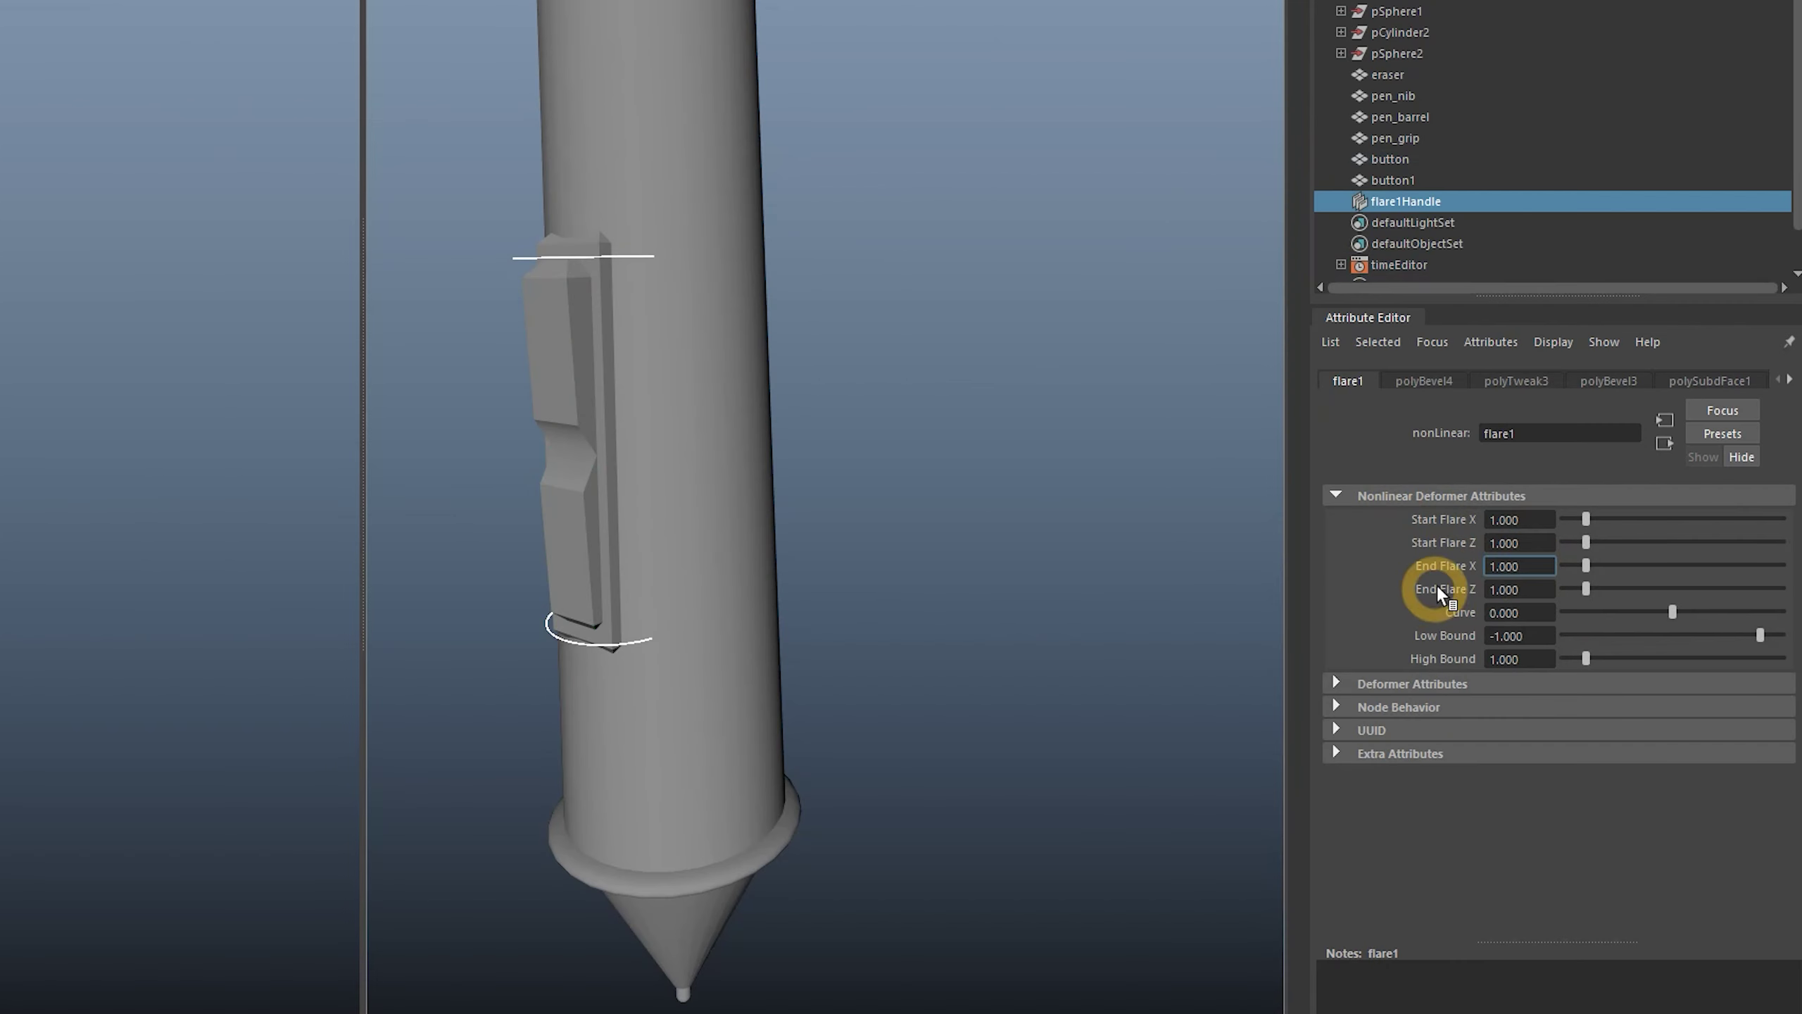
{"action": "double_click", "coordinate": [1526, 589]}
{"action": "type", "text": "0.6"}
{"action": "double_click", "coordinate": [1539, 612]}
{"action": "type", "text": "-0.4"}
{"action": "key", "text": "Return"}
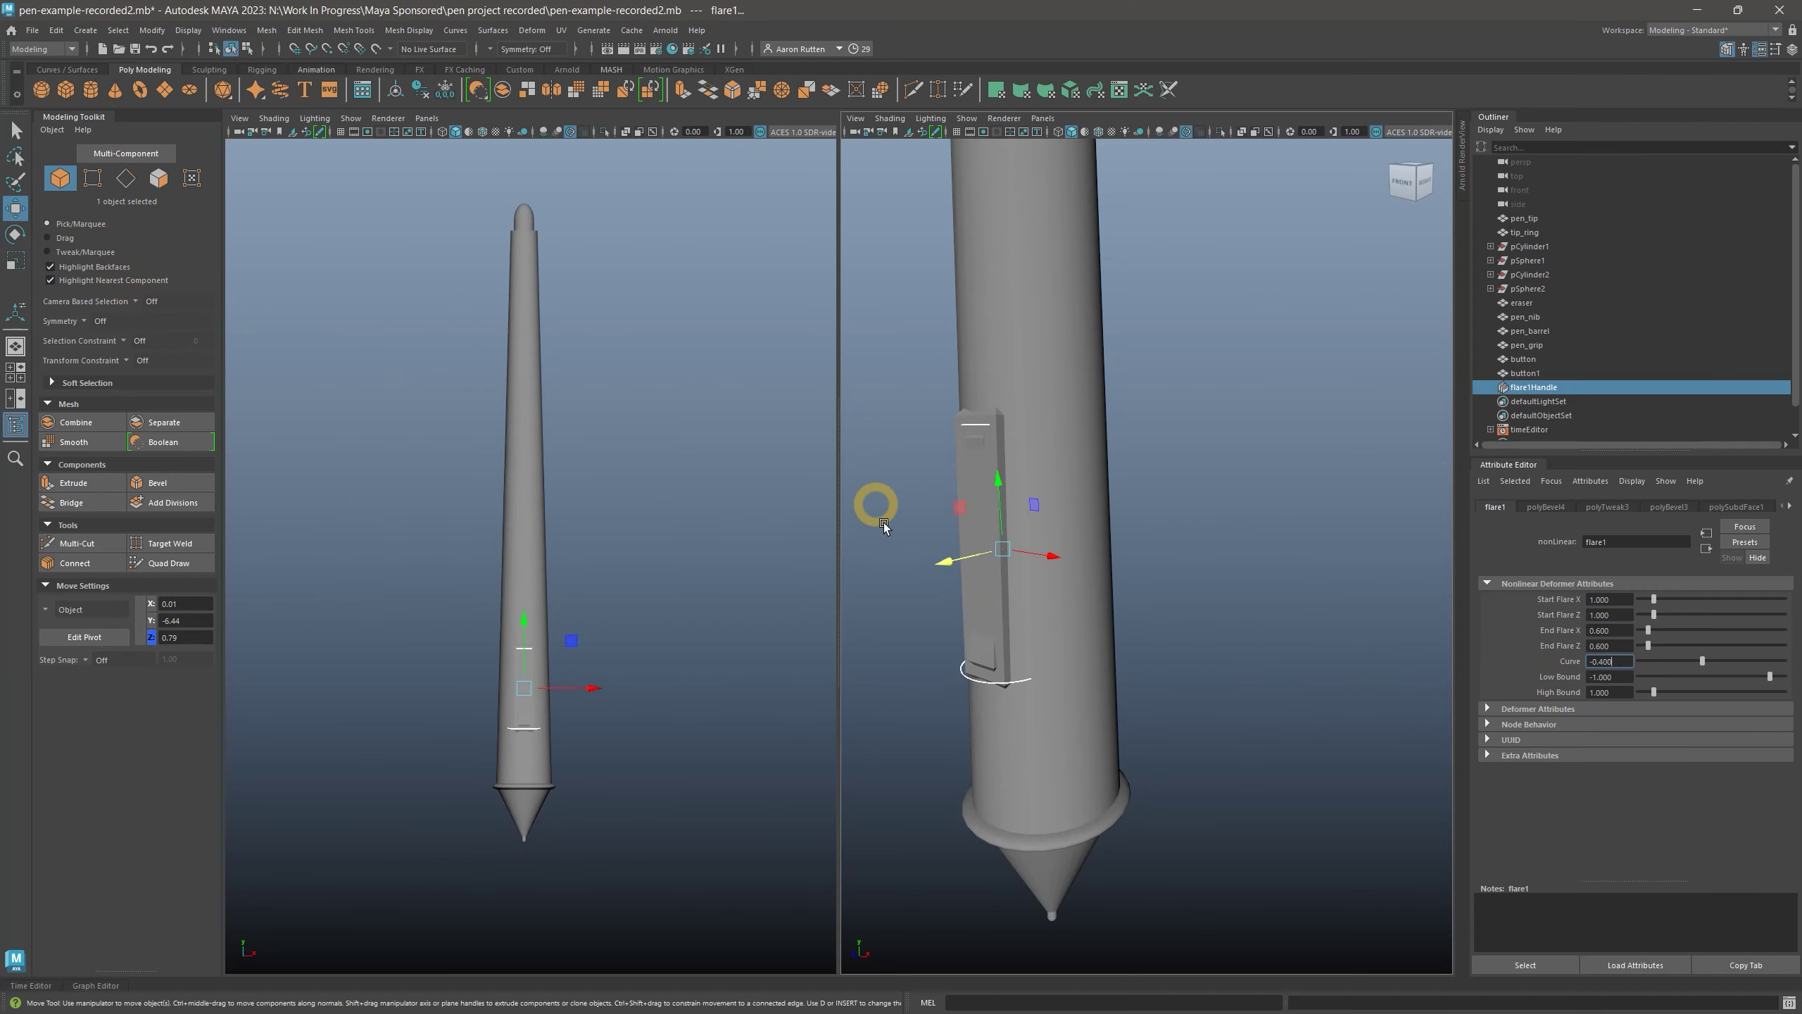
Bend the side button with a second flare deformer and adjust its end flare amount
{"action": "left_click_drag", "start_coordinate": [970, 616], "coordinate": [1125, 643], "text": "alt"}
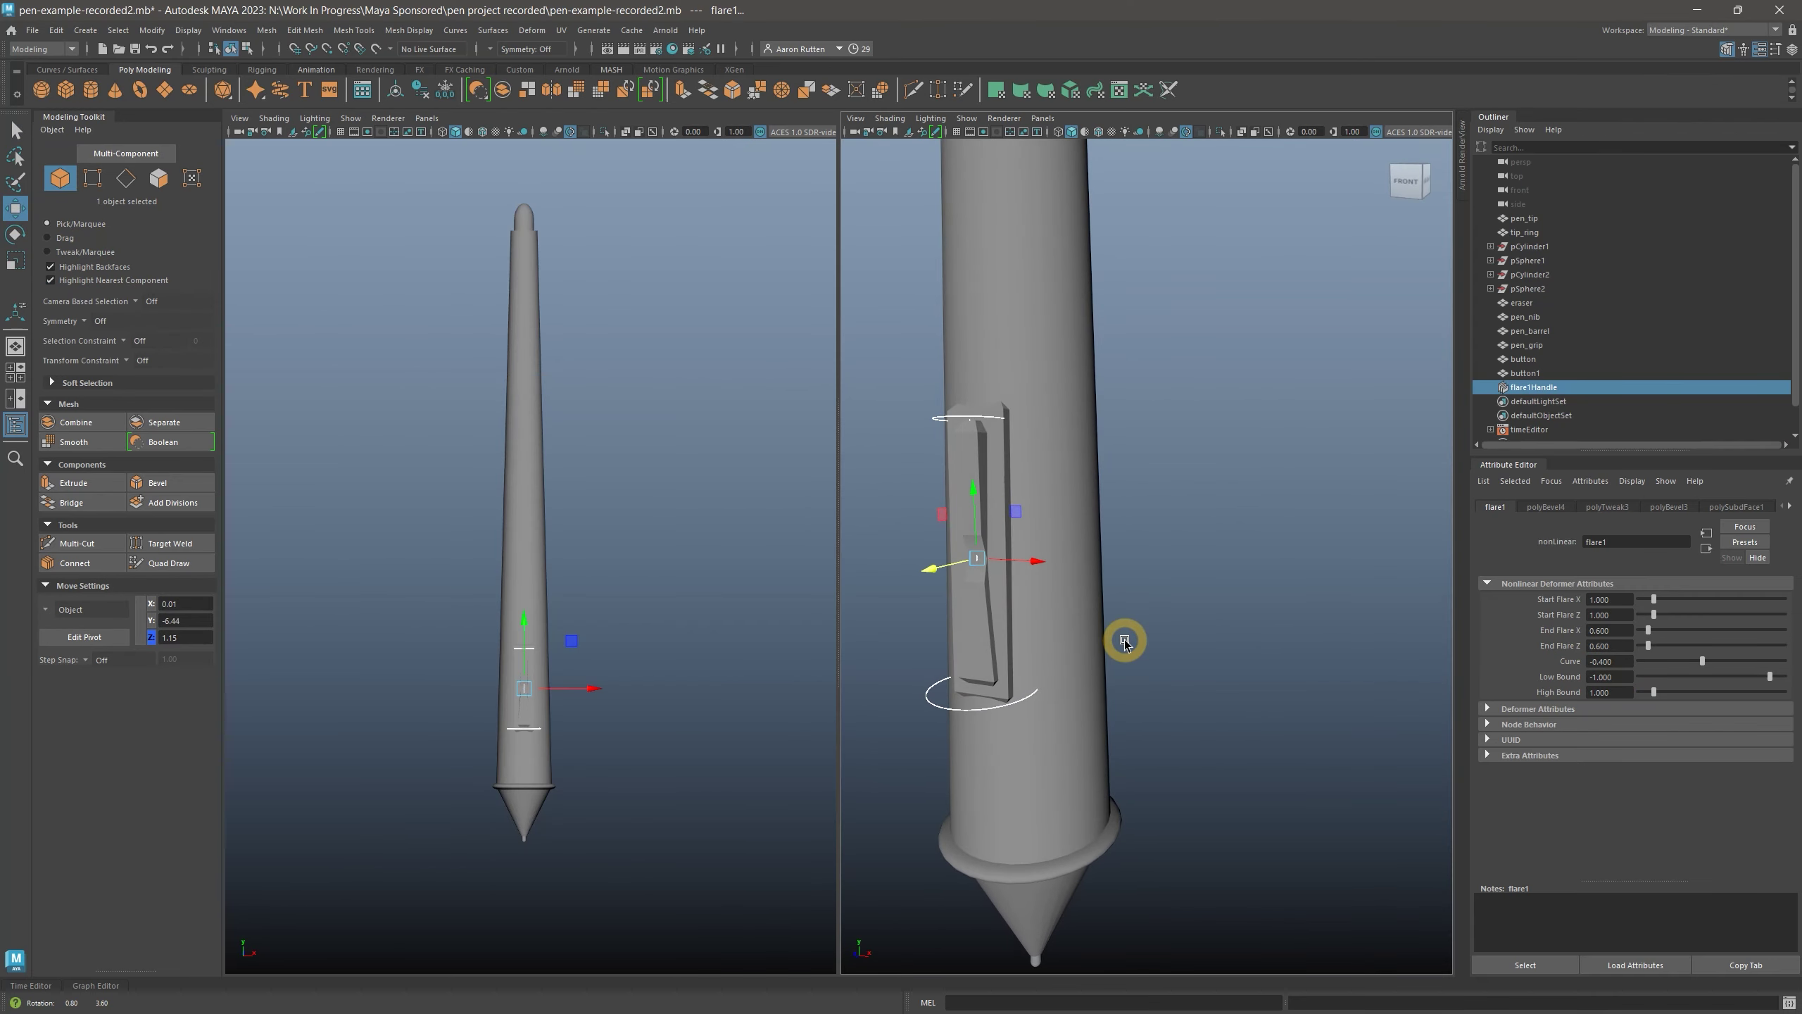
{"action": "left_click", "coordinate": [1001, 455]}
{"action": "key", "text": "g"}
{"action": "left_click", "coordinate": [1624, 651]}
{"action": "left_click_drag", "start_coordinate": [933, 576], "coordinate": [1050, 738], "text": "alt"}
Scale the button's border piece in isolation, then deselect it and view the whole pen
{"action": "left_click", "coordinate": [14, 261]}
{"action": "left_click", "coordinate": [966, 556]}
{"action": "key", "text": "w"}
{"action": "left_click_drag", "start_coordinate": [966, 556], "coordinate": [1147, 564], "text": "alt"}
{"action": "key", "text": "ctrl+1"}
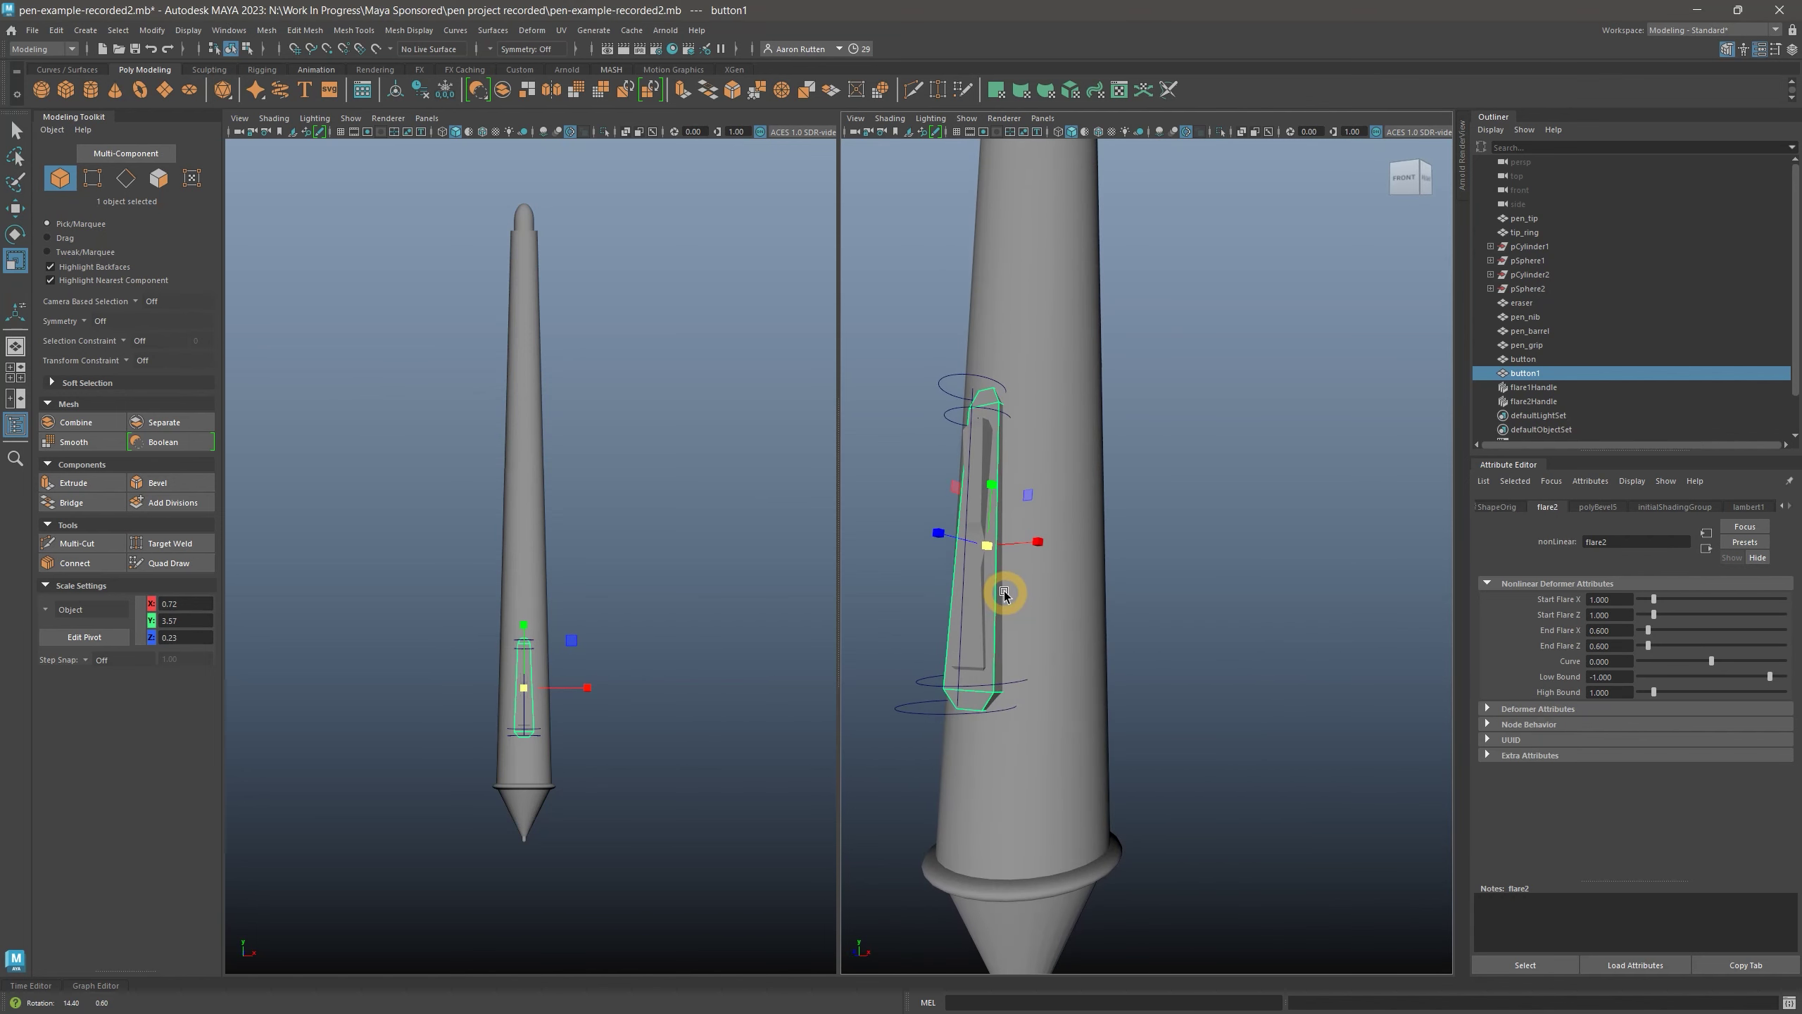
{"action": "left_click_drag", "start_coordinate": [1004, 593], "coordinate": [1007, 596], "text": "alt"}
{"action": "scroll", "coordinate": [1008, 597], "scroll_direction": "down", "scroll_amount": 10}
{"action": "key", "text": "q"}
{"action": "left_click", "coordinate": [966, 672]}
{"action": "left_click_drag", "start_coordinate": [966, 673], "coordinate": [1086, 685], "text": "alt"}
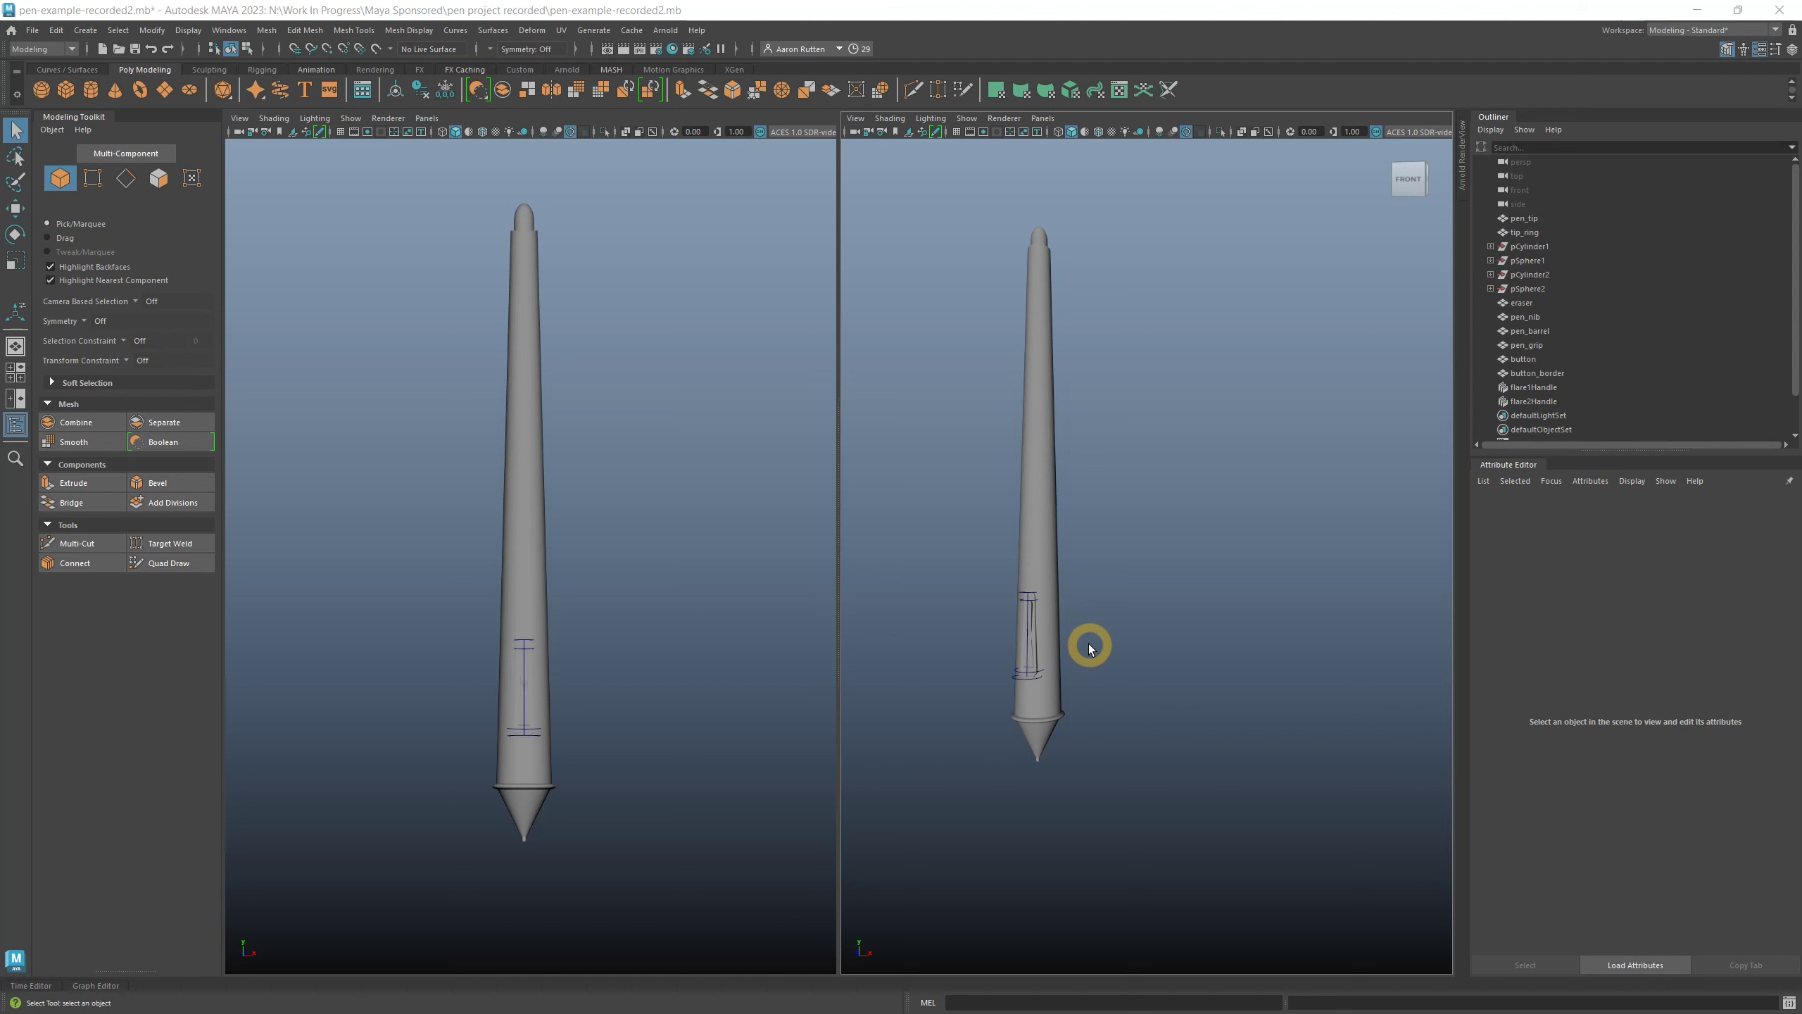
Inspect pen_barrel, pen_grip, pen_tip, pen_nib, eraser, button, button_border and tip_ring, then show the Rendering shelf
{"action": "left_click", "coordinate": [1540, 333]}
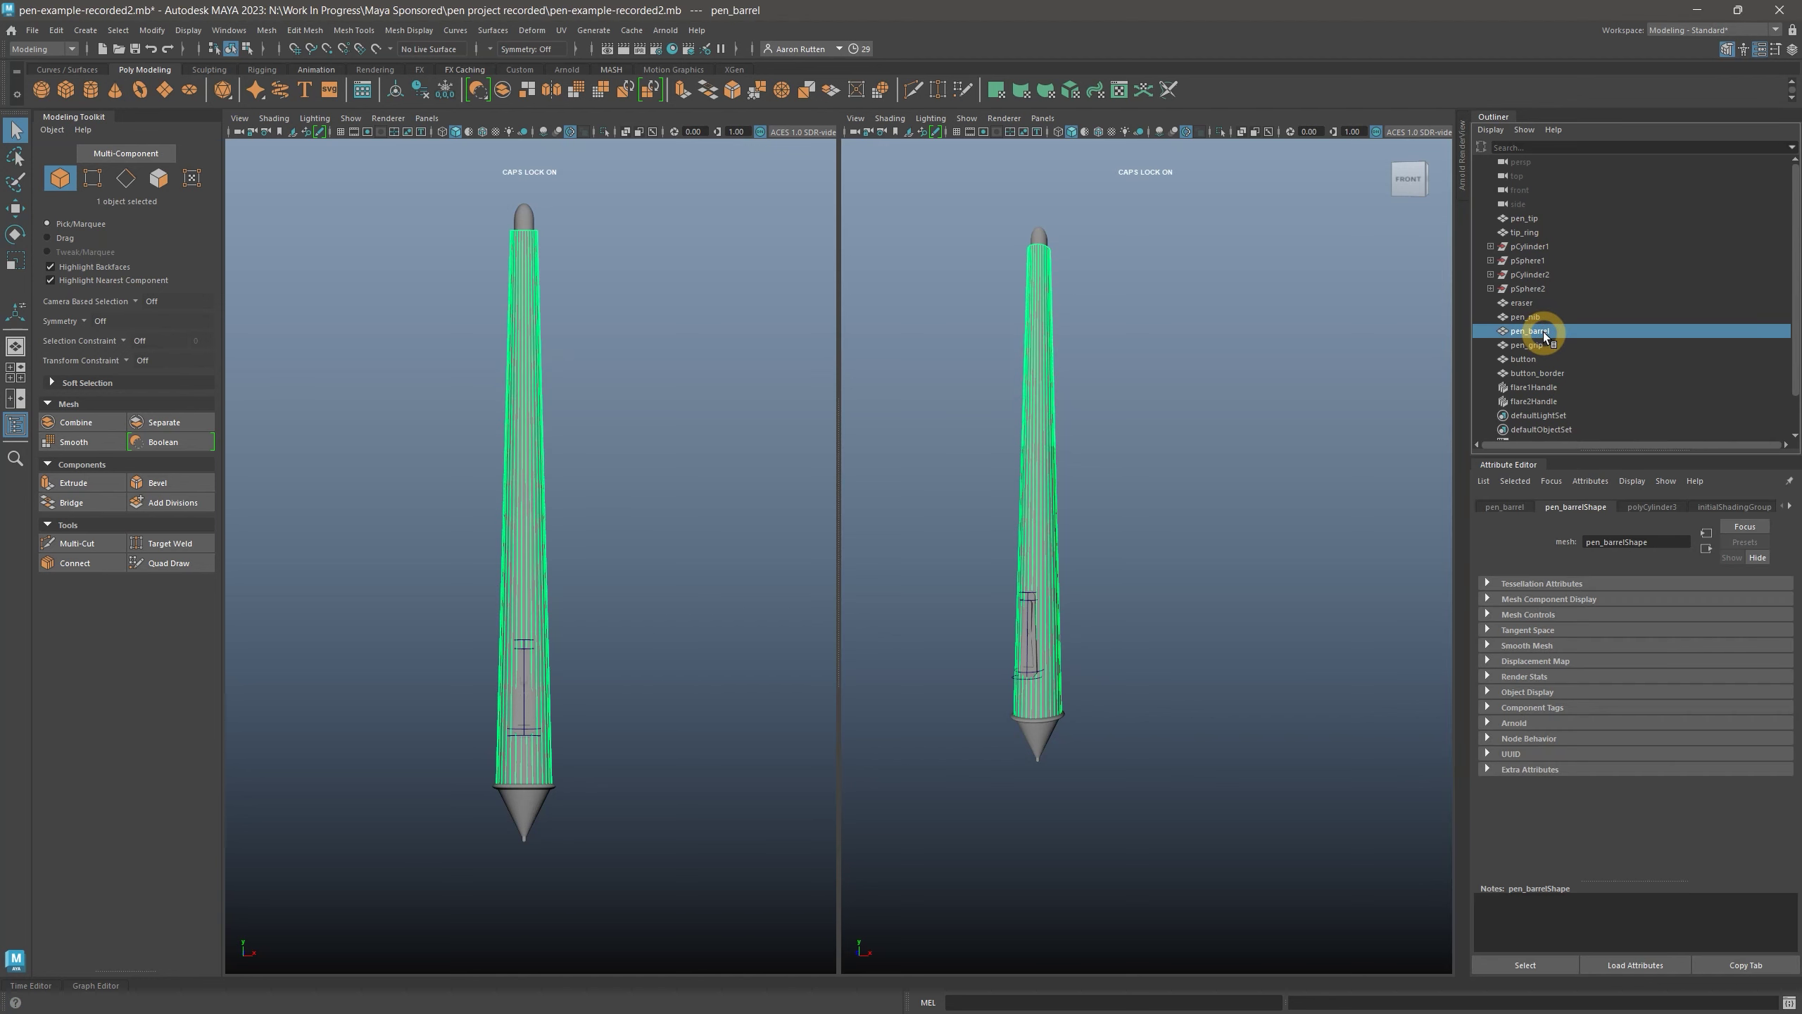
{"action": "left_click", "coordinate": [1537, 346]}
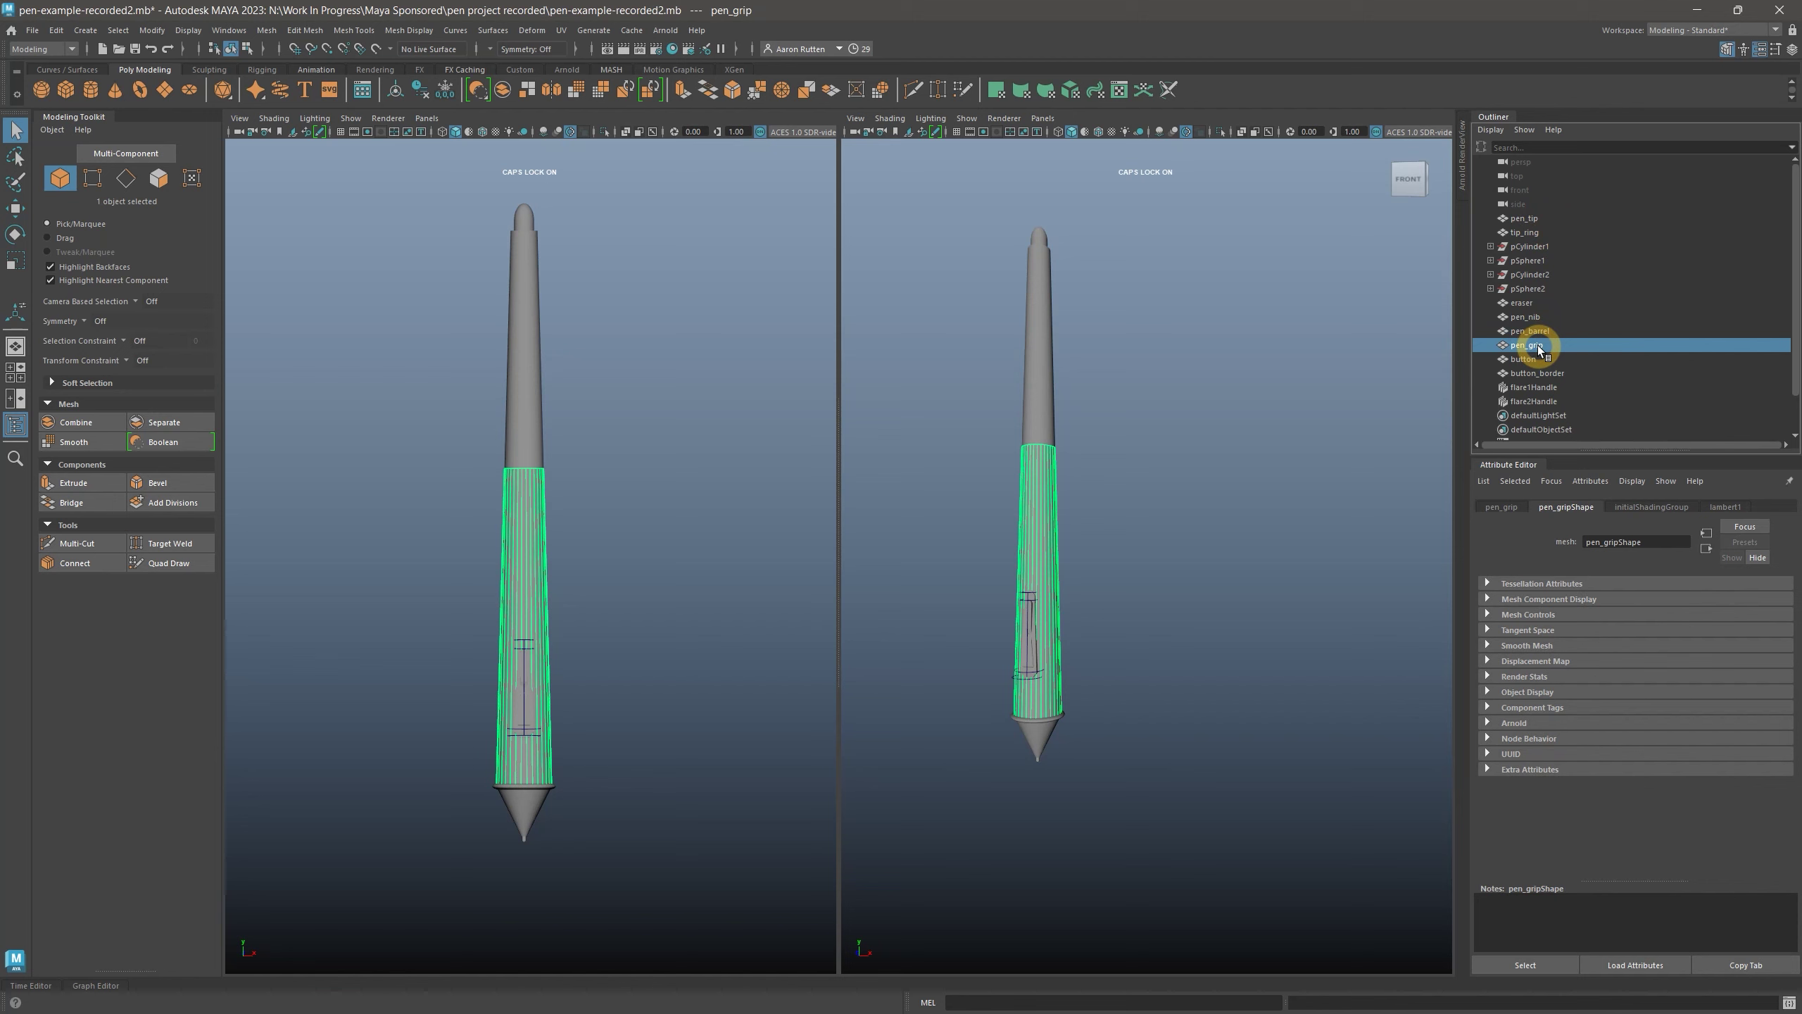
{"action": "left_click", "coordinate": [1530, 219]}
{"action": "left_click", "coordinate": [1529, 318]}
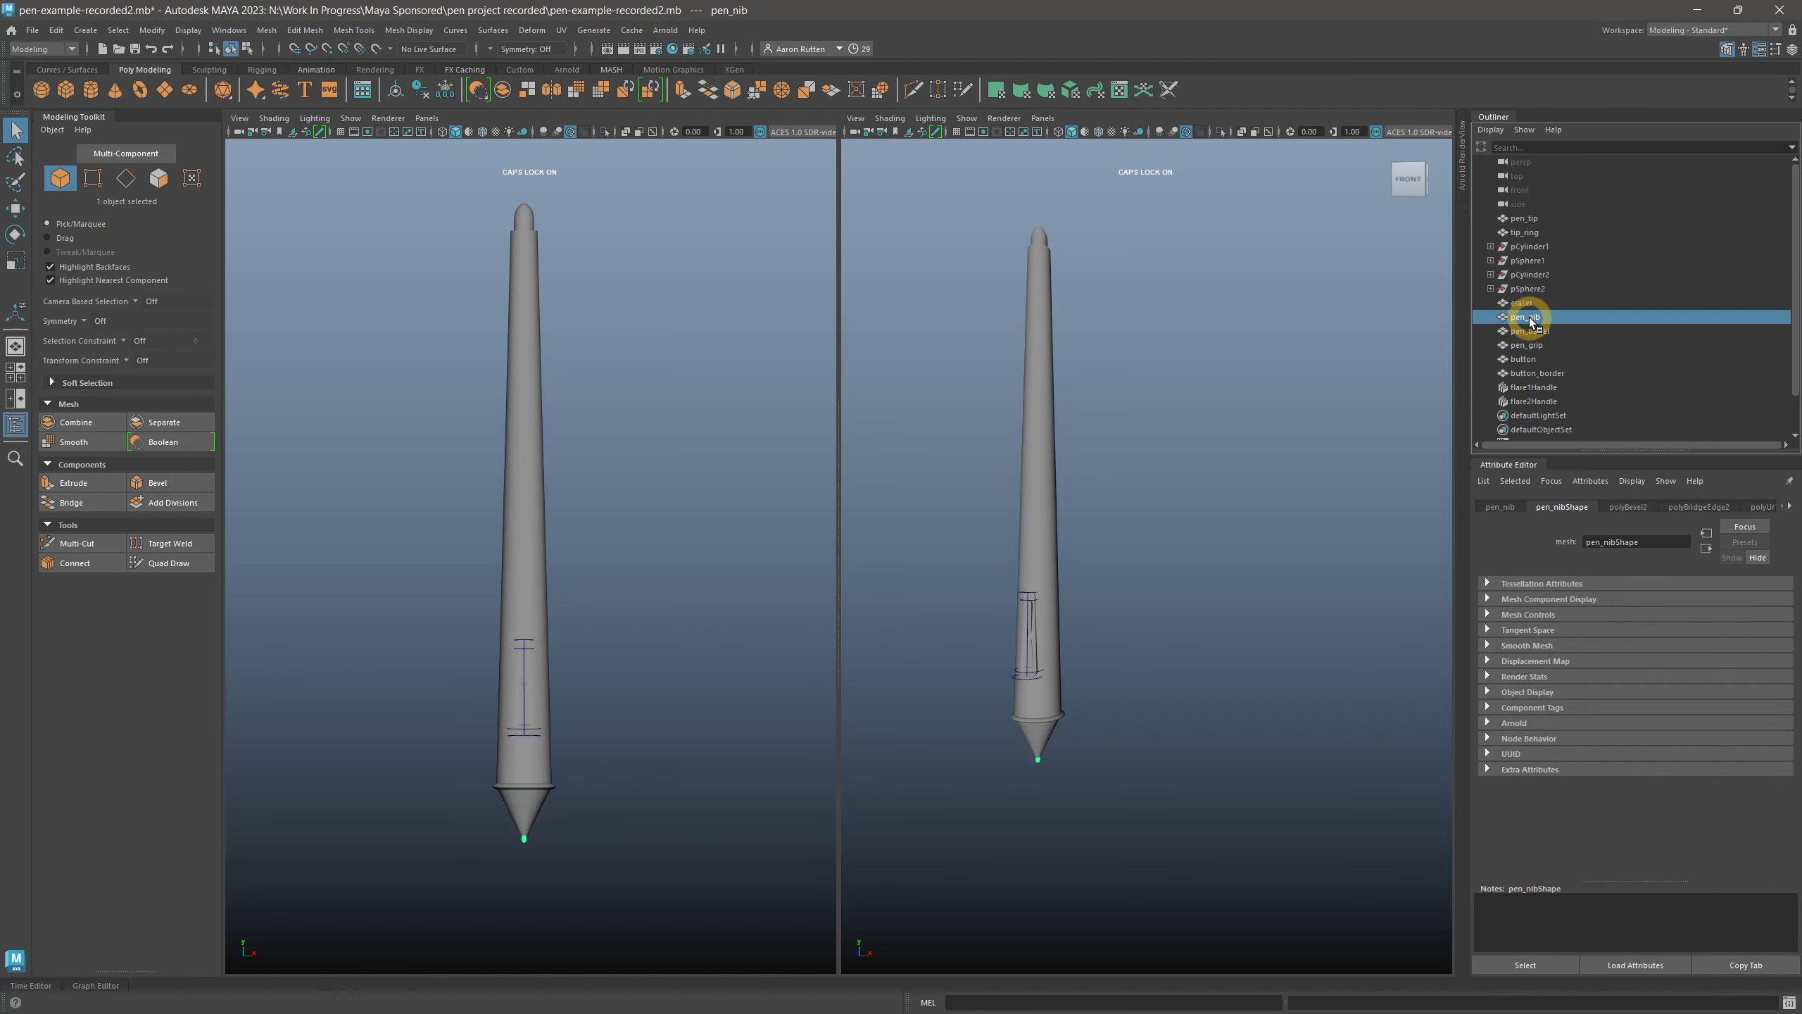
{"action": "left_click", "coordinate": [1531, 304]}
{"action": "left_click", "coordinate": [1525, 359]}
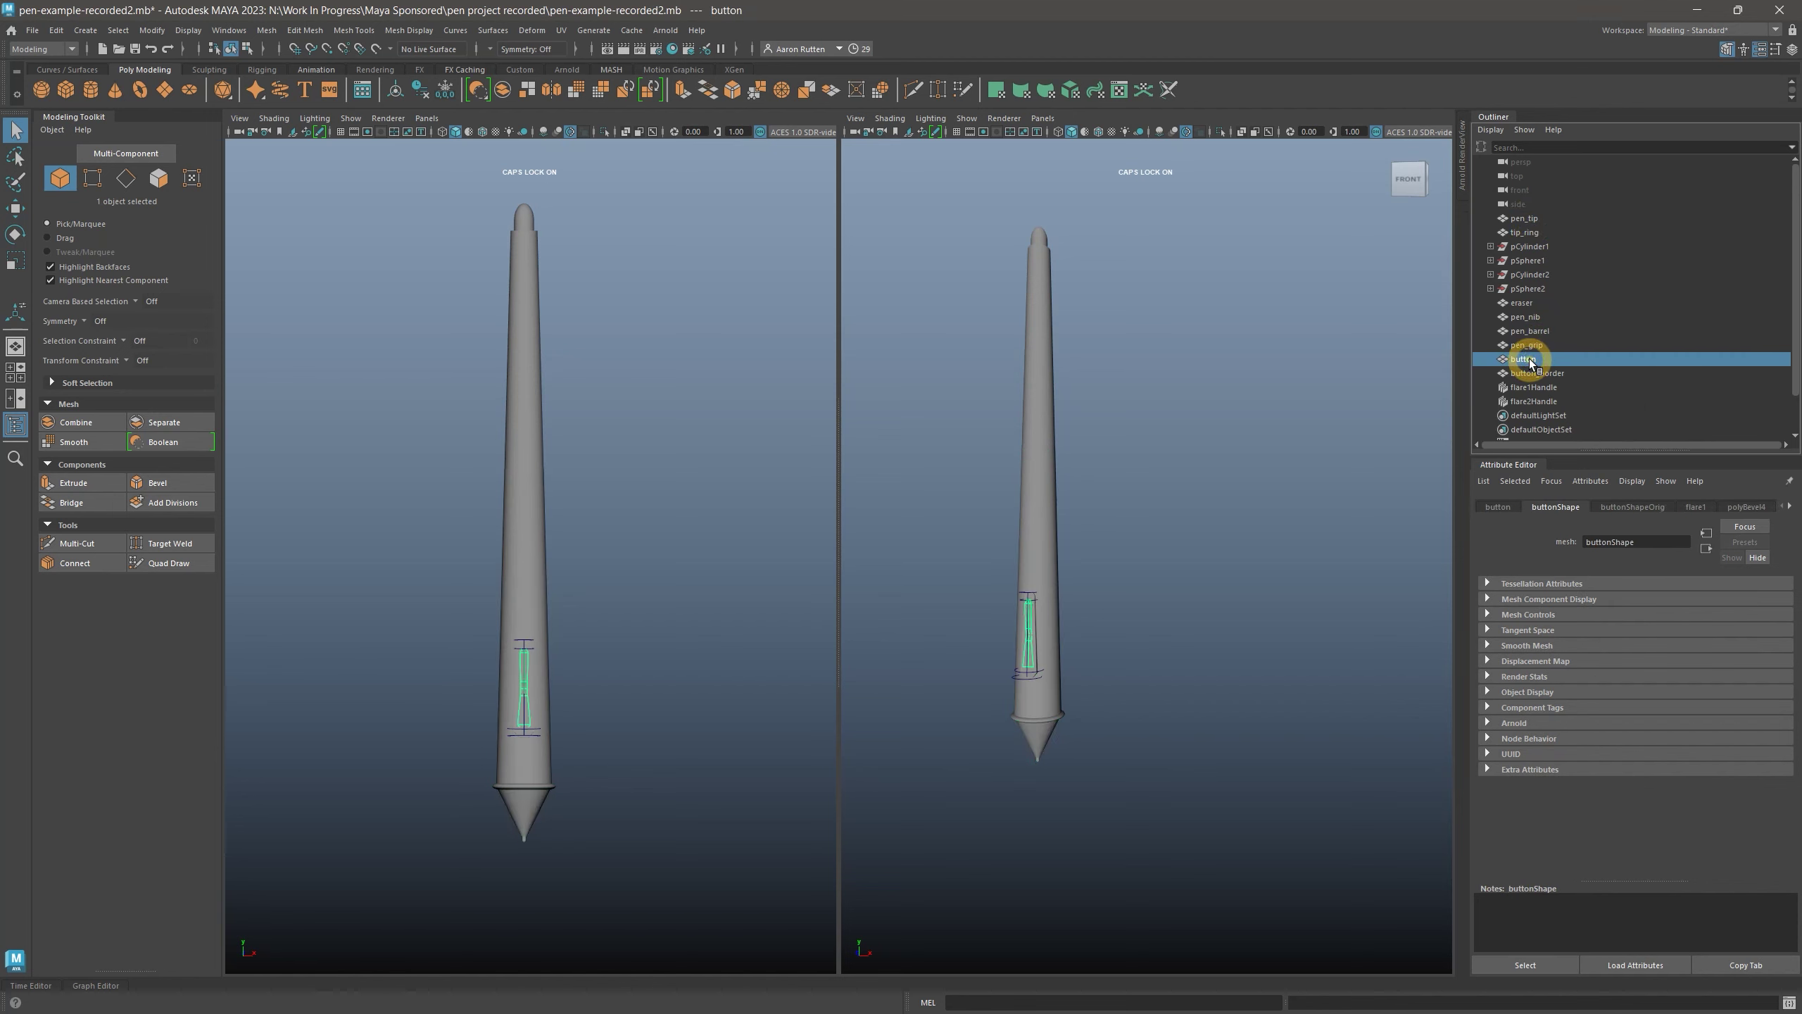
{"action": "left_click", "coordinate": [1551, 374]}
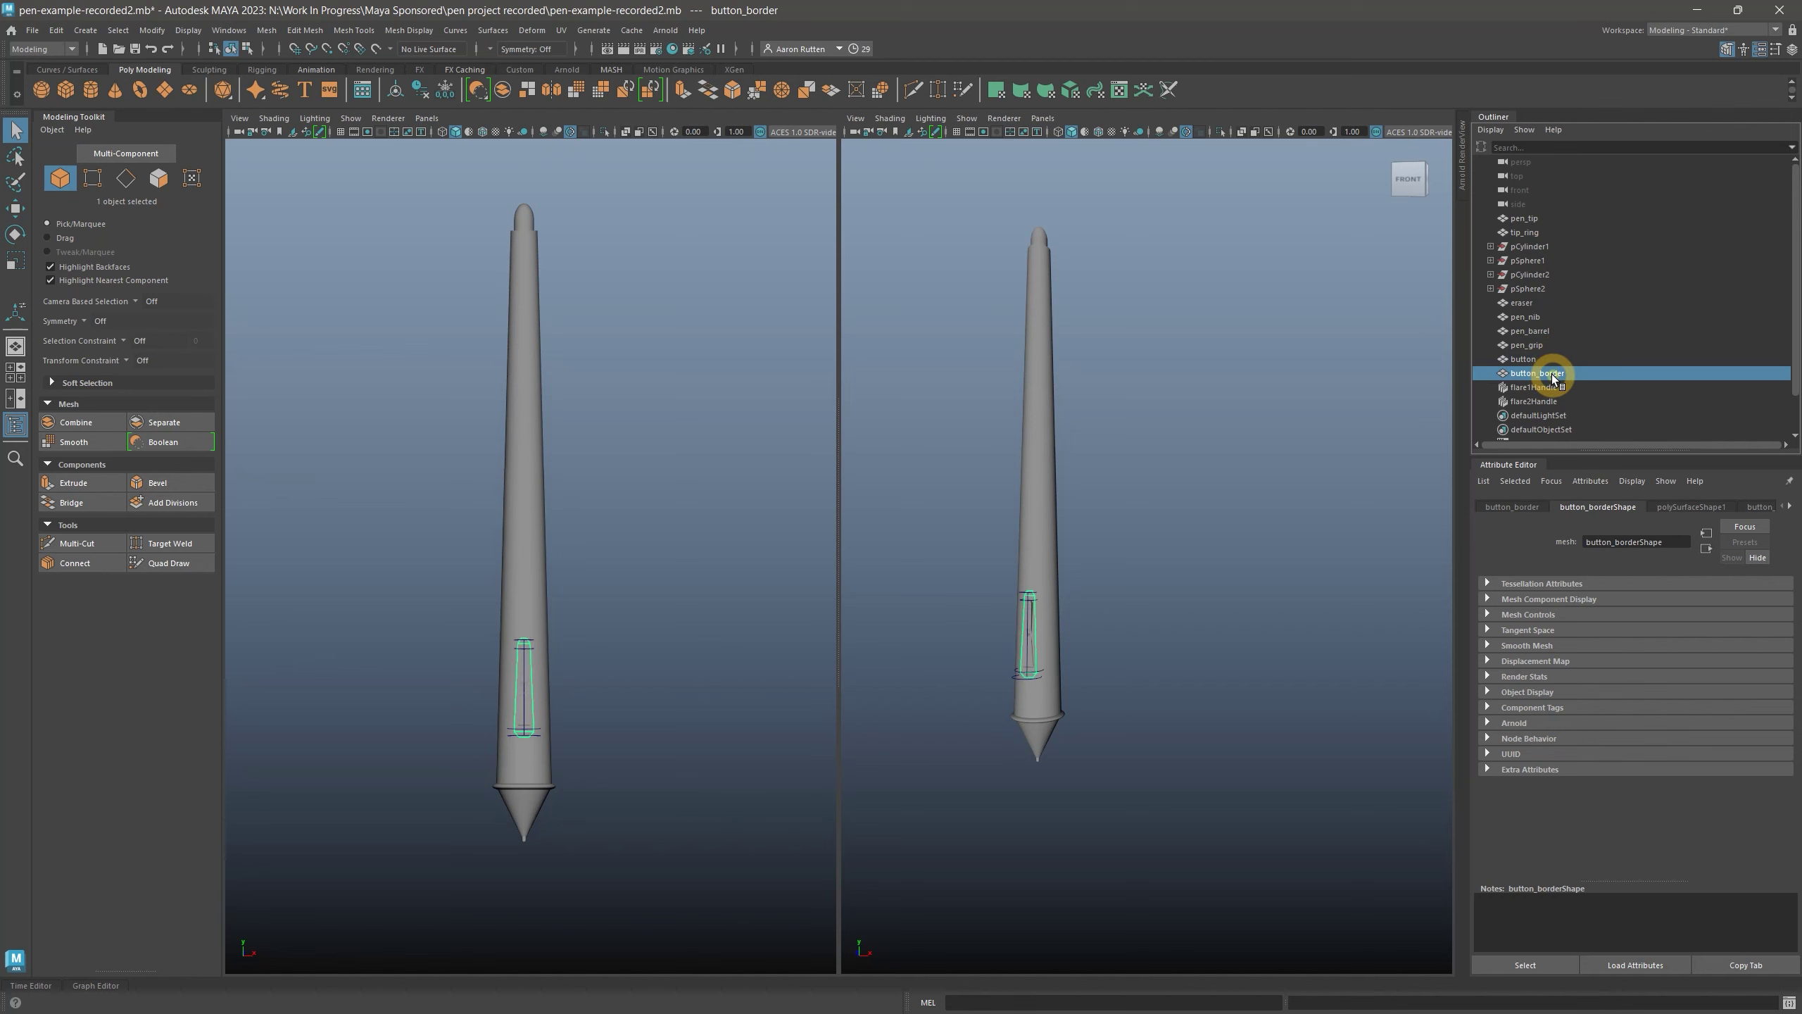
{"action": "left_click", "coordinate": [1530, 234]}
{"action": "left_click", "coordinate": [375, 69]}
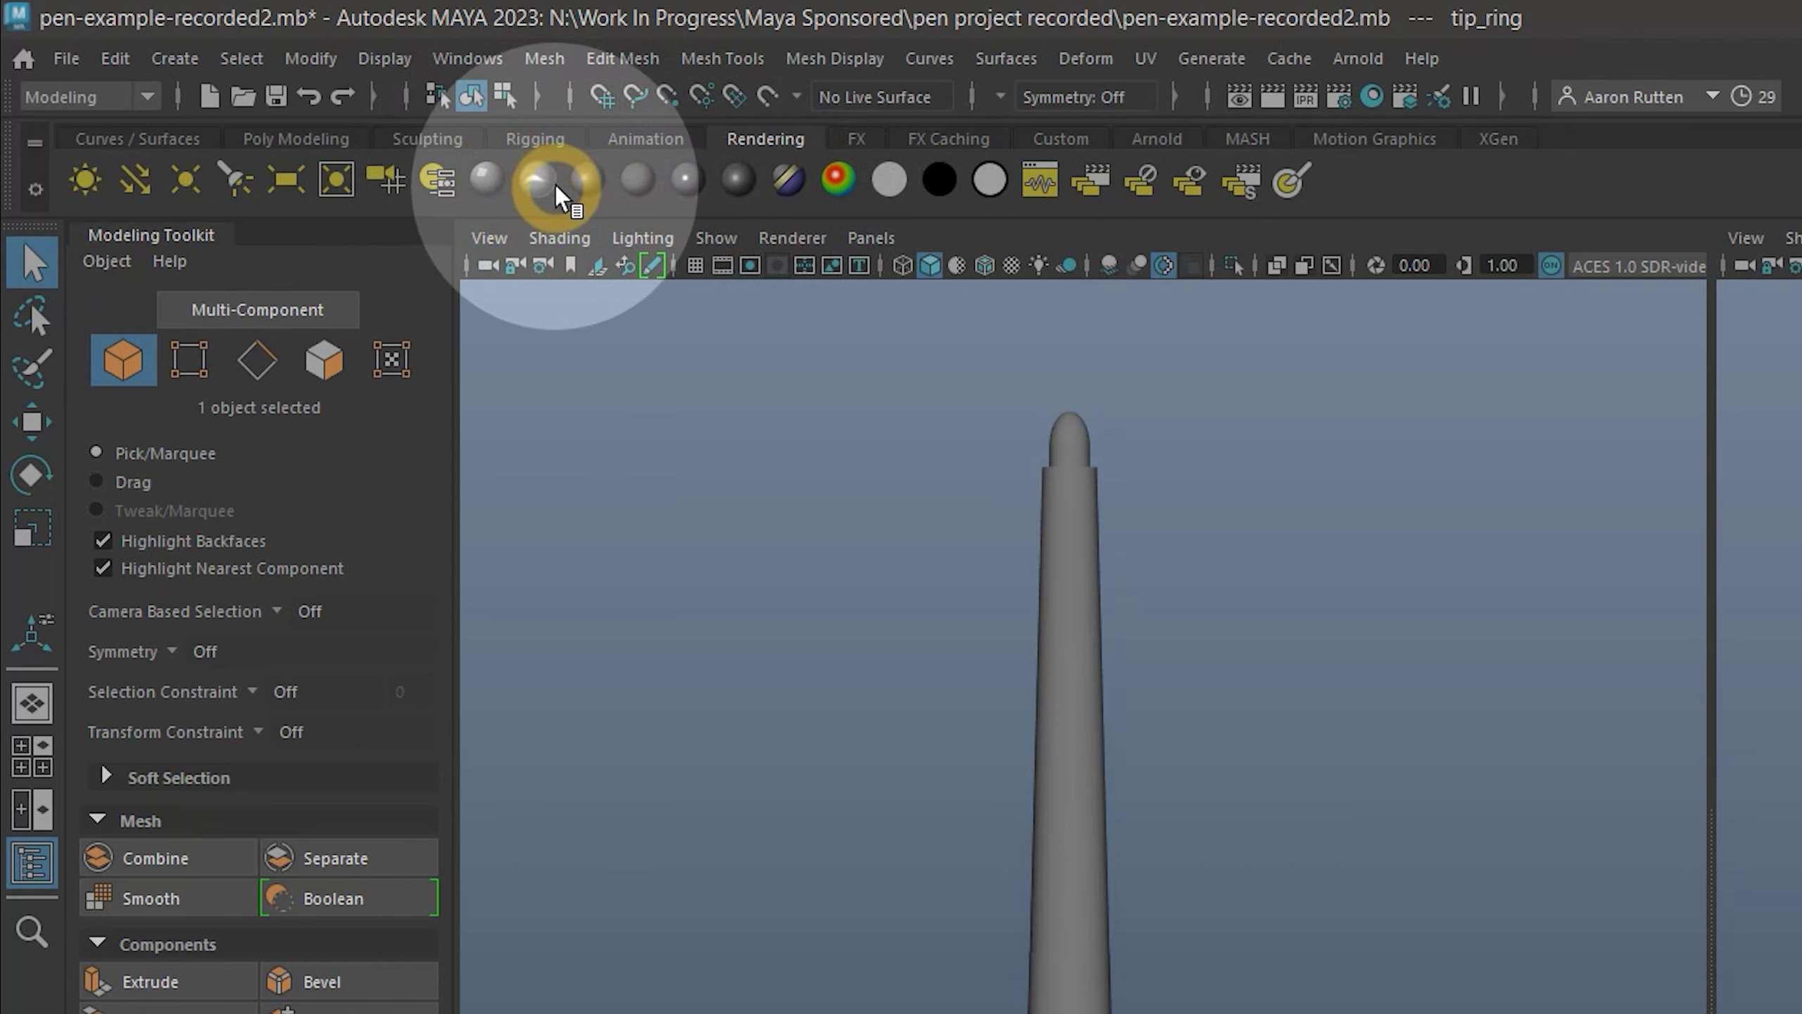
Give the tip ring a Lambert material, then assign a new Phong to the eraser and pen nib
{"action": "left_click", "coordinate": [633, 192]}
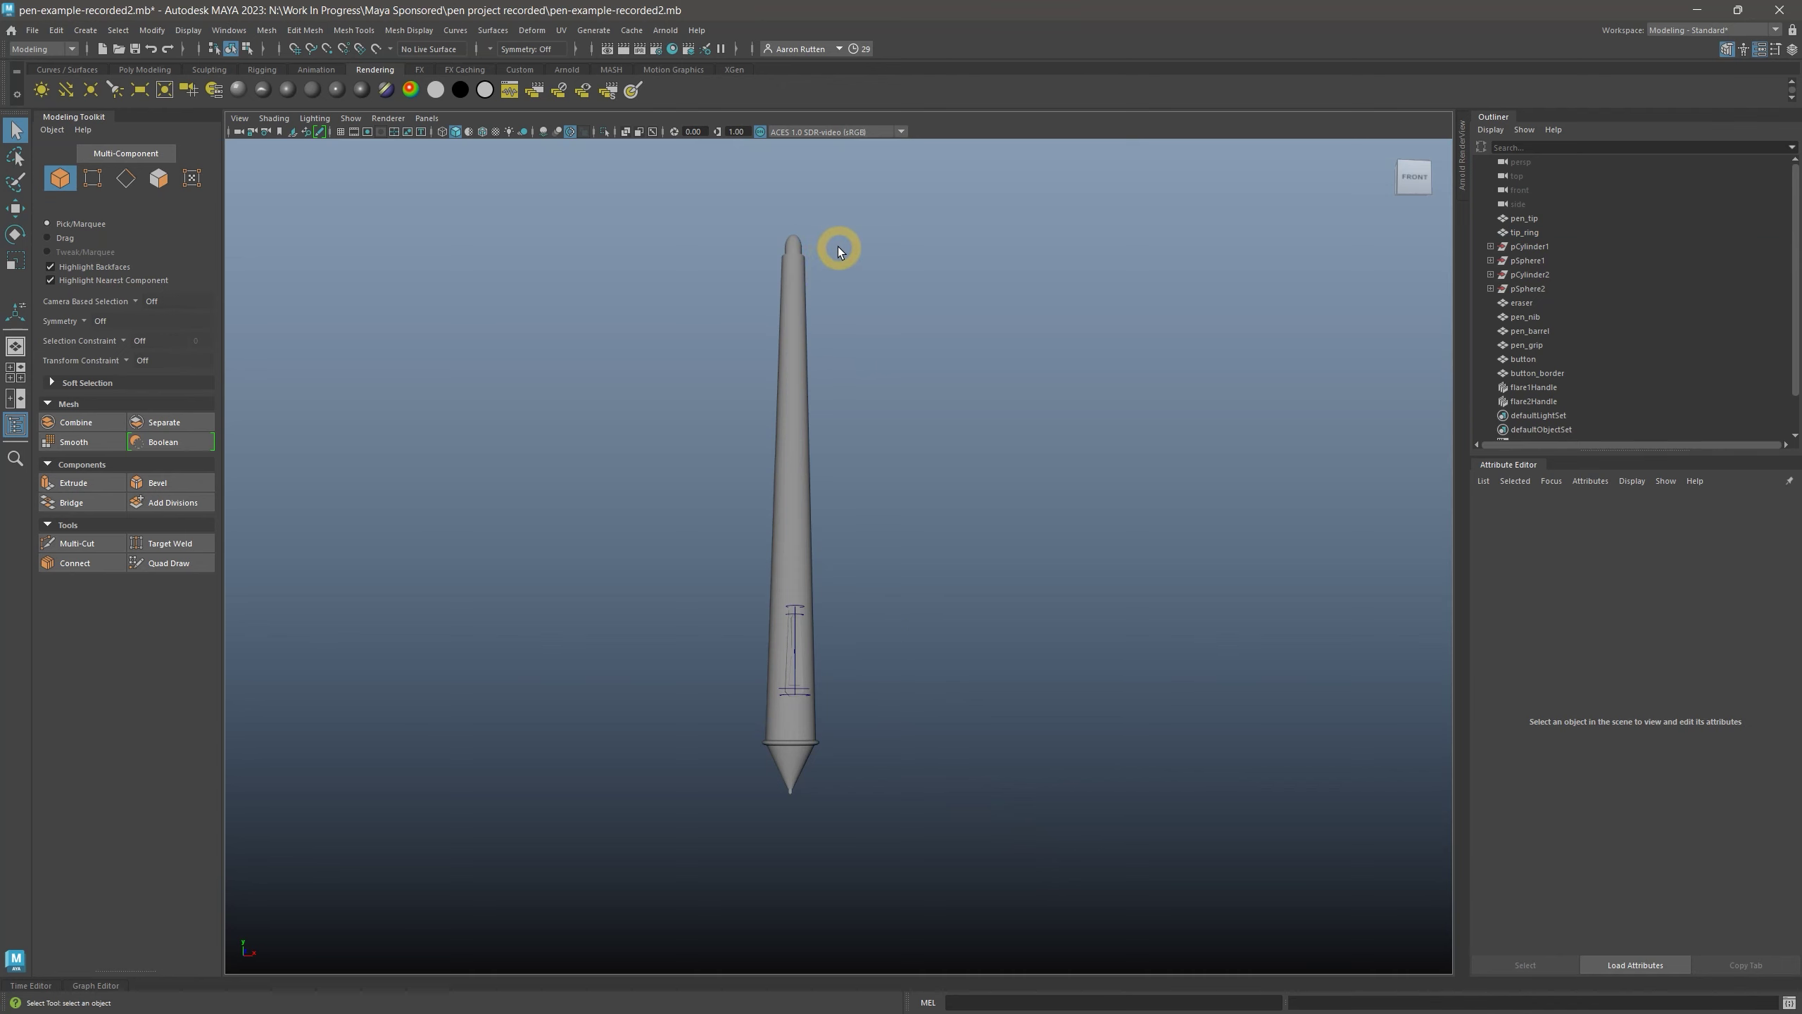
{"action": "left_click", "coordinate": [802, 250]}
{"action": "left_click", "coordinate": [793, 788], "text": "shift"}
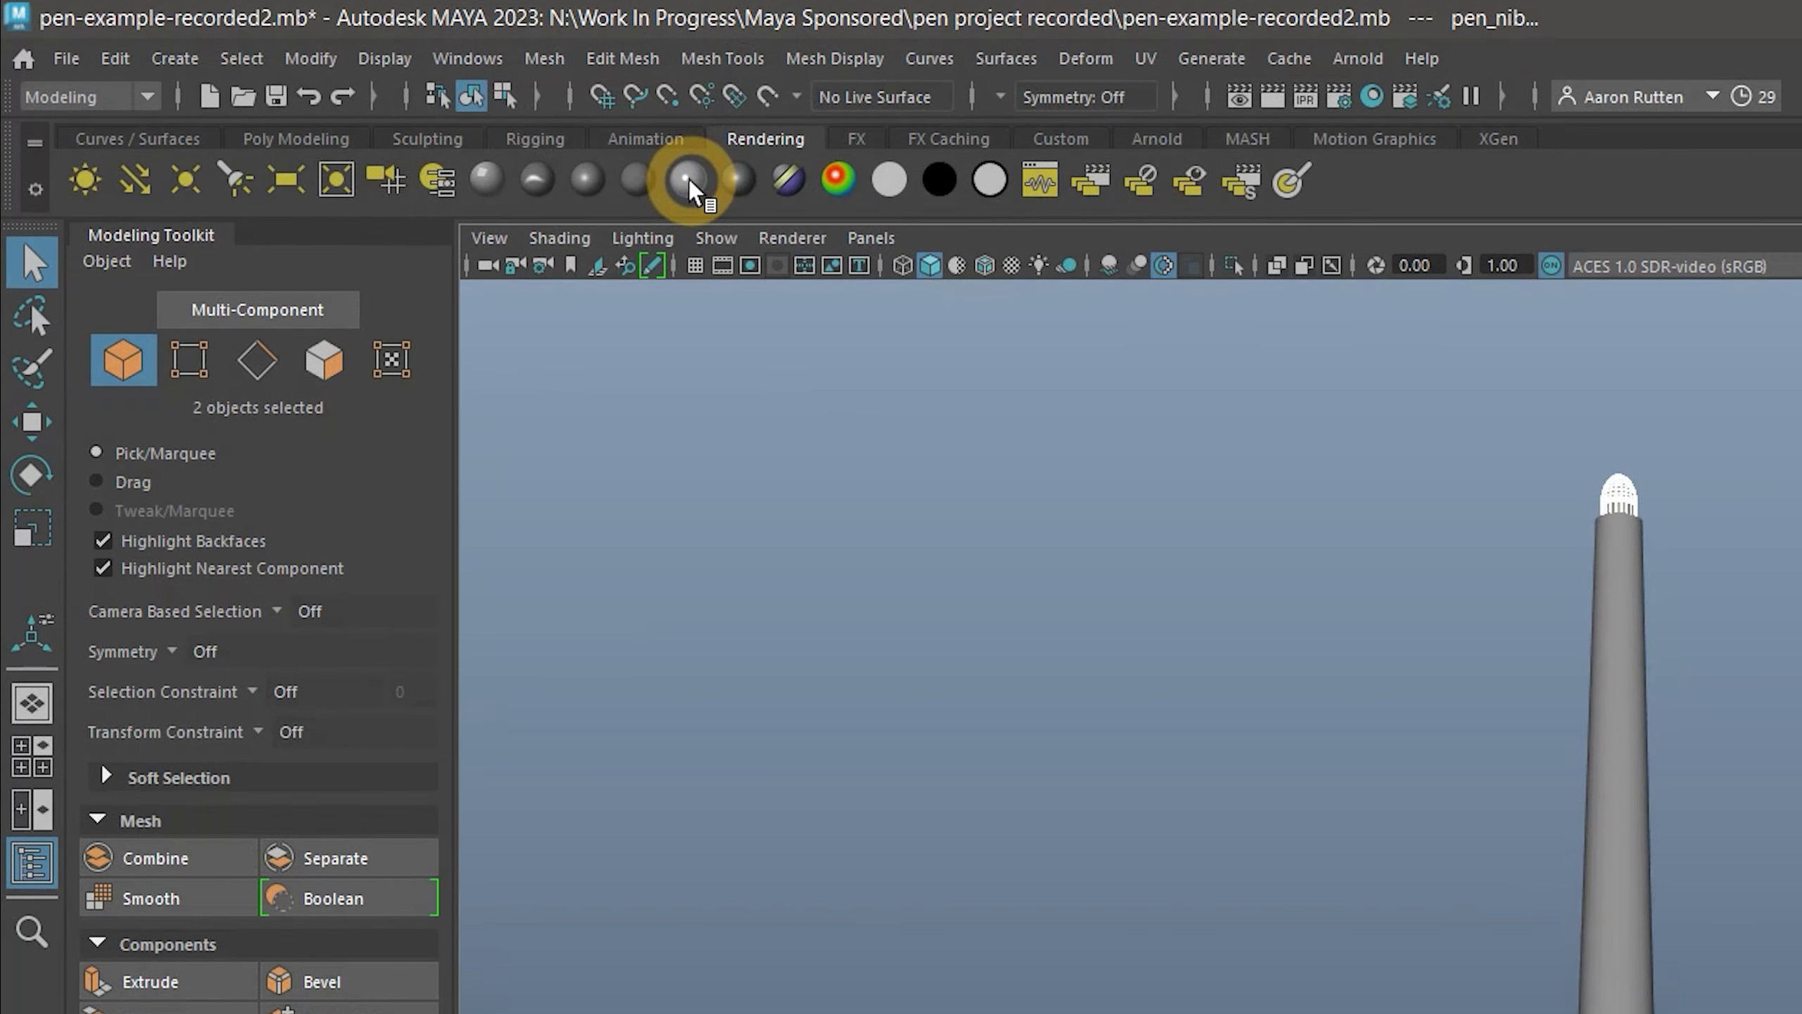
{"action": "left_click", "coordinate": [689, 179]}
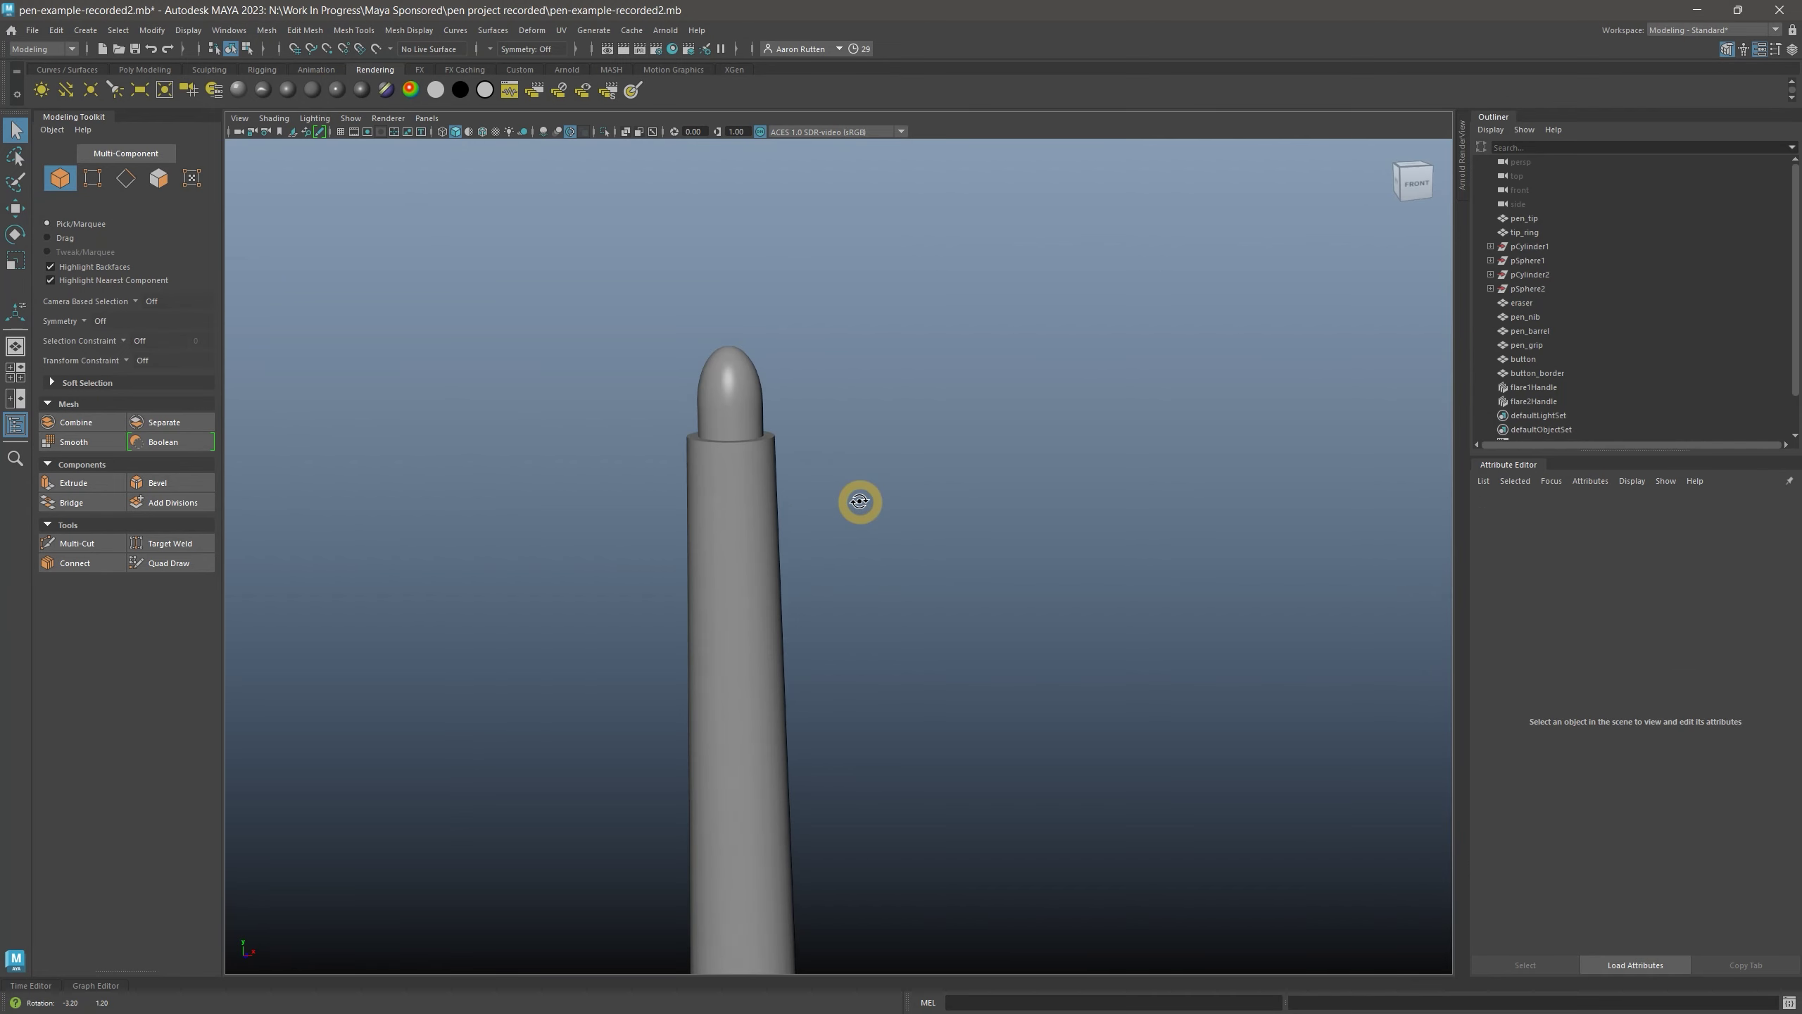
Set the phong1 material's colour to black
{"action": "left_click_drag", "start_coordinate": [858, 503], "coordinate": [825, 480], "text": "alt"}
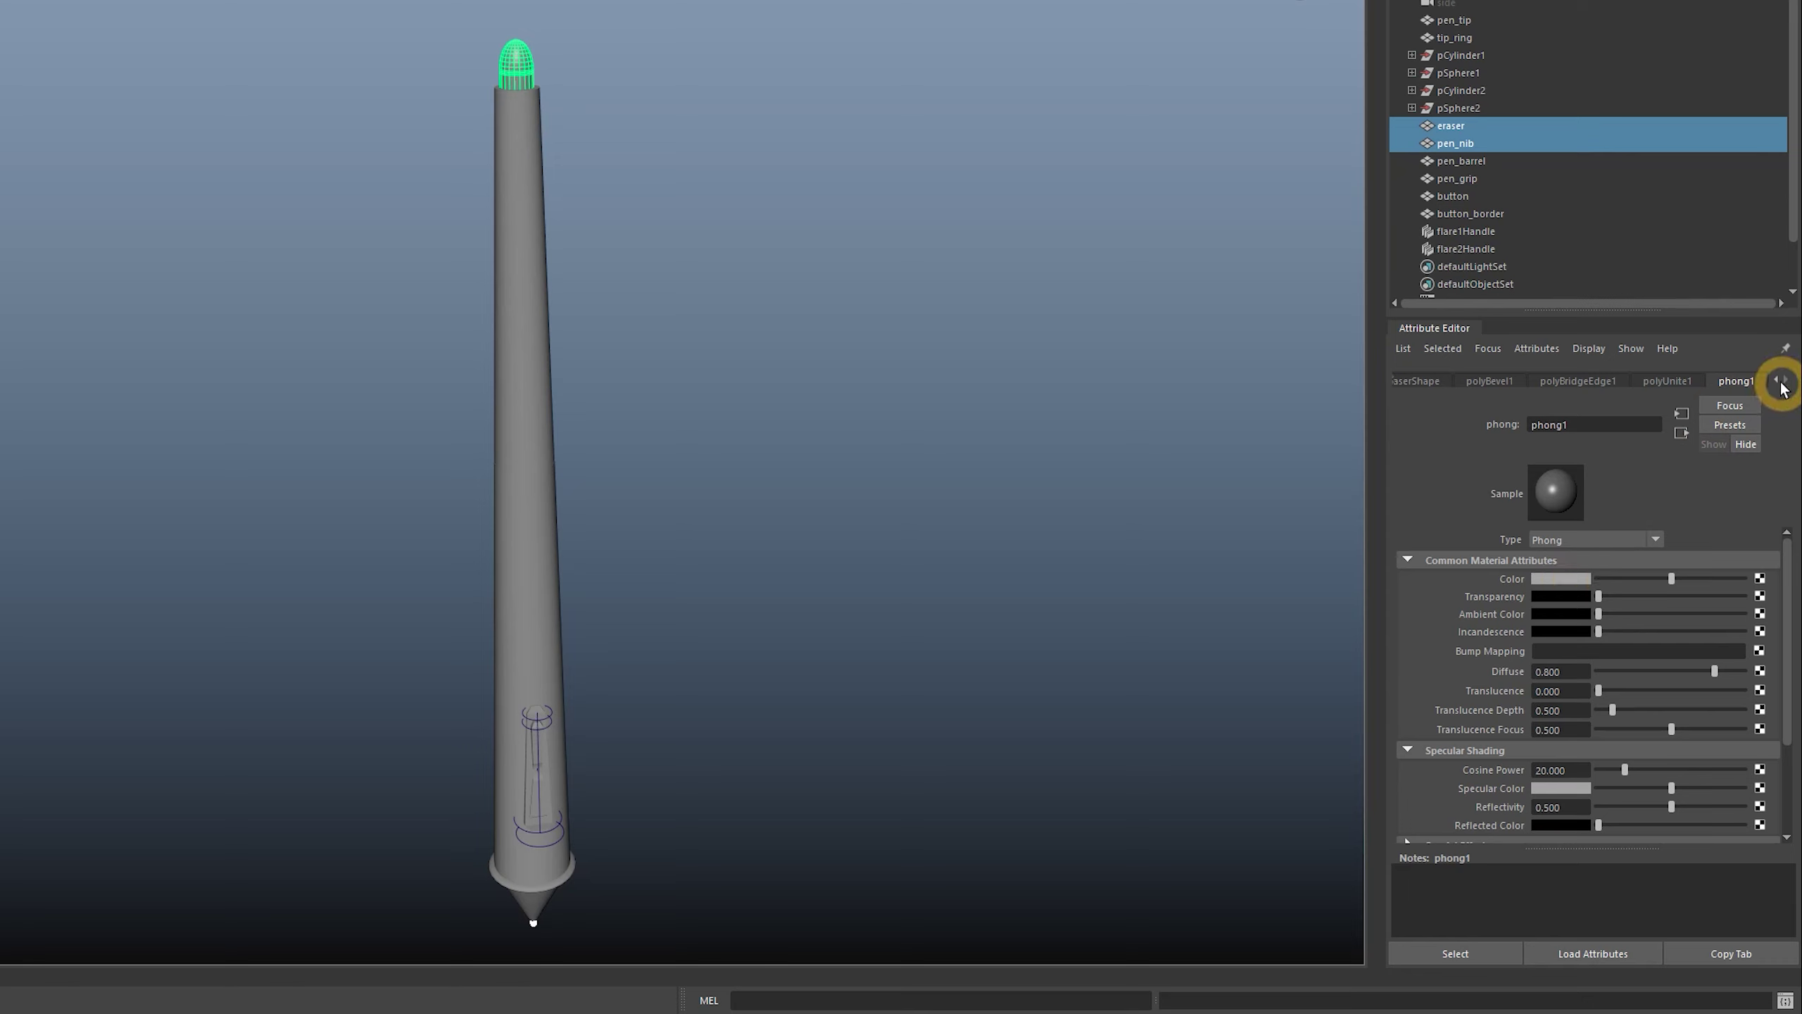
{"action": "left_click", "coordinate": [1561, 578]}
{"action": "left_click", "coordinate": [1468, 673]}
{"action": "left_click", "coordinate": [1589, 500]}
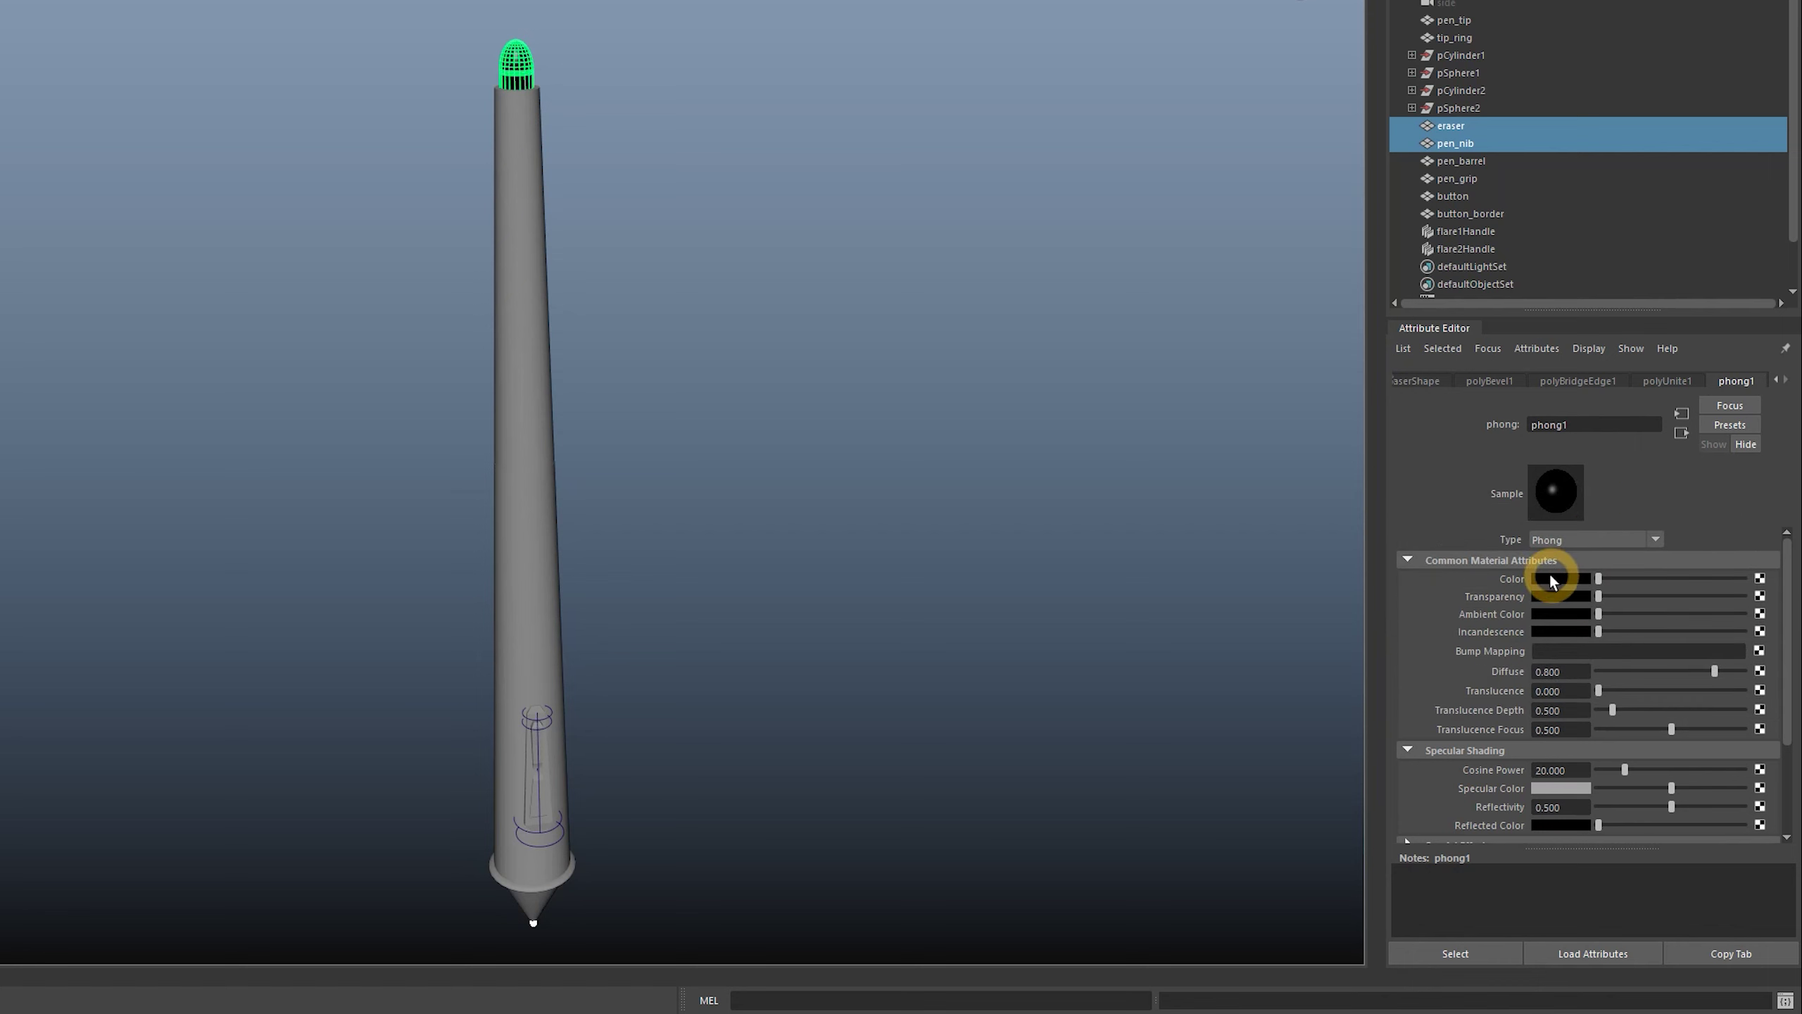
Give the button a dark grey Phong E (V 0.153) and button_border a new Blinn material
{"action": "scroll", "coordinate": [538, 350], "scroll_direction": "up", "scroll_amount": 5}
{"action": "left_click", "coordinate": [538, 350]}
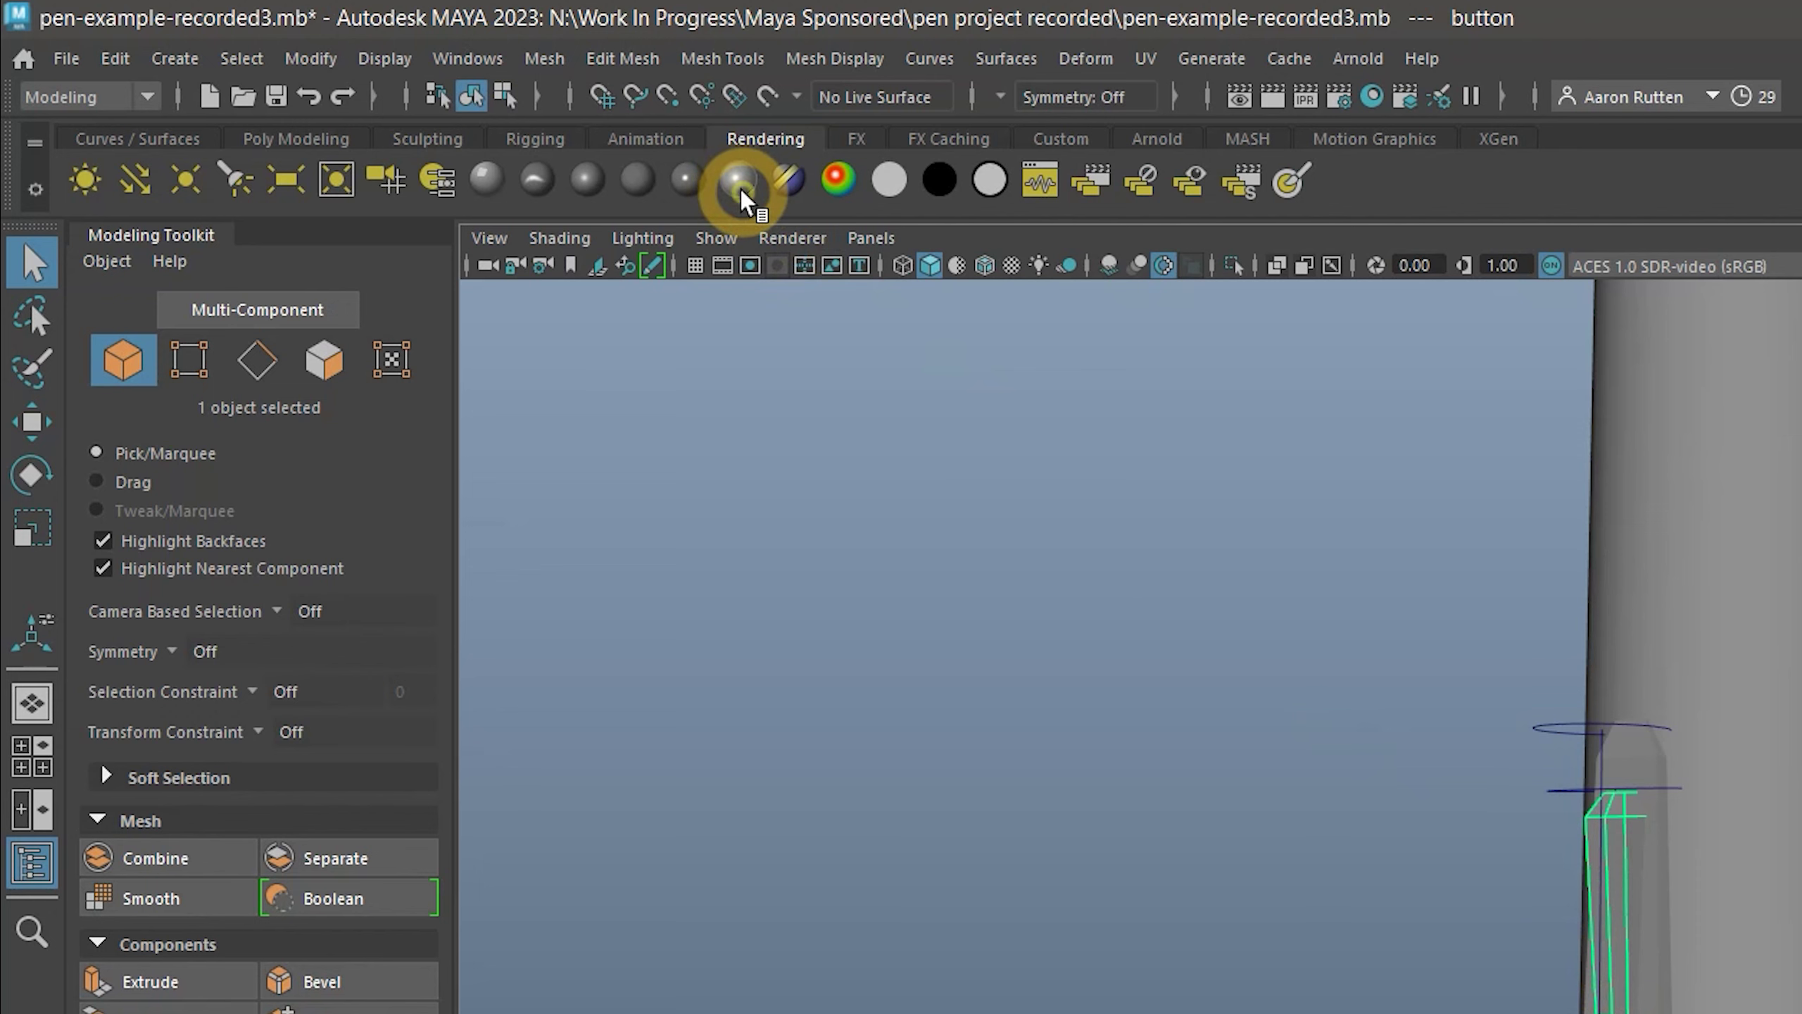
{"action": "left_click", "coordinate": [739, 183]}
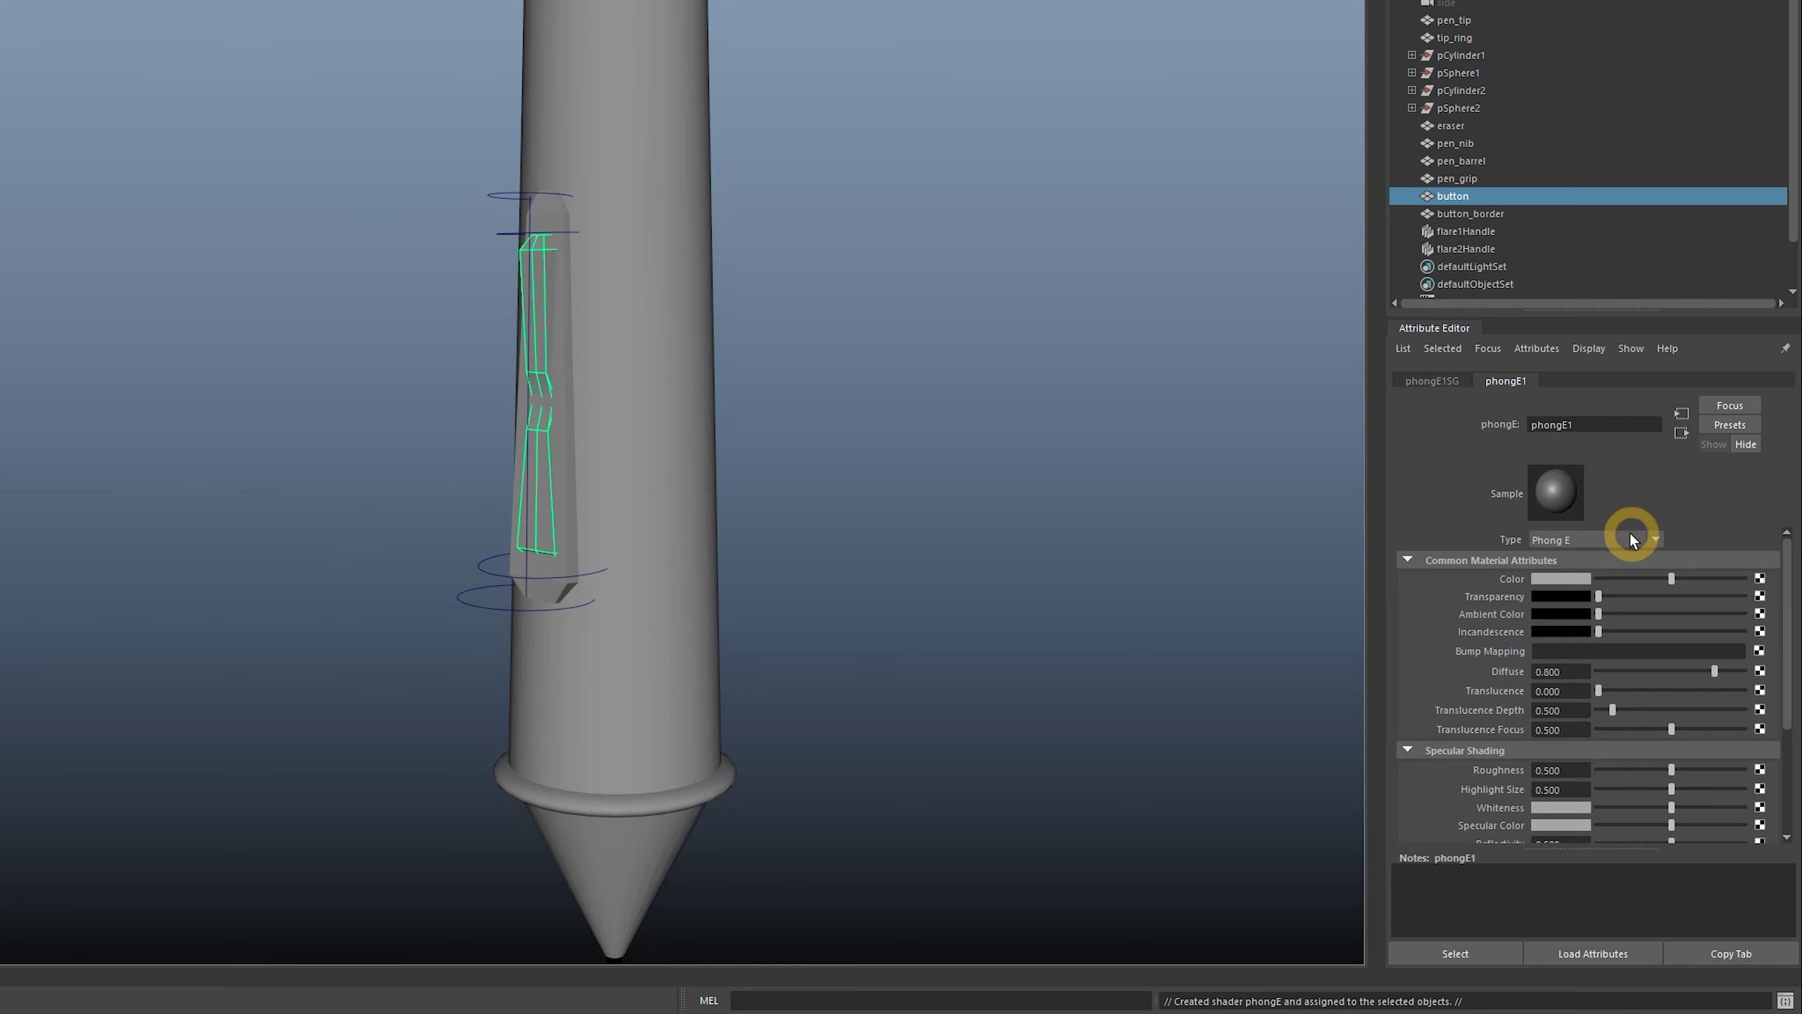
{"action": "left_click", "coordinate": [1561, 578]}
{"action": "left_click", "coordinate": [1540, 668]}
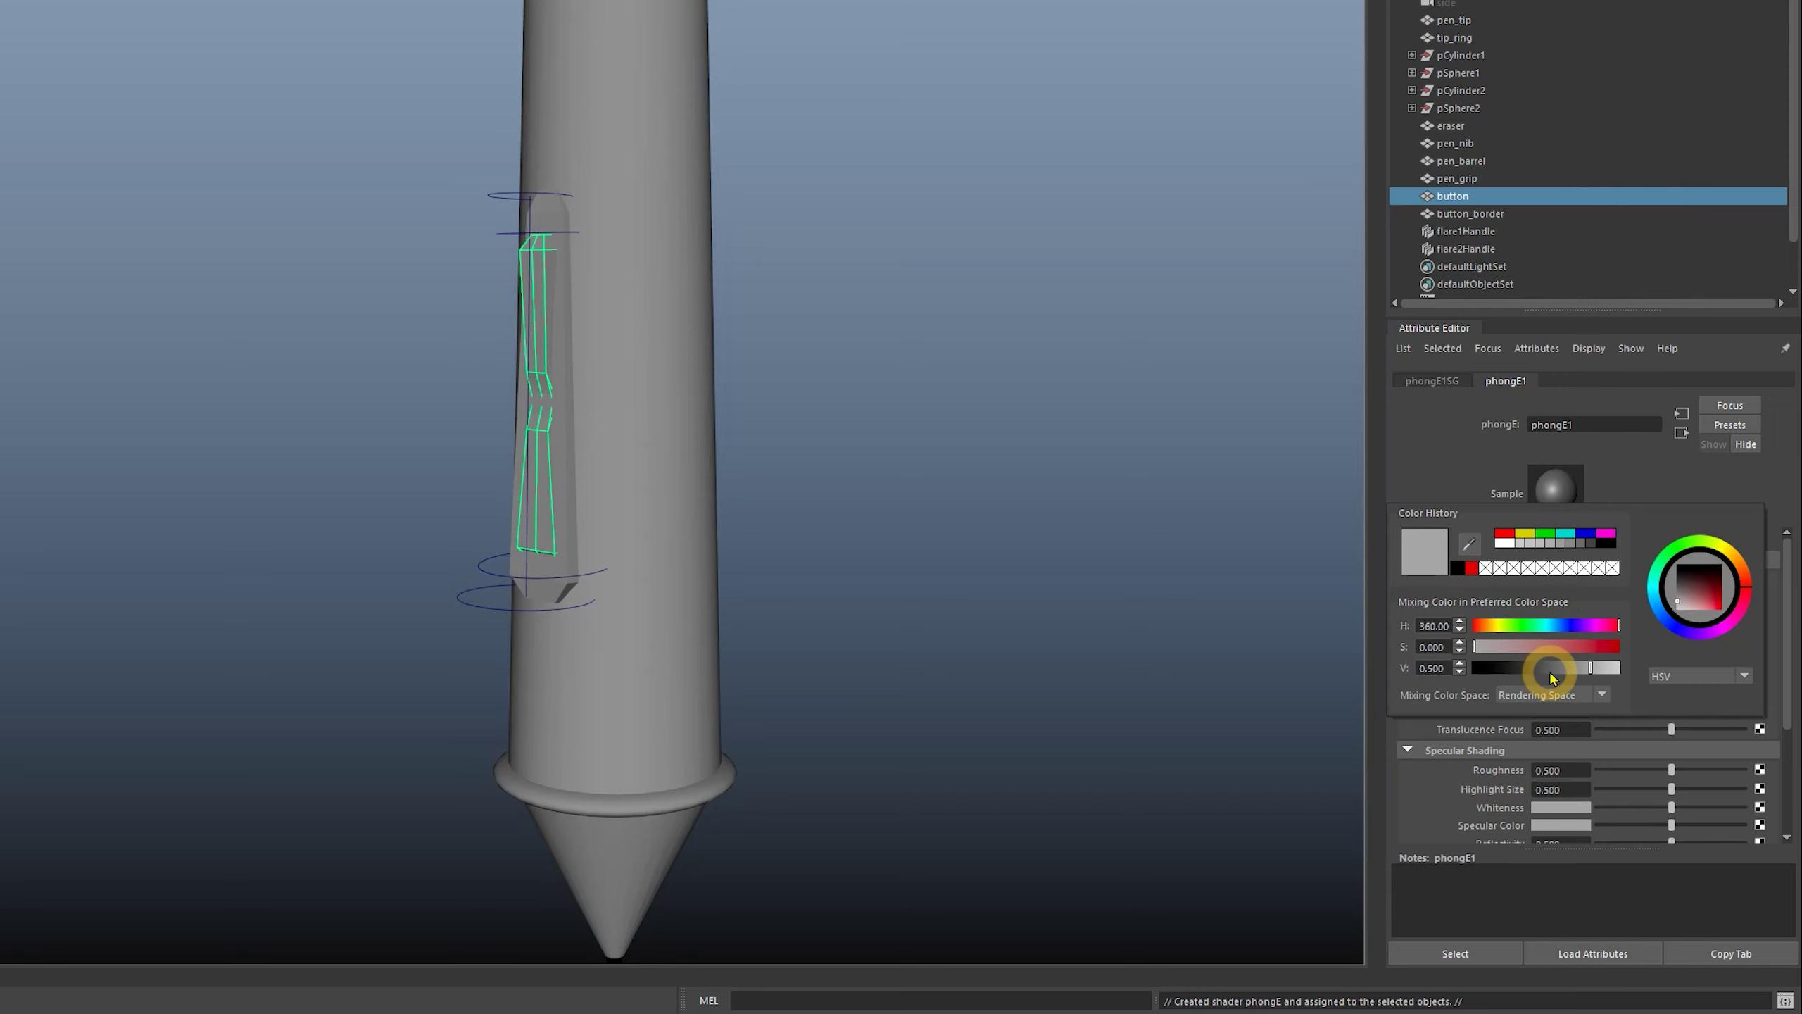
{"action": "left_click", "coordinate": [564, 420]}
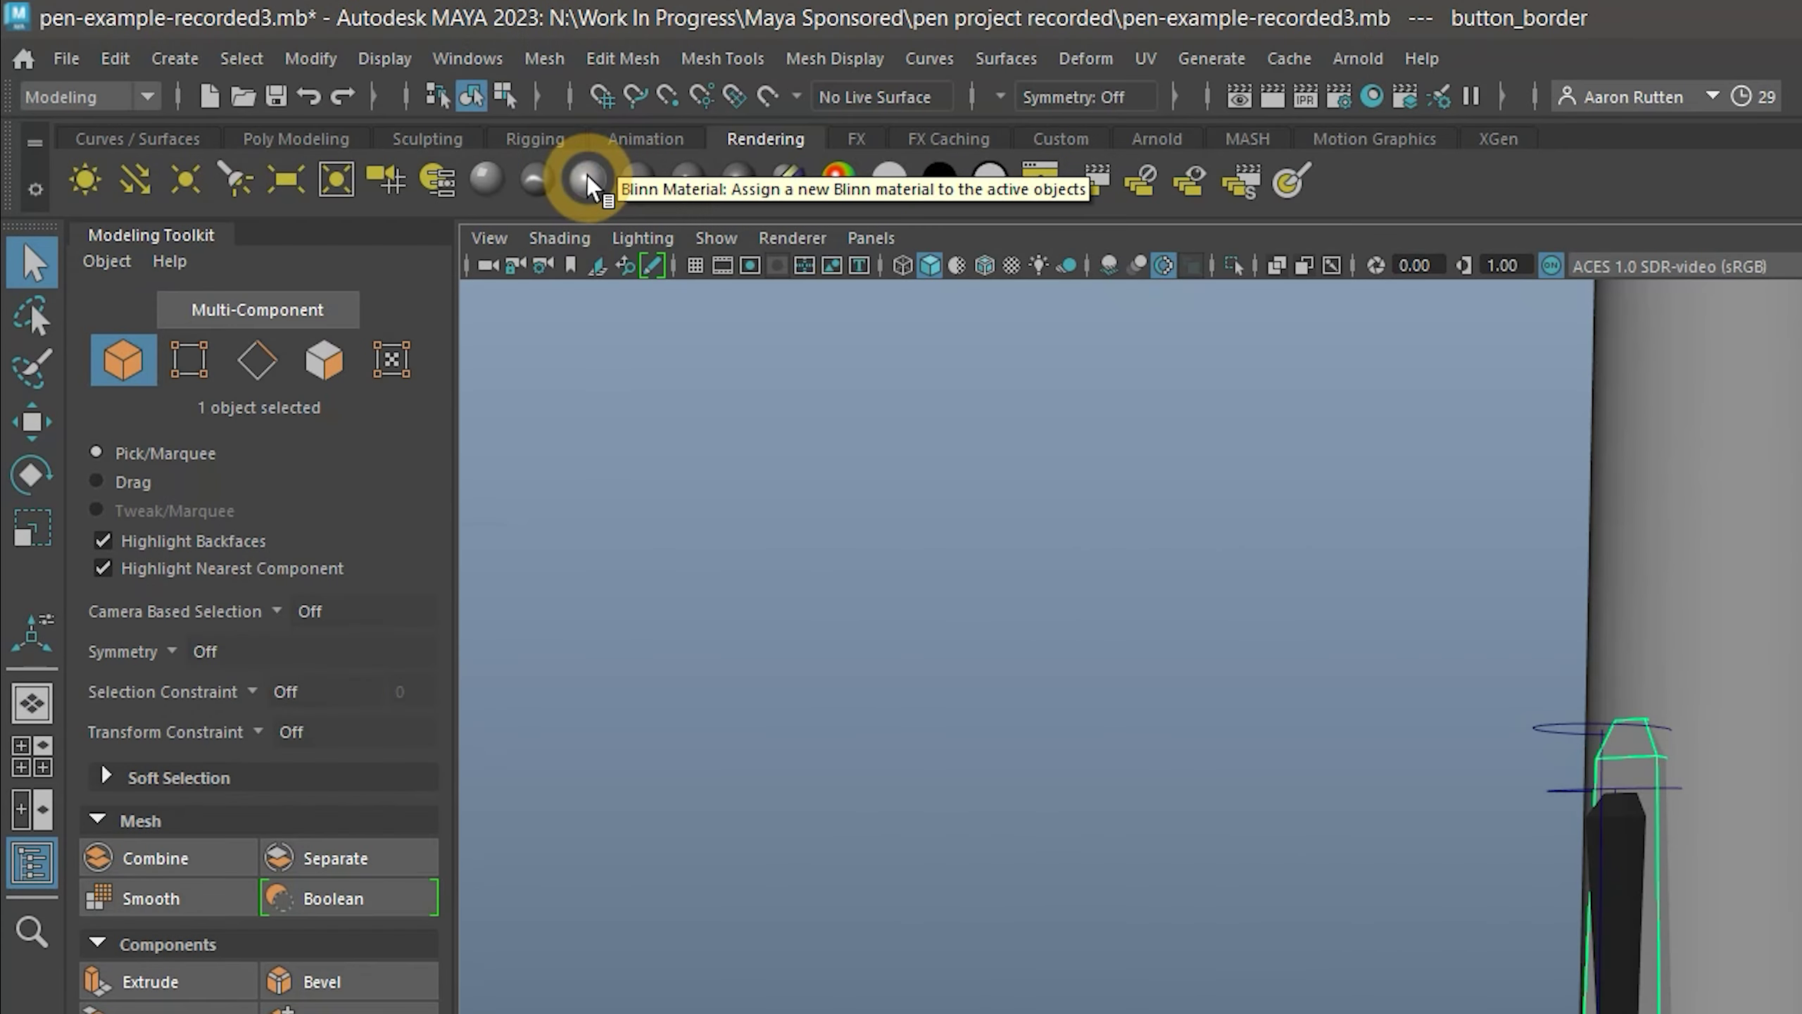
{"action": "left_click", "coordinate": [590, 171]}
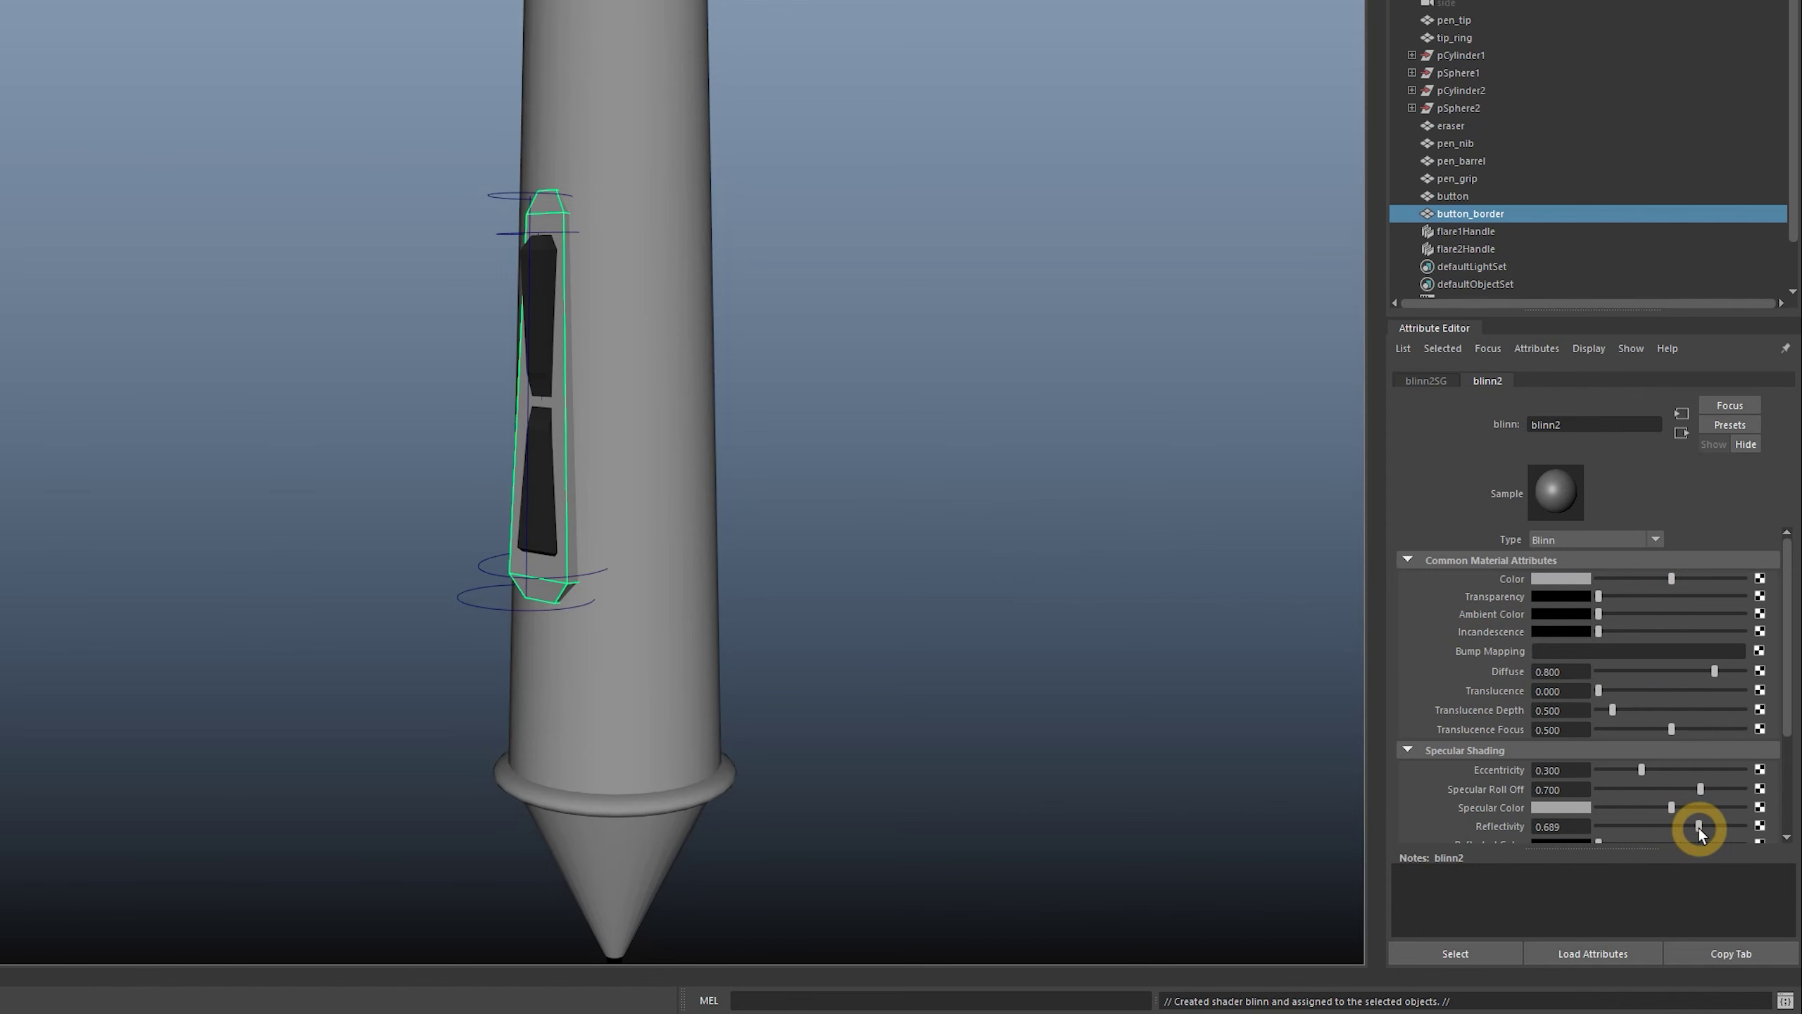
Assign pen_grip a near-black Phong E with roughness 0.902 and highlight size 0.726
{"action": "left_click", "coordinate": [631, 470]}
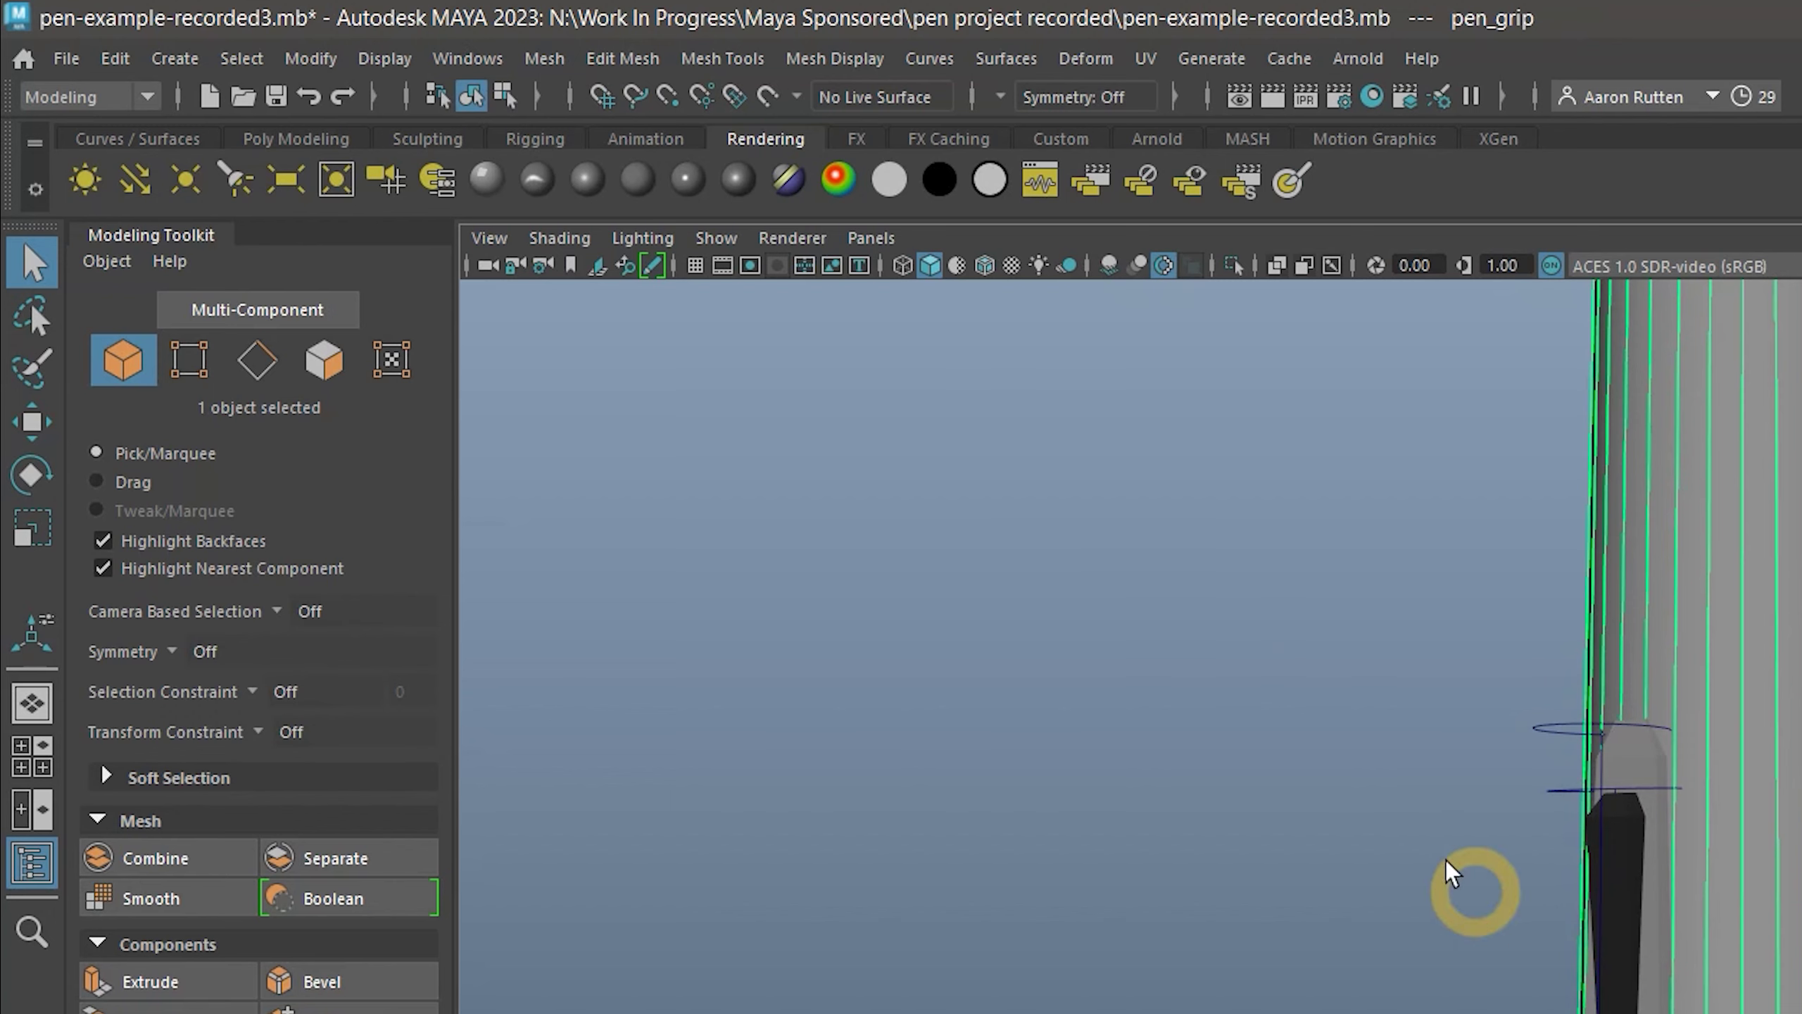
{"action": "left_click", "coordinate": [361, 89]}
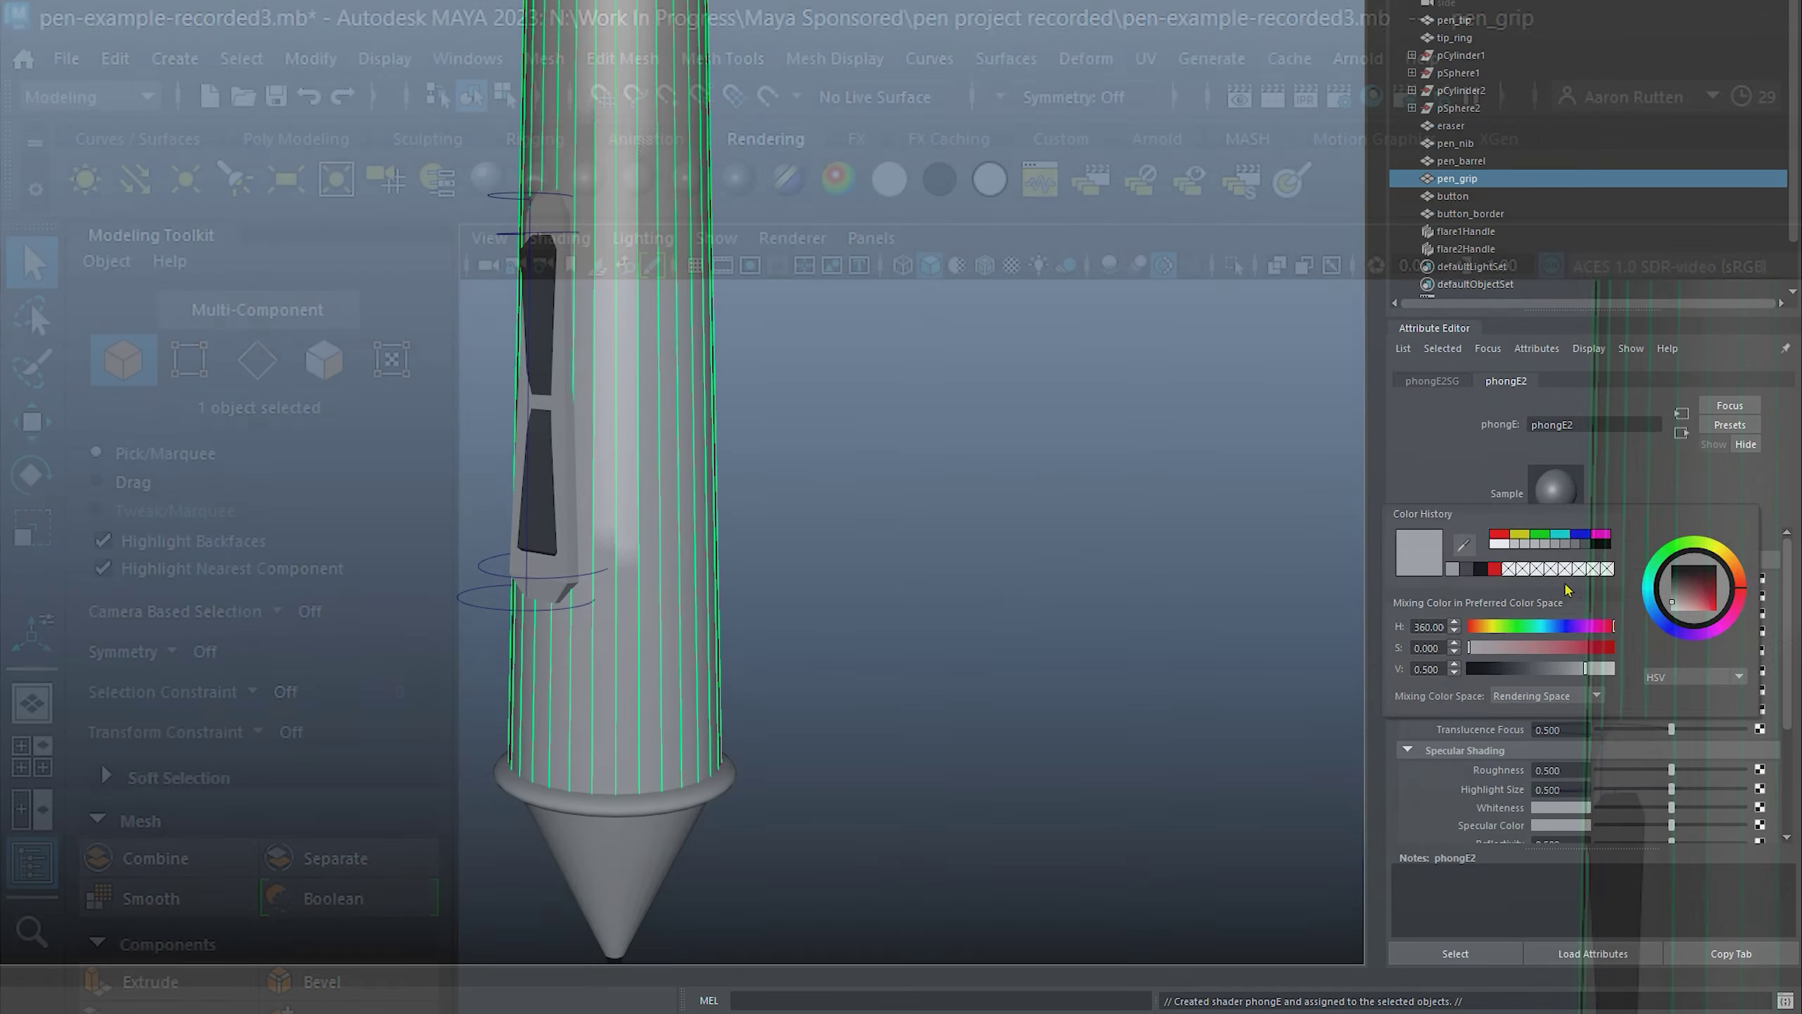
{"action": "left_click", "coordinate": [1458, 577]}
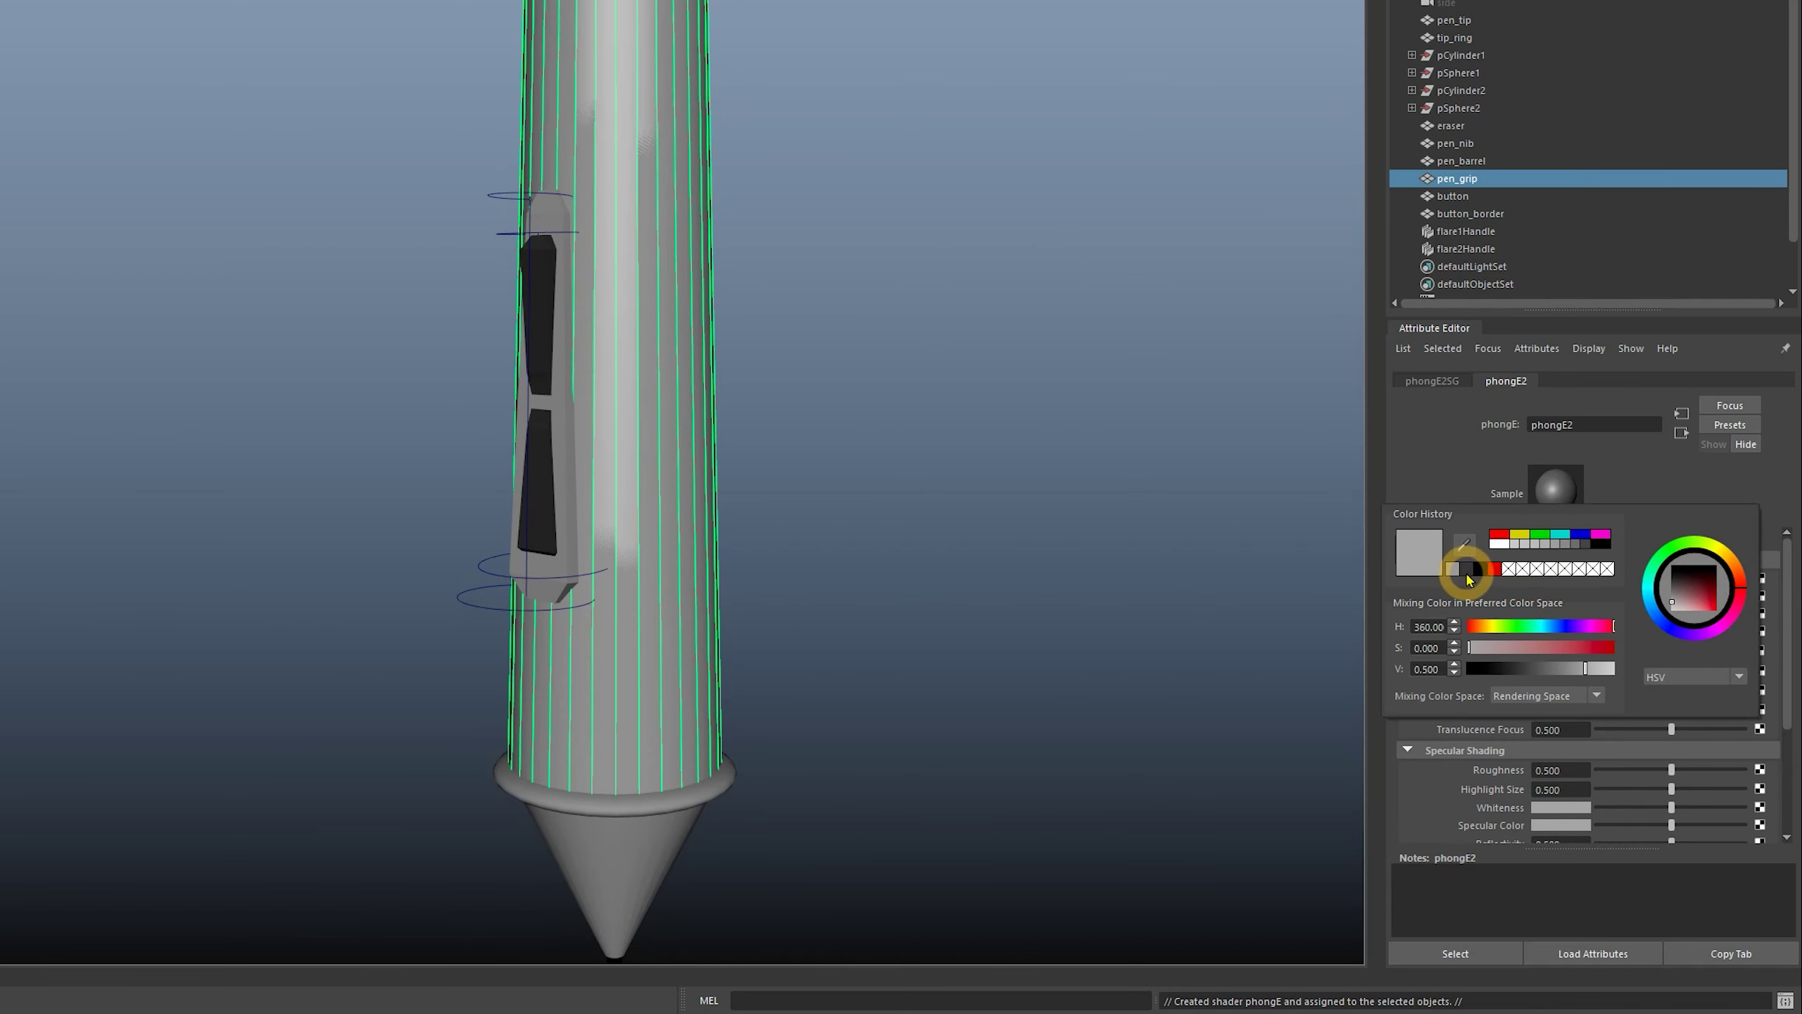
{"action": "left_click_drag", "start_coordinate": [1672, 770], "coordinate": [1723, 774]}
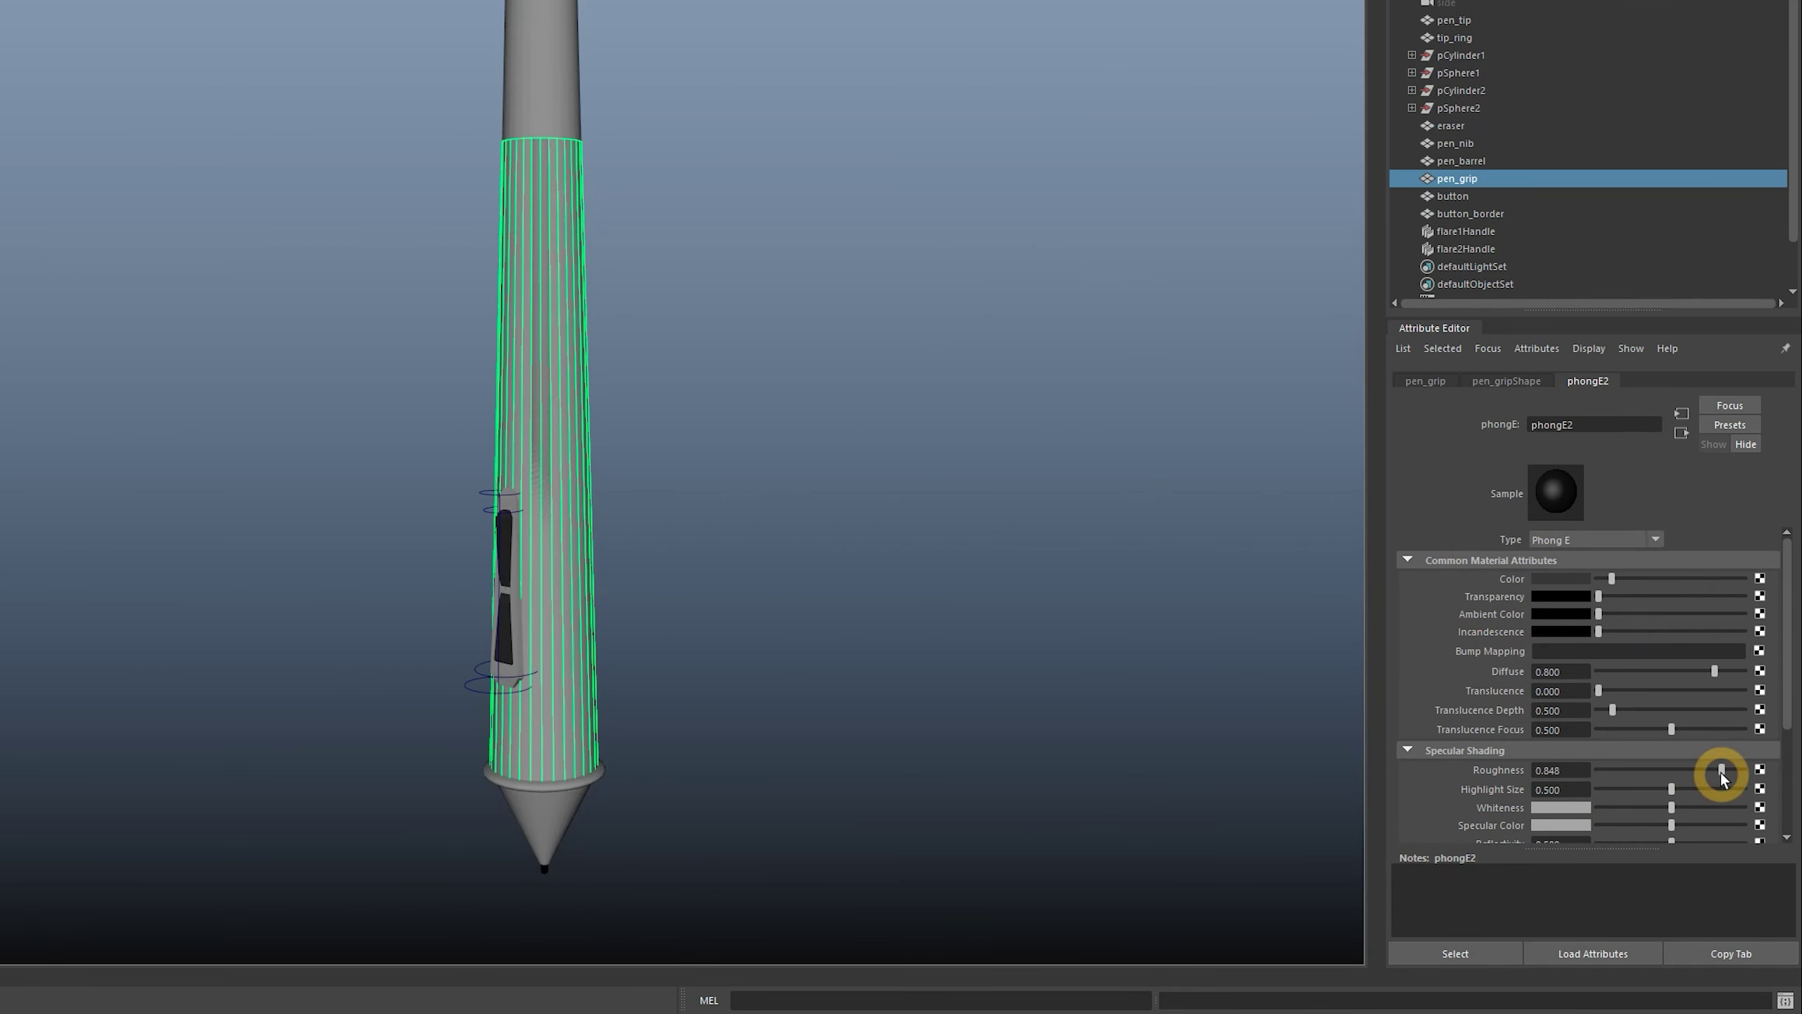
{"action": "left_click_drag", "start_coordinate": [1695, 683], "coordinate": [1704, 685]}
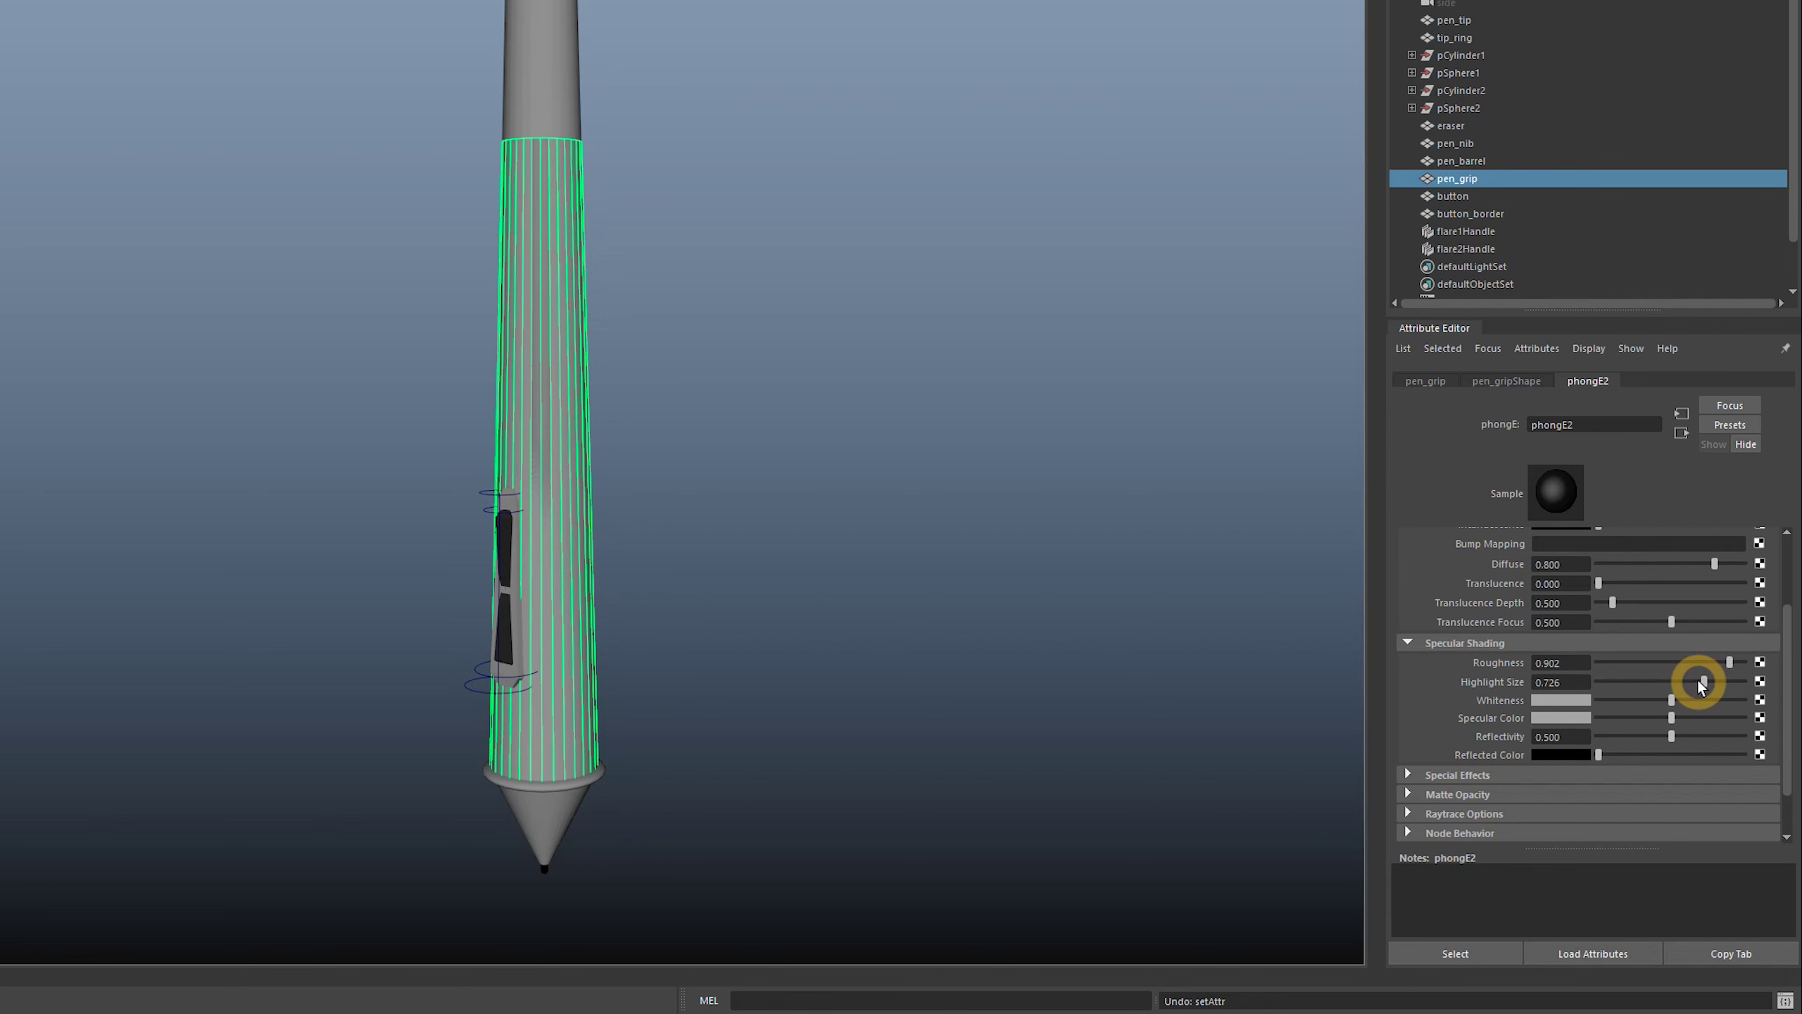
{"action": "left_click", "coordinate": [651, 721]}
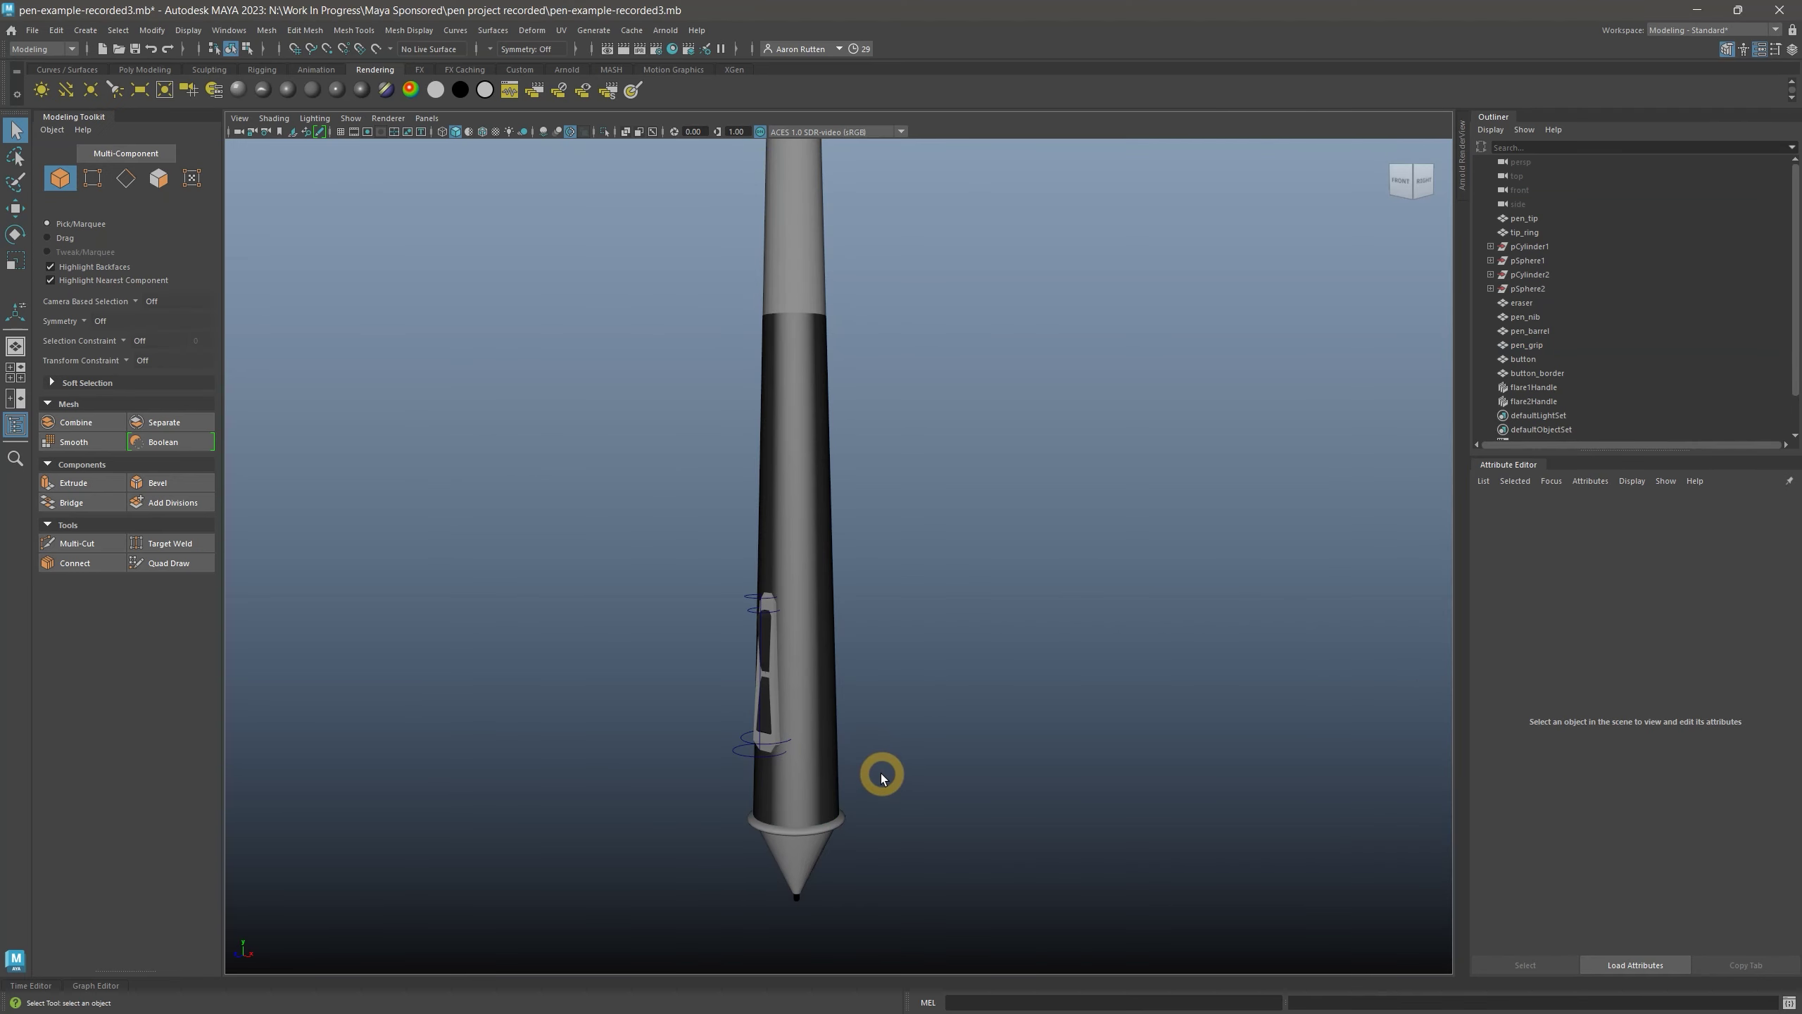
Select the grip's 60 lengthwise edges and scale them slightly inward
{"action": "left_click", "coordinate": [816, 791]}
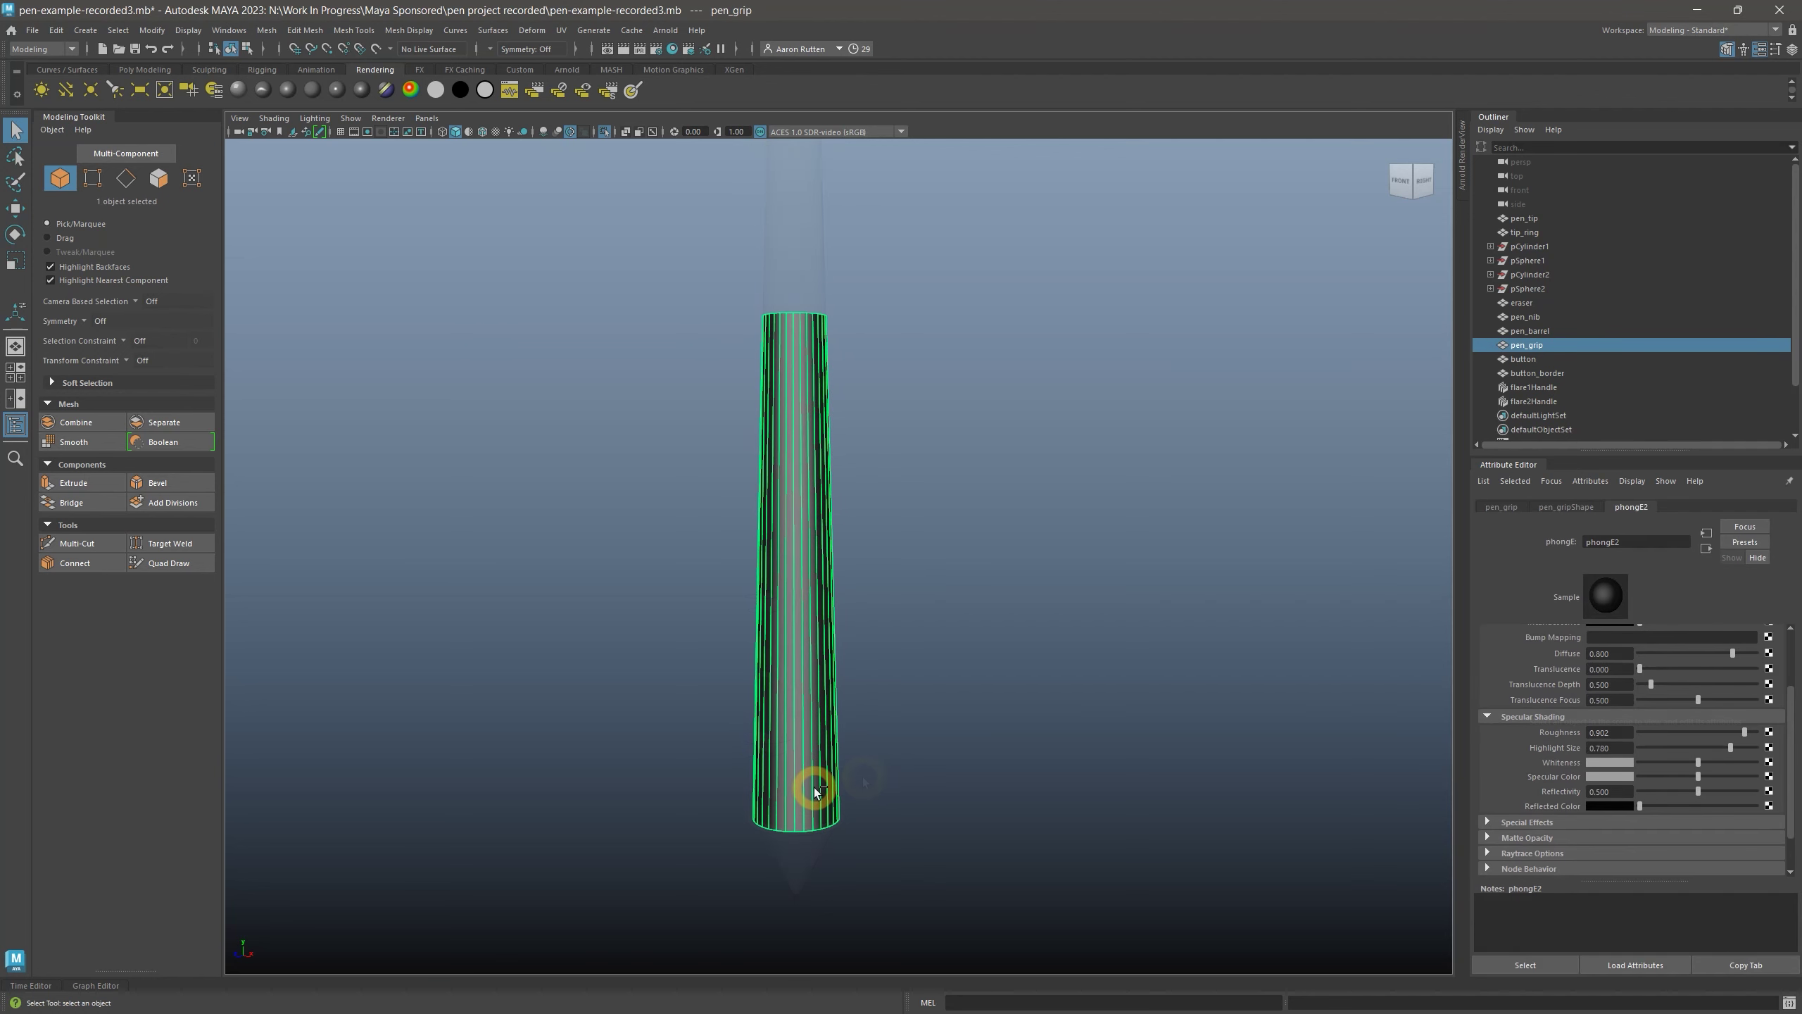
{"action": "left_click", "coordinate": [125, 177]}
{"action": "left_click_drag", "start_coordinate": [706, 788], "coordinate": [870, 744]}
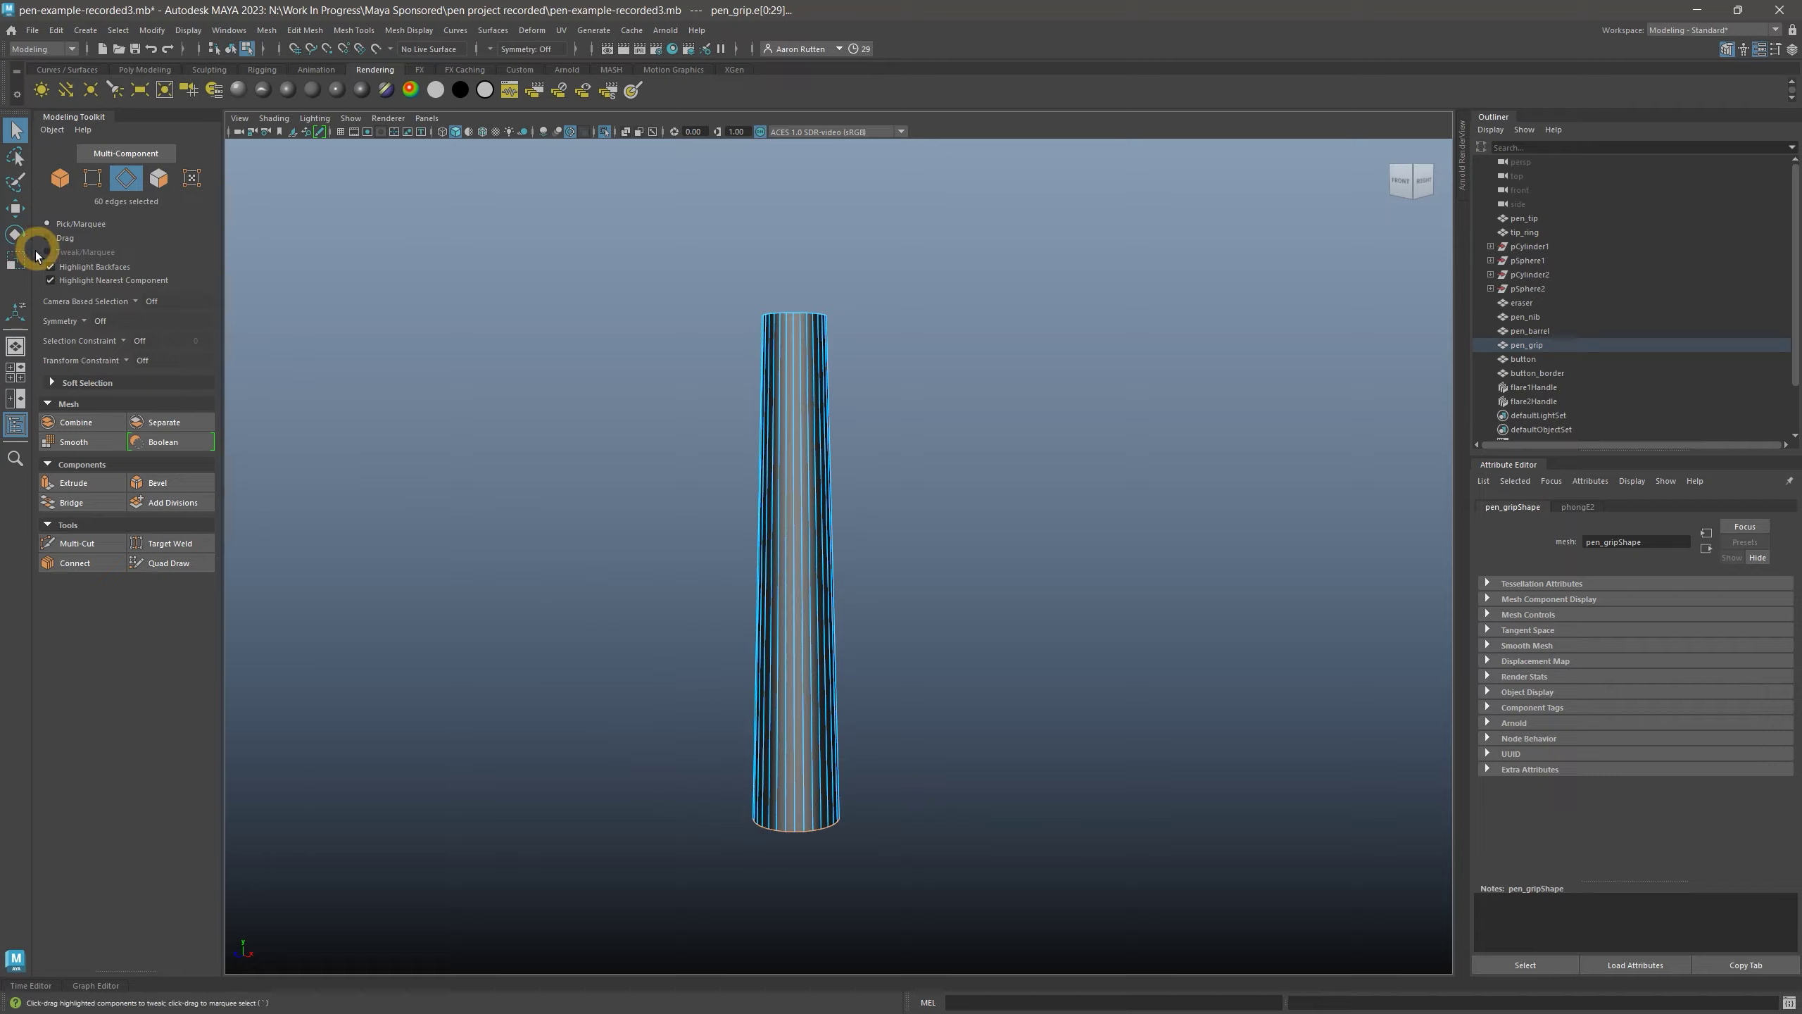
{"action": "left_click", "coordinate": [15, 260]}
{"action": "key", "text": "ctrl+1"}
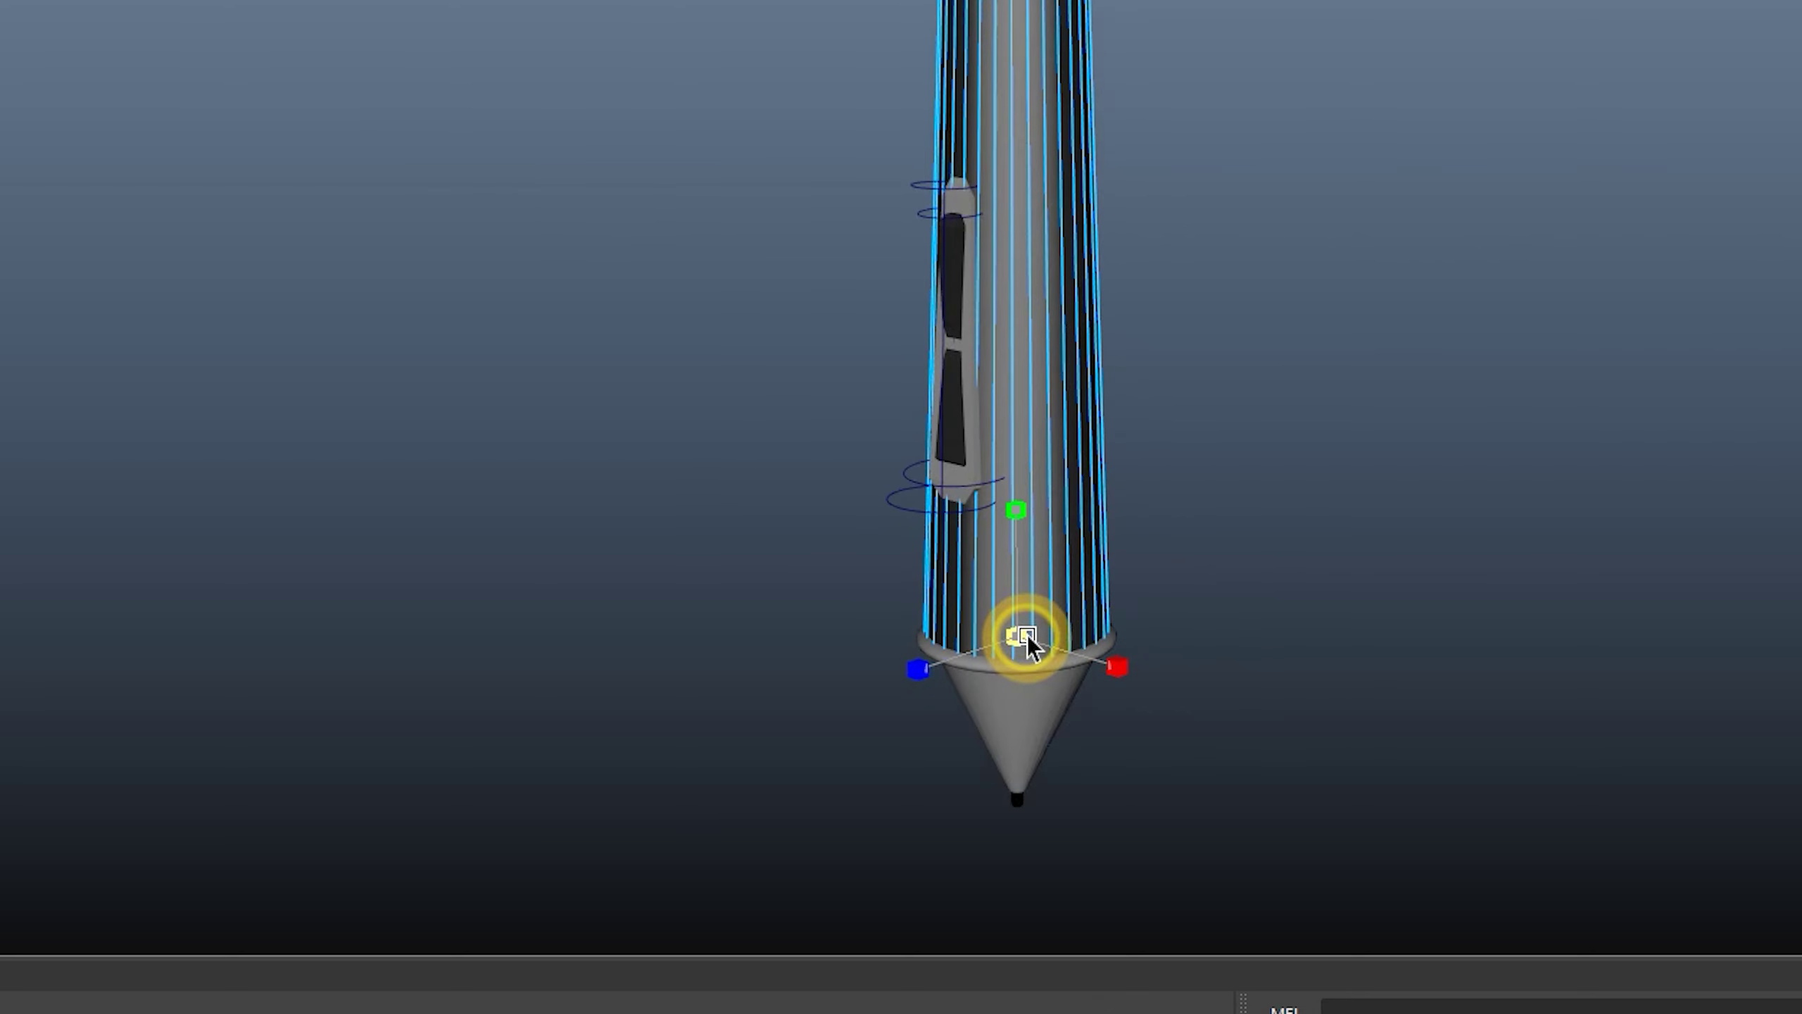
{"action": "left_click_drag", "start_coordinate": [1028, 635], "coordinate": [1025, 638]}
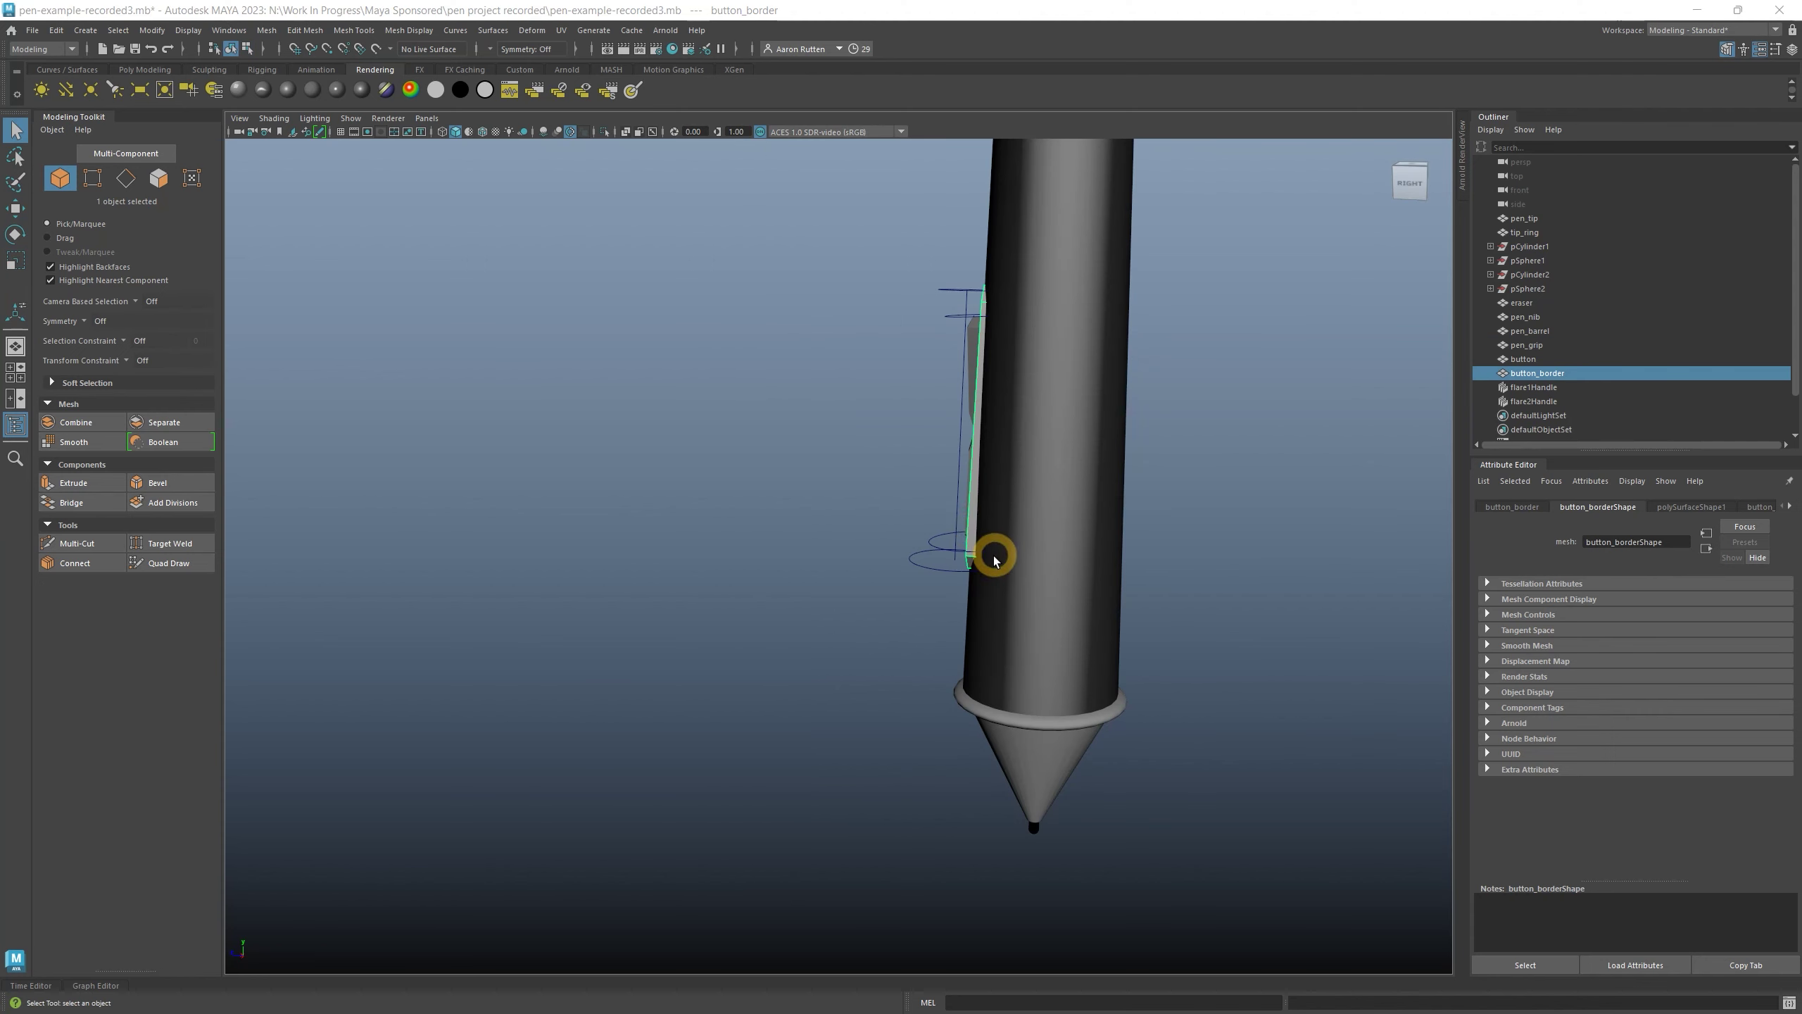
Select the button and its border together for moving, then clear the selection
{"action": "left_click_drag", "start_coordinate": [993, 556], "coordinate": [824, 581], "text": "alt"}
{"action": "left_click", "coordinate": [619, 577], "text": "shift"}
{"action": "key", "text": "w"}
{"action": "left_click_drag", "start_coordinate": [612, 523], "coordinate": [764, 576], "text": "alt"}
{"action": "left_click", "coordinate": [1118, 762]}
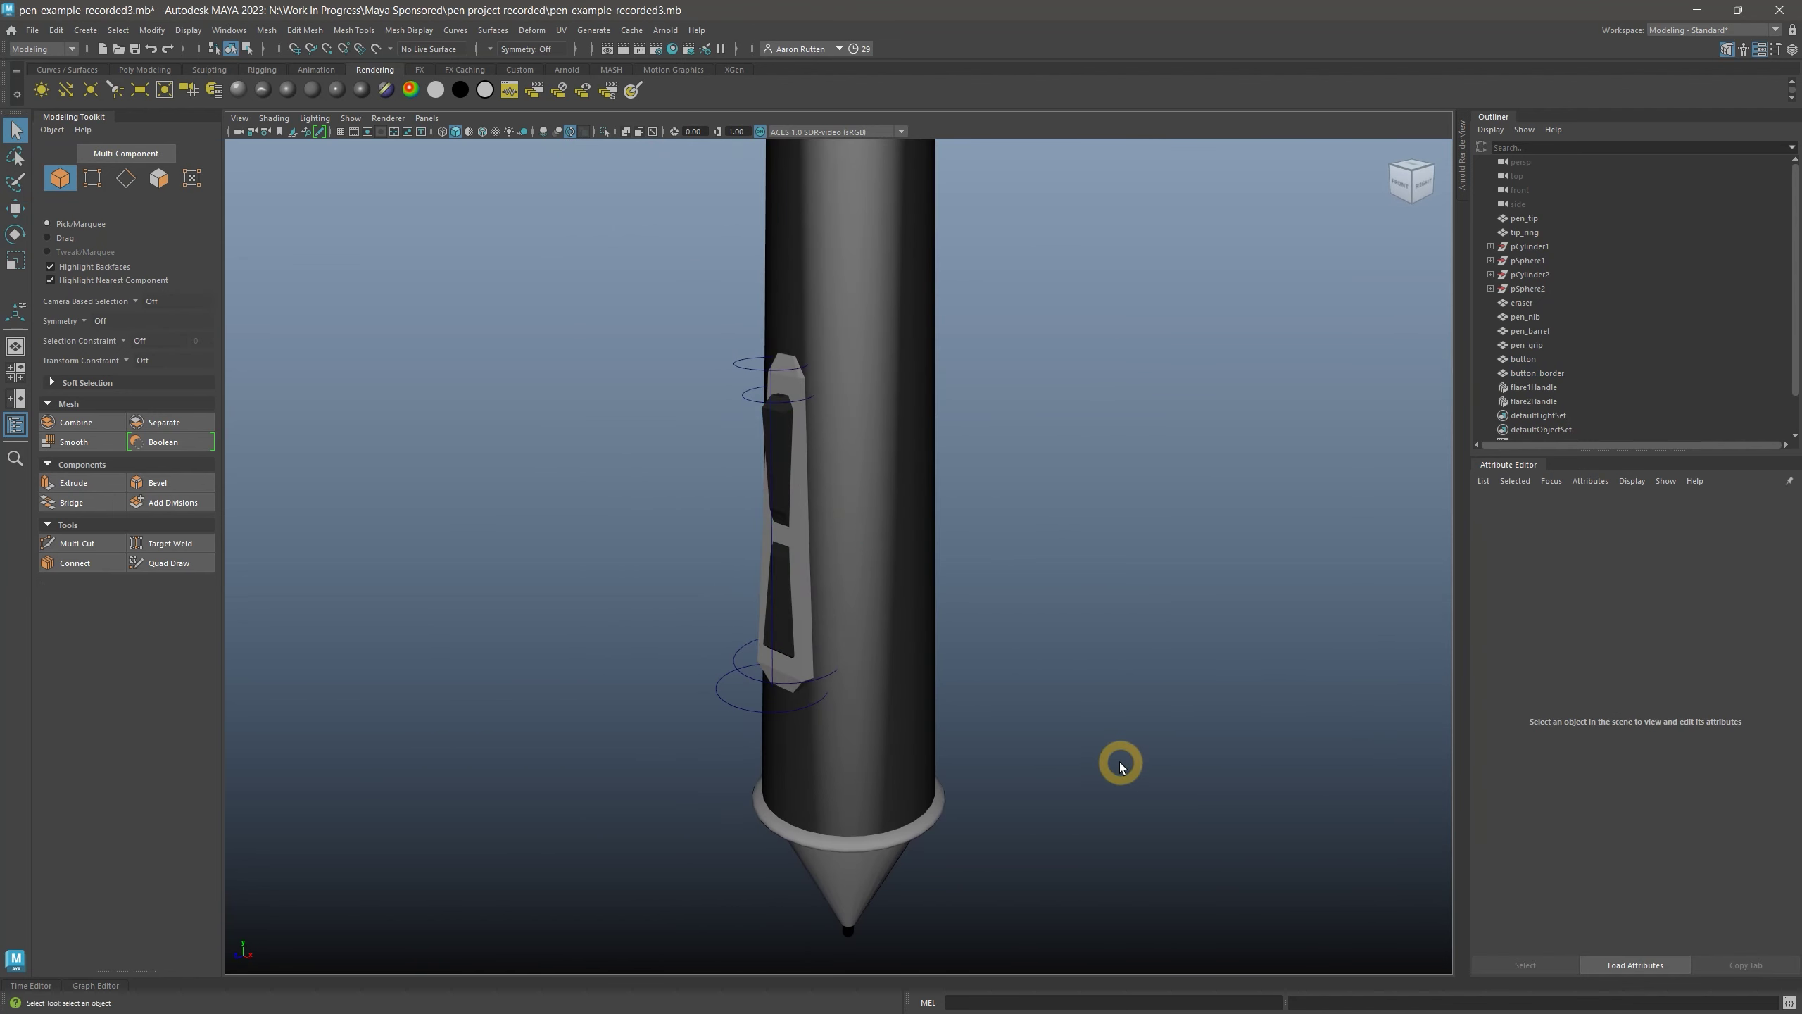
Assign pen_barrel and pen_tip a dark grey Phong E (V 0.233) with roughness 0.110
{"action": "left_click_drag", "start_coordinate": [1063, 749], "coordinate": [779, 394], "text": "alt"}
{"action": "left_click", "coordinate": [761, 405]}
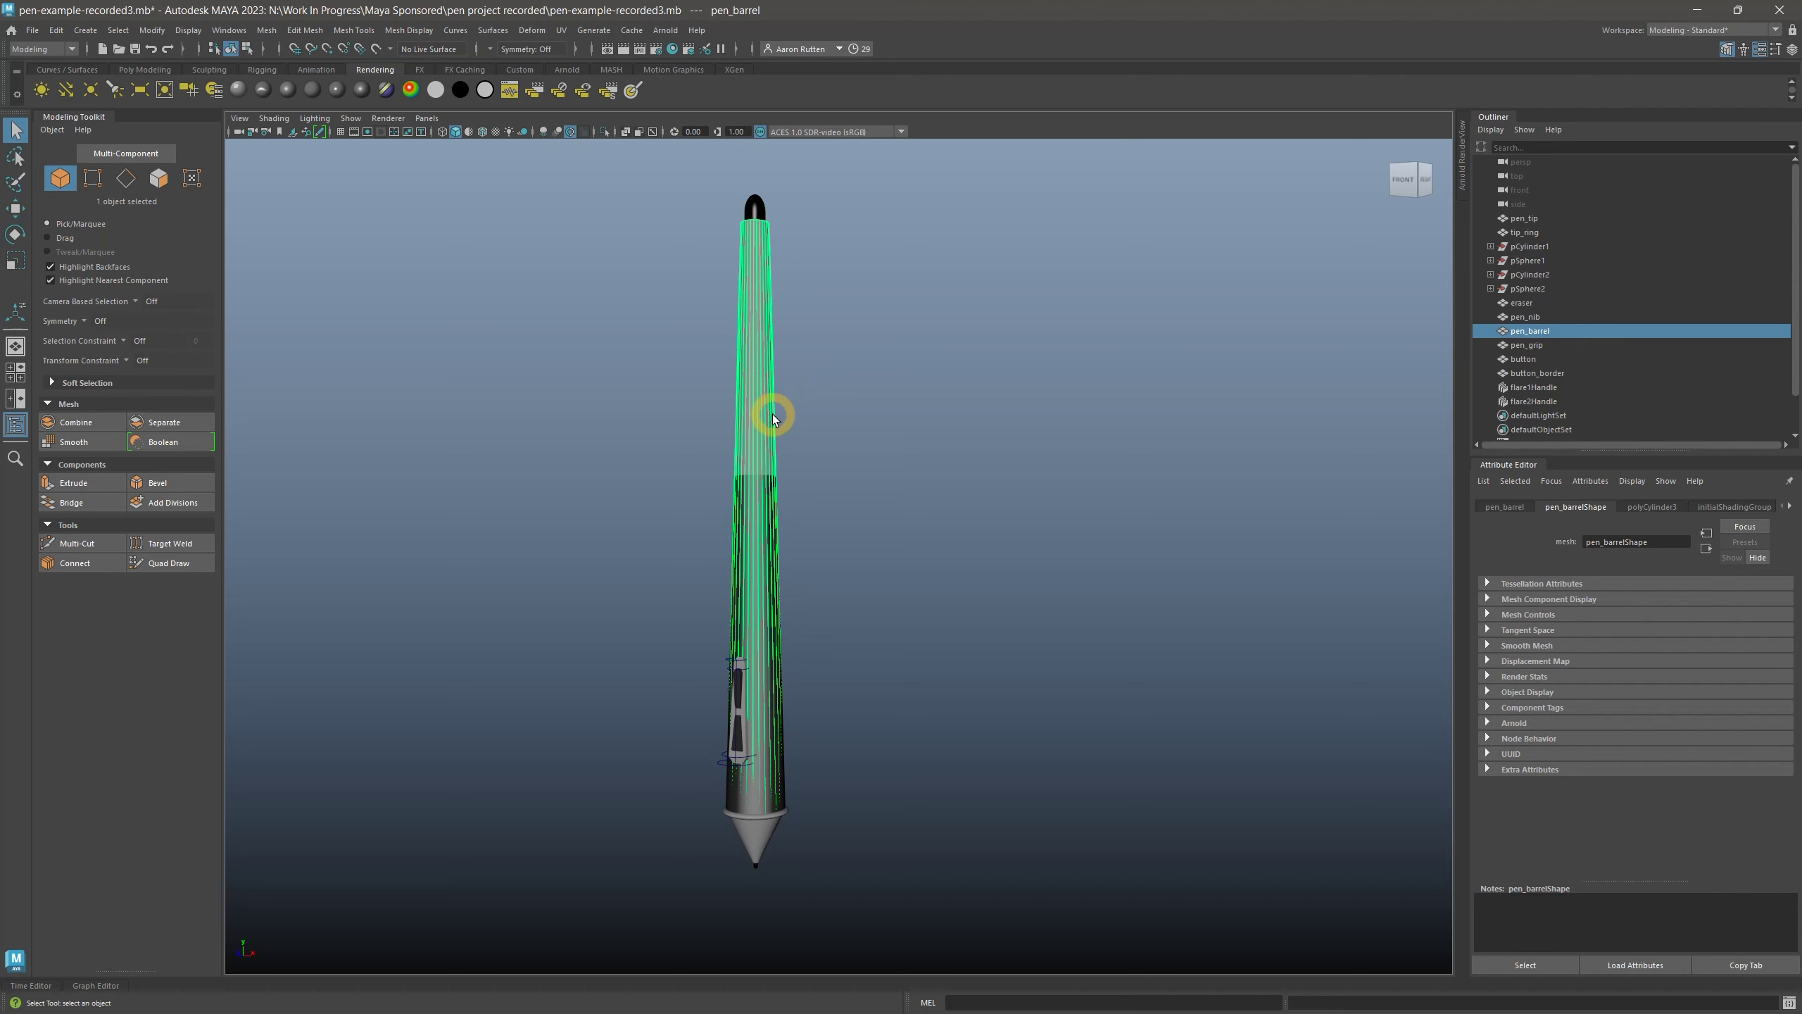
{"action": "left_click", "coordinate": [756, 833], "text": "shift"}
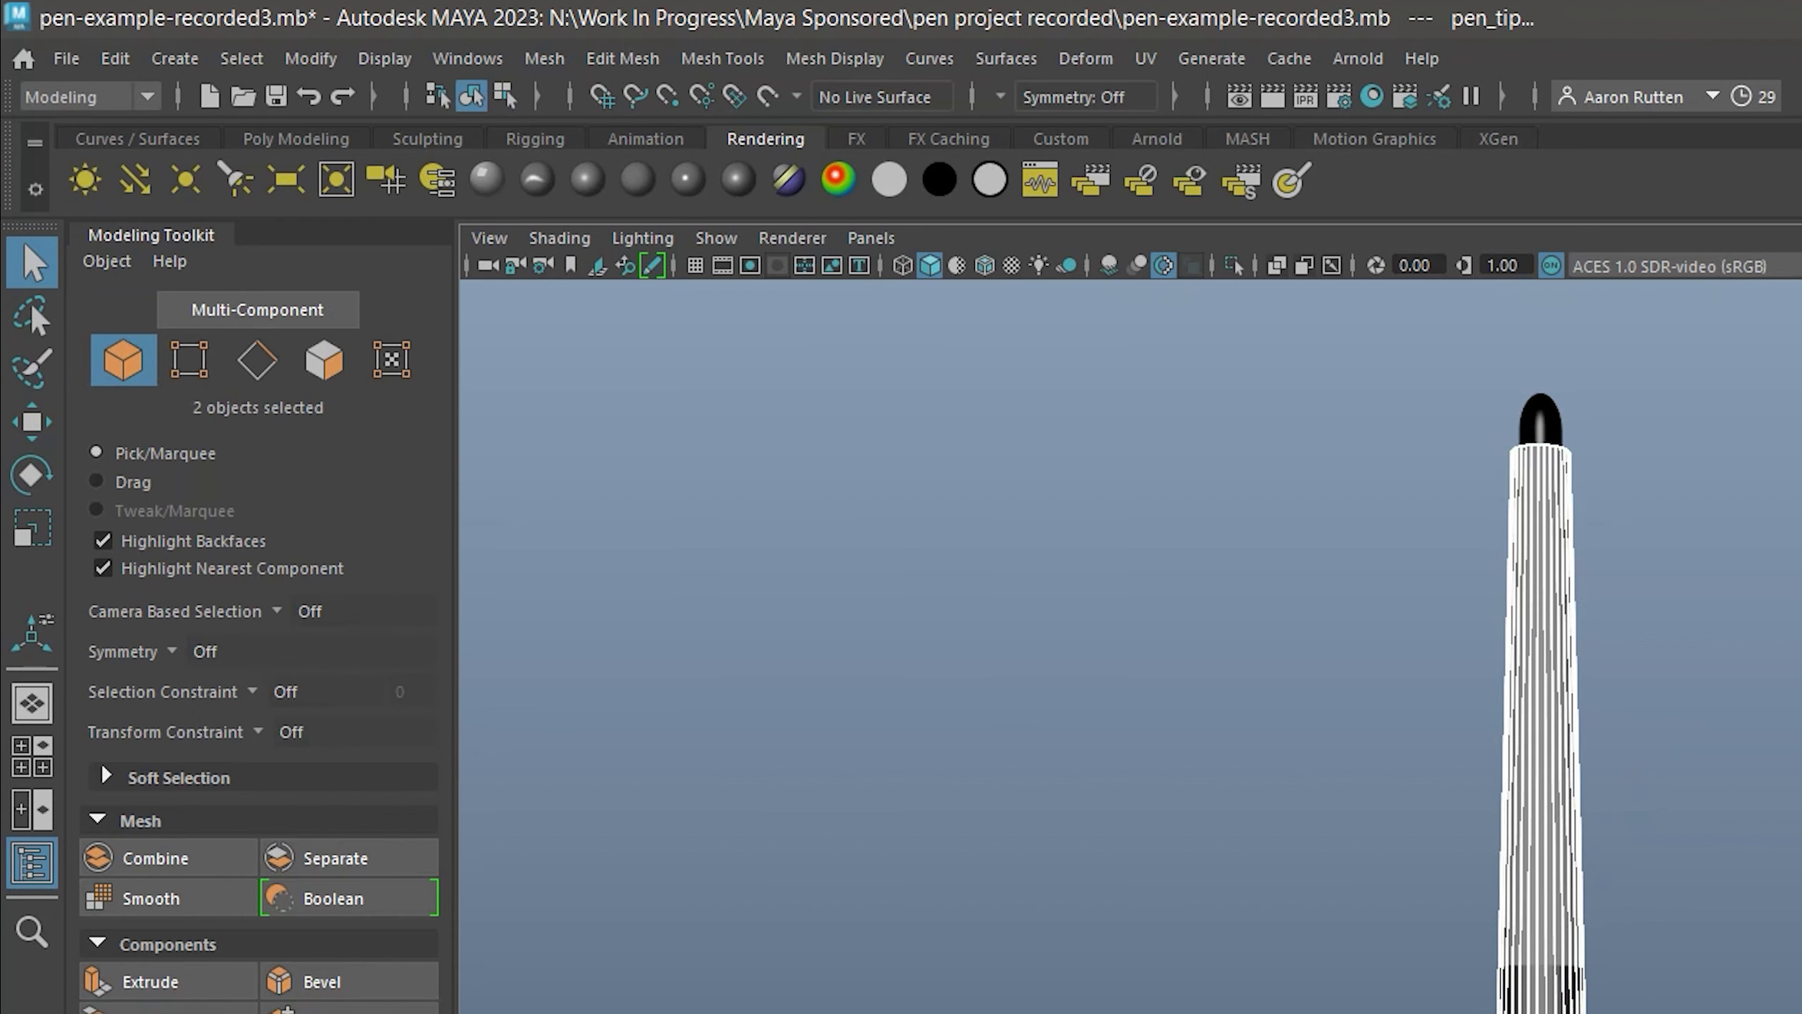
{"action": "left_click", "coordinate": [737, 179]}
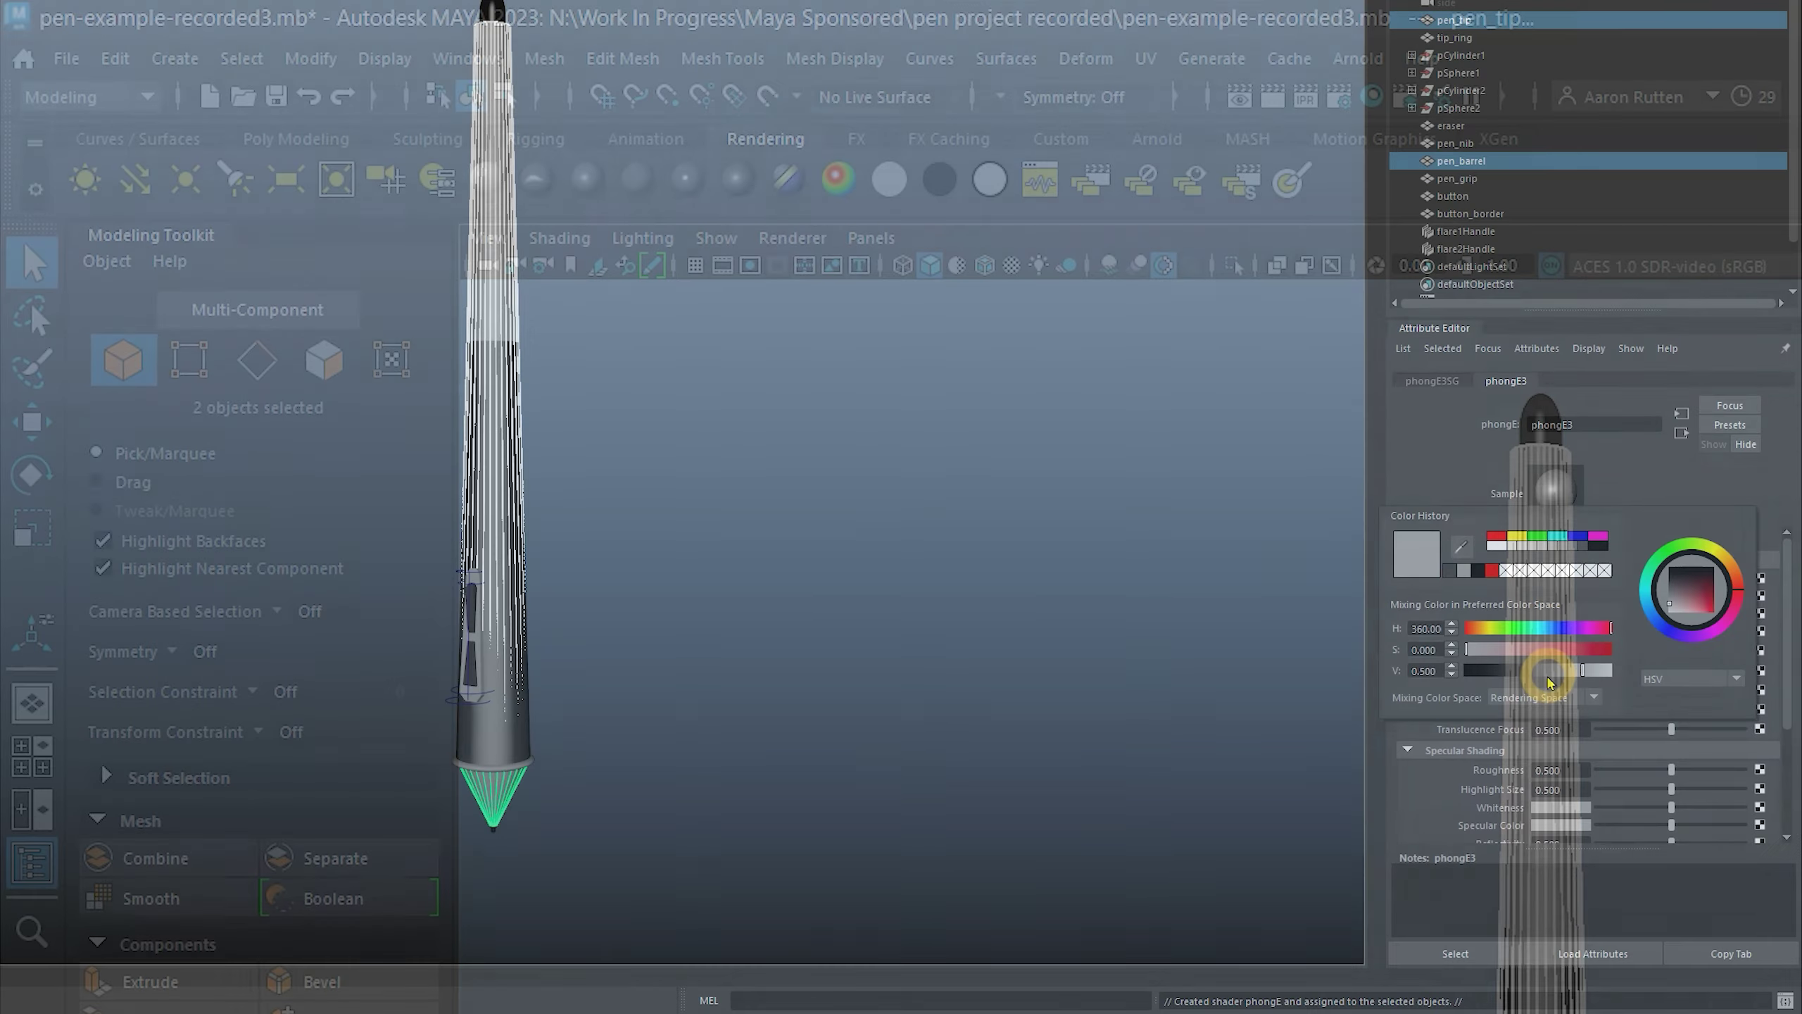
{"action": "left_click_drag", "start_coordinate": [1547, 682], "coordinate": [1549, 678]}
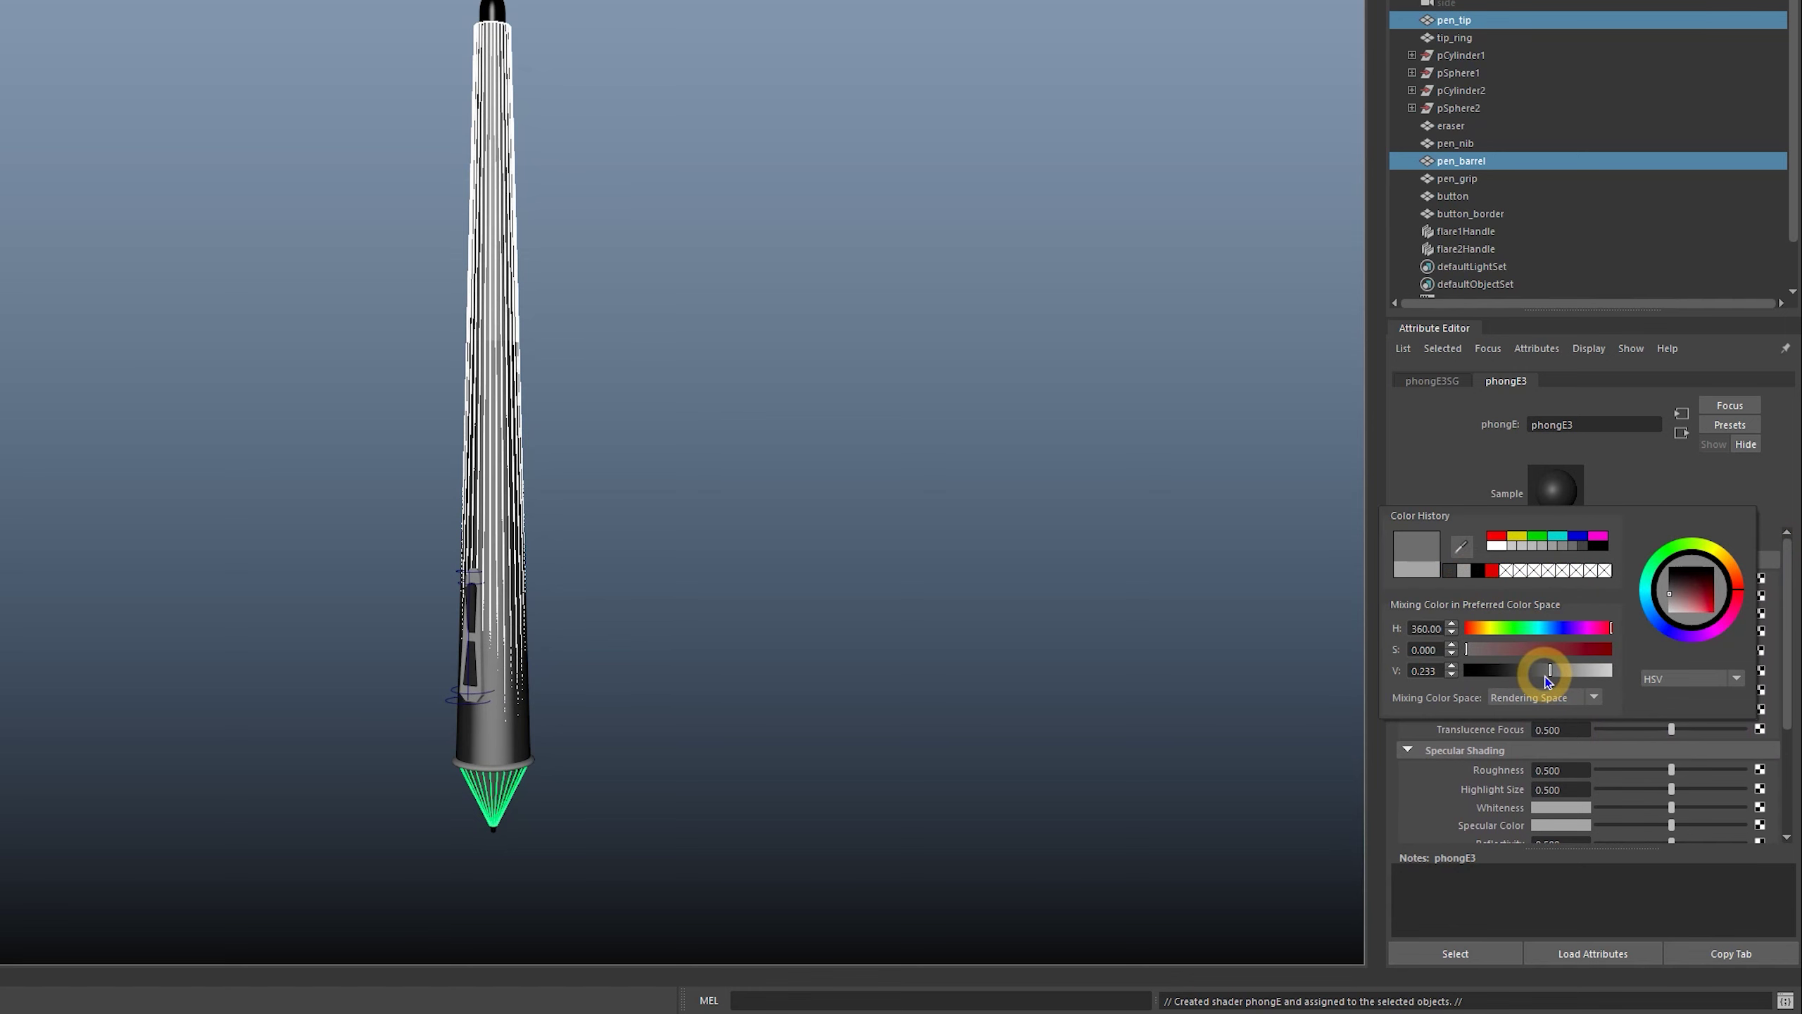
{"action": "left_click", "coordinate": [1616, 770]}
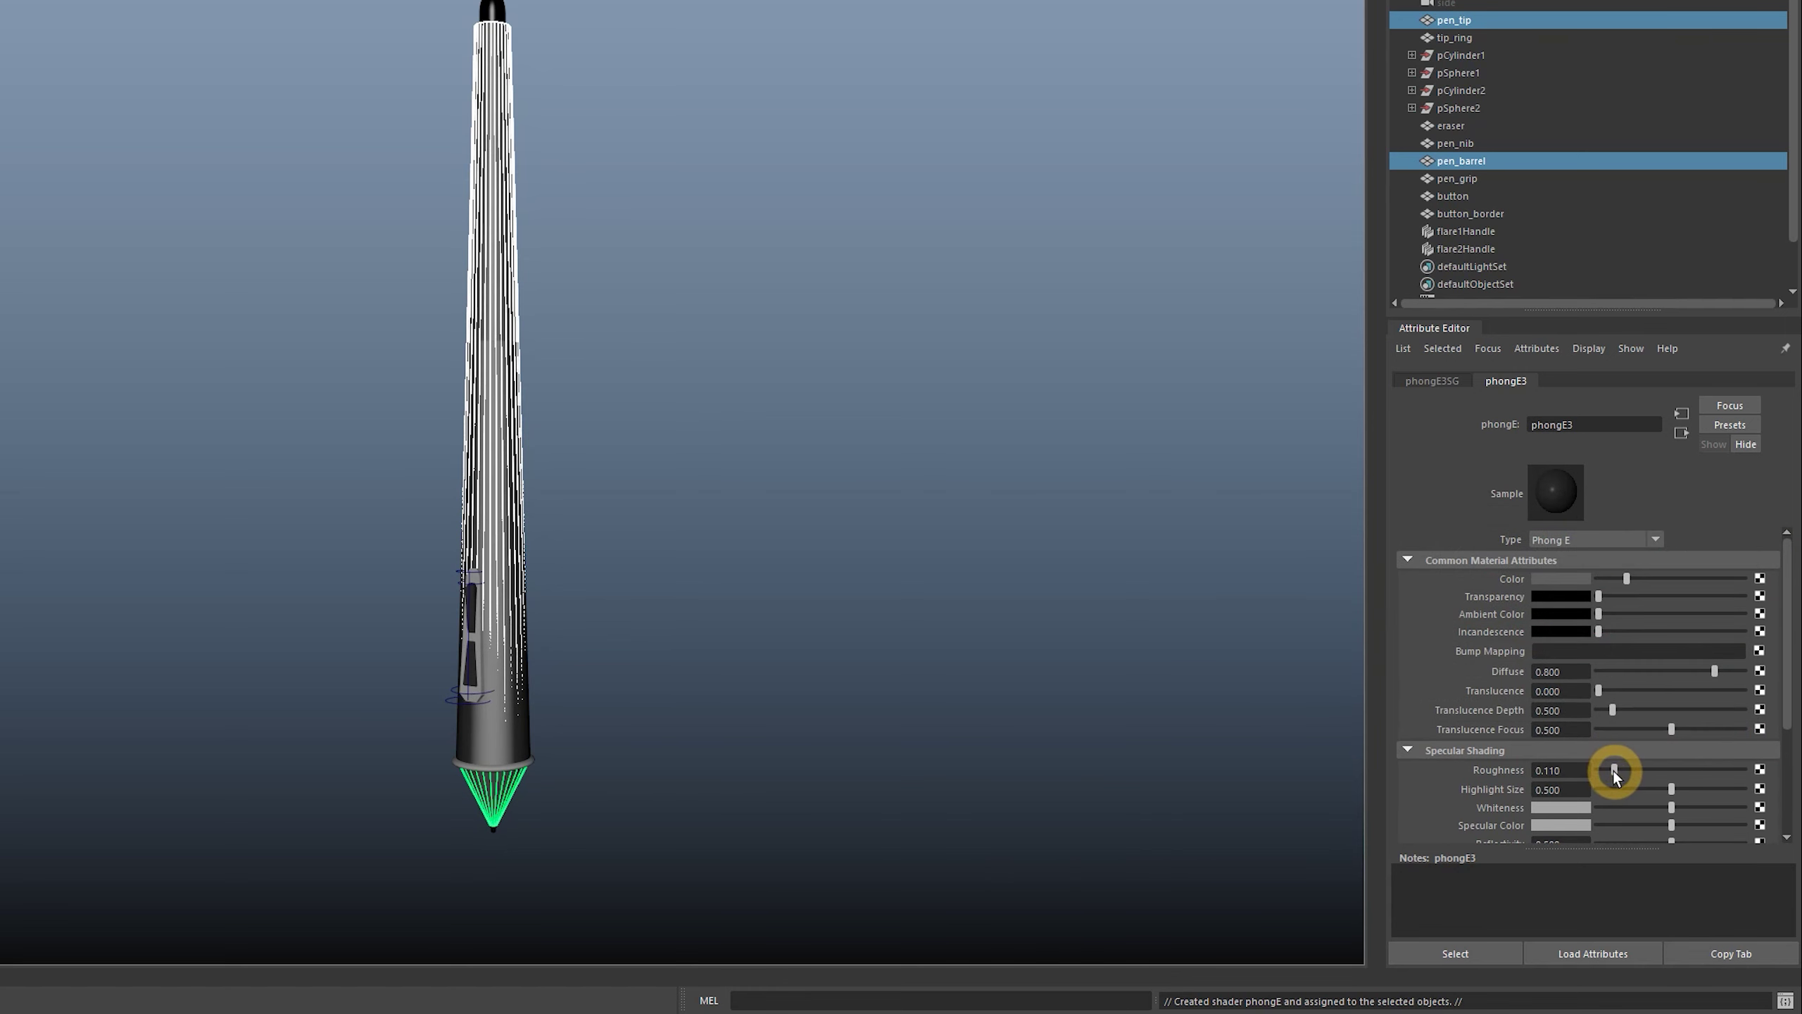
{"action": "left_click", "coordinate": [783, 492]}
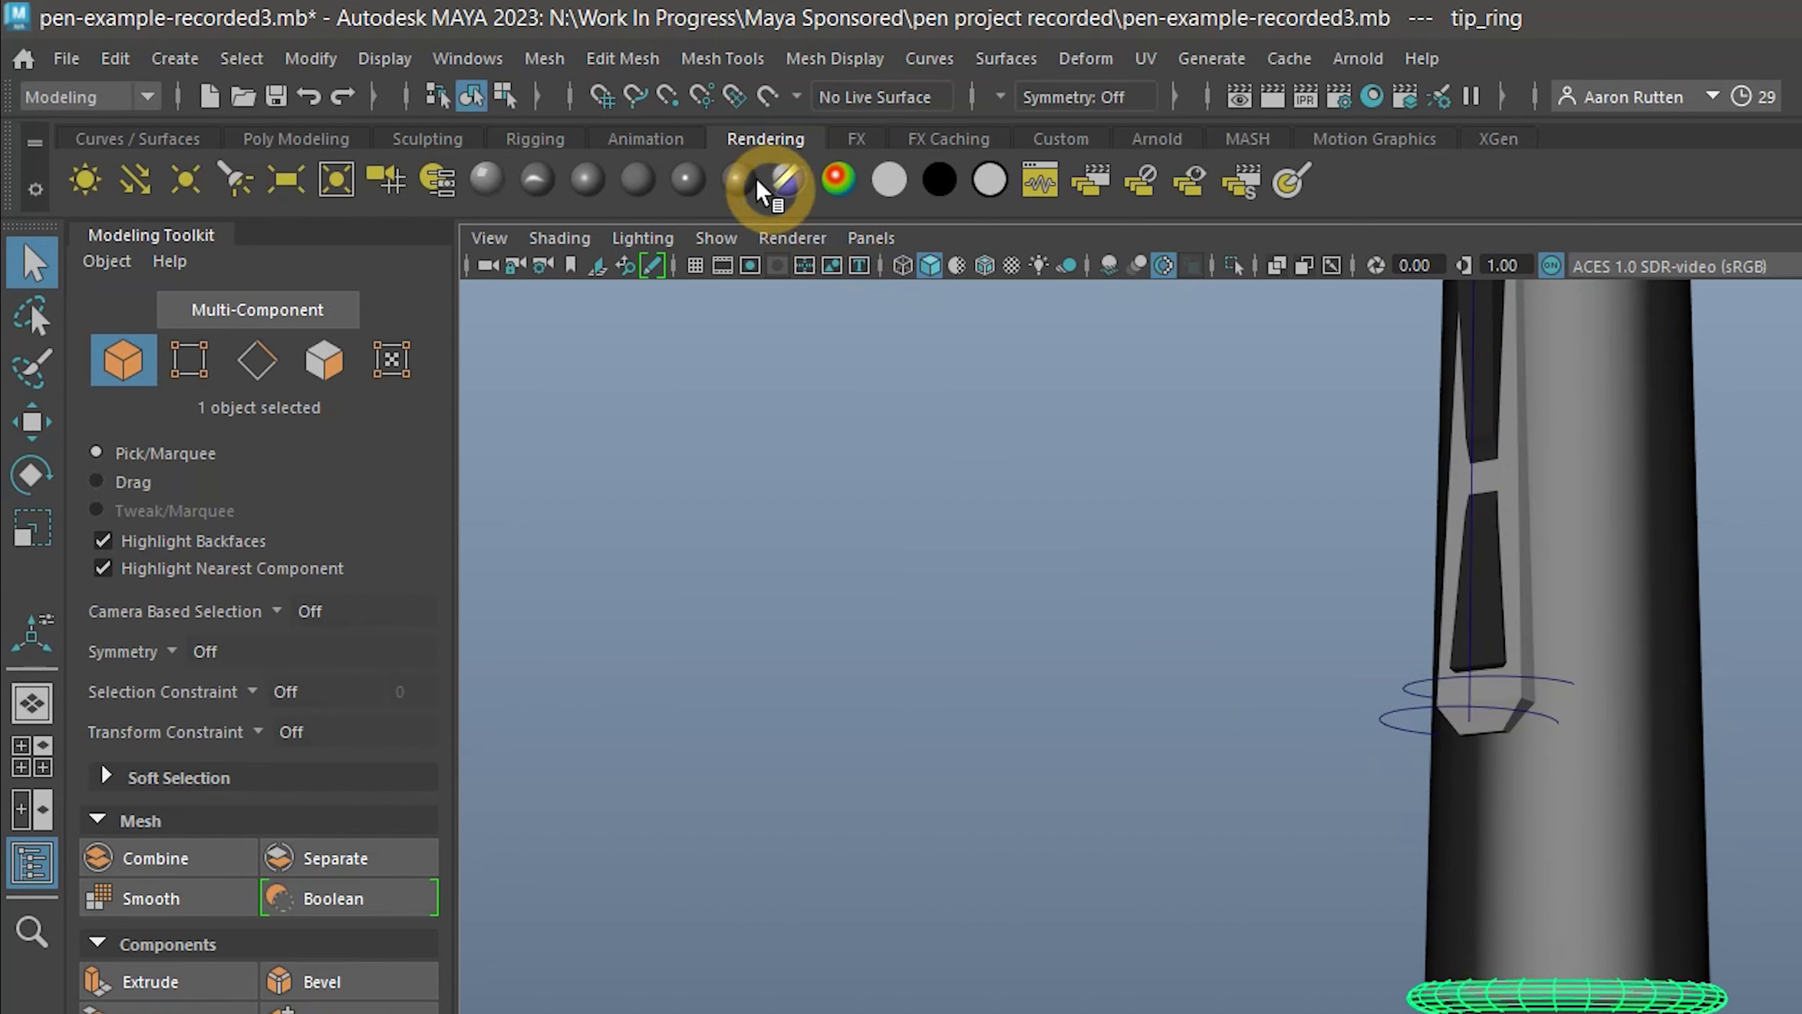
Assign a new Phong material, phong2, to tip_ring and tune its colour to a saturated teal
{"action": "left_click", "coordinate": [687, 182]}
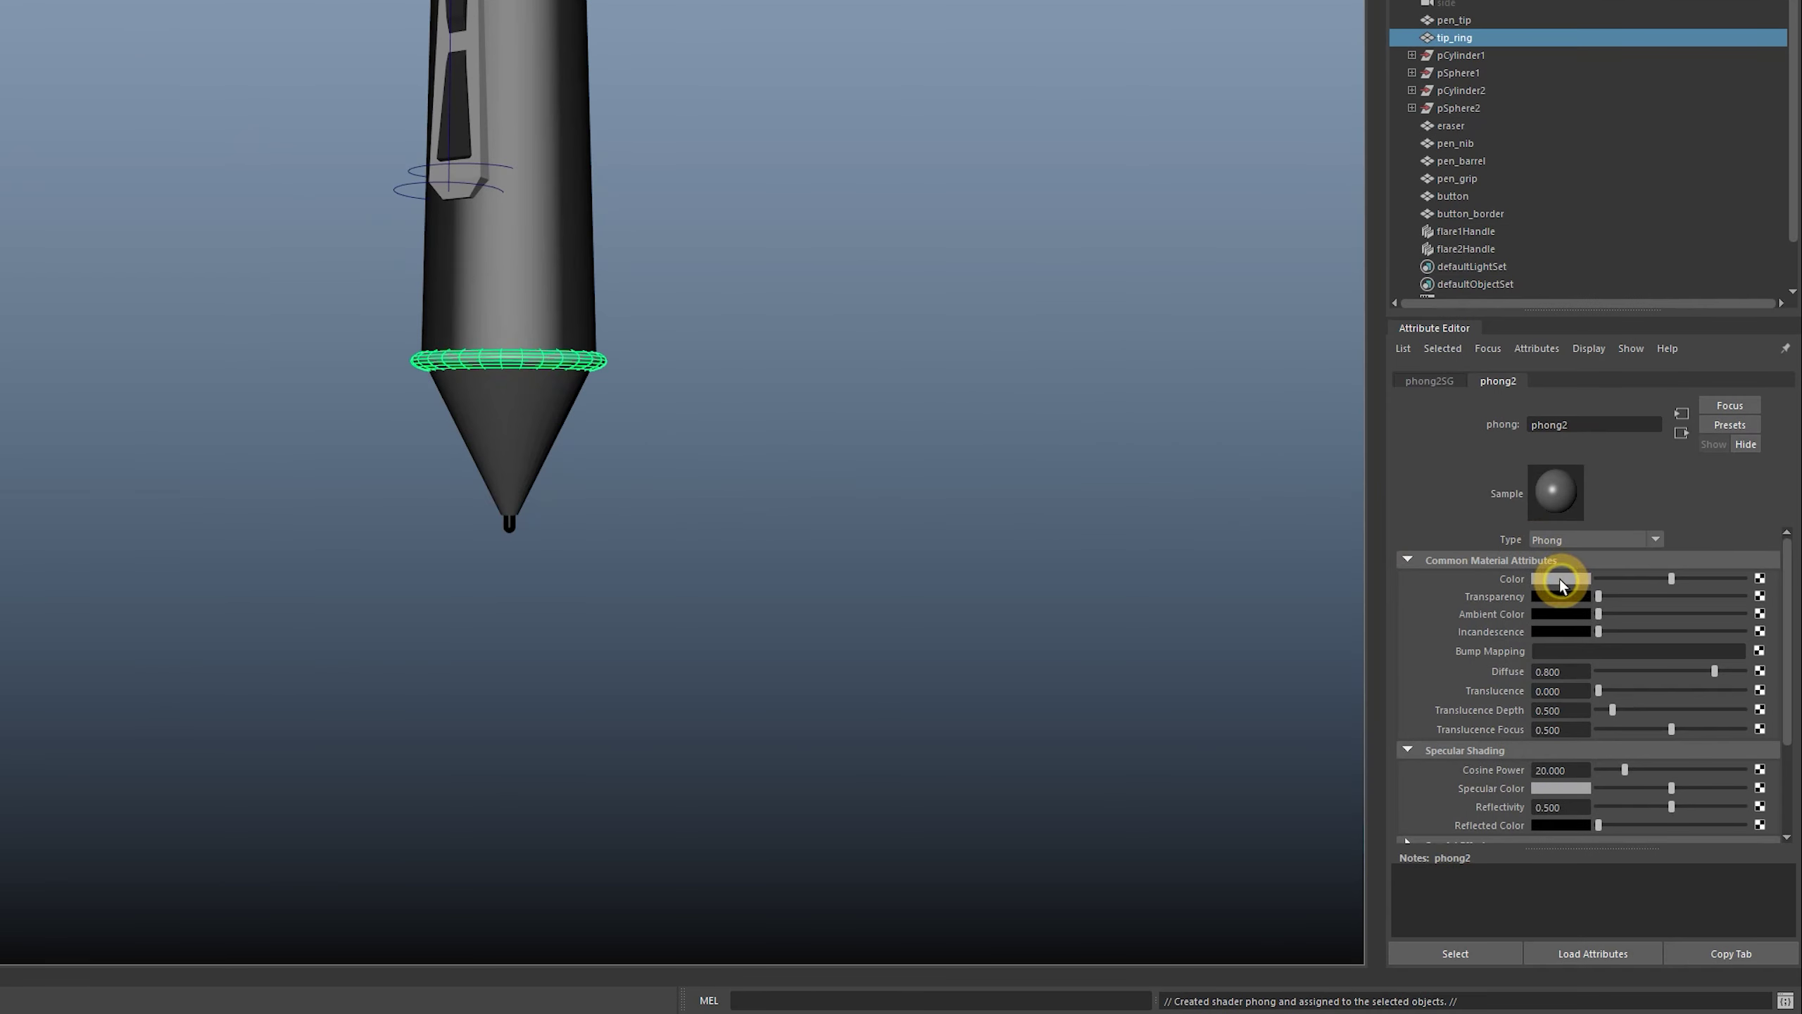
{"action": "left_click", "coordinate": [1561, 581]}
{"action": "left_click", "coordinate": [1542, 626]}
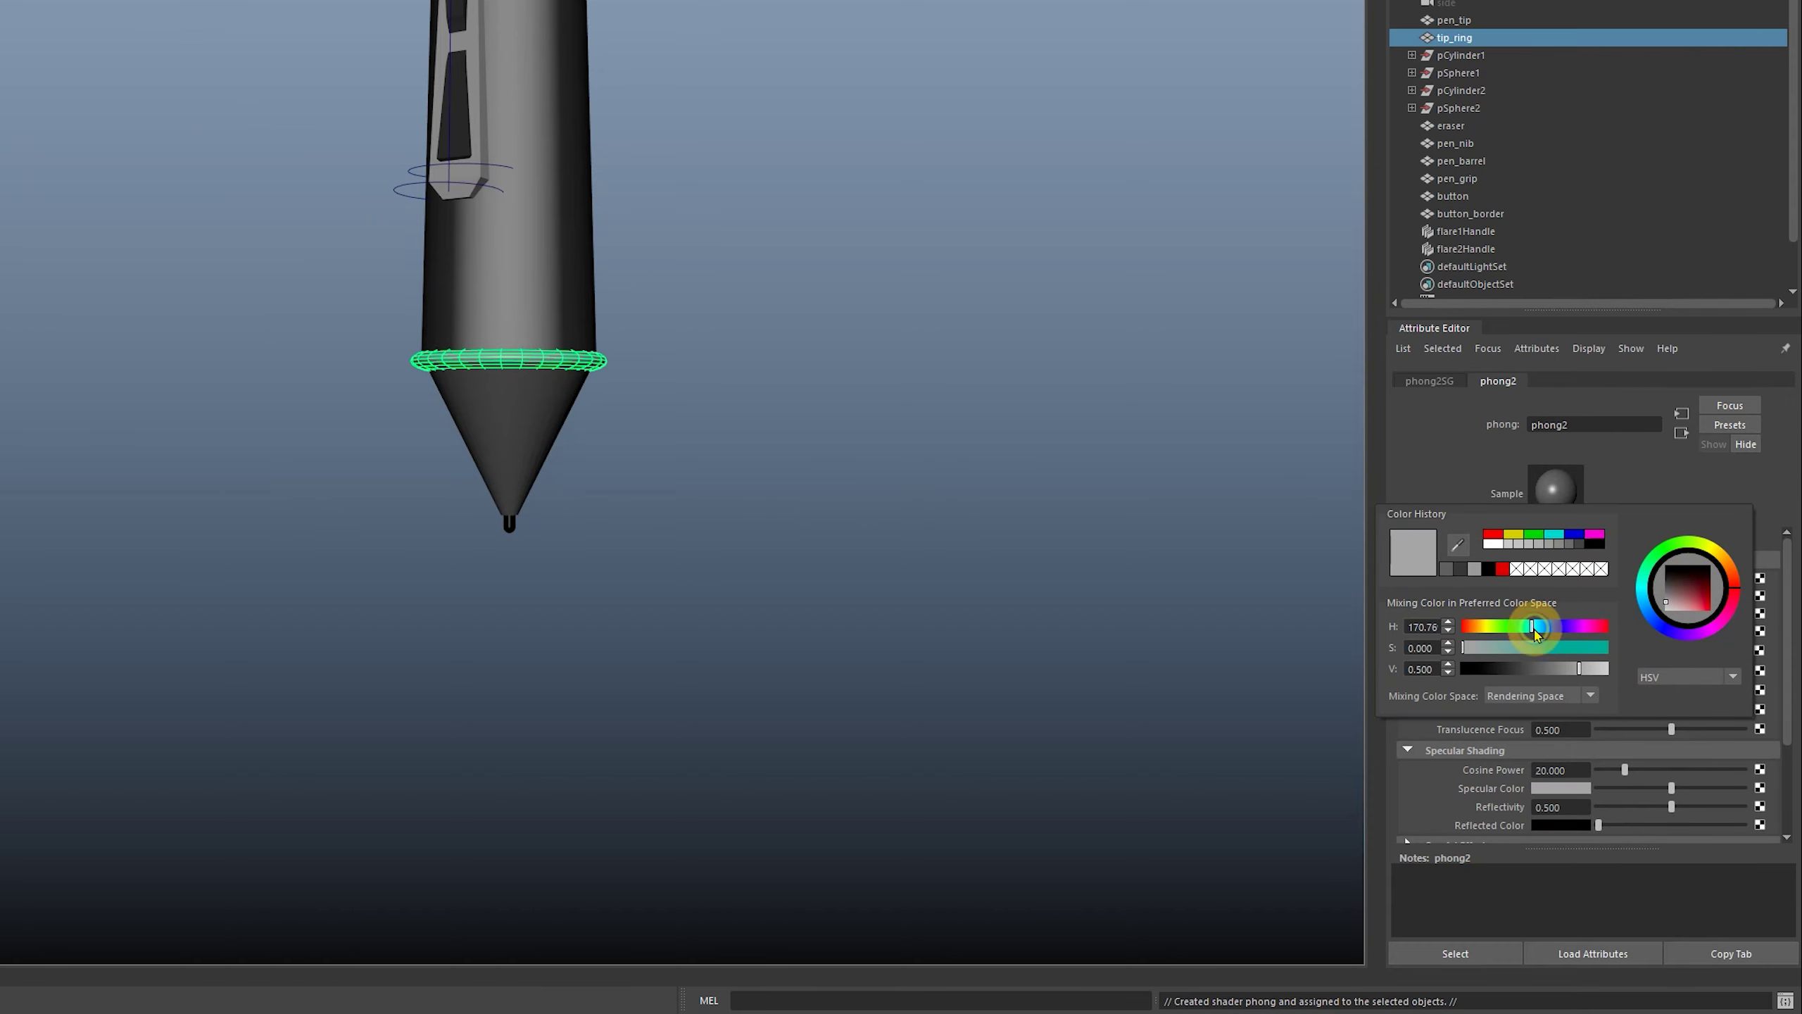
{"action": "left_click", "coordinate": [1569, 648]}
{"action": "left_click", "coordinate": [748, 463]}
{"action": "key", "text": "ctrl+z"}
{"action": "left_click", "coordinate": [1651, 381]}
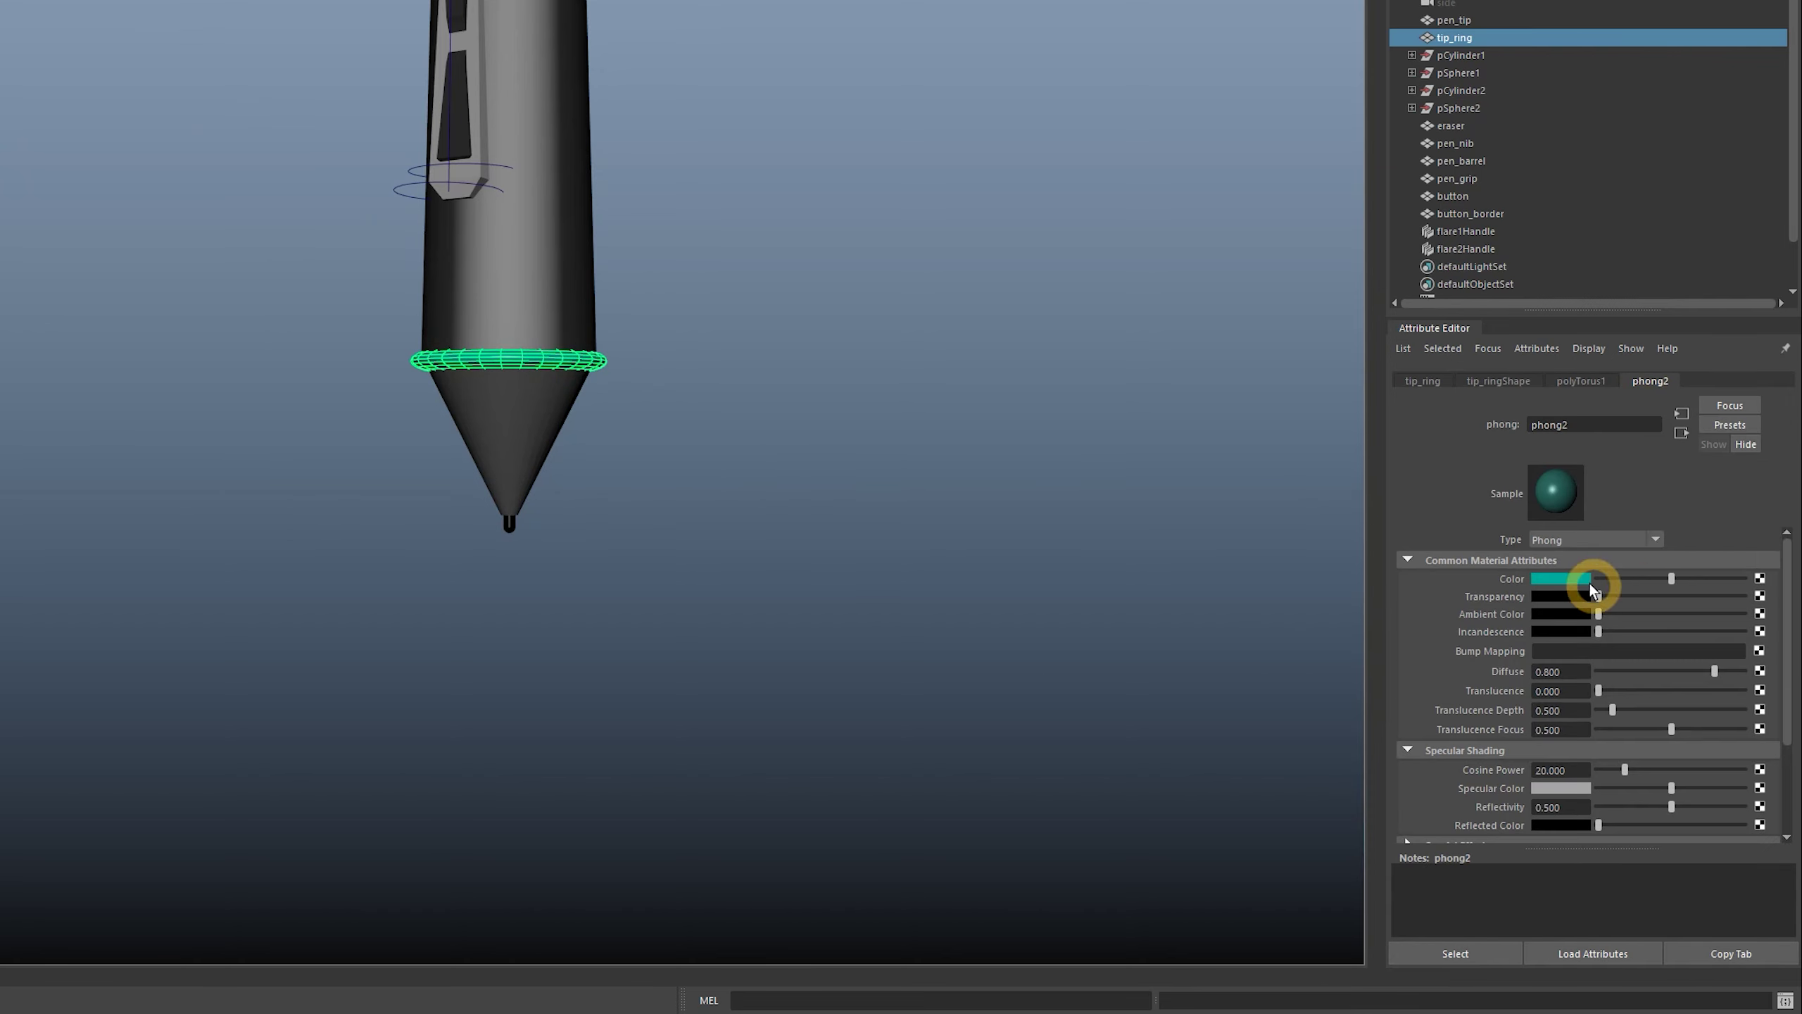
{"action": "left_click", "coordinate": [1594, 588]}
{"action": "left_click", "coordinate": [1599, 675]}
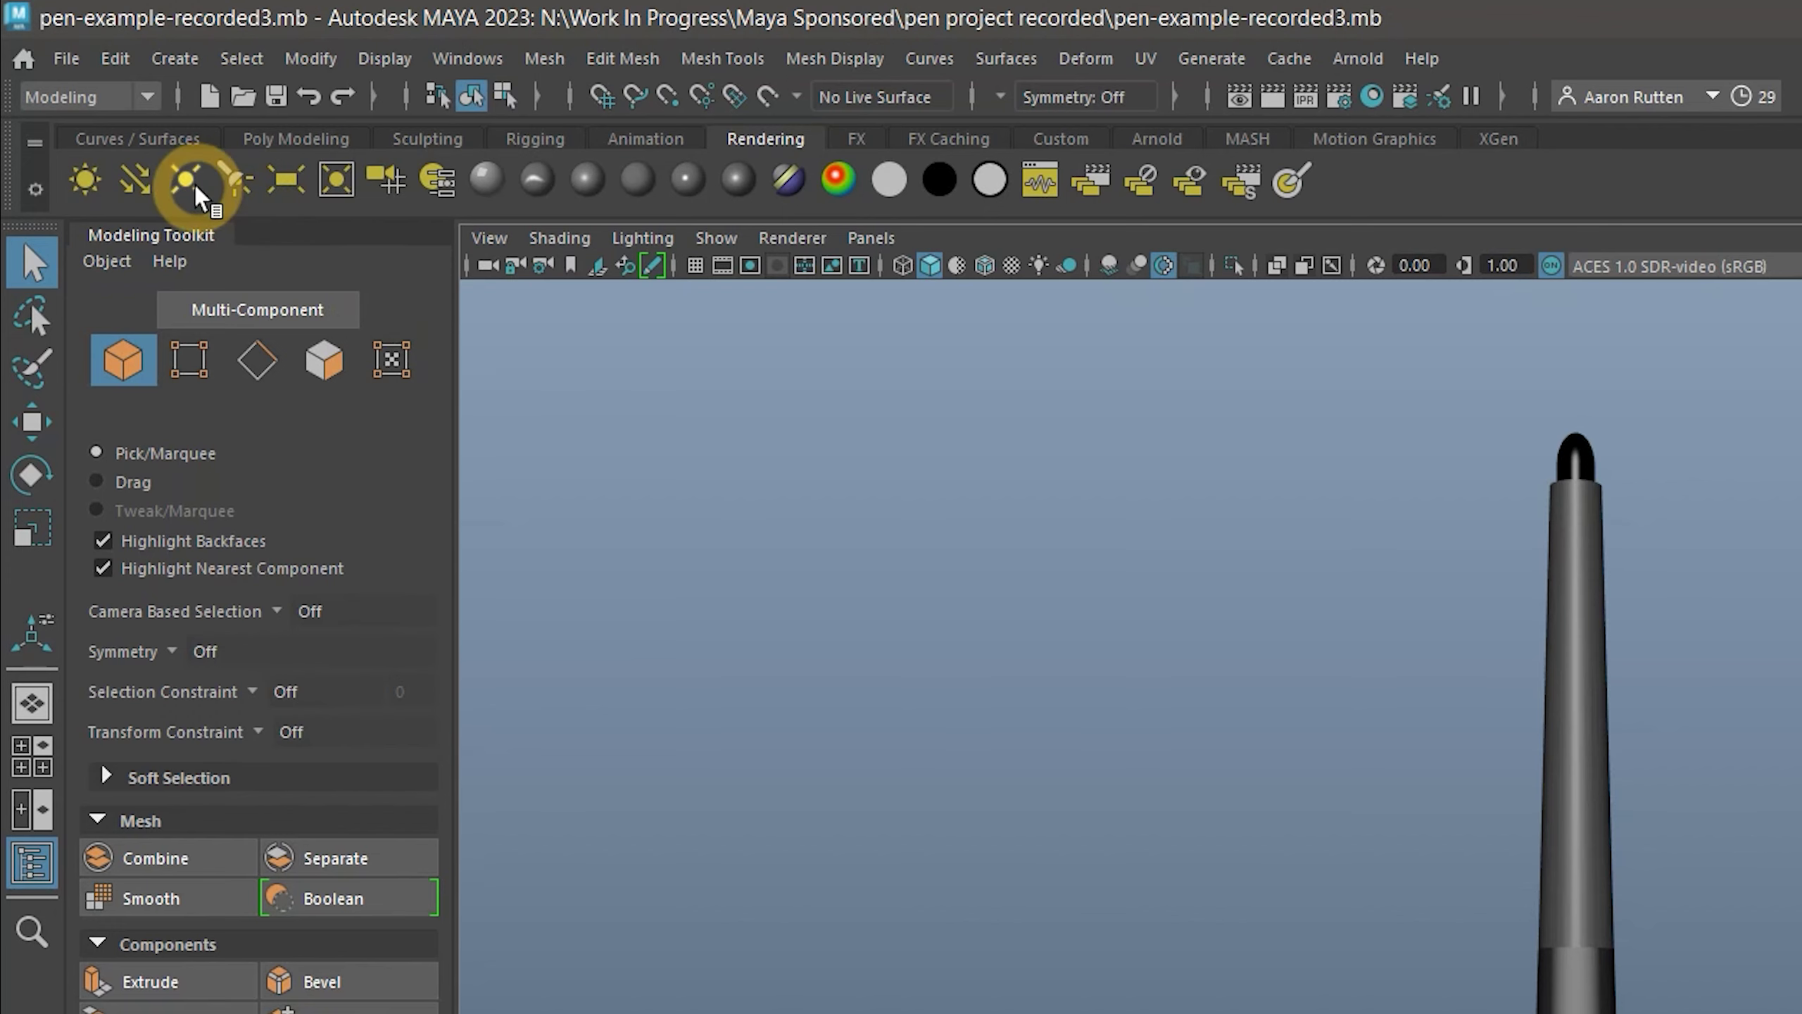
Add a second point light and show the whole scene framed in Four View
{"action": "left_click", "coordinate": [187, 183]}
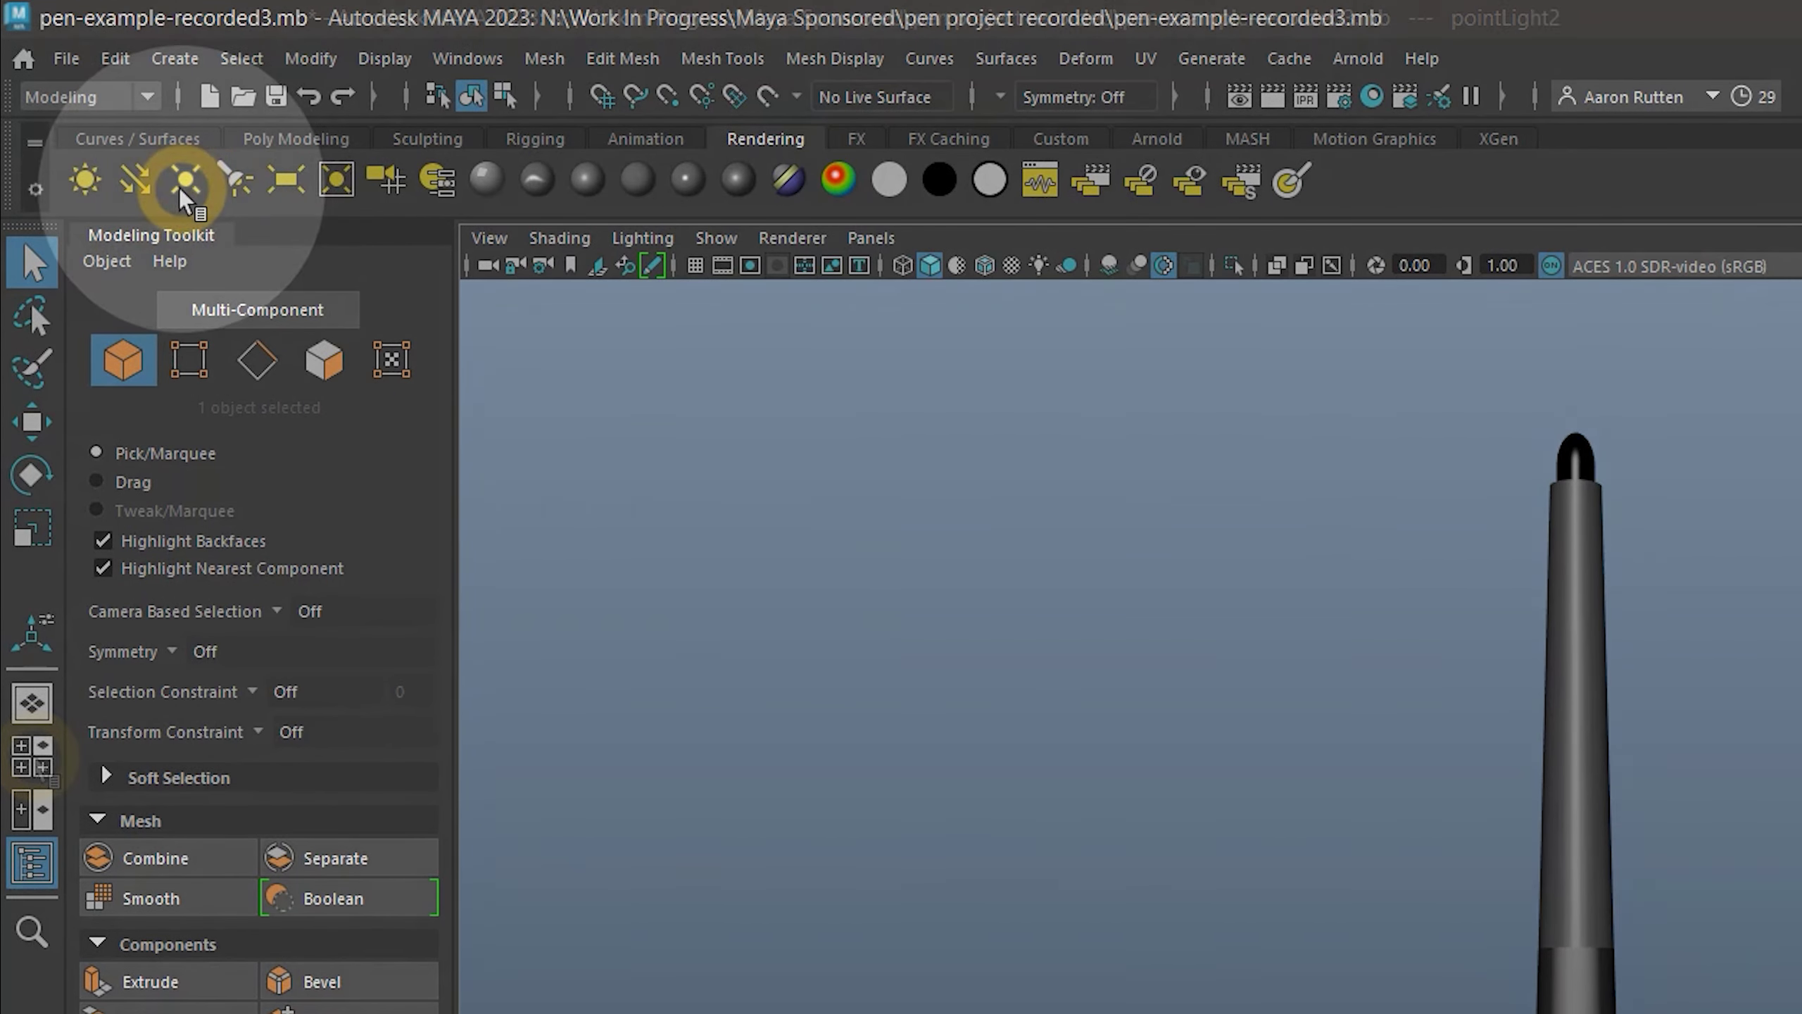
{"action": "left_click", "coordinate": [32, 747]}
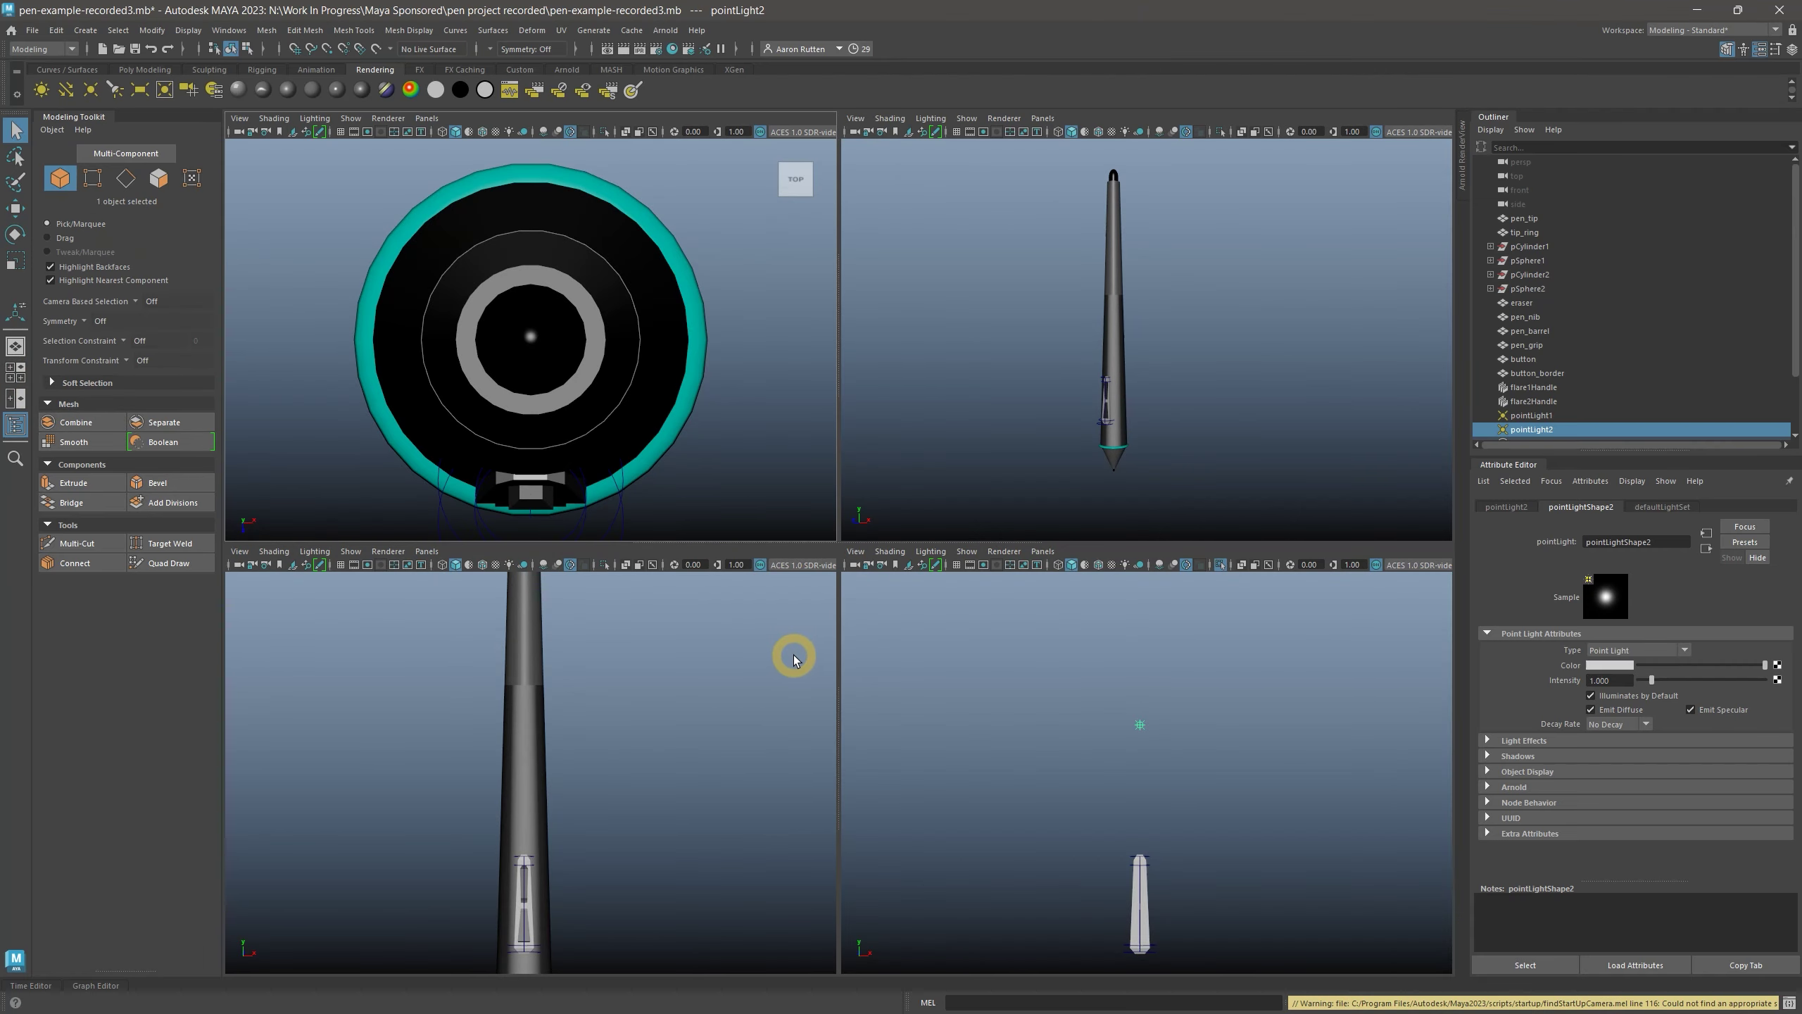
{"action": "key", "text": "shift+a"}
Move the first point light left of and behind the pen, and raise the second above it
{"action": "key", "text": "w"}
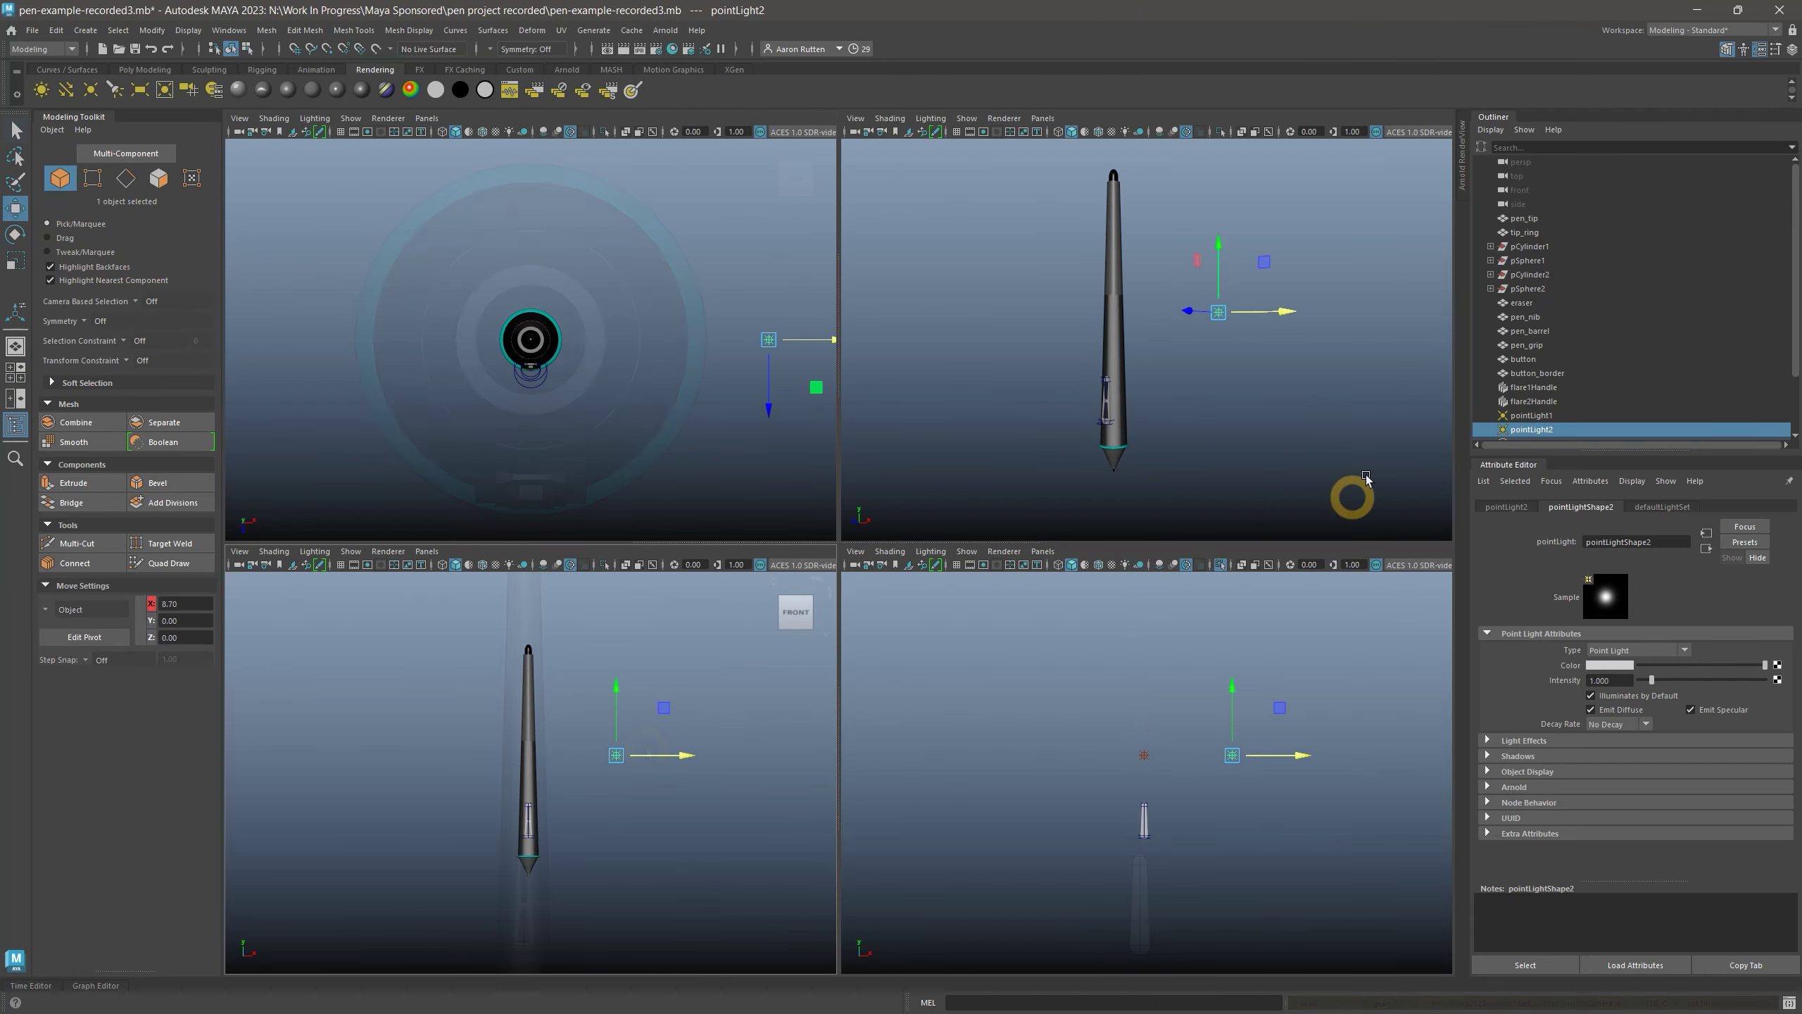
{"action": "left_click", "coordinate": [1517, 416]}
{"action": "left_click_drag", "start_coordinate": [614, 755], "coordinate": [487, 781]}
{"action": "left_click", "coordinate": [749, 753]}
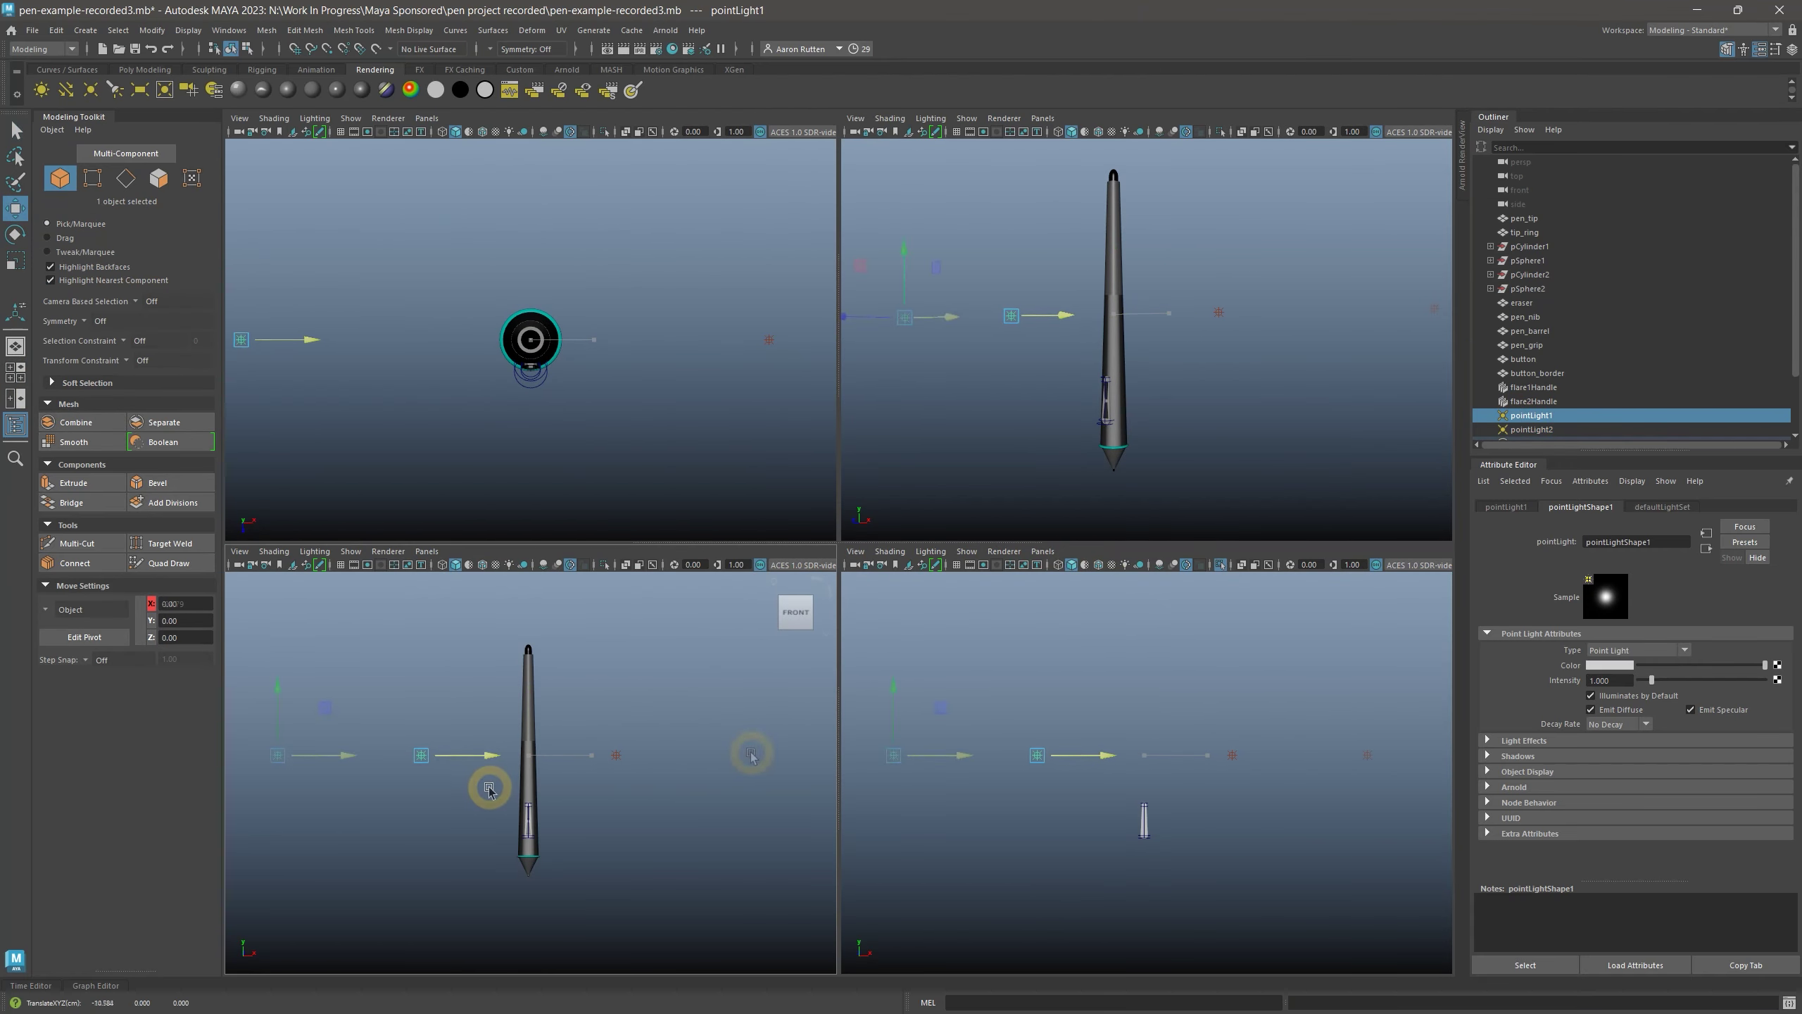
{"action": "left_click_drag", "start_coordinate": [755, 703], "coordinate": [740, 564]}
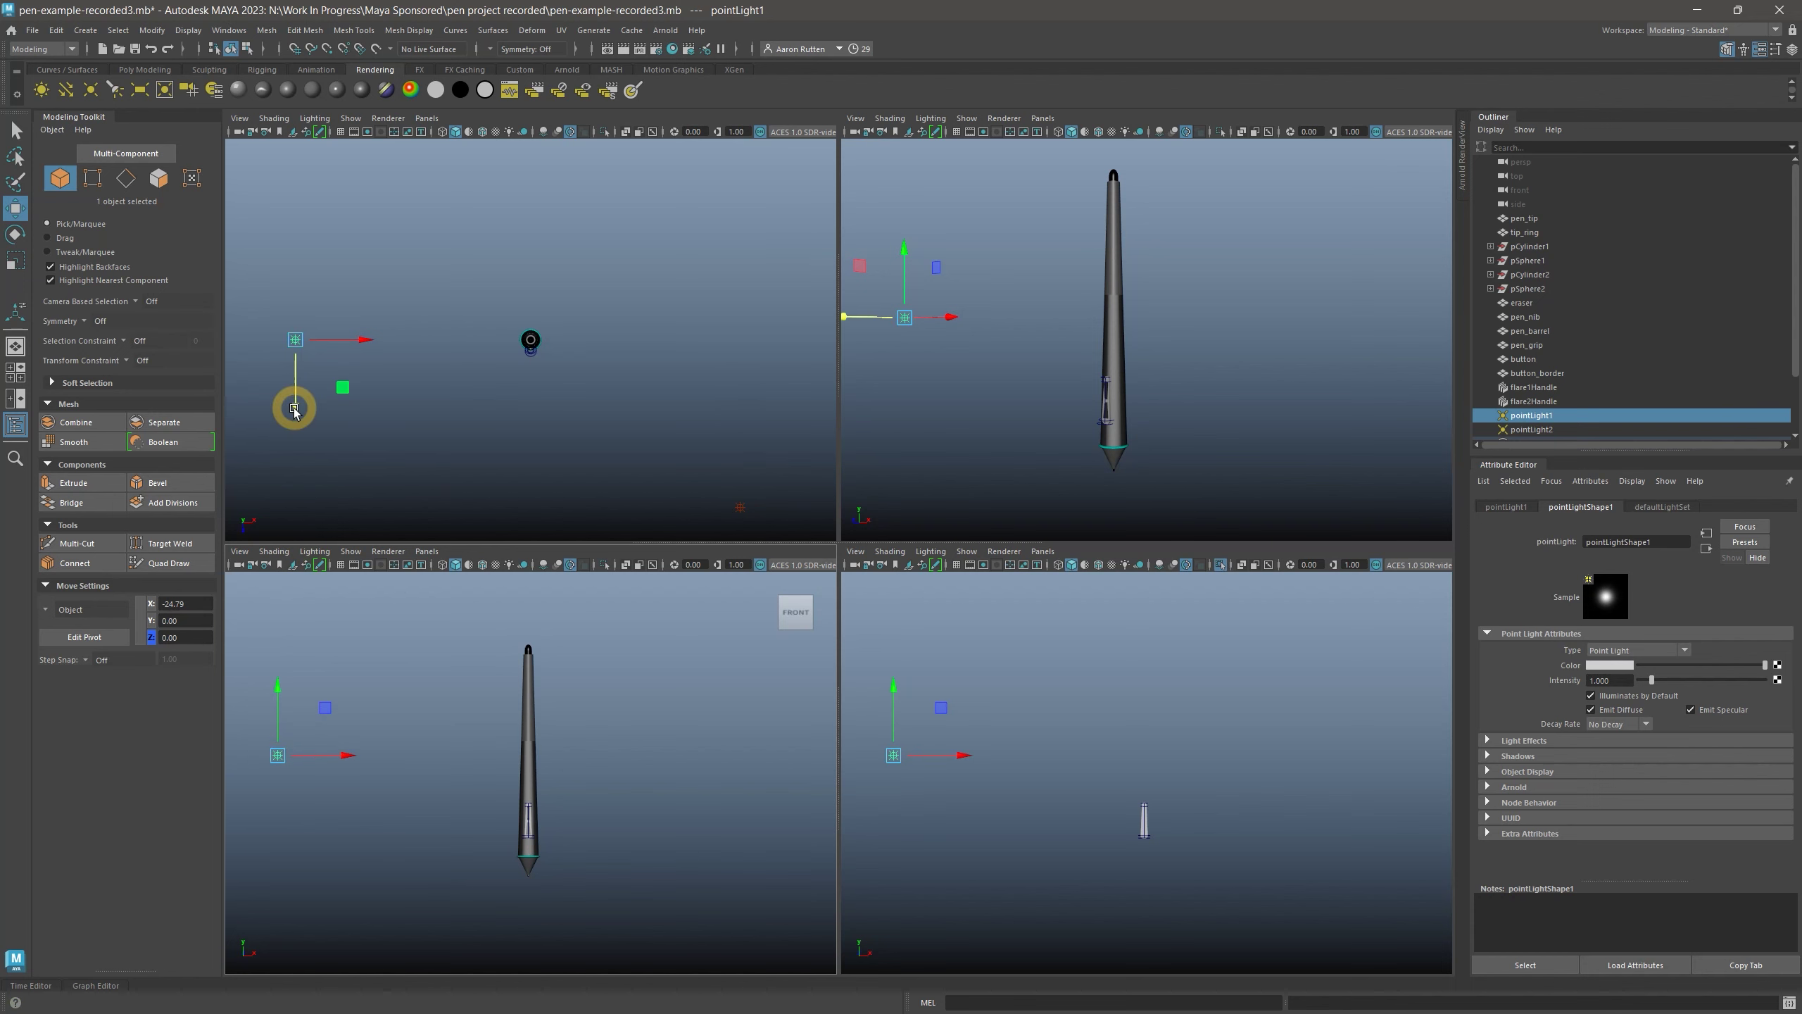
{"action": "left_click_drag", "start_coordinate": [294, 403], "coordinate": [342, 185]}
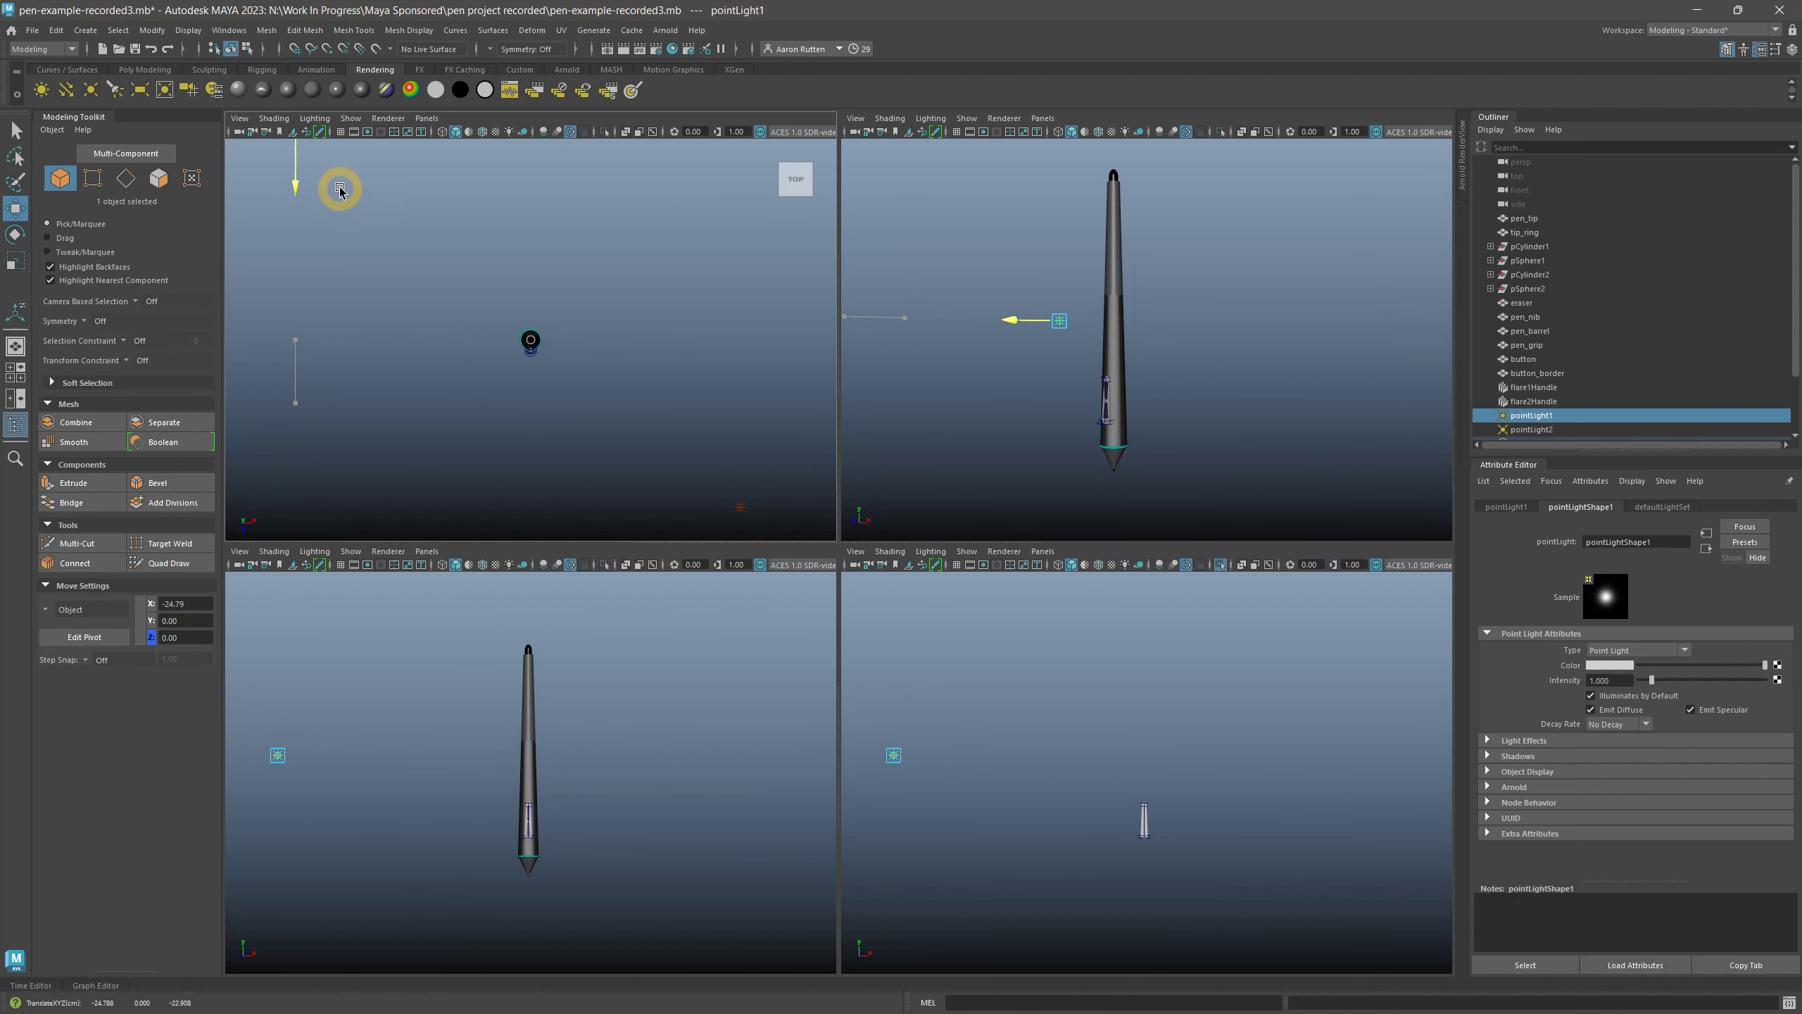
Shade three viewports with all of the scene's lights
{"action": "left_click", "coordinate": [509, 131]}
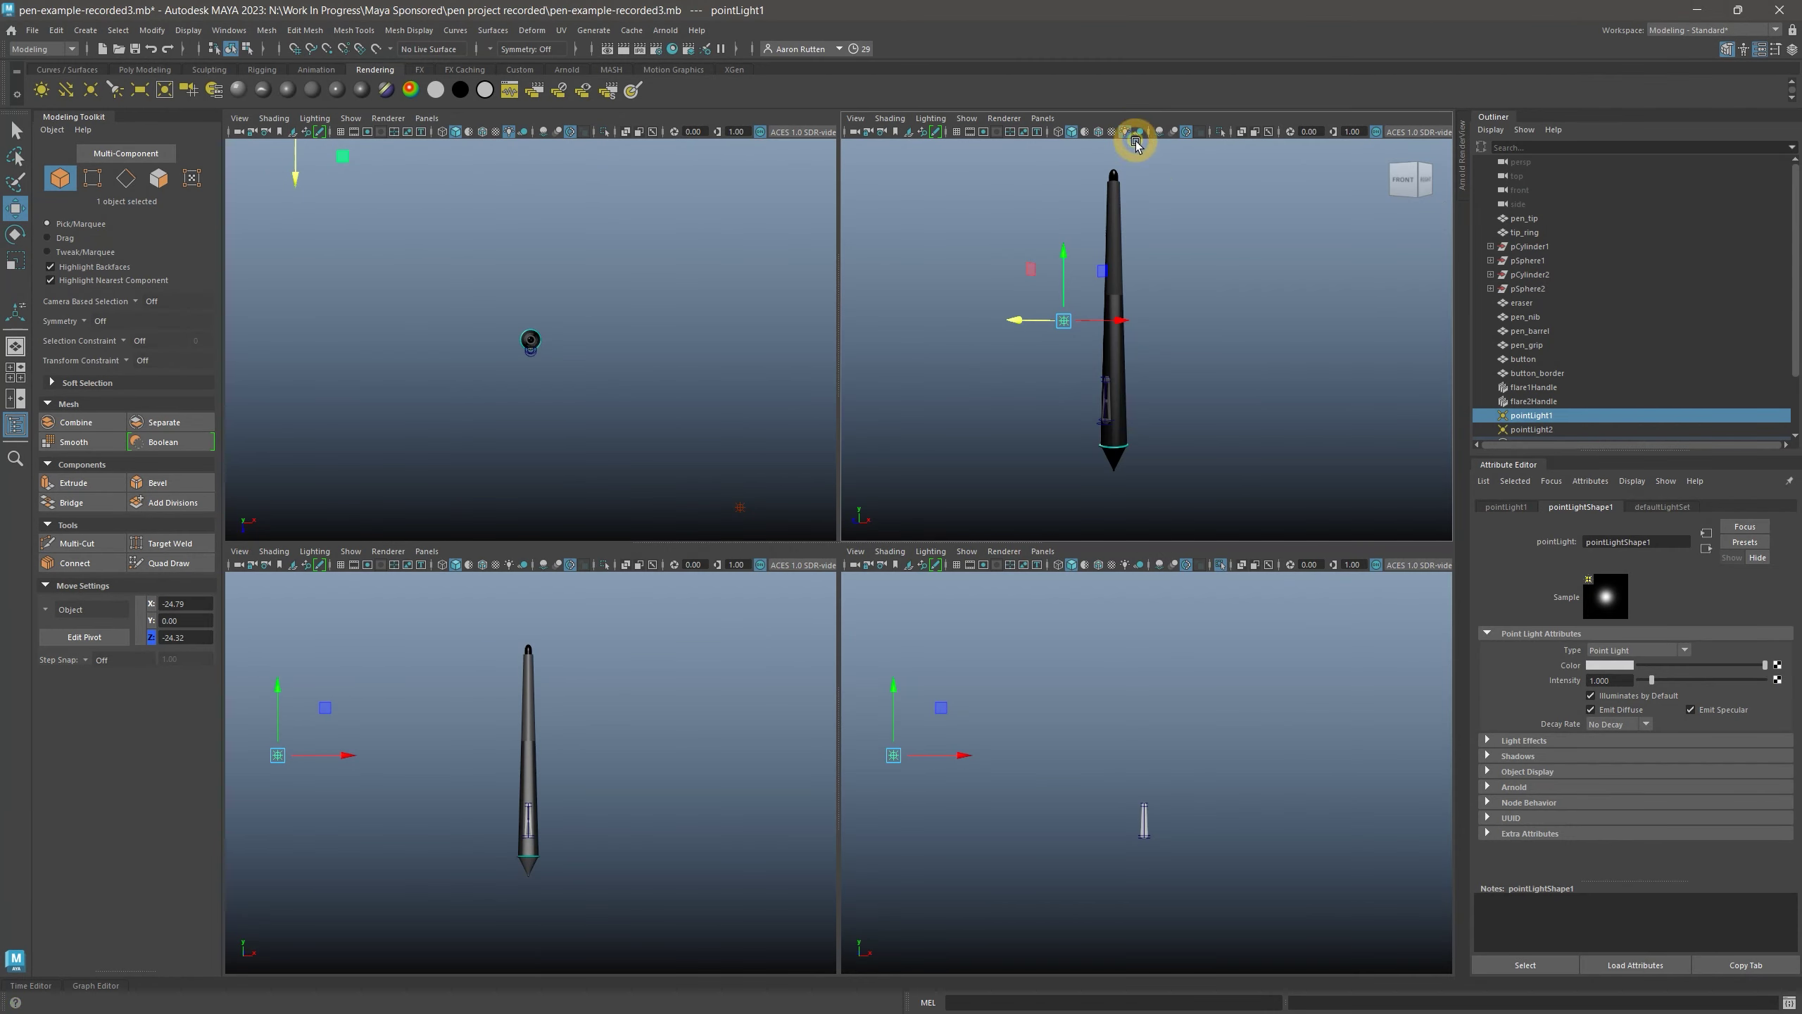
{"action": "left_click", "coordinate": [1126, 565]}
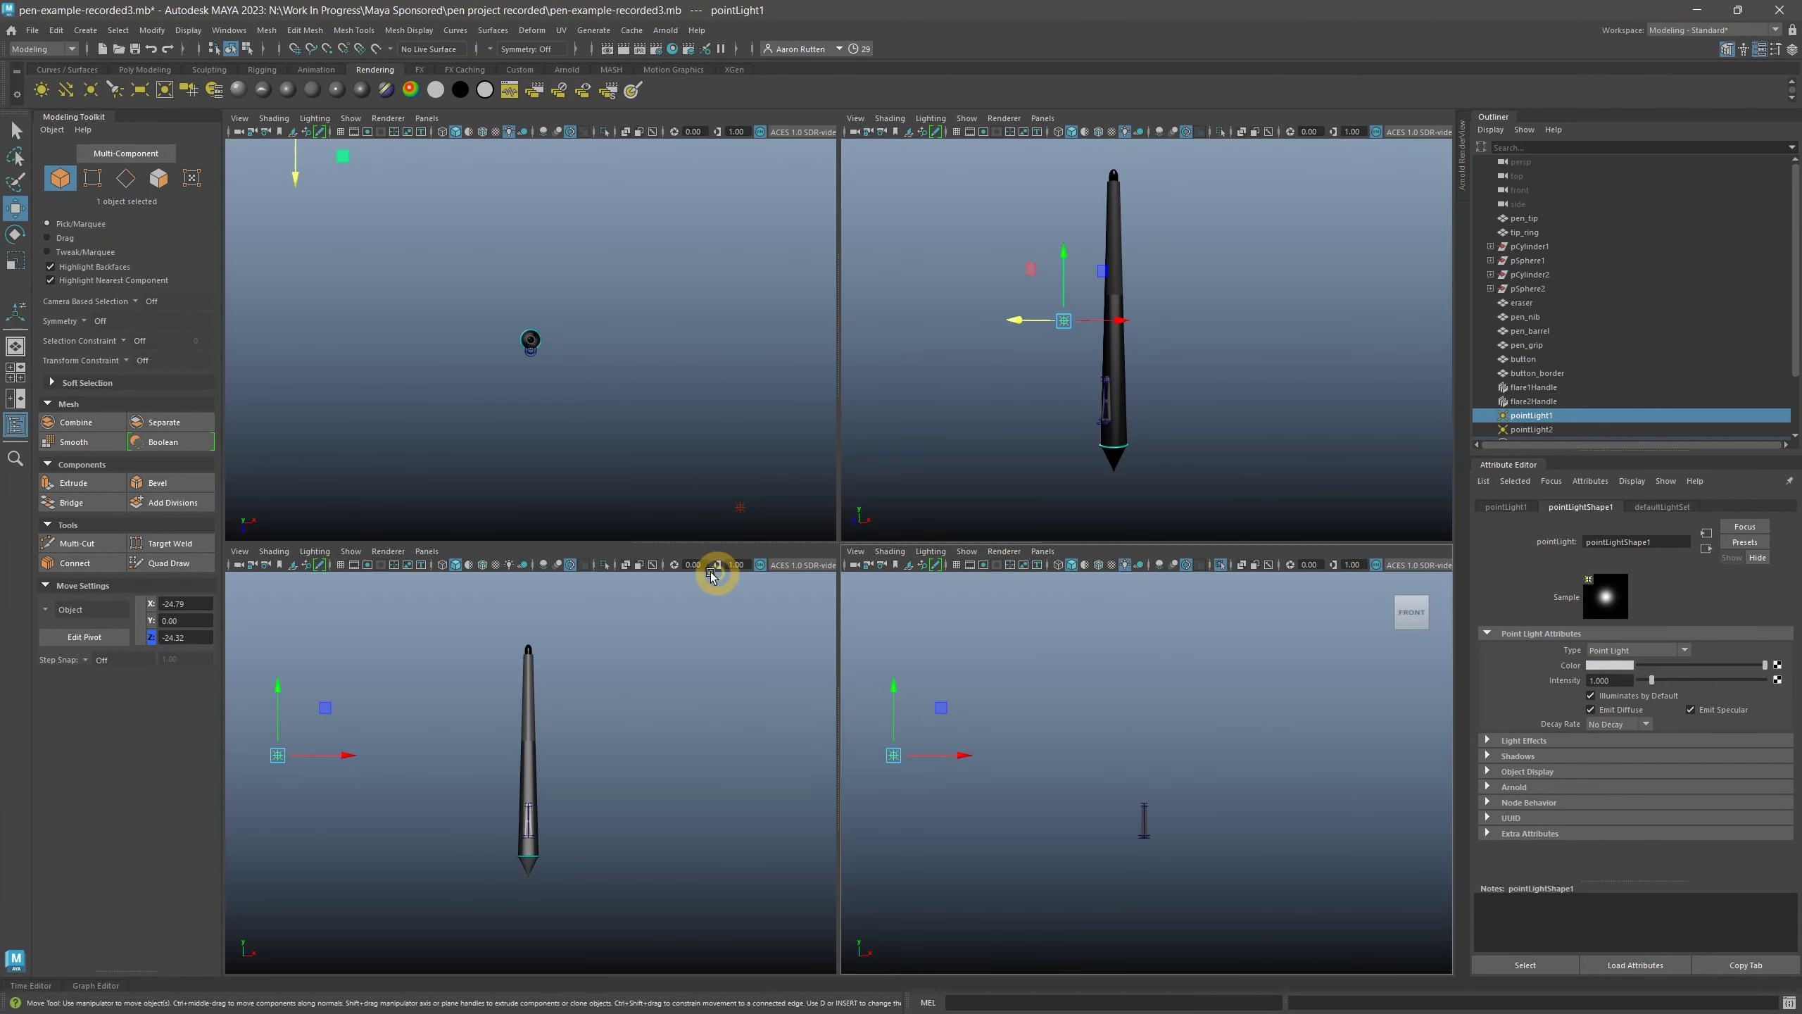
{"action": "left_click", "coordinate": [518, 564]}
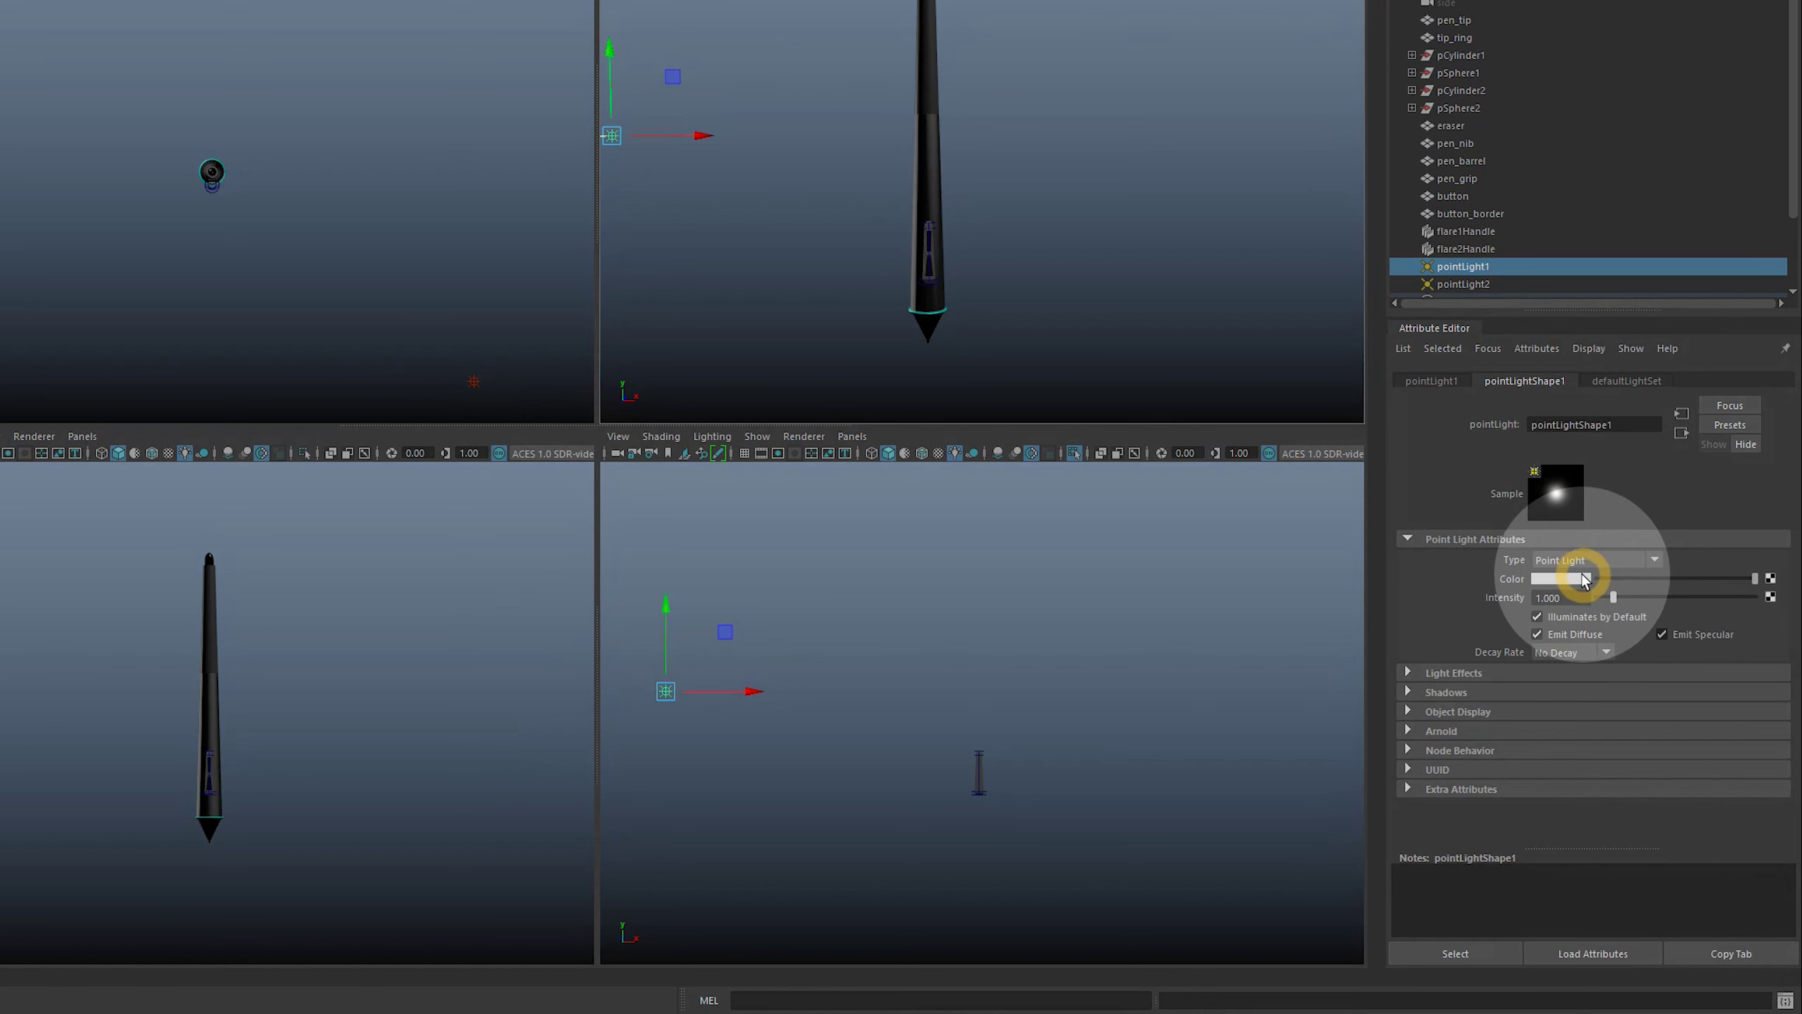
Give primary_light a Quadratic decay rate and an intensity of 24000
{"action": "mouse_move", "coordinate": [1613, 597]}
{"action": "left_mouse_down"}
{"action": "mouse_move", "coordinate": [1629, 604]}
{"action": "mouse_move", "coordinate": [1611, 600]}
{"action": "left_mouse_up"}
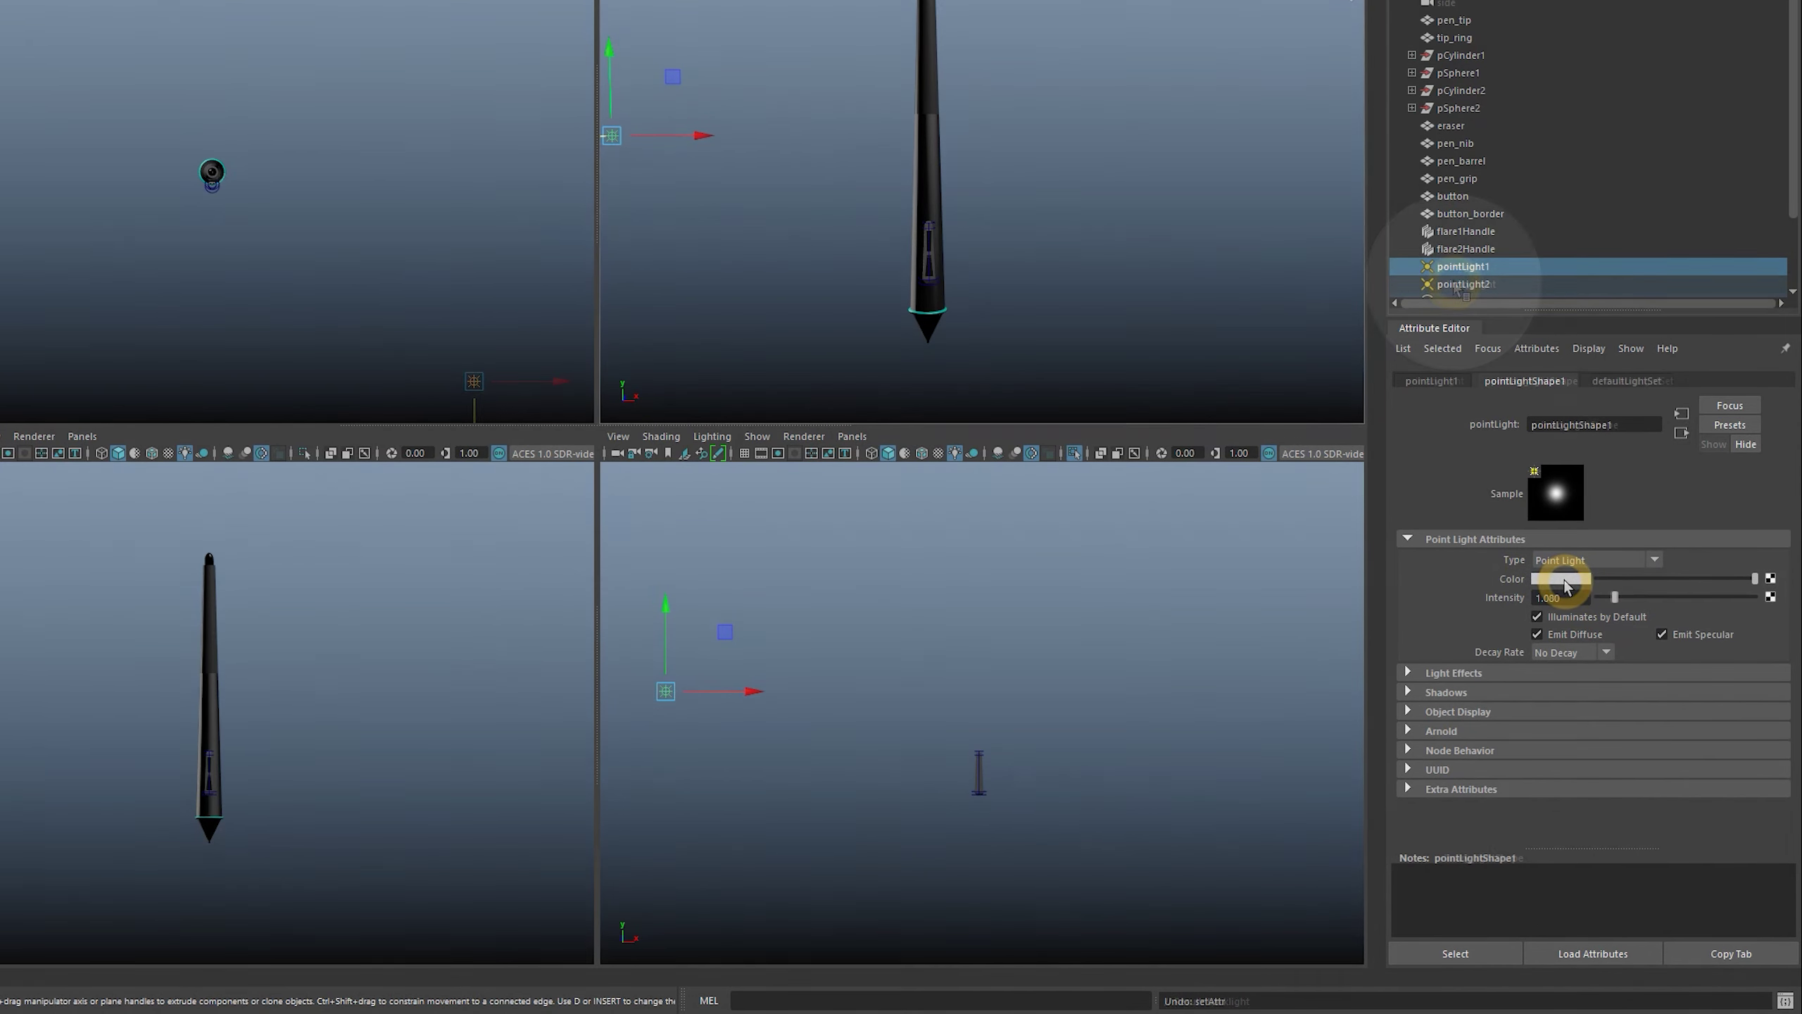
{"action": "left_click", "coordinate": [1456, 283]}
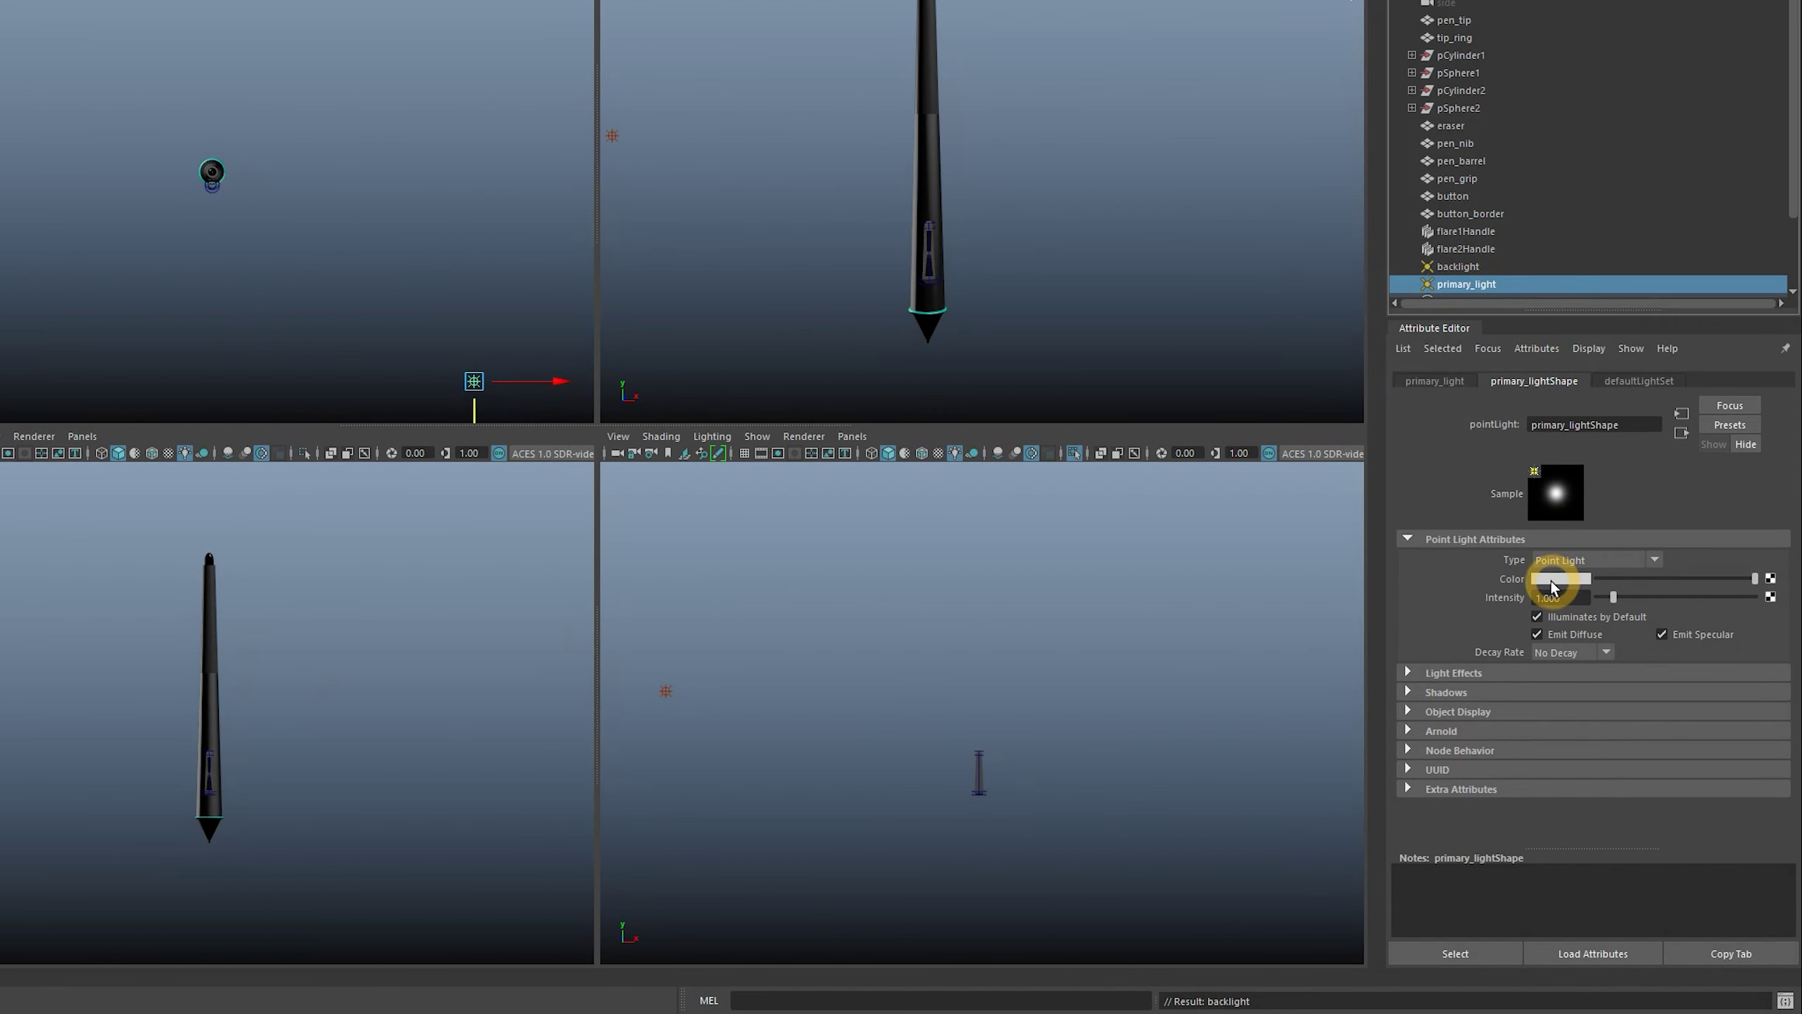
{"action": "left_click", "coordinate": [1571, 652]}
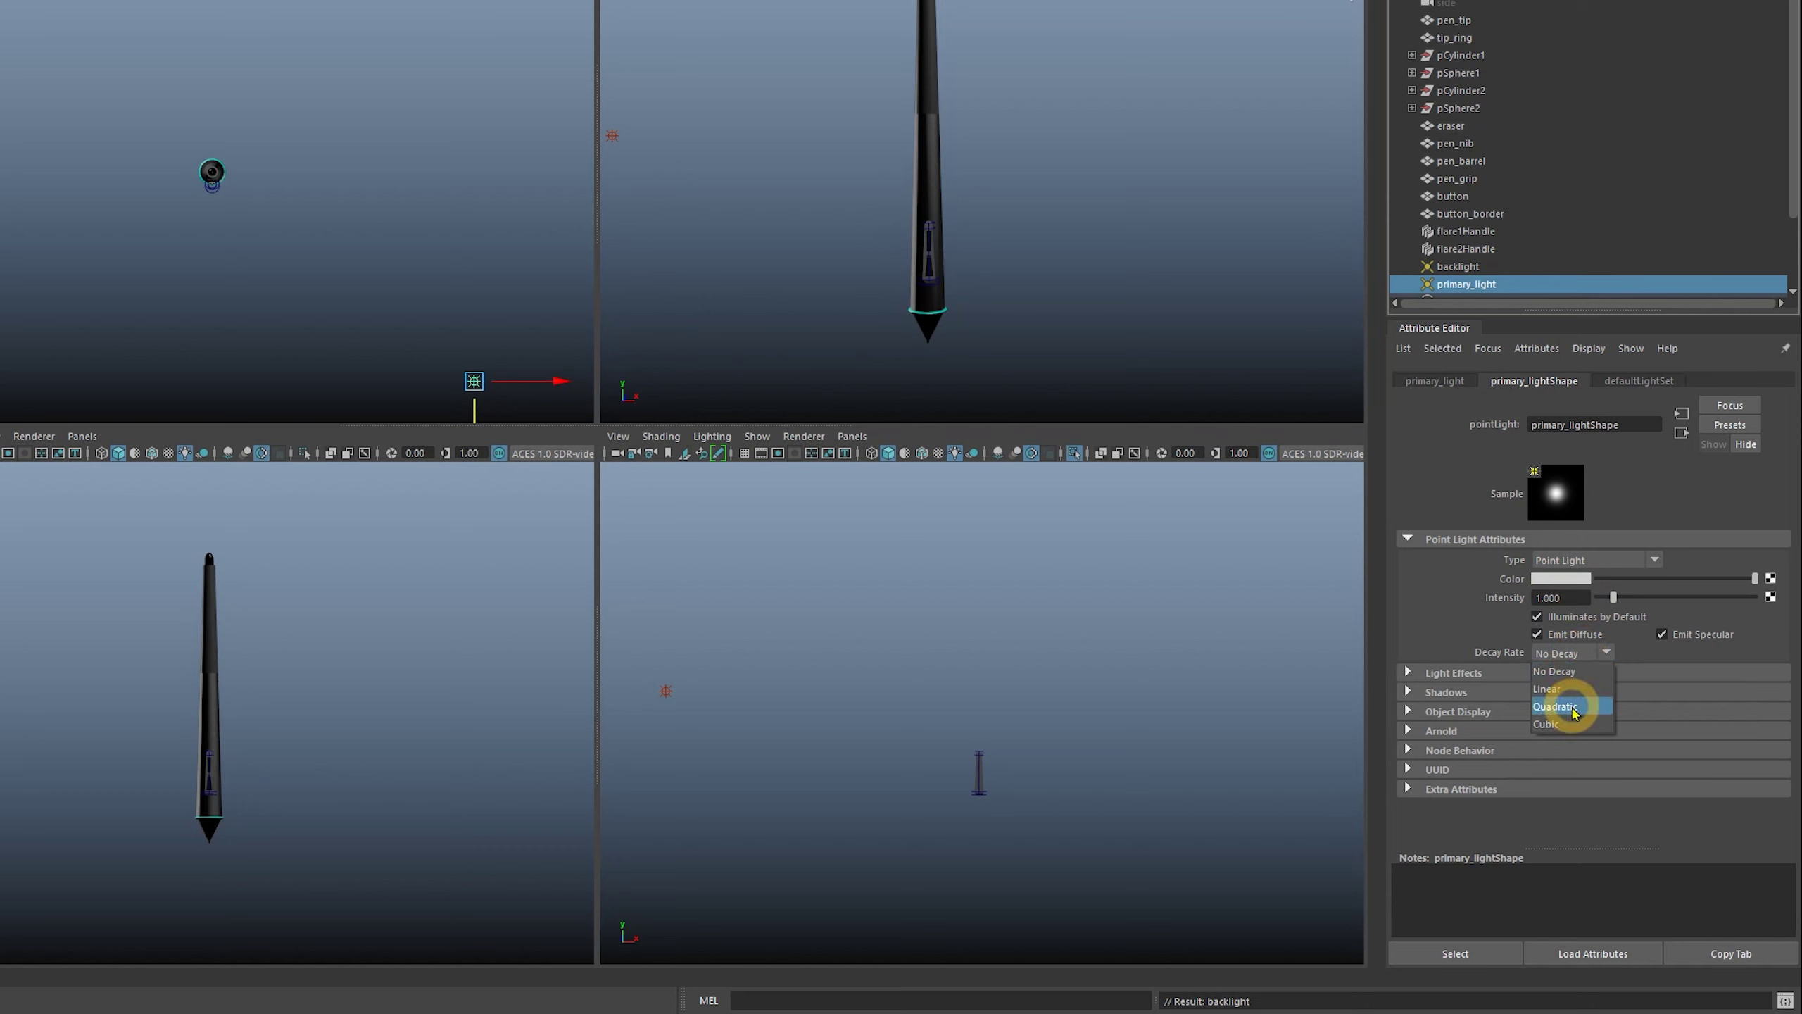
{"action": "left_click", "coordinate": [1570, 708]}
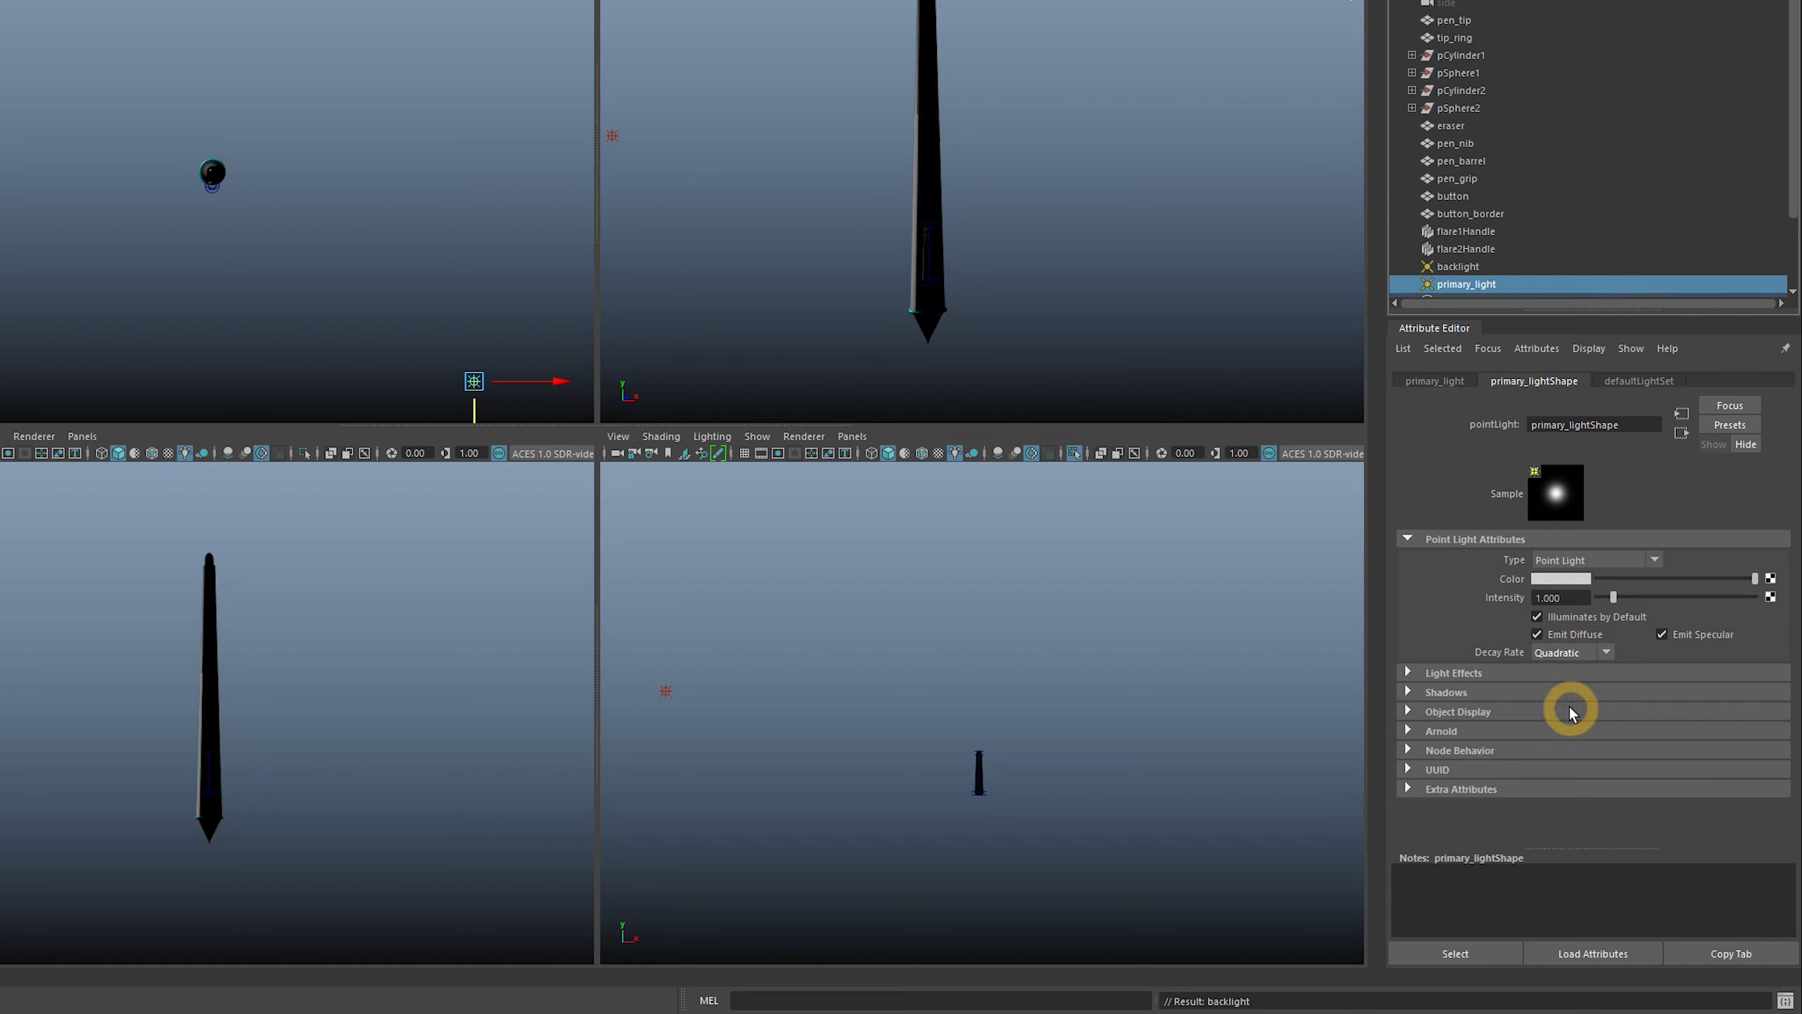
{"action": "left_click", "coordinate": [1550, 598]}
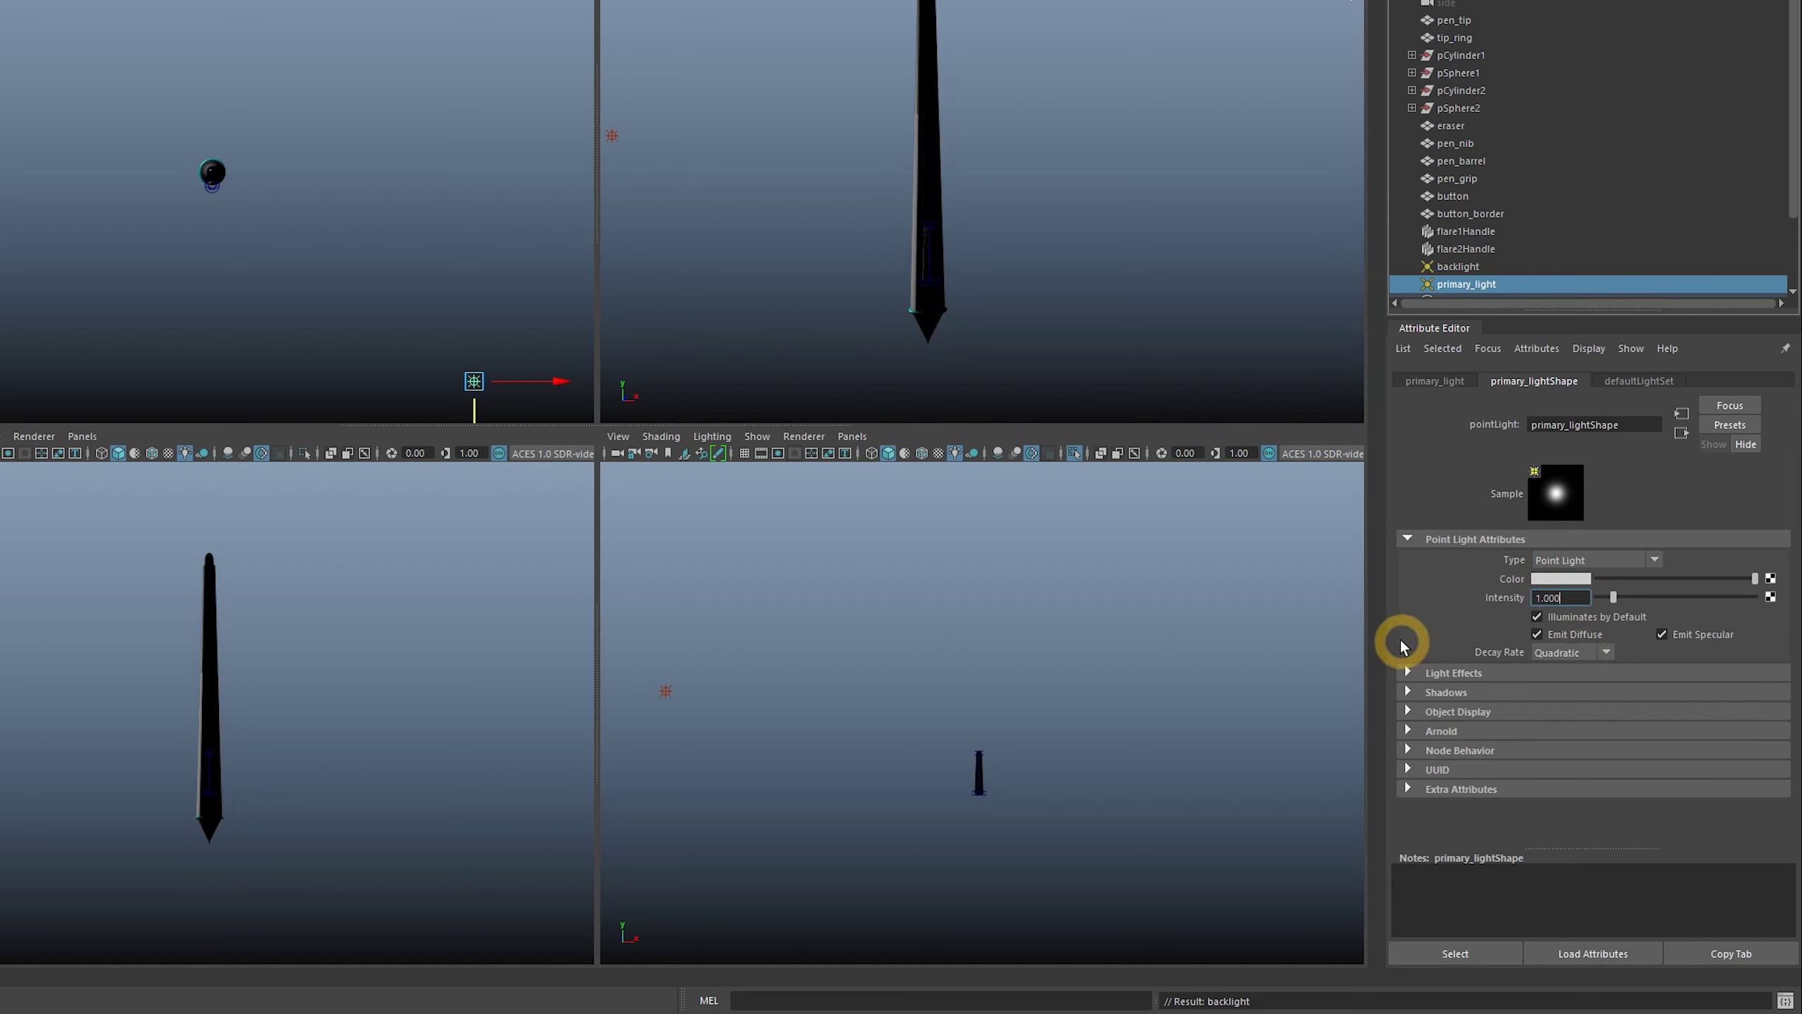
{"action": "type", "text": "24000"}
{"action": "key", "text": "Return"}
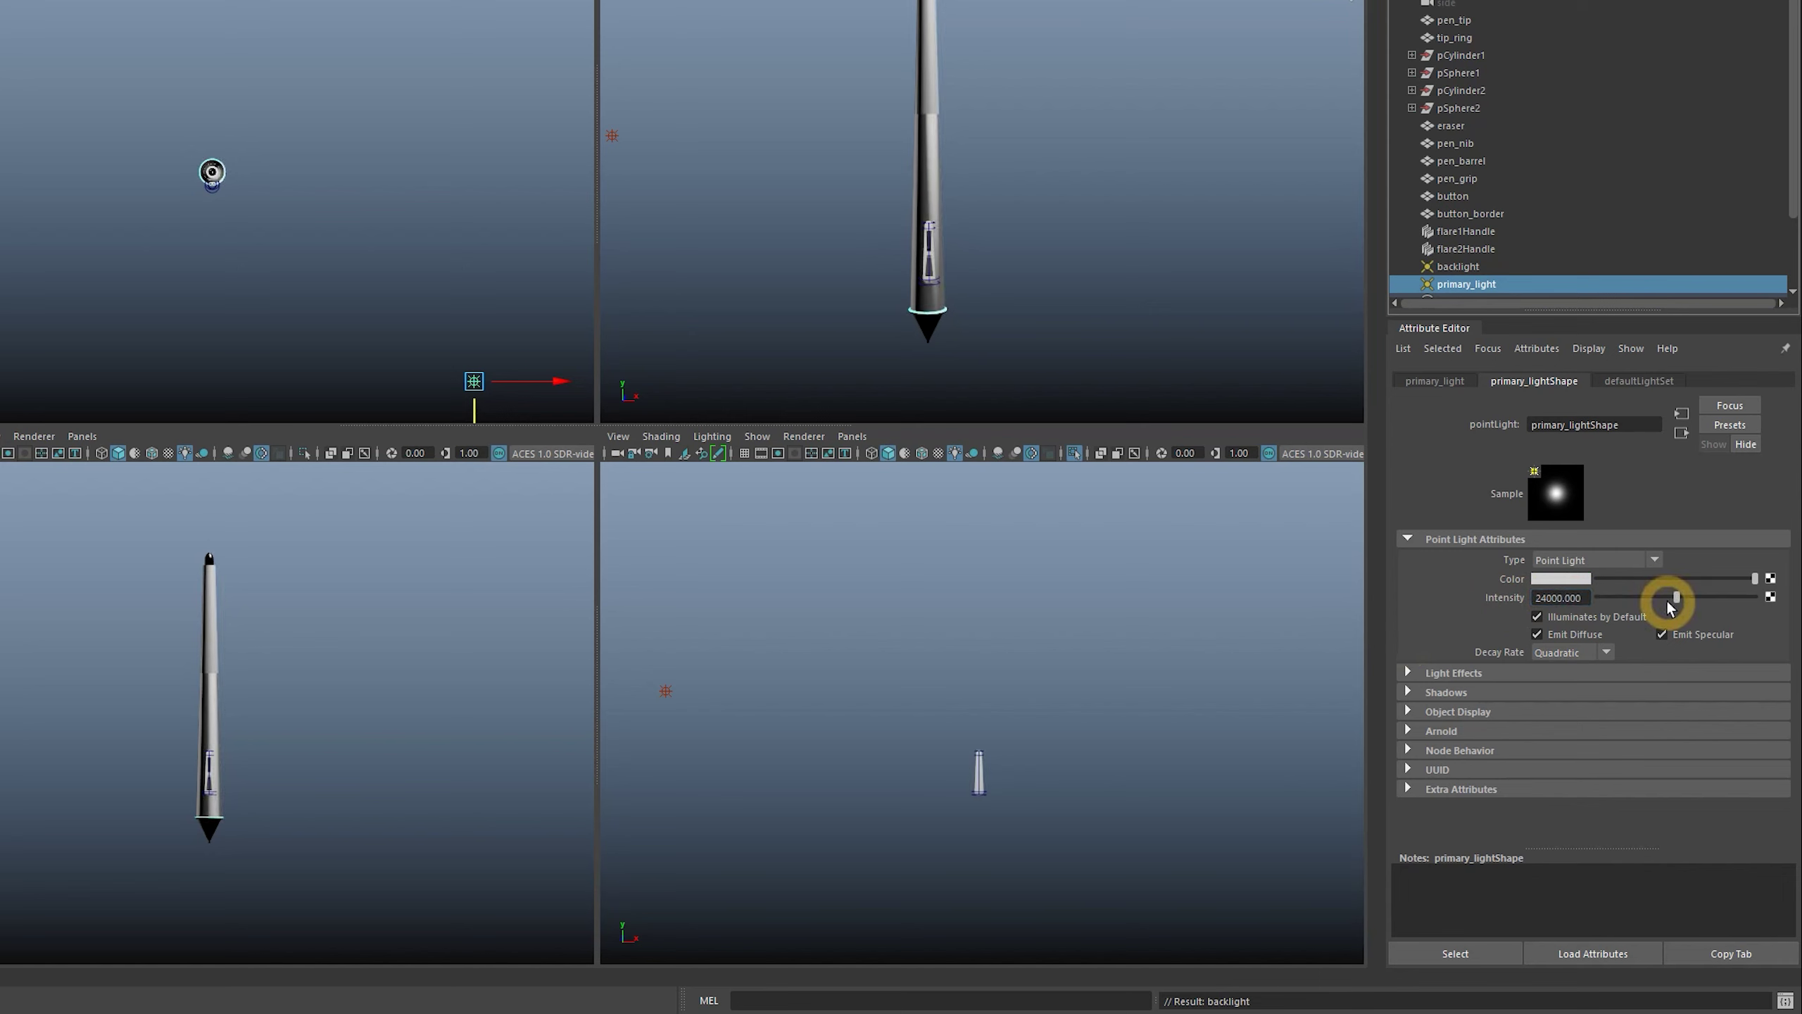
Give the backlight a darker grey-blue colour, Quadratic decay and intensity 1500
{"action": "left_click", "coordinate": [1456, 267]}
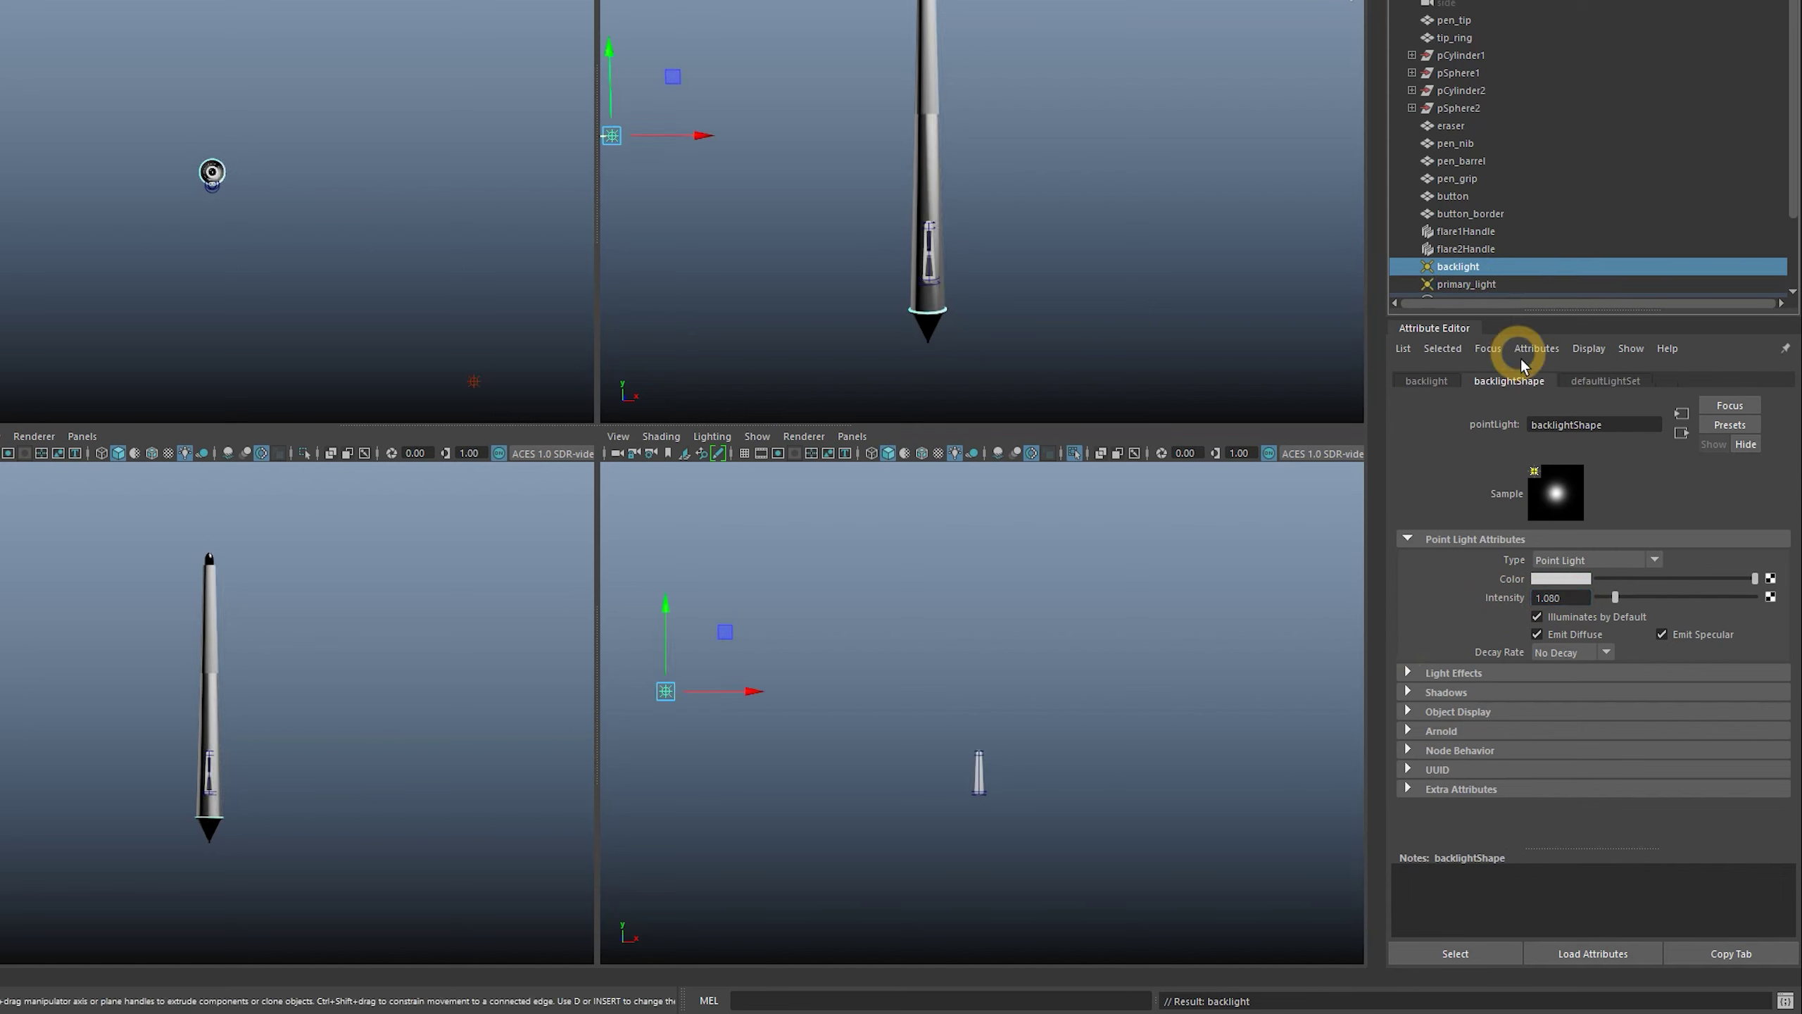
{"action": "left_click", "coordinate": [1572, 589]}
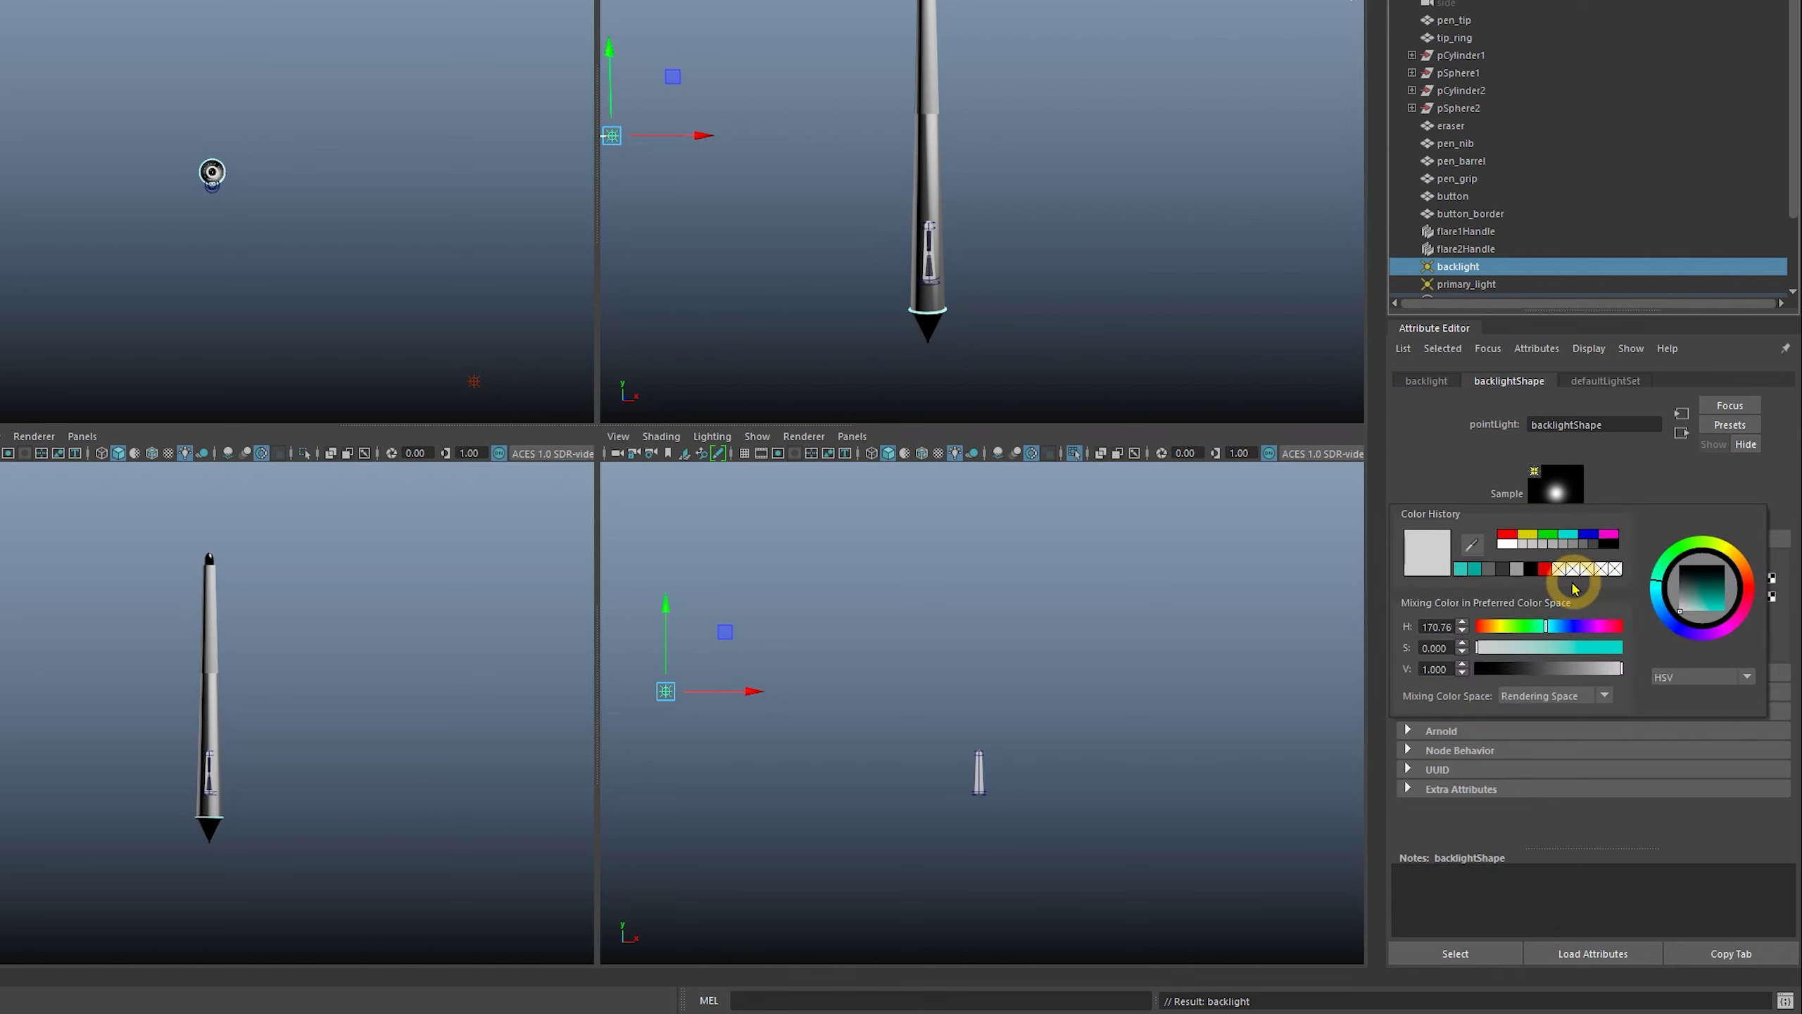
{"action": "left_click_drag", "start_coordinate": [1570, 660], "coordinate": [1592, 675]}
{"action": "left_click", "coordinate": [1570, 652]}
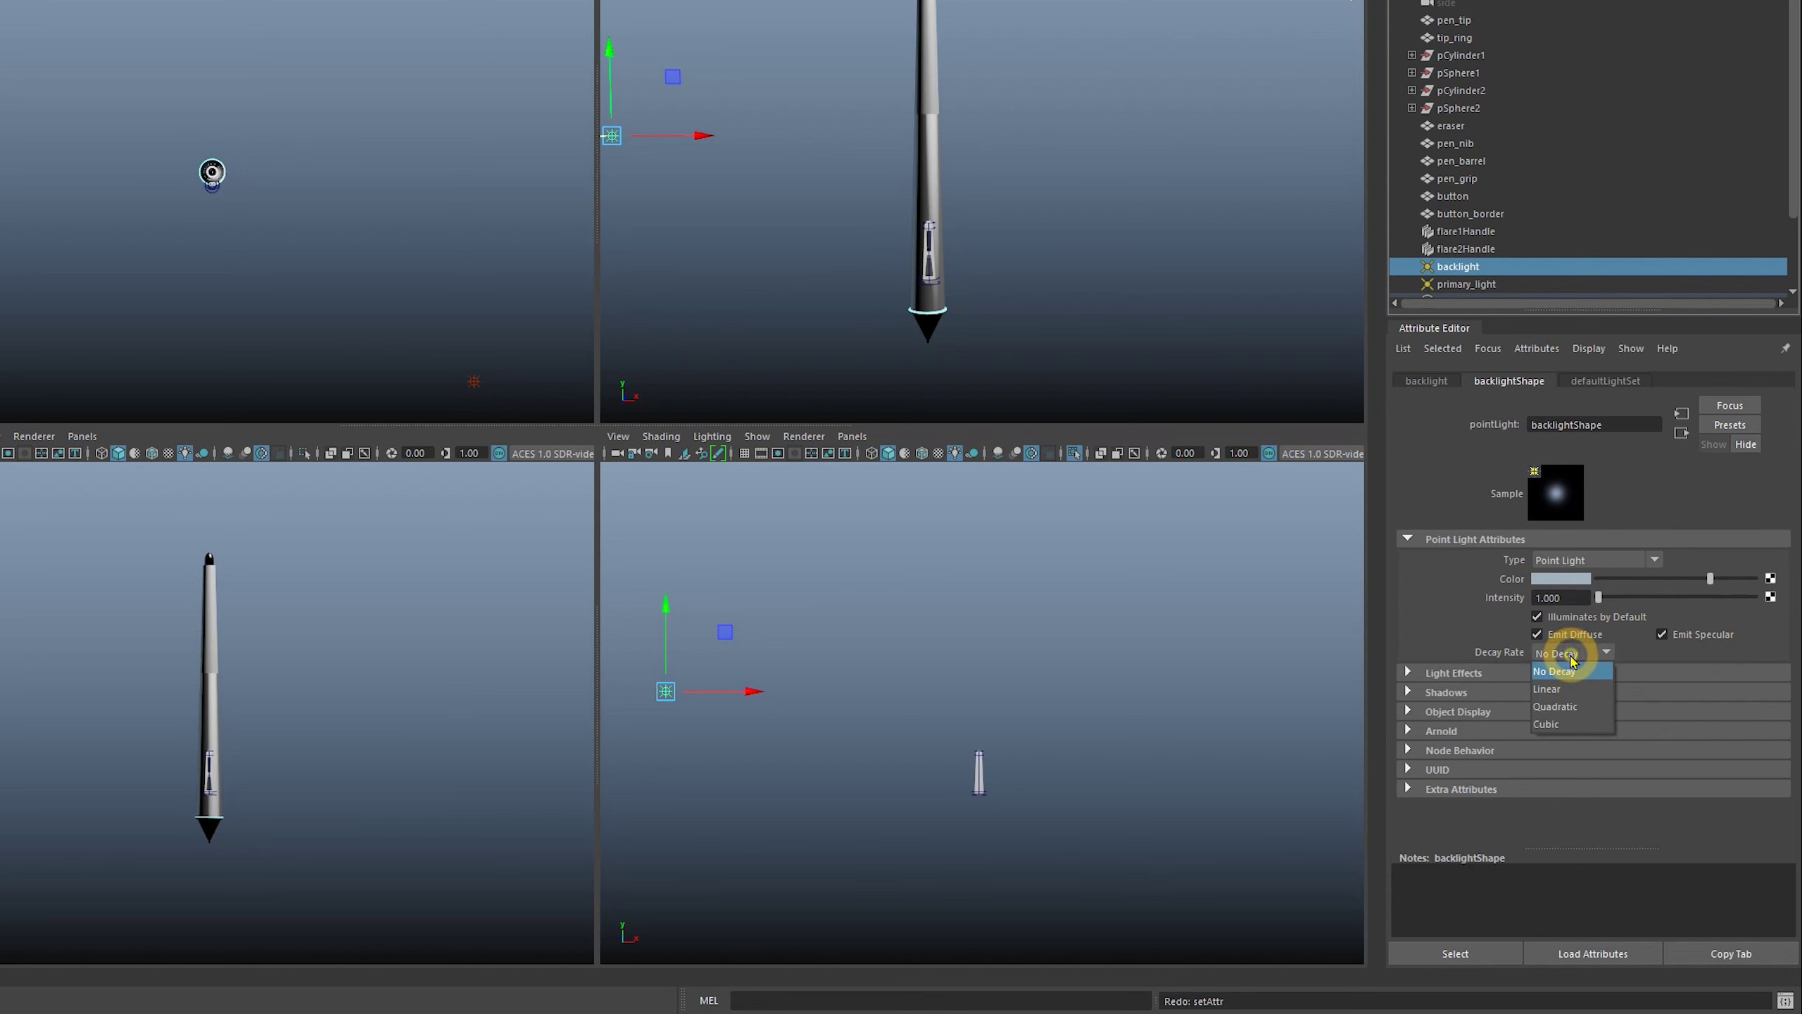
{"action": "left_click", "coordinate": [1563, 708]}
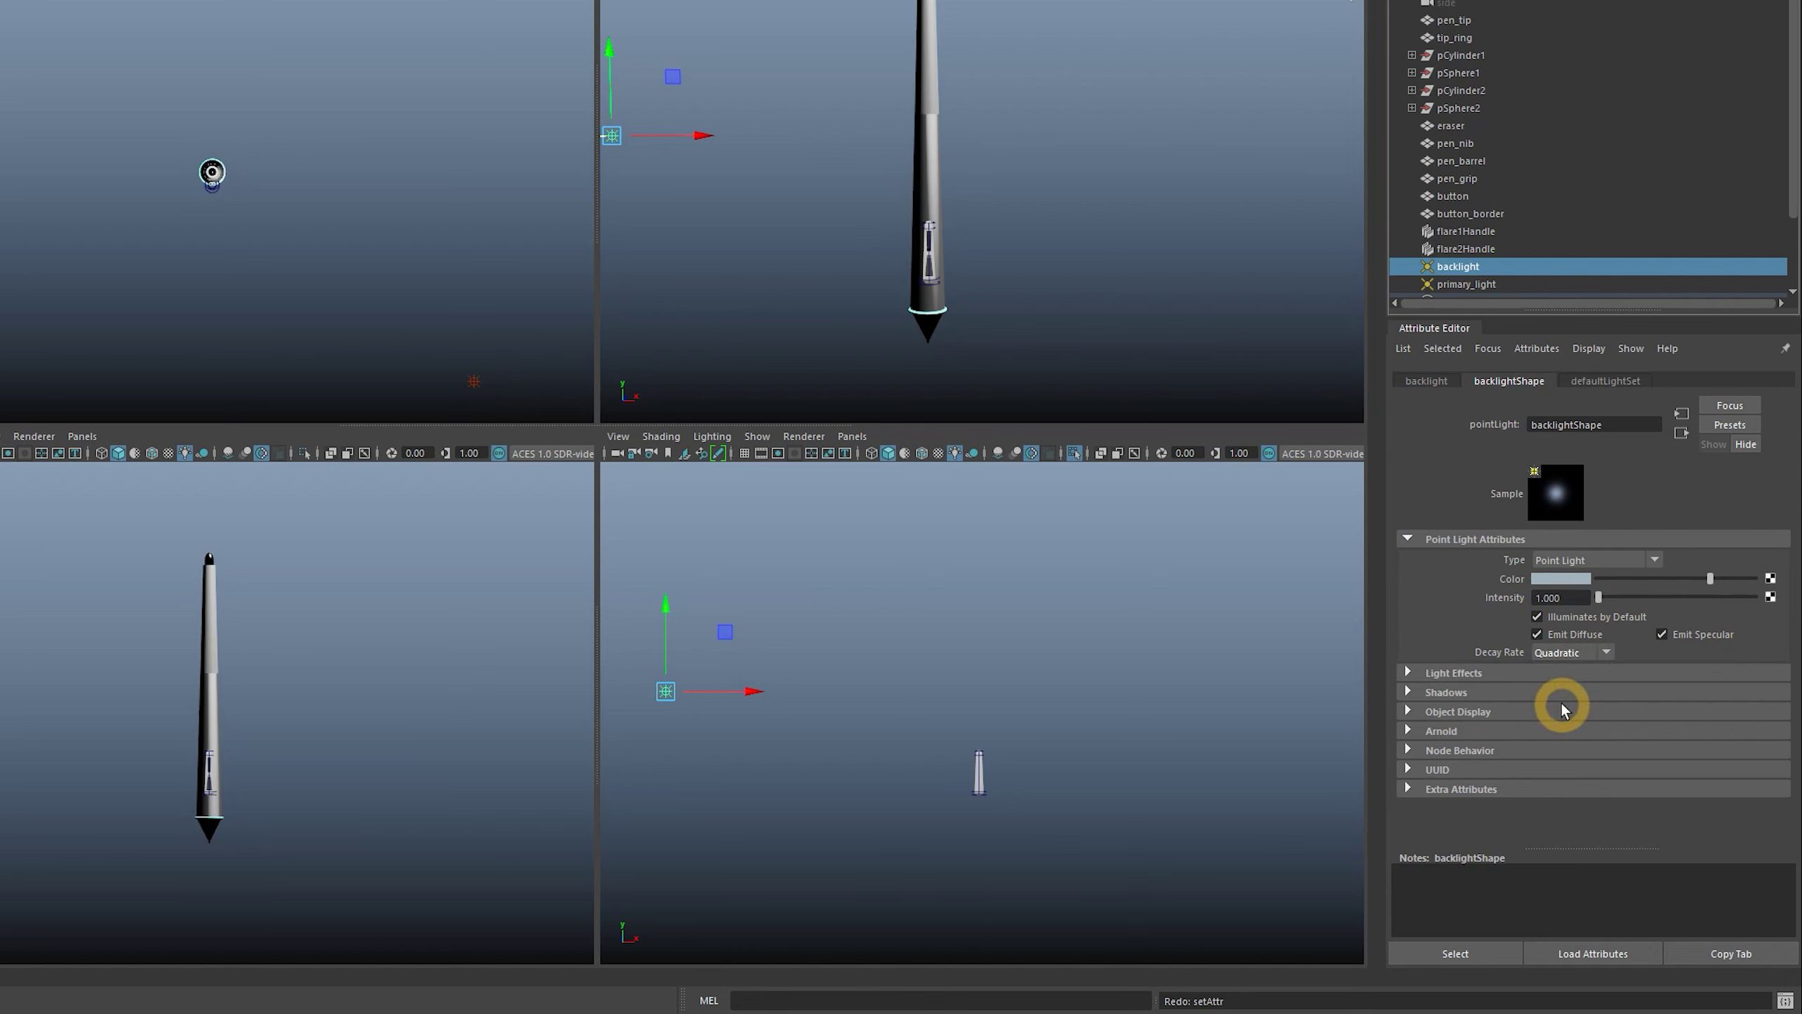
{"action": "double_click", "coordinate": [1561, 597]}
{"action": "type", "text": "1500"}
{"action": "key", "text": "Return"}
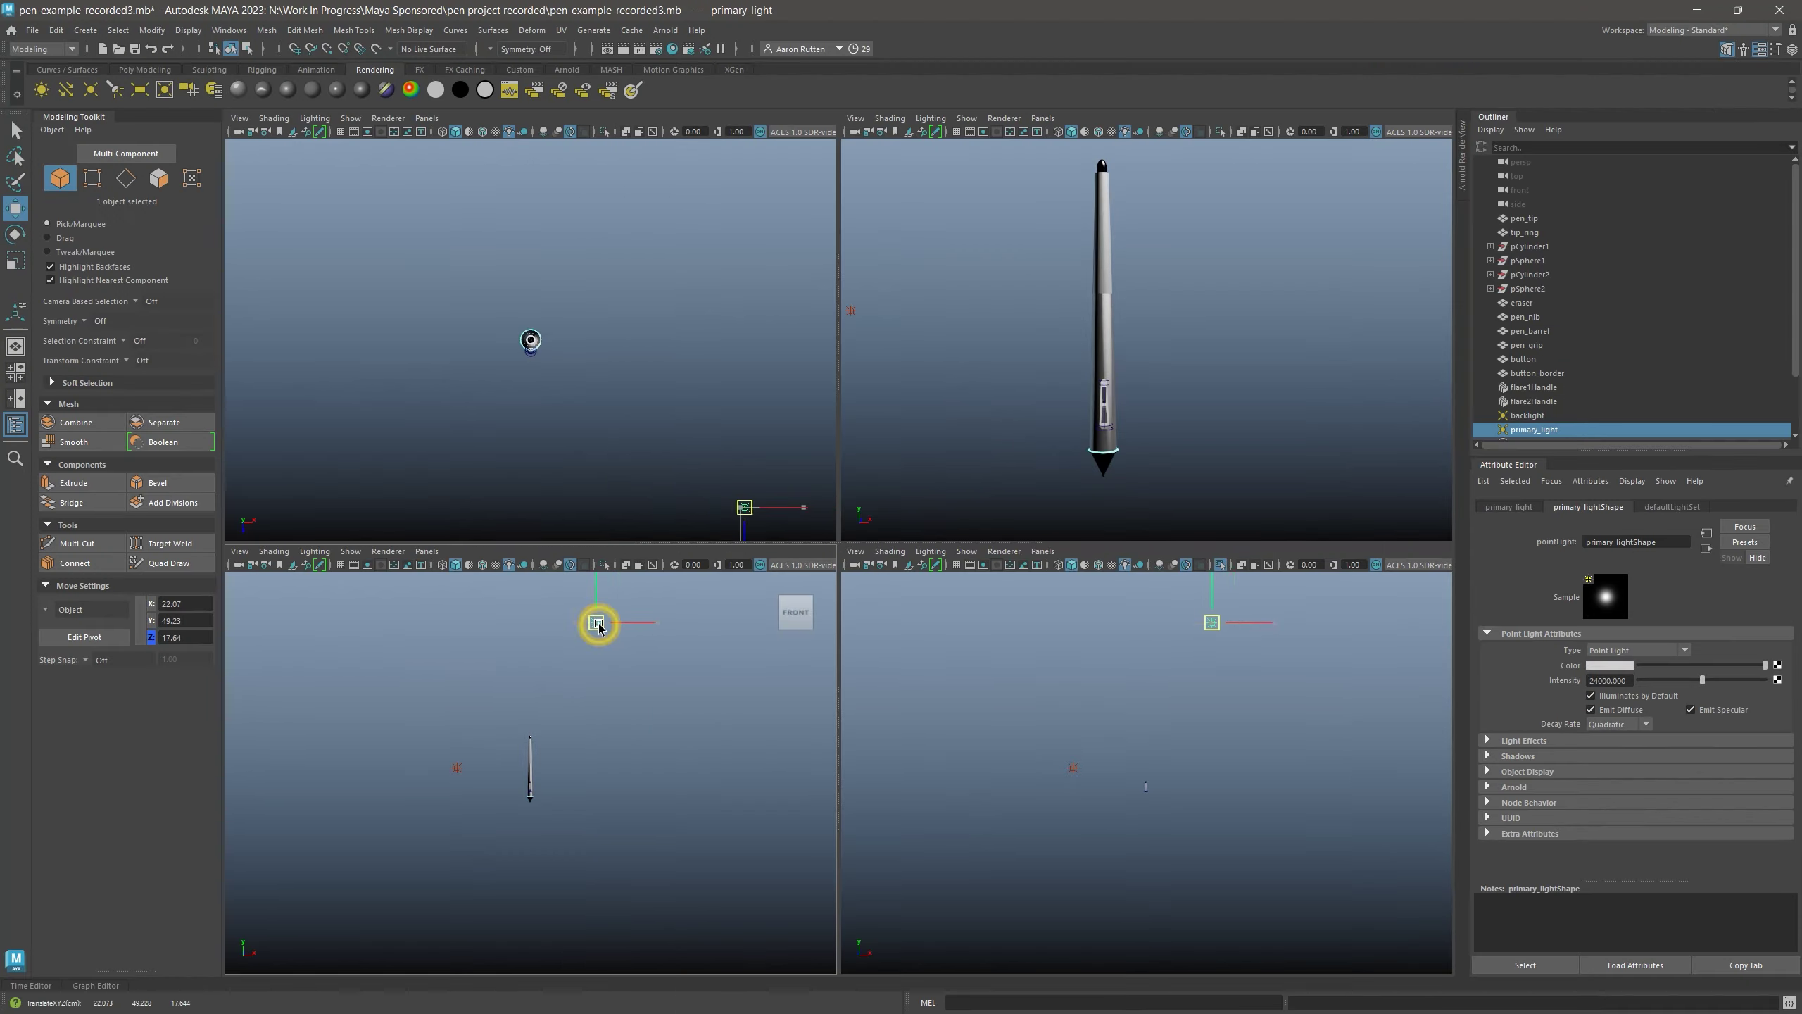
In the front view, raise primary_light and nudge the backlight lower
{"action": "mouse_move", "coordinate": [298, 527]}
{"action": "left_mouse_down"}
{"action": "mouse_move", "coordinate": [333, 522]}
{"action": "mouse_move", "coordinate": [274, 543]}
{"action": "left_mouse_up"}
{"action": "left_click_drag", "start_coordinate": [581, 640], "coordinate": [695, 542]}
{"action": "left_click", "coordinate": [463, 805]}
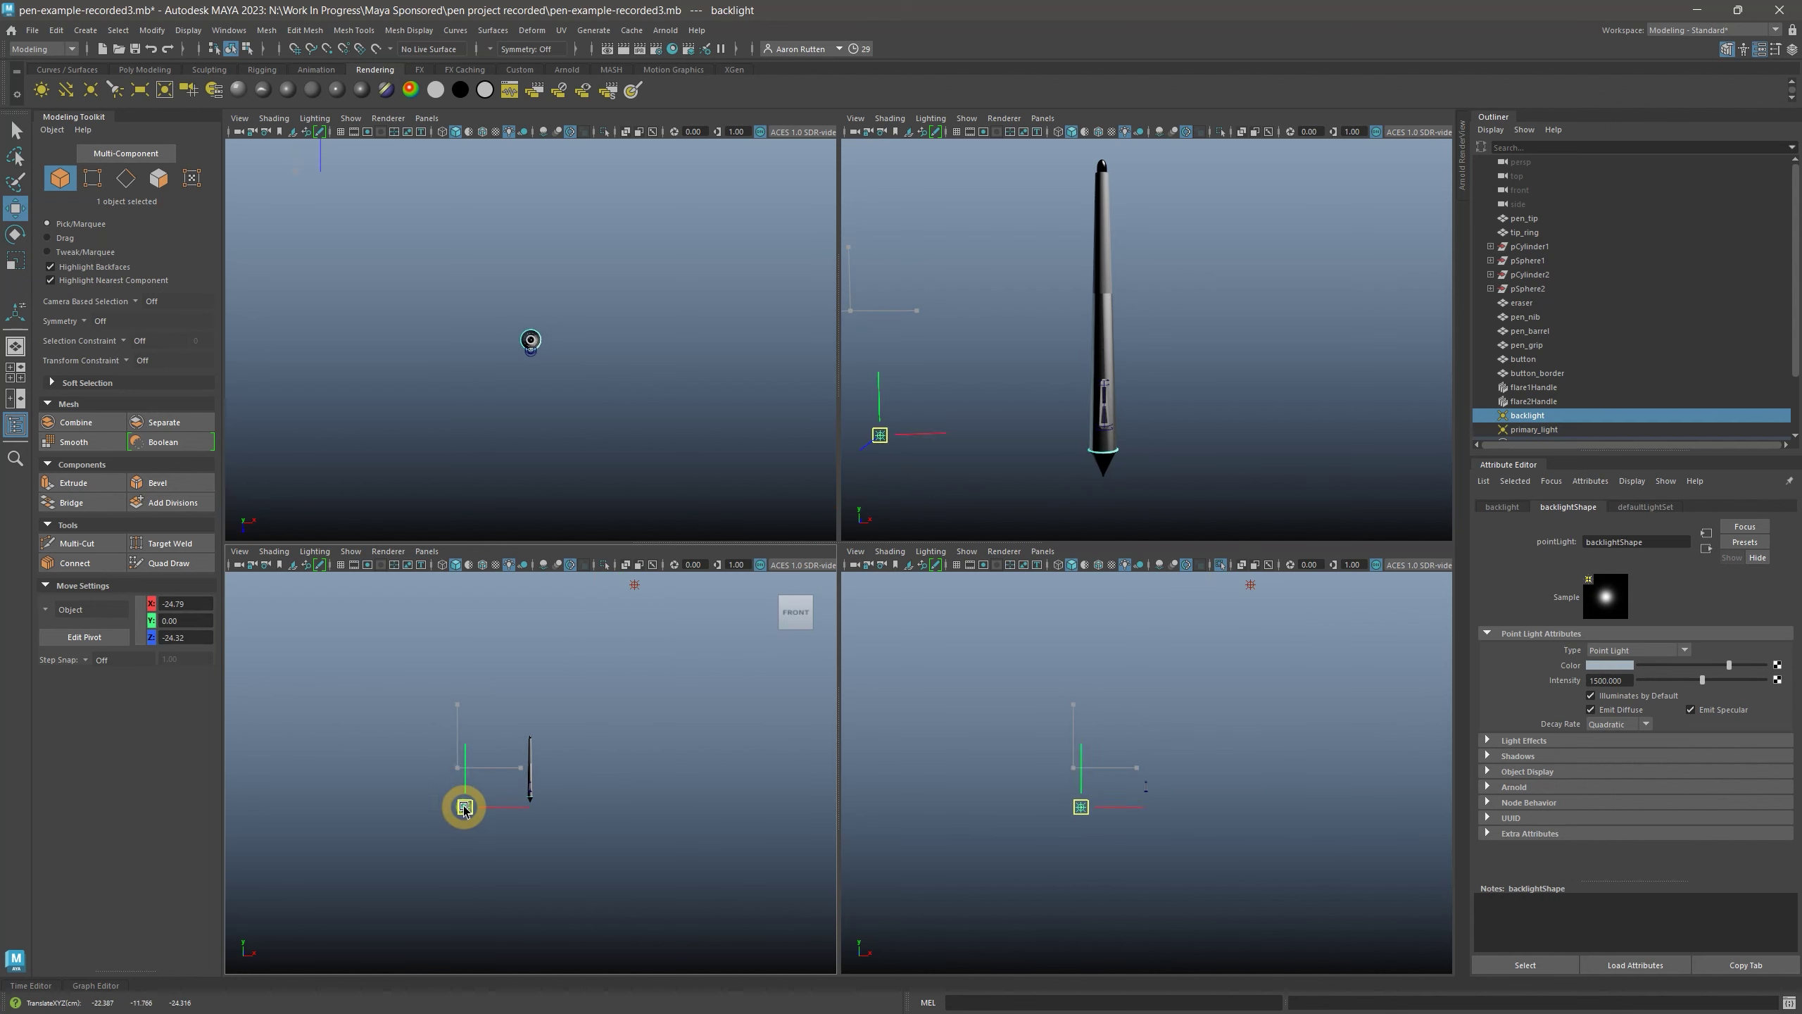
{"action": "left_click", "coordinate": [1227, 824]}
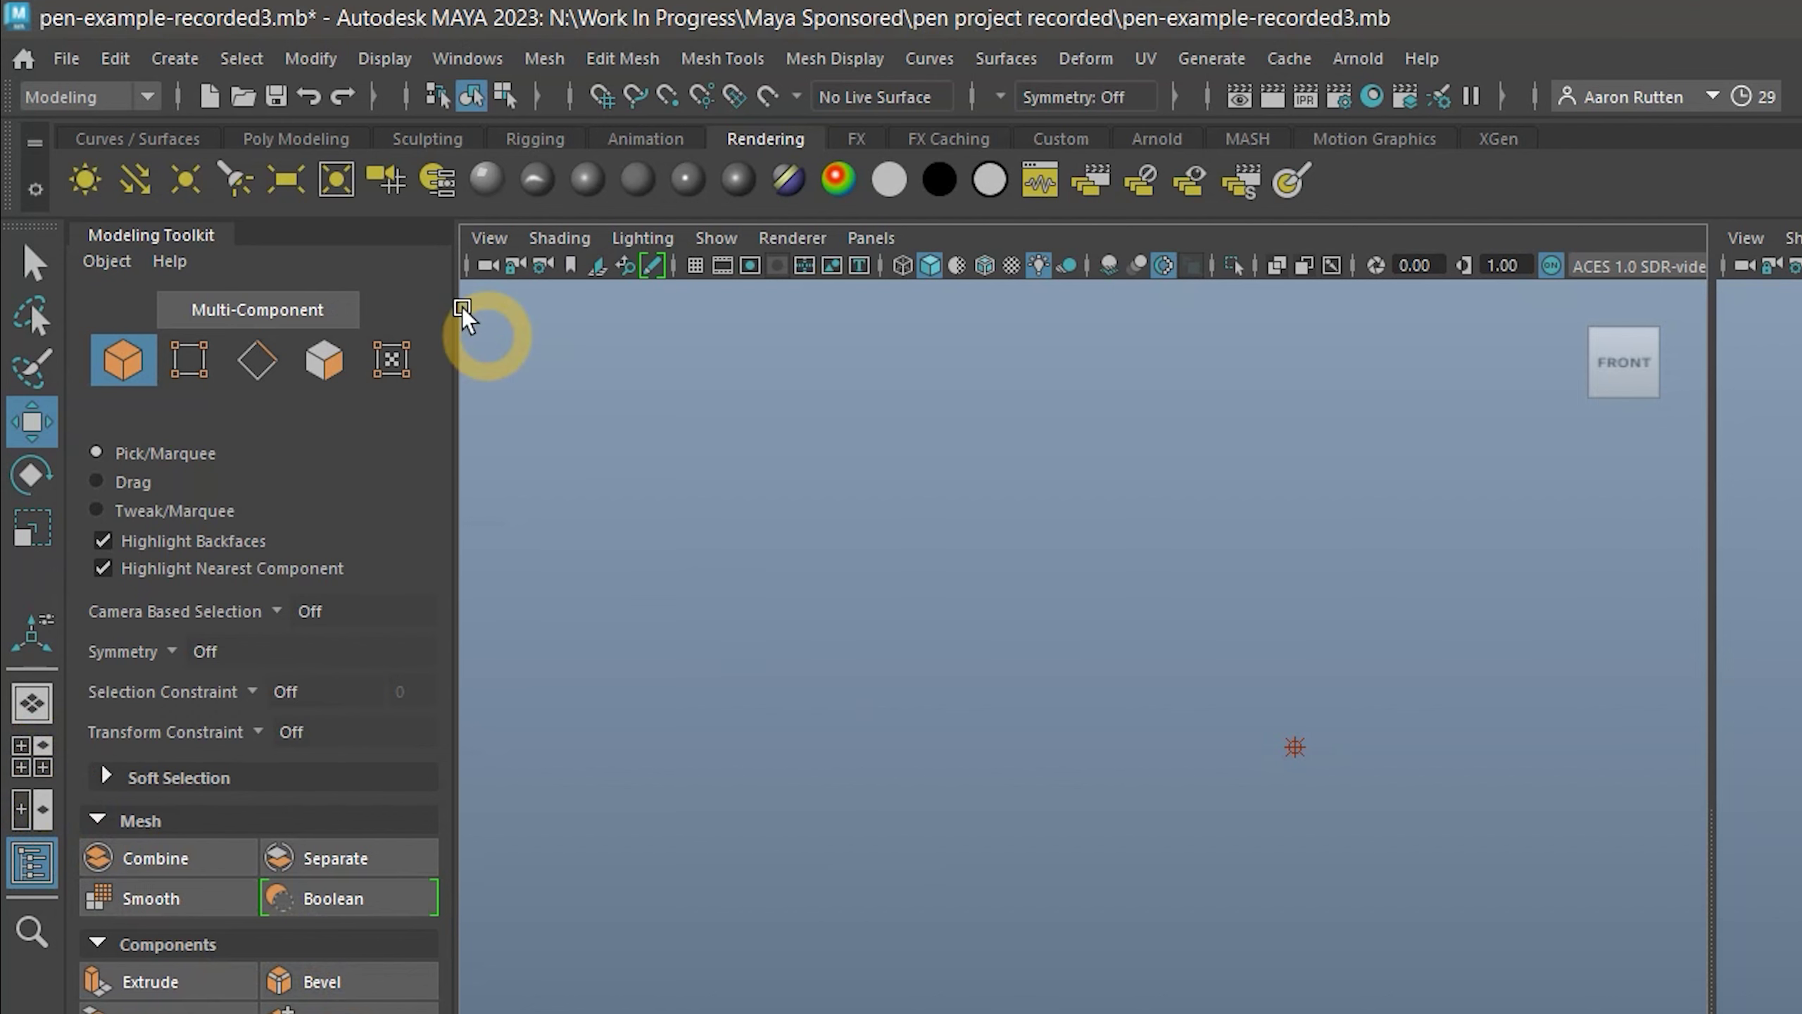
Create a polygon plane, lower it to the pen tip at Y -12.77 and scale it to about 90
{"action": "left_click", "coordinate": [151, 70]}
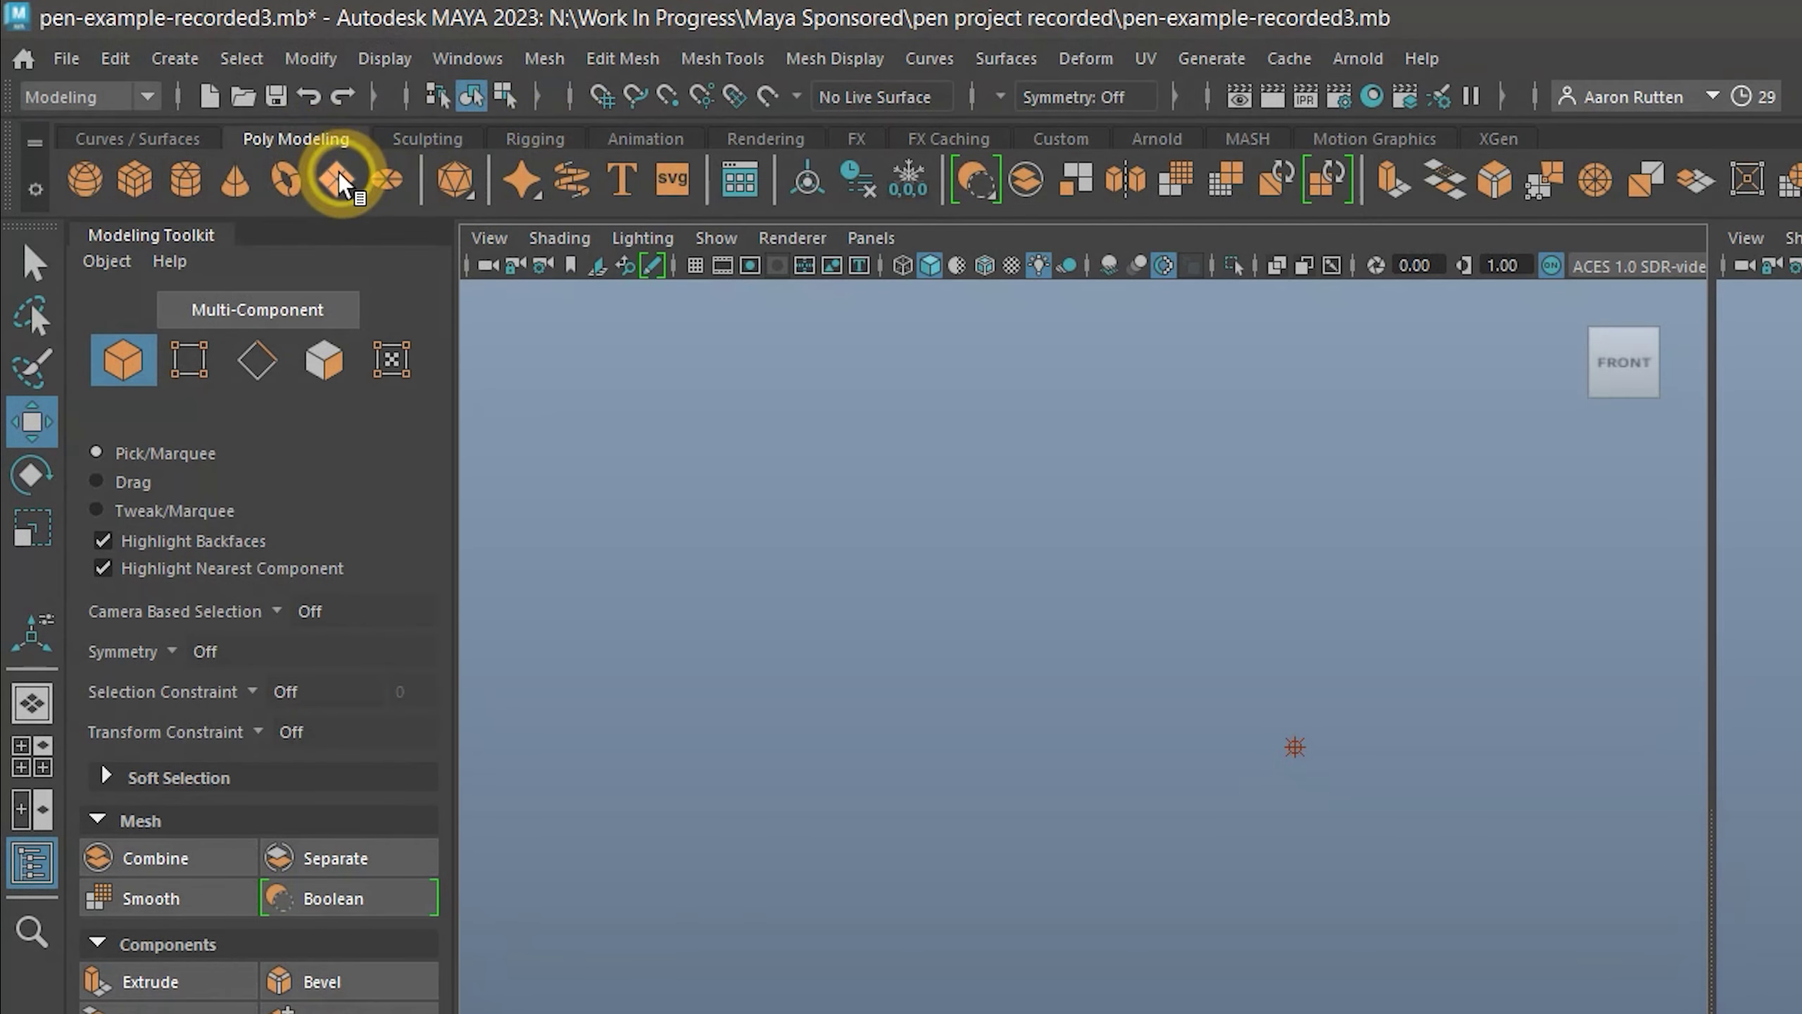
{"action": "left_click", "coordinate": [339, 179]}
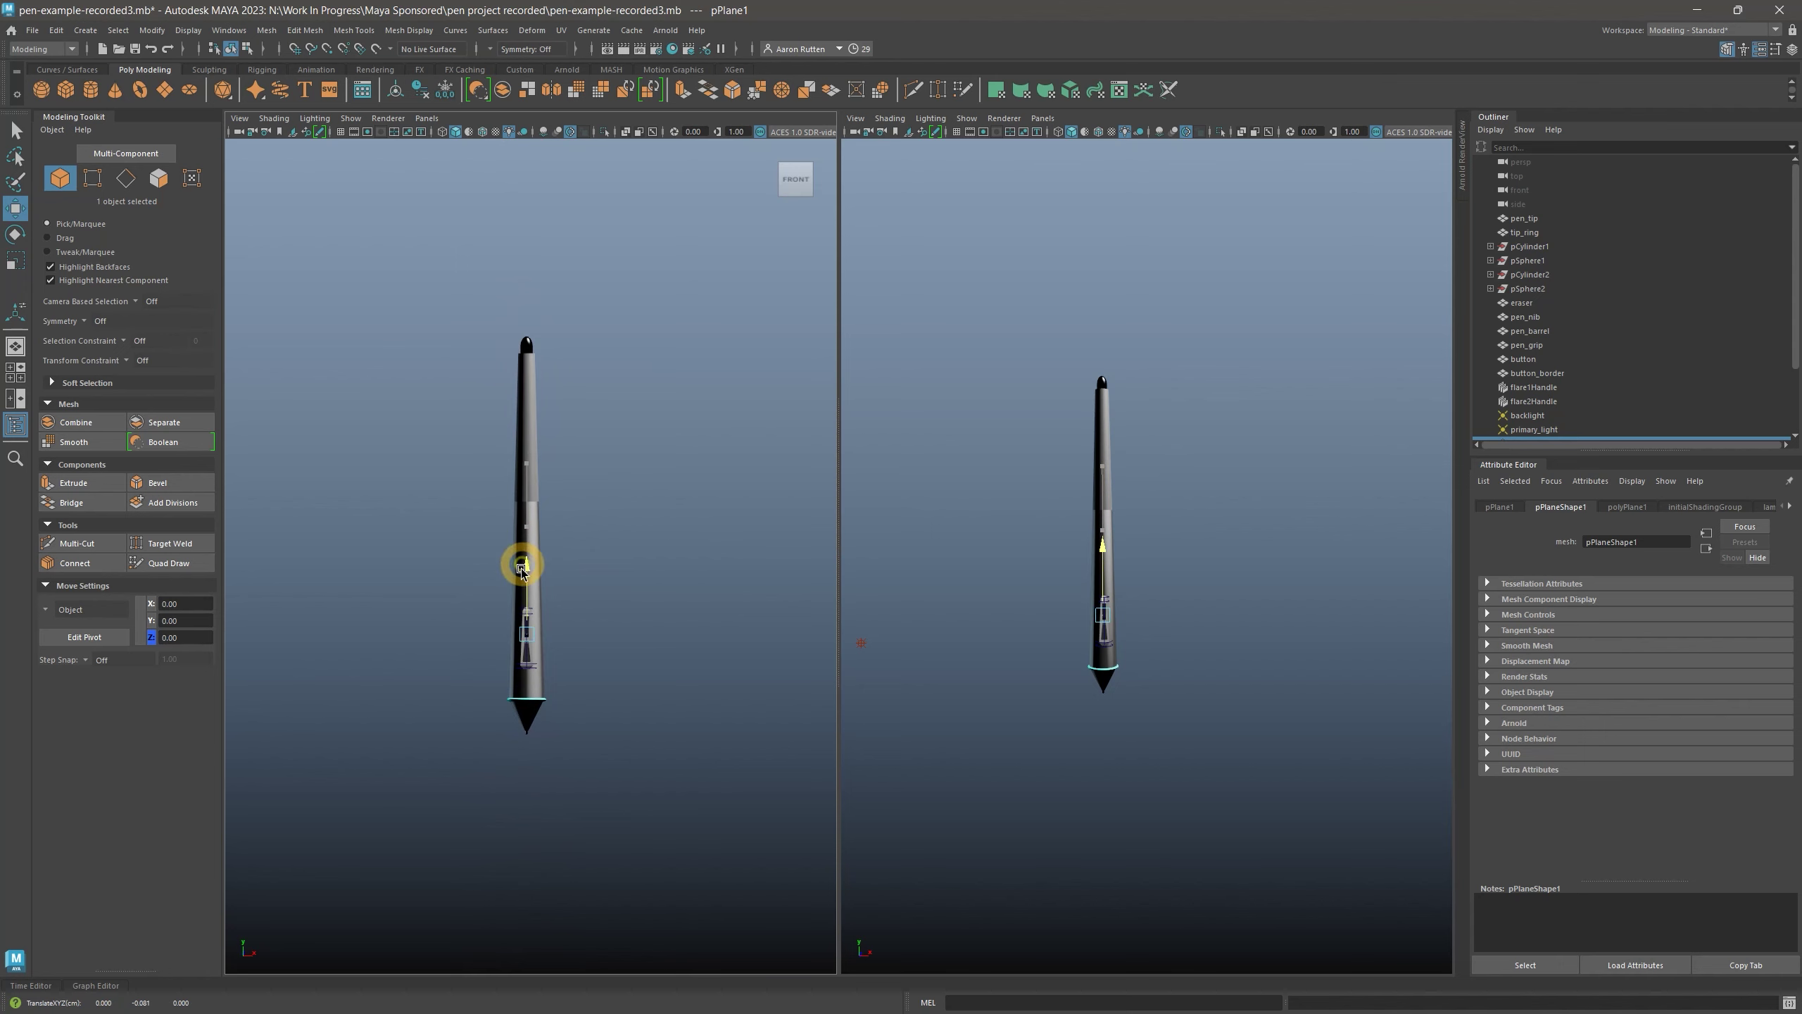
{"action": "left_click_drag", "start_coordinate": [522, 561], "coordinate": [526, 674]}
{"action": "left_click", "coordinate": [15, 259]}
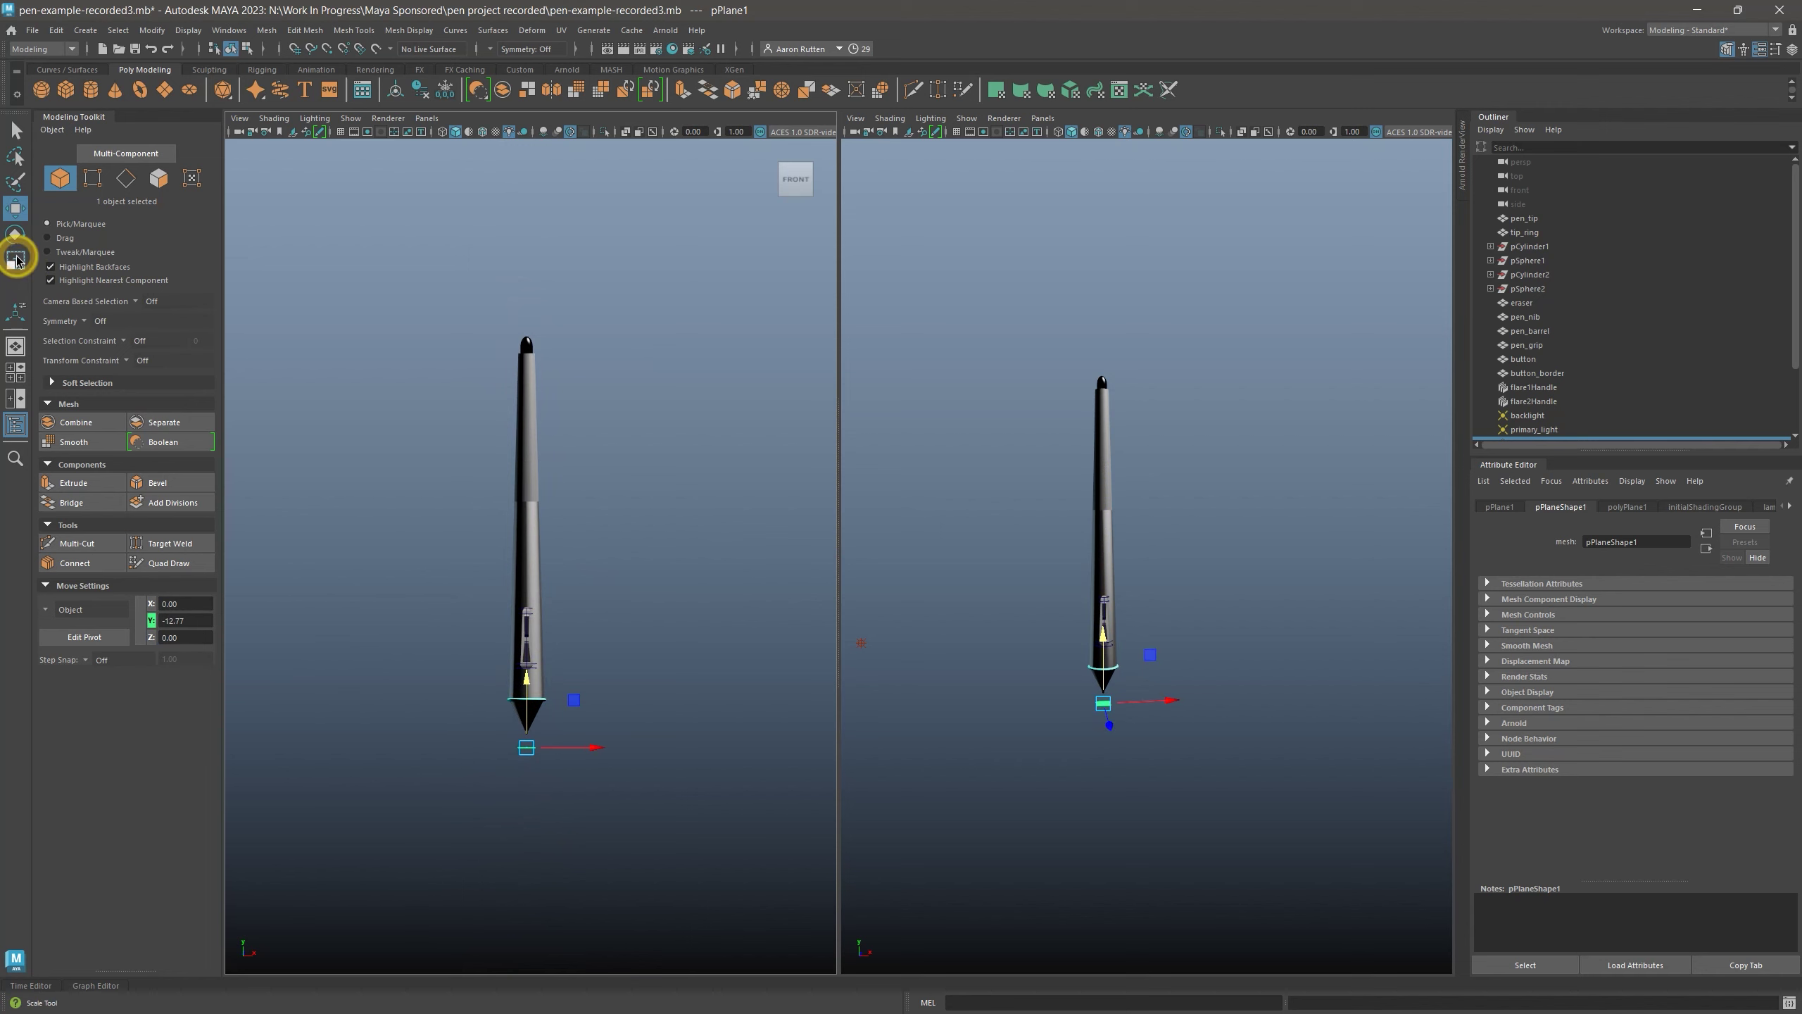
{"action": "left_click_drag", "start_coordinate": [526, 747], "coordinate": [767, 699]}
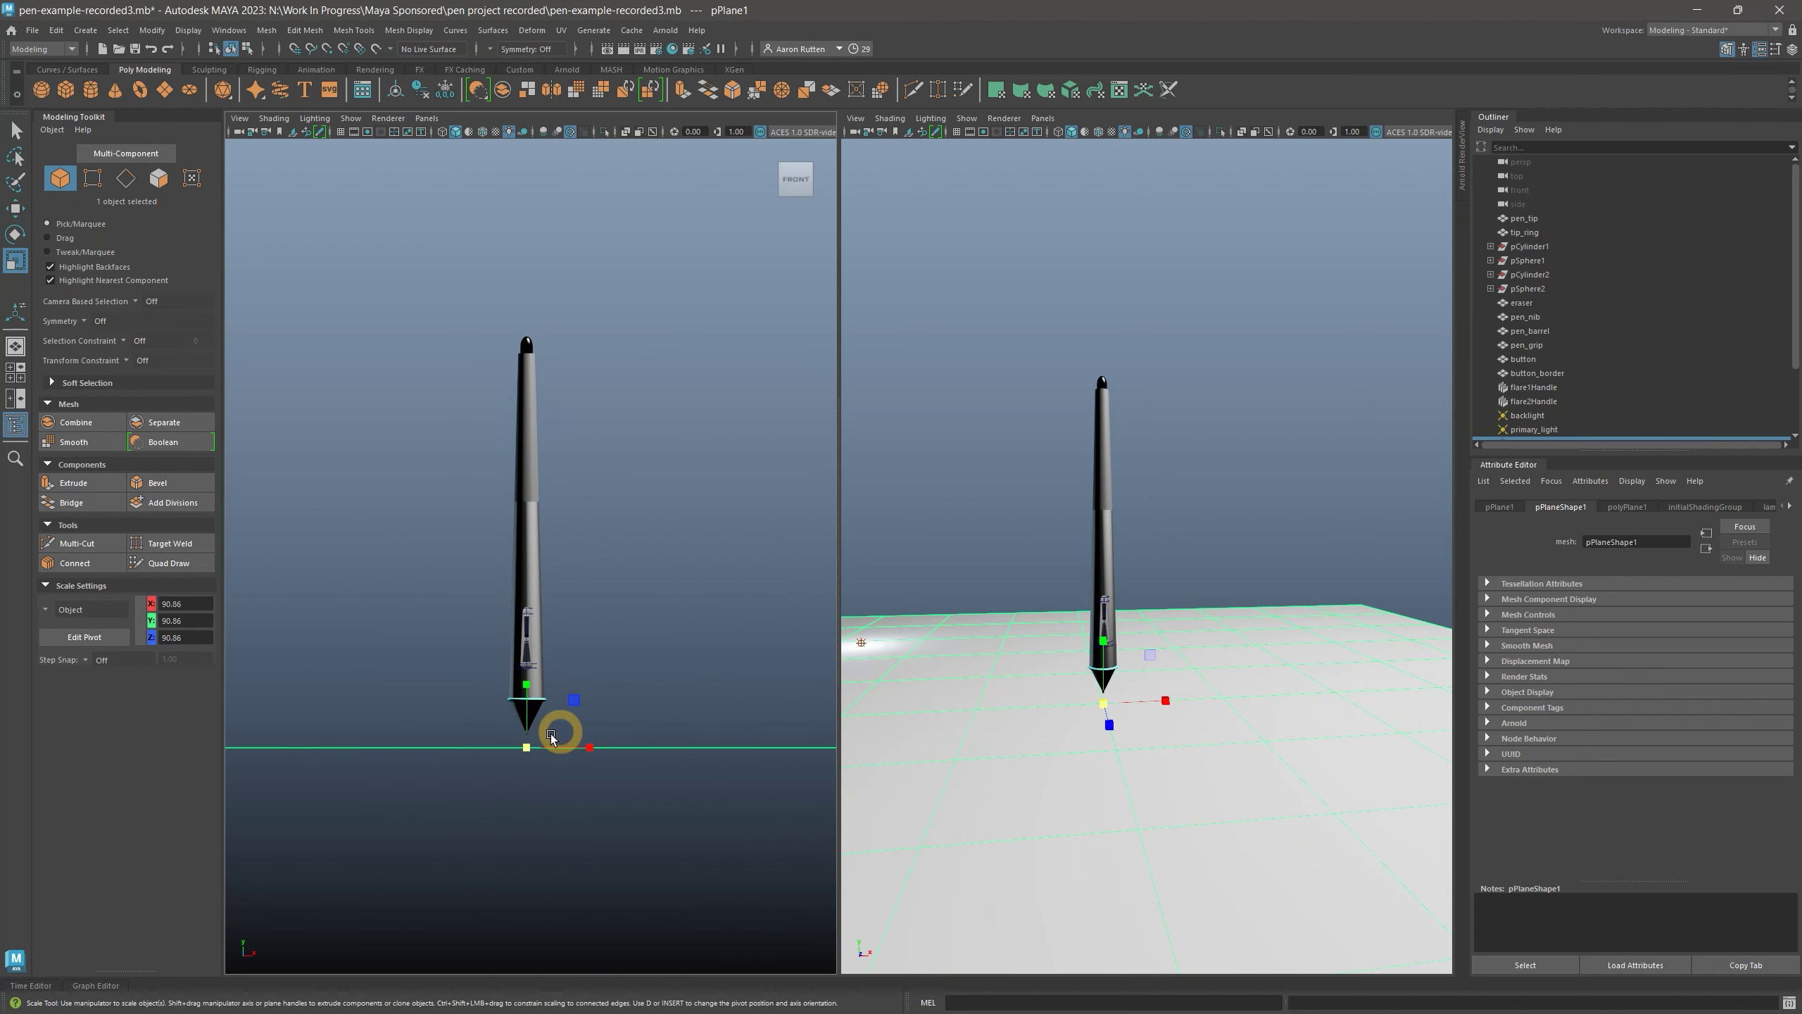
{"action": "left_click_drag", "start_coordinate": [528, 745], "coordinate": [1203, 655]}
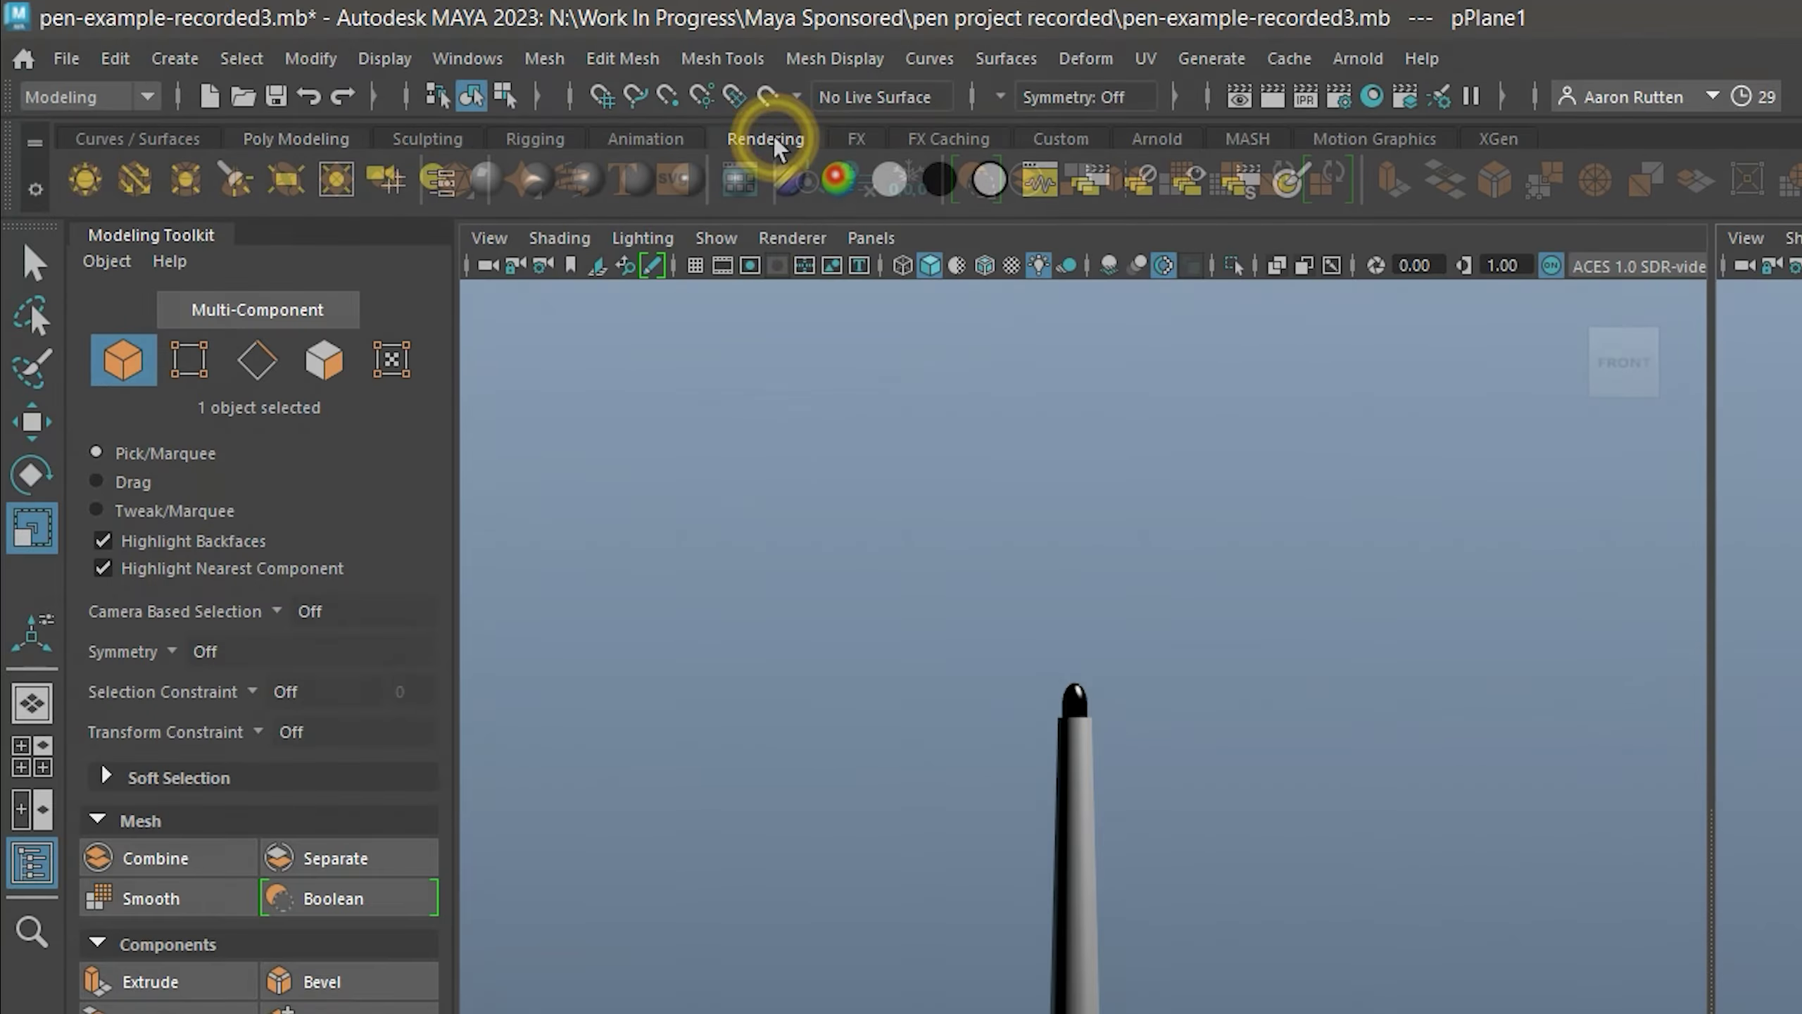
Give the floor plane a new dark Lambert material, lambert2, with a low Diffuse value
{"action": "left_click", "coordinate": [380, 68]}
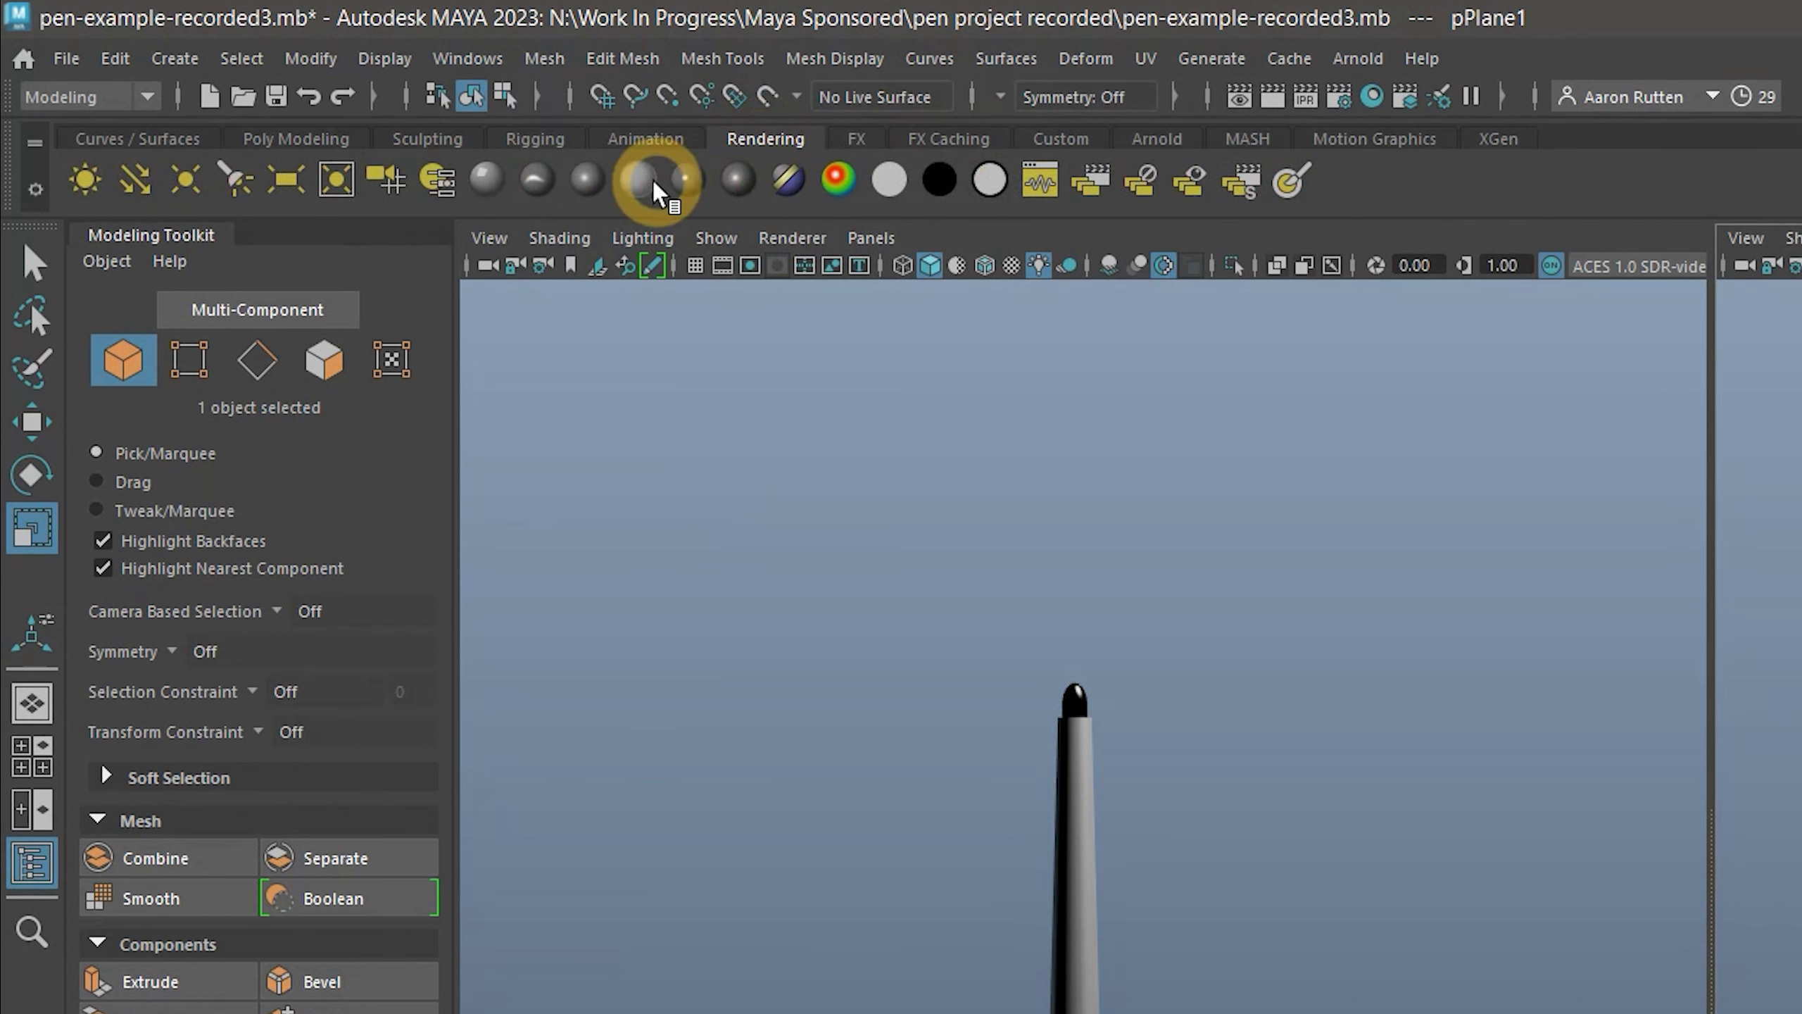
{"action": "left_click", "coordinate": [634, 180]}
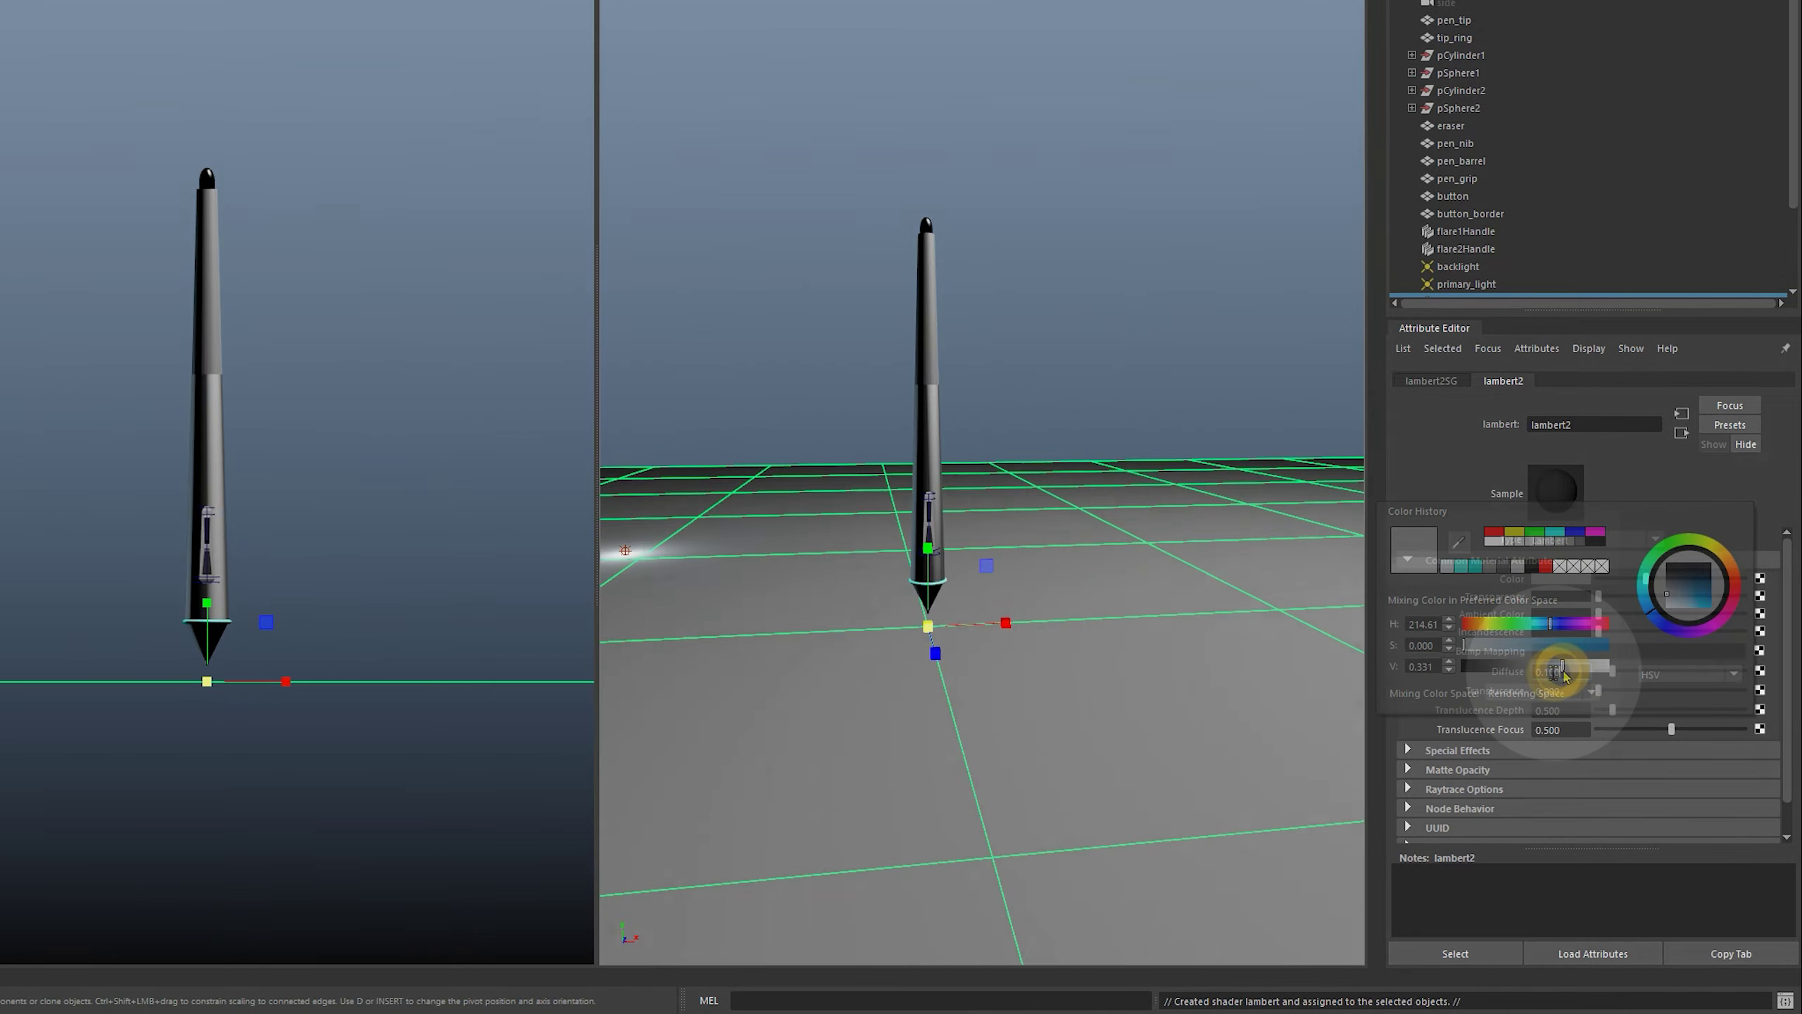
{"action": "left_click", "coordinate": [1552, 672]}
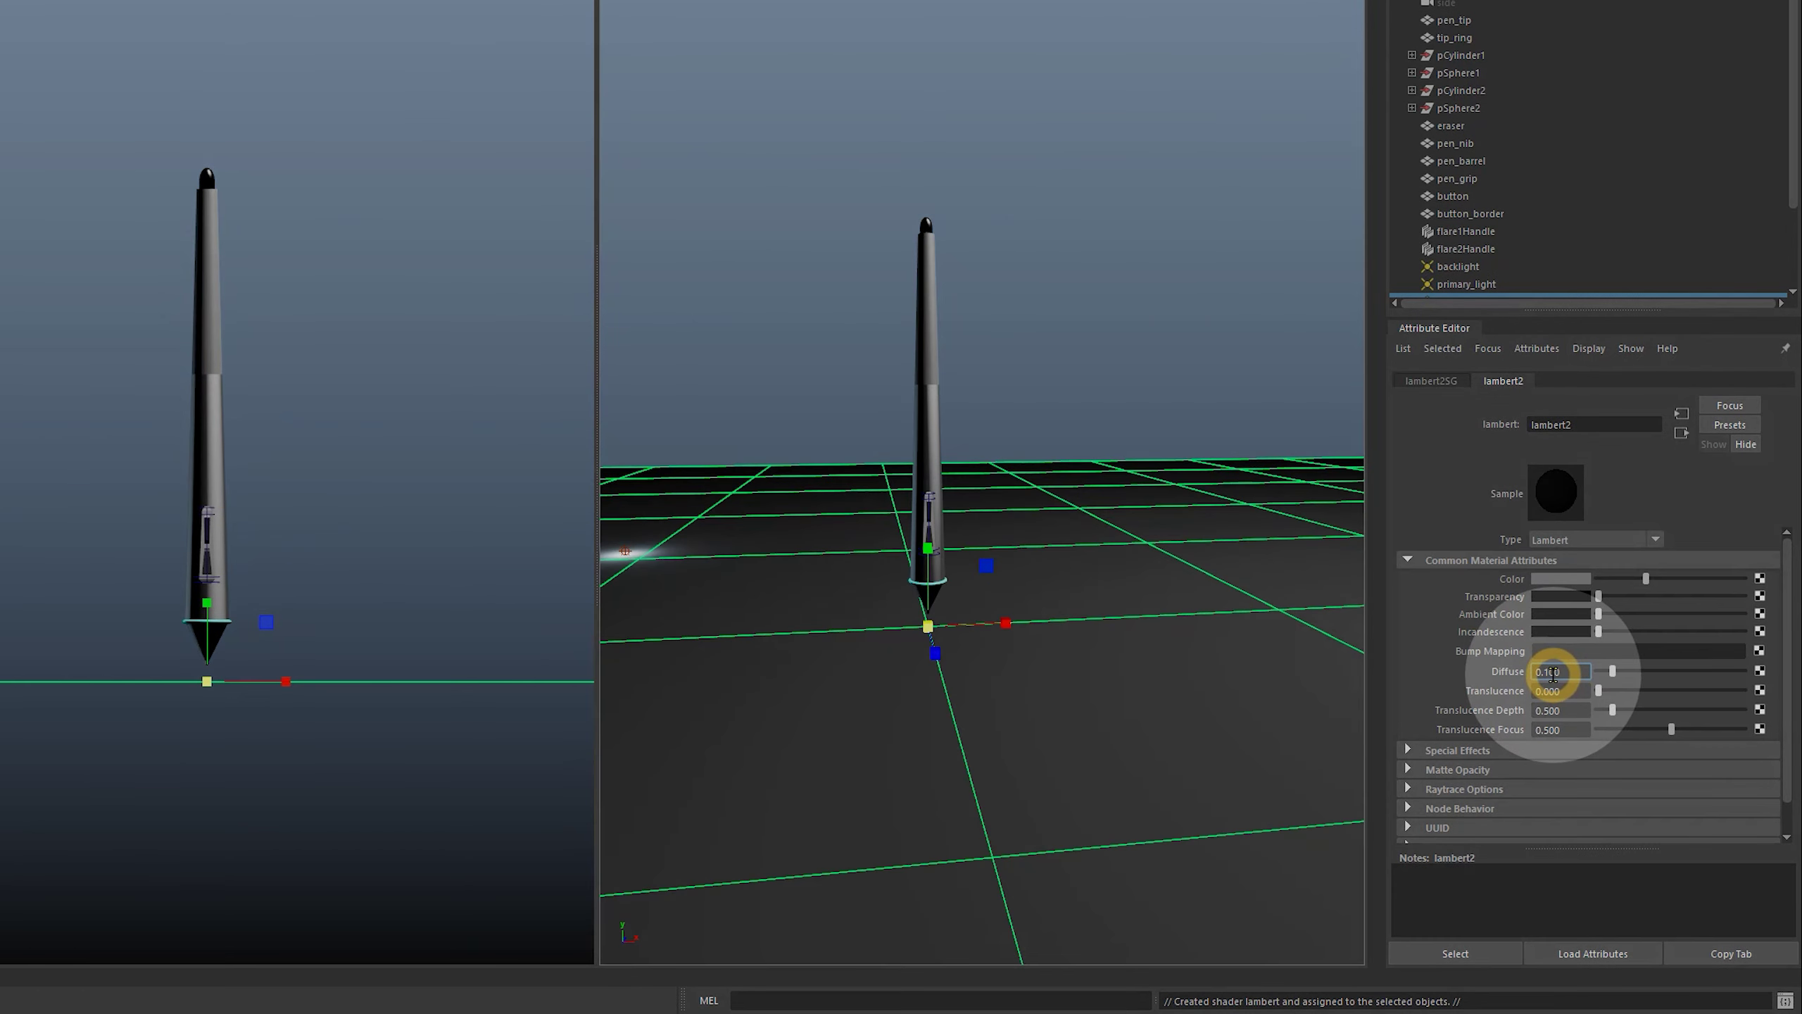
{"action": "left_click_drag", "start_coordinate": [1613, 672], "coordinate": [1631, 690]}
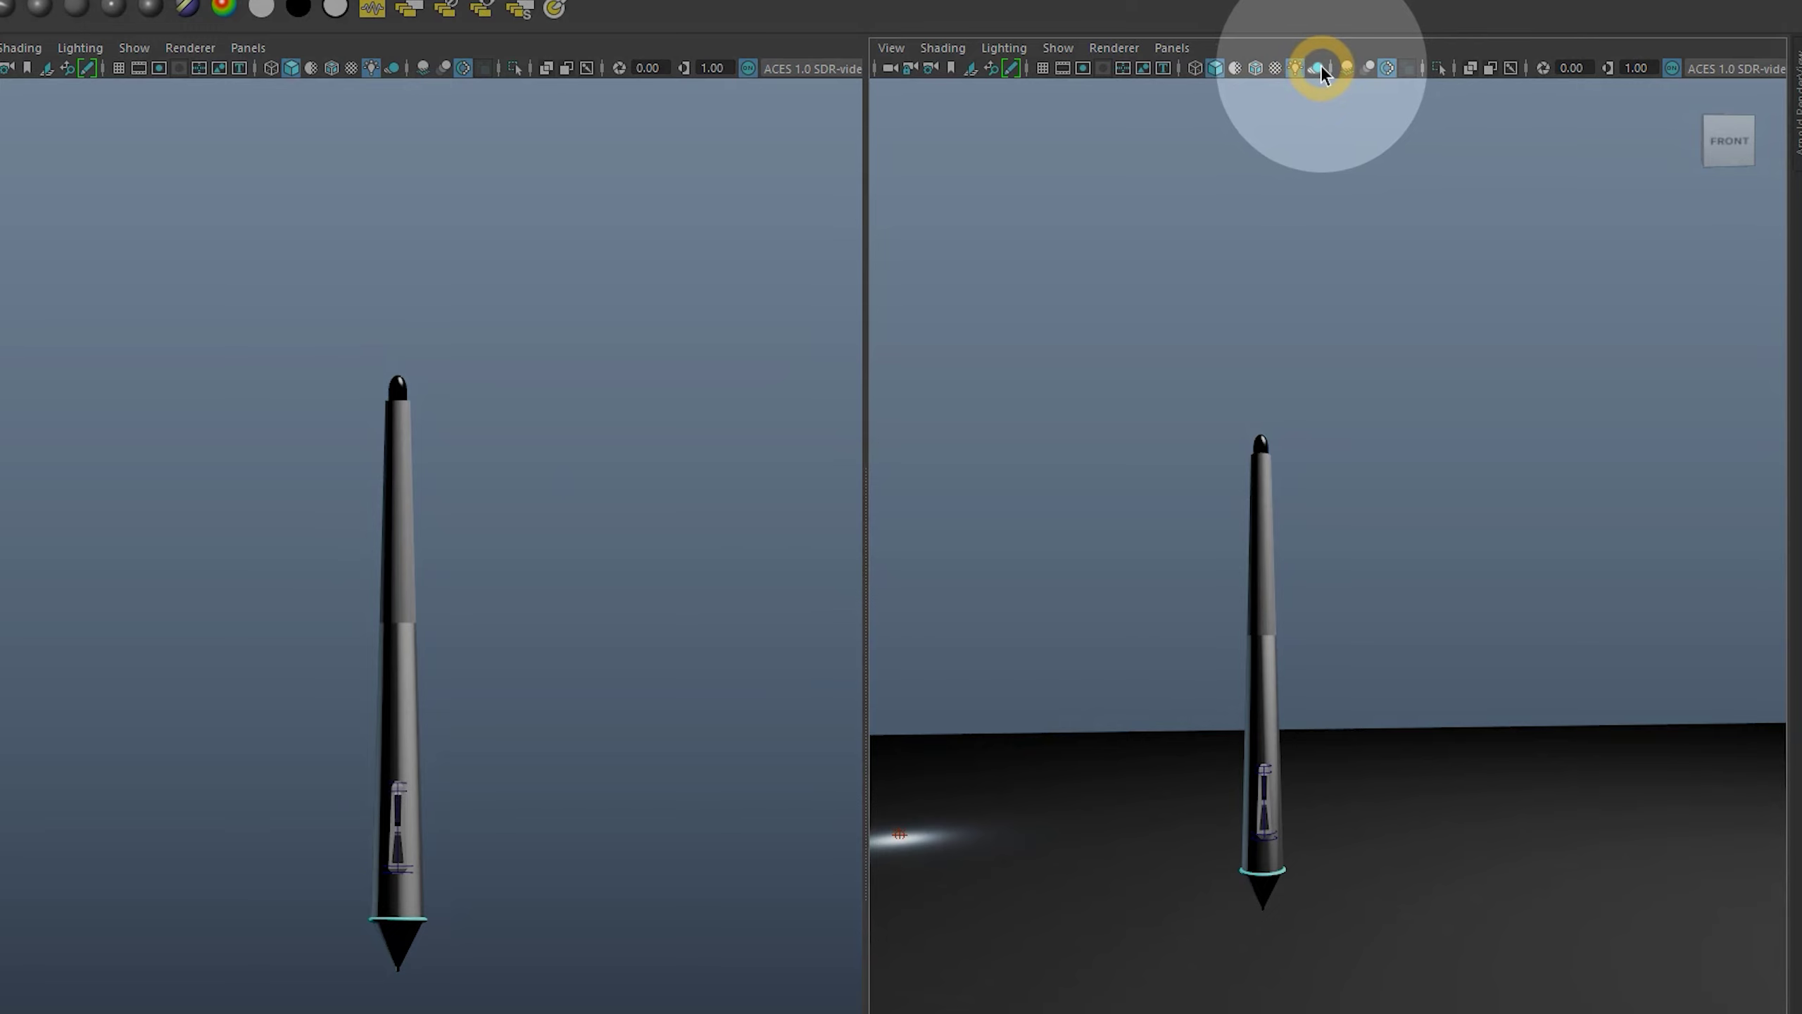
Turn on viewport shadows, readjust pPlane1's height and move primary_light so the pen casts a long shadow
{"action": "left_click", "coordinate": [1319, 68]}
{"action": "left_click", "coordinate": [1292, 819]}
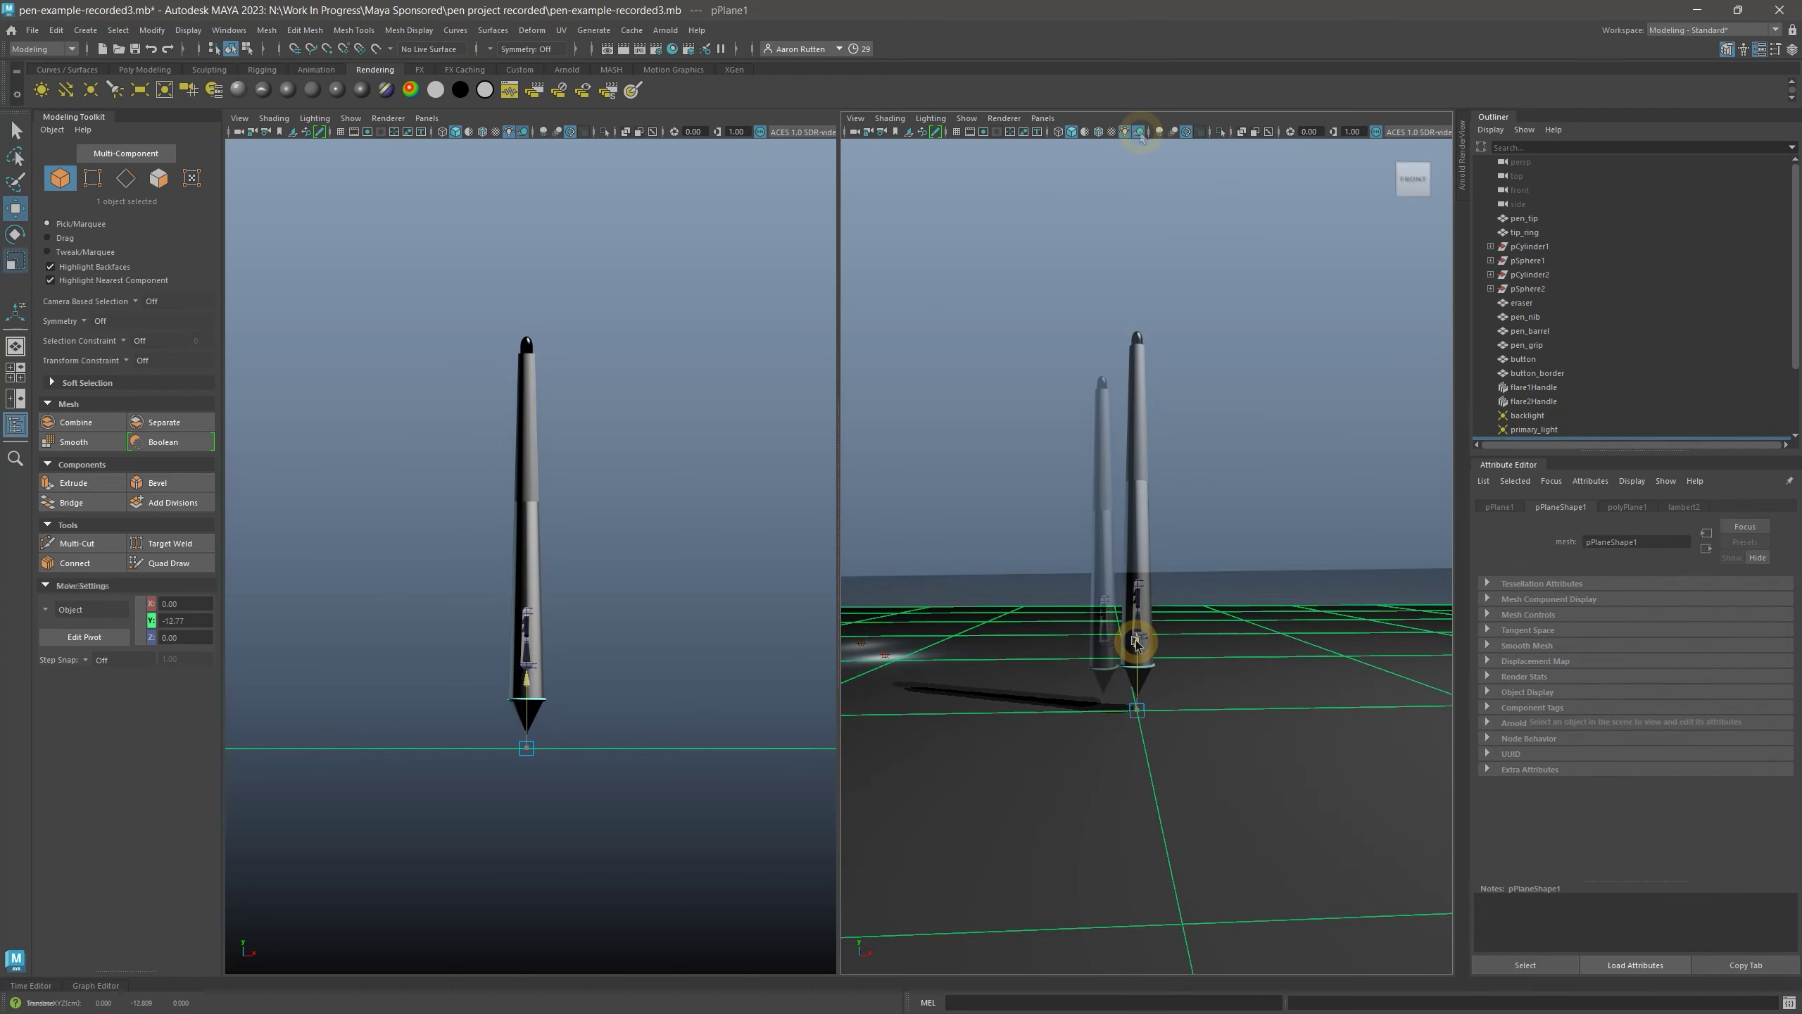
{"action": "left_click_drag", "start_coordinate": [1292, 820], "coordinate": [1299, 942]}
{"action": "left_click_drag", "start_coordinate": [1127, 714], "coordinate": [1139, 643]}
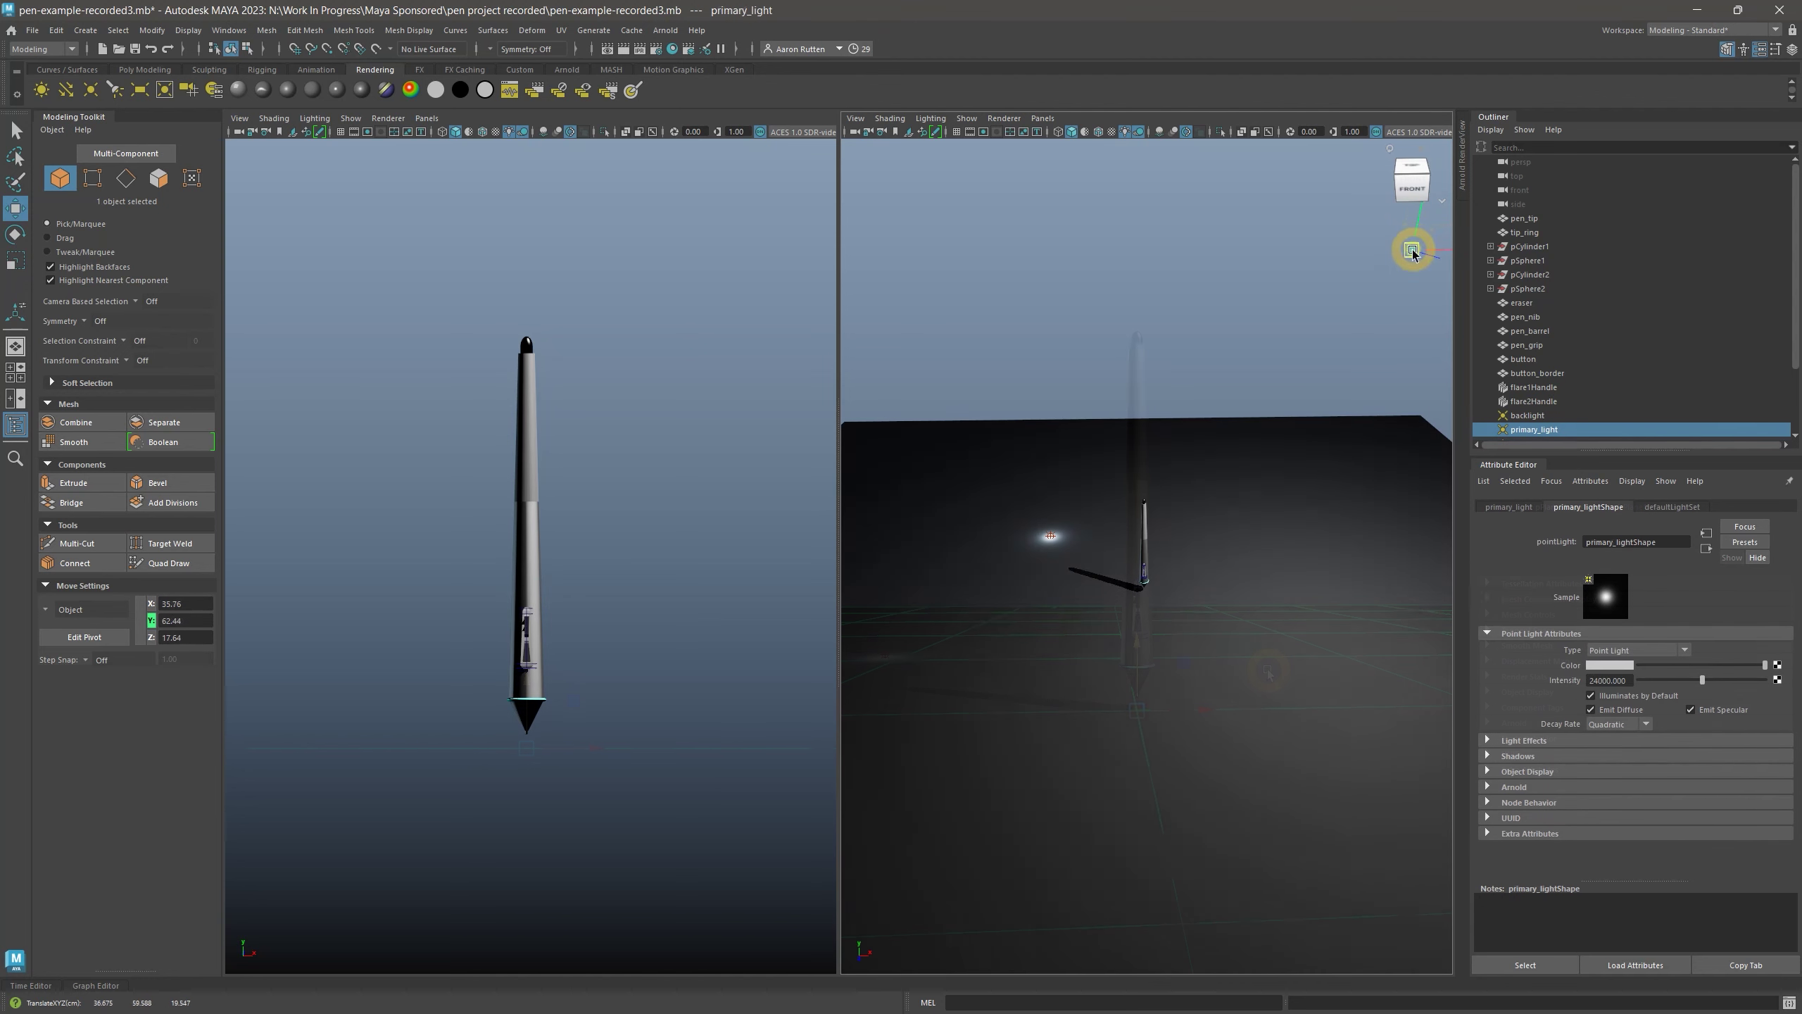
{"action": "left_click_drag", "start_coordinate": [1408, 249], "coordinate": [1408, 391]}
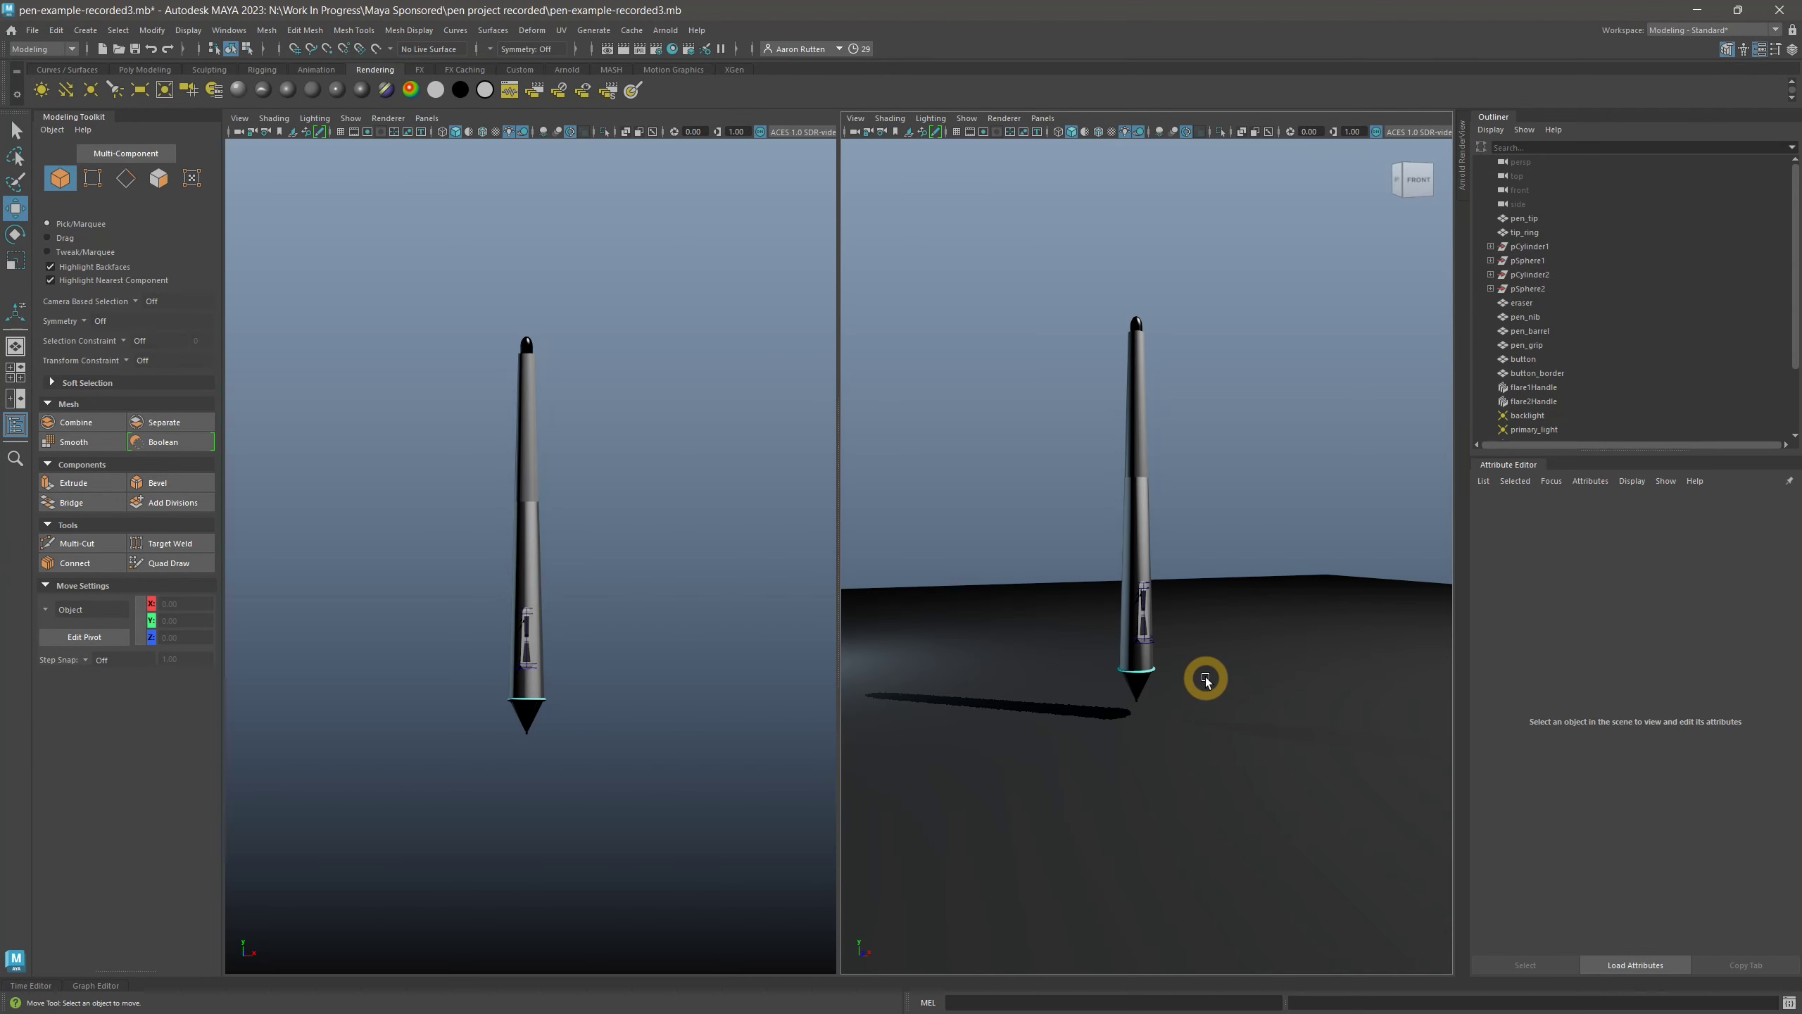
{"action": "mouse_move", "coordinate": [1205, 680]}
{"action": "left_mouse_down", "text": "alt"}
{"action": "mouse_move", "coordinate": [1198, 658]}
{"action": "mouse_move", "coordinate": [1198, 694]}
{"action": "left_mouse_up", "text": "alt"}
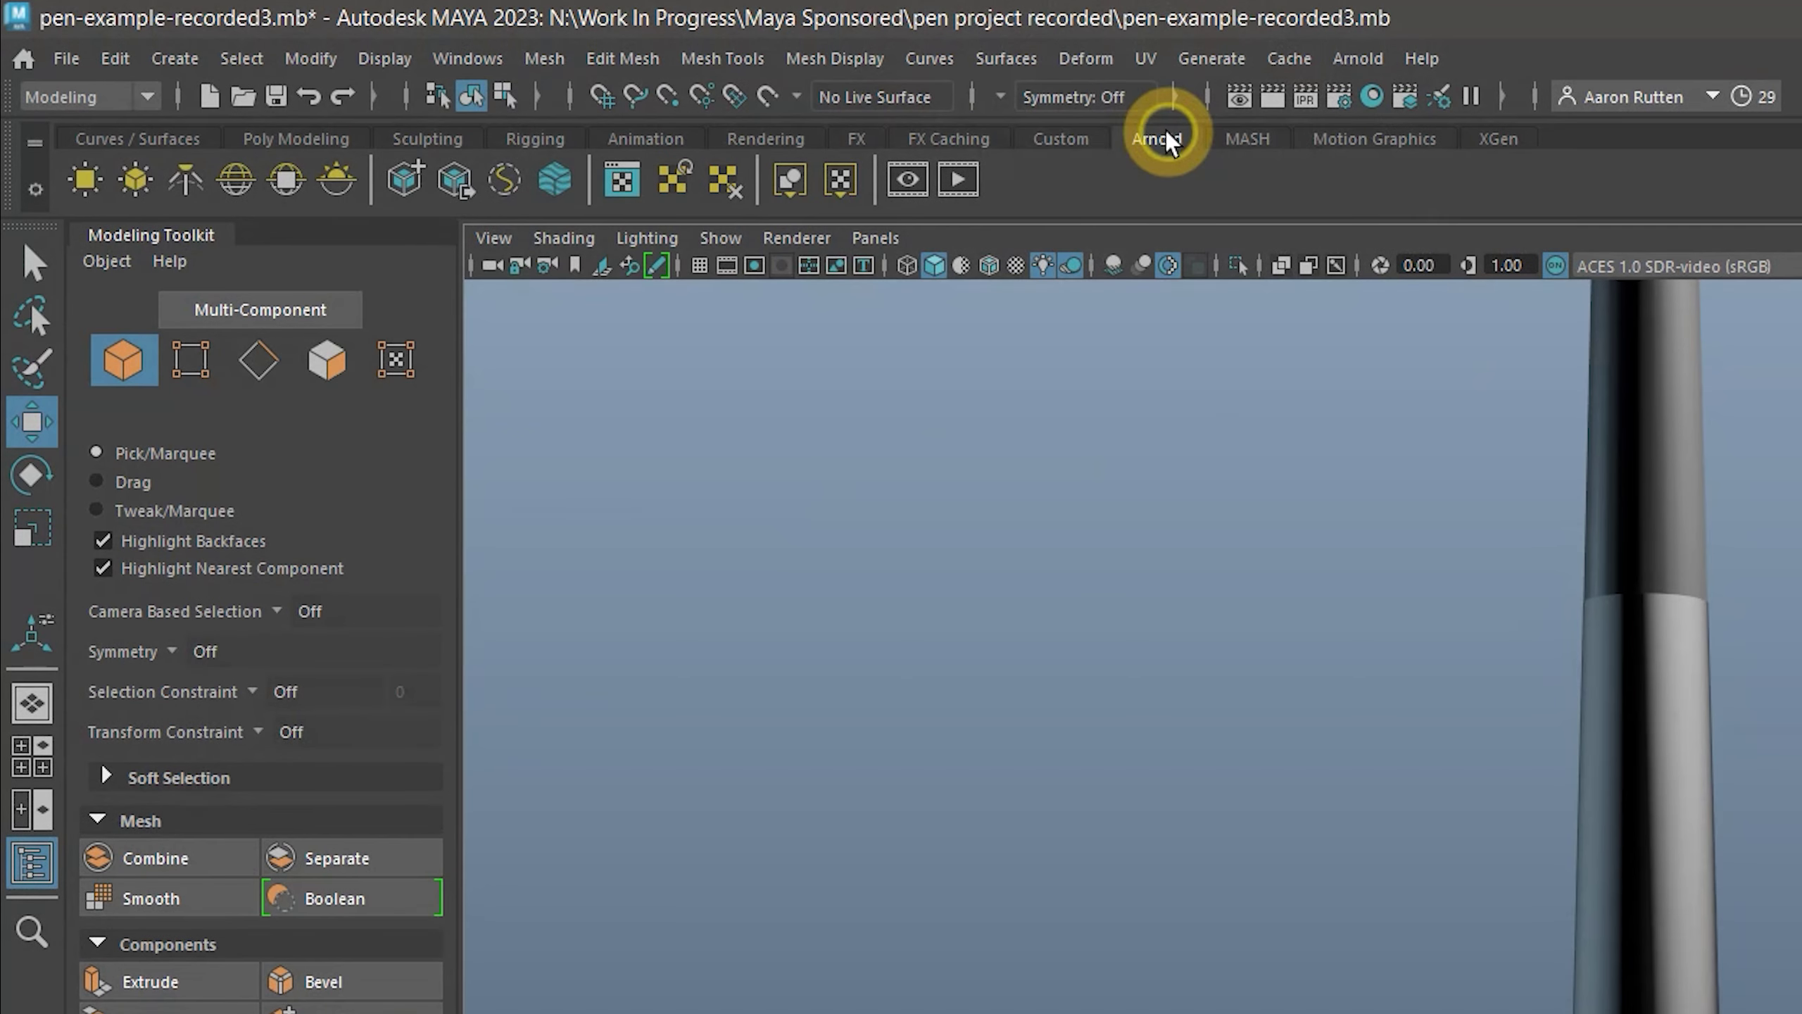
Render the pen in the Arnold RenderView using the perspShape camera
{"action": "left_click", "coordinate": [902, 179]}
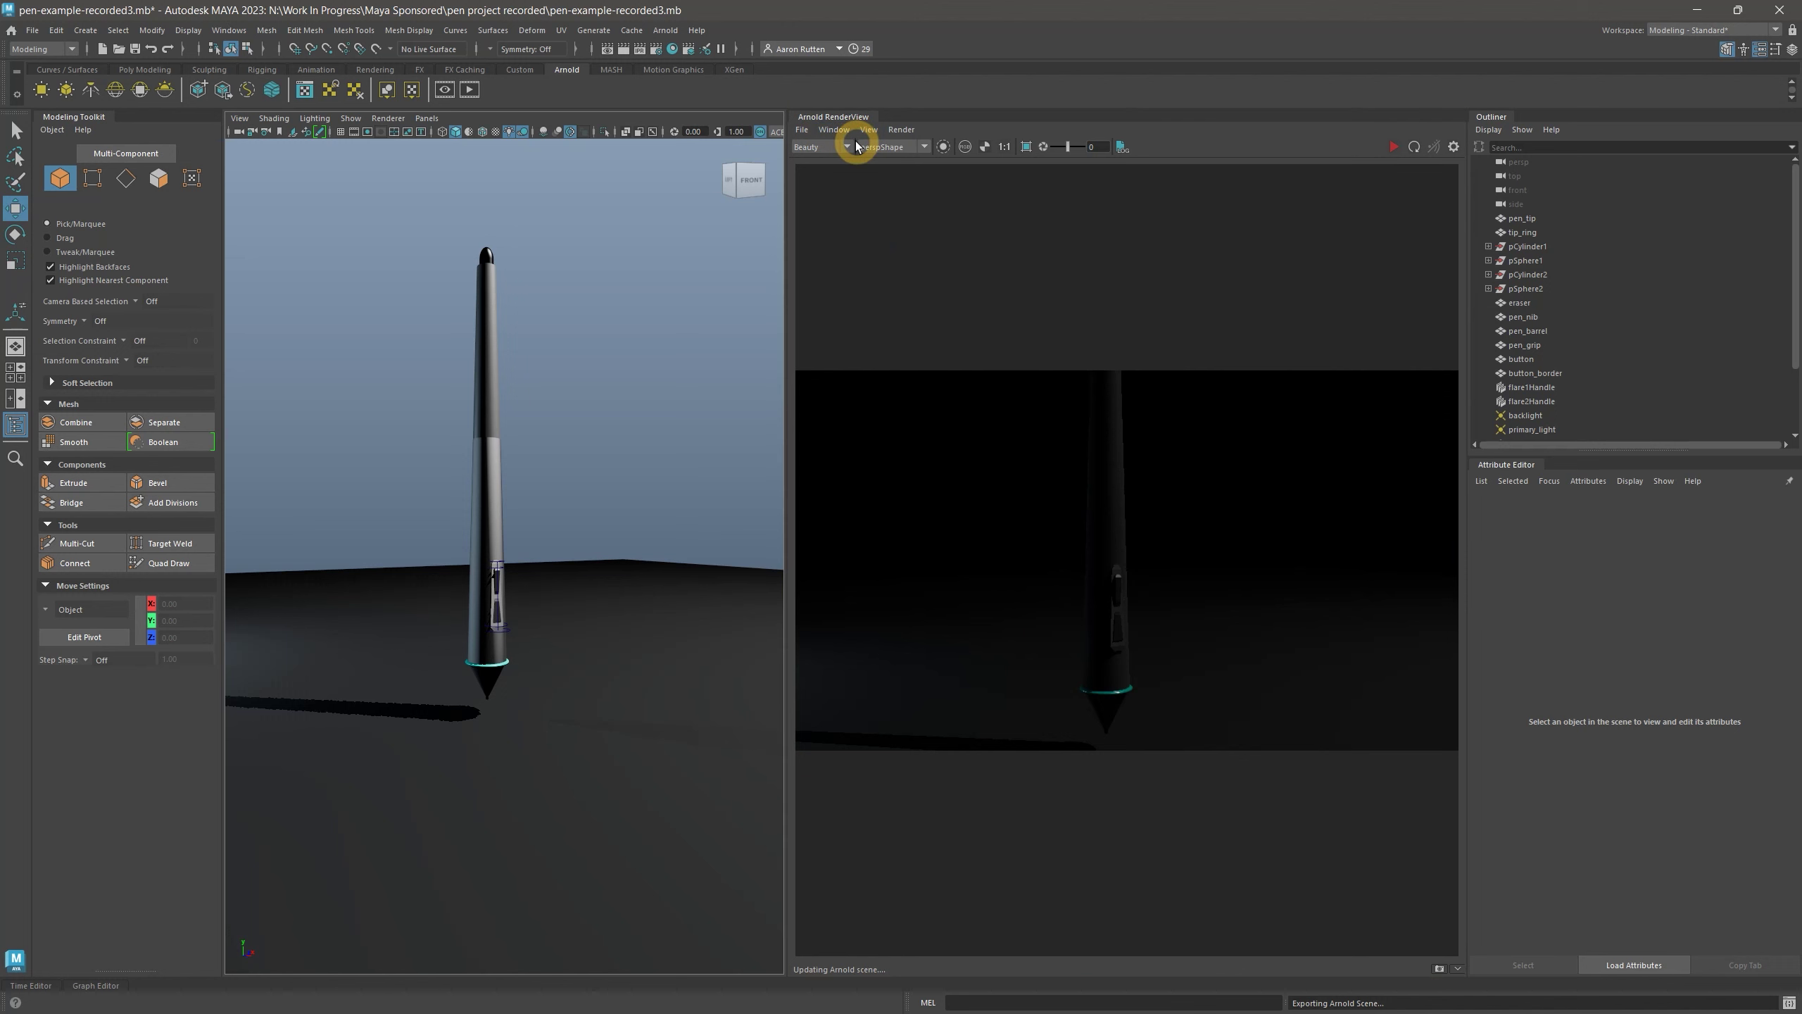
{"action": "left_click", "coordinate": [908, 147]}
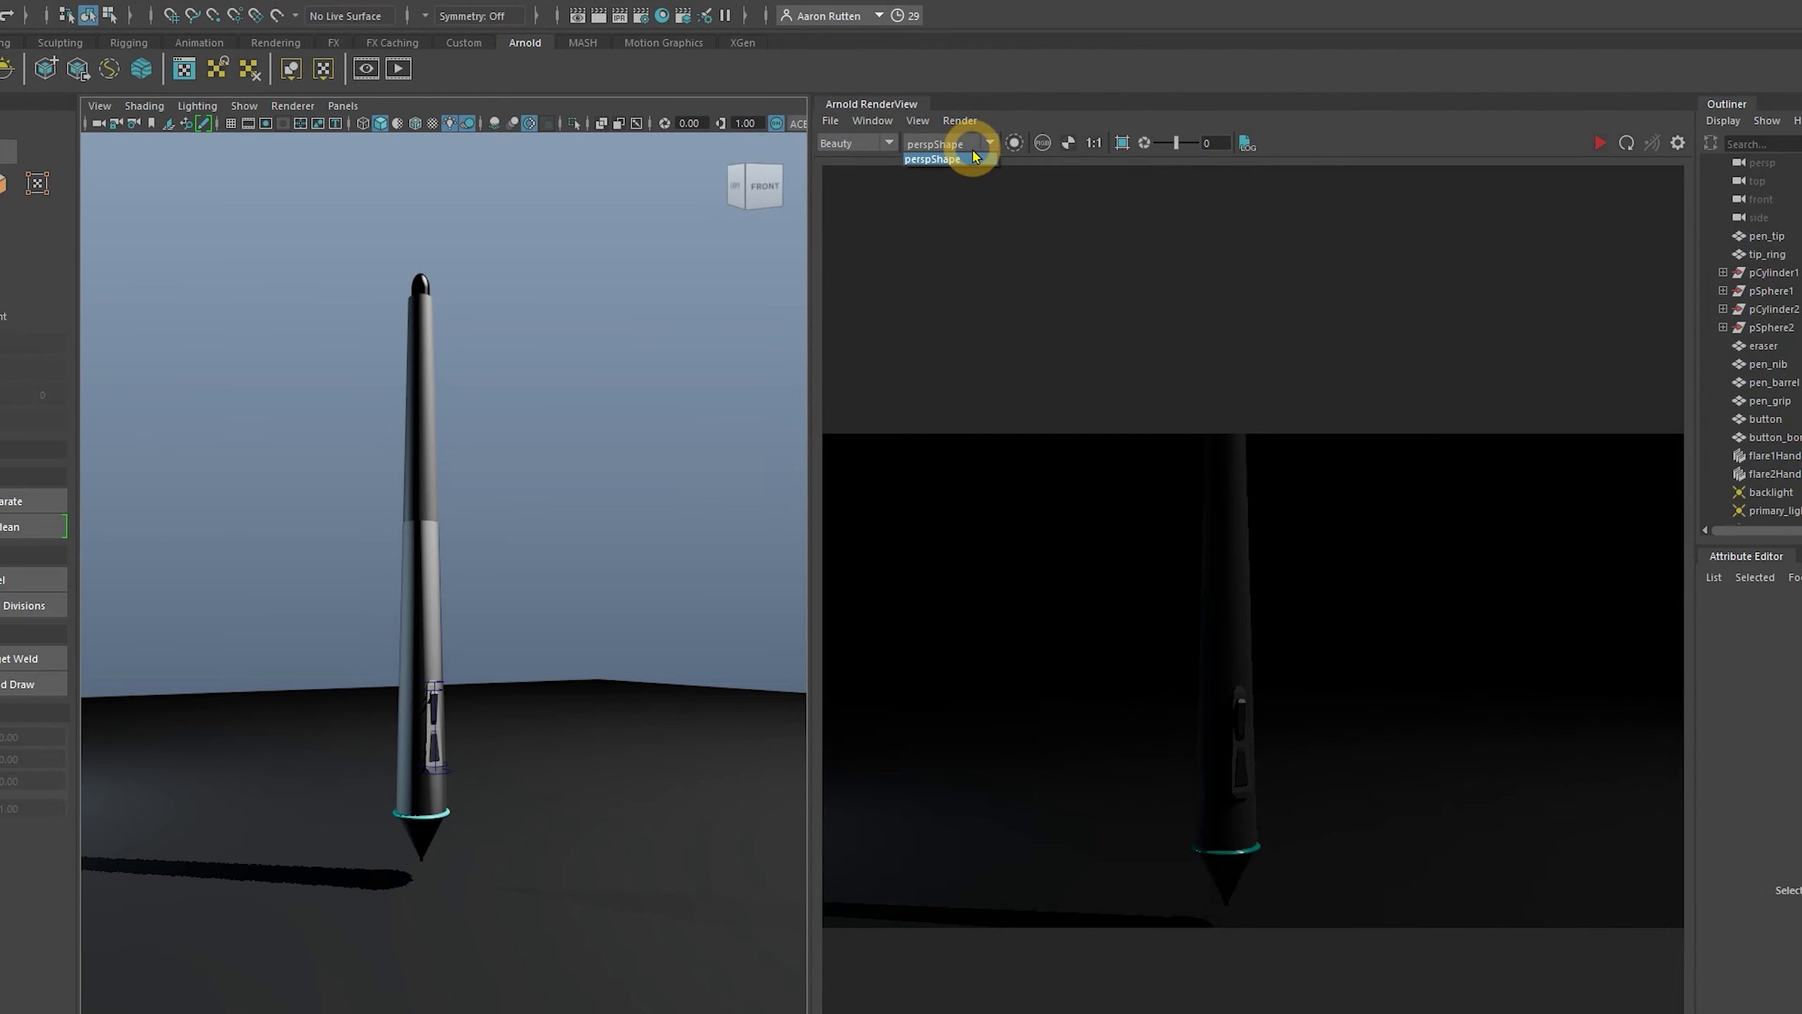
{"action": "left_click", "coordinate": [974, 157]}
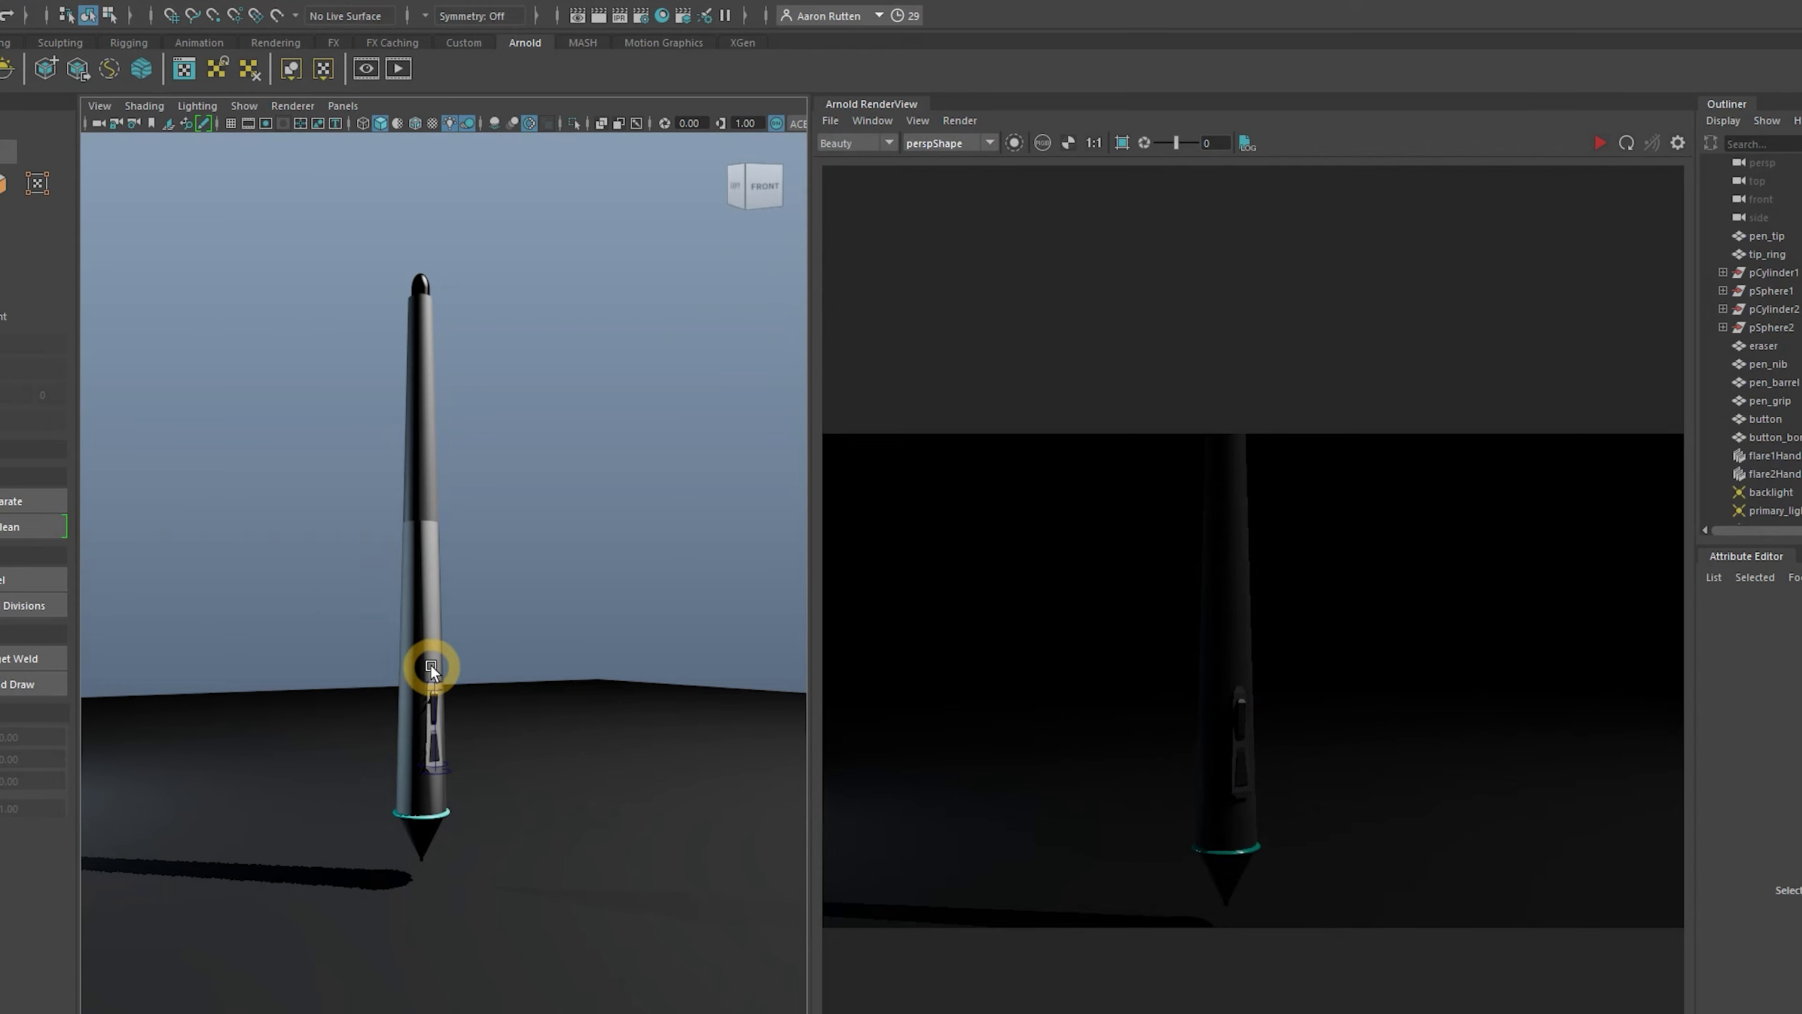
{"action": "left_click", "coordinate": [1602, 144]}
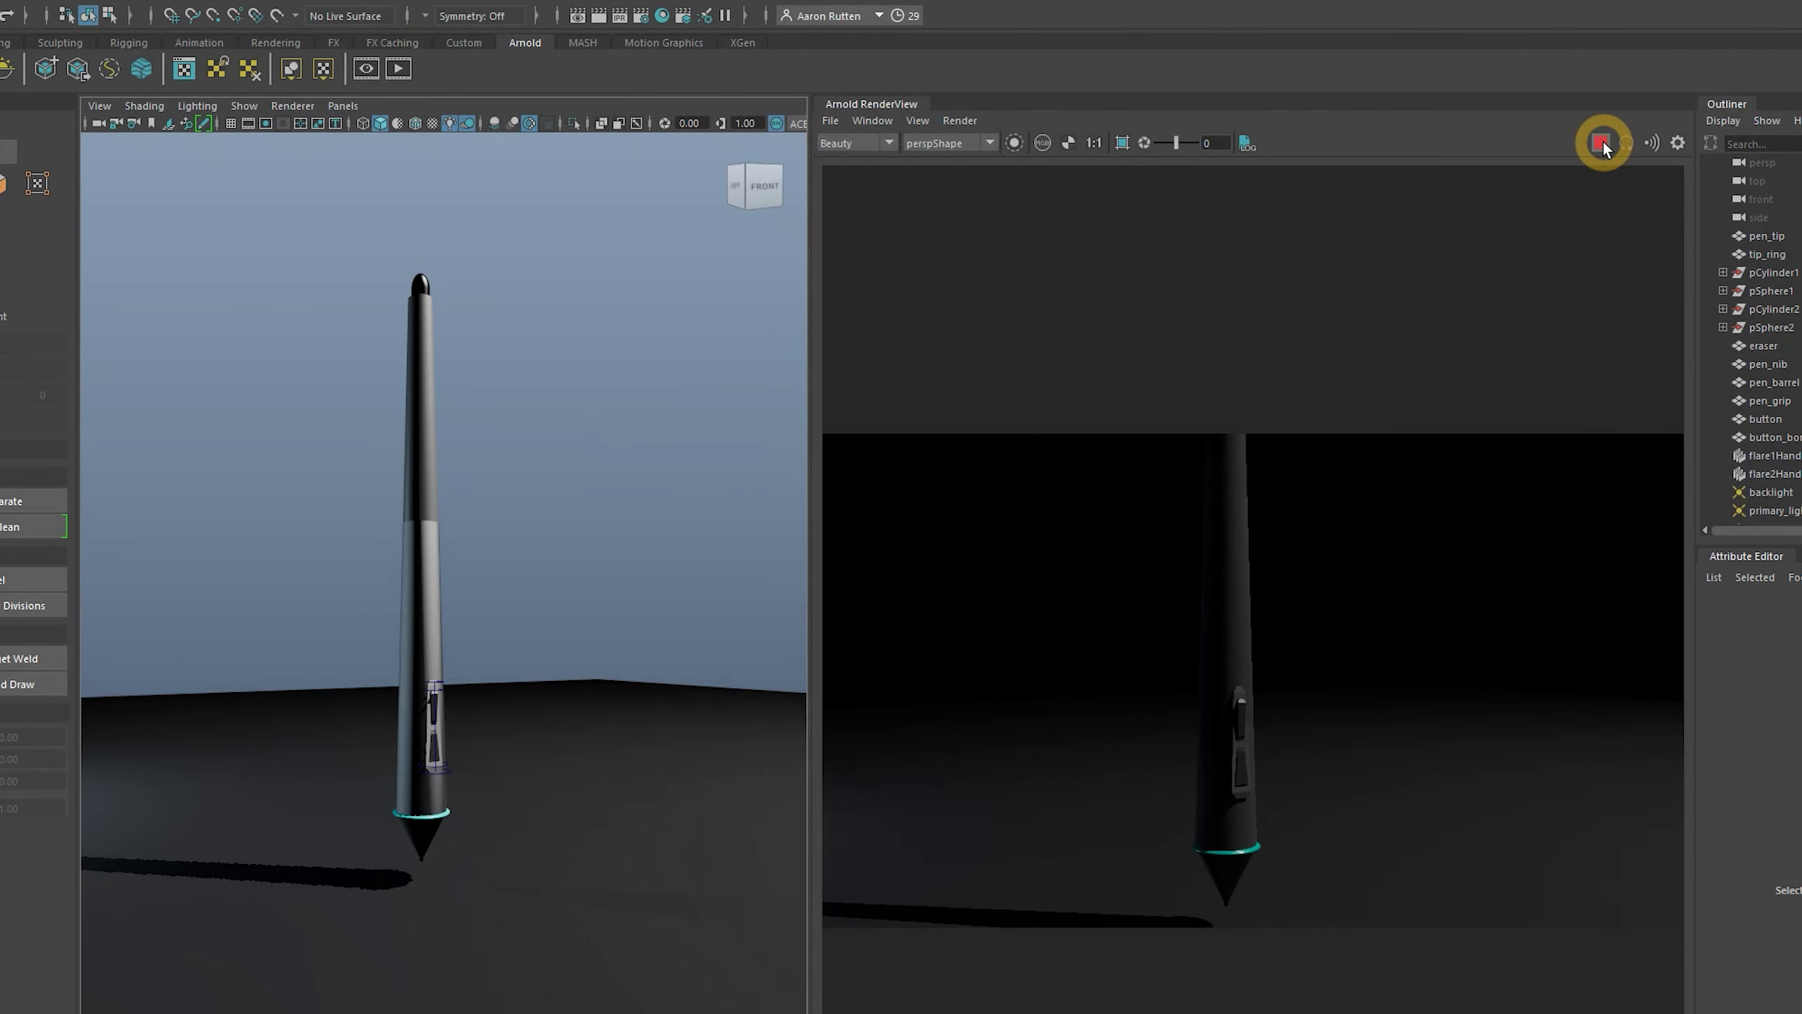
{"action": "left_click_drag", "start_coordinate": [523, 652], "coordinate": [558, 661], "text": "alt"}
{"action": "left_click", "coordinate": [1601, 145]}
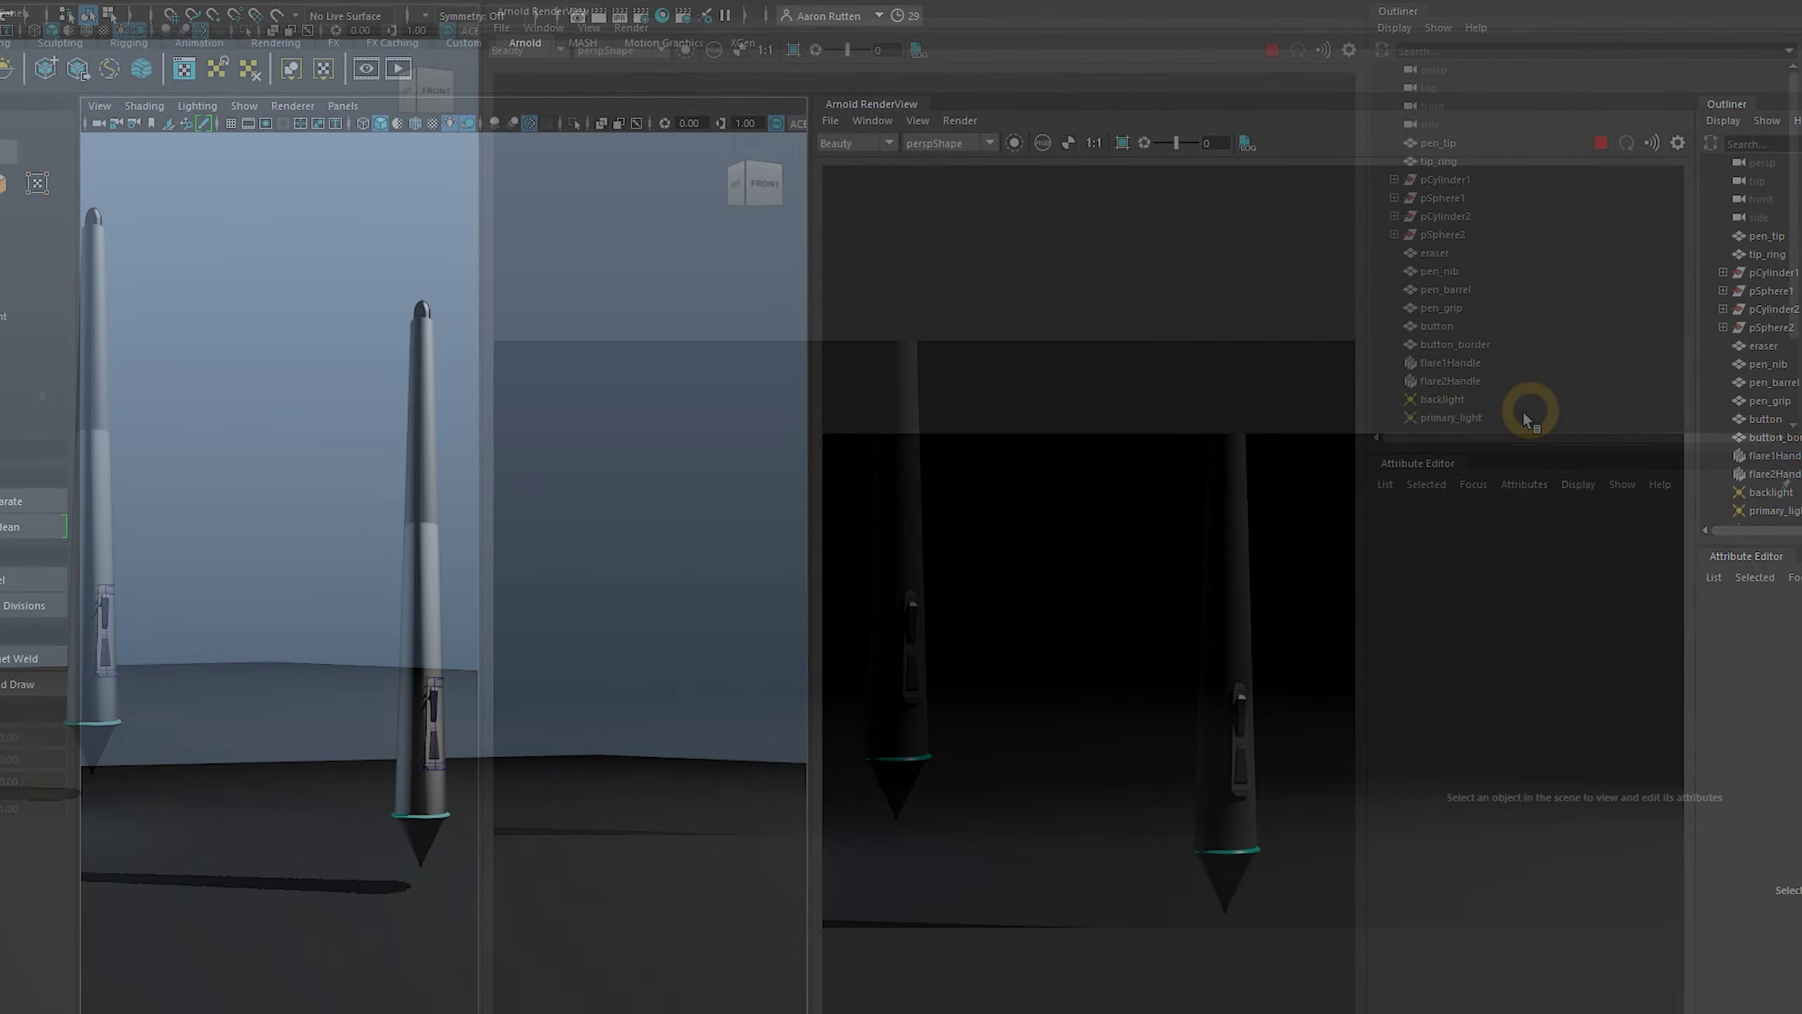
Raise primary_light's Arnold exposure and set its Samples to 3 and Radius to 4
{"action": "left_click", "coordinate": [1774, 513]}
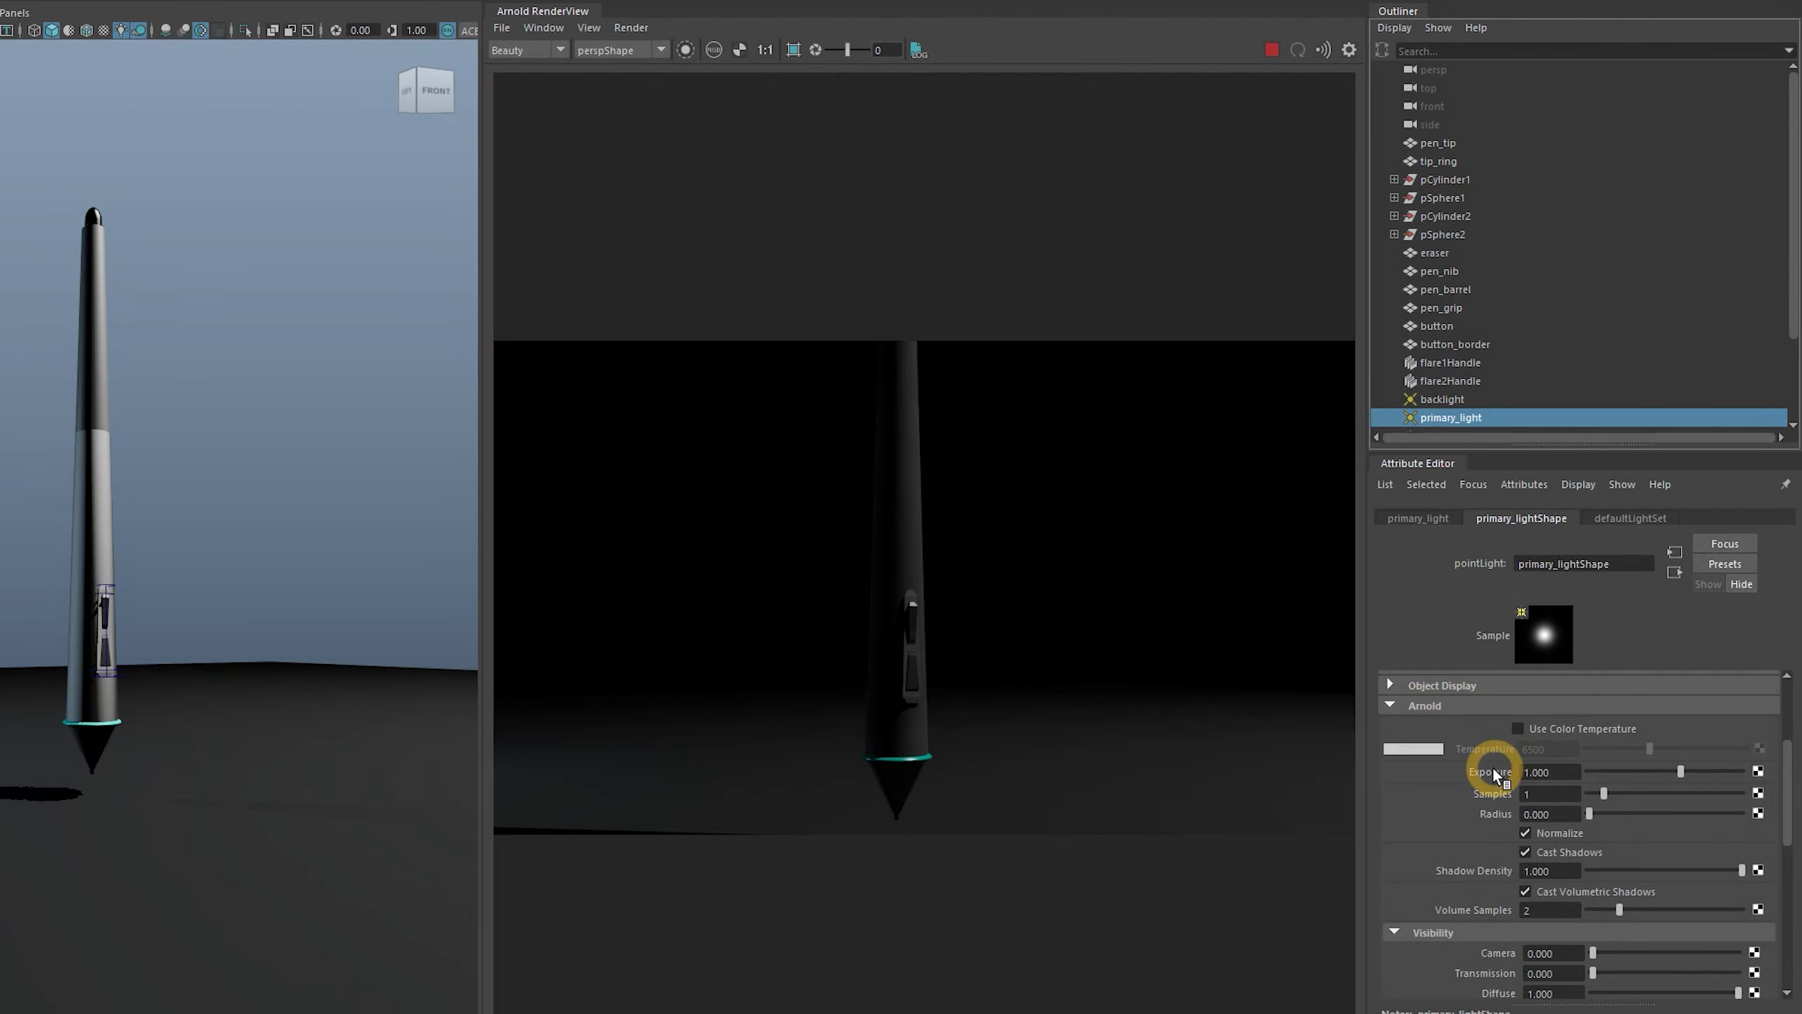
{"action": "left_click_drag", "start_coordinate": [1493, 781], "coordinate": [1560, 773]}
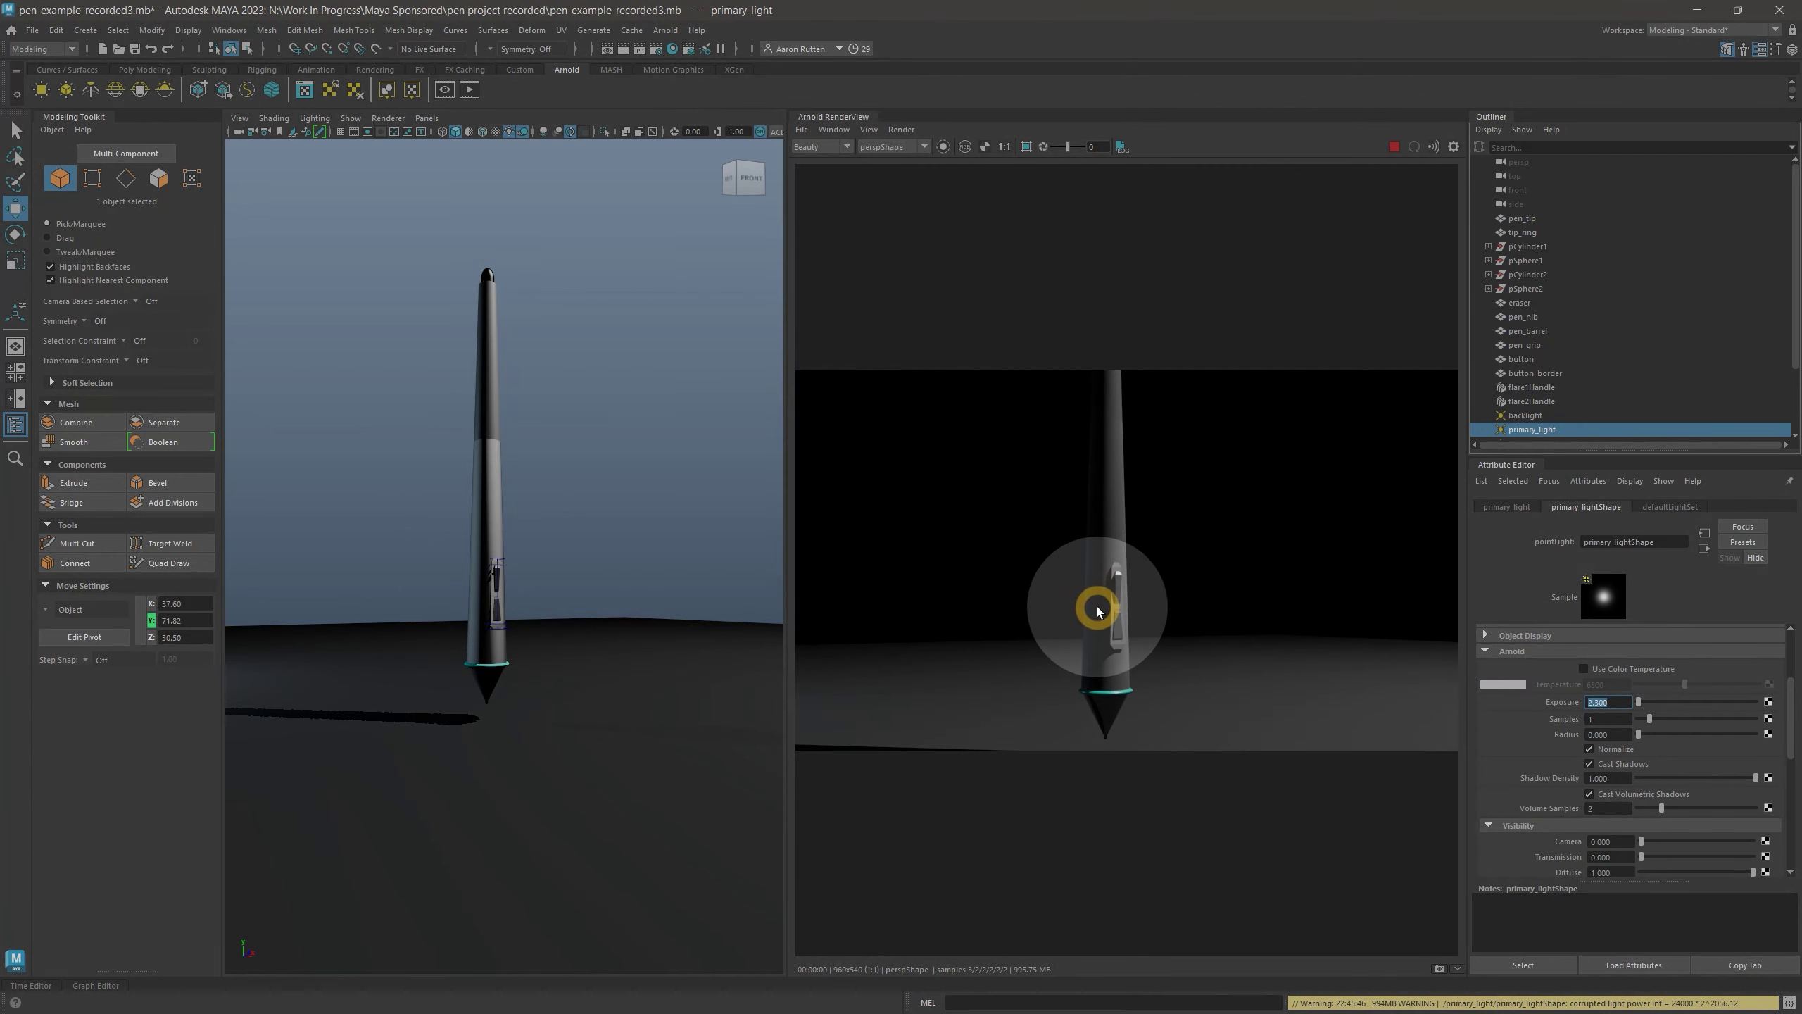
{"action": "double_click", "coordinate": [1625, 719]}
{"action": "type", "text": "3"}
{"action": "key", "text": "Return"}
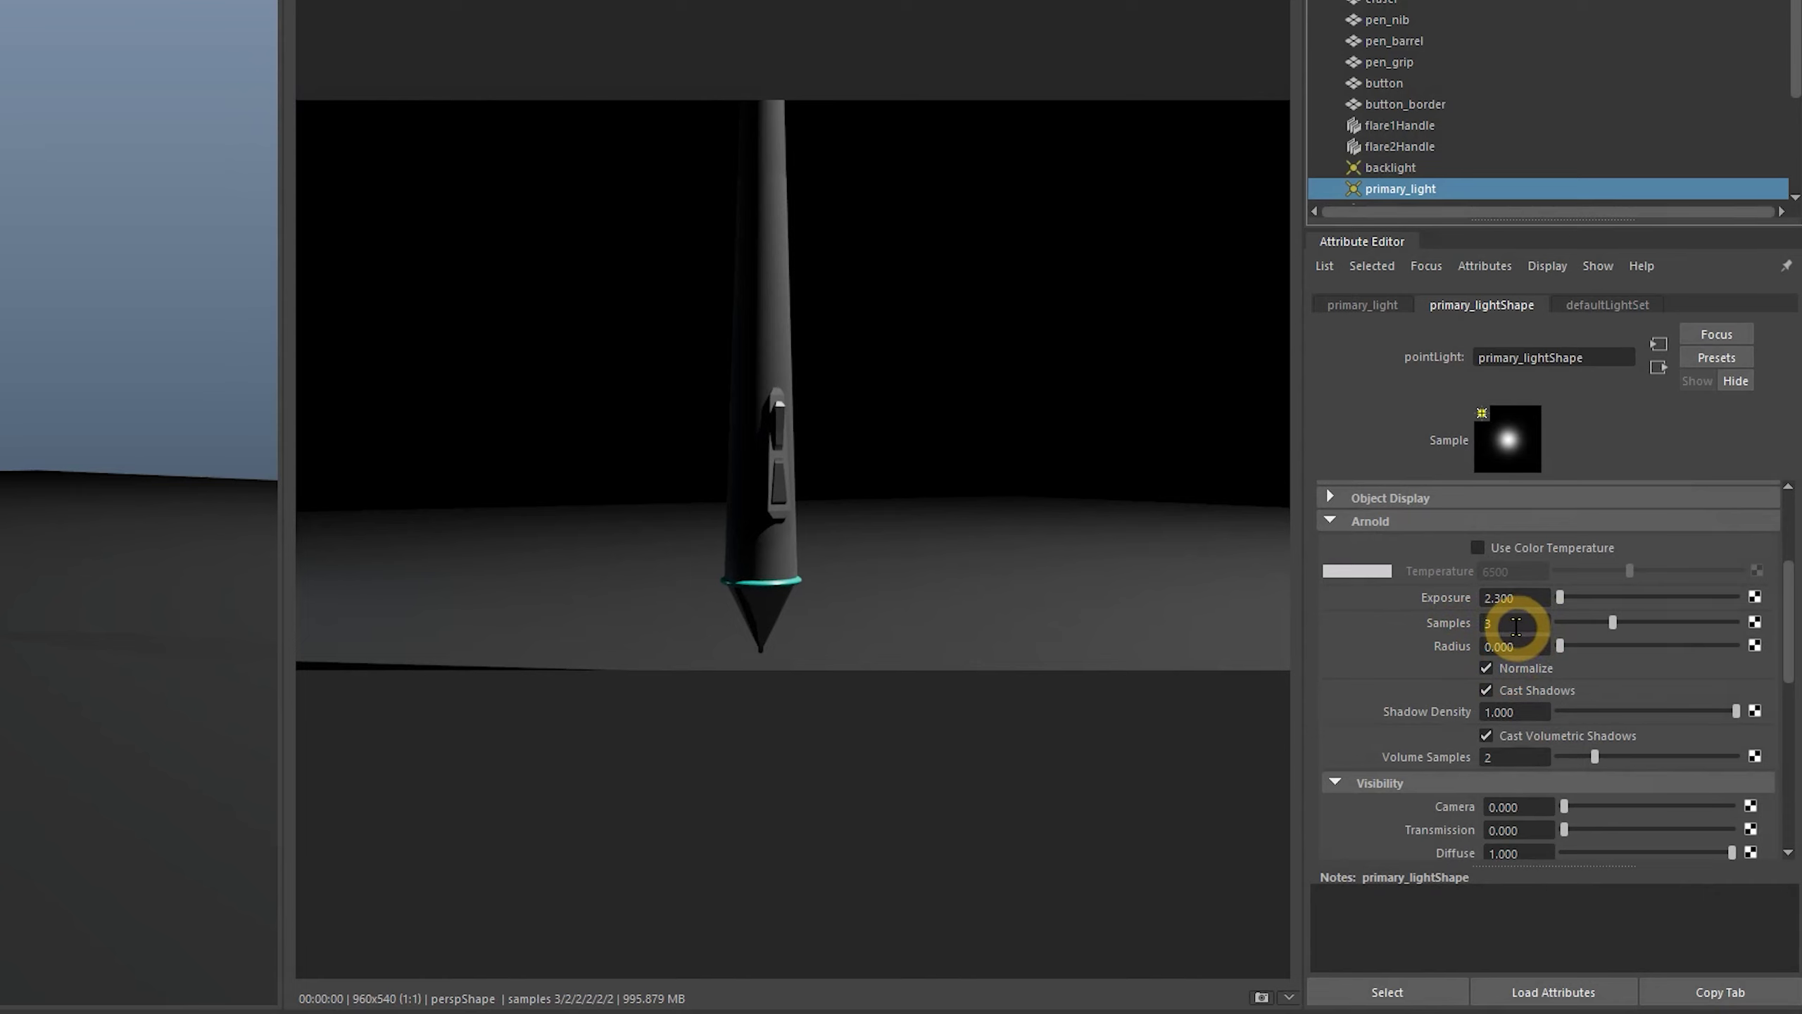
{"action": "double_click", "coordinate": [1501, 646]}
{"action": "type", "text": "4"}
{"action": "key", "text": "Return"}
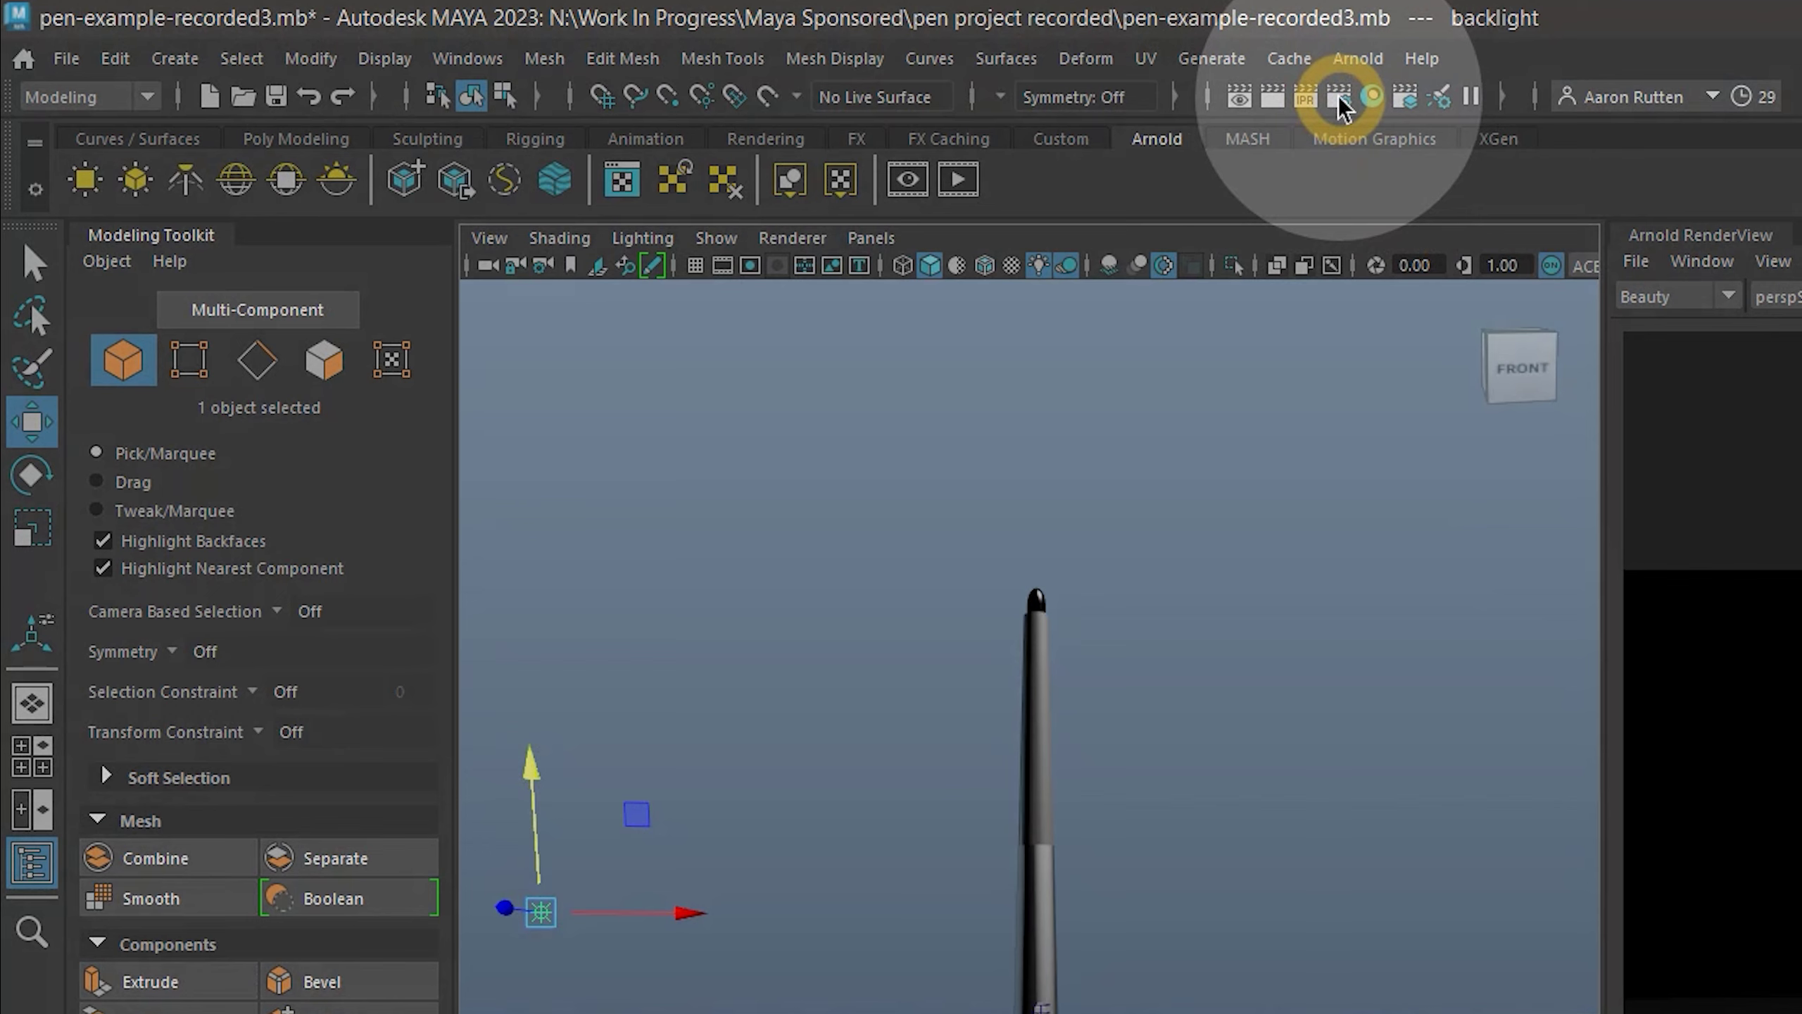
In Render Settings, start from the Full_1024 preset and set the image size to 2560 × 1440
{"action": "left_click", "coordinate": [1340, 100]}
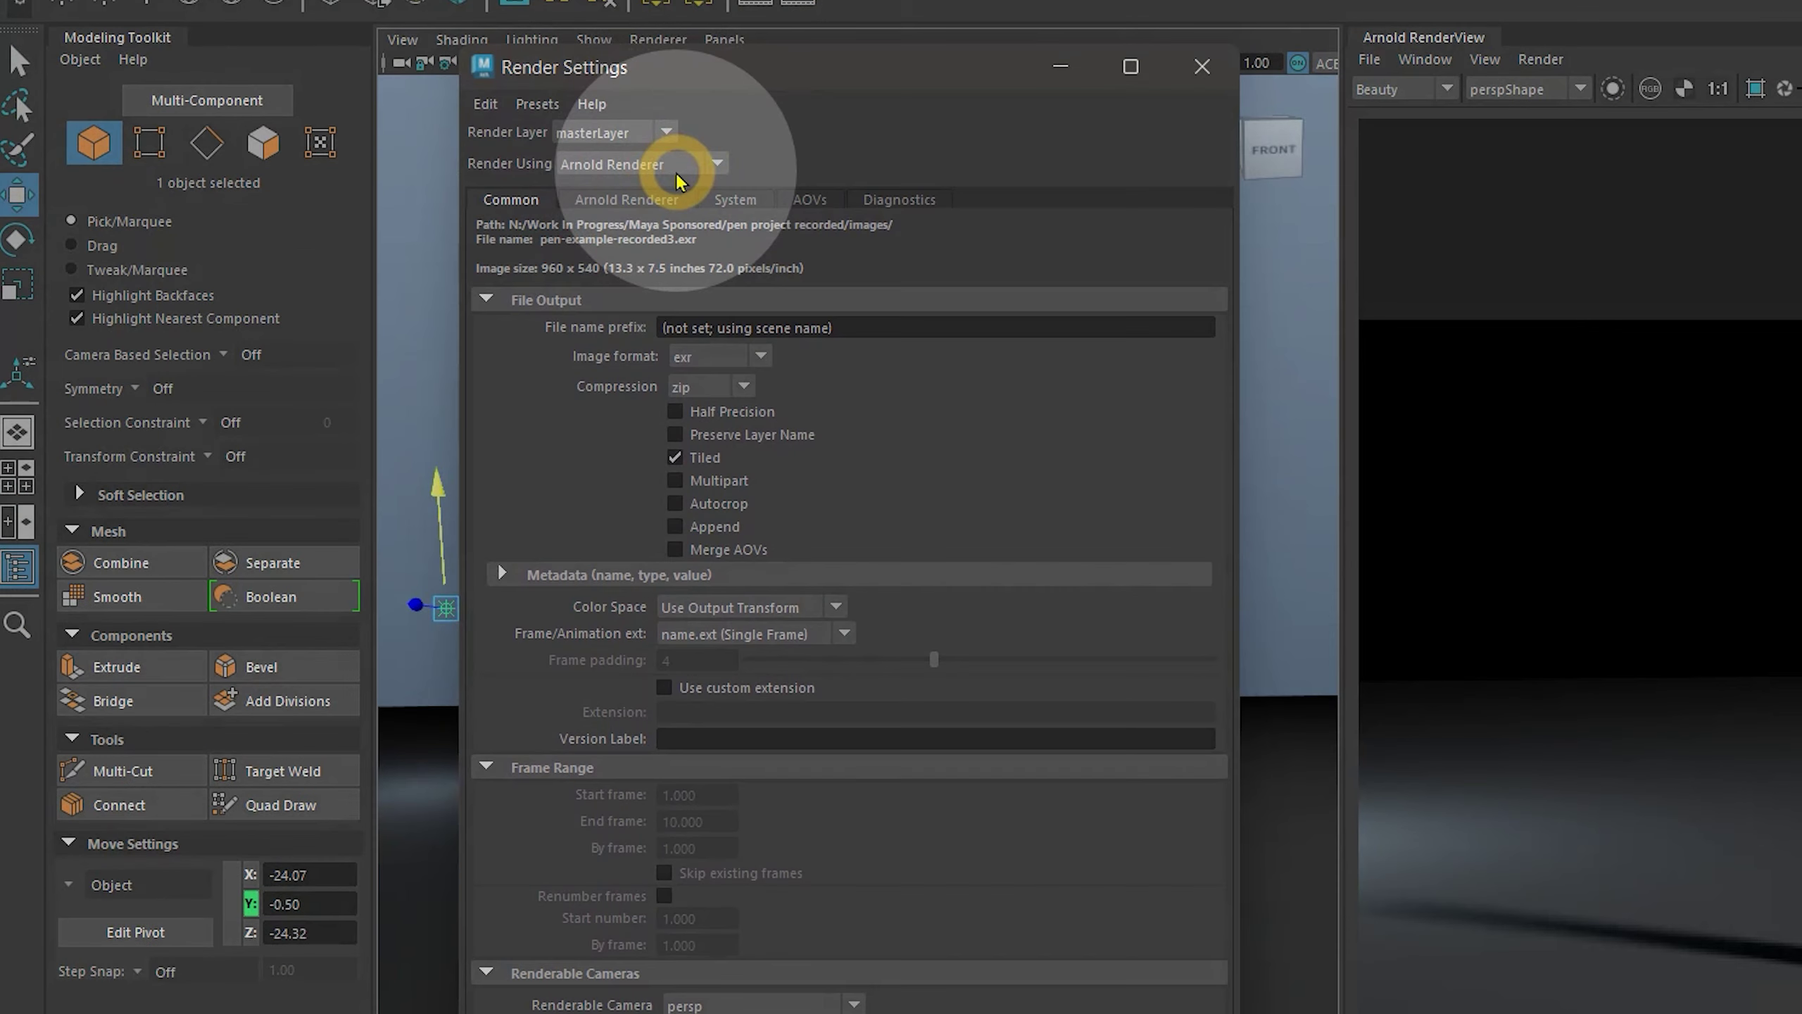
{"action": "left_click", "coordinate": [677, 176]}
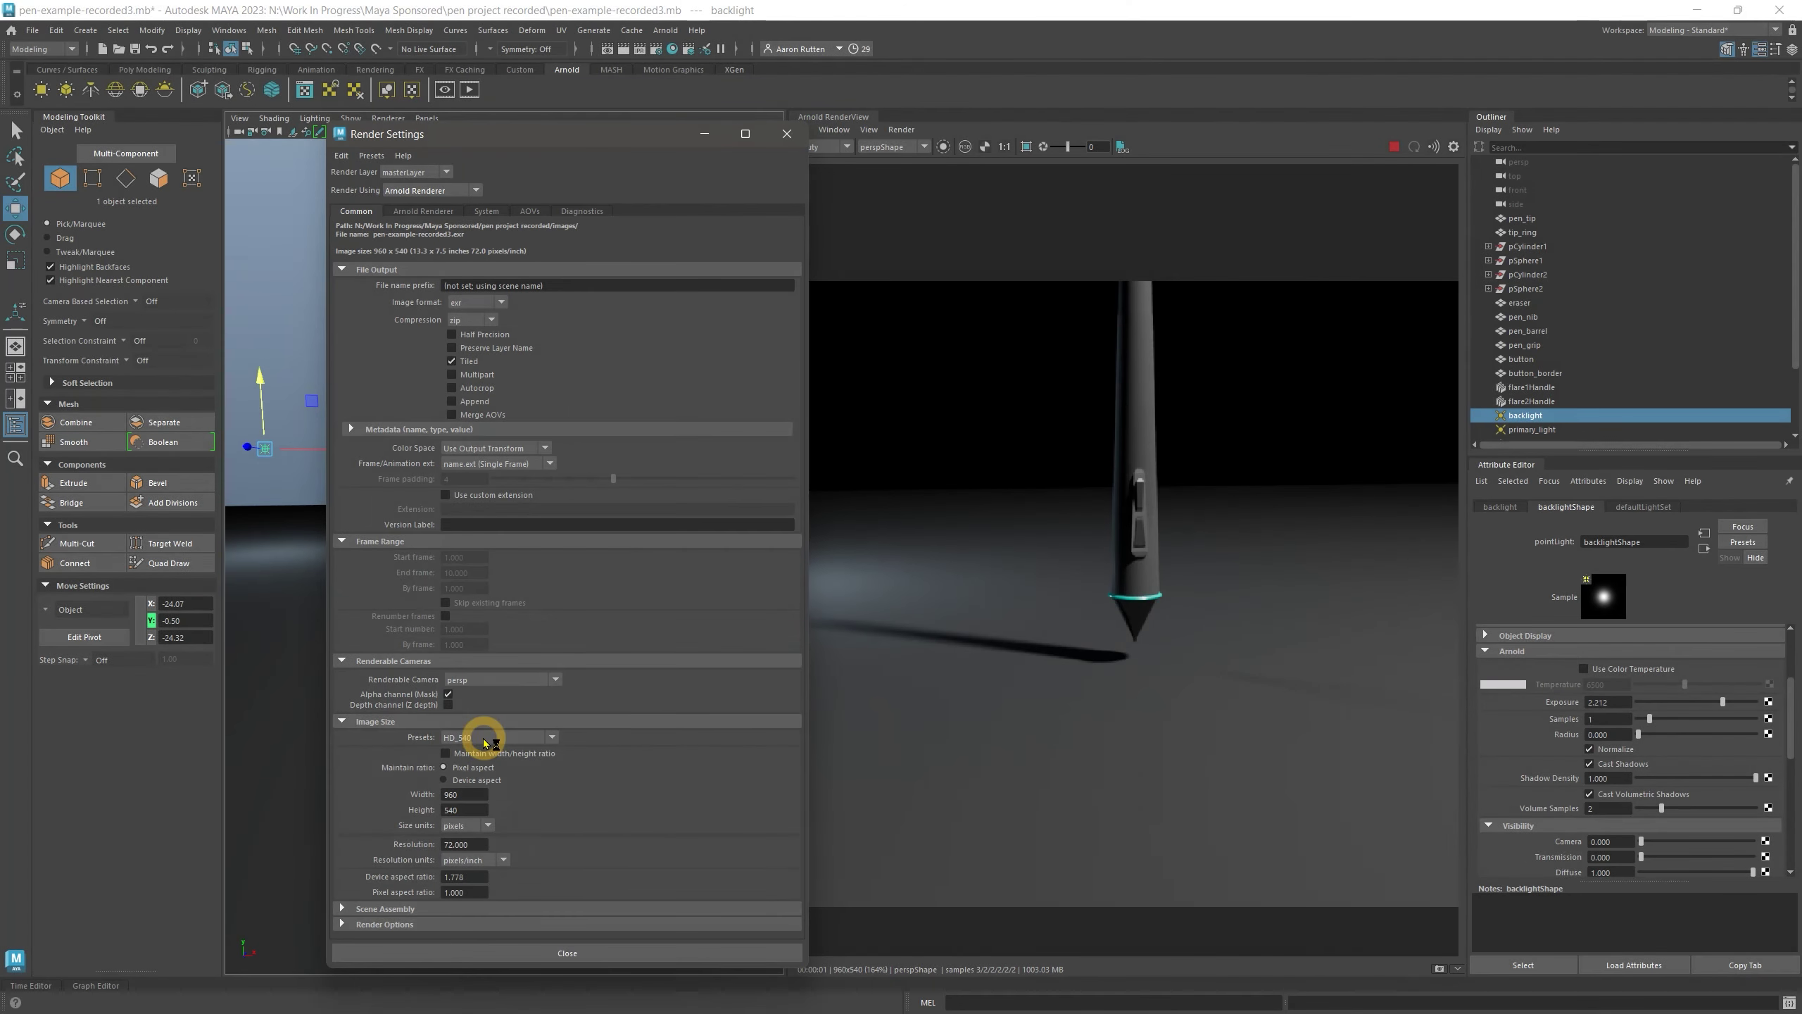
{"action": "left_click", "coordinate": [981, 516]}
{"action": "left_click", "coordinate": [984, 739]}
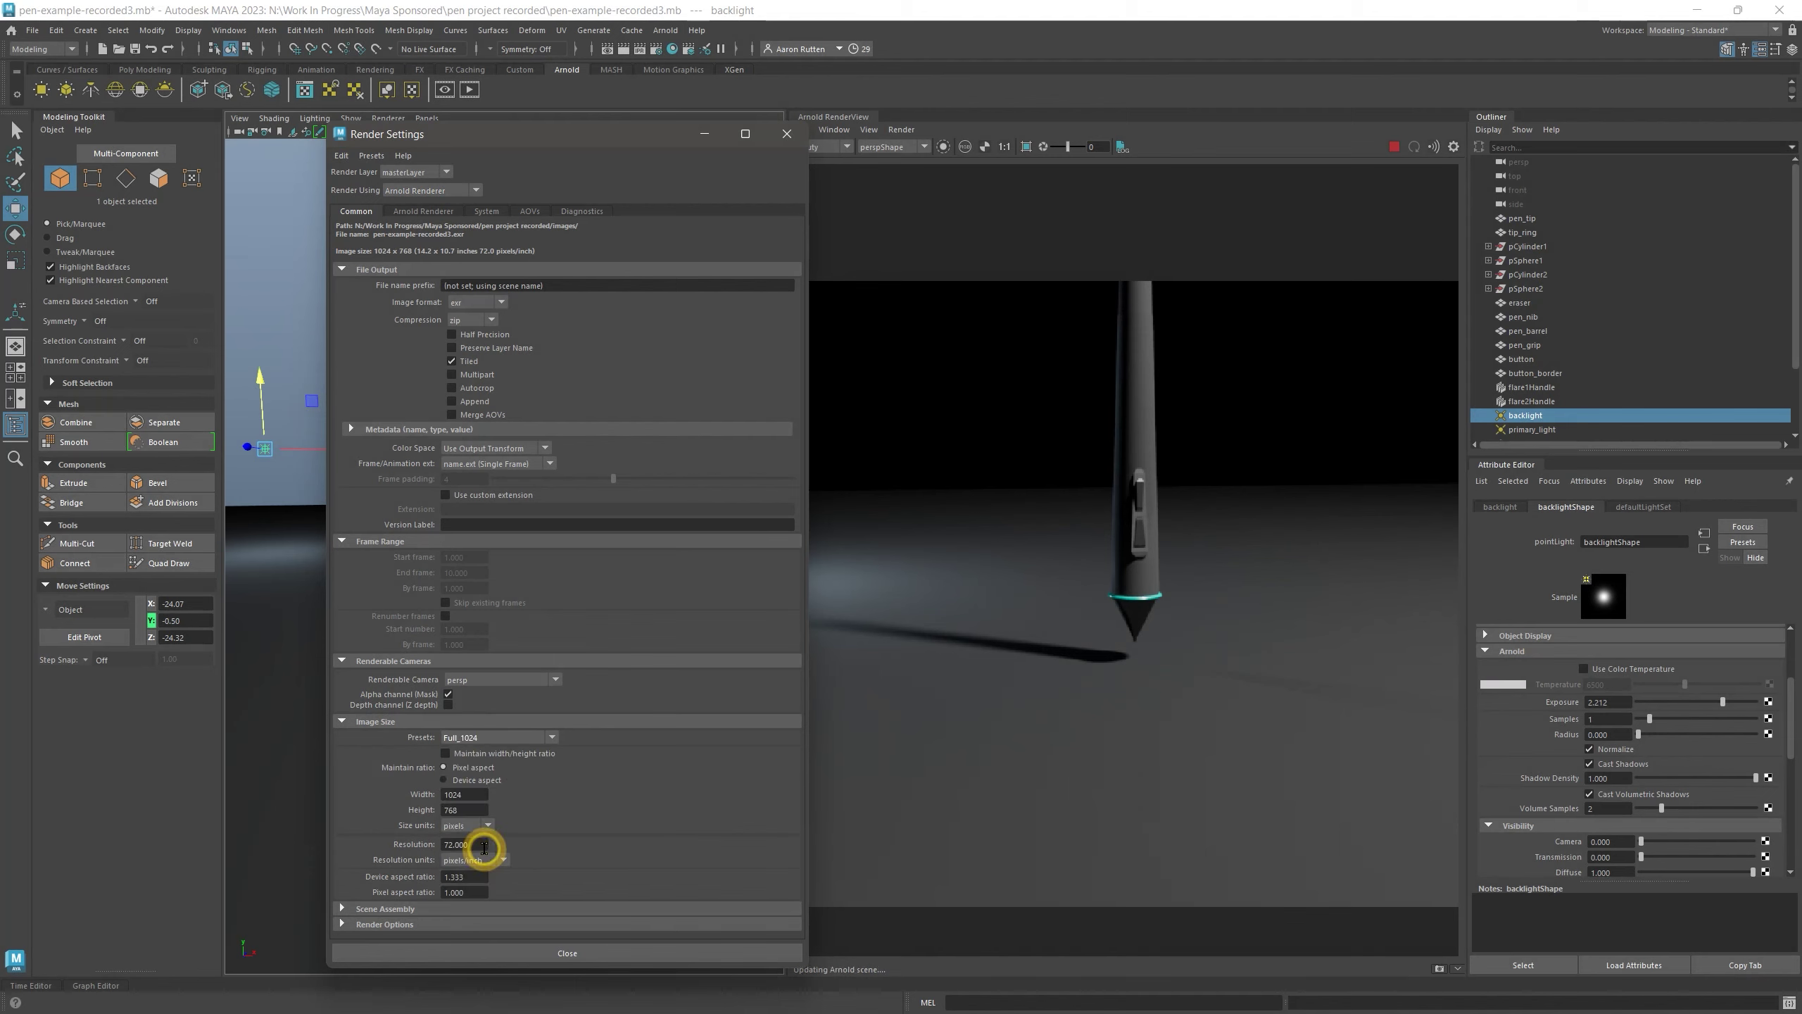
{"action": "double_click", "coordinate": [454, 795]}
{"action": "type", "text": "2560"}
{"action": "key", "text": "Tab"}
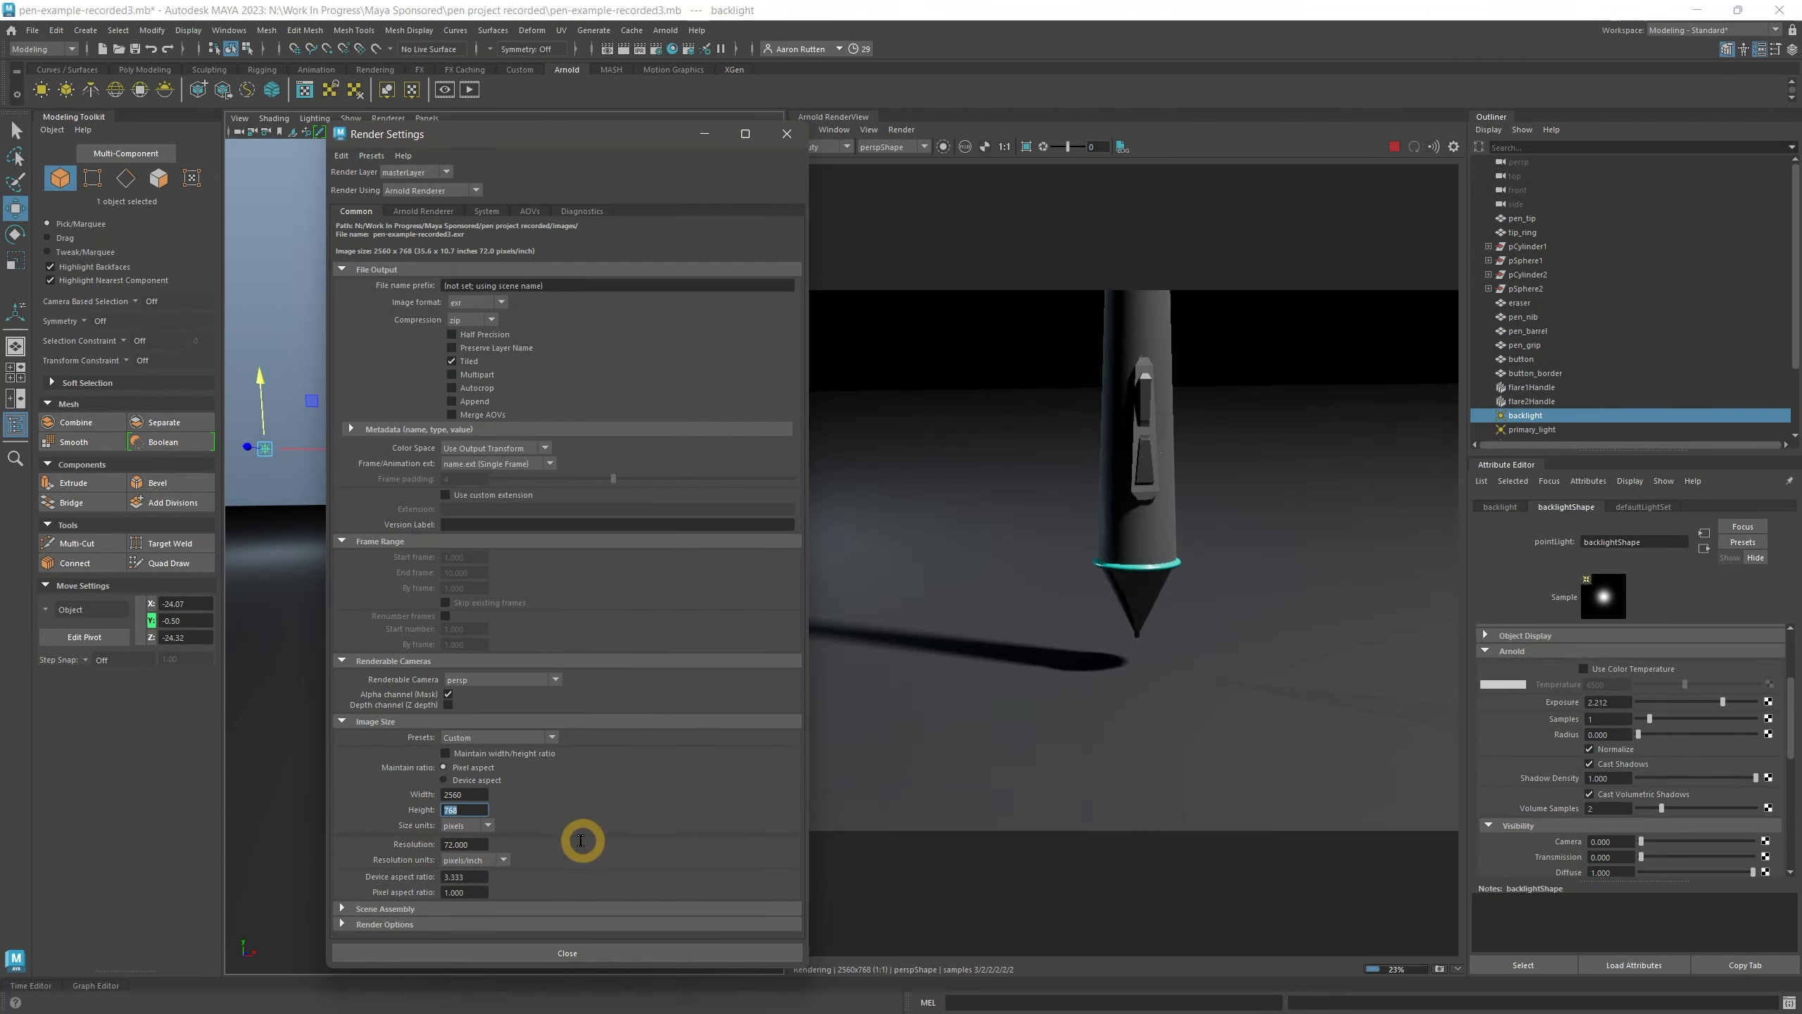
{"action": "type", "text": "1440"}
{"action": "key", "text": "Tab"}
{"action": "left_click", "coordinate": [487, 304]}
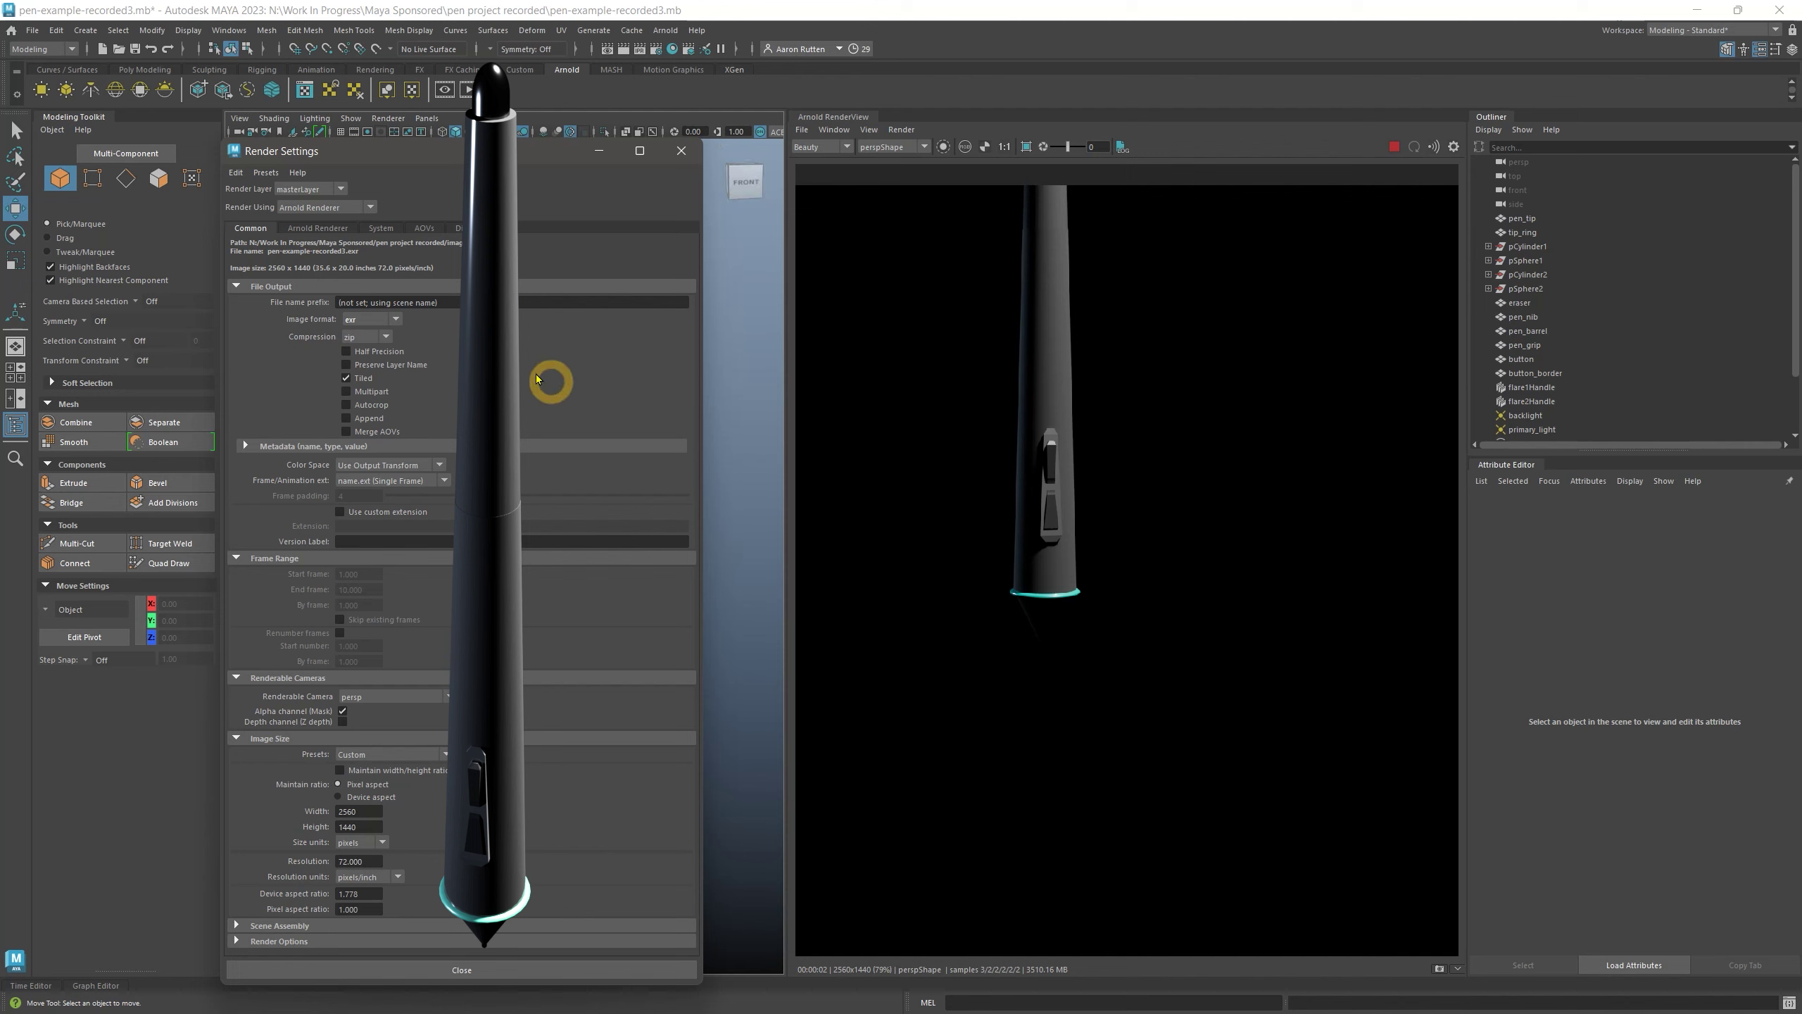
Choose exr as the render output image format
{"action": "left_click", "coordinate": [376, 321]}
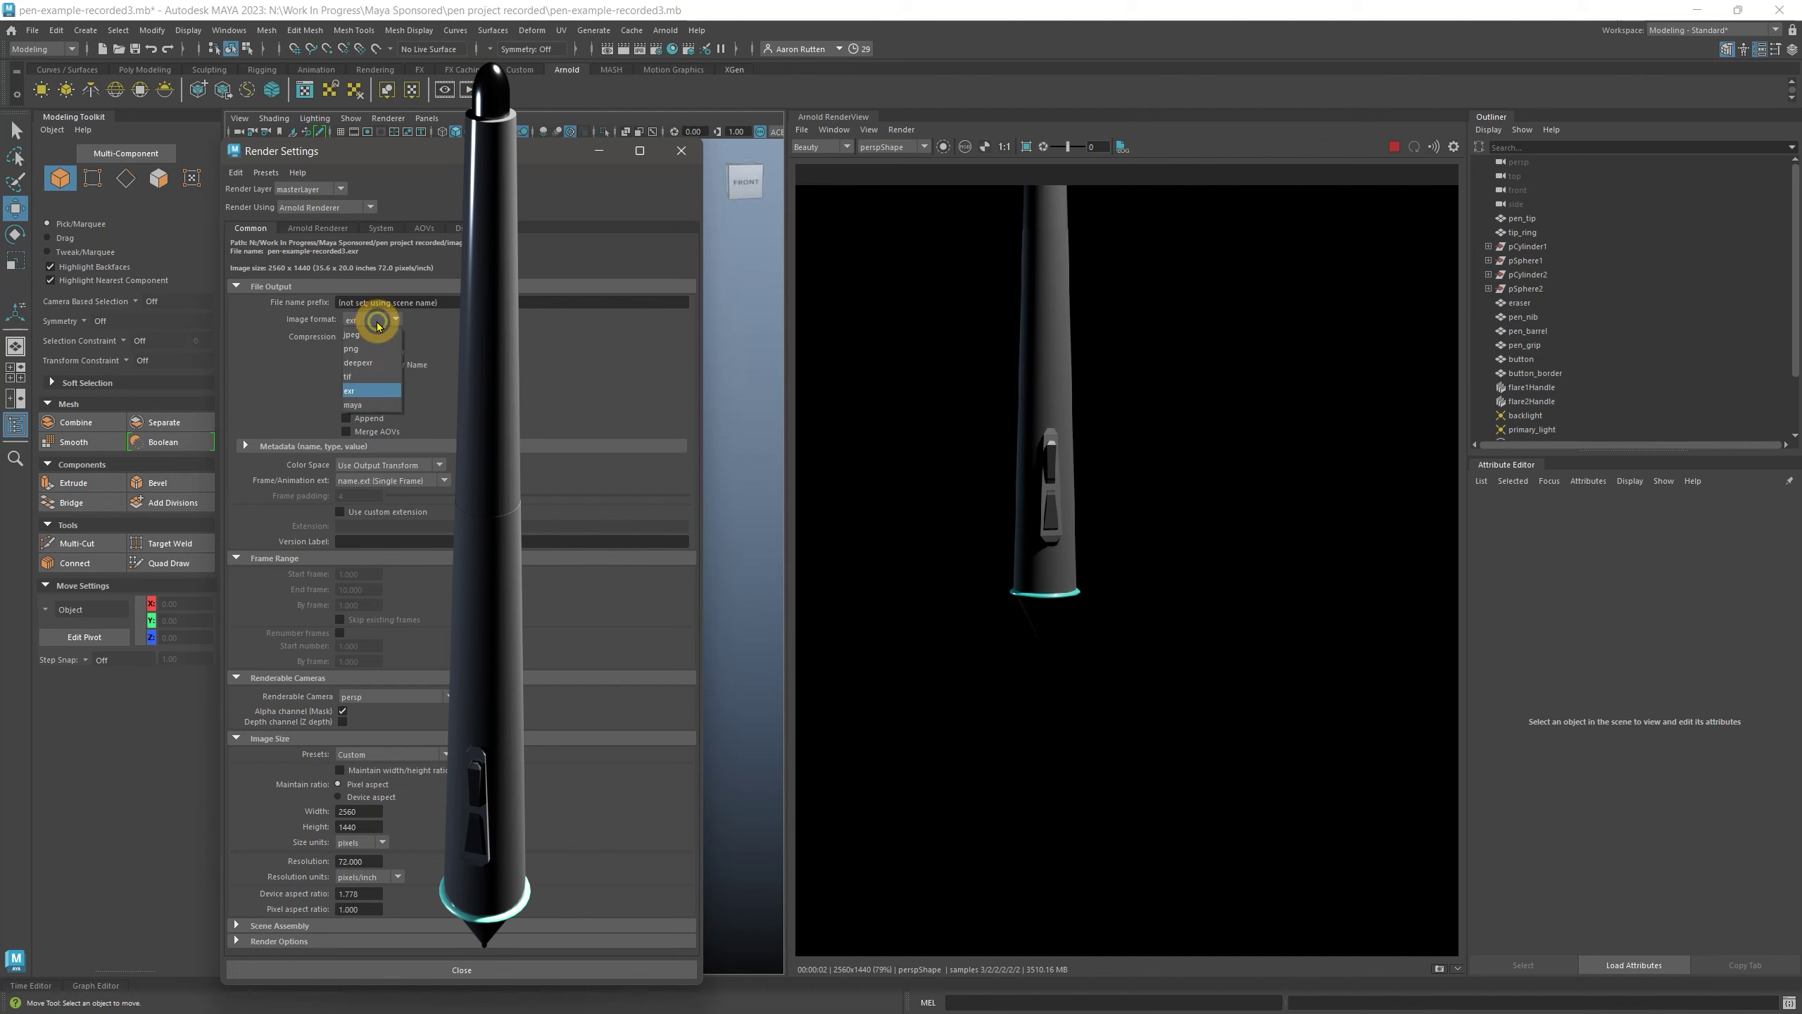
{"action": "left_click", "coordinate": [361, 377]}
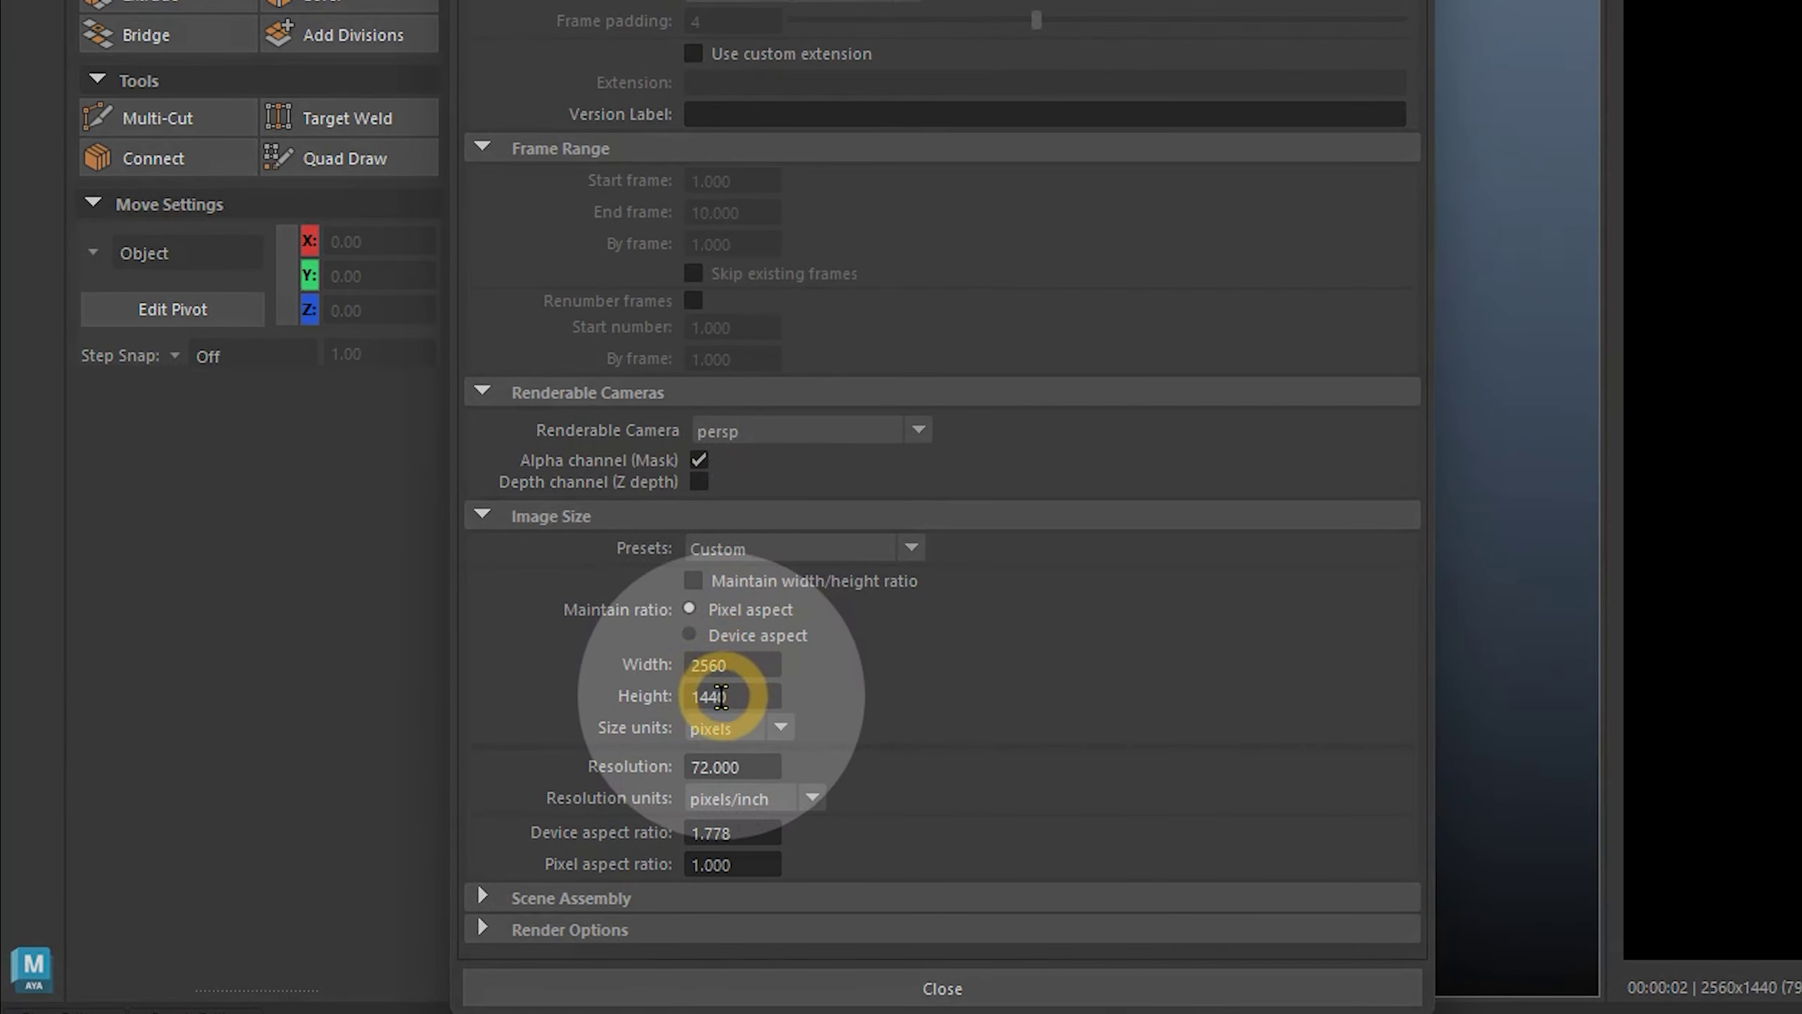
{"action": "left_click", "coordinate": [660, 250]}
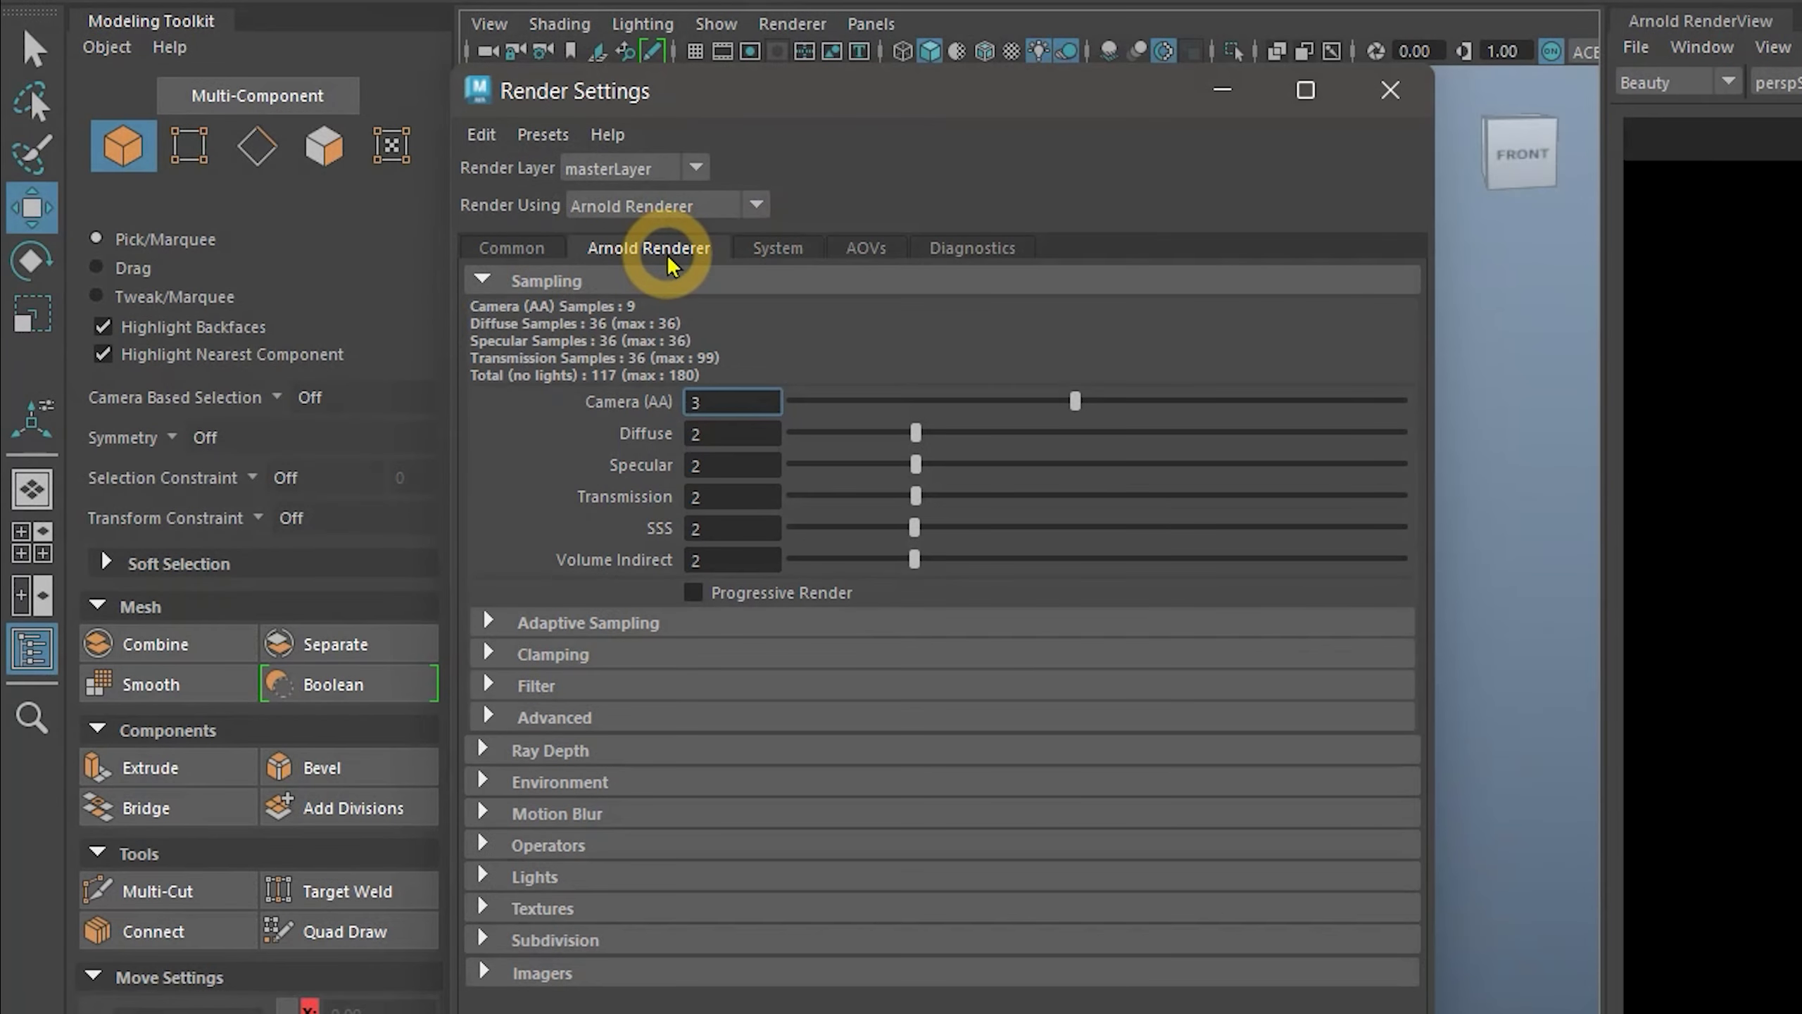
Adjust Specular samples, then add an aiRaySwitch background shader with a darker Camera ray colour
{"action": "left_click", "coordinate": [778, 468]}
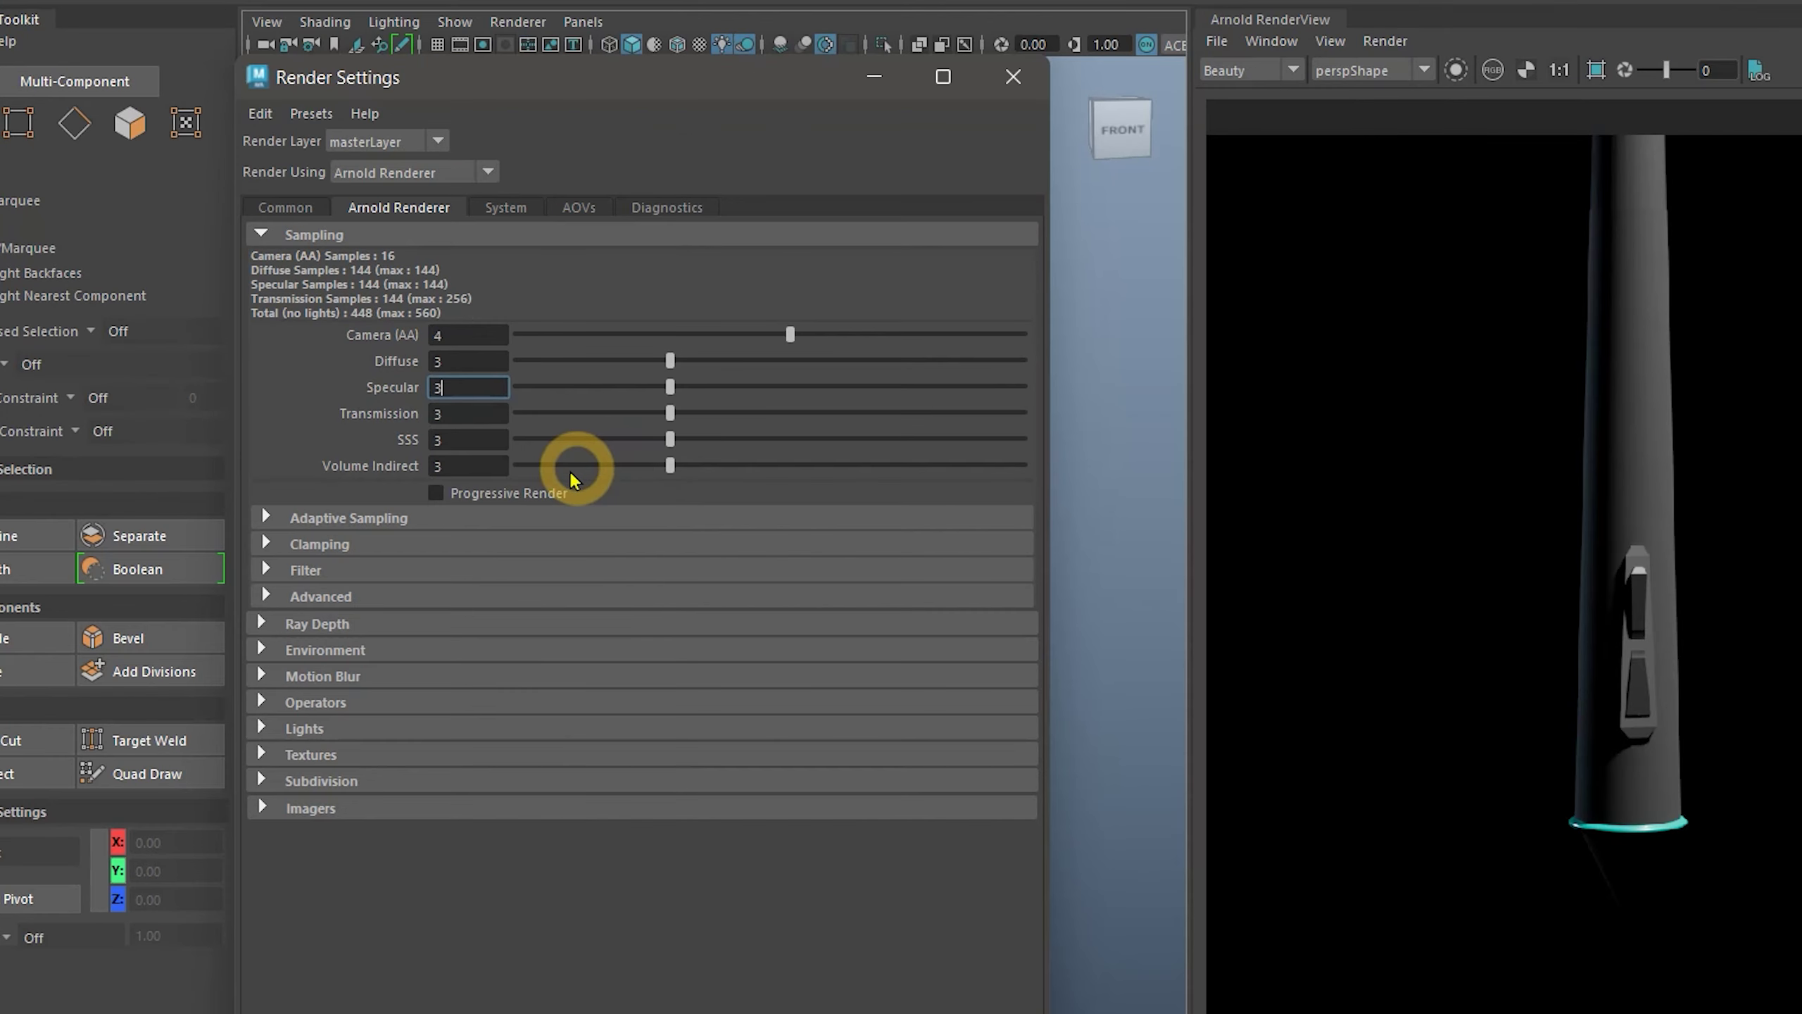
{"action": "left_click", "coordinate": [261, 649]}
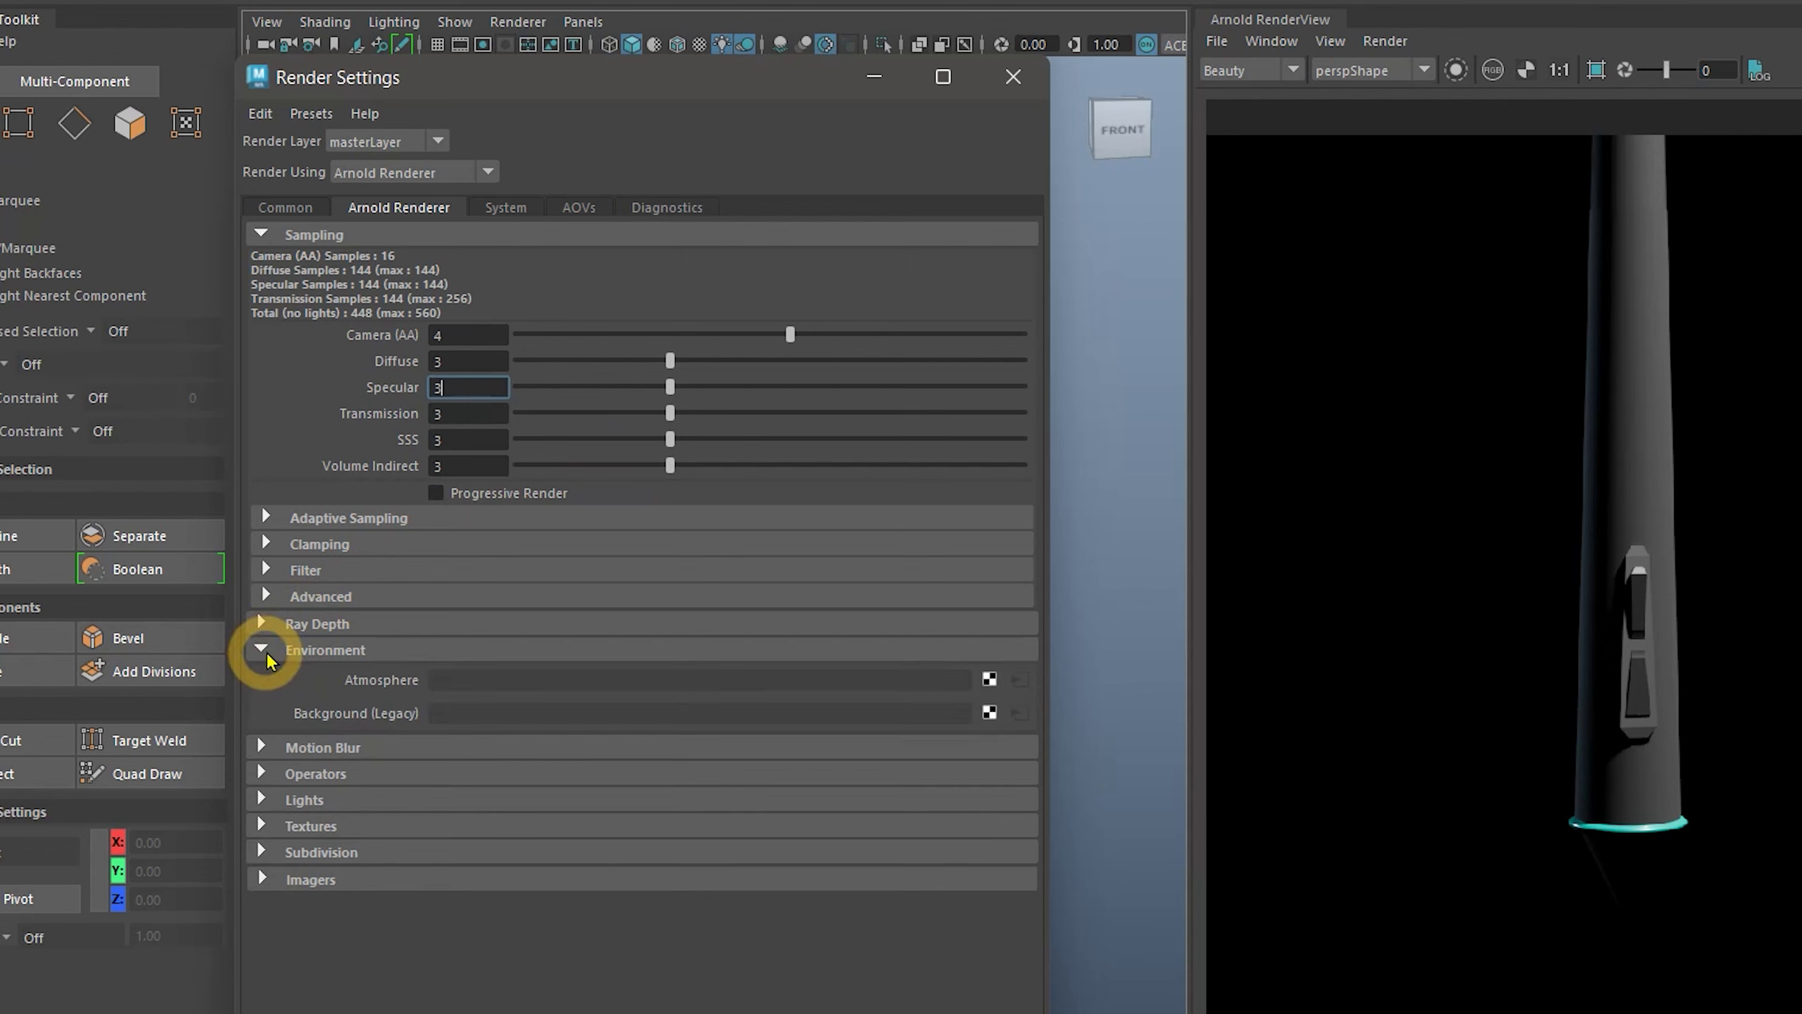
{"action": "left_click", "coordinate": [990, 711]}
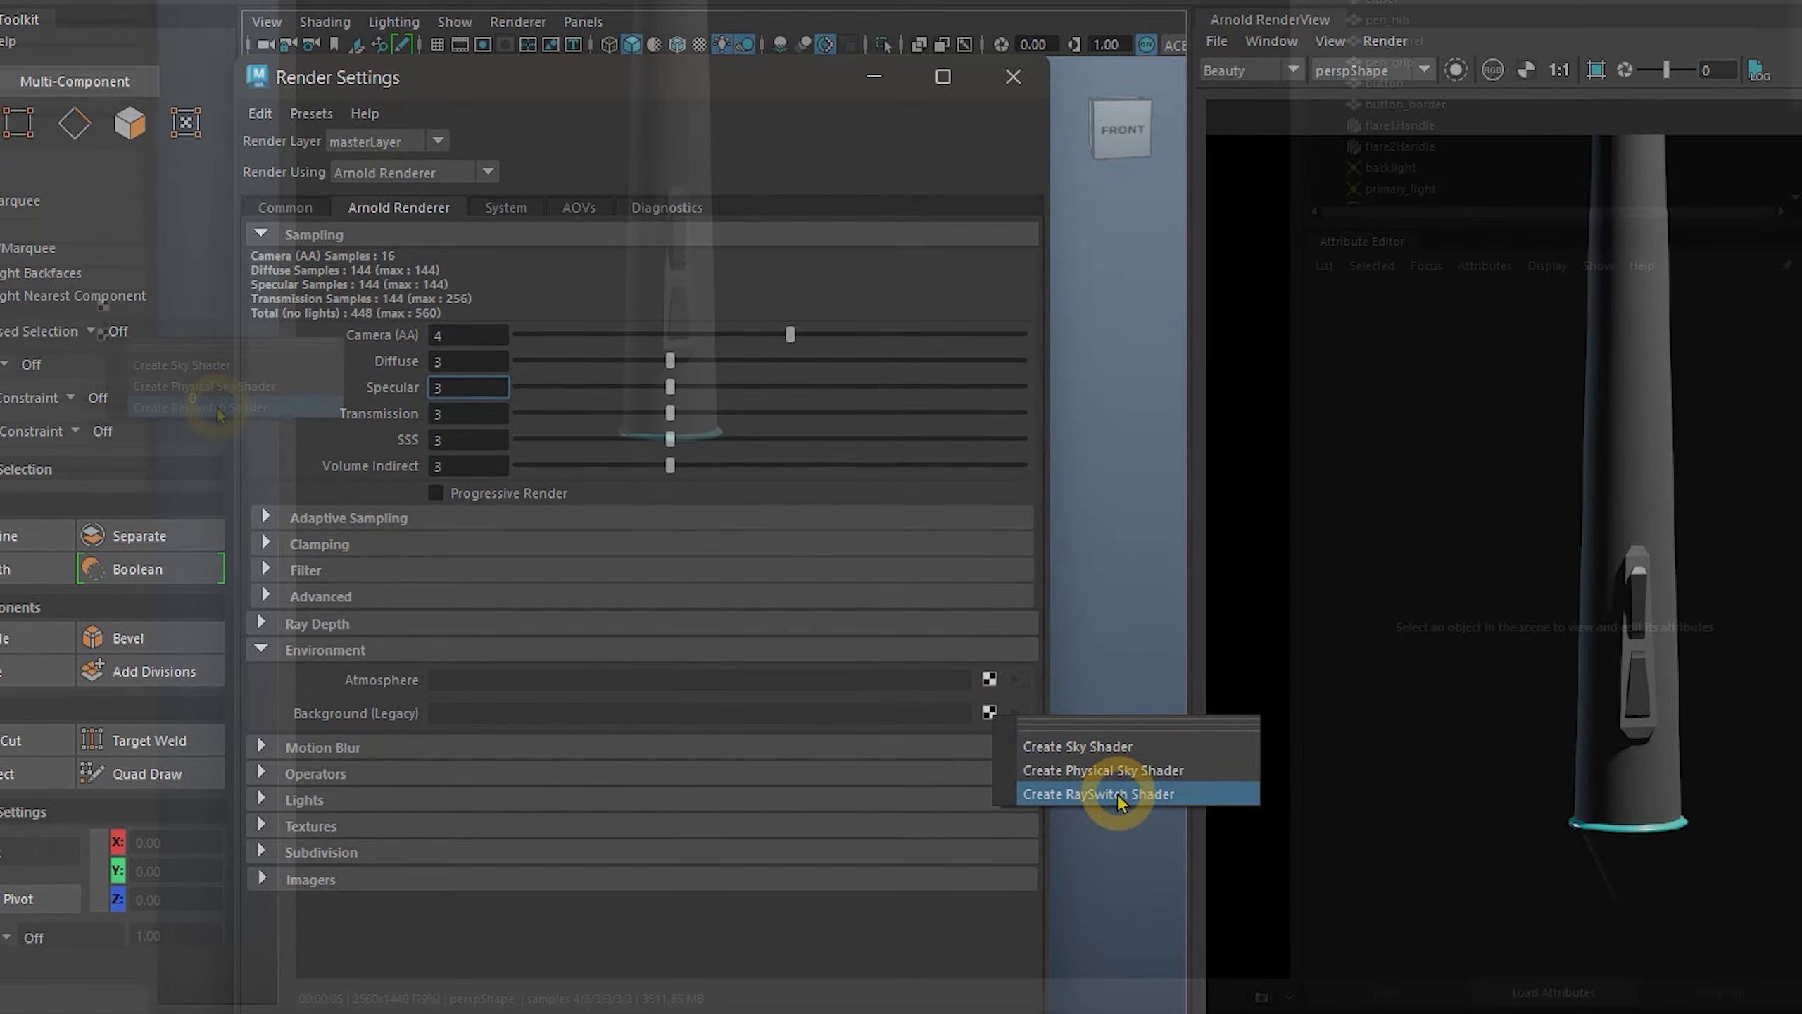
{"action": "left_click", "coordinate": [1117, 793]}
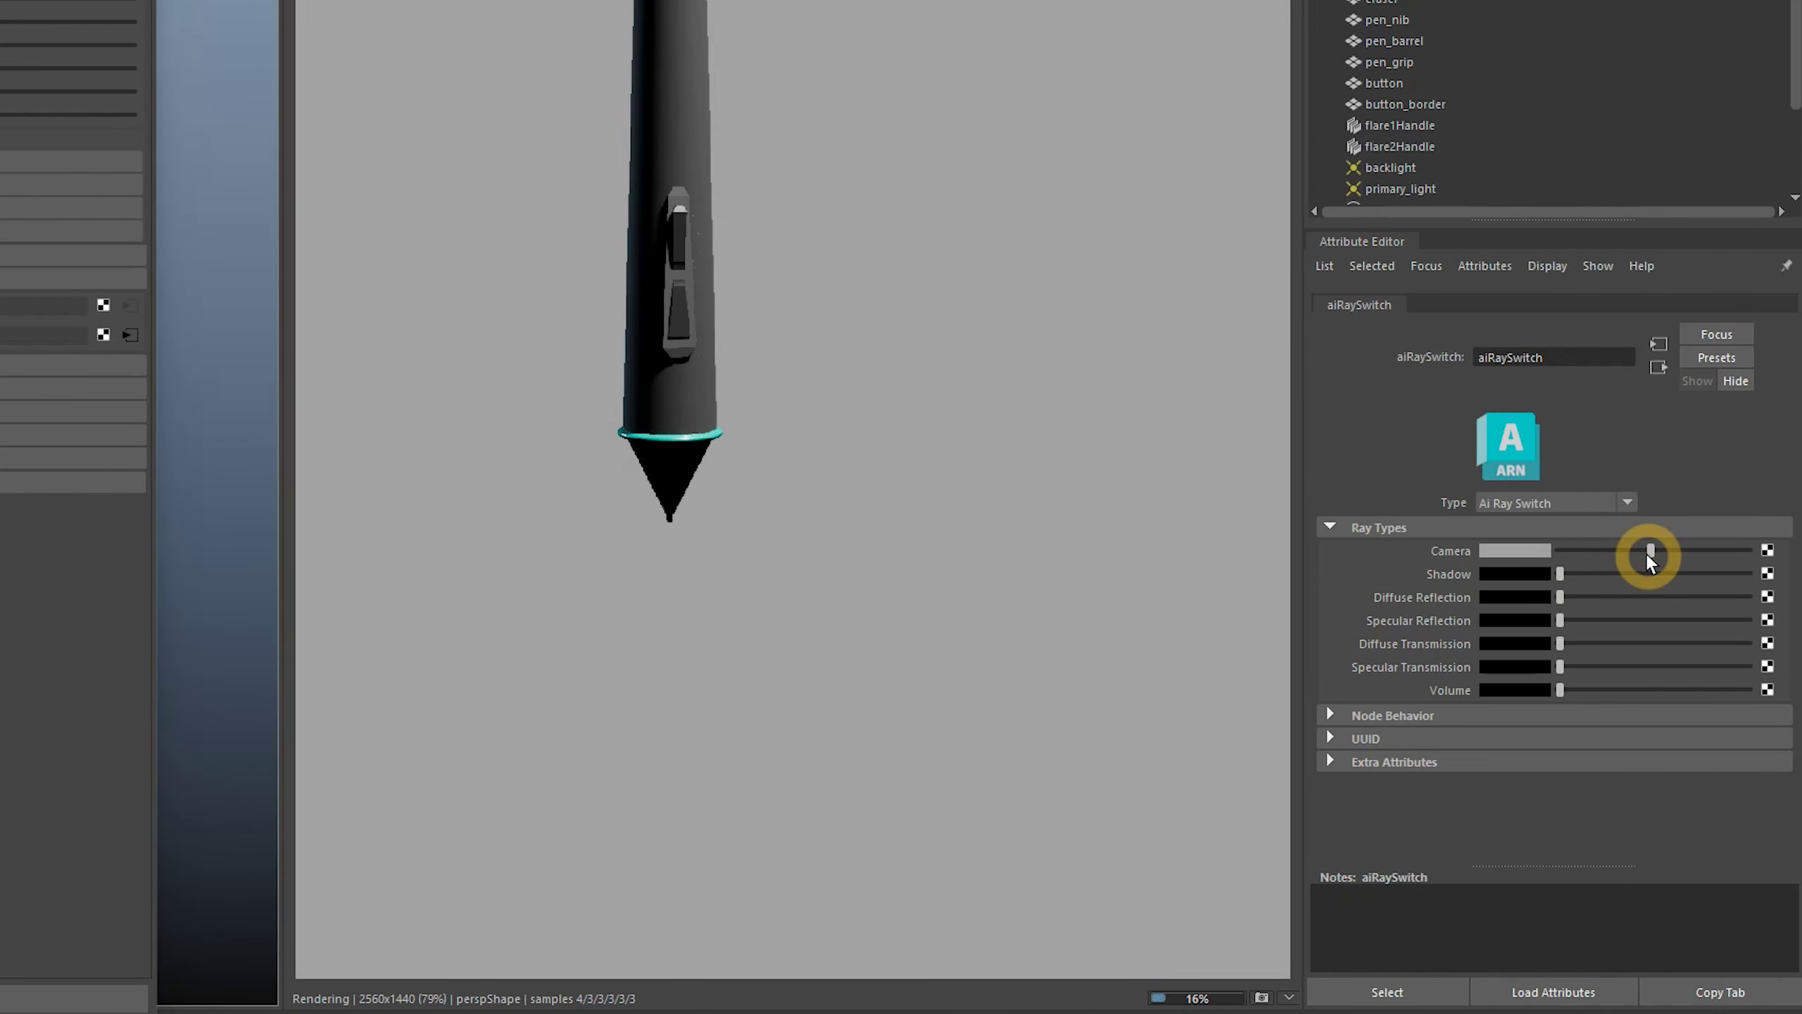
{"action": "left_click", "coordinate": [1596, 551]}
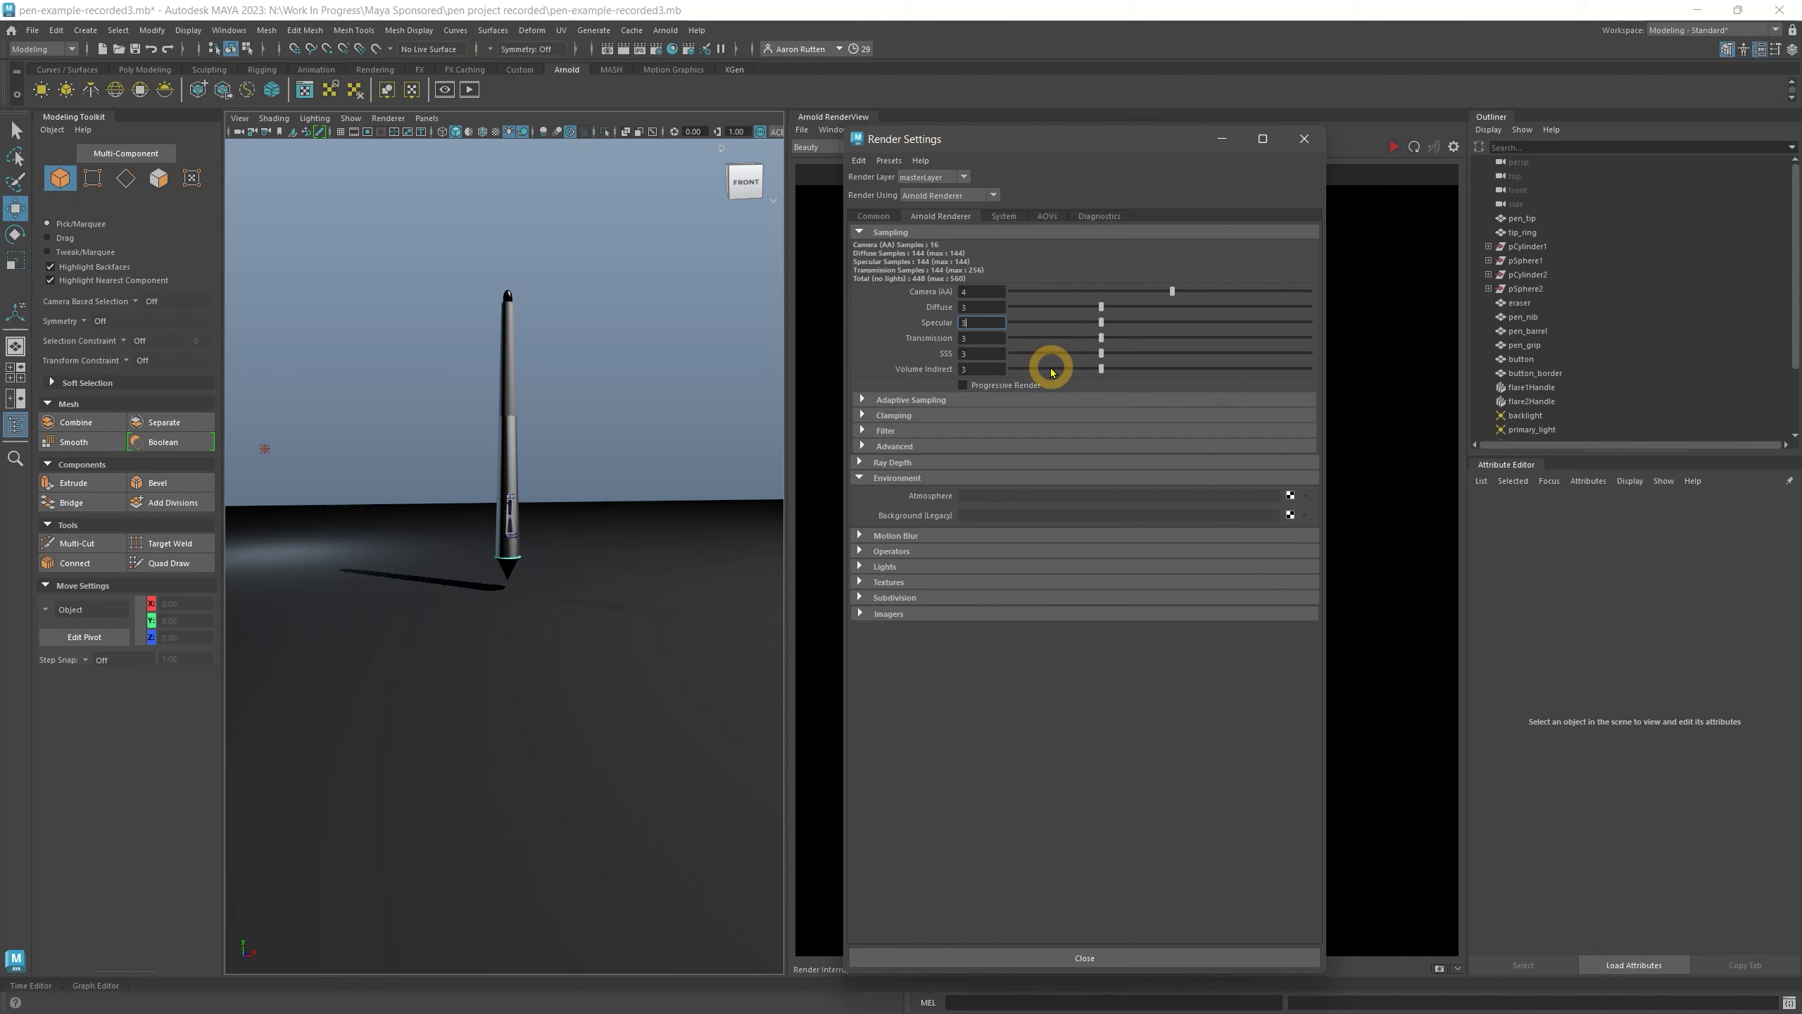
Merge all the pen's parts into a single combined mesh
{"action": "left_click", "coordinate": [1304, 139]}
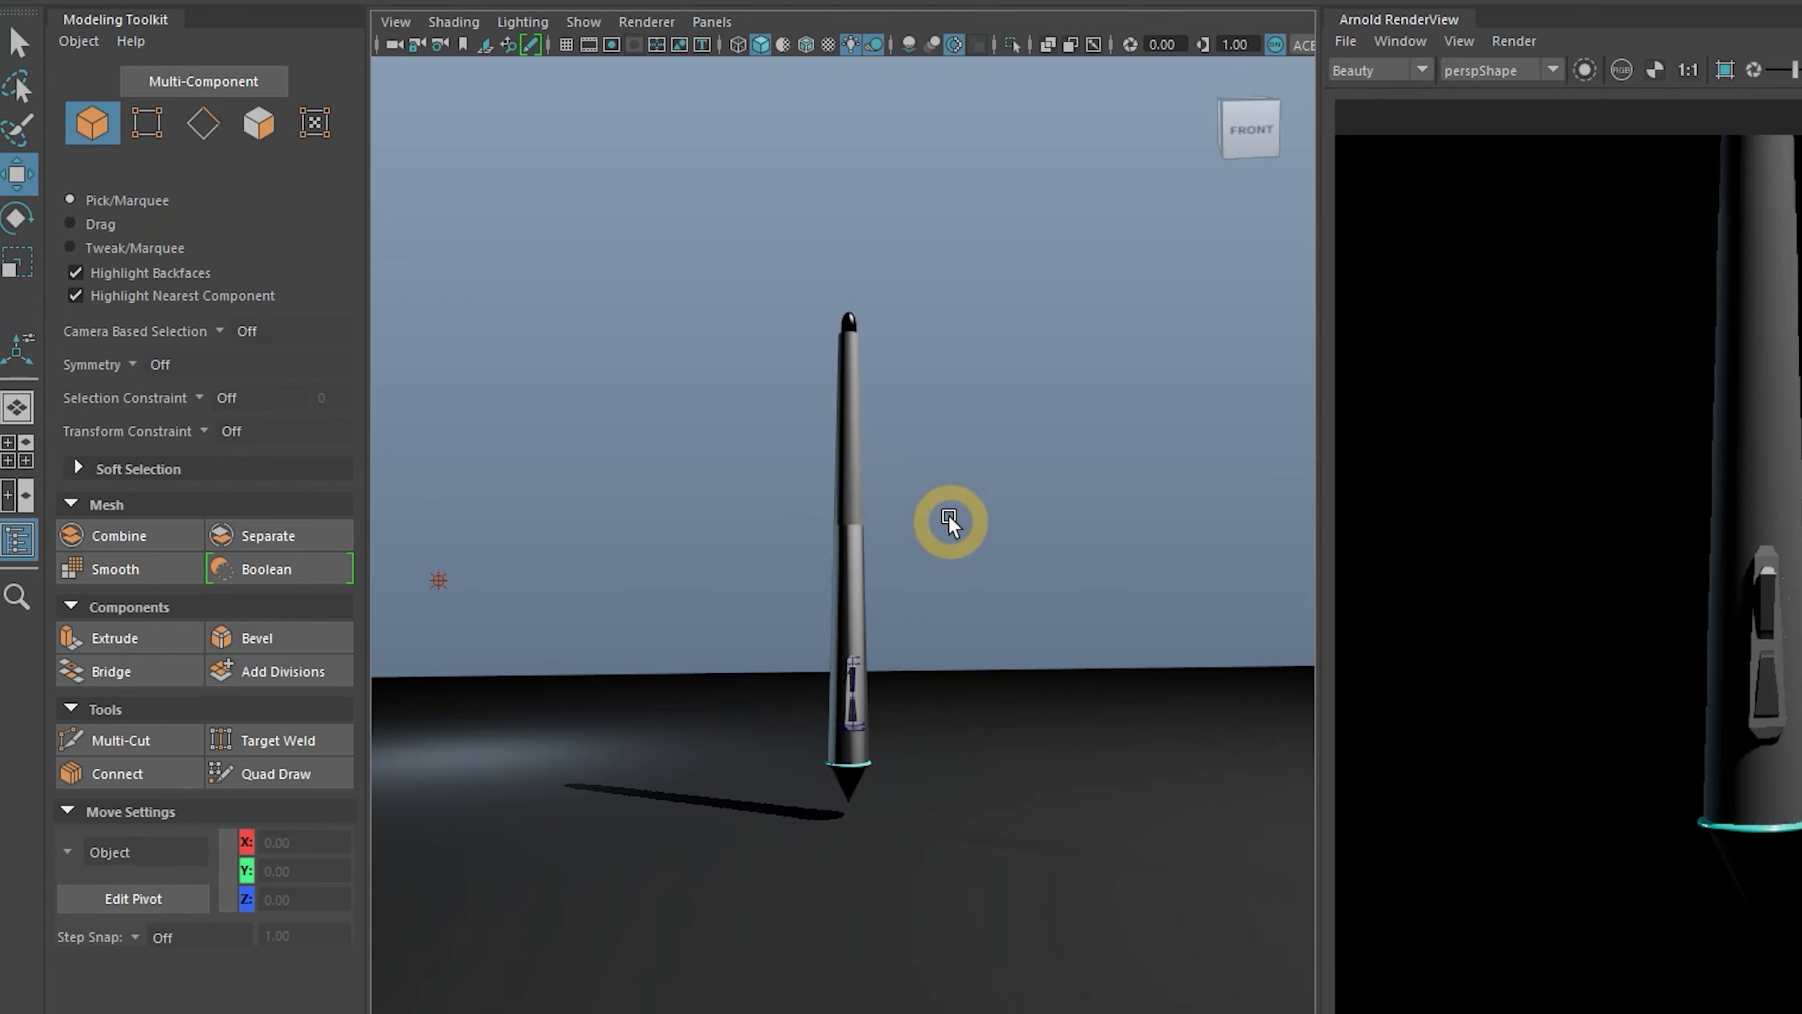
{"action": "left_click_drag", "start_coordinate": [571, 254], "coordinate": [449, 561]}
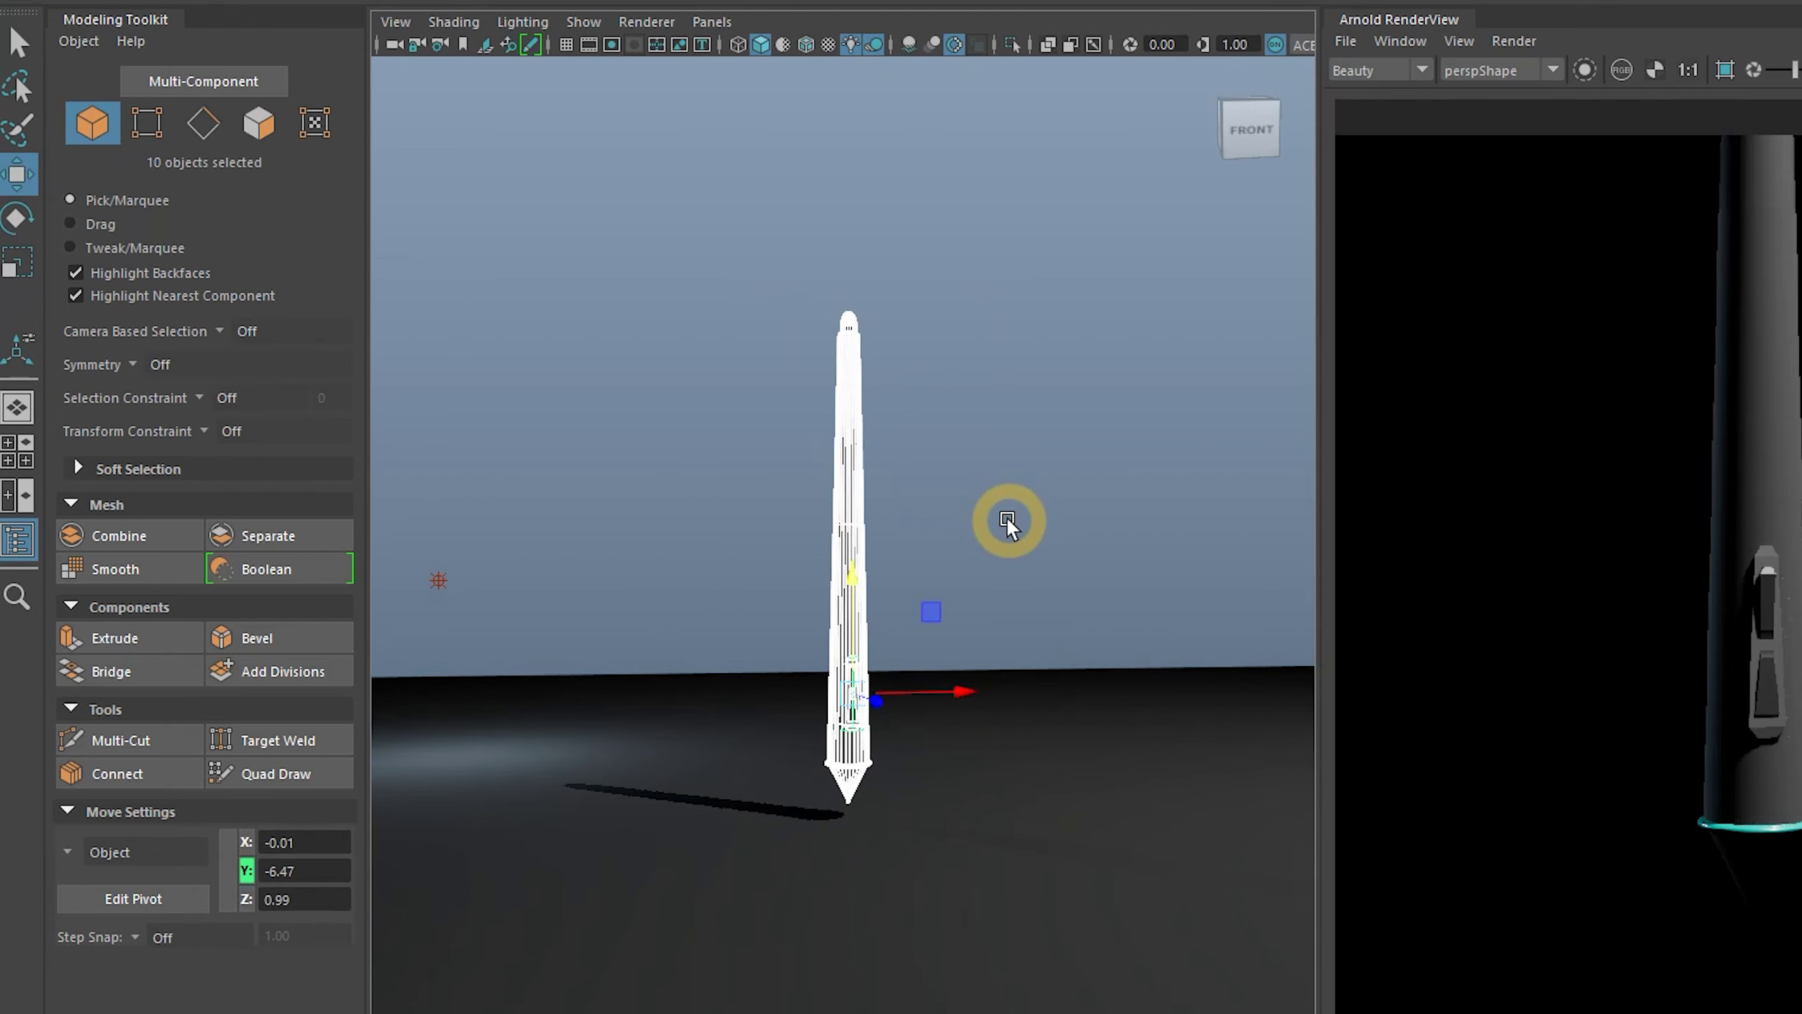
{"action": "left_click", "coordinate": [127, 543]}
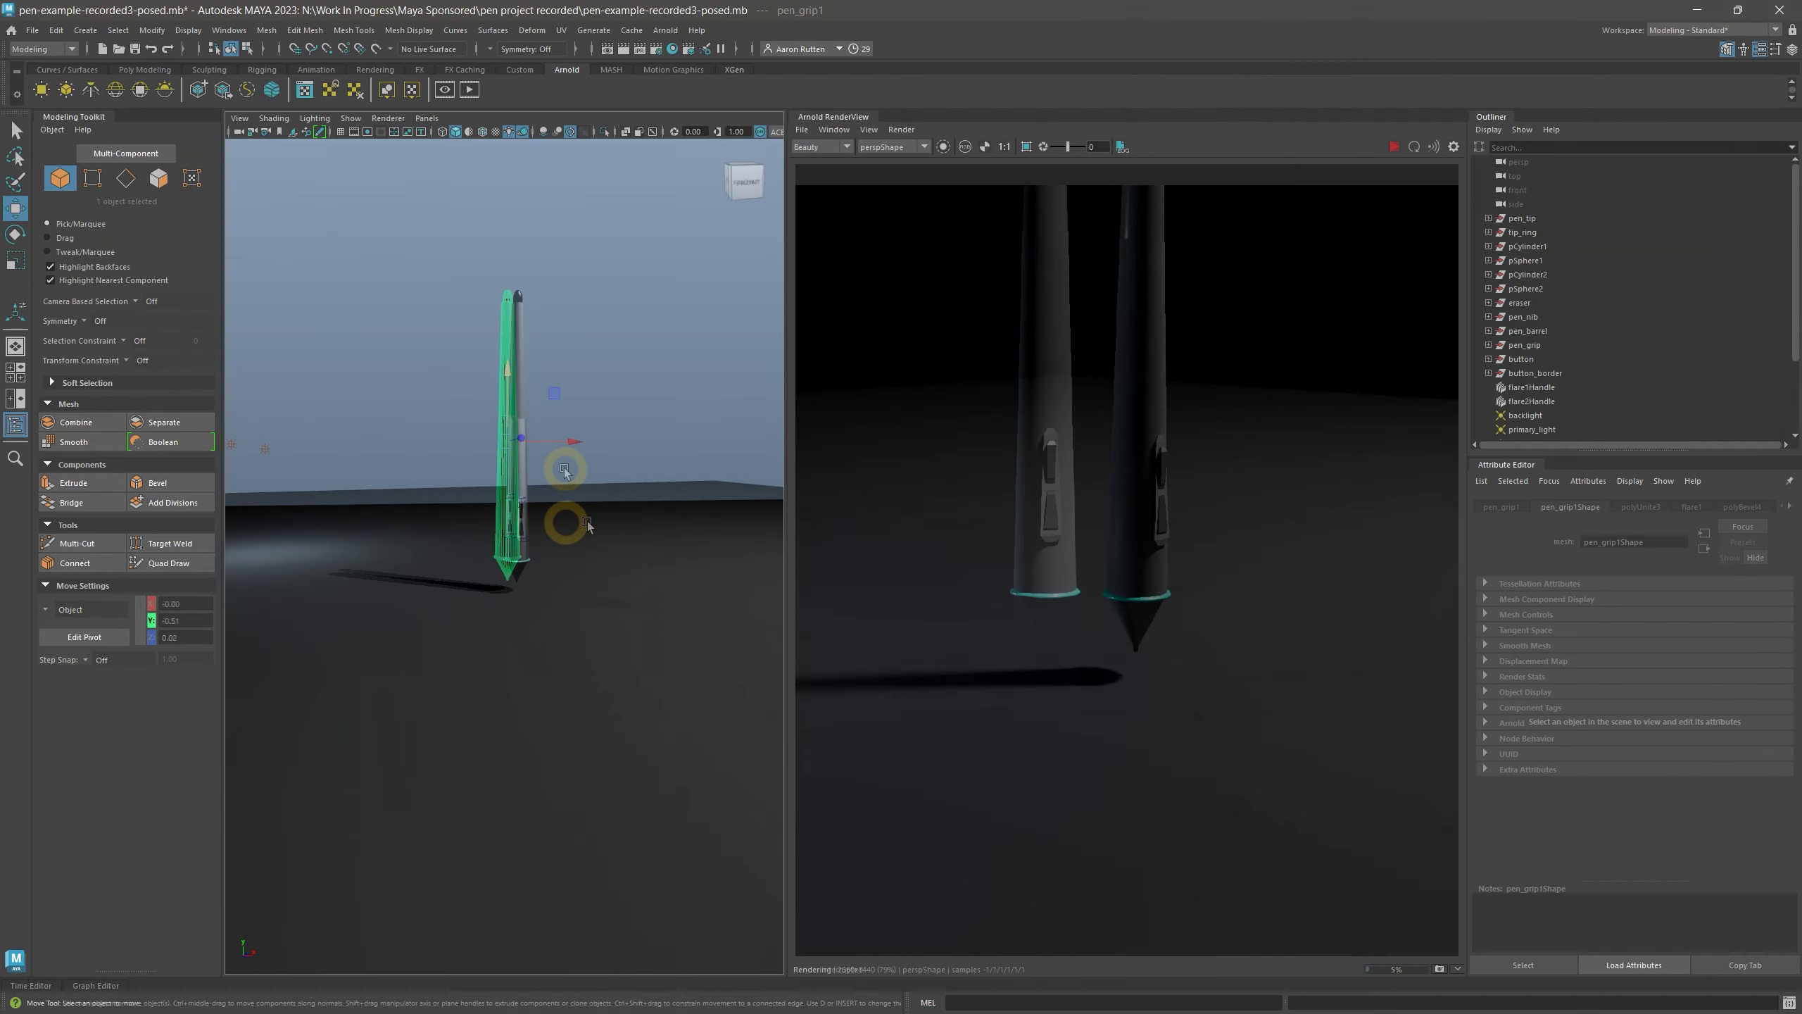
Tilt the combined pen to lean at a diagonal angle
{"action": "left_click", "coordinate": [975, 707]}
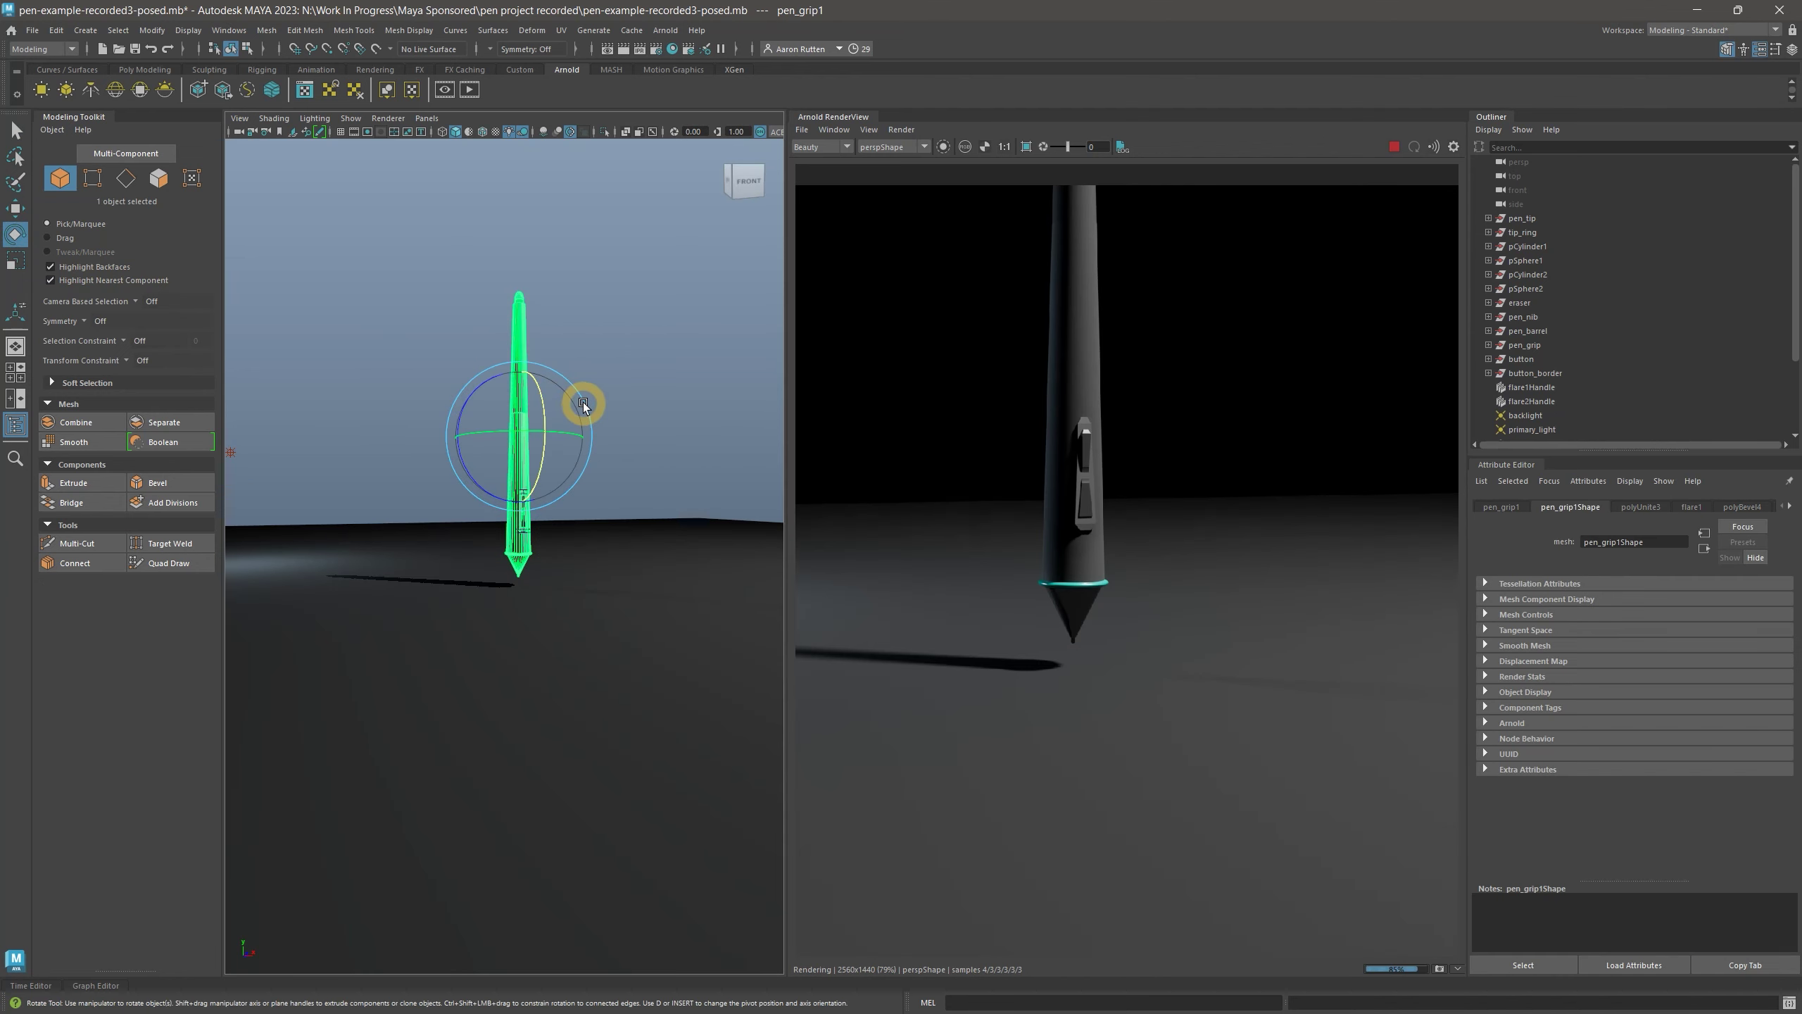
{"action": "left_click_drag", "start_coordinate": [583, 402], "coordinate": [592, 410]}
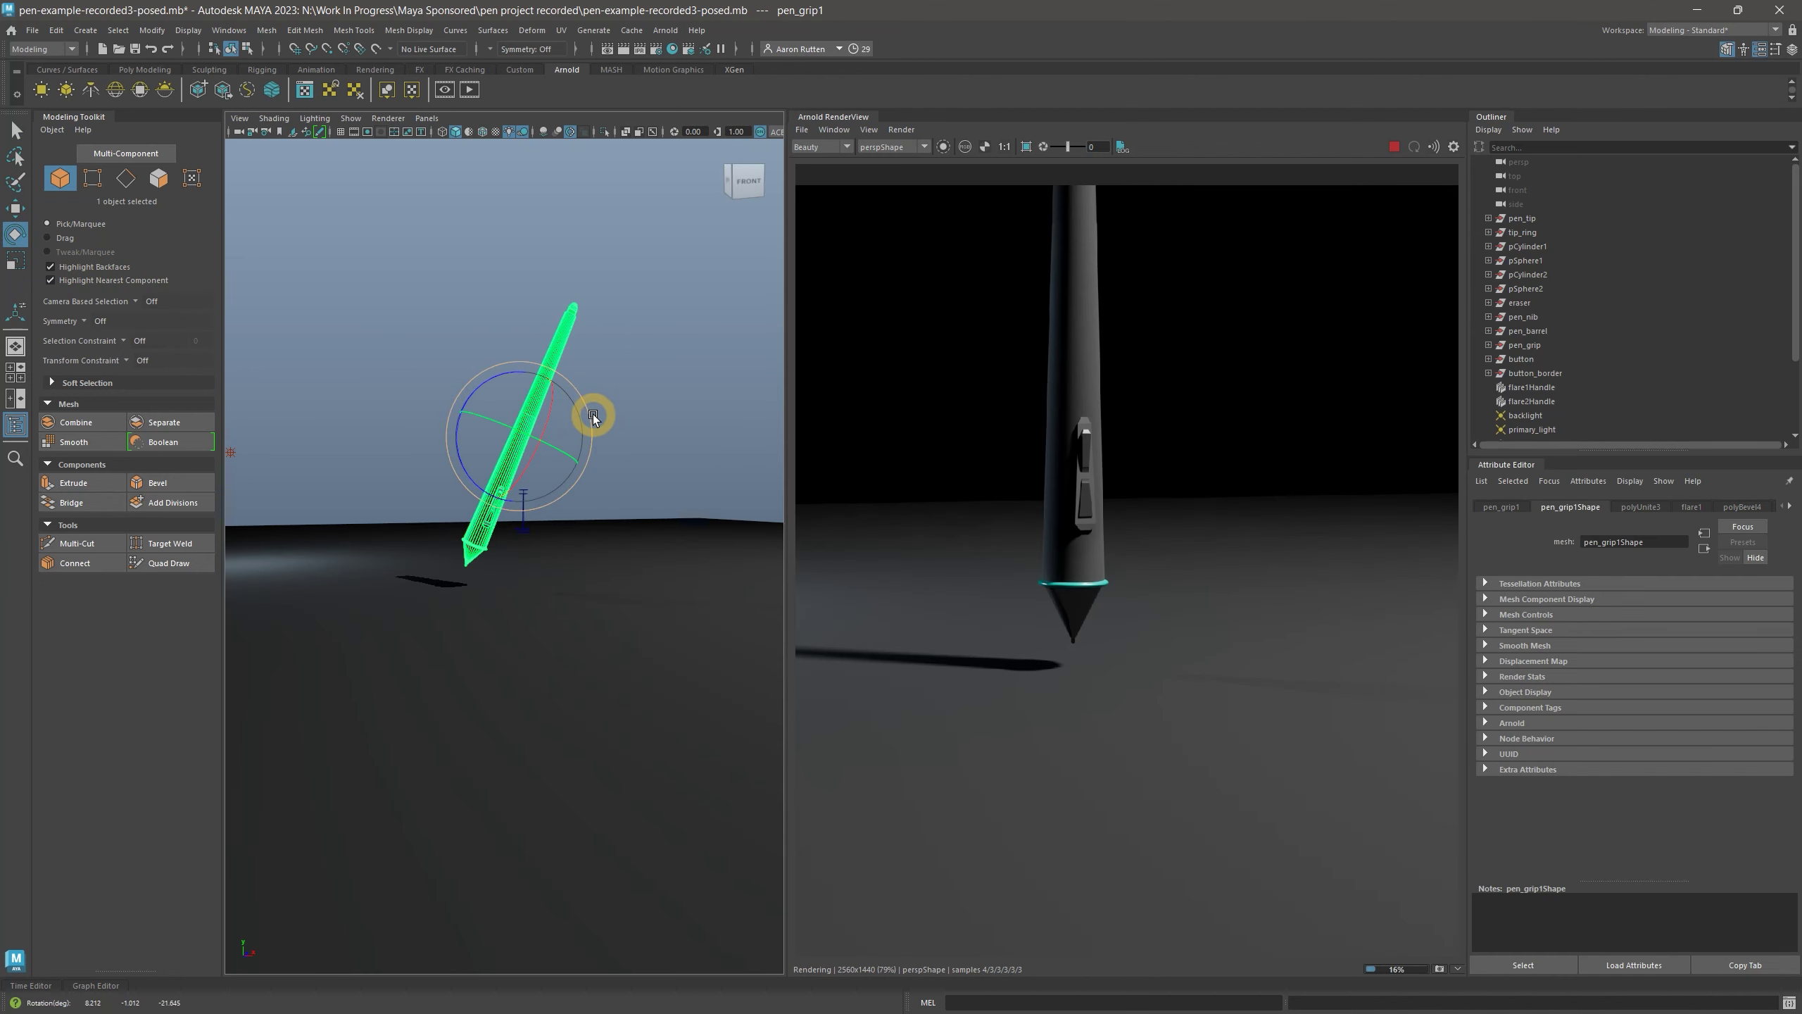
{"action": "left_click", "coordinate": [810, 132]}
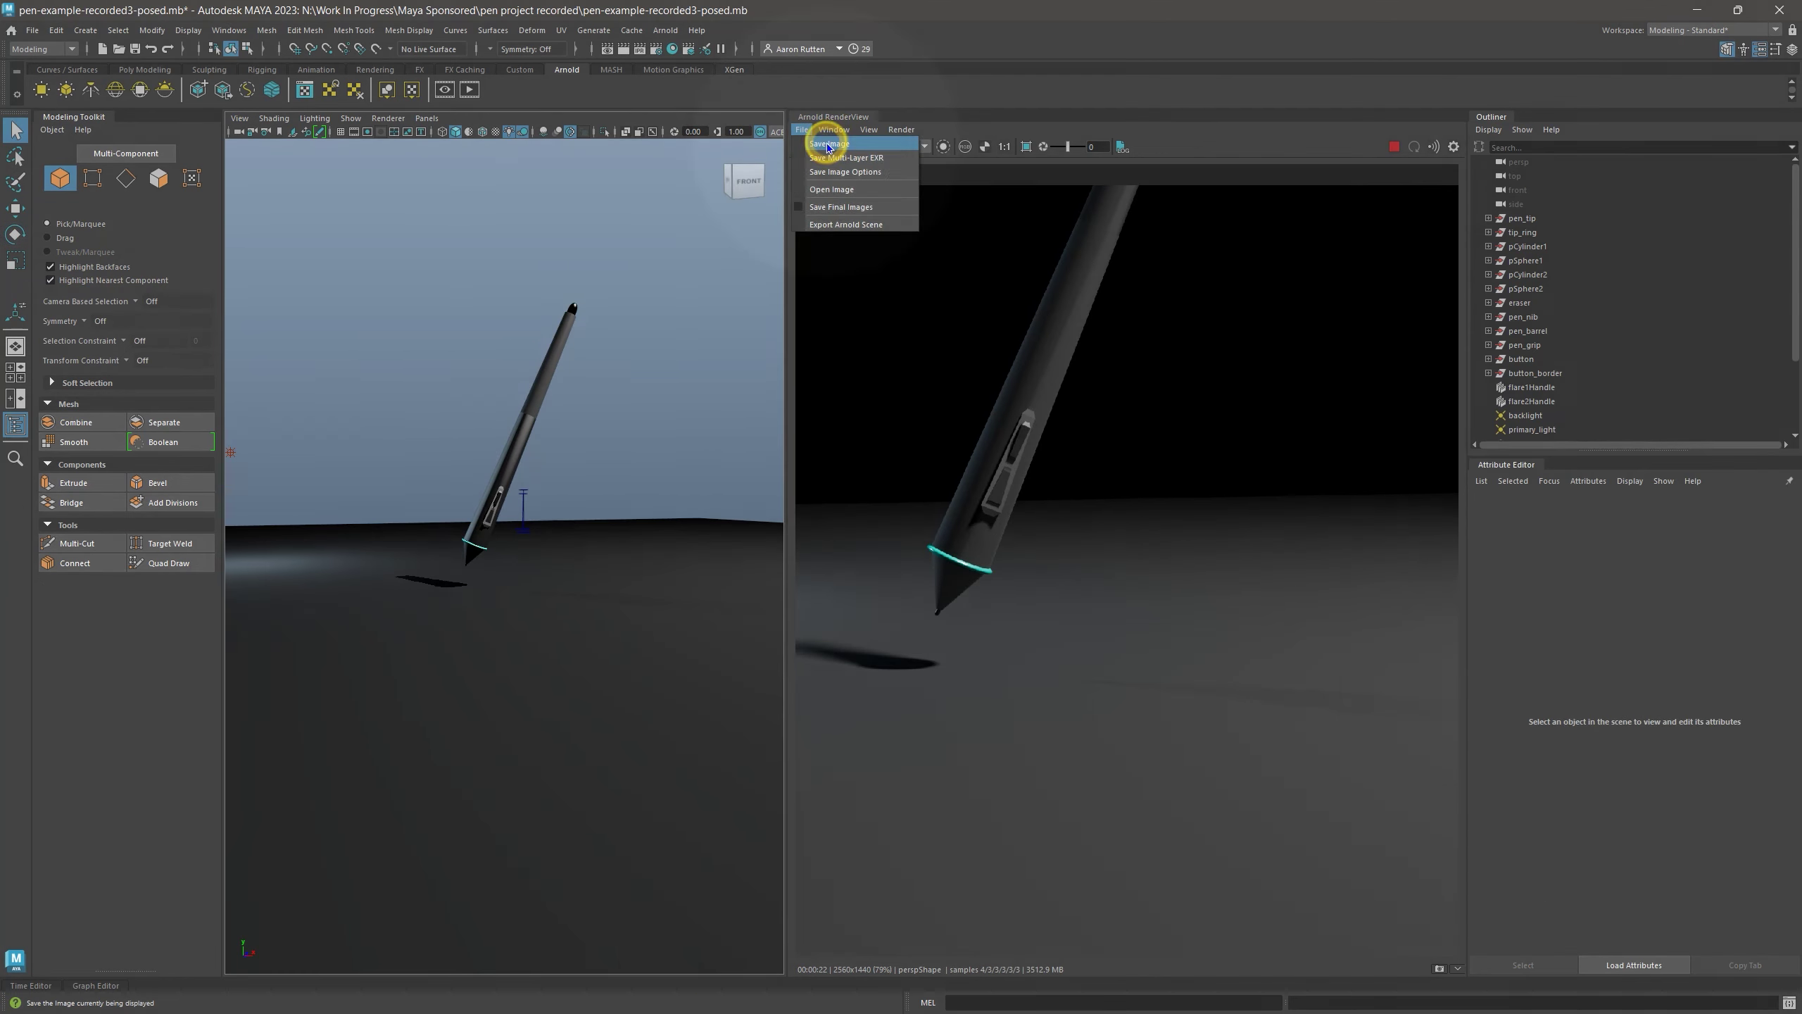
Save the tilted pen's Arnold render as an image file
{"action": "left_click", "coordinate": [823, 145]}
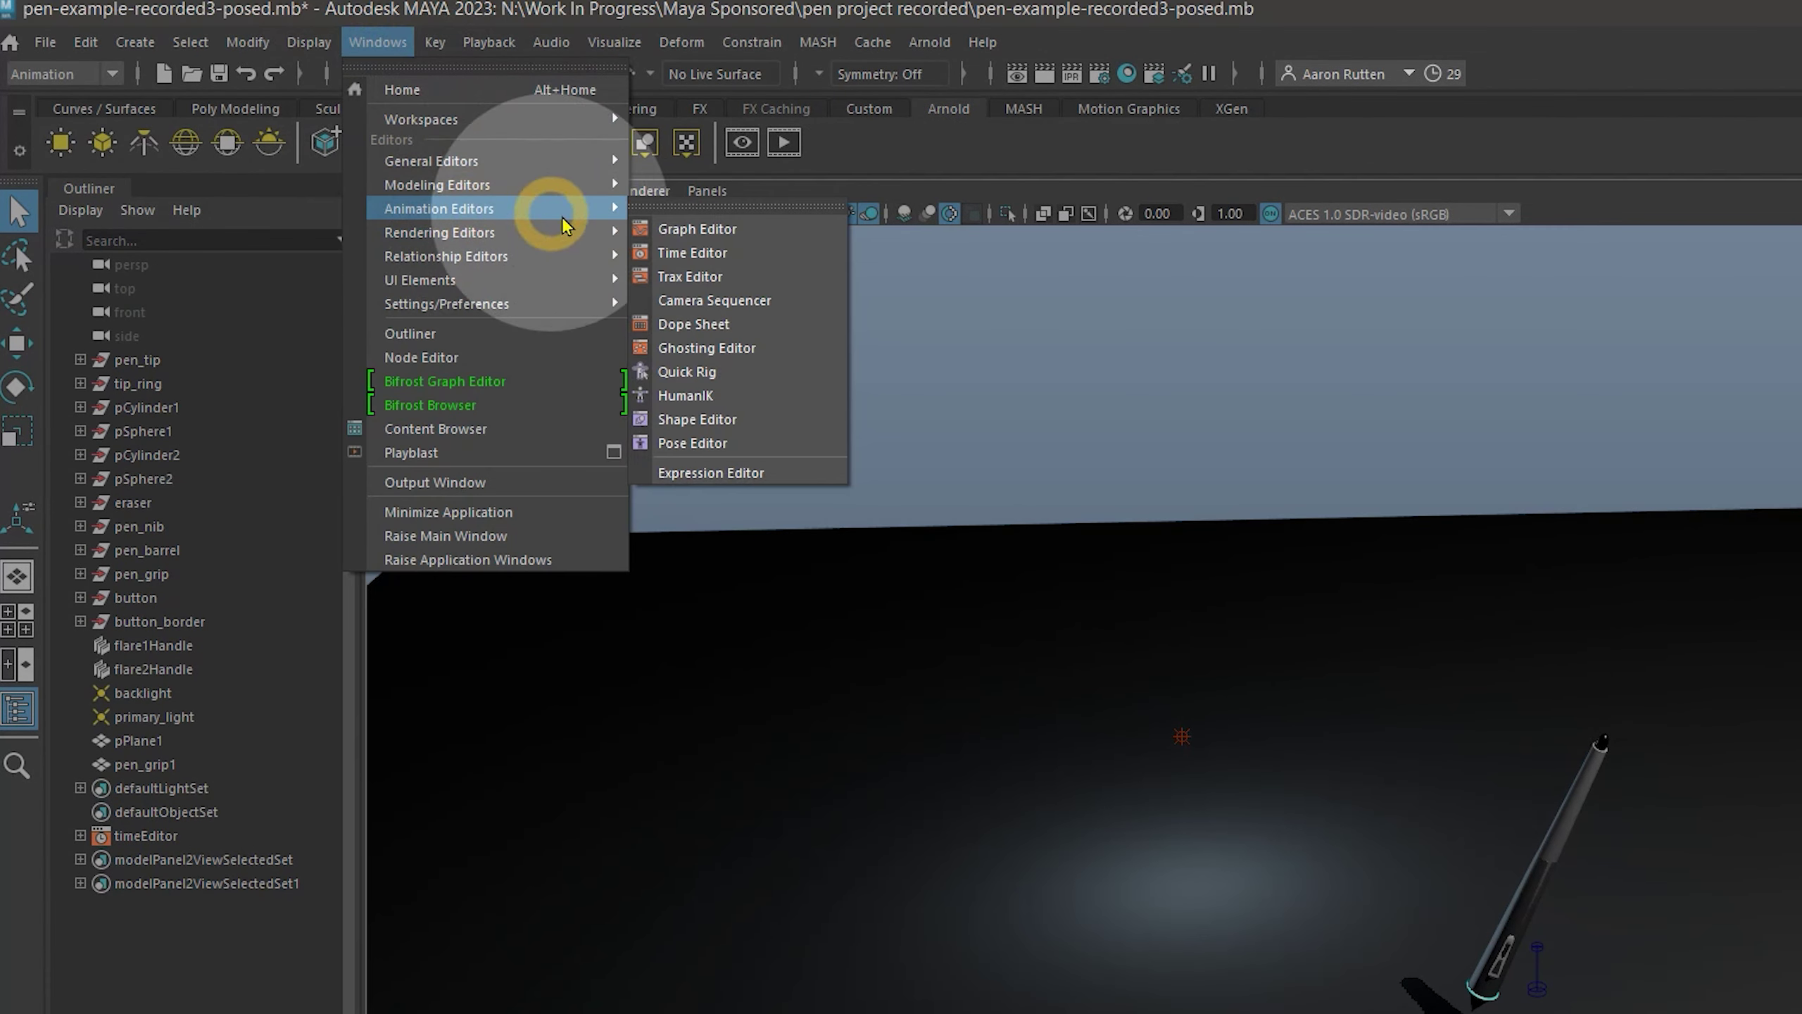
Key the pen's tilted pose at frame 1, key it raised and horizontal at frame 90, then play back
{"action": "left_click", "coordinate": [696, 253]}
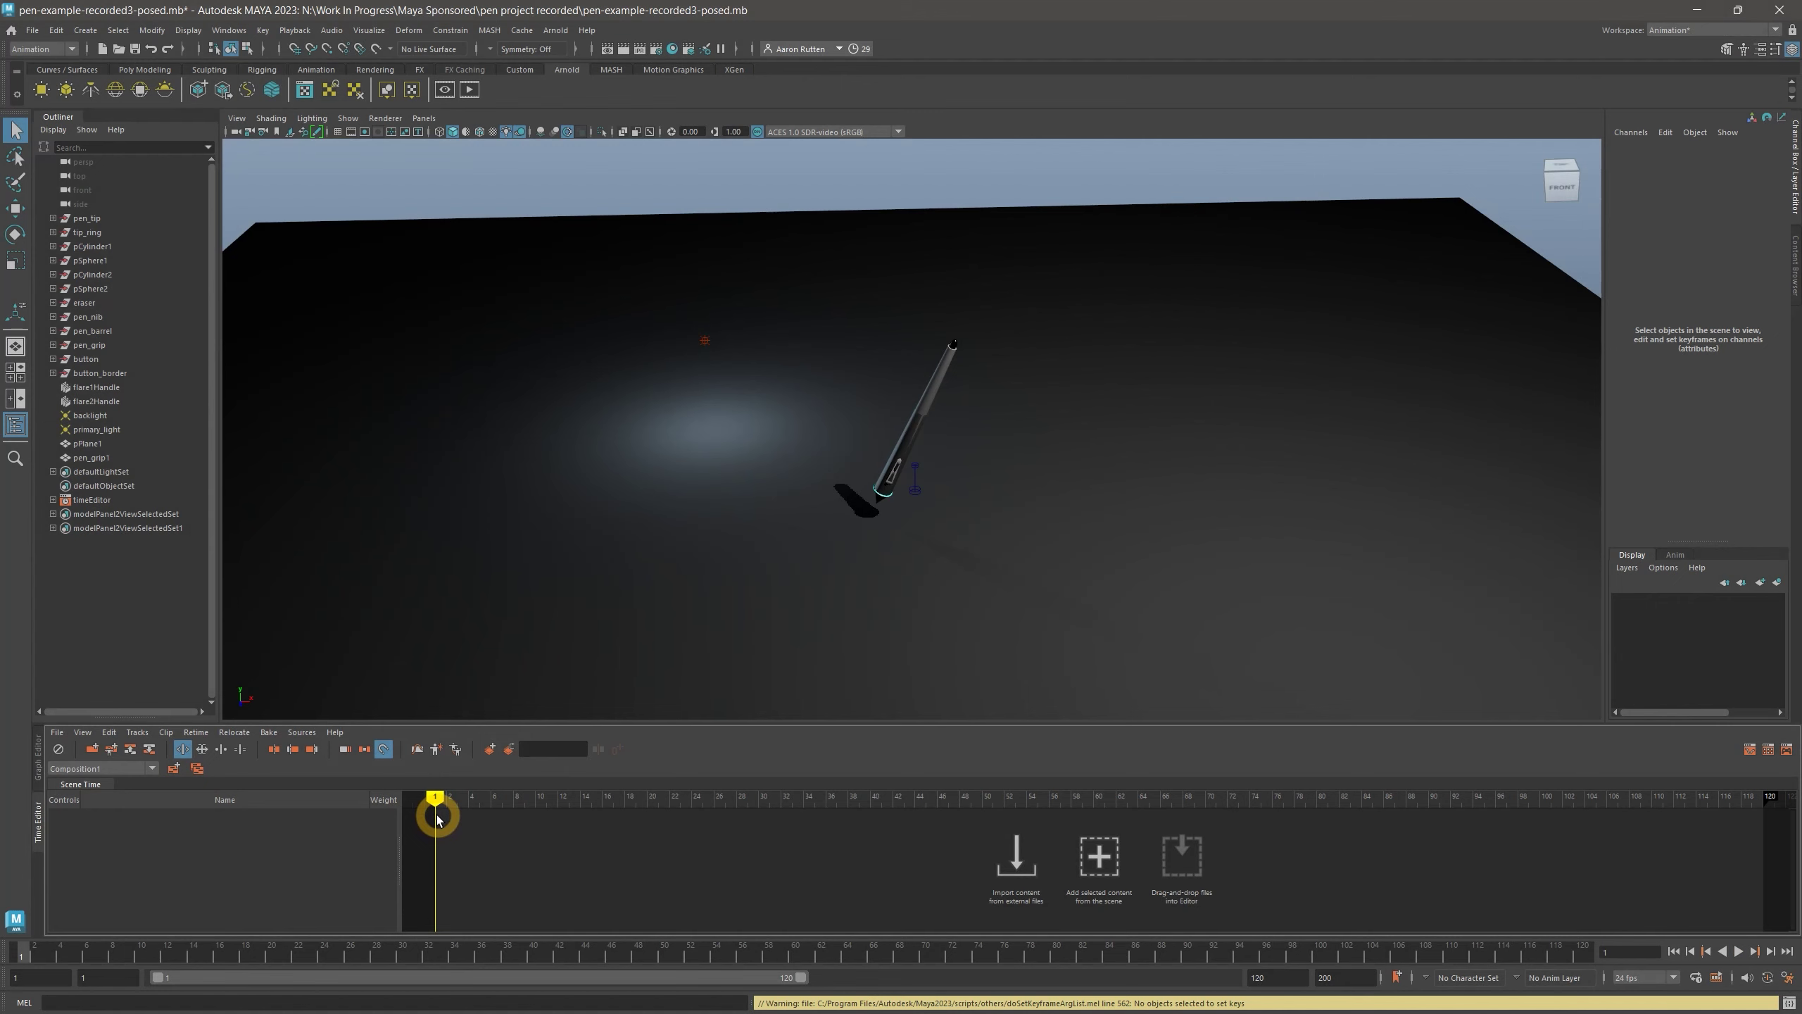
{"action": "key", "text": "s"}
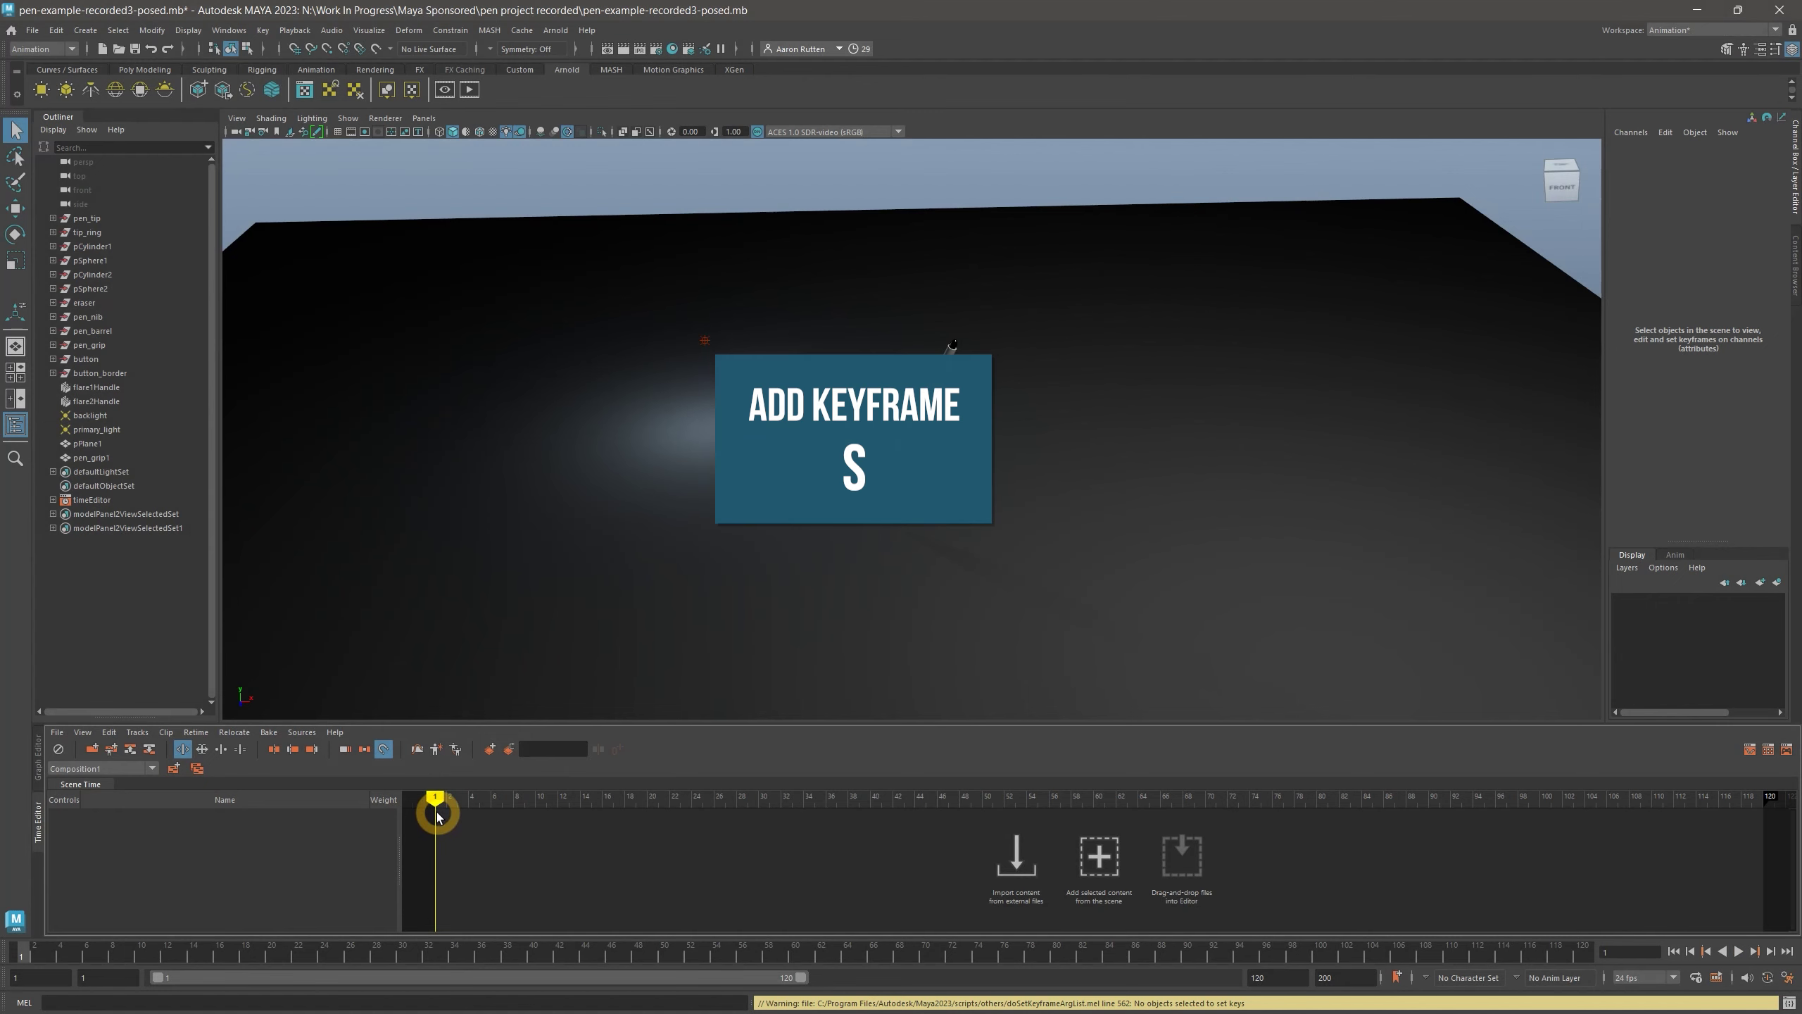
{"action": "left_click", "coordinate": [1430, 801]}
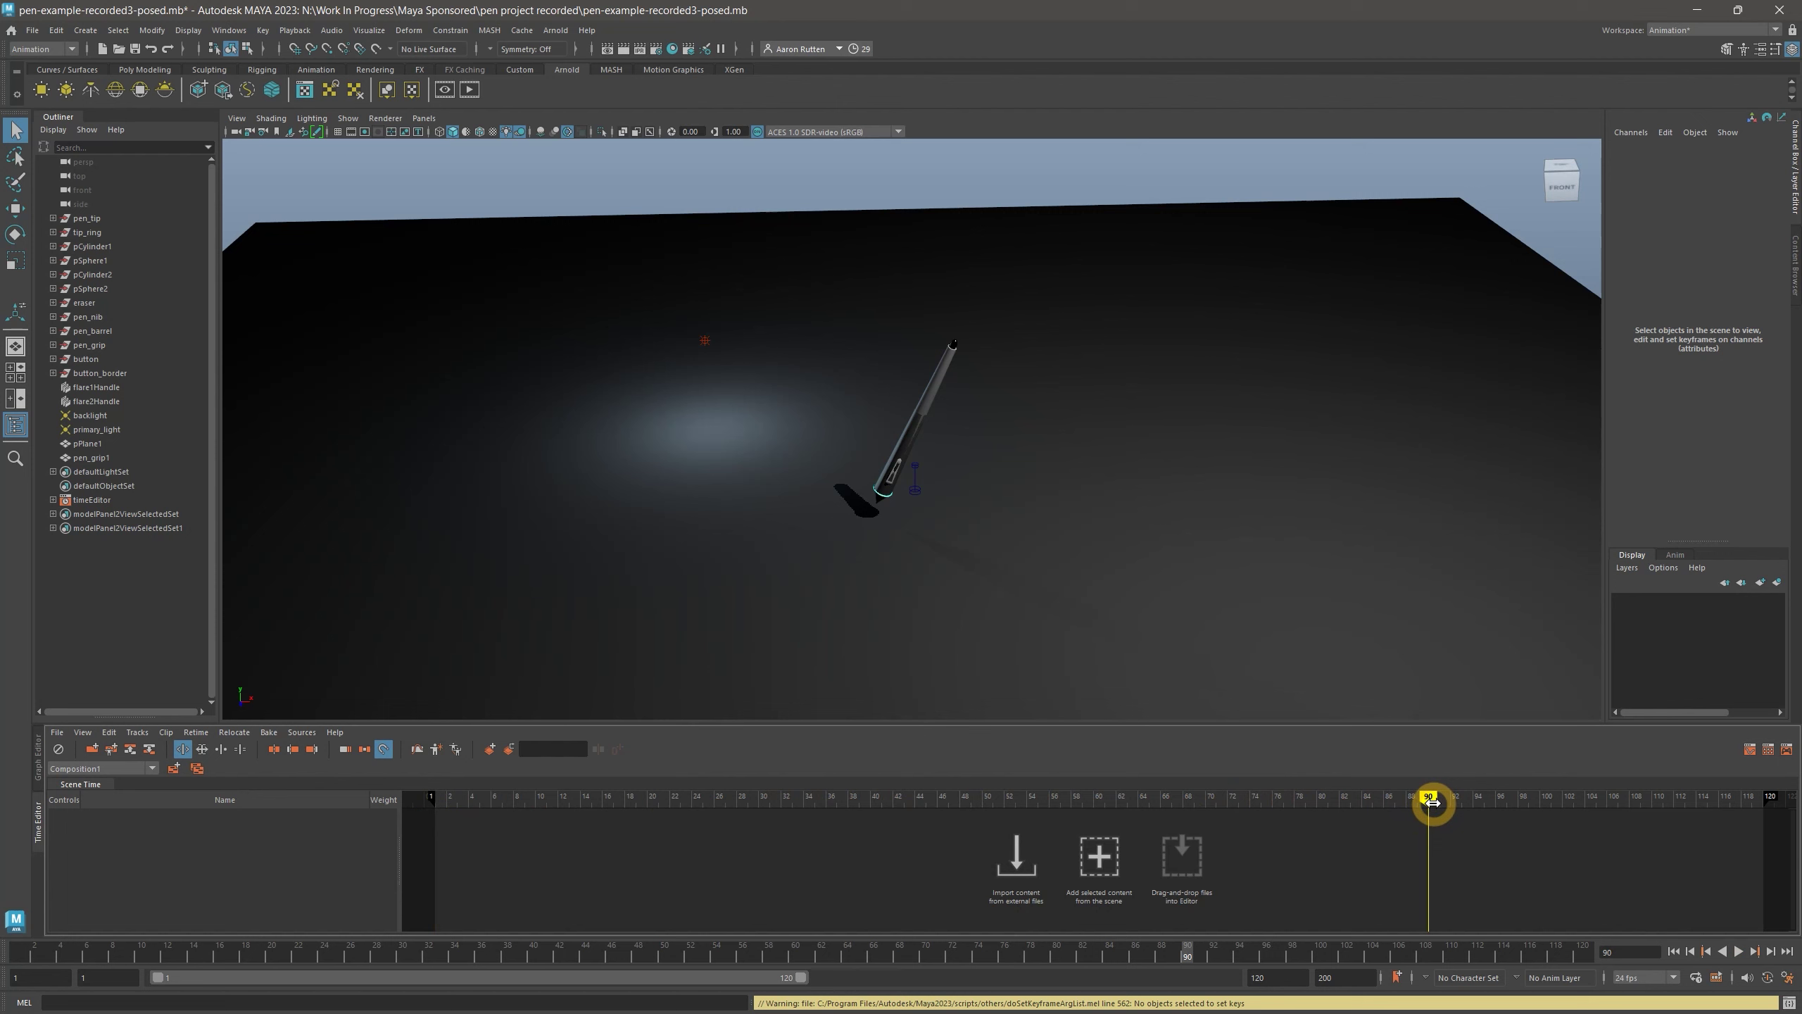
{"action": "left_click", "coordinate": [922, 412]}
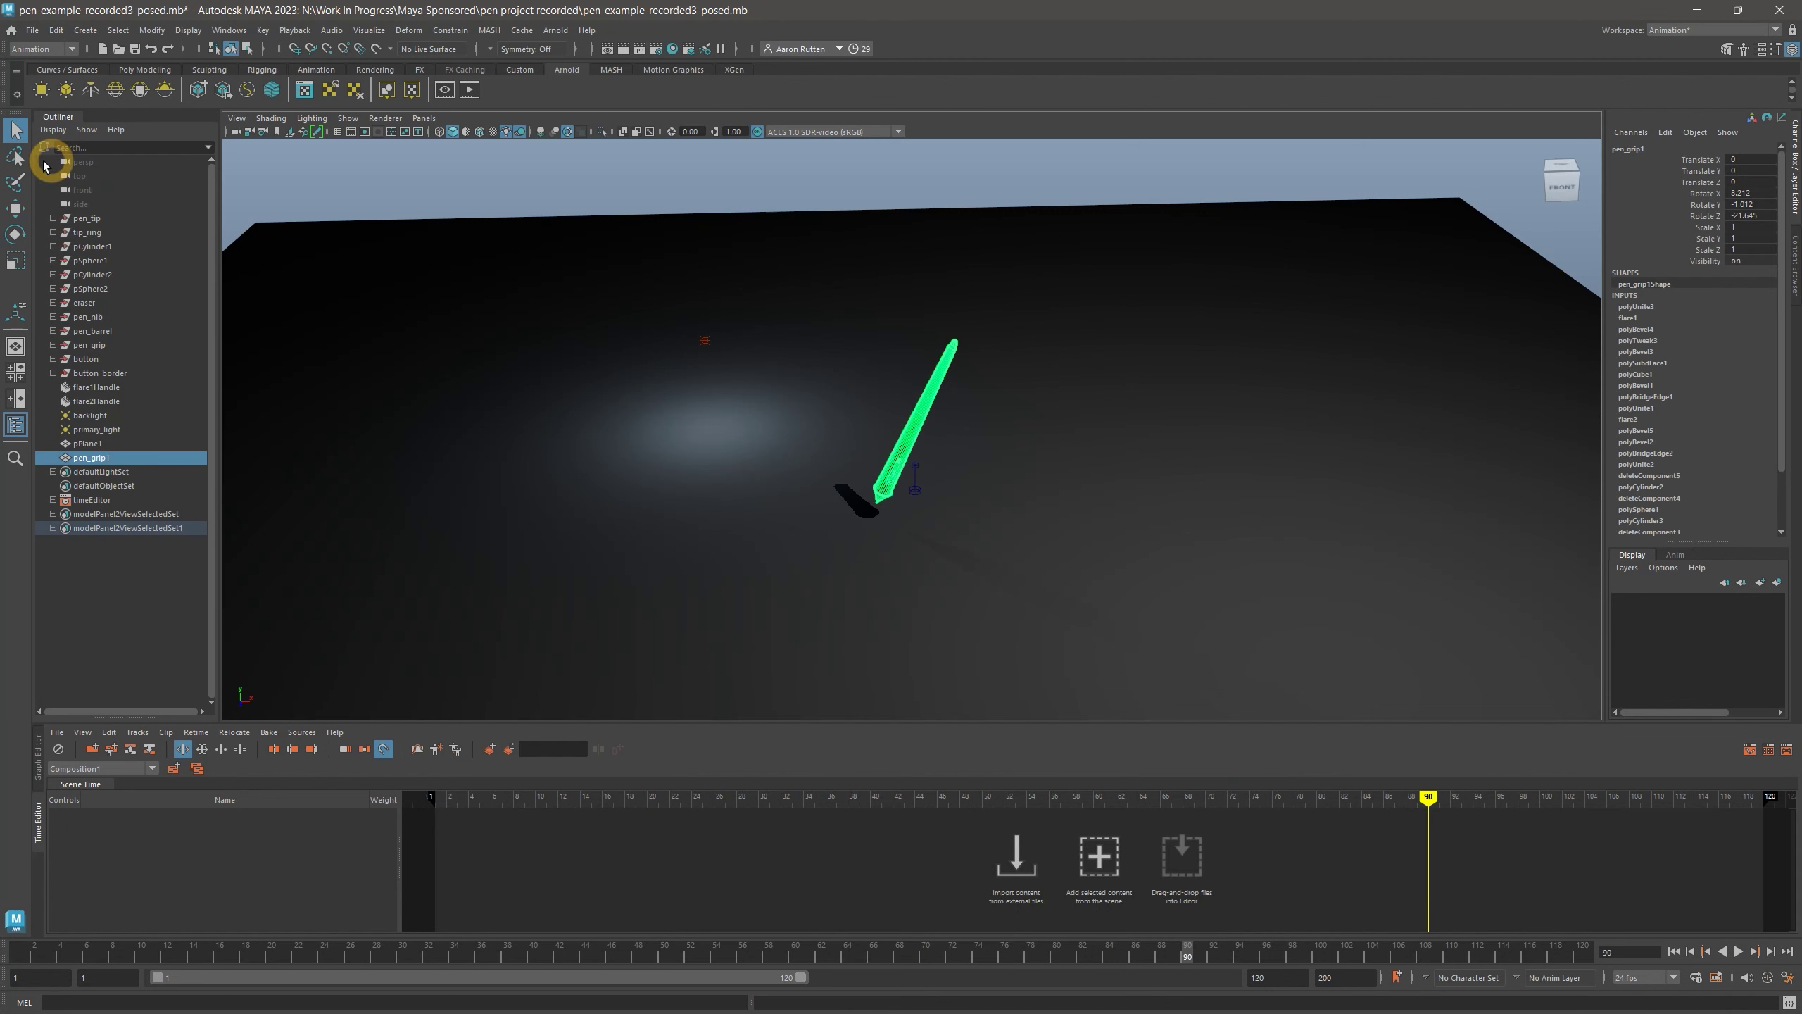
{"action": "left_click", "coordinate": [16, 207]}
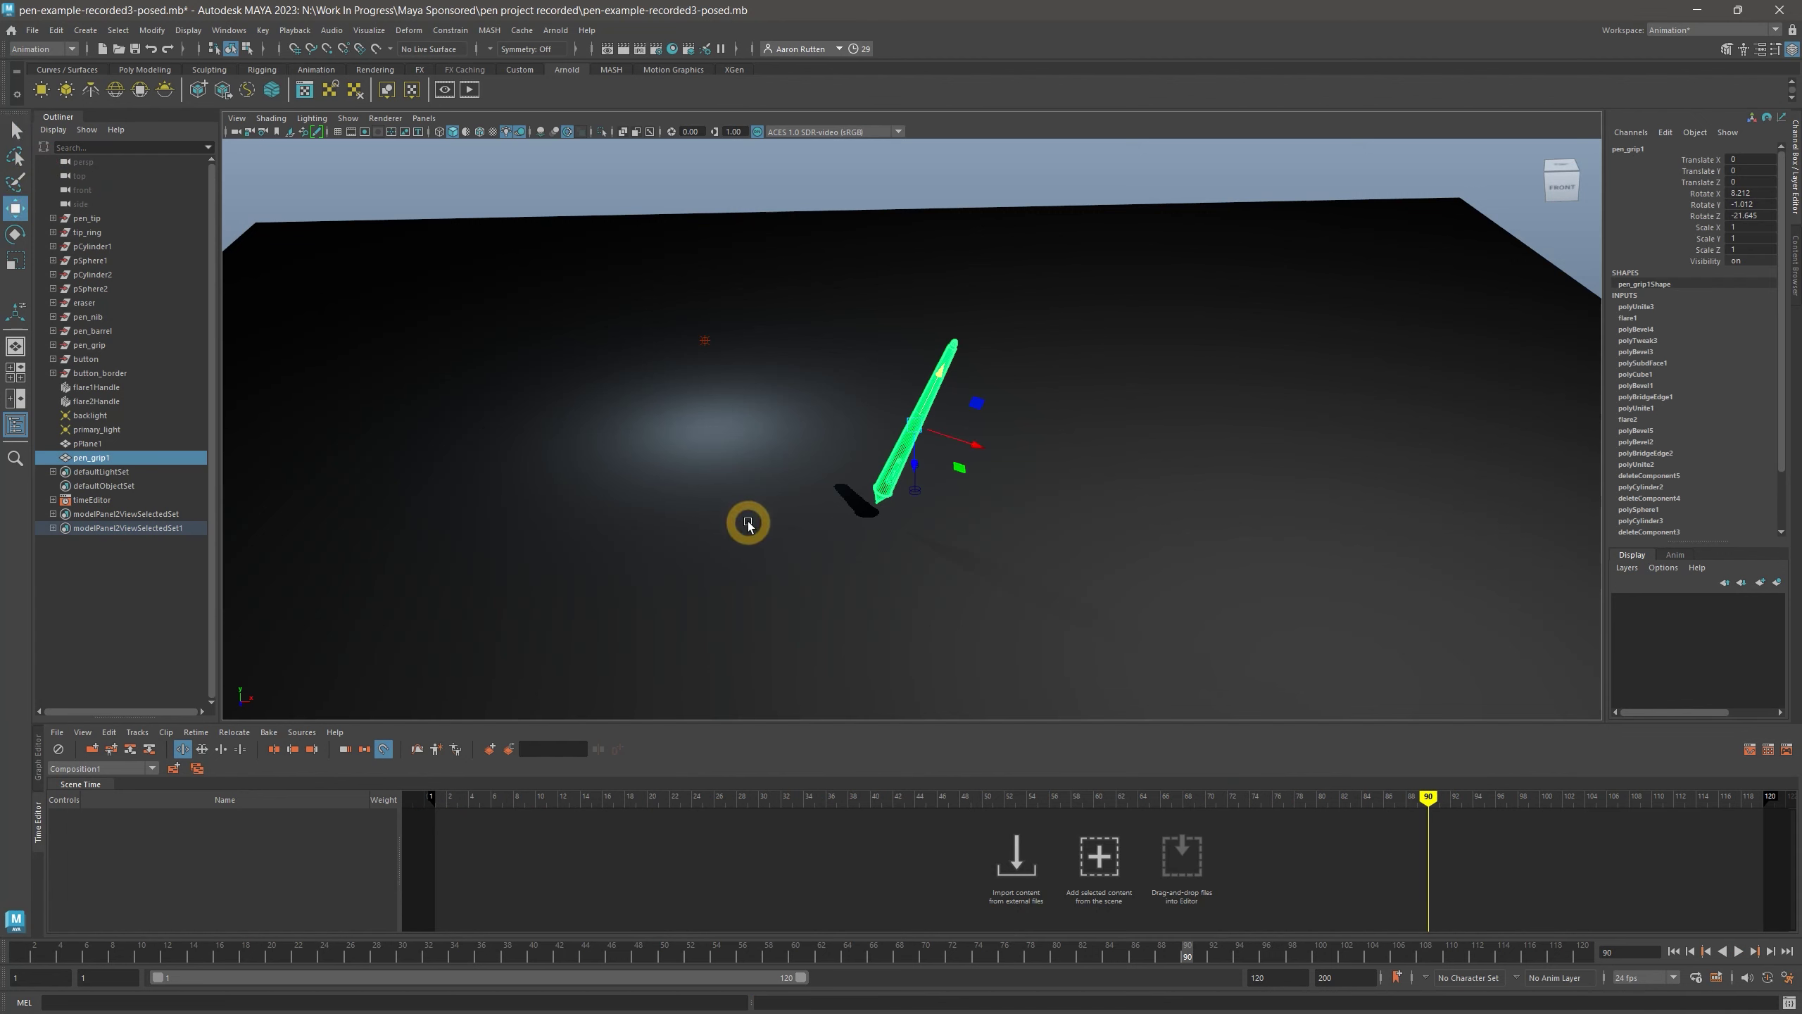
{"action": "left_click_drag", "start_coordinate": [955, 492], "coordinate": [1151, 429]}
{"action": "key", "text": "s"}
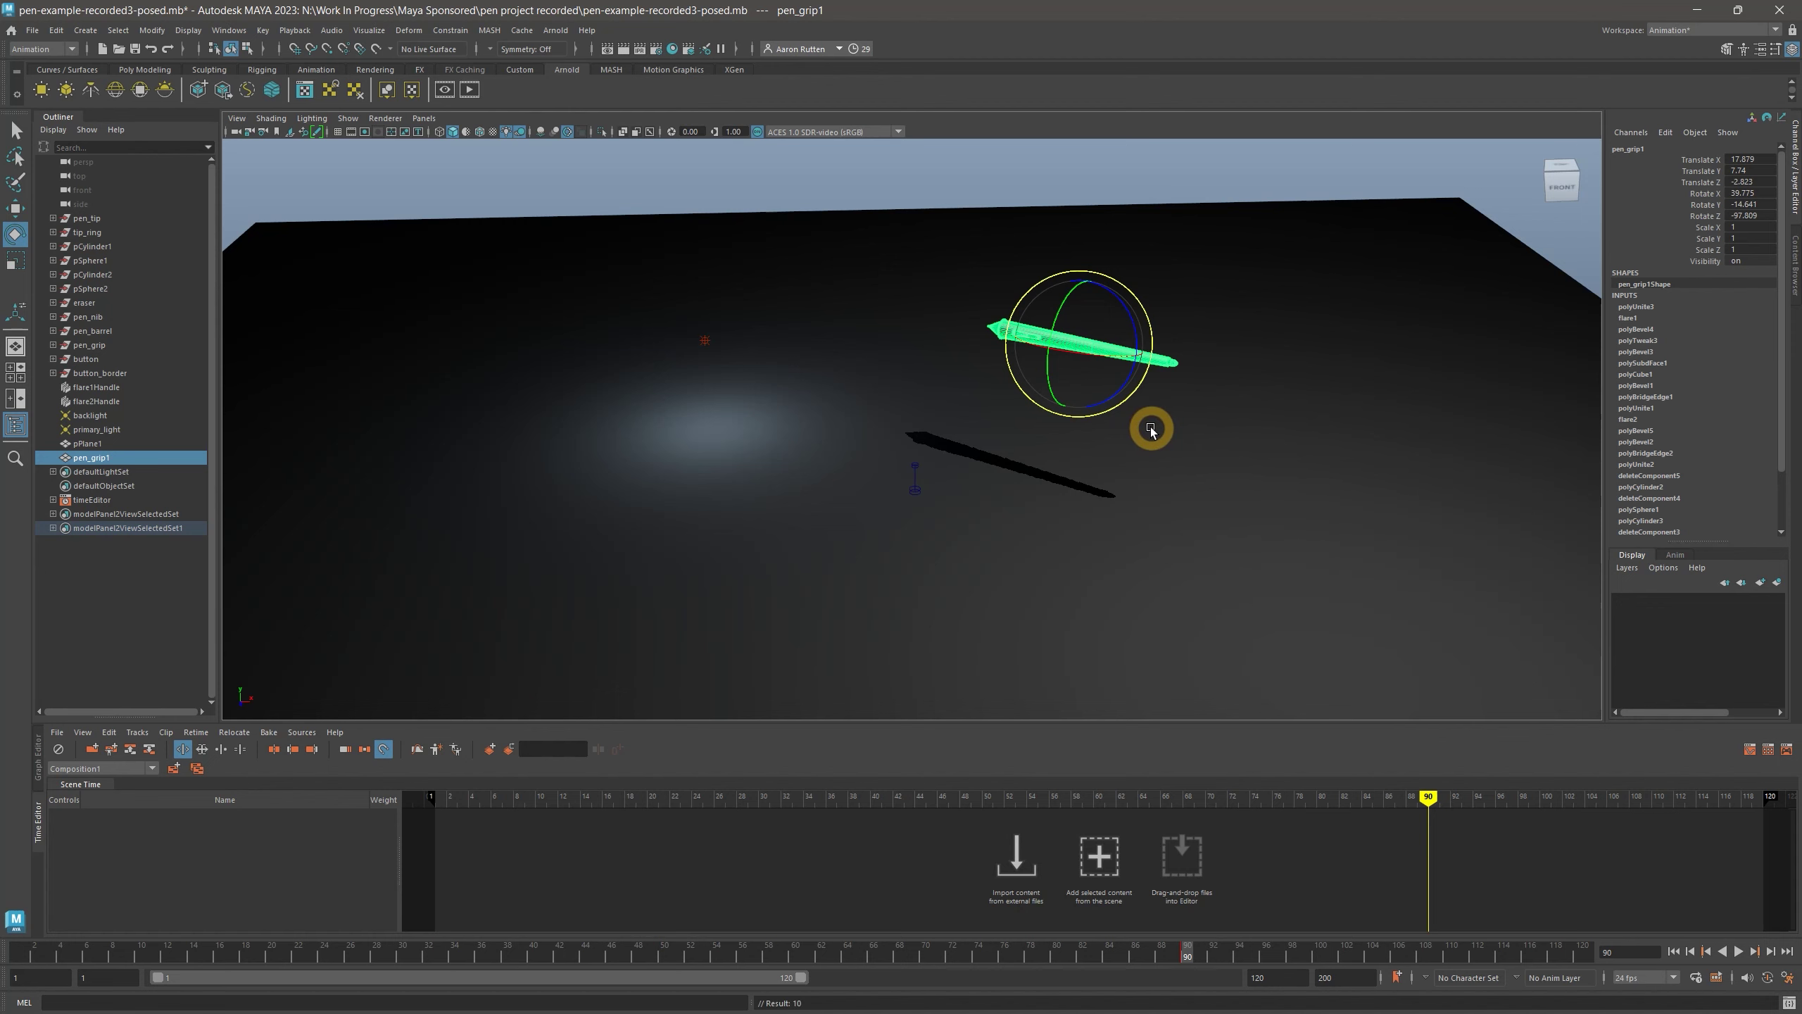
{"action": "key", "text": "w"}
{"action": "left_click", "coordinate": [37, 756]}
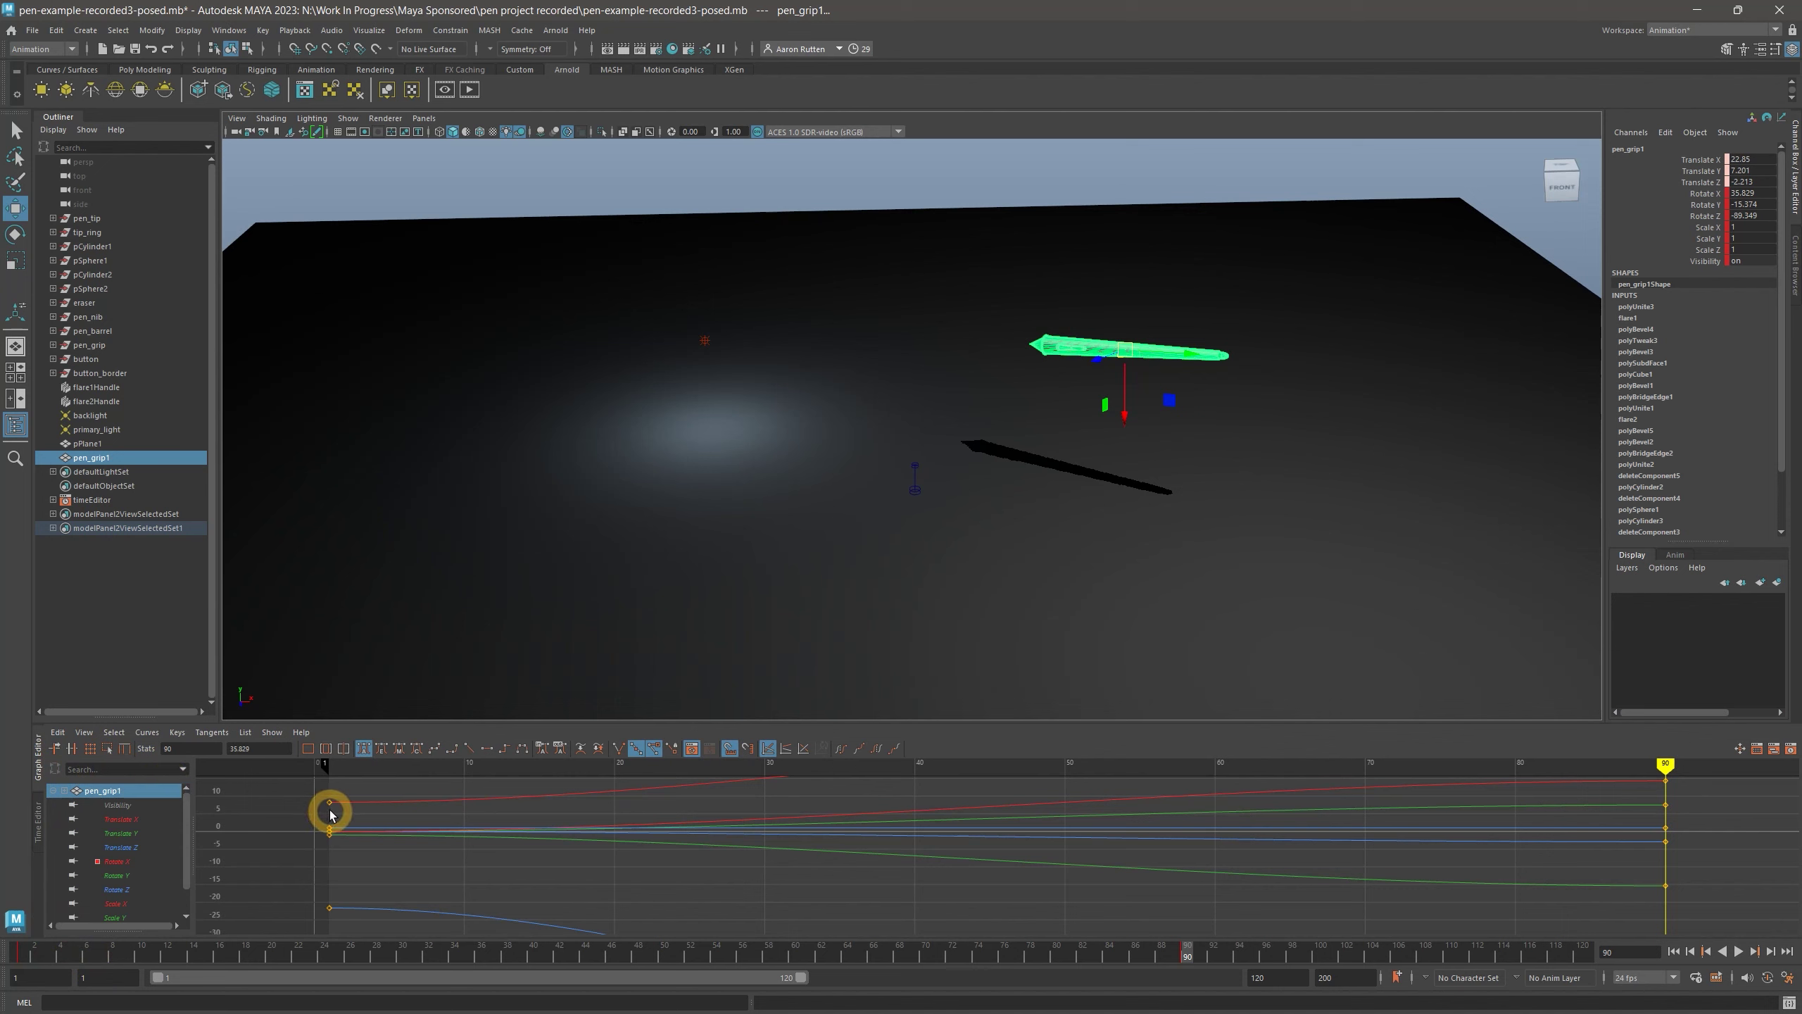
{"action": "left_click", "coordinate": [1738, 951]}
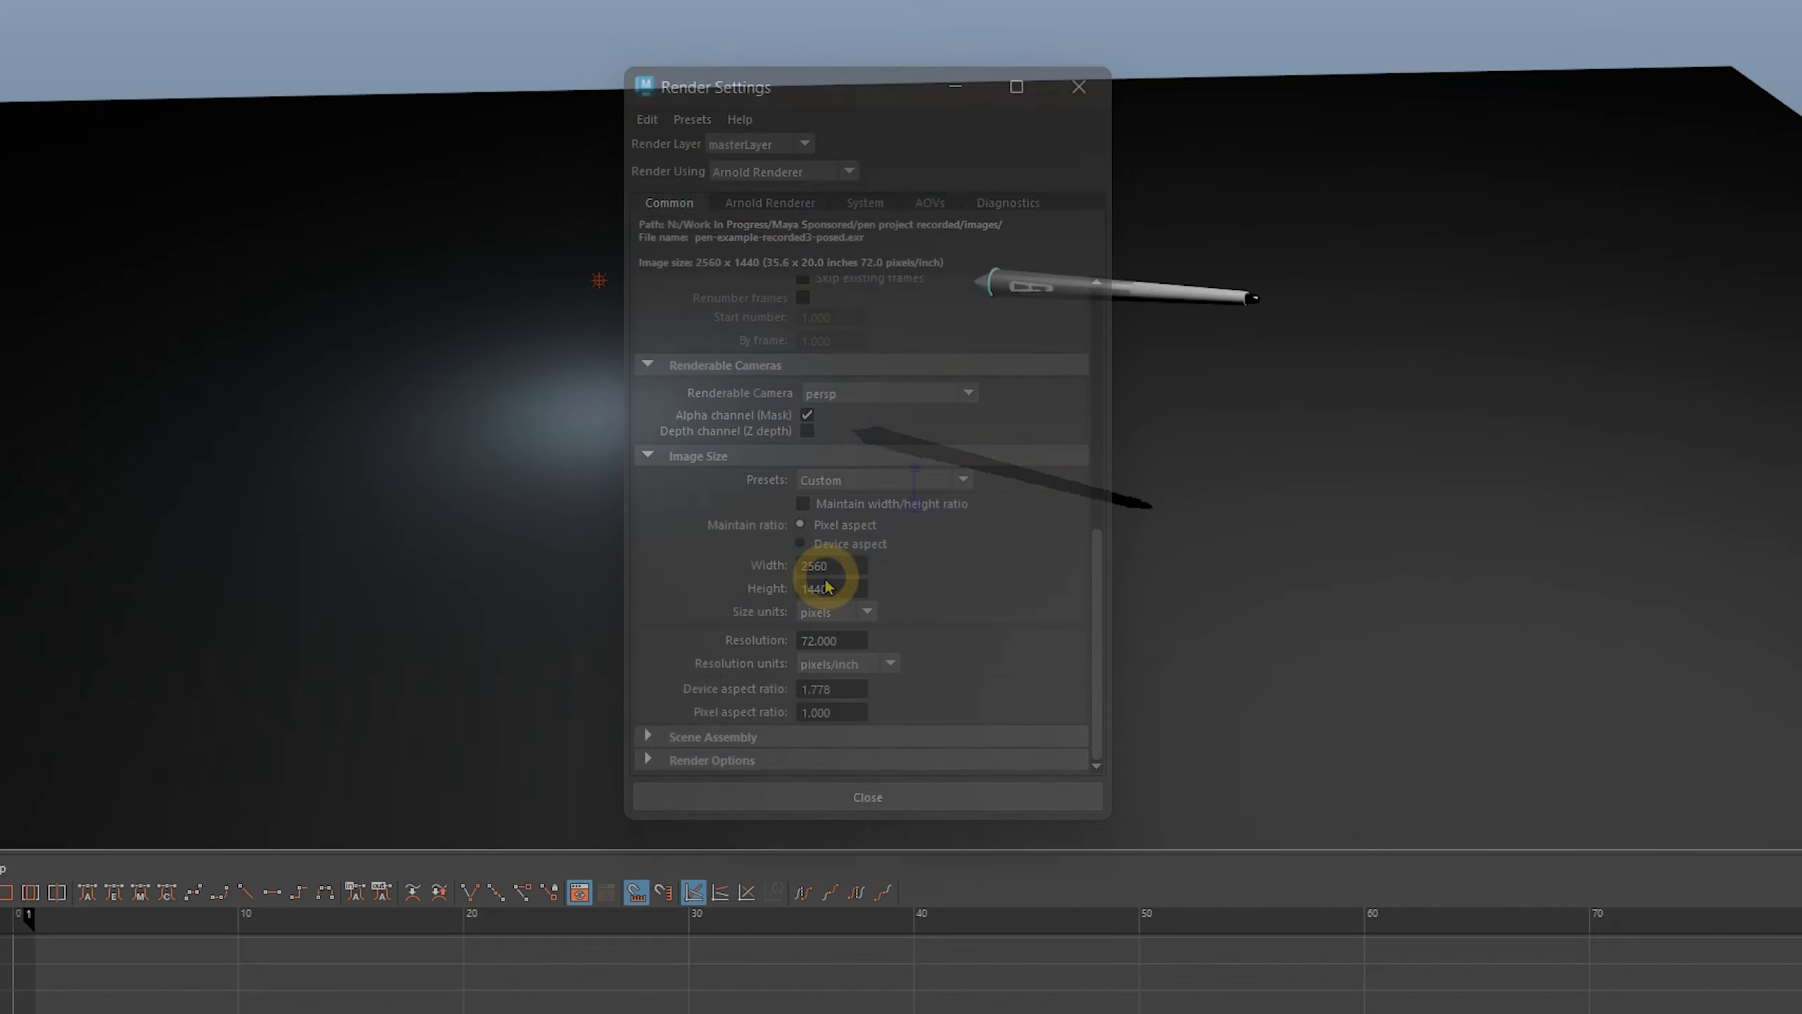
Use name.#.ext numbered frame names with the end frame set to 90
{"action": "left_click", "coordinate": [824, 569]}
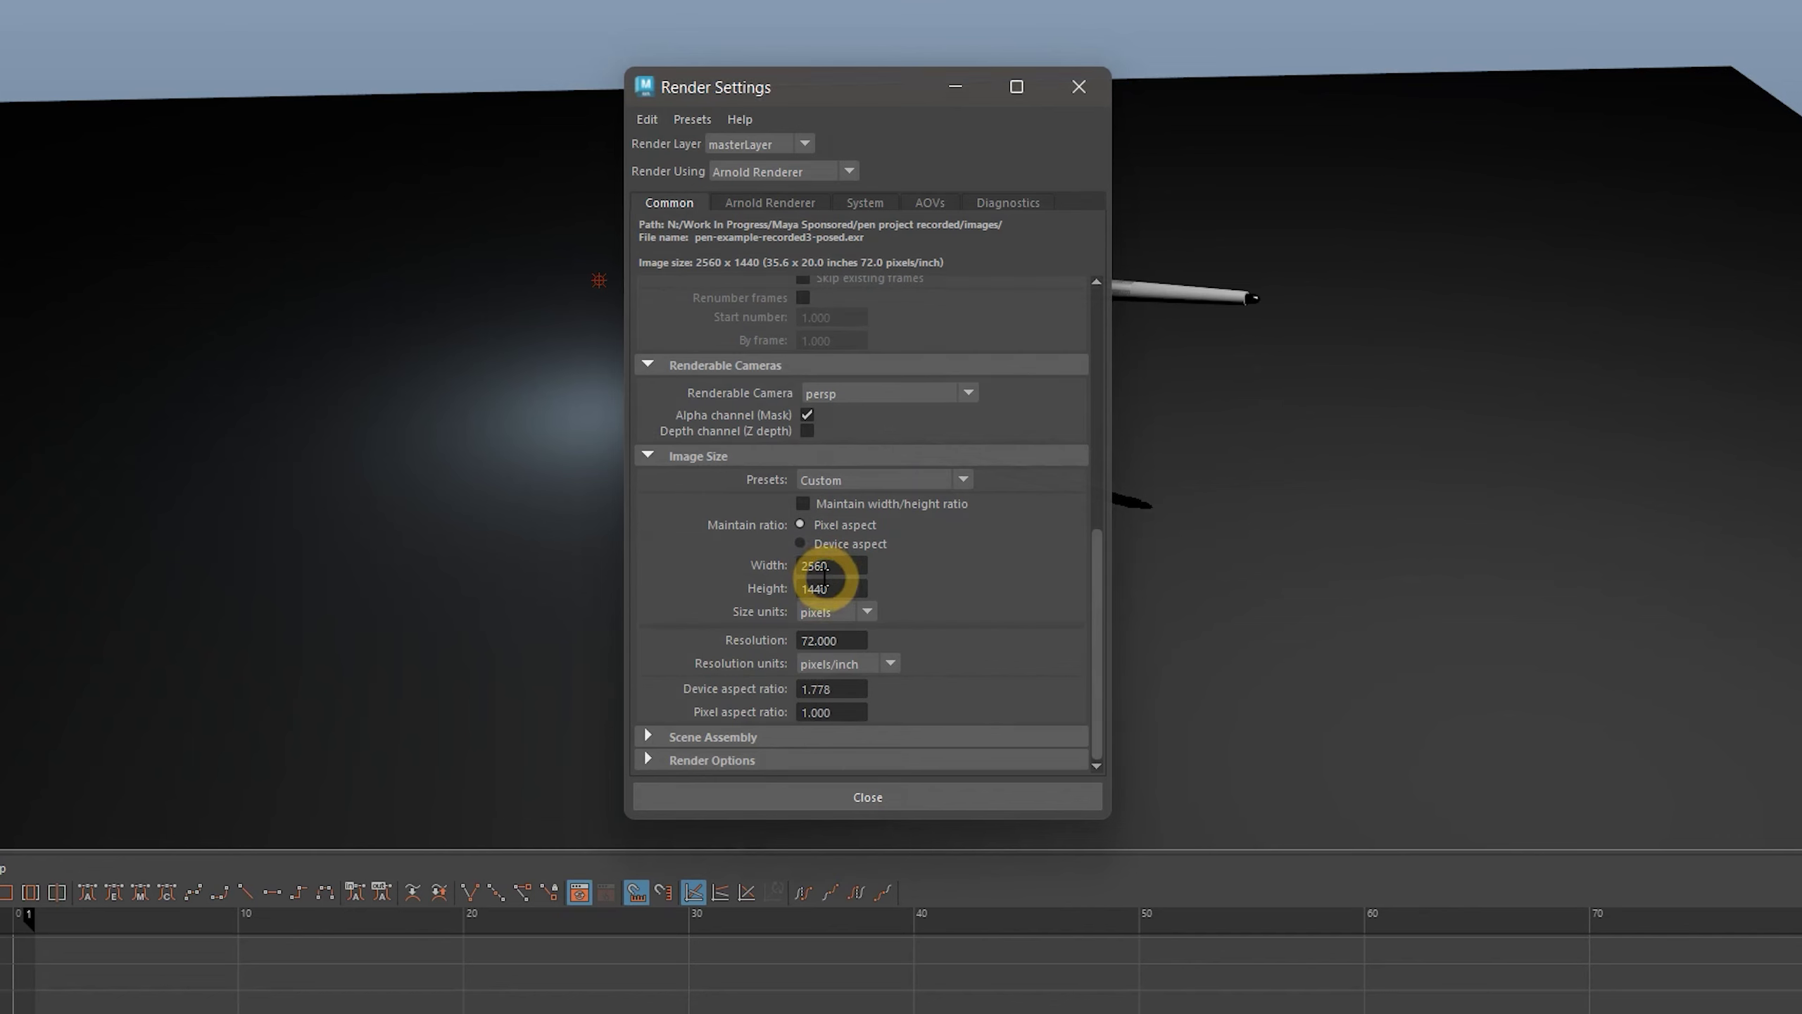
{"action": "left_click_drag", "start_coordinate": [1099, 558], "coordinate": [1078, 362]}
{"action": "left_click", "coordinate": [935, 481]}
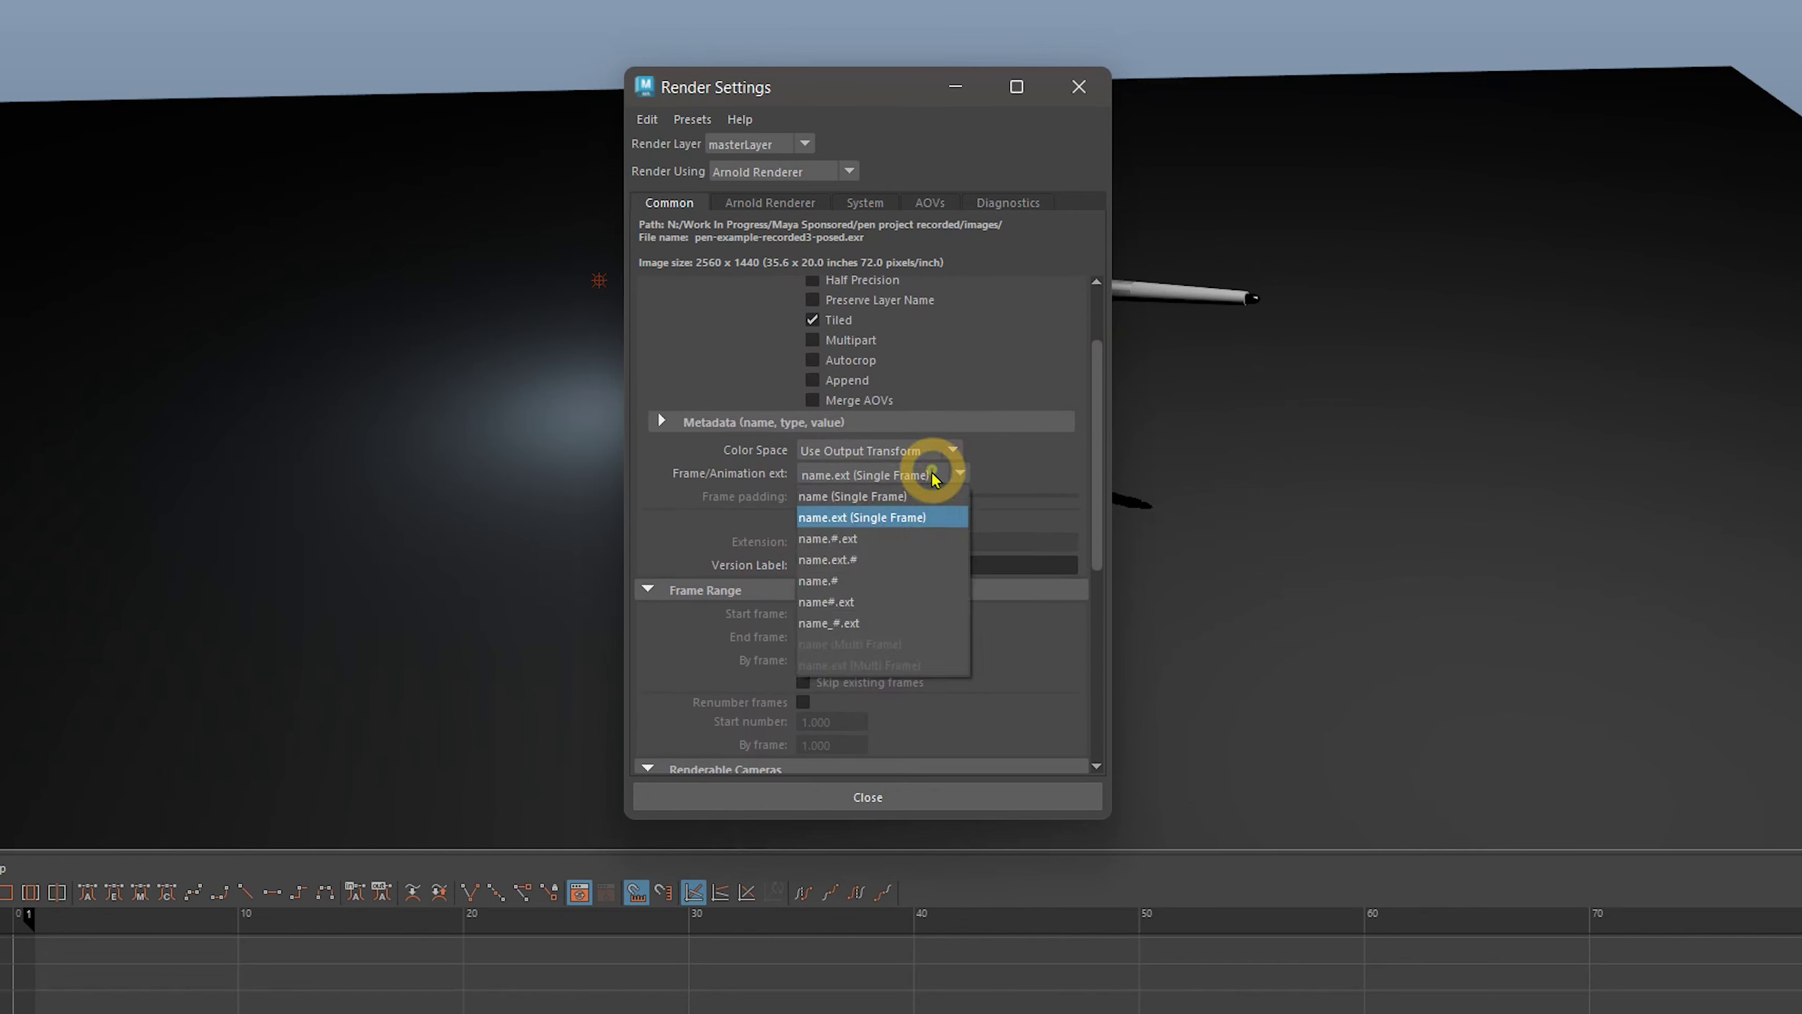
{"action": "left_click", "coordinate": [884, 539]}
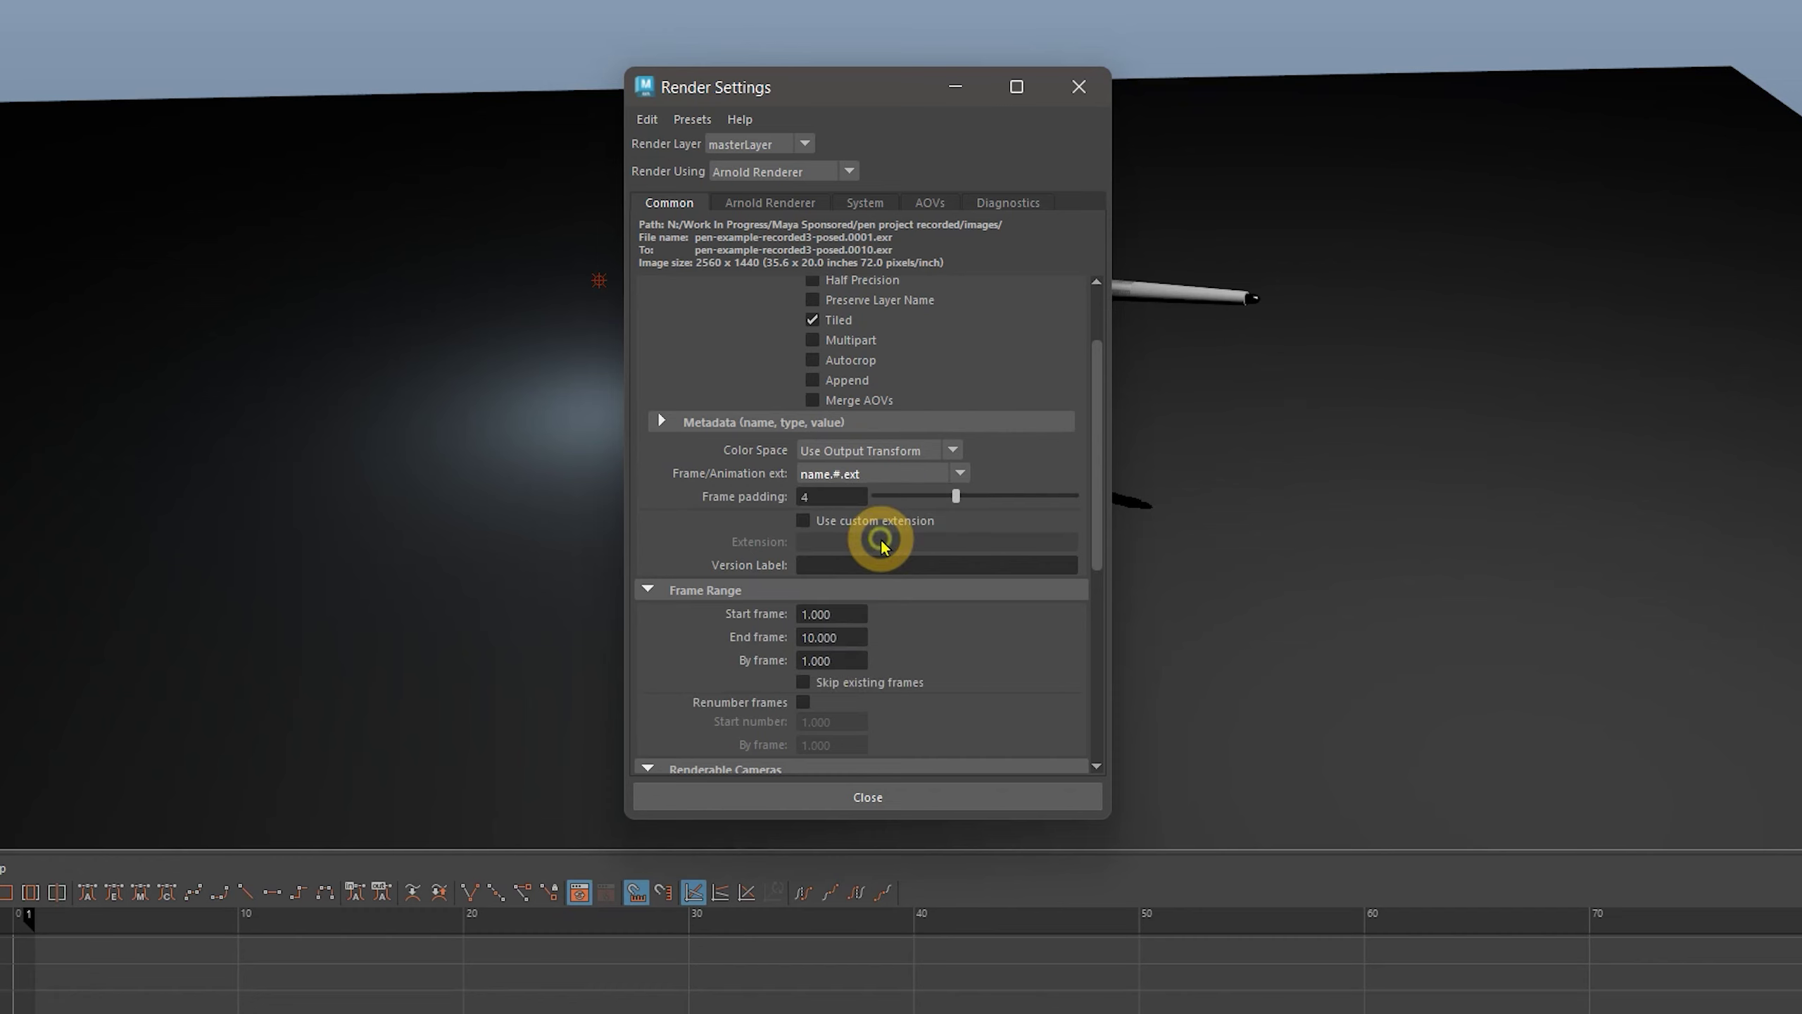
{"action": "double_click", "coordinate": [826, 637]}
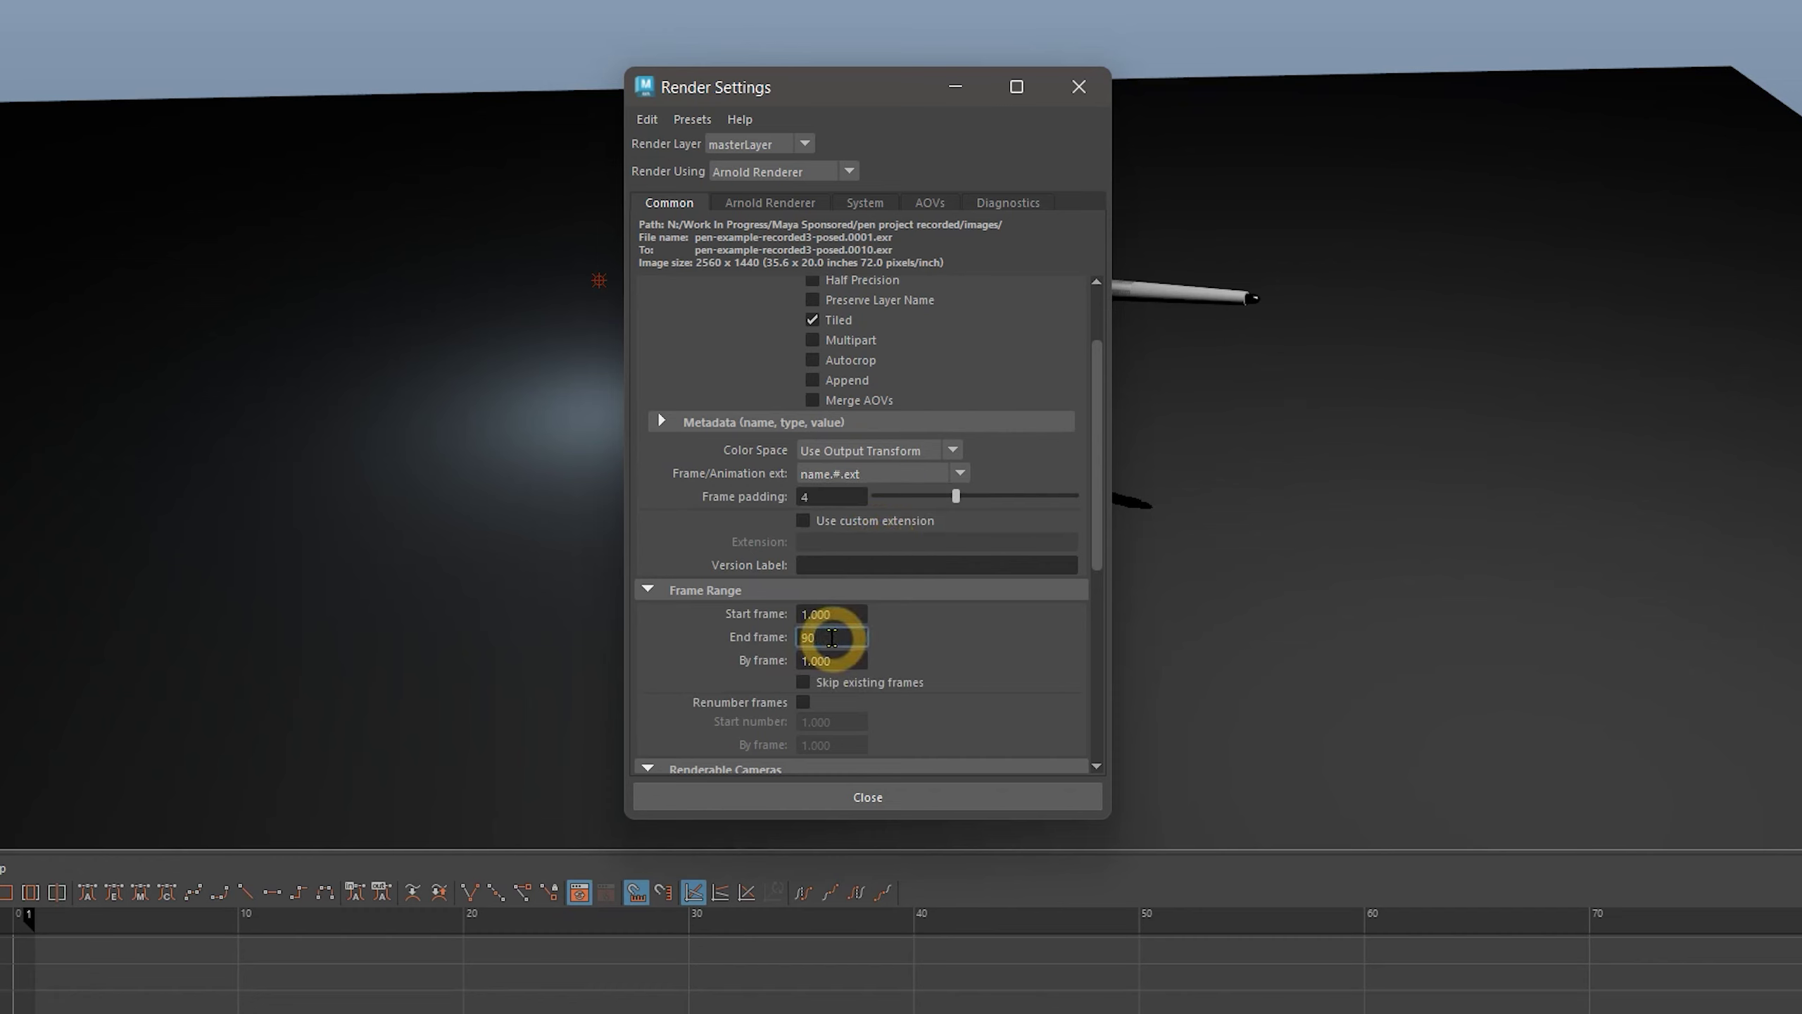
{"action": "type", "text": "90"}
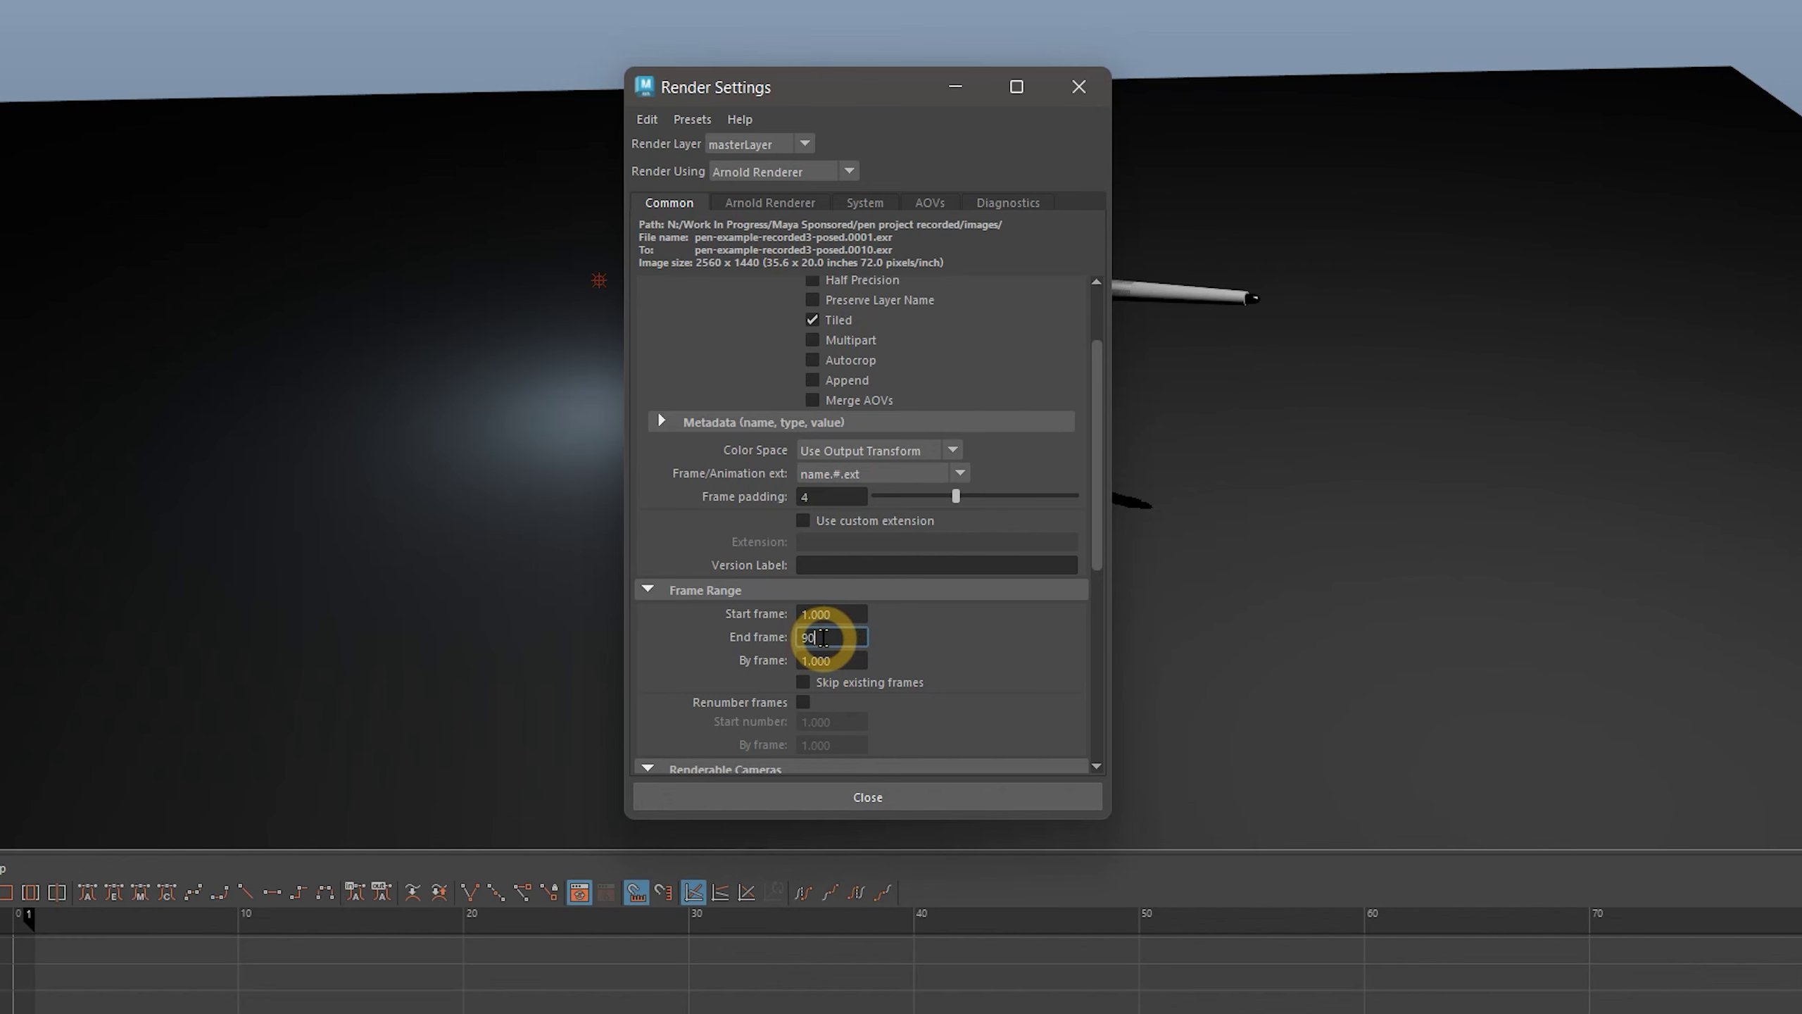
{"action": "key", "text": "Return"}
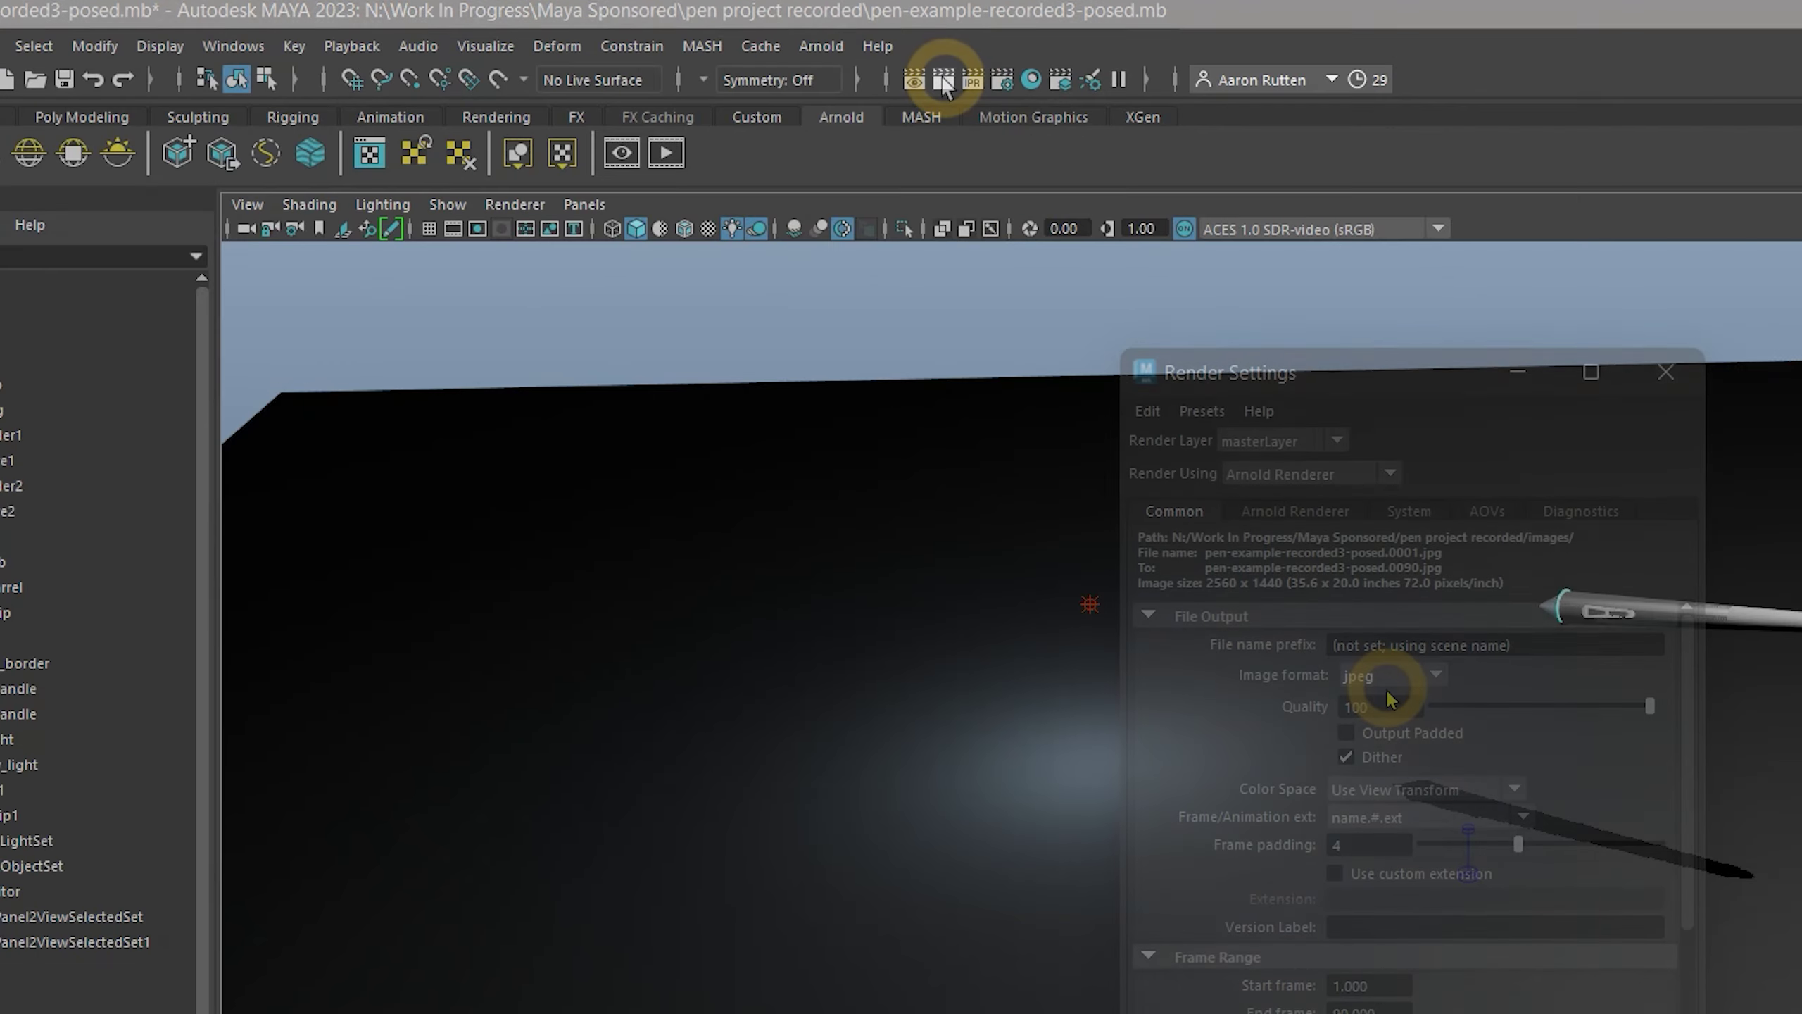
Render a test frame, then render the full 90-frame pen sequence
{"action": "left_click", "coordinate": [944, 81]}
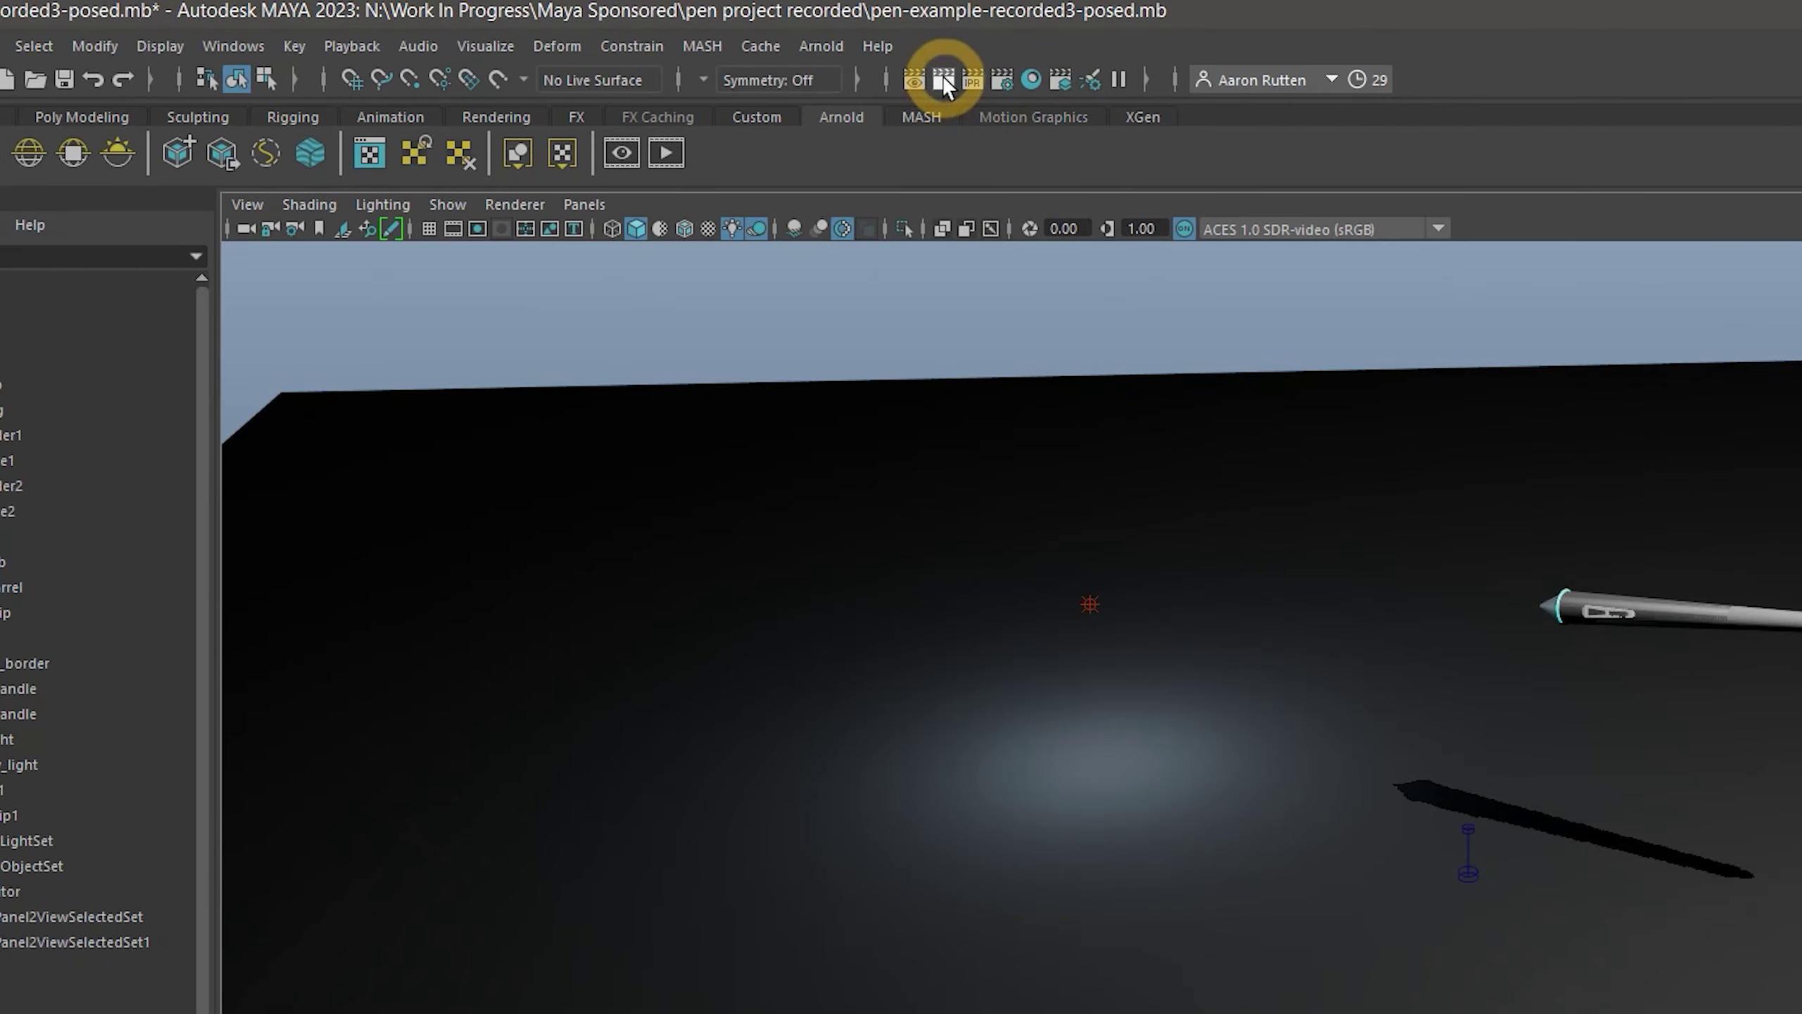
{"action": "left_click", "coordinate": [946, 84]}
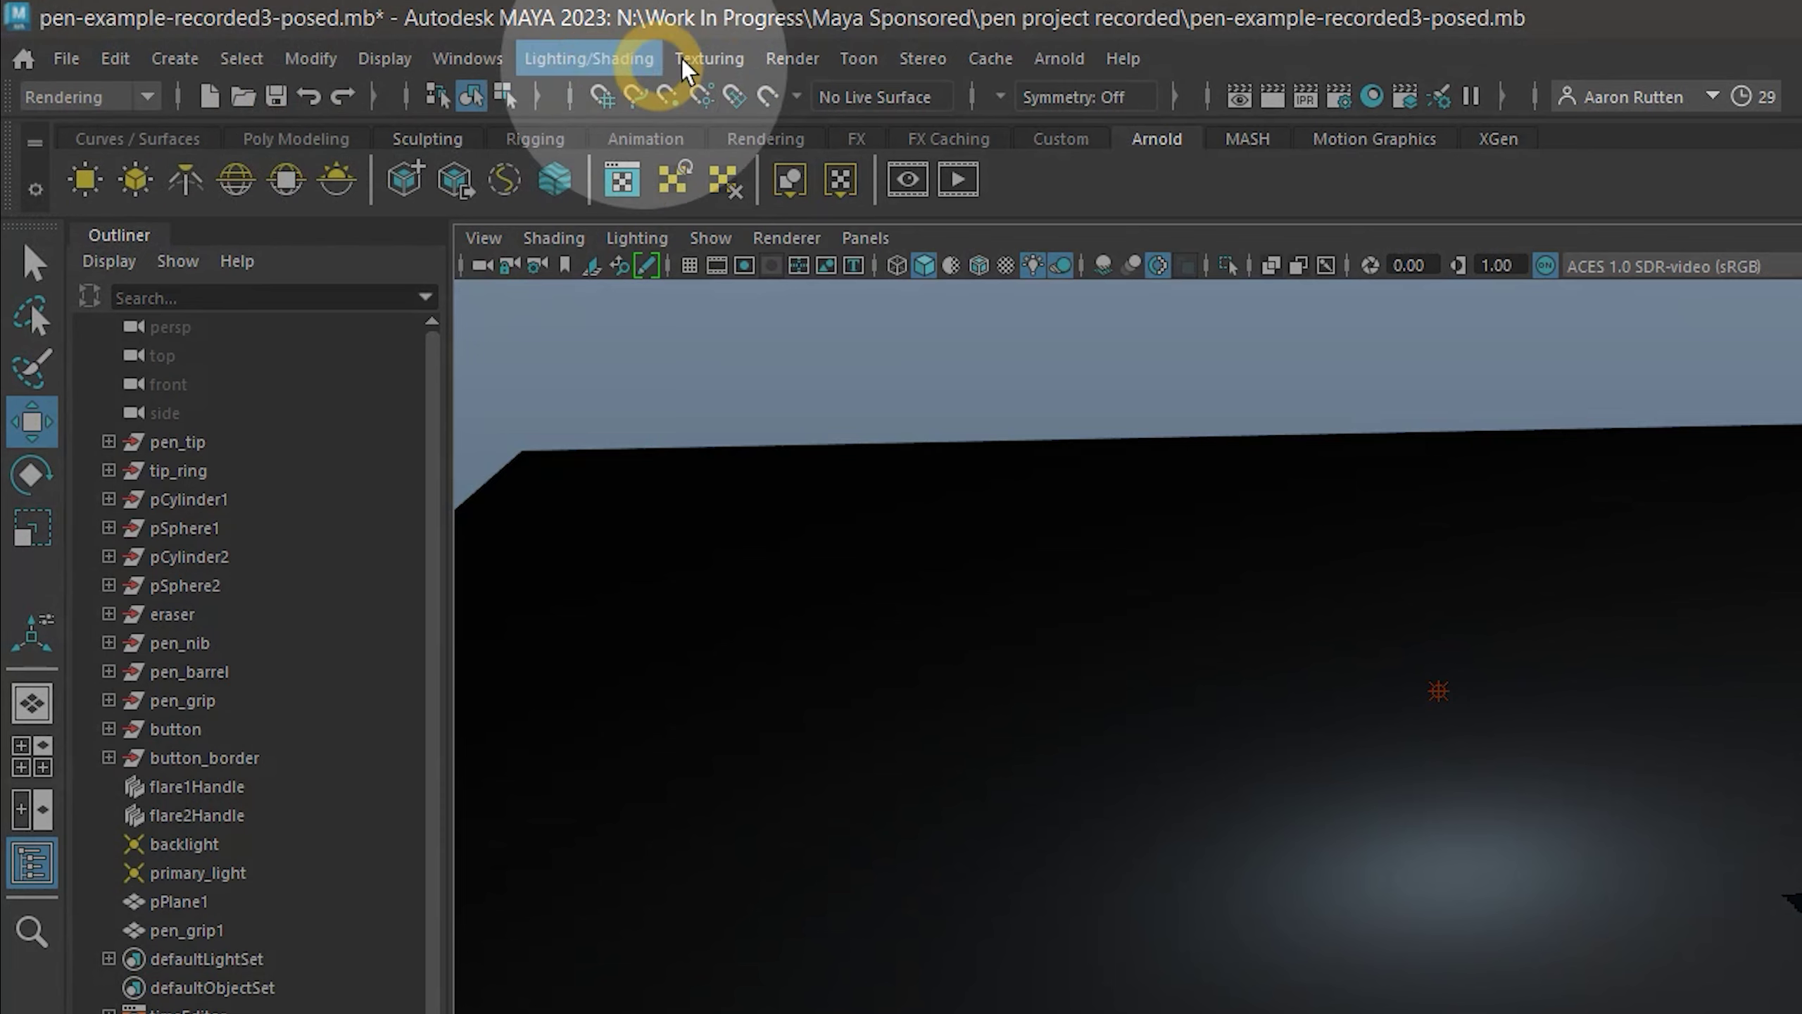
{"action": "left_click", "coordinate": [791, 58]}
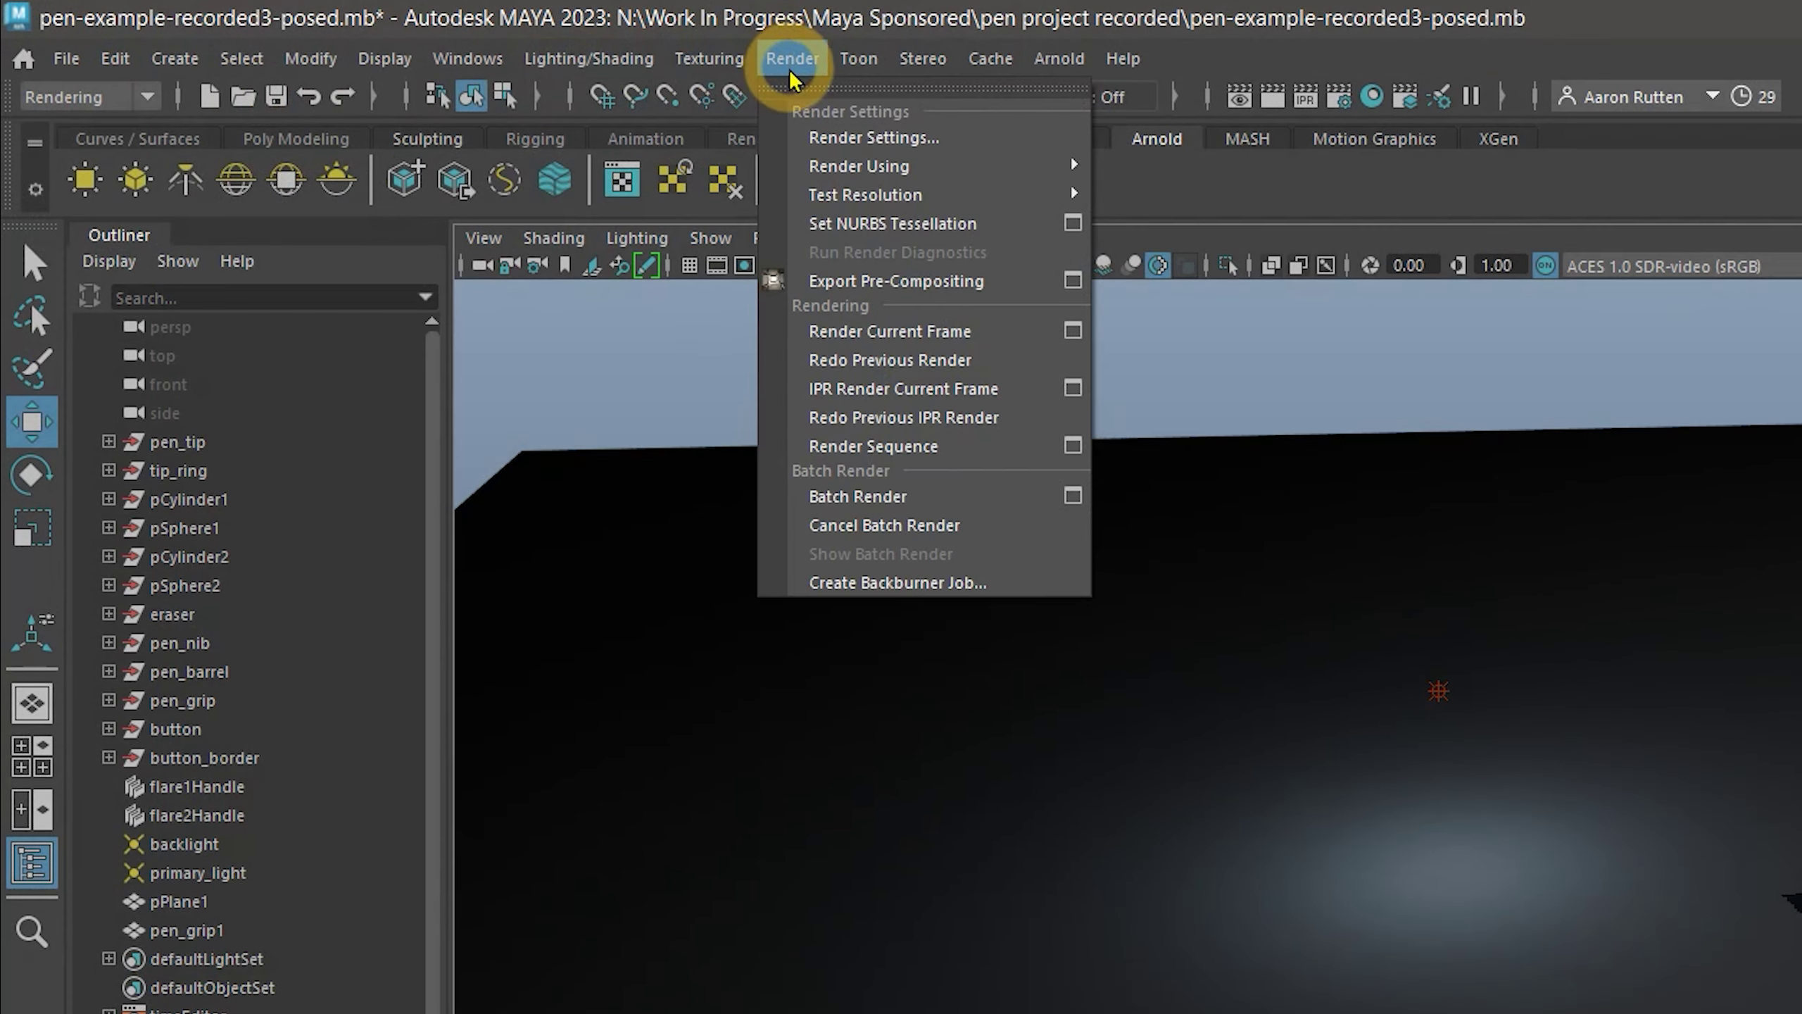
{"action": "left_click", "coordinate": [915, 451]}
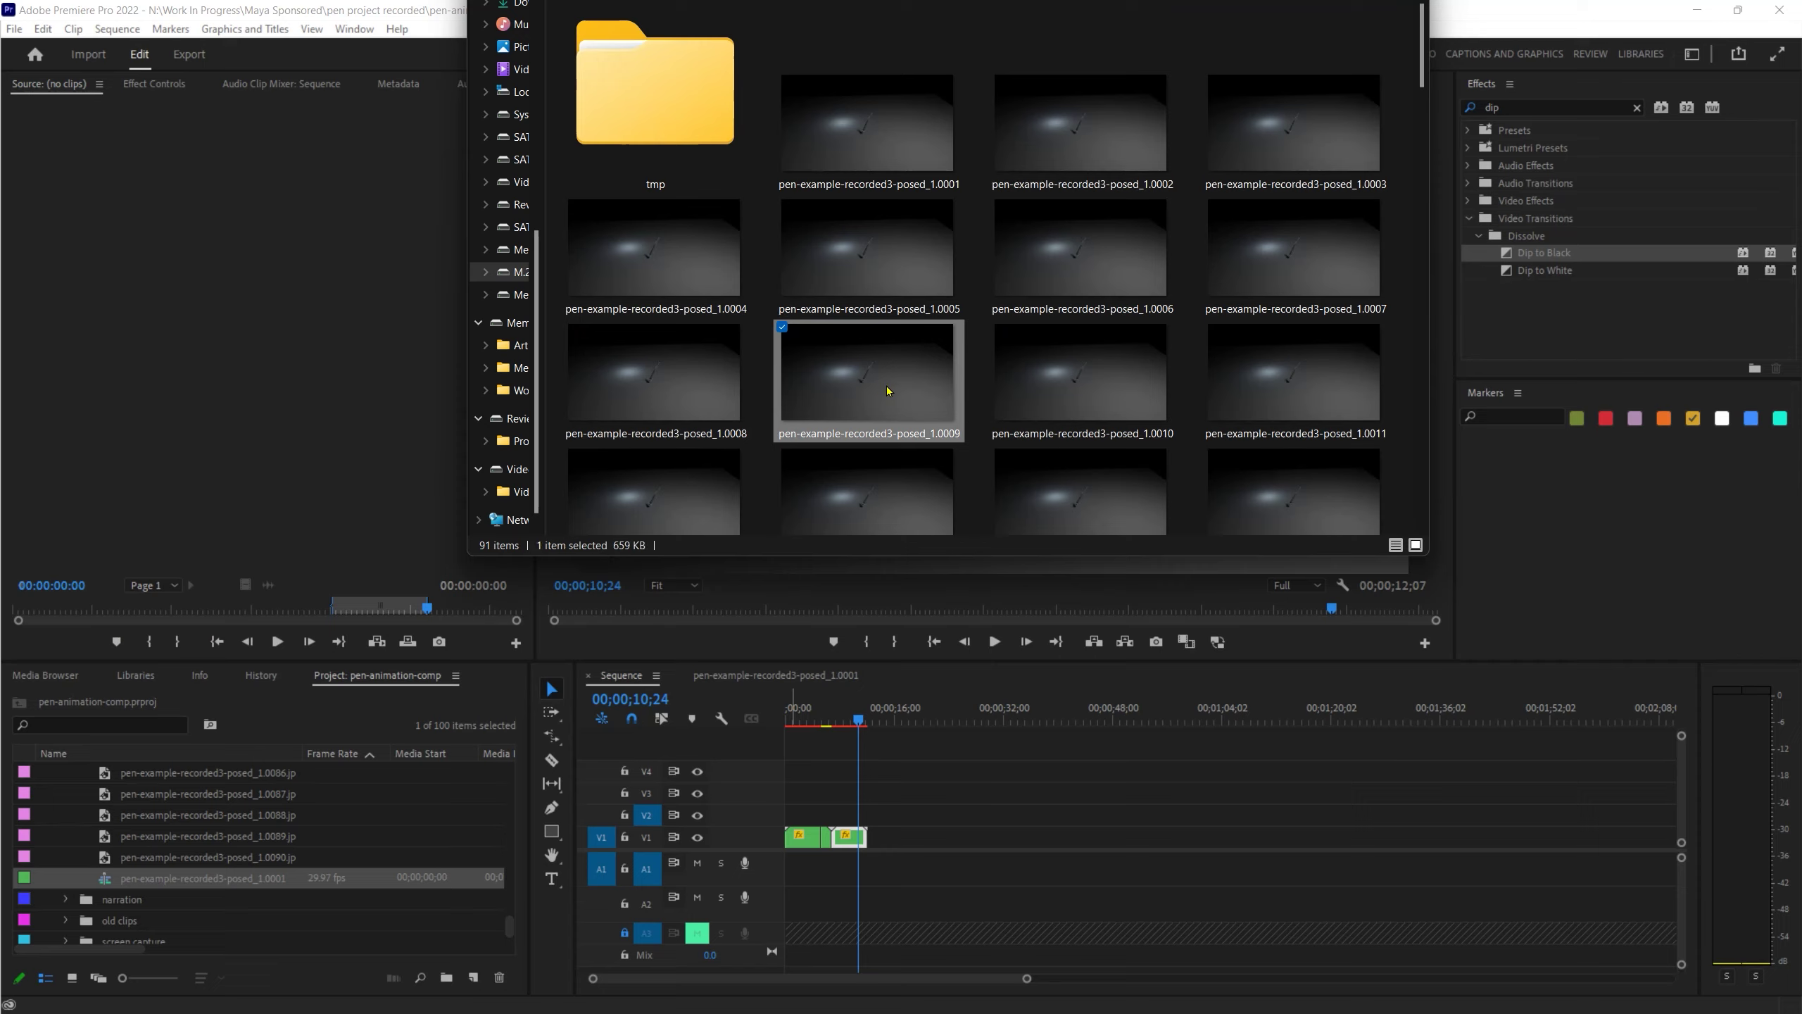
Preview one of the rendered pen JPEG frames
{"action": "double_click", "coordinate": [912, 418]}
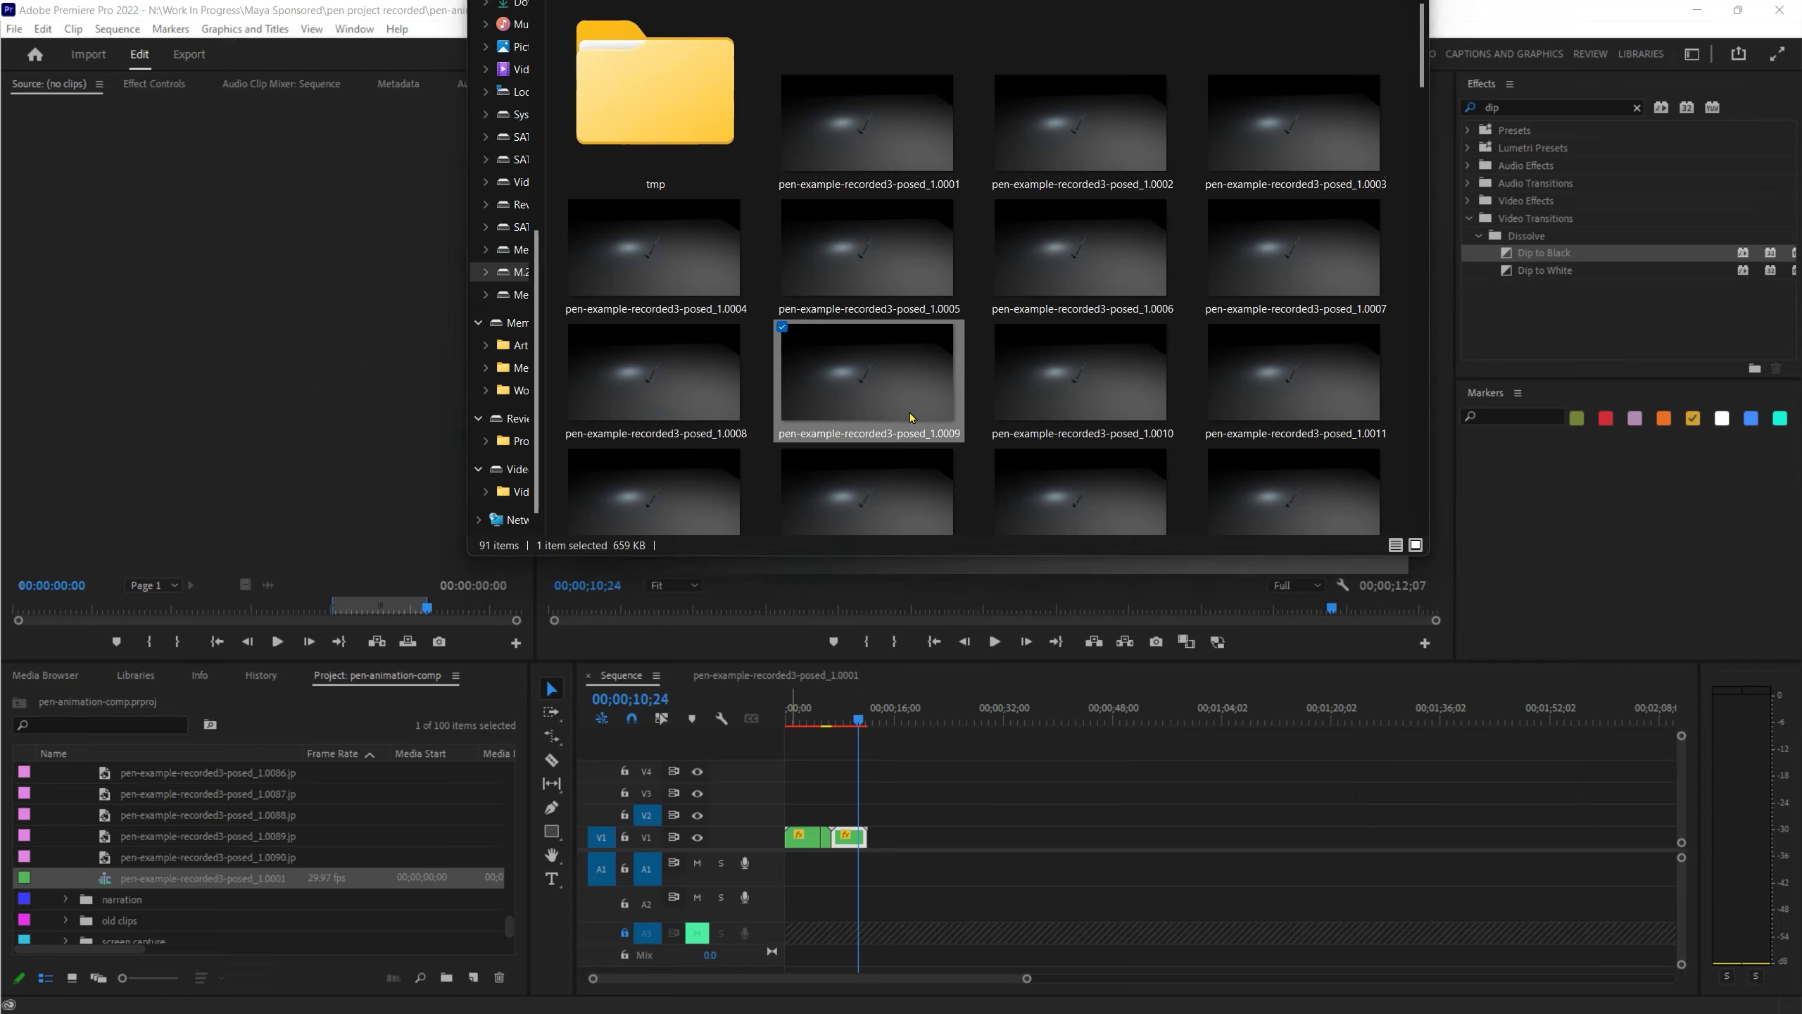